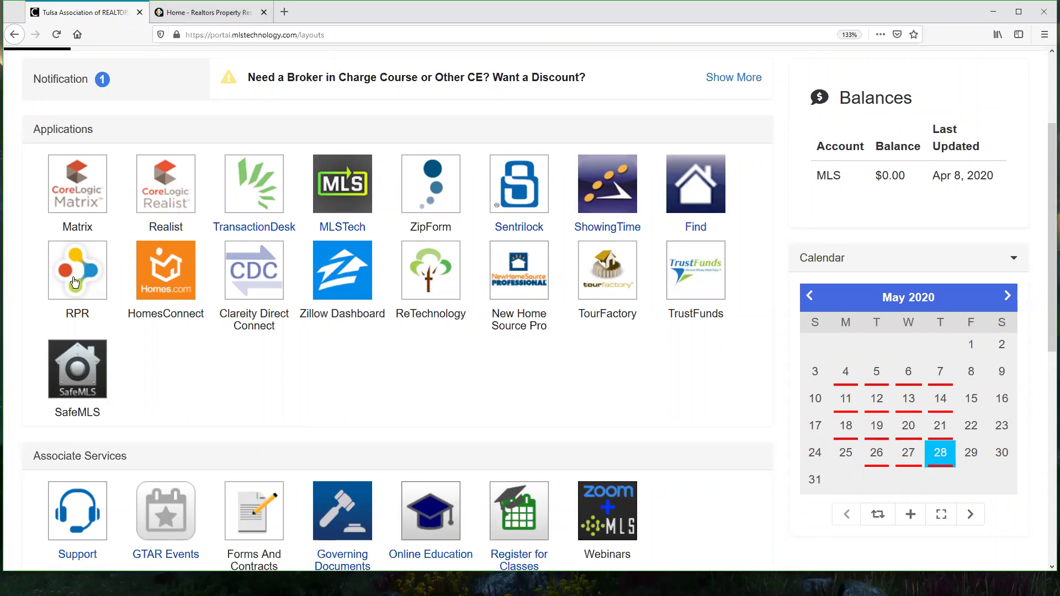
Step: Switch to the 'Home - Realtors Property Resource' browser tab
{"action": "left_click", "coordinate": [211, 14]}
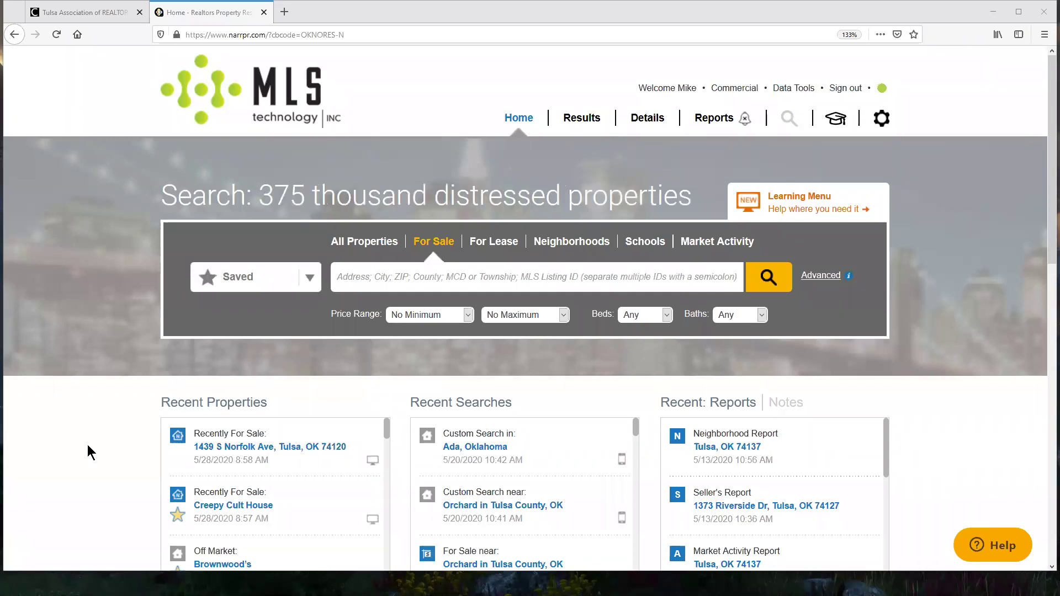
{"action": "scroll", "coordinate": [90, 432], "scroll_direction": "down", "scroll_amount": 2}
{"action": "scroll", "coordinate": [91, 432], "scroll_direction": "up", "scroll_amount": 2}
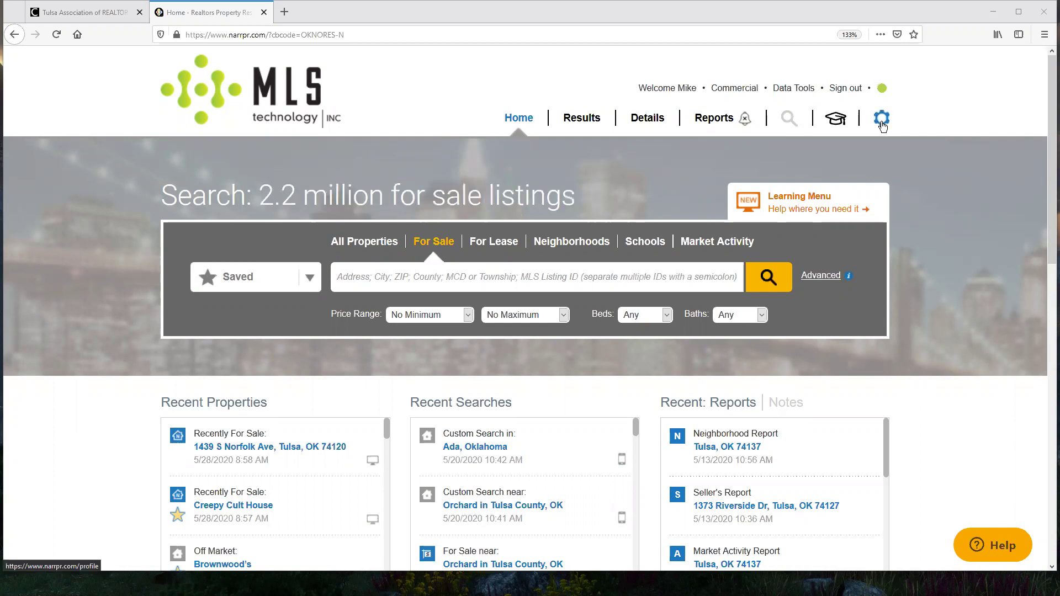
Step: Open the RPR Profile page from the gear icon in the top navigation
{"action": "left_click", "coordinate": [882, 121]}
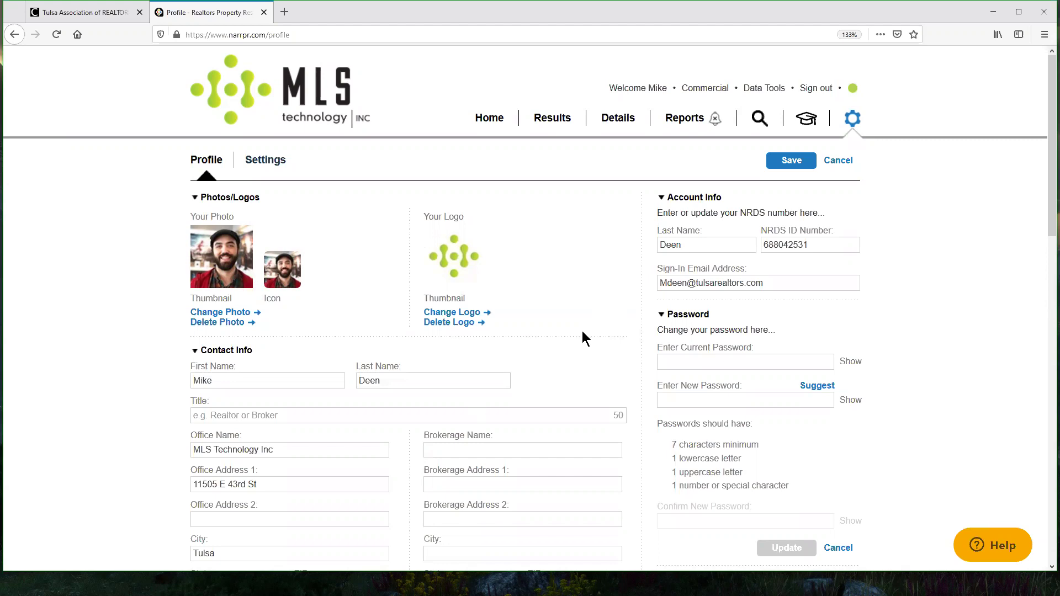
{"action": "scroll", "coordinate": [606, 299], "scroll_direction": "down", "scroll_amount": 3}
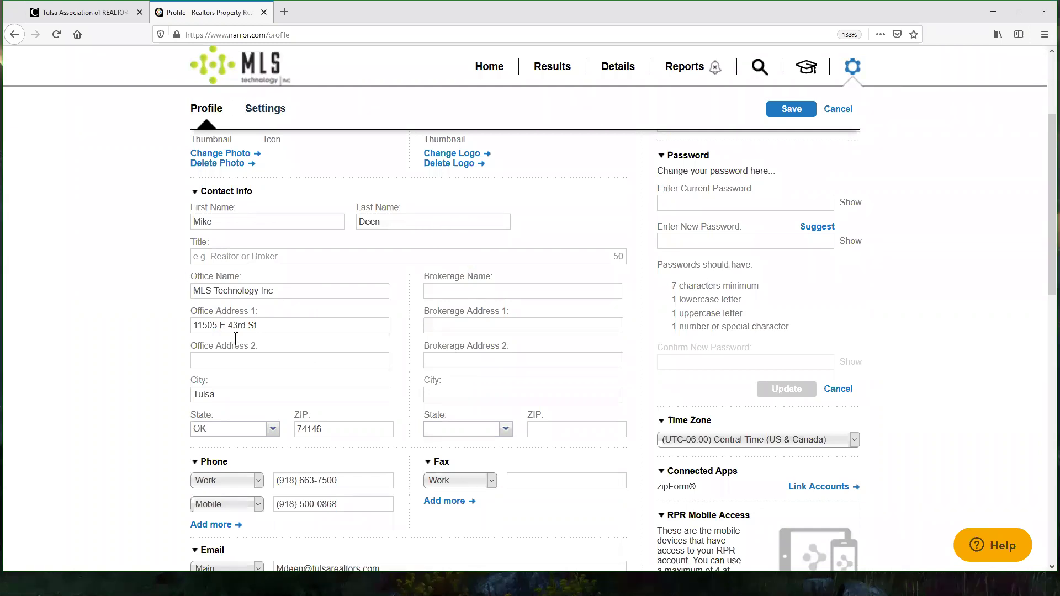
{"action": "scroll", "coordinate": [380, 307], "scroll_direction": "down", "scroll_amount": 3}
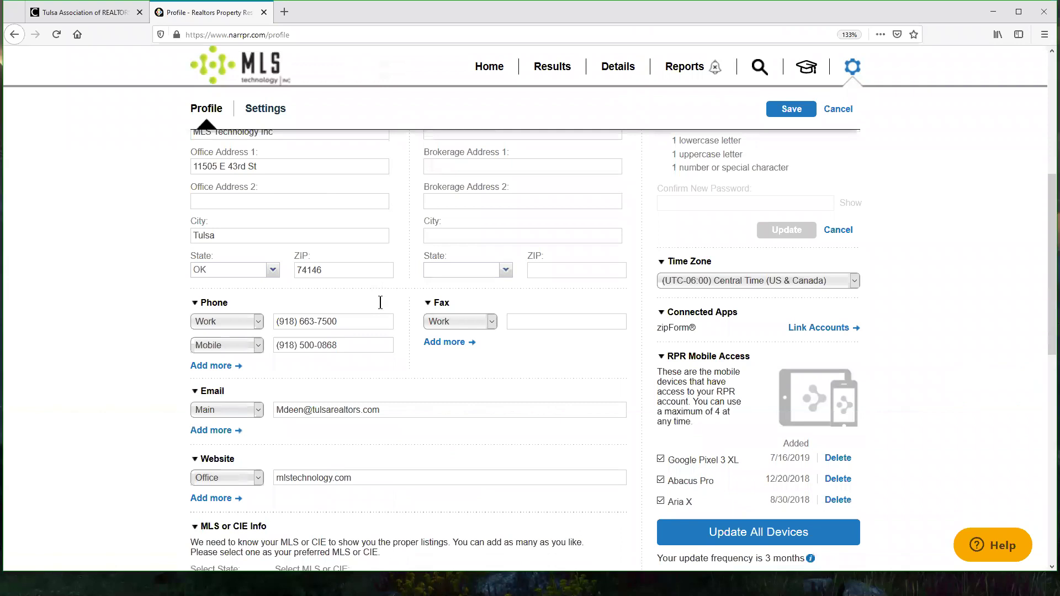
{"action": "left_click_drag", "start_coordinate": [270, 167], "coordinate": [18, 167]}
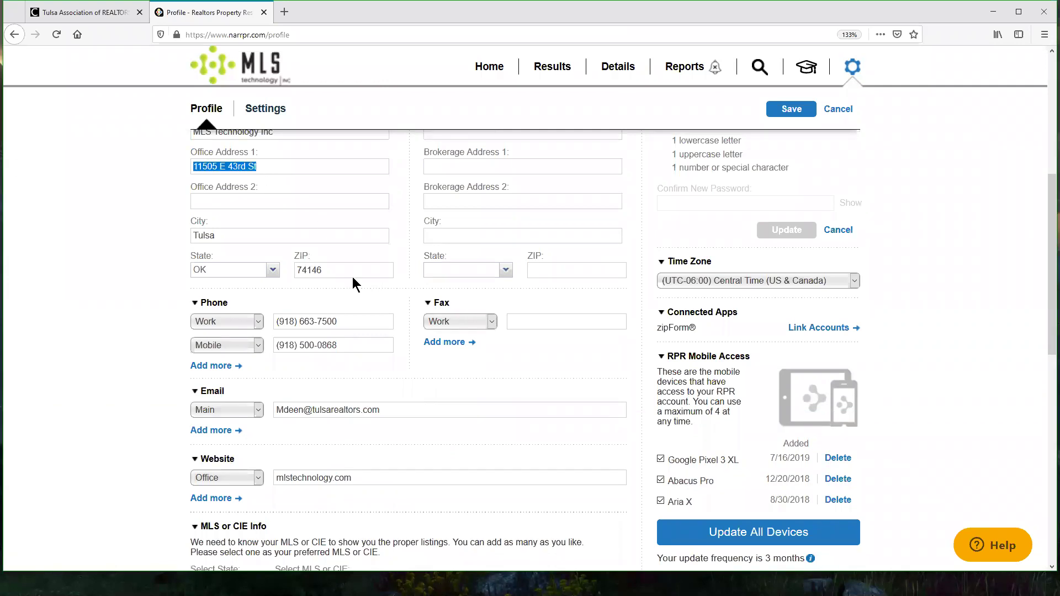
{"action": "left_click", "coordinate": [385, 298]}
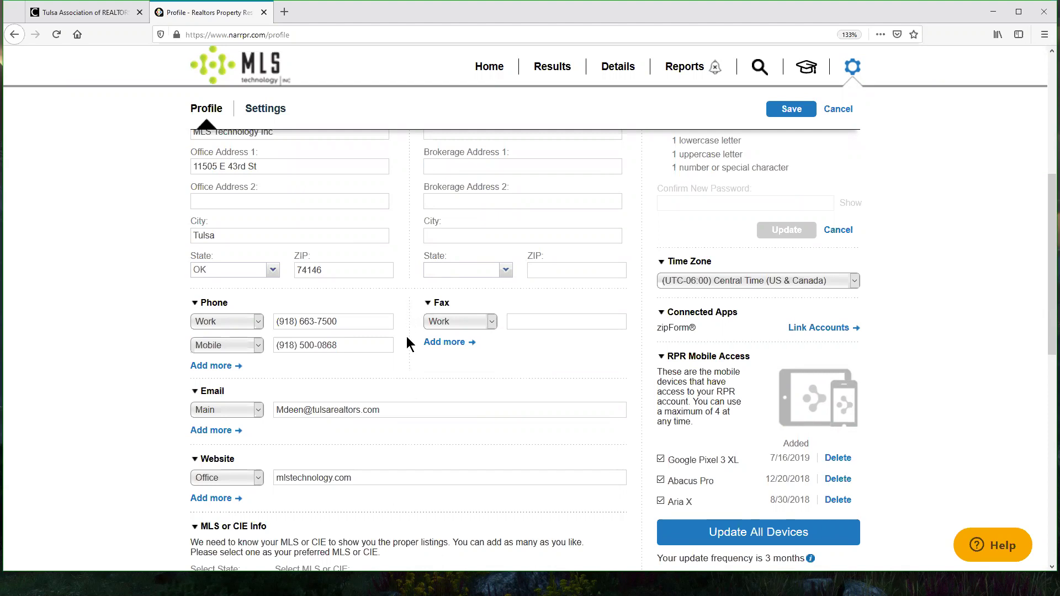
{"action": "scroll", "coordinate": [197, 285], "scroll_direction": "down", "scroll_amount": 2}
{"action": "scroll", "coordinate": [206, 245], "scroll_direction": "down", "scroll_amount": 1}
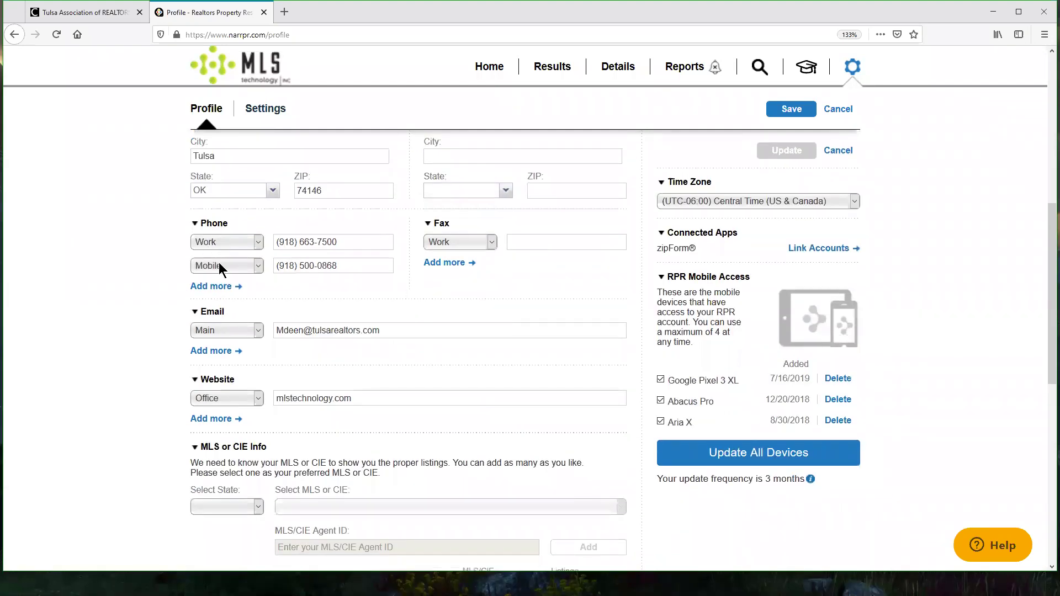
{"action": "left_click_drag", "start_coordinate": [373, 243], "coordinate": [249, 243]}
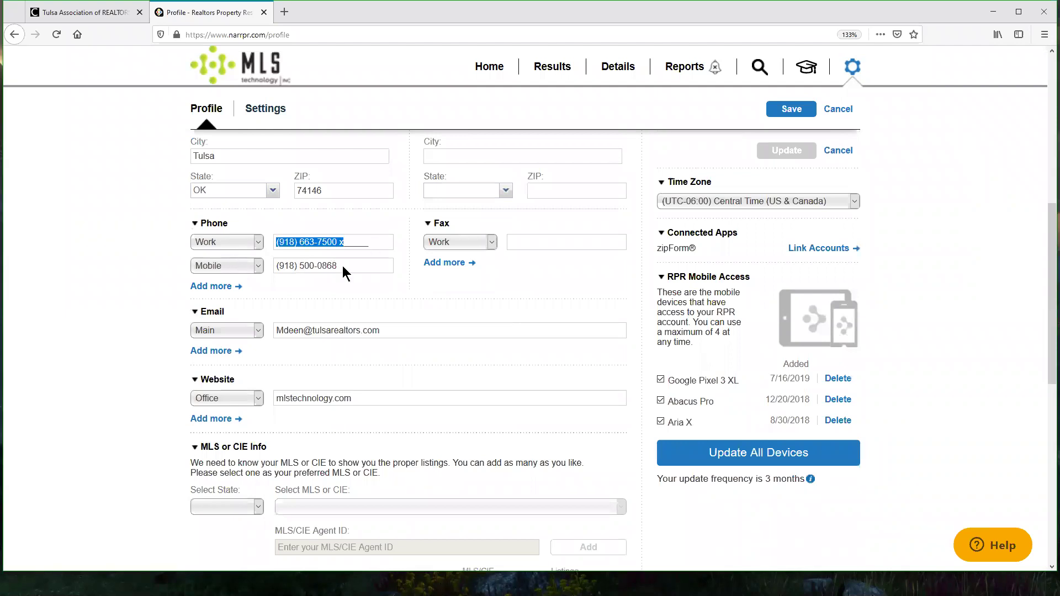
{"action": "left_click", "coordinate": [343, 266]}
{"action": "left_click", "coordinate": [537, 296]}
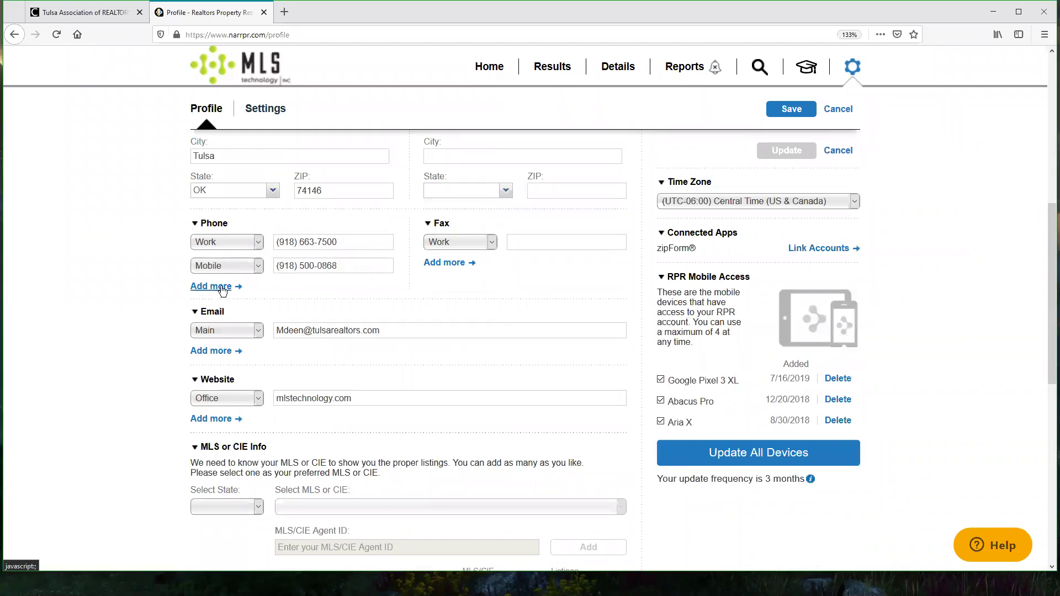
{"action": "left_click", "coordinate": [550, 245]}
{"action": "left_click", "coordinate": [255, 266]}
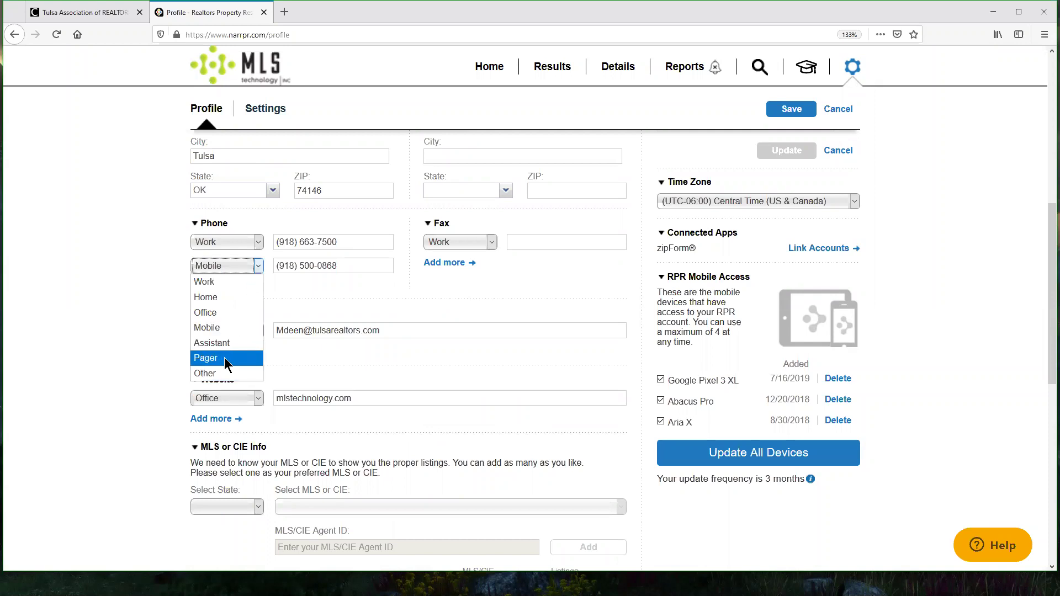
{"action": "left_click", "coordinate": [608, 299]}
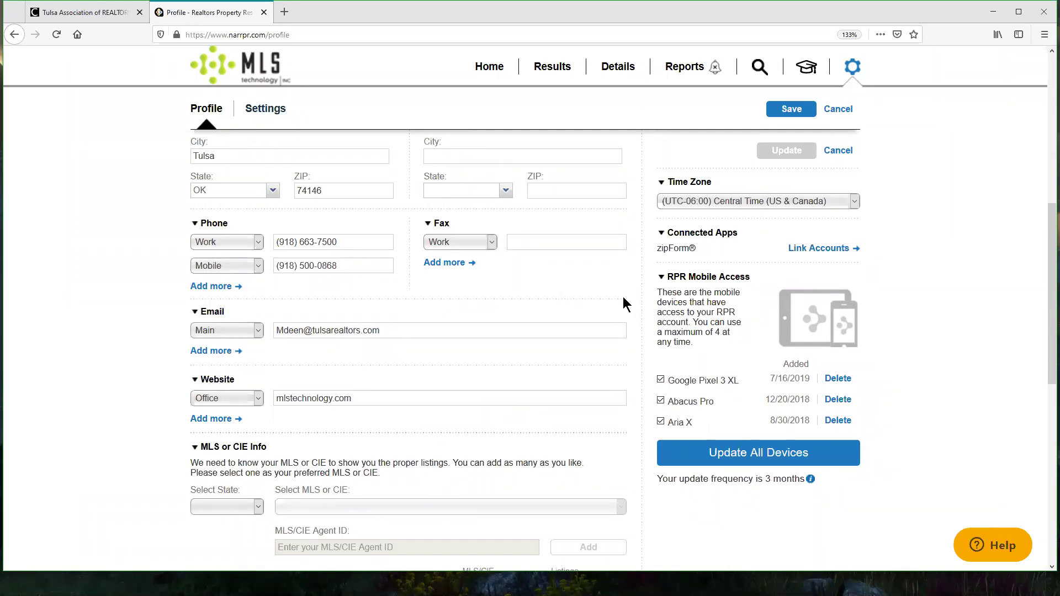
{"action": "scroll", "coordinate": [331, 289], "scroll_direction": "down", "scroll_amount": 3}
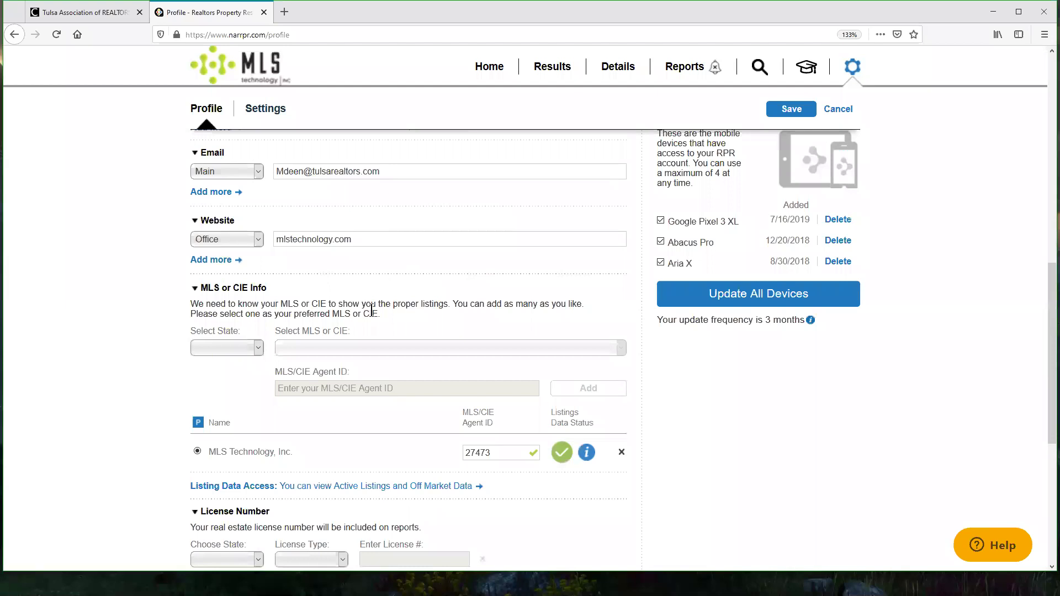
{"action": "scroll", "coordinate": [735, 410], "scroll_direction": "down", "scroll_amount": 2}
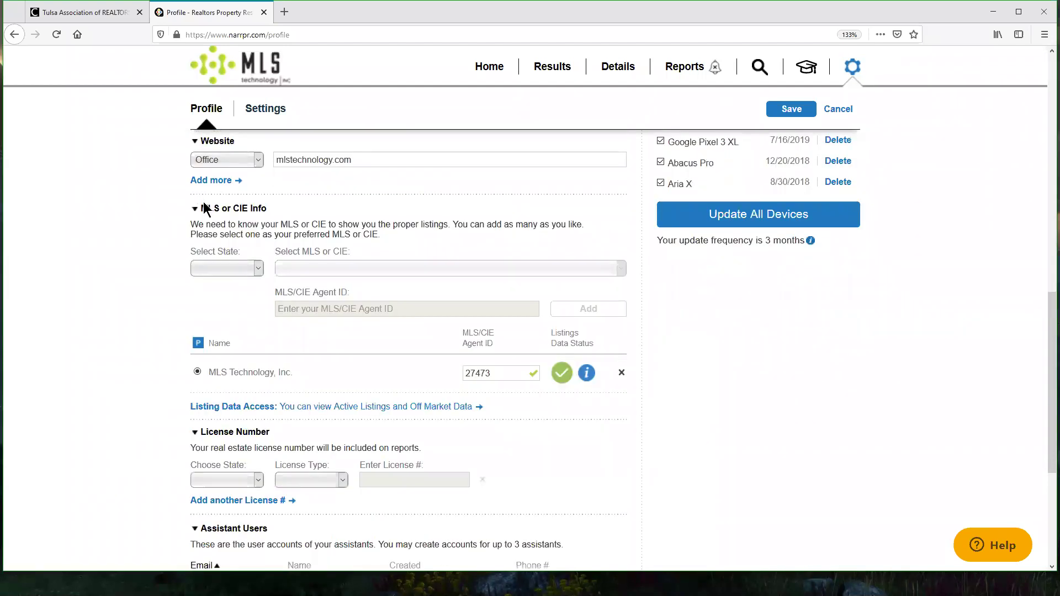
{"action": "left_click_drag", "start_coordinate": [290, 210], "coordinate": [196, 210]}
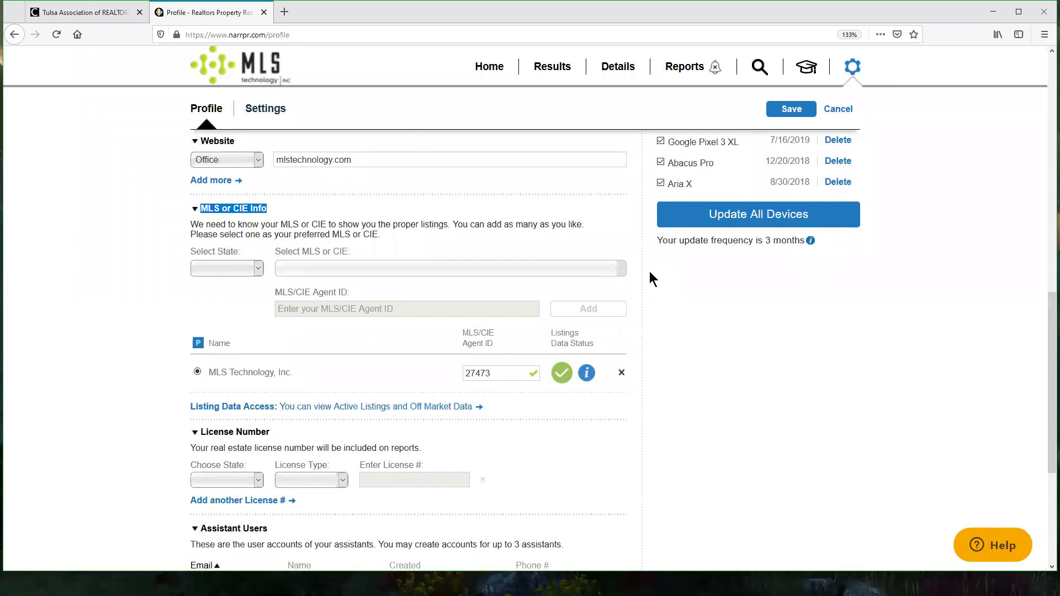
{"action": "left_click", "coordinate": [302, 236]}
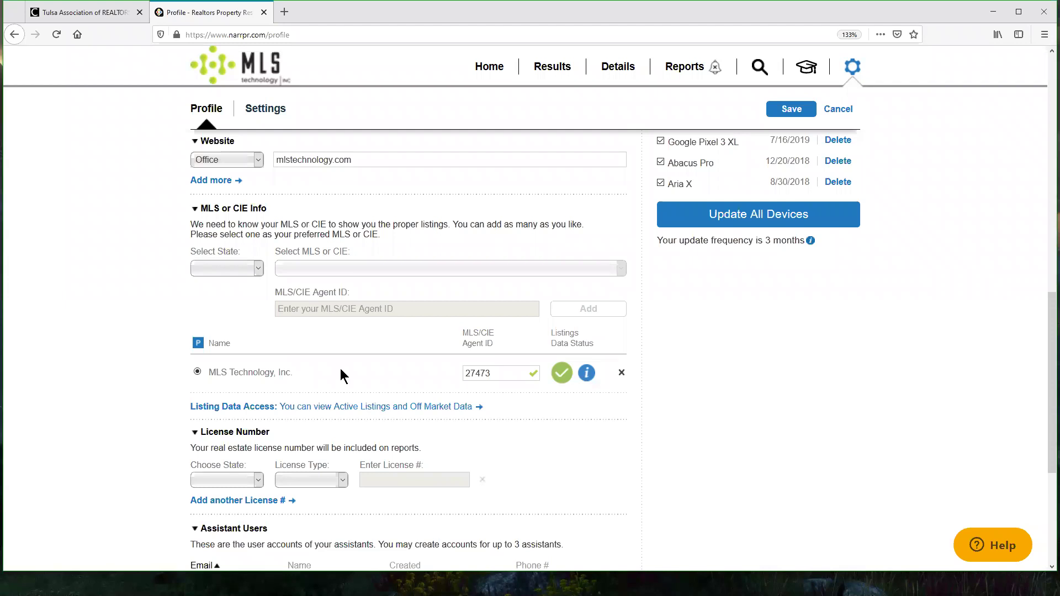
{"action": "left_click_drag", "start_coordinate": [341, 376], "coordinate": [209, 372]}
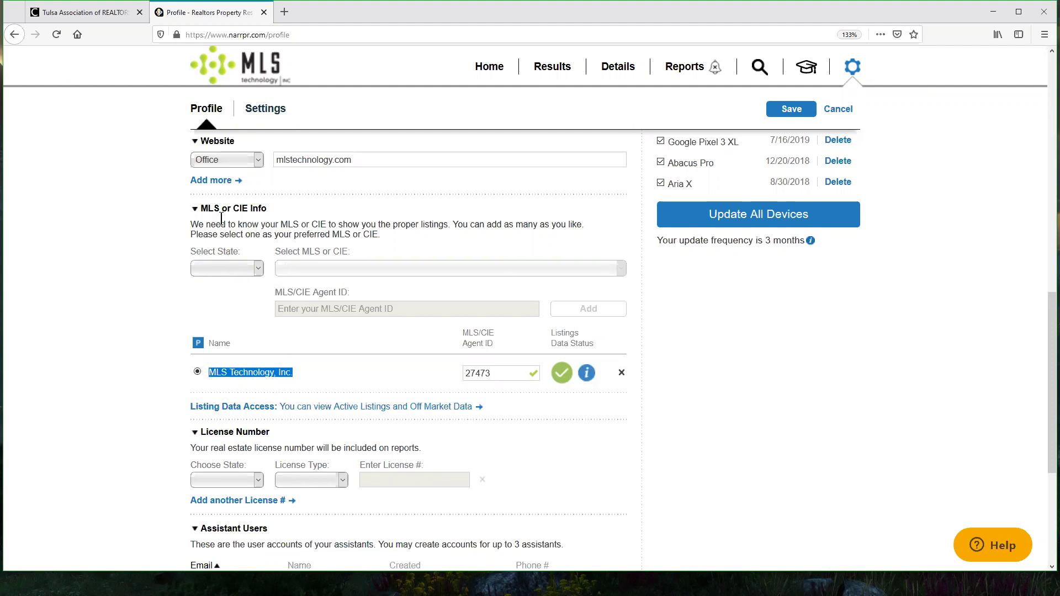
Step: Set the MLS state to OK and choose Northeast Oklahoma Board of REALTORS® as the MLS
{"action": "left_click", "coordinate": [247, 264]}
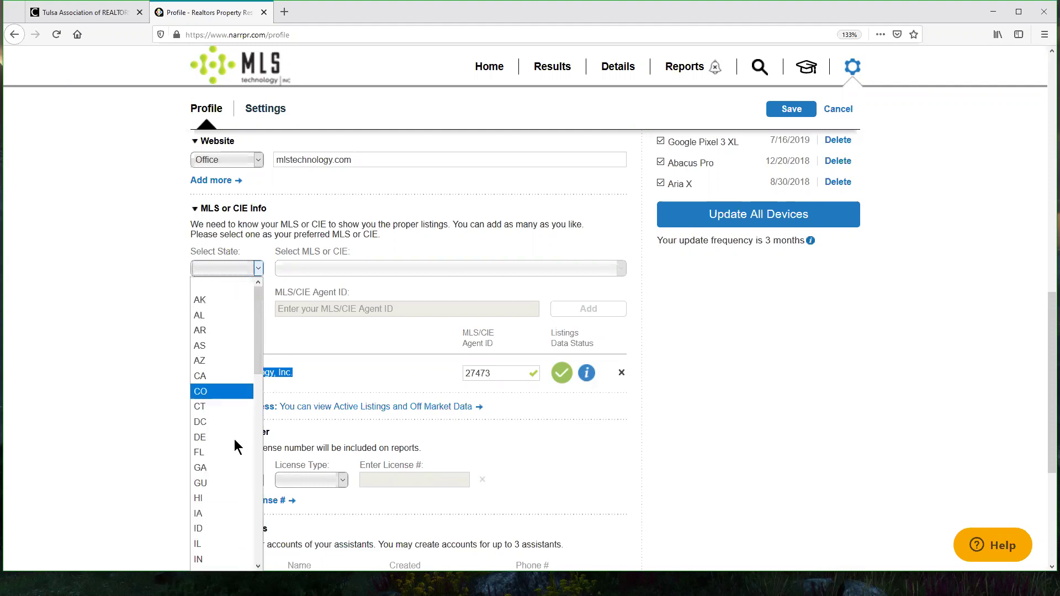
{"action": "scroll", "coordinate": [239, 431], "scroll_direction": "down", "scroll_amount": 2}
{"action": "scroll", "coordinate": [238, 433], "scroll_direction": "down", "scroll_amount": 2}
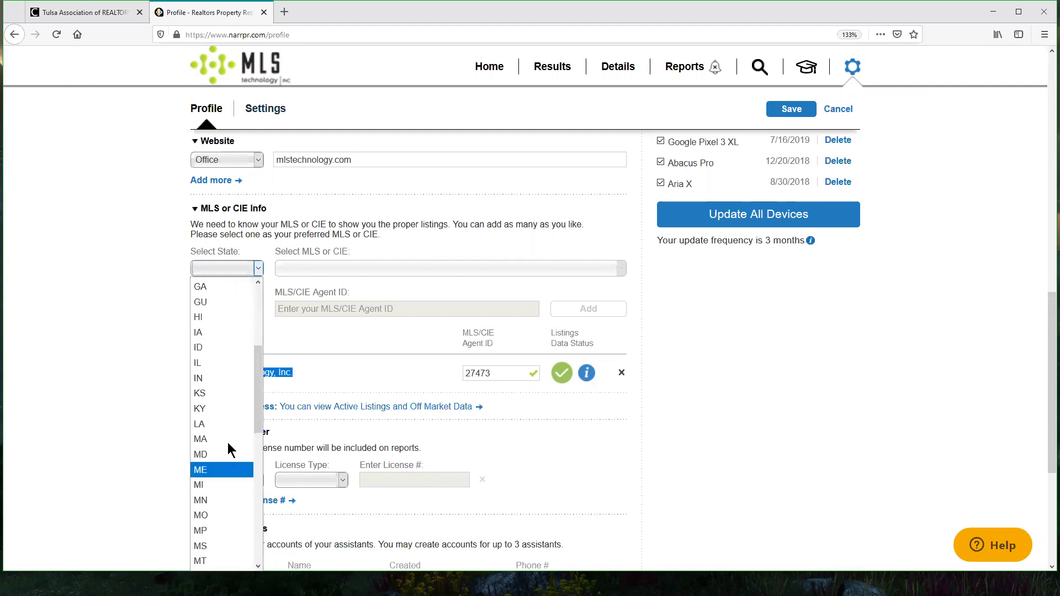
{"action": "scroll", "coordinate": [229, 448], "scroll_direction": "down", "scroll_amount": 6}
{"action": "left_click", "coordinate": [218, 442]}
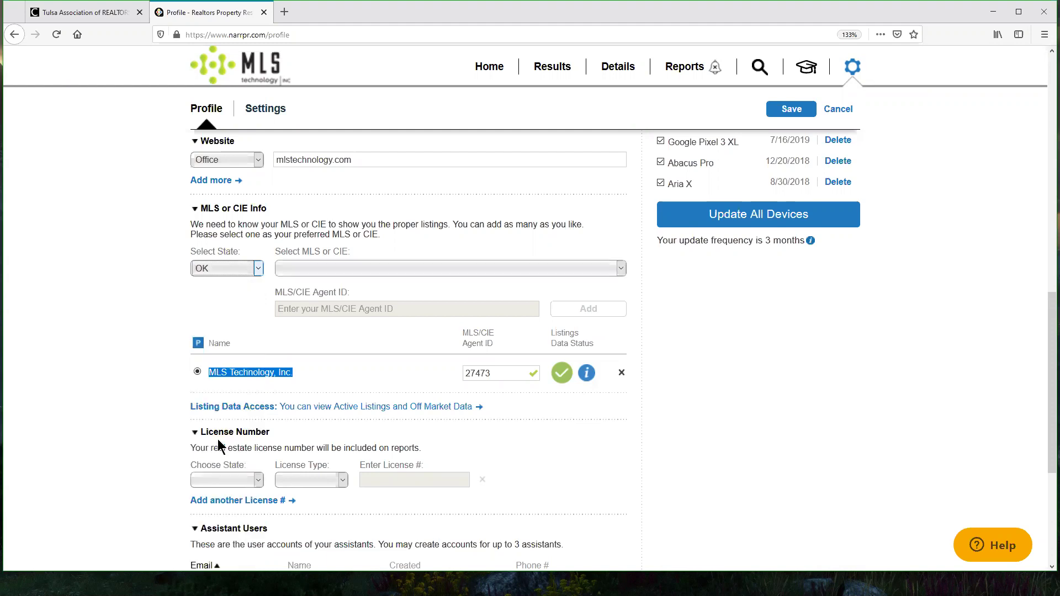
{"action": "left_click", "coordinate": [434, 269]}
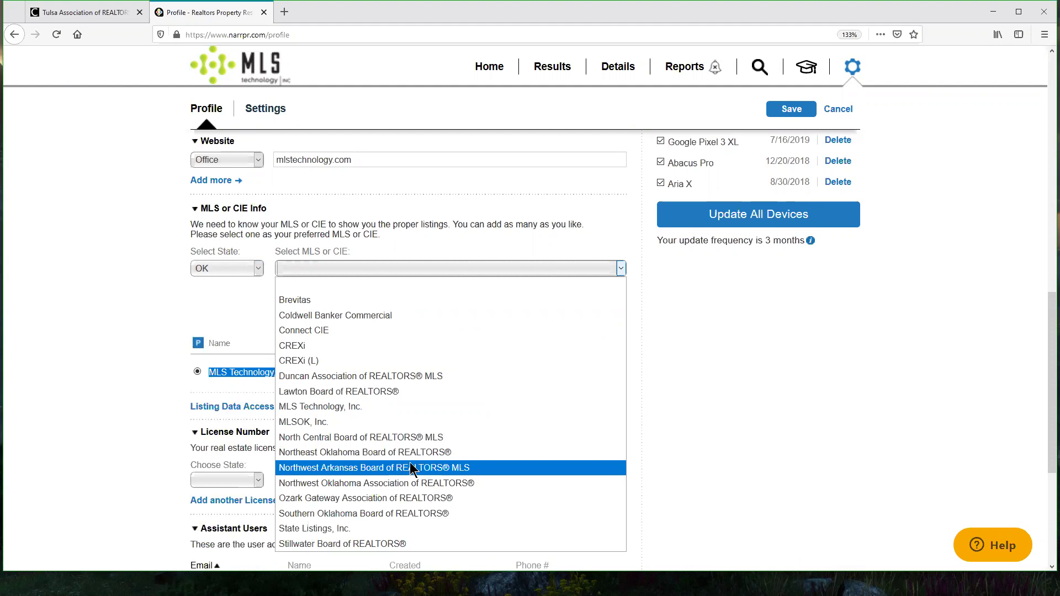
{"action": "left_click", "coordinate": [806, 339]}
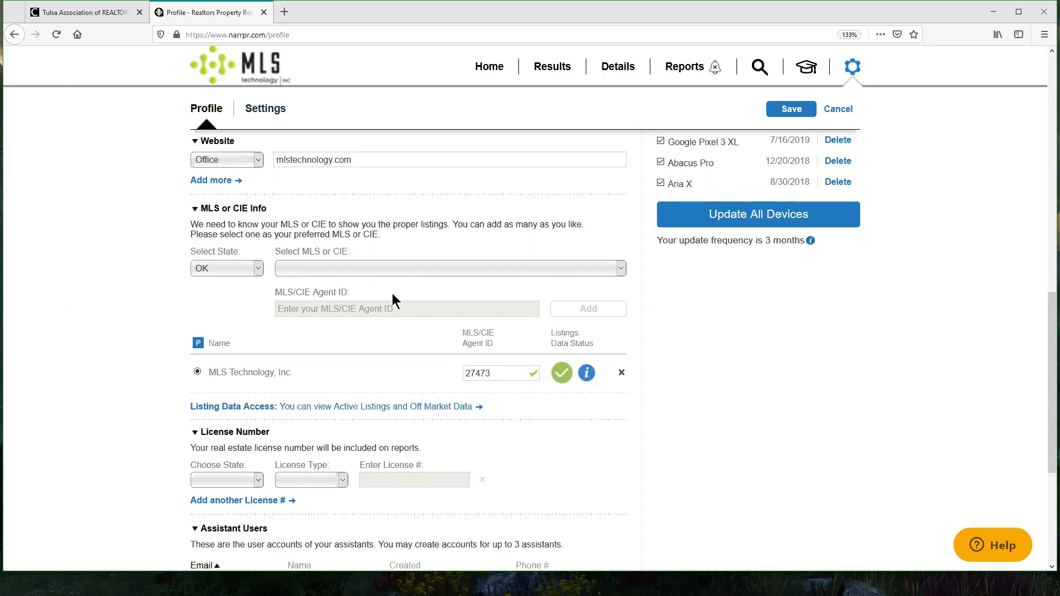
{"action": "left_click", "coordinate": [381, 264]}
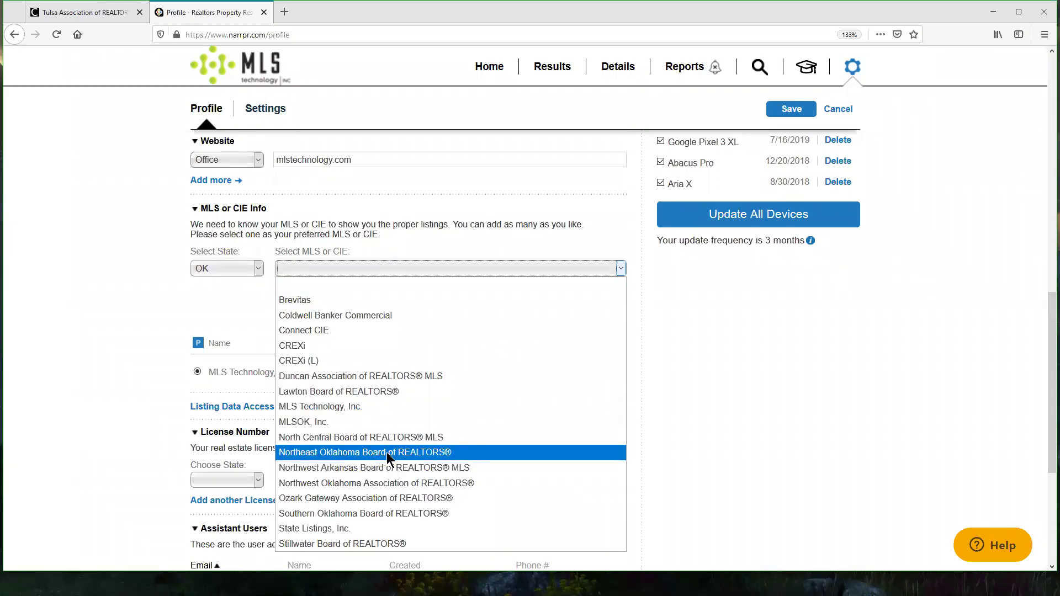
{"action": "left_click", "coordinate": [805, 427]}
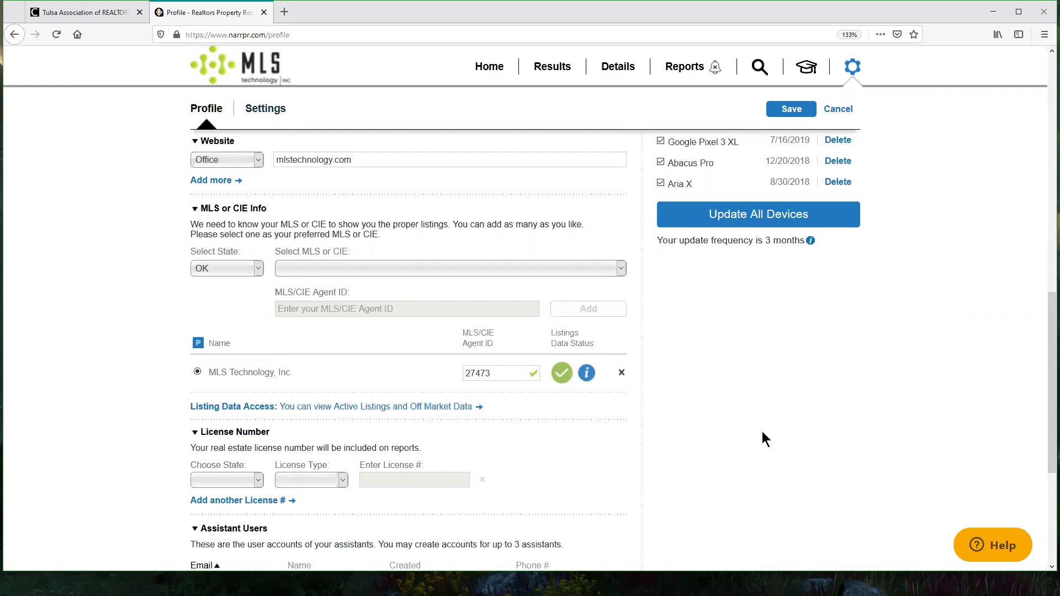
{"action": "left_click", "coordinate": [338, 265]}
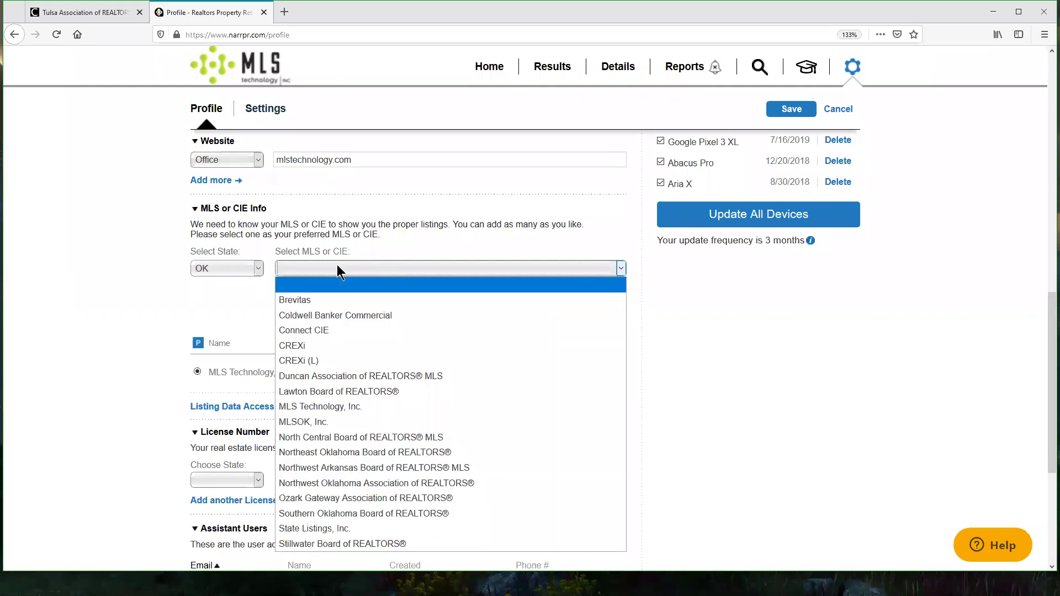
{"action": "left_click", "coordinate": [395, 453]}
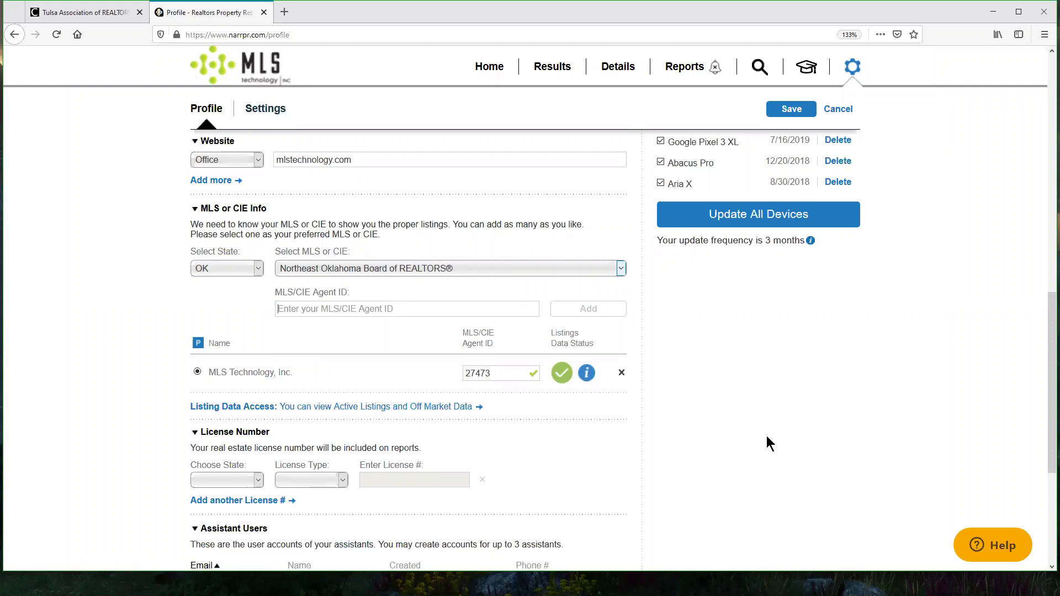
{"action": "scroll", "coordinate": [812, 369], "scroll_direction": "down", "scroll_amount": 3}
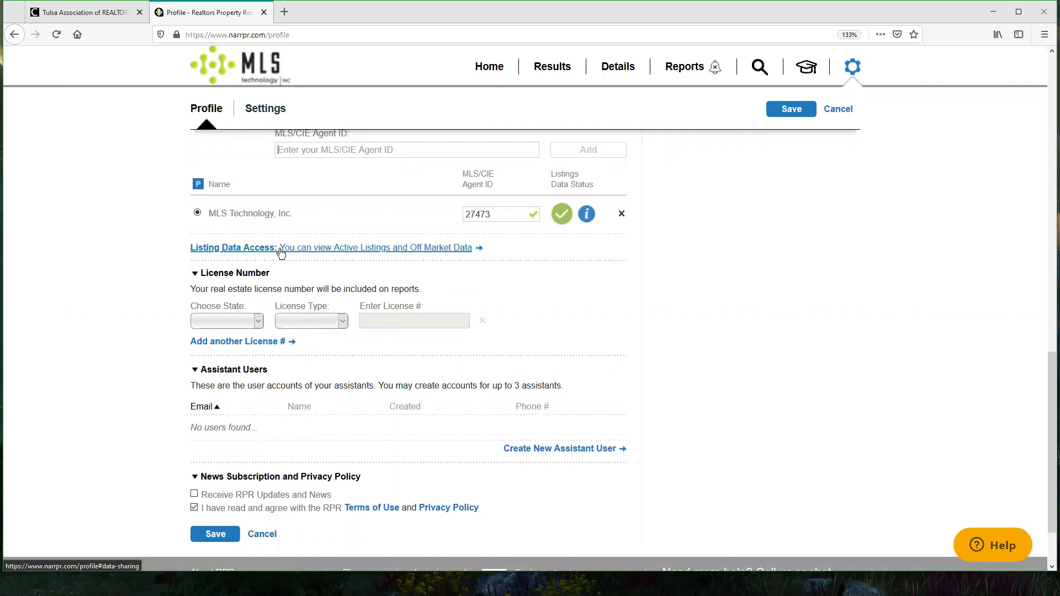
{"action": "left_click", "coordinate": [289, 252]}
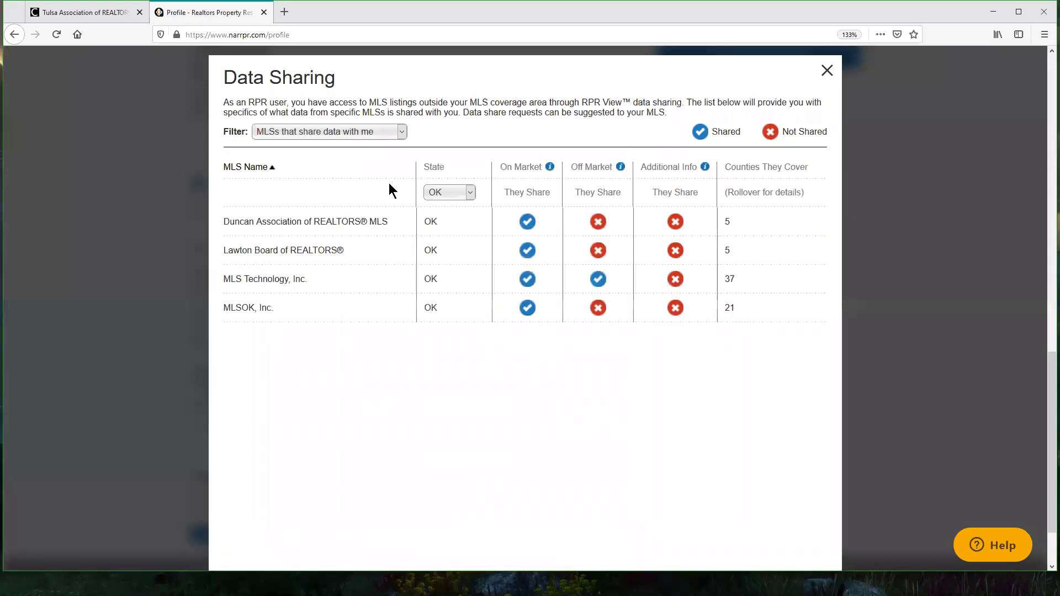
{"action": "left_click", "coordinate": [320, 130]}
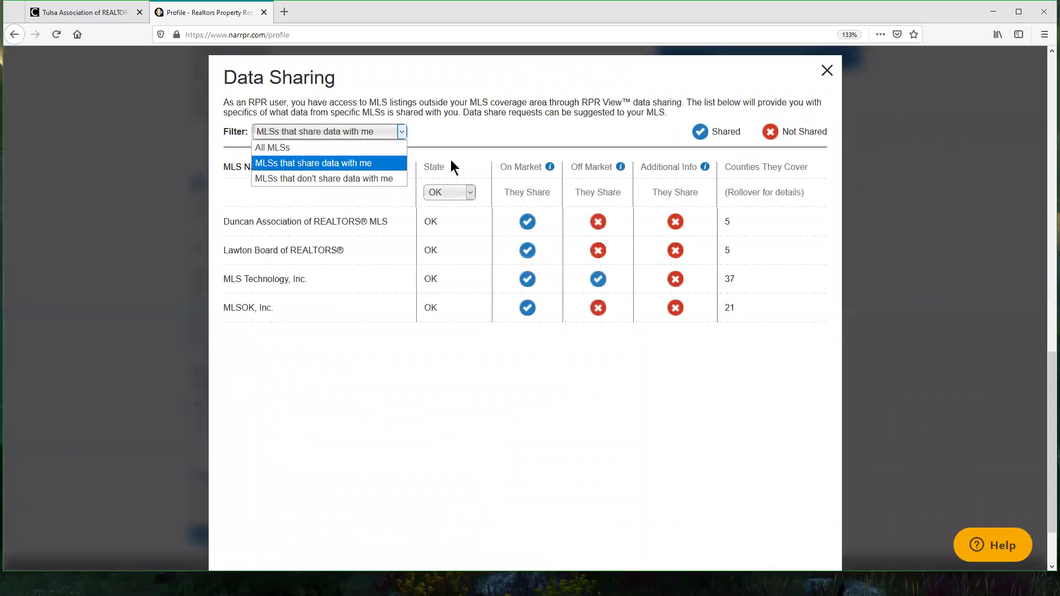
{"action": "left_click", "coordinate": [560, 367]}
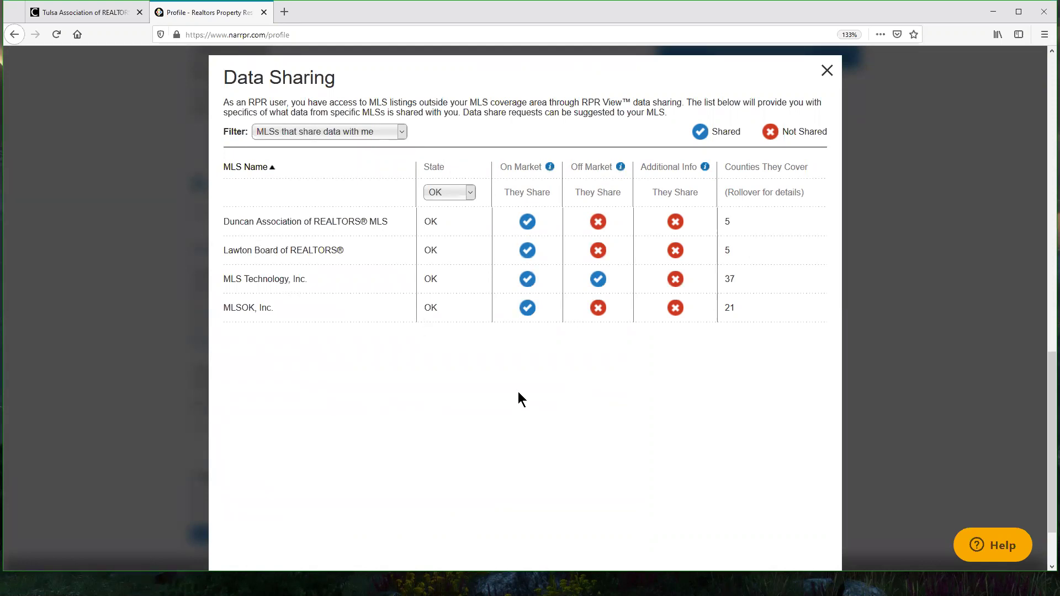
{"action": "left_click", "coordinate": [340, 130]}
{"action": "left_click", "coordinate": [322, 177]}
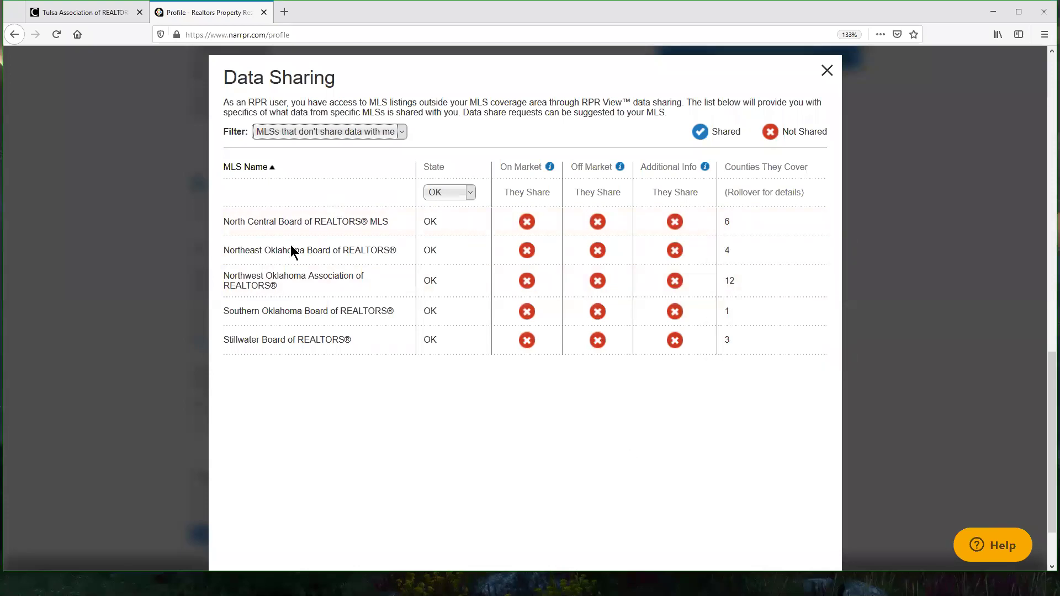
{"action": "left_click_drag", "start_coordinate": [230, 221], "coordinate": [303, 222]}
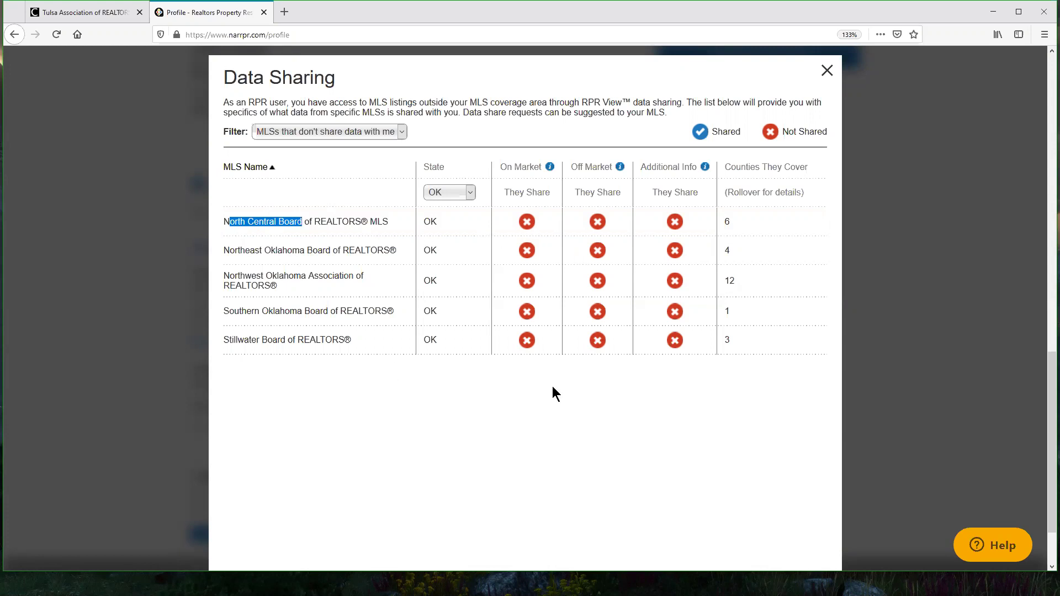
{"action": "left_click_drag", "start_coordinate": [742, 131], "coordinate": [713, 132]}
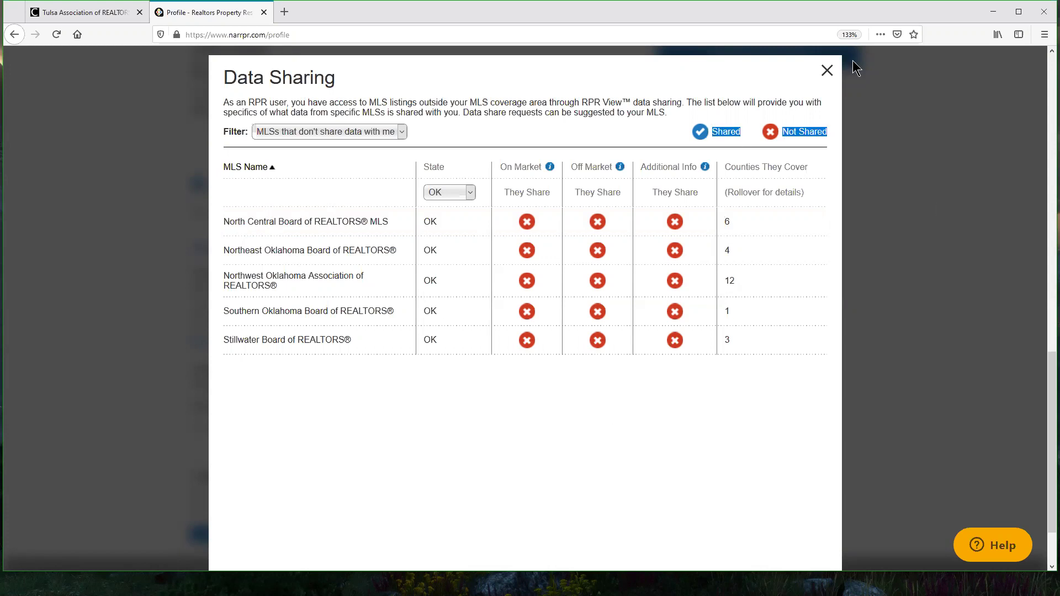
{"action": "left_click", "coordinate": [828, 71]}
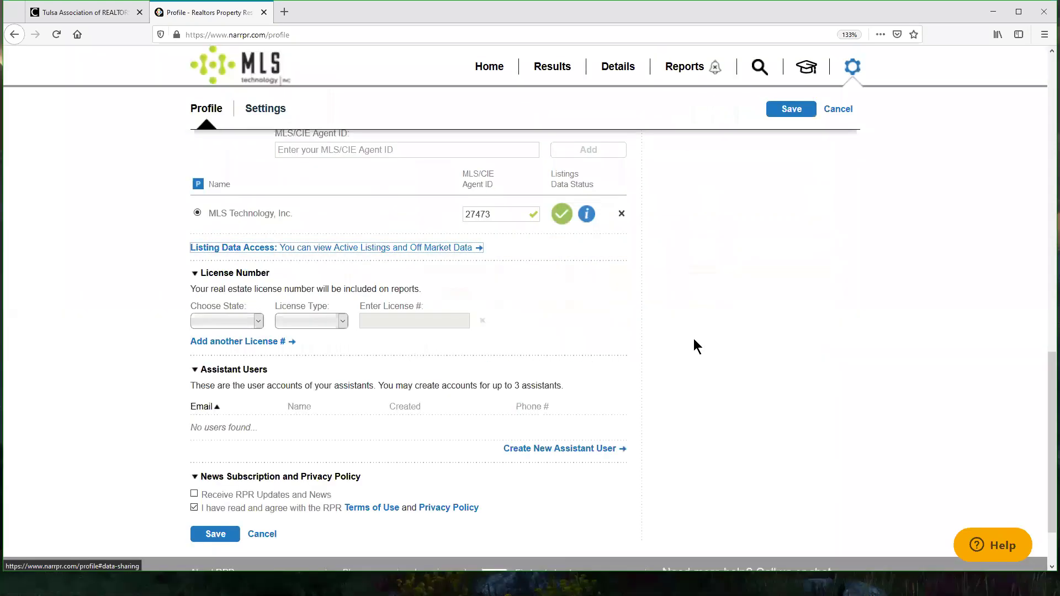
{"action": "scroll", "coordinate": [726, 301], "scroll_direction": "down", "scroll_amount": 2}
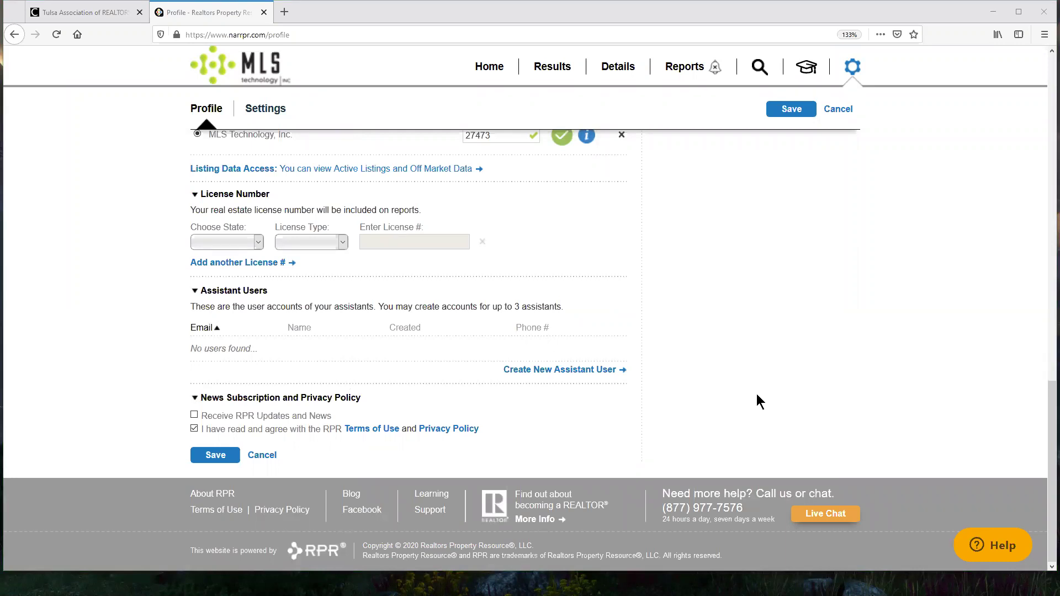
{"action": "double_click", "coordinate": [343, 306]}
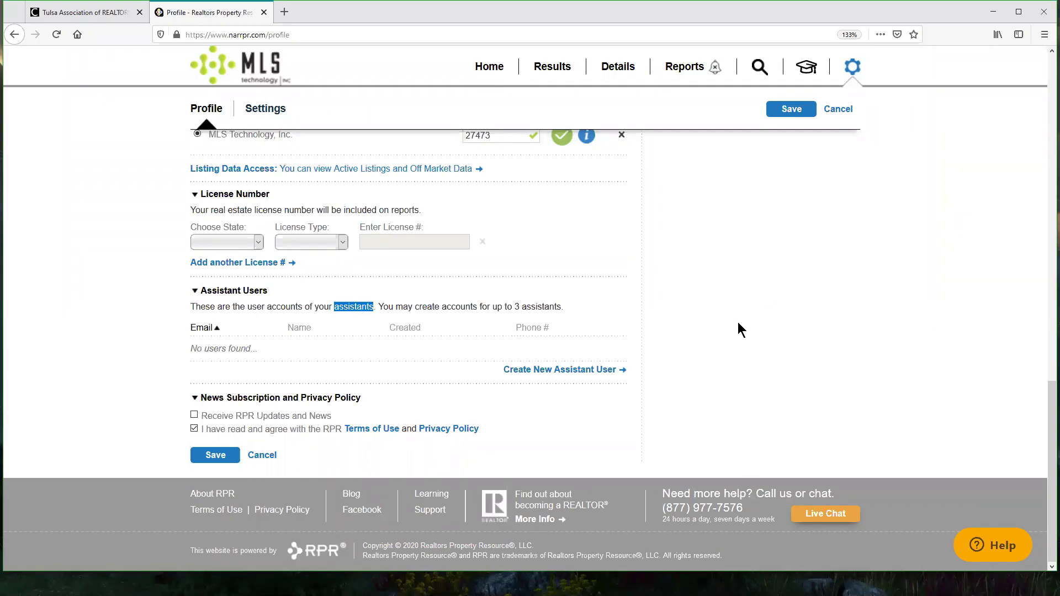
{"action": "scroll", "coordinate": [738, 323], "scroll_direction": "up", "scroll_amount": 10}
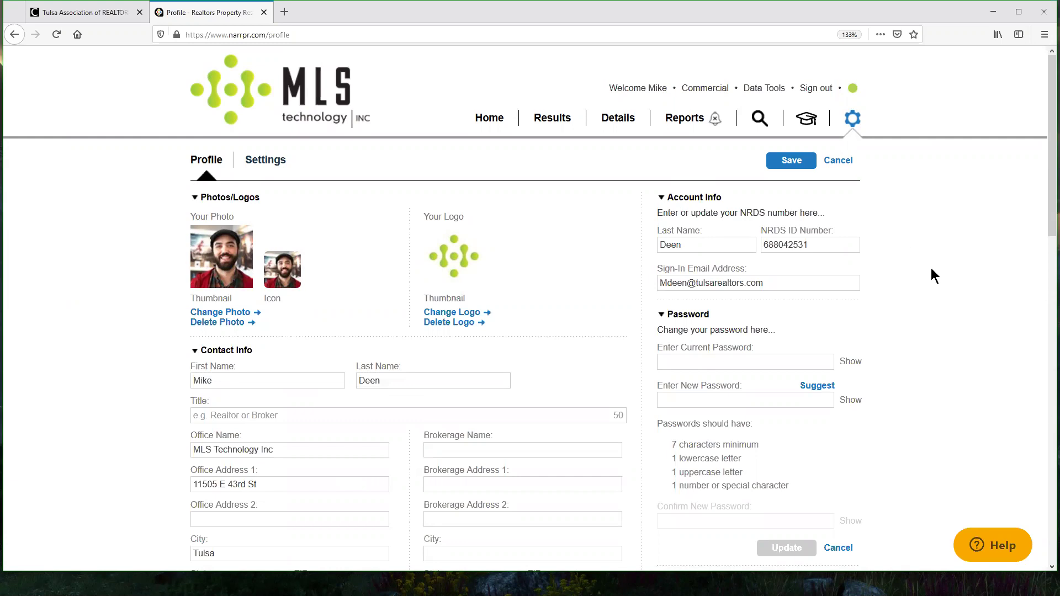
{"action": "scroll", "coordinate": [931, 267], "scroll_direction": "down", "scroll_amount": 3}
{"action": "scroll", "coordinate": [926, 261], "scroll_direction": "up", "scroll_amount": 3}
{"action": "double_click", "coordinate": [804, 245]}
{"action": "scroll", "coordinate": [997, 270], "scroll_direction": "down", "scroll_amount": 3}
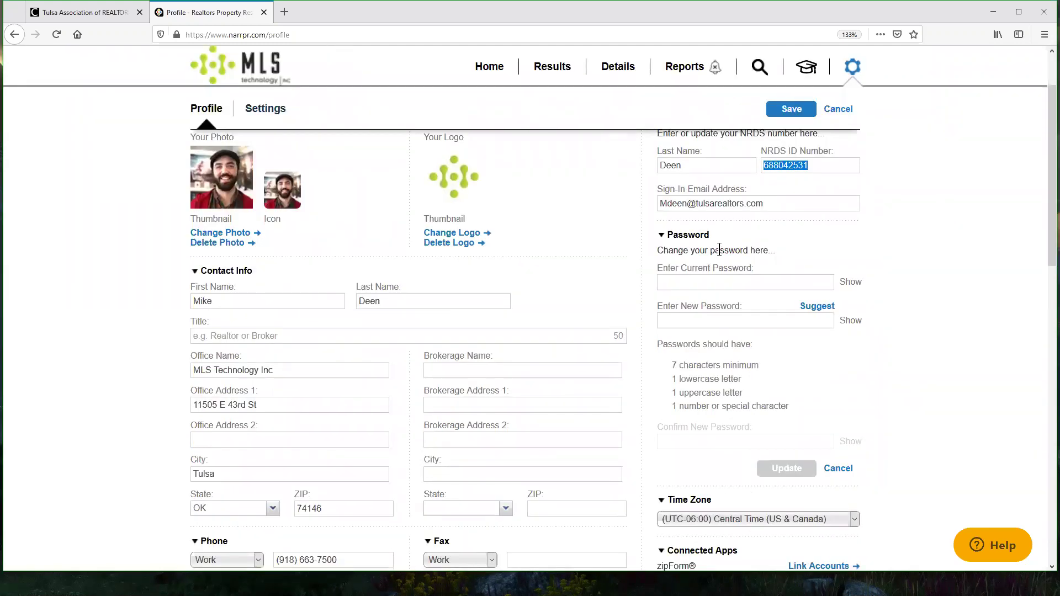
{"action": "left_click", "coordinate": [709, 284]}
{"action": "scroll", "coordinate": [969, 315], "scroll_direction": "down", "scroll_amount": 3}
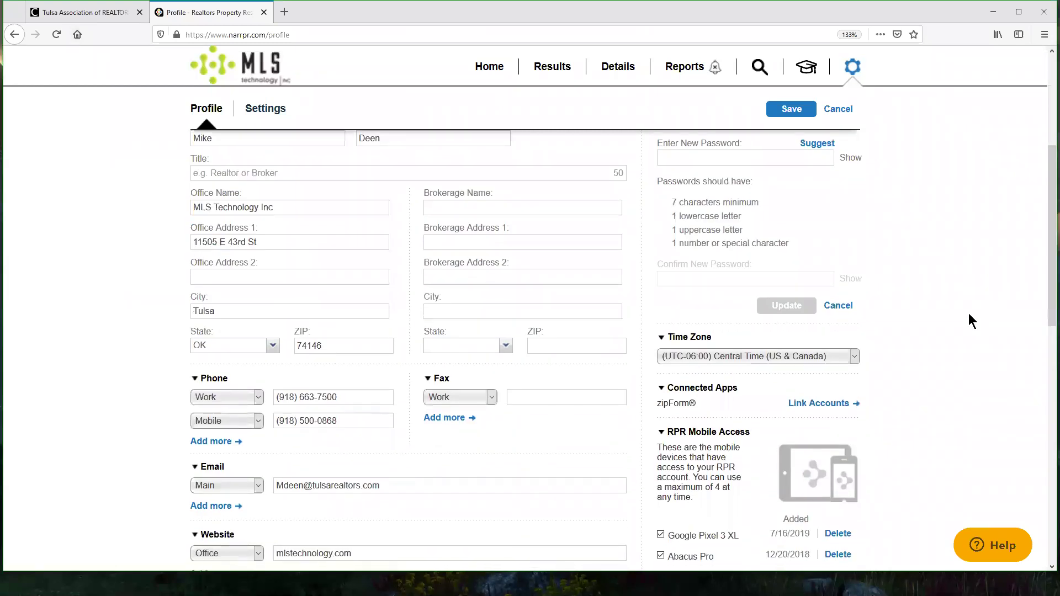
{"action": "scroll", "coordinate": [969, 315], "scroll_direction": "down", "scroll_amount": 4}
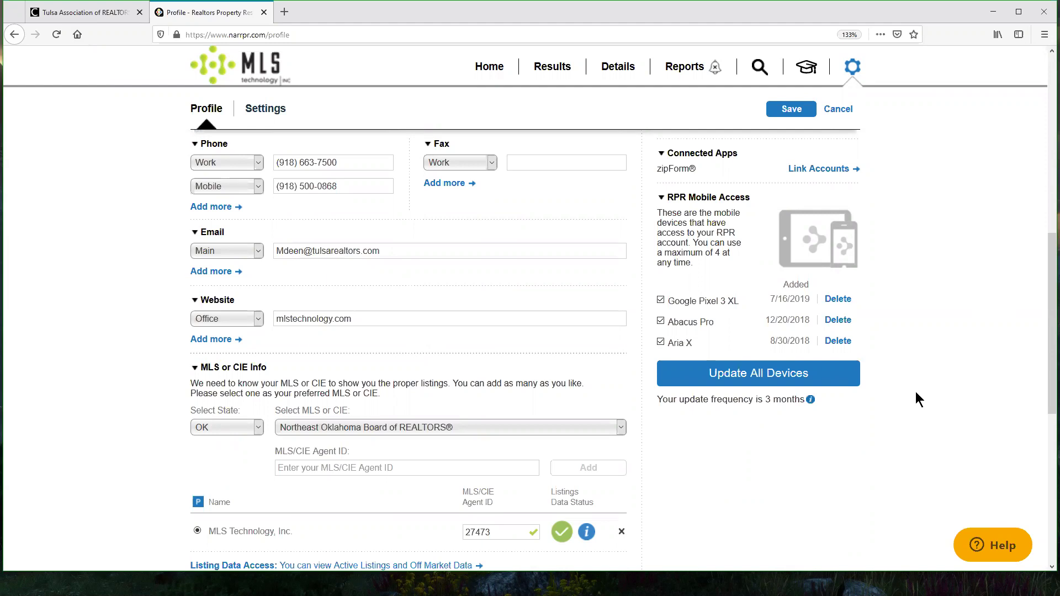
{"action": "scroll", "coordinate": [917, 393], "scroll_direction": "up", "scroll_amount": 10}
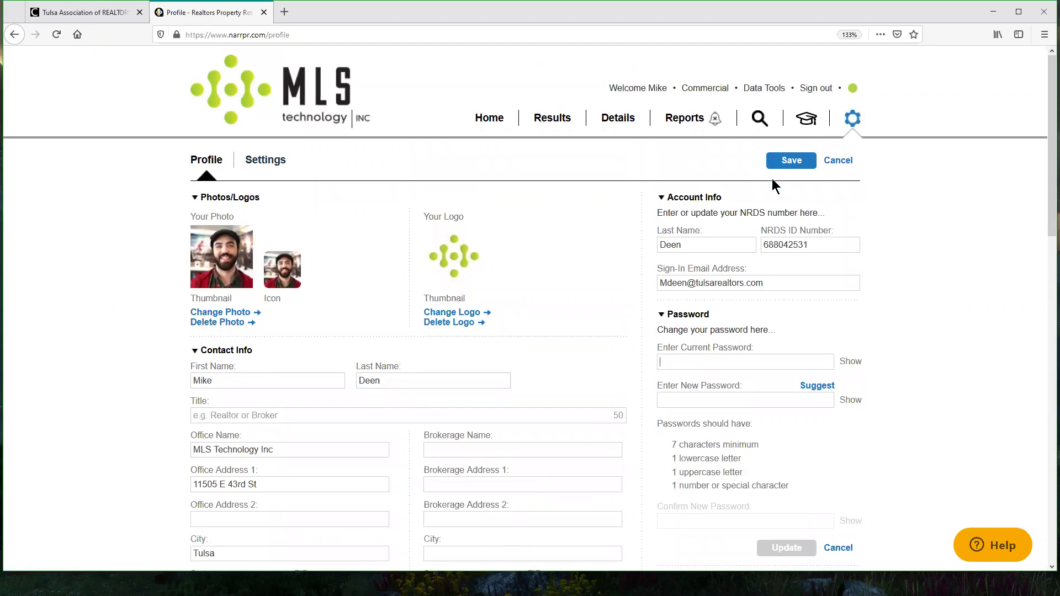
{"action": "scroll", "coordinate": [965, 249], "scroll_direction": "down", "scroll_amount": 4}
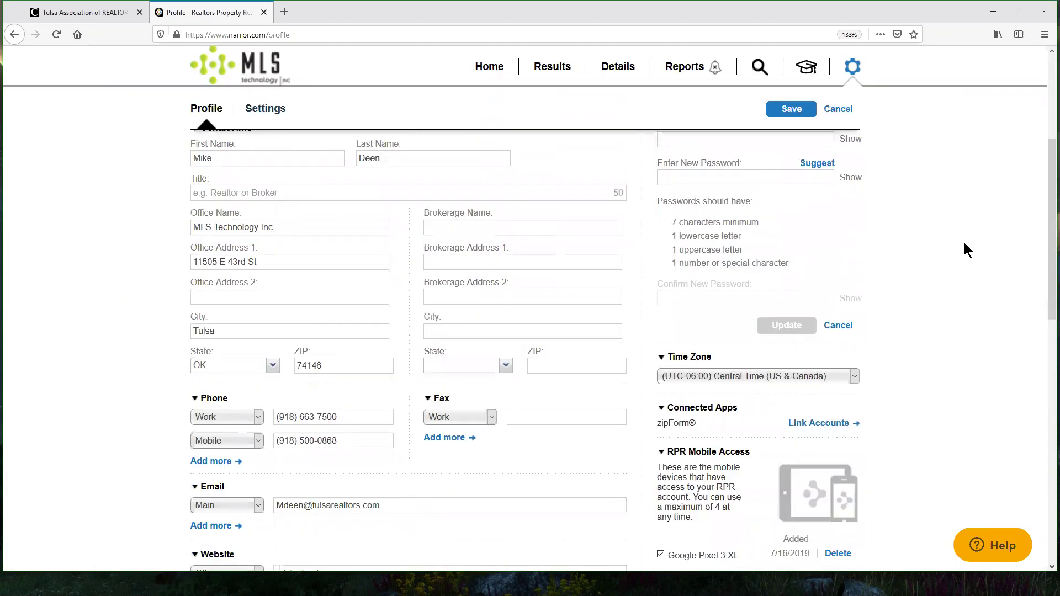
{"action": "scroll", "coordinate": [966, 249], "scroll_direction": "down", "scroll_amount": 5}
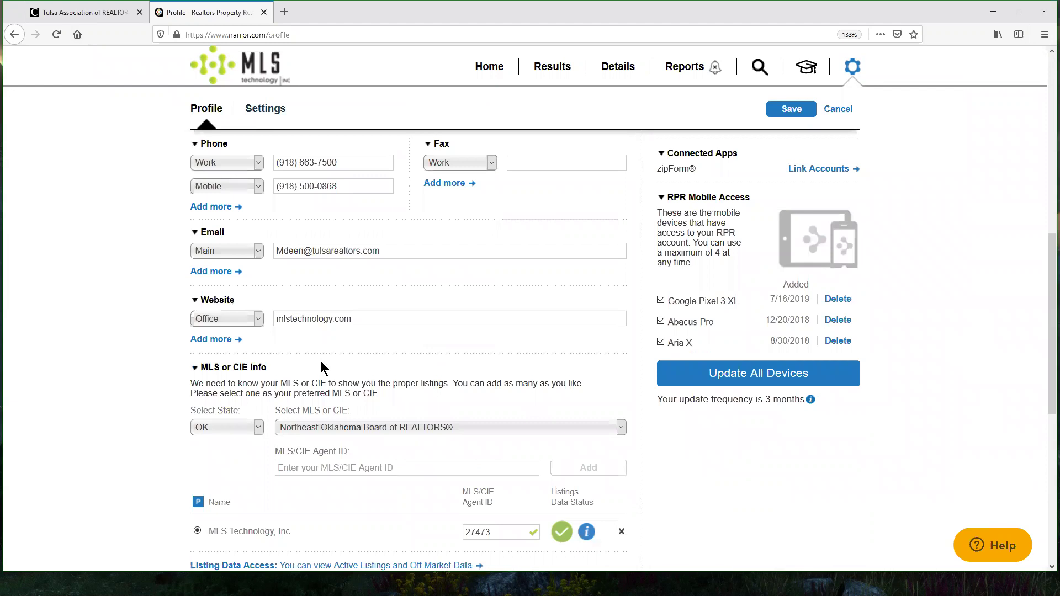
{"action": "scroll", "coordinate": [996, 303], "scroll_direction": "up", "scroll_amount": 10}
Step: Save the profile and close the Profile Saved confirmation
{"action": "left_click", "coordinate": [793, 159]}
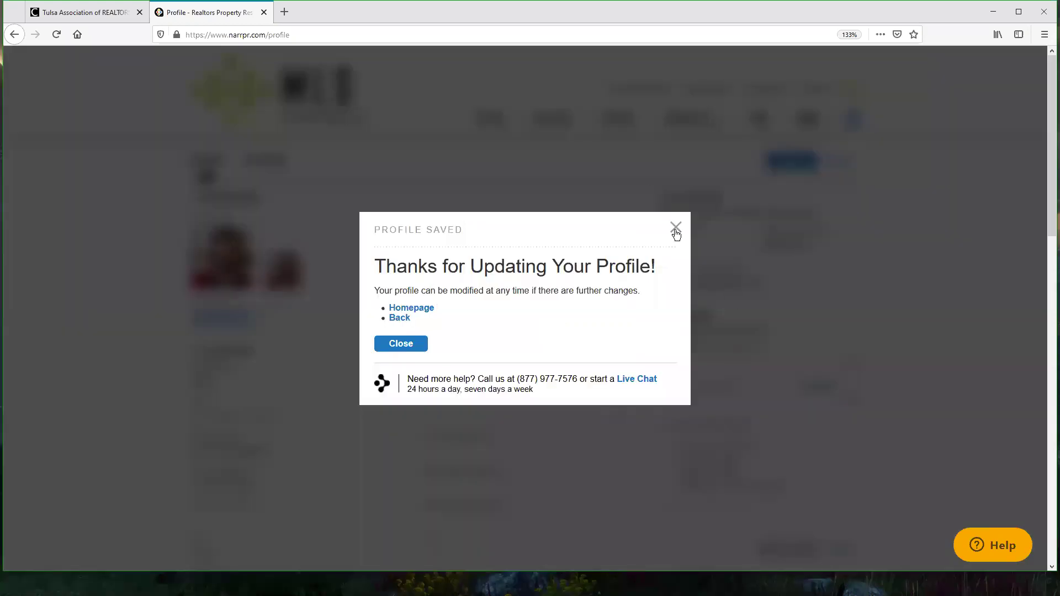
{"action": "left_click", "coordinate": [676, 228]}
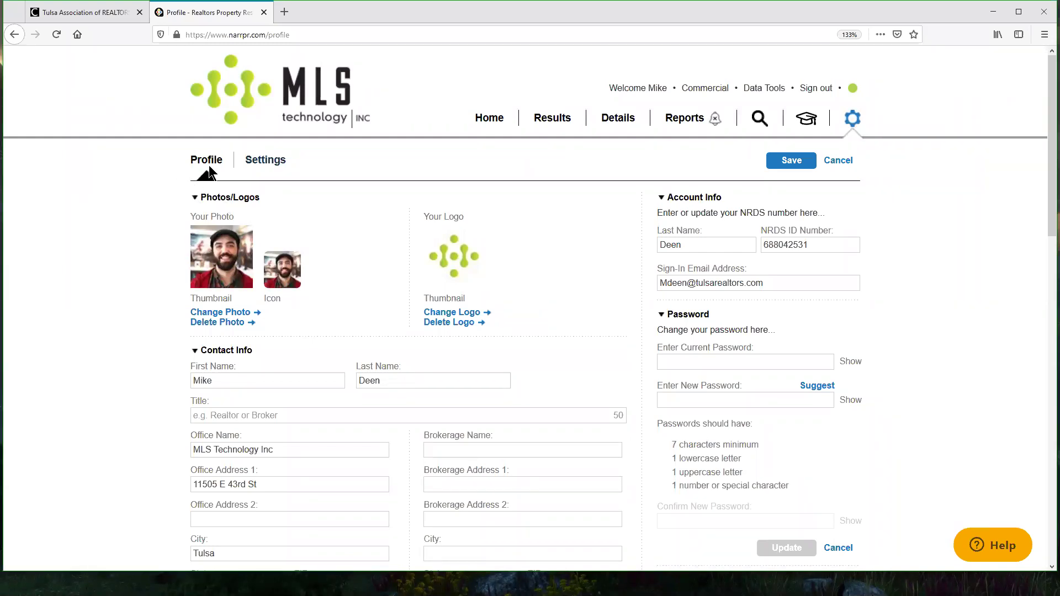
Step: Open the Settings tab and scroll to the Listings Settings sliders and Home Areas list
{"action": "left_click", "coordinate": [269, 163]}
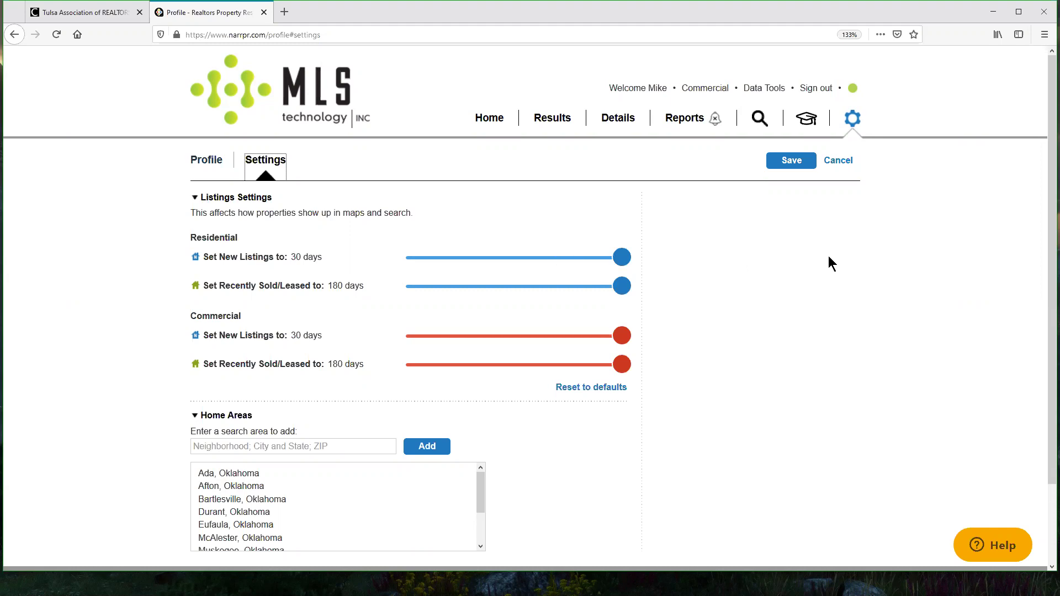
{"action": "scroll", "coordinate": [828, 254], "scroll_direction": "down", "scroll_amount": 3}
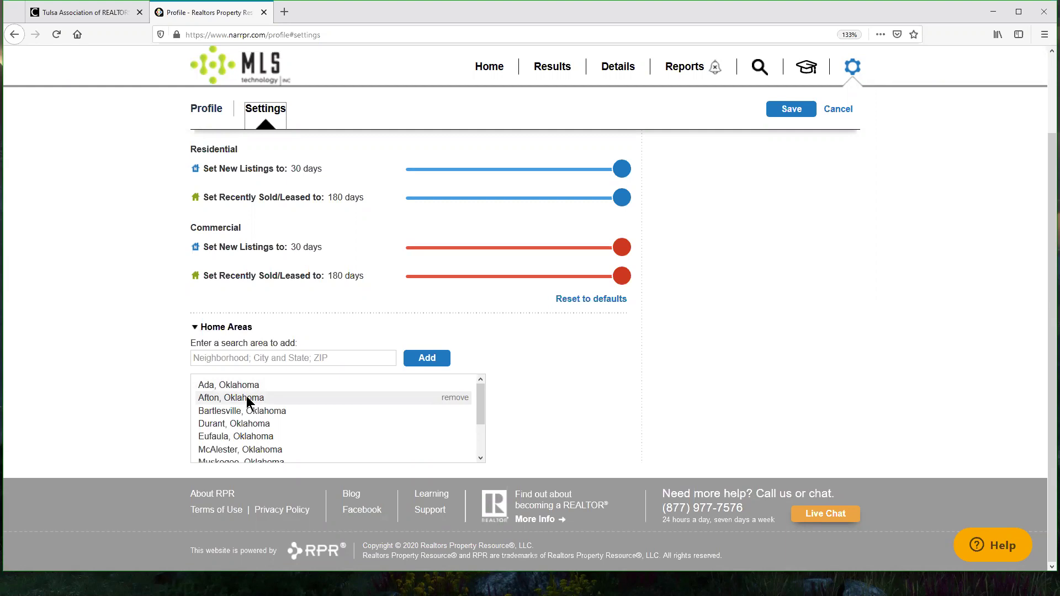
Step: Highlight the Home Areas heading and scroll down through the list of Oklahoma home areas
{"action": "left_click_drag", "start_coordinate": [252, 327], "coordinate": [199, 329]}
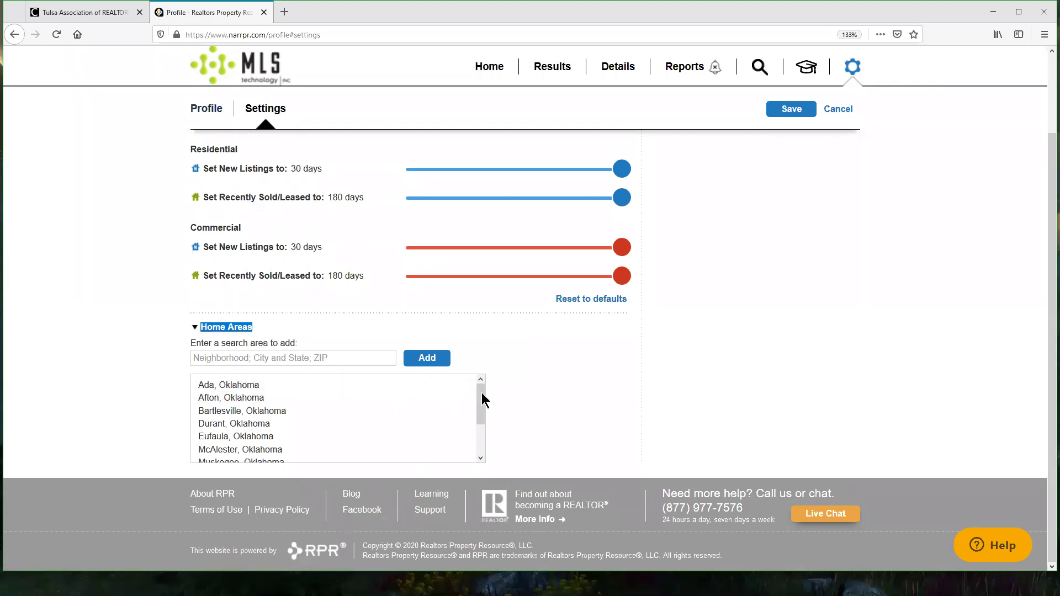
{"action": "mouse_move", "coordinate": [479, 399]}
{"action": "left_mouse_down"}
{"action": "mouse_move", "coordinate": [480, 426]}
{"action": "mouse_move", "coordinate": [481, 387]}
{"action": "left_mouse_up"}
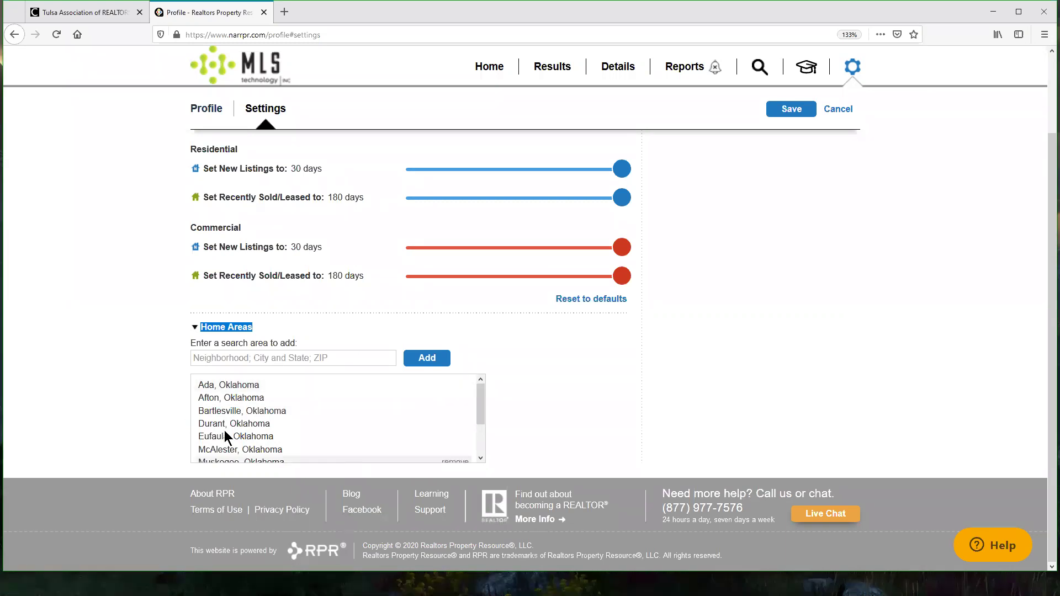
{"action": "scroll", "coordinate": [344, 417], "scroll_direction": "down", "scroll_amount": 2}
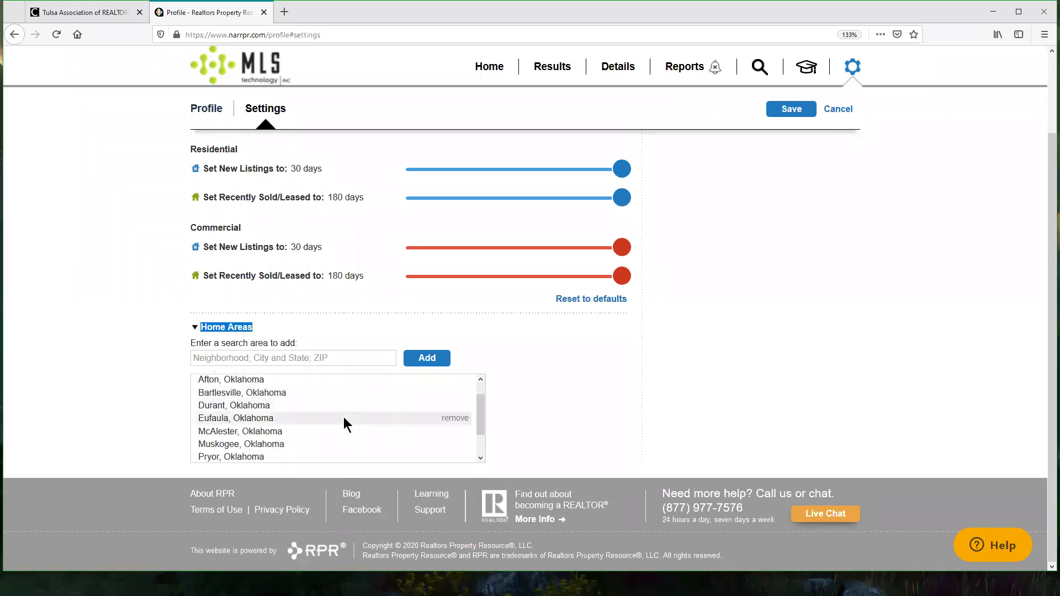
Step: Remove Muskogee, Oklahoma, re-add it through the area search, and clear the stray 'creek county' text
{"action": "left_click", "coordinate": [454, 414]}
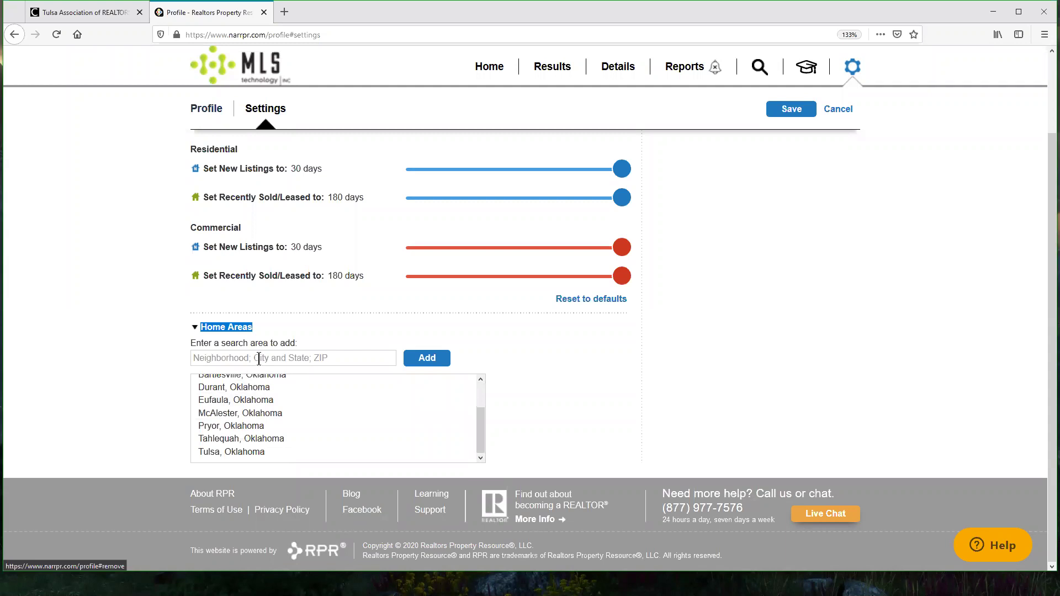
{"action": "left_click", "coordinate": [257, 358]}
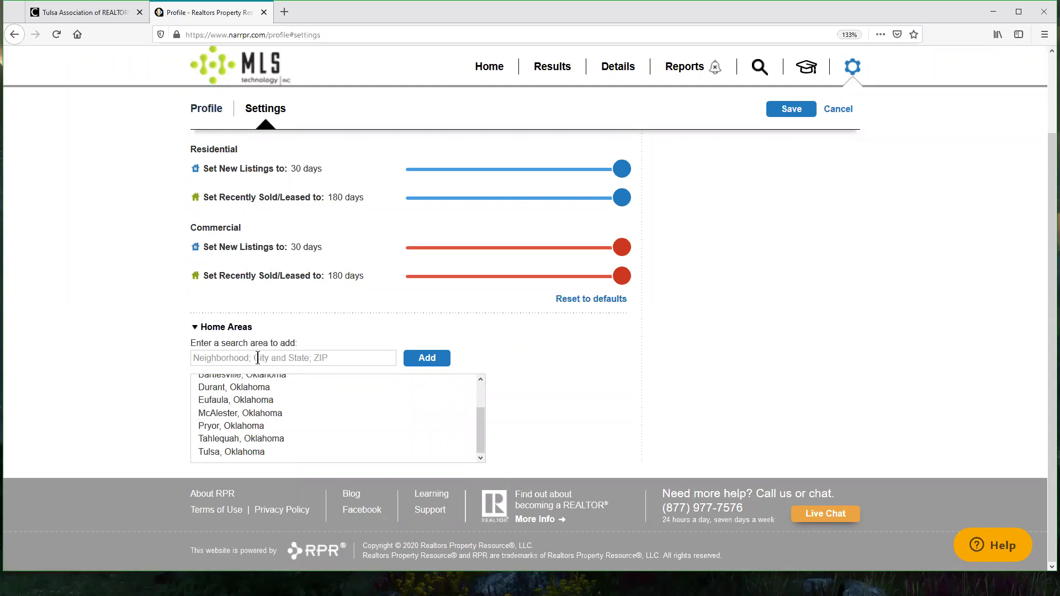
{"action": "type", "text": "muskogee"}
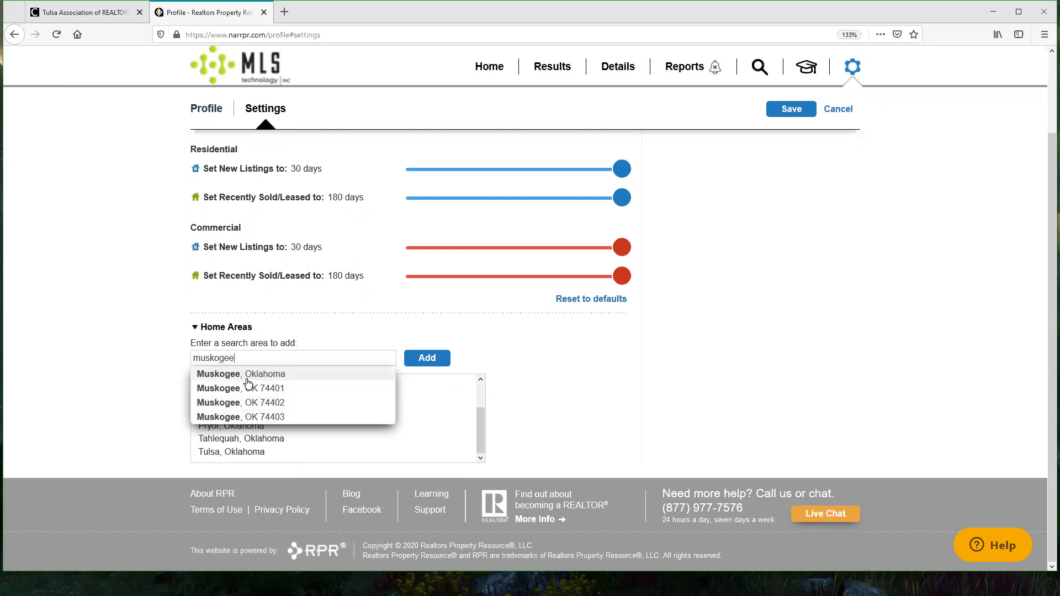
{"action": "left_click", "coordinate": [283, 373]}
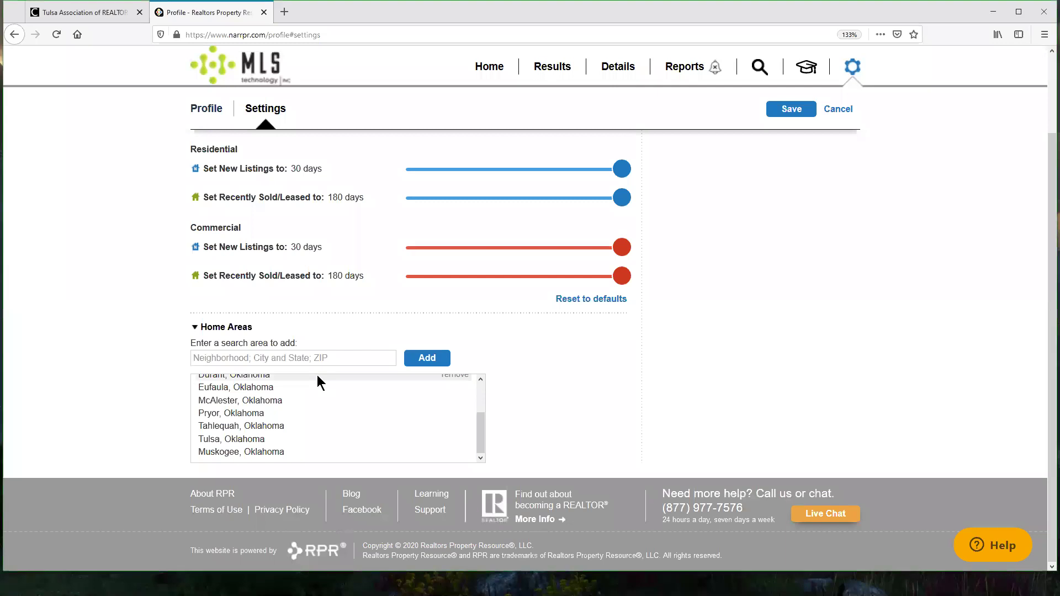
{"action": "type", "text": "creek county"}
{"action": "key", "text": "ctrl+a"}
{"action": "key", "text": "BackSpace"}
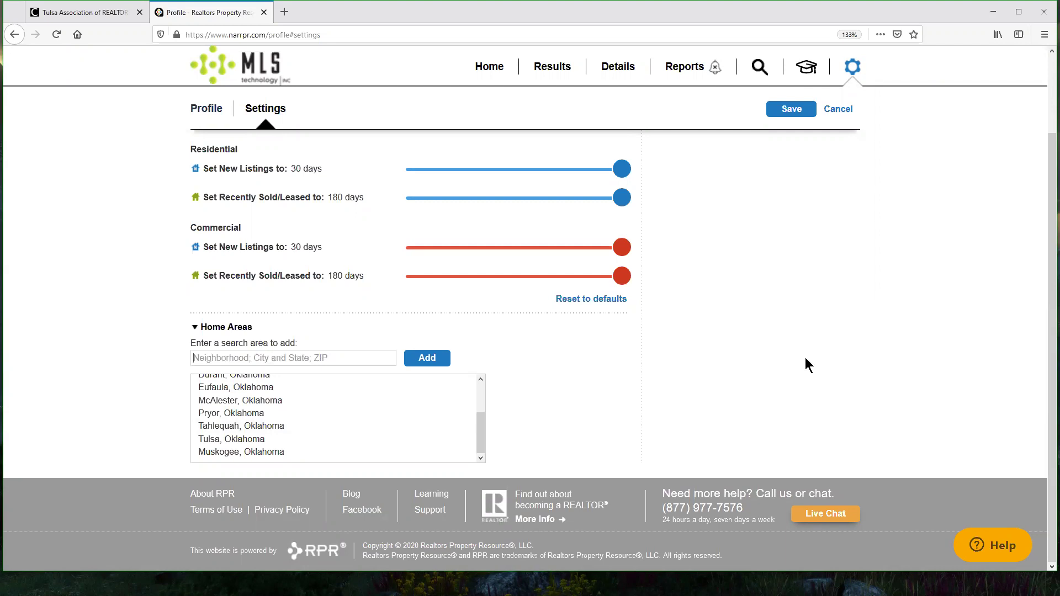
Step: Save the listing timeframes and home areas, then return to the RPR home page
{"action": "scroll", "coordinate": [807, 366], "scroll_direction": "up", "scroll_amount": 3}
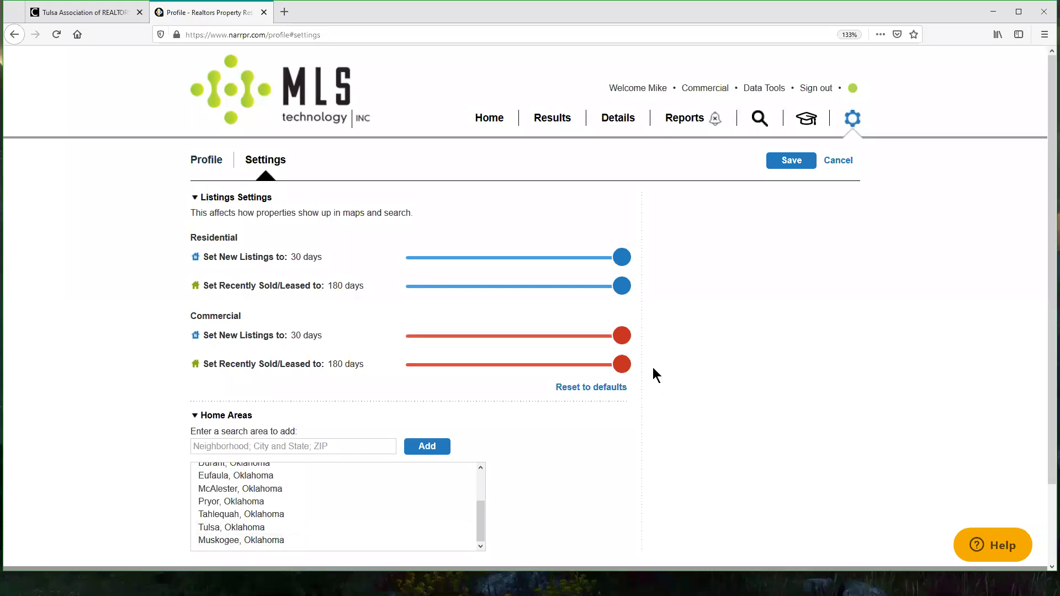
{"action": "left_click", "coordinate": [807, 164]}
{"action": "left_click", "coordinate": [485, 117]}
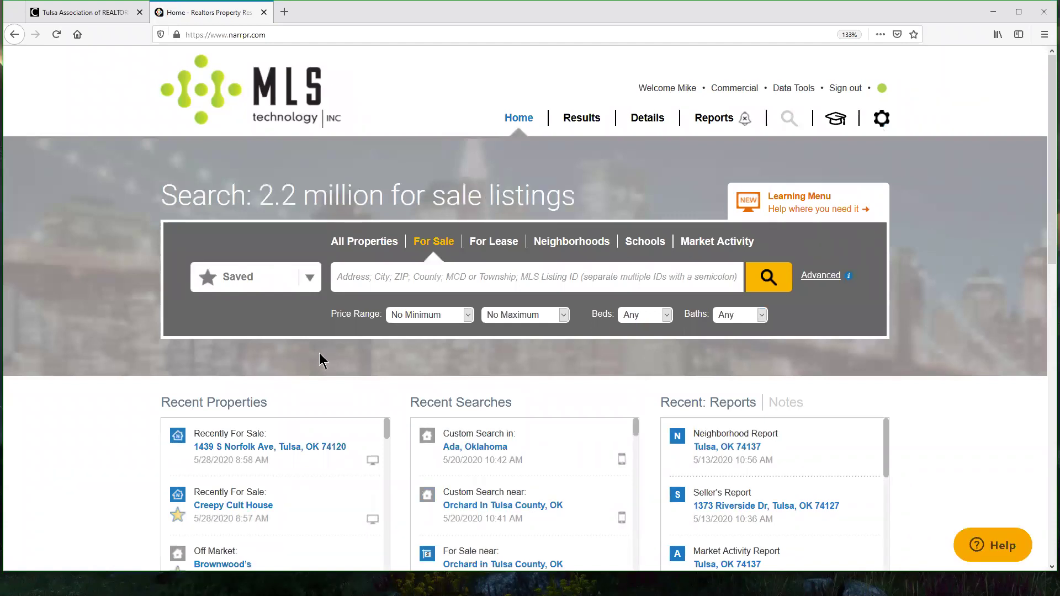
{"action": "left_click", "coordinate": [83, 12]}
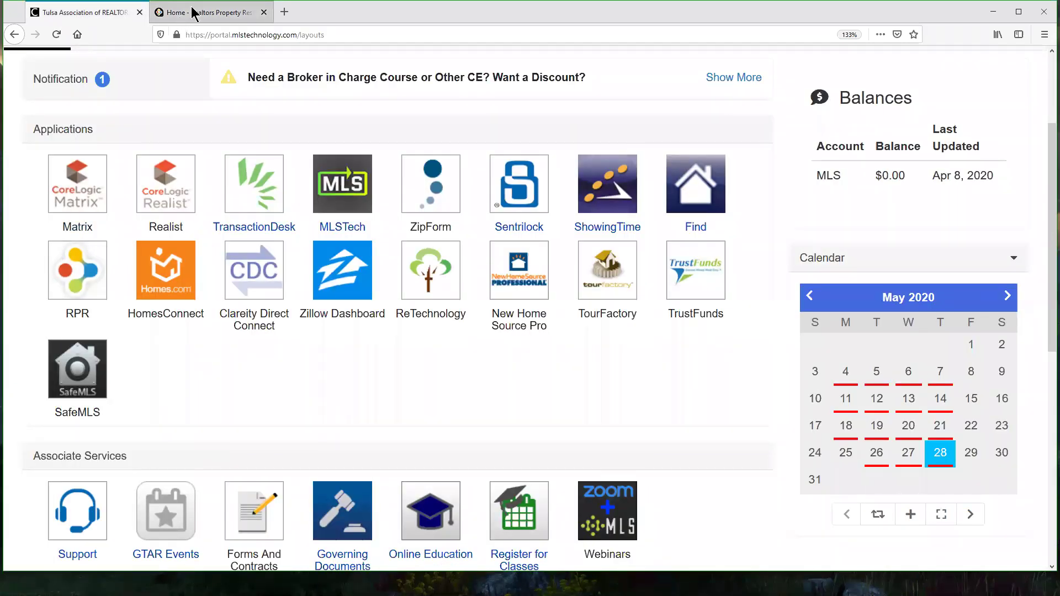
{"action": "left_click", "coordinate": [194, 14]}
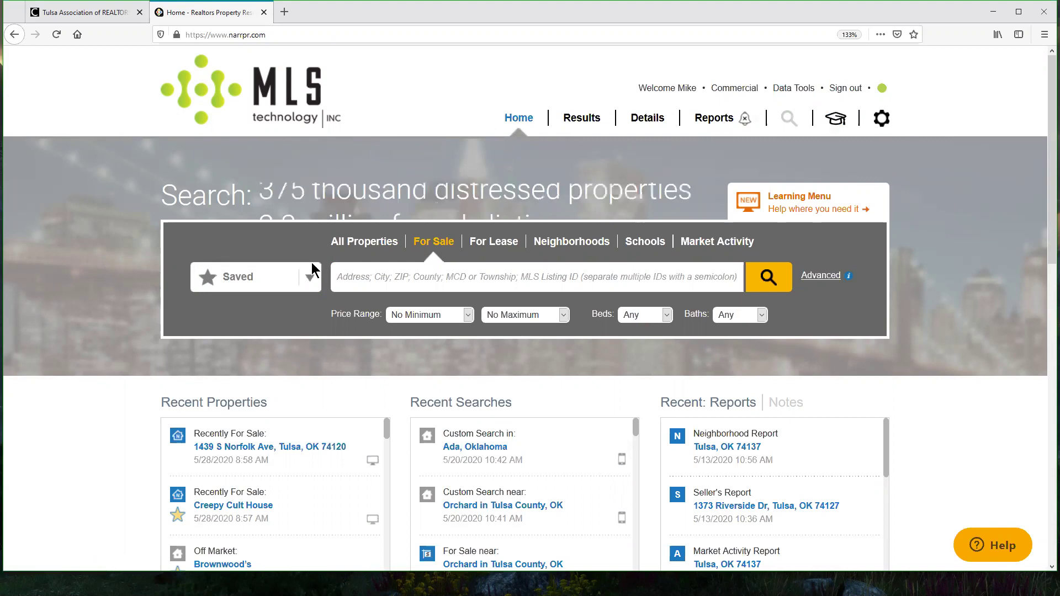
{"action": "scroll", "coordinate": [605, 310], "scroll_direction": "down", "scroll_amount": 2}
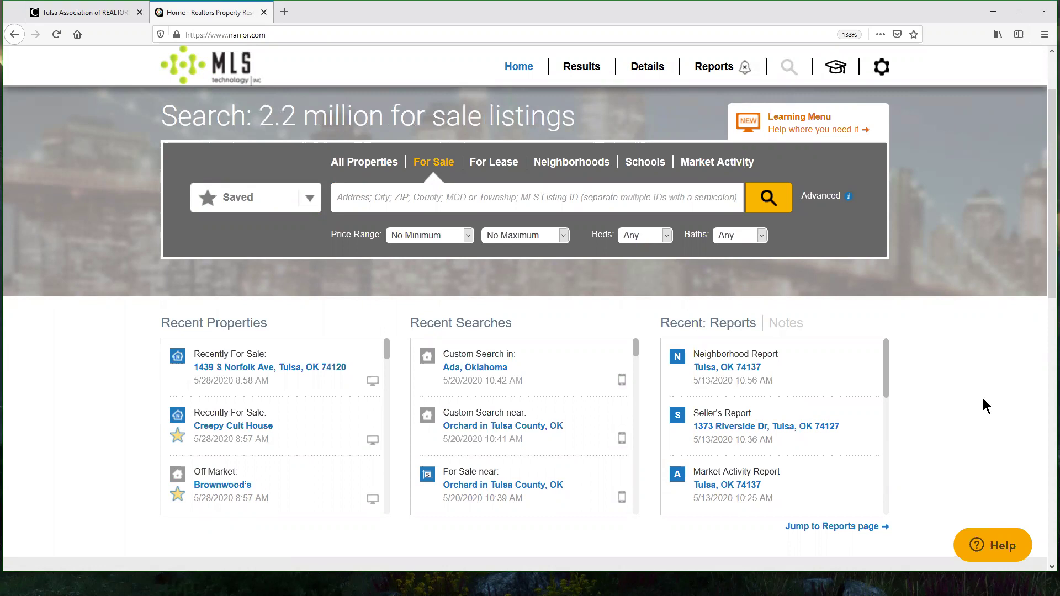
{"action": "scroll", "coordinate": [429, 334], "scroll_direction": "up", "scroll_amount": 2}
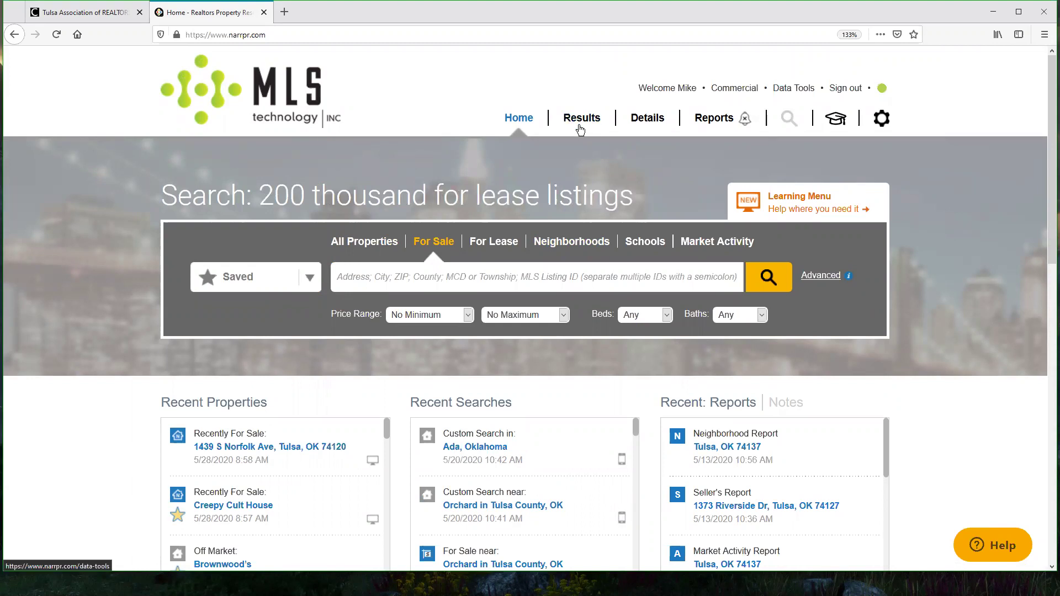
{"action": "mouse_move", "coordinate": [530, 105]}
{"action": "left_mouse_down"}
{"action": "mouse_move", "coordinate": [498, 105]}
{"action": "mouse_move", "coordinate": [499, 132]}
{"action": "mouse_move", "coordinate": [531, 133]}
{"action": "mouse_move", "coordinate": [534, 105]}
{"action": "left_mouse_up"}
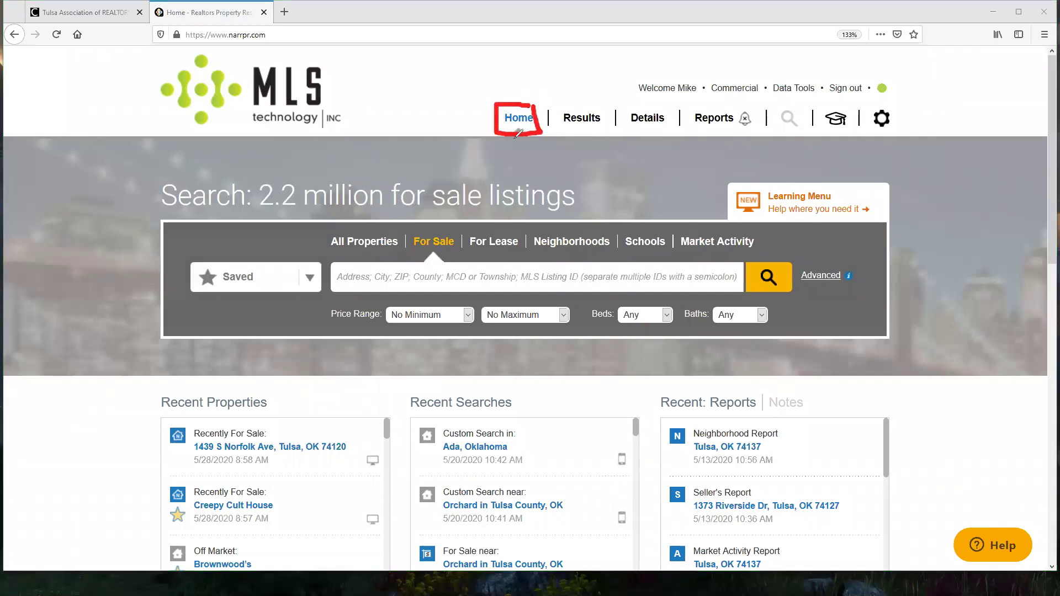
{"action": "left_click_drag", "start_coordinate": [514, 139], "coordinate": [565, 137]}
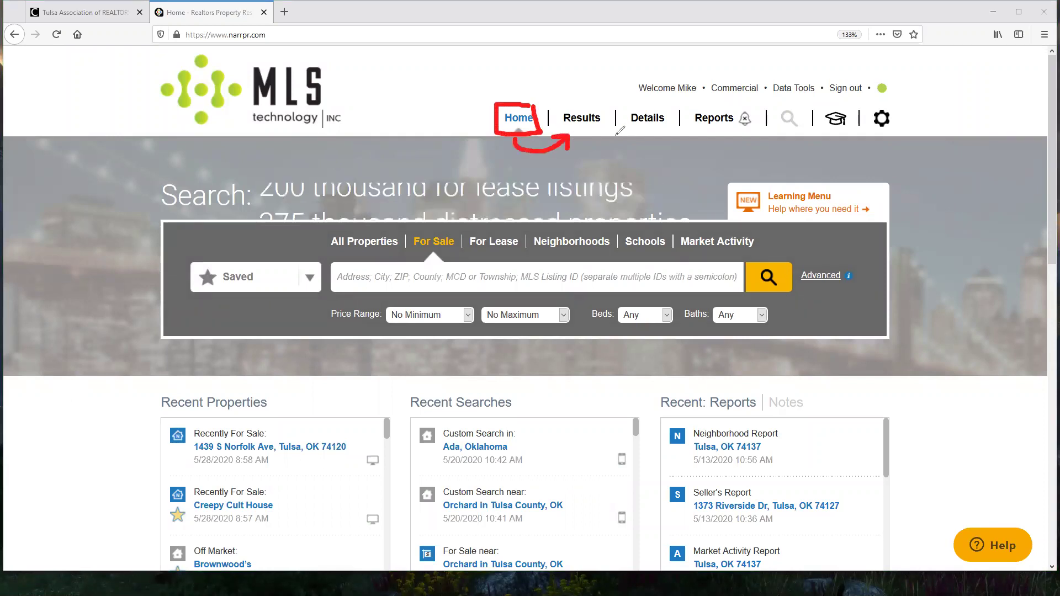
{"action": "left_click_drag", "start_coordinate": [588, 132], "coordinate": [649, 131]}
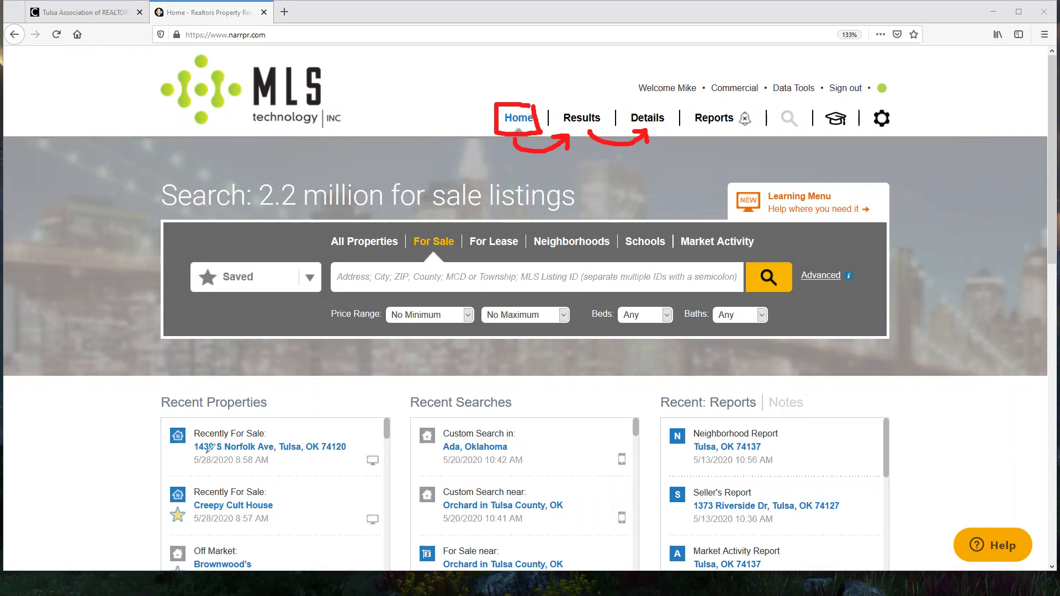
{"action": "left_click_drag", "start_coordinate": [194, 455], "coordinate": [344, 456]}
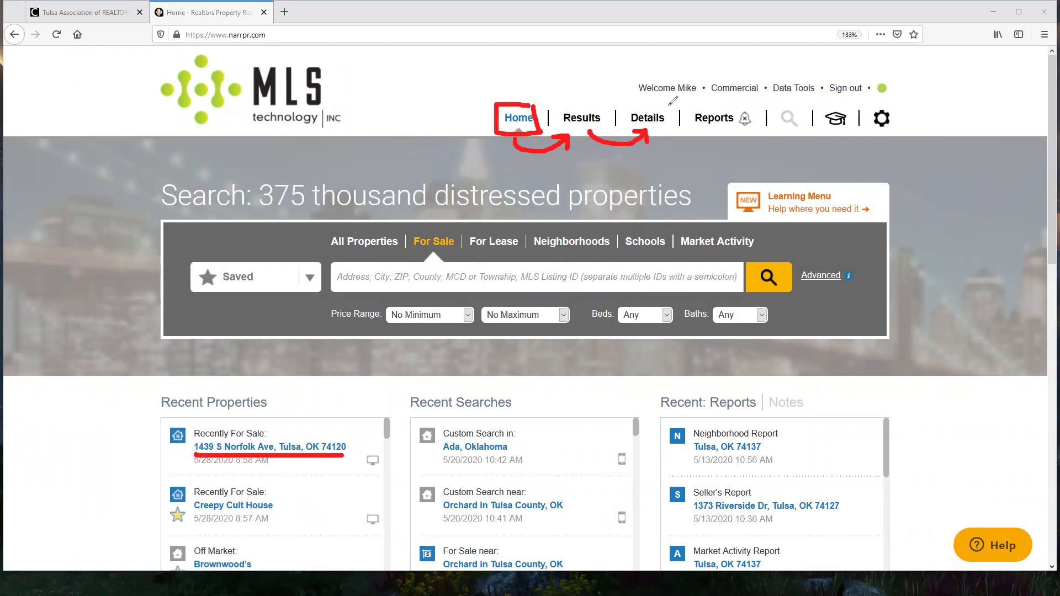
{"action": "mouse_move", "coordinate": [669, 102]}
{"action": "left_mouse_down"}
{"action": "mouse_move", "coordinate": [639, 103]}
{"action": "mouse_move", "coordinate": [623, 126]}
{"action": "mouse_move", "coordinate": [671, 119]}
{"action": "mouse_move", "coordinate": [673, 101]}
{"action": "mouse_move", "coordinate": [673, 147]}
{"action": "mouse_move", "coordinate": [703, 147]}
{"action": "mouse_move", "coordinate": [715, 128]}
{"action": "mouse_move", "coordinate": [717, 140]}
{"action": "left_mouse_up"}
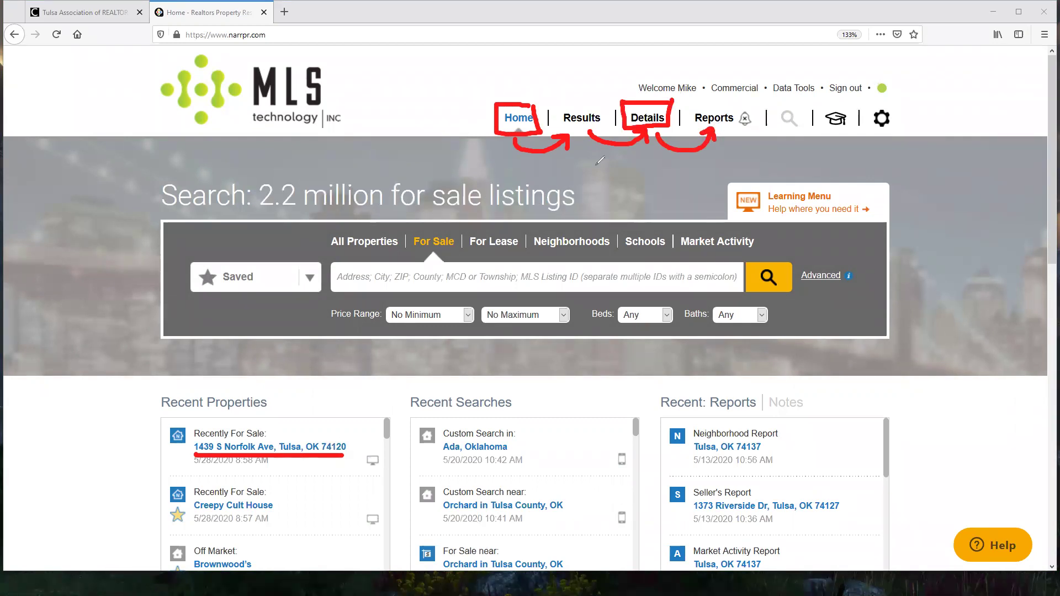
{"action": "mouse_move", "coordinate": [495, 161]}
{"action": "left_mouse_down"}
{"action": "mouse_move", "coordinate": [729, 158]}
{"action": "mouse_move", "coordinate": [716, 165]}
{"action": "left_mouse_up"}
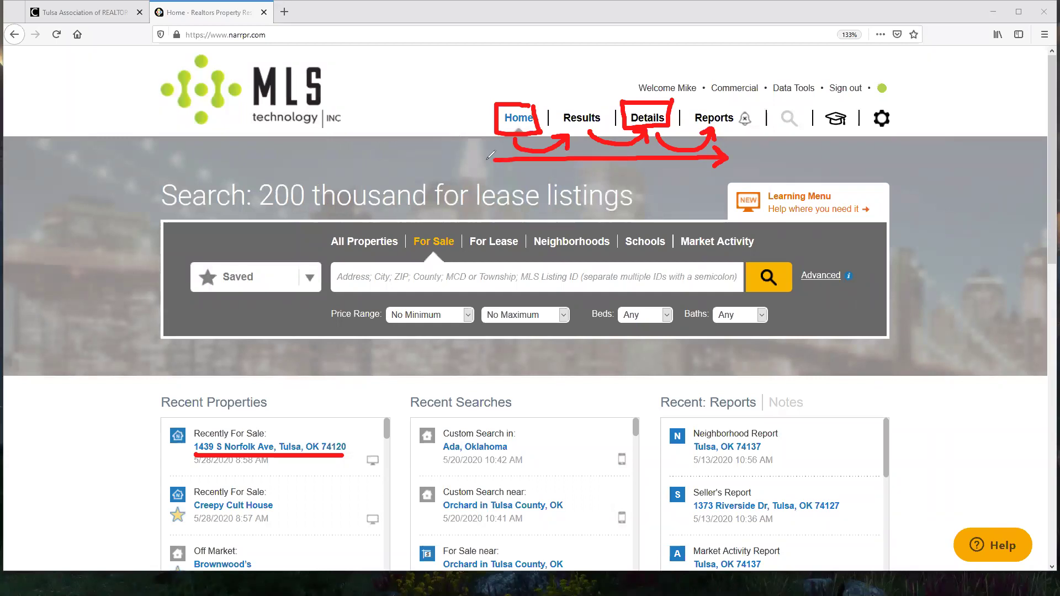
{"action": "left_click", "coordinate": [566, 98]}
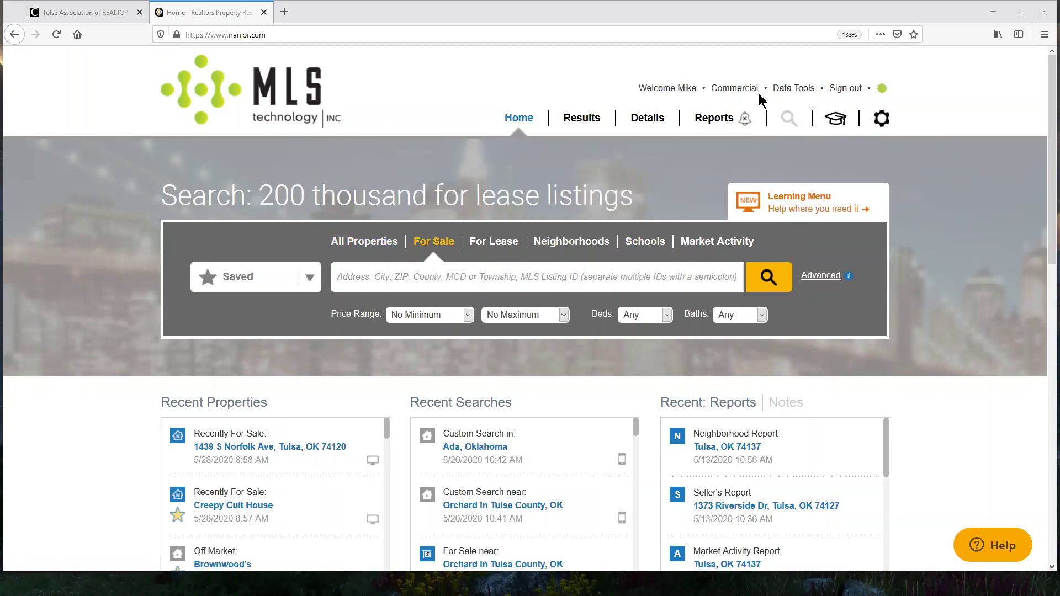
{"action": "left_click", "coordinate": [435, 249]}
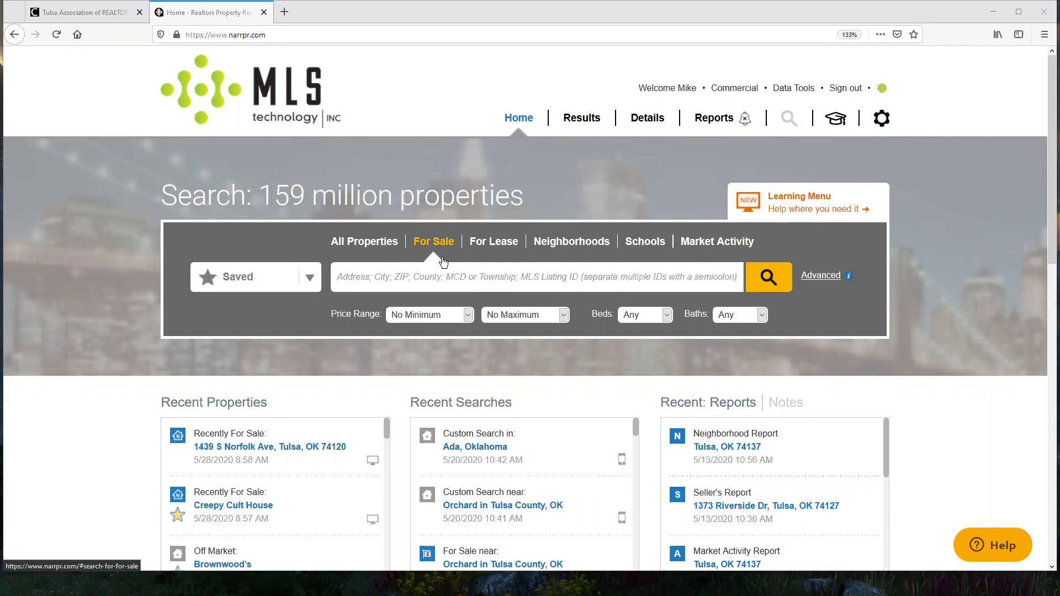
{"action": "left_click_drag", "start_coordinate": [454, 274], "coordinate": [480, 542]}
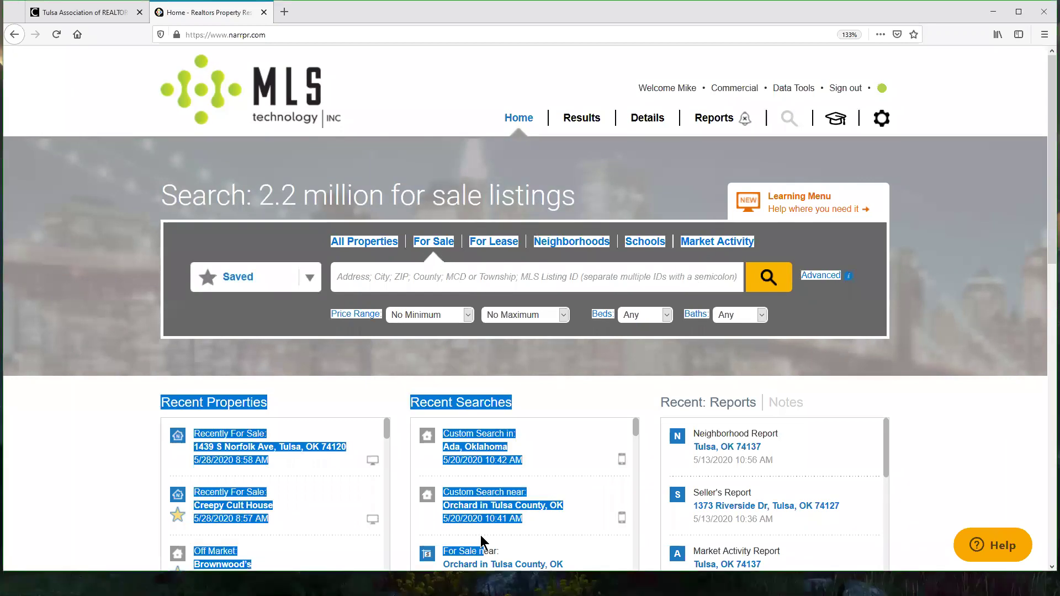
{"action": "left_click", "coordinate": [595, 395]}
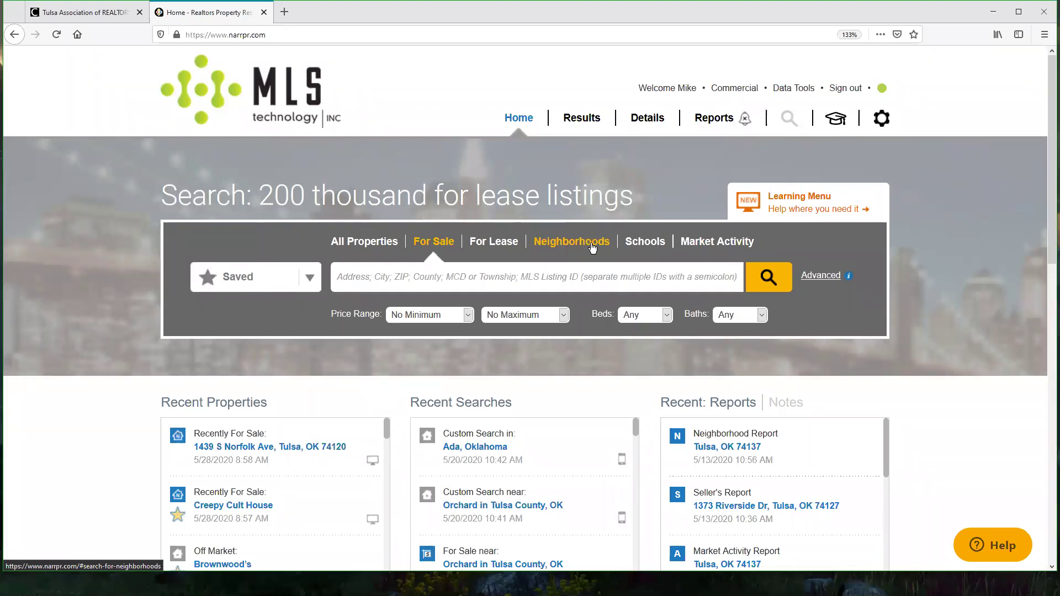
Step: Switch the search type through Neighborhoods, Schools and Market Activity, then back to All Properties
{"action": "left_click", "coordinate": [552, 258]}
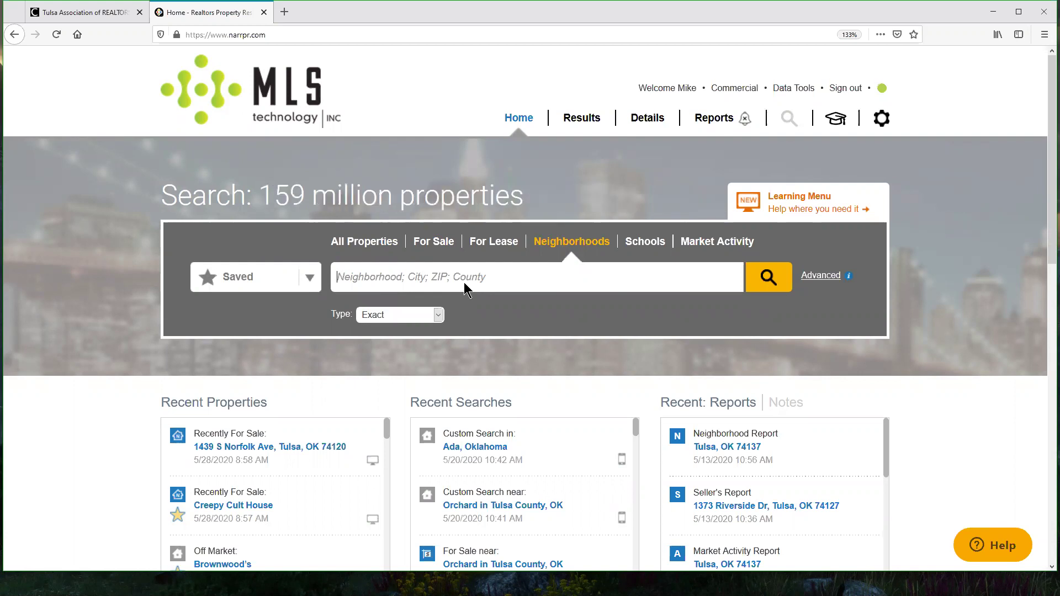
{"action": "left_click", "coordinate": [640, 248]}
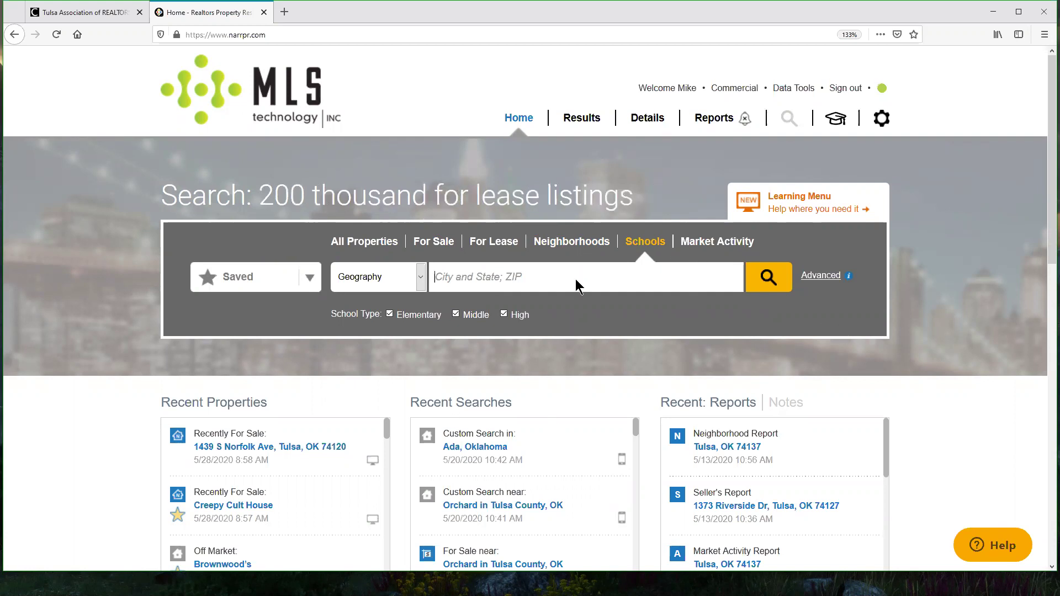
{"action": "left_click", "coordinate": [722, 247]}
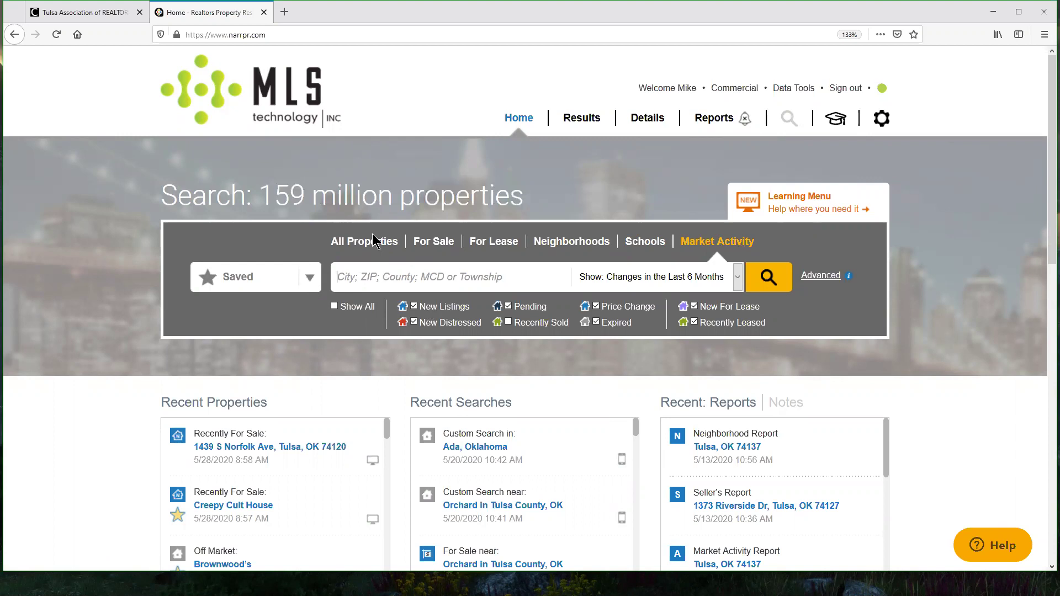
{"action": "left_click", "coordinate": [392, 243]}
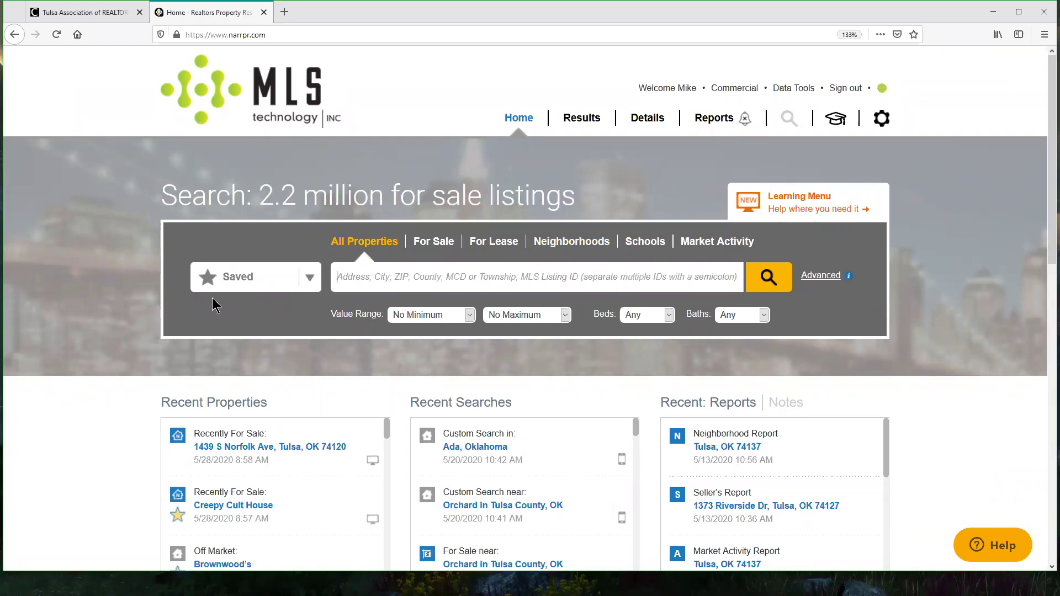
Step: Open the Saved dropdown listing saved properties, the Riverside search and custom areas
{"action": "left_click", "coordinate": [310, 279]}
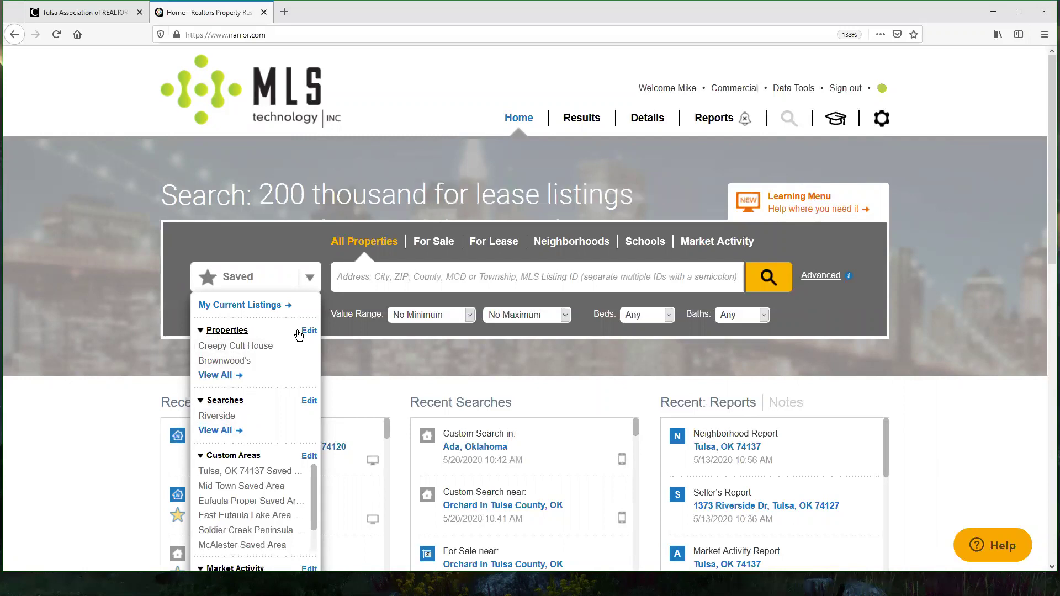
{"action": "scroll", "coordinate": [385, 294], "scroll_direction": "down", "scroll_amount": 1}
{"action": "scroll", "coordinate": [386, 294], "scroll_direction": "down", "scroll_amount": 1}
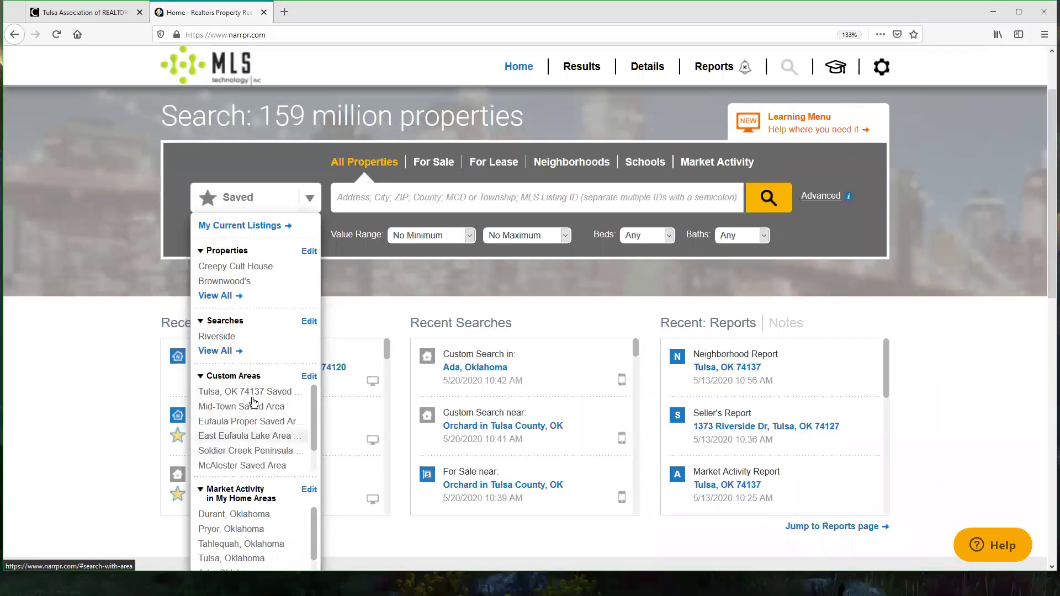
{"action": "scroll", "coordinate": [305, 363], "scroll_direction": "down", "scroll_amount": 2}
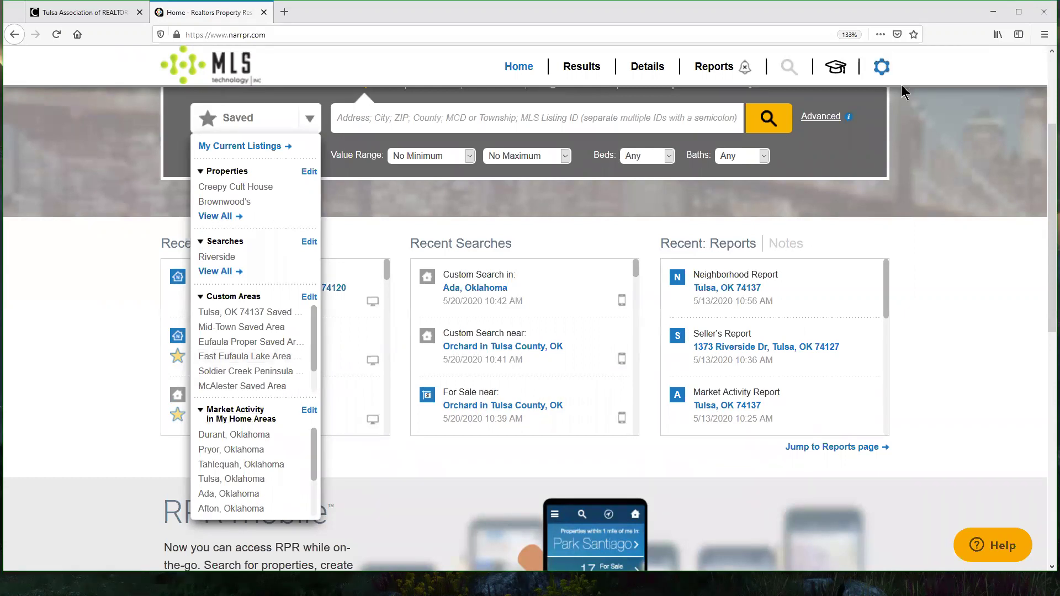
{"action": "scroll", "coordinate": [316, 458], "scroll_direction": "down", "scroll_amount": 1}
{"action": "scroll", "coordinate": [318, 466], "scroll_direction": "down", "scroll_amount": 3}
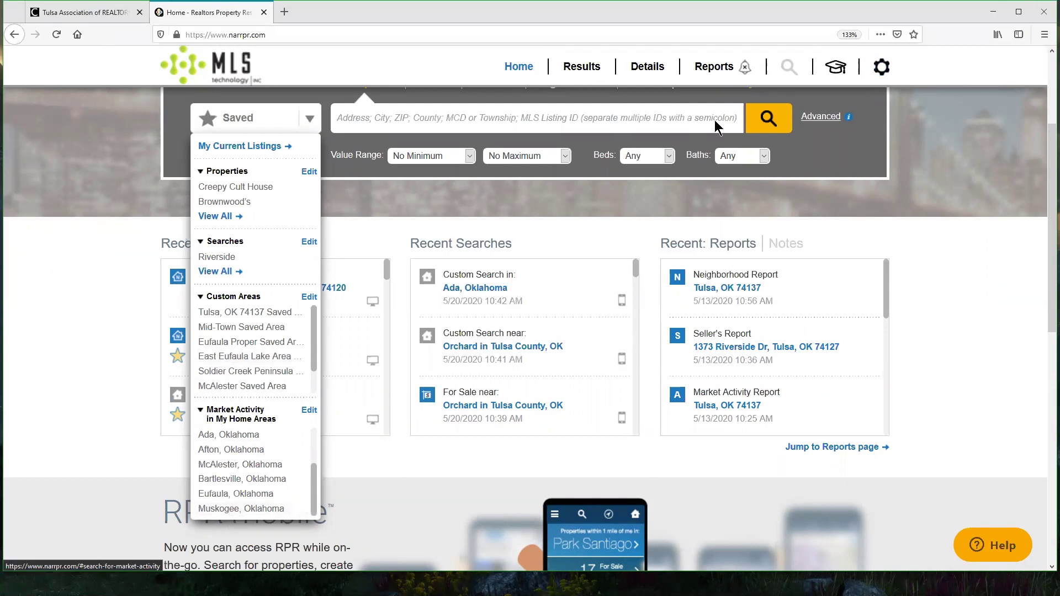
{"action": "scroll", "coordinate": [717, 125], "scroll_direction": "up", "scroll_amount": 2}
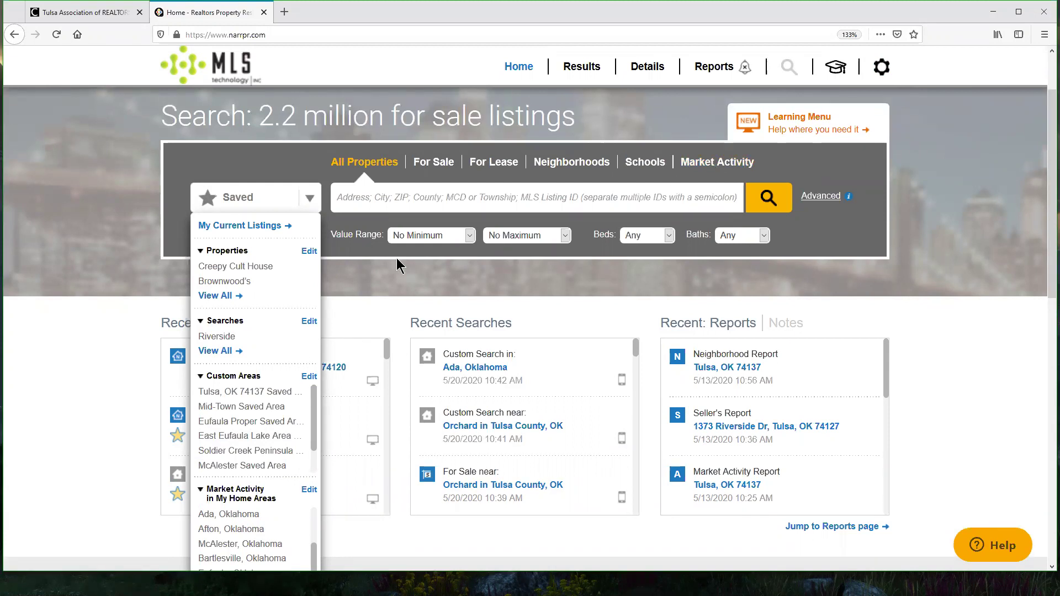
{"action": "scroll", "coordinate": [397, 257], "scroll_direction": "down", "scroll_amount": 2}
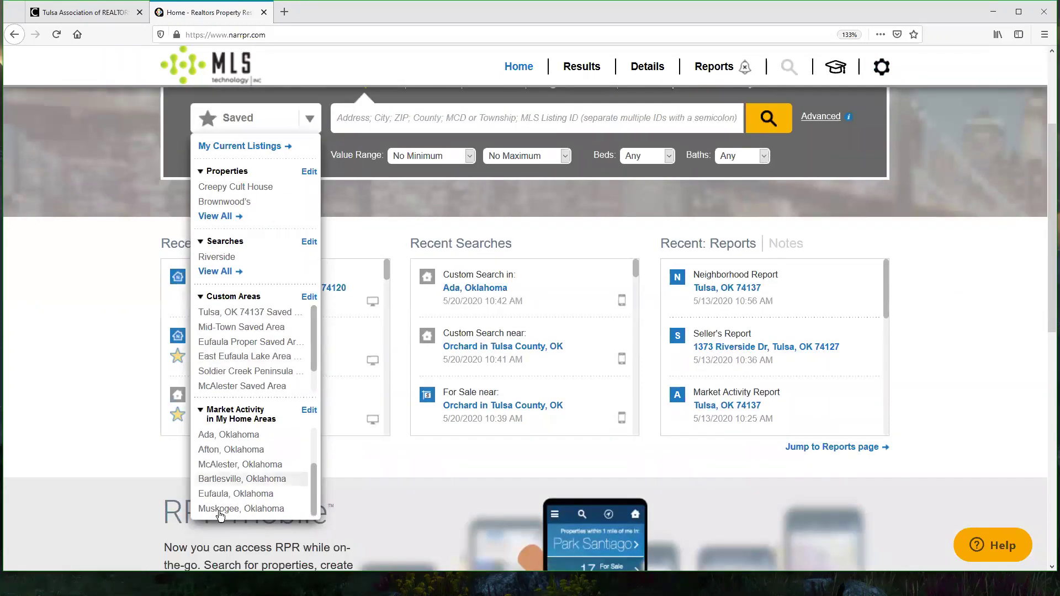
{"action": "scroll", "coordinate": [715, 267], "scroll_direction": "up", "scroll_amount": 3}
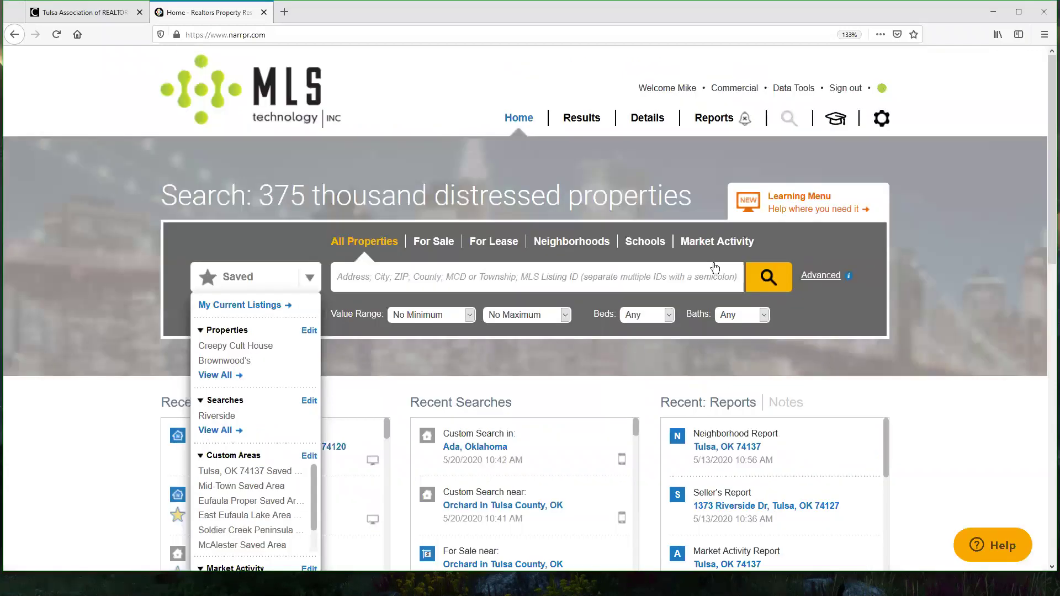
{"action": "left_click", "coordinate": [309, 278]}
{"action": "left_click", "coordinate": [309, 278]}
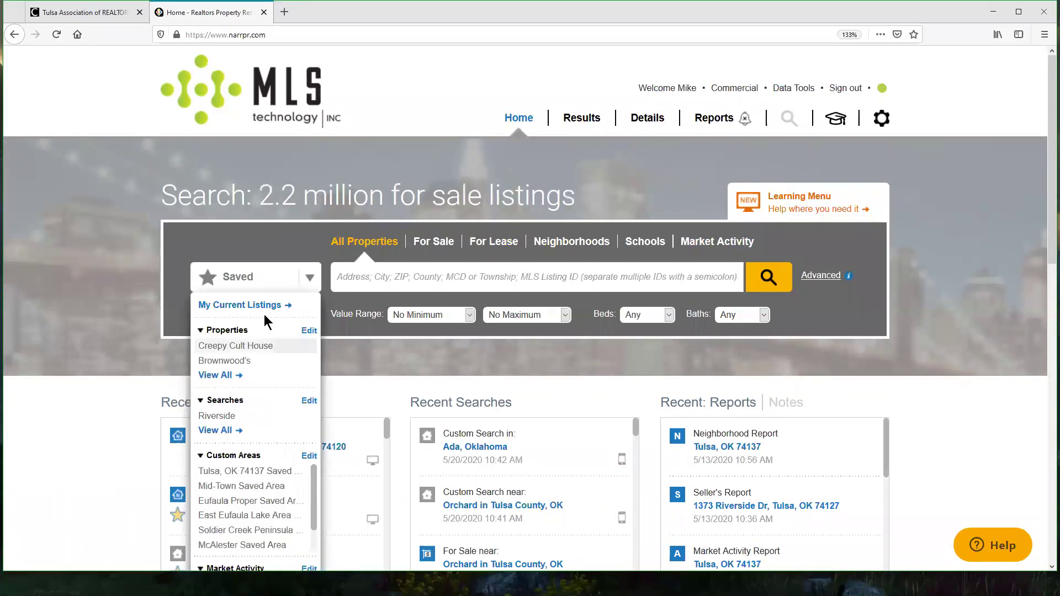
{"action": "scroll", "coordinate": [274, 221], "scroll_direction": "down", "scroll_amount": 10}
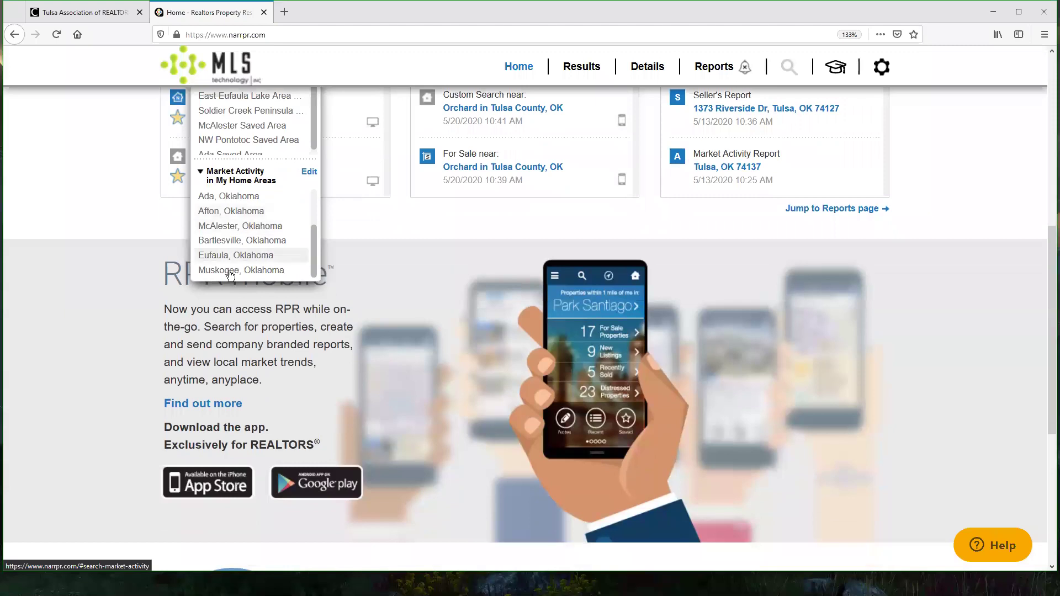
Step: Look over the saved Muskogee, Oklahoma market activity updates, then go back Home
{"action": "left_click", "coordinate": [228, 270]}
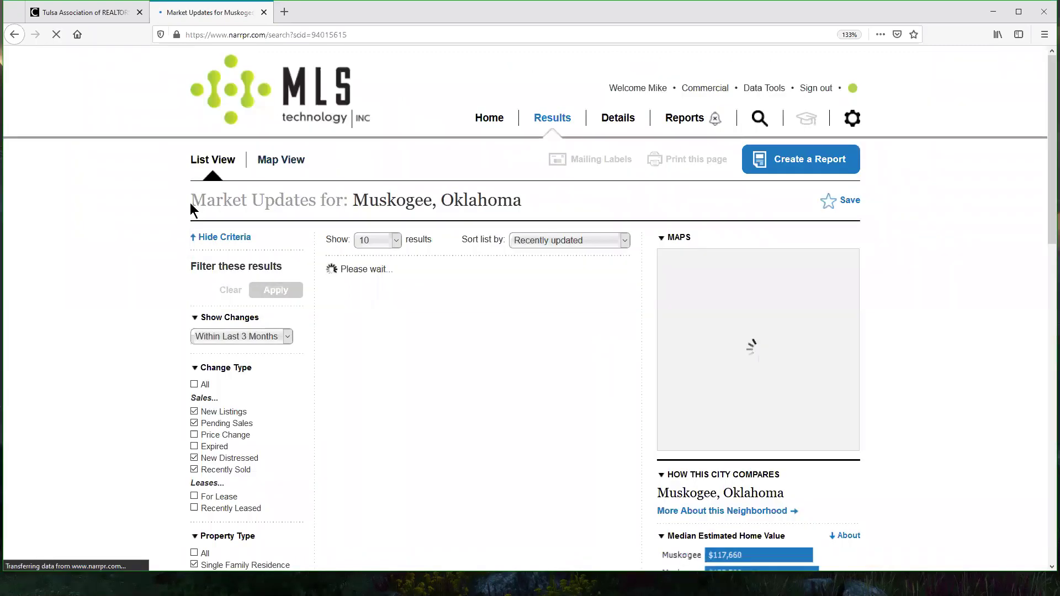
{"action": "left_click_drag", "start_coordinate": [190, 203], "coordinate": [266, 204]}
{"action": "left_click", "coordinate": [613, 200]}
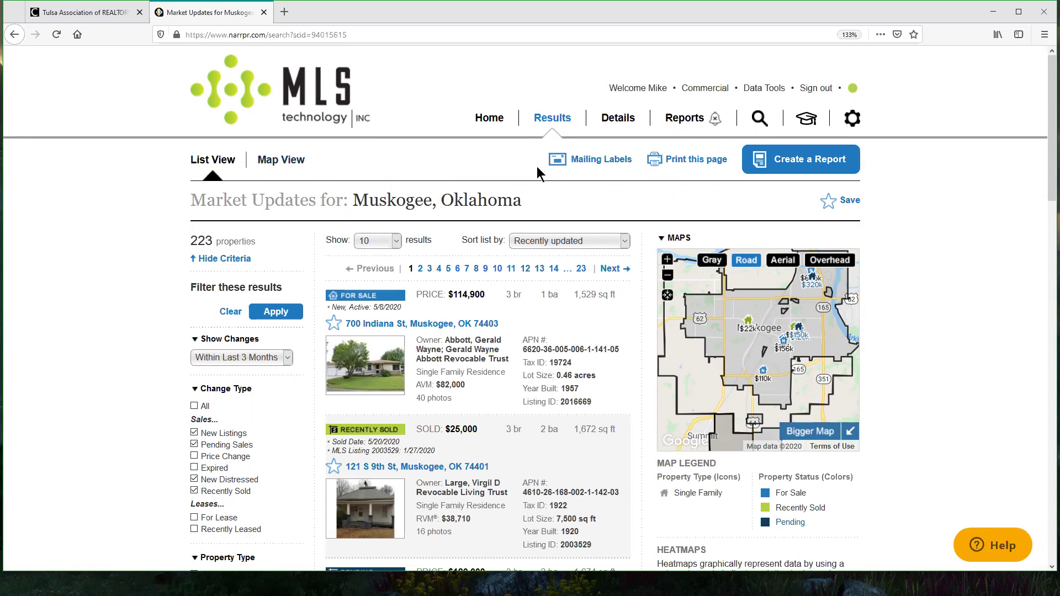
{"action": "left_click", "coordinate": [490, 118]}
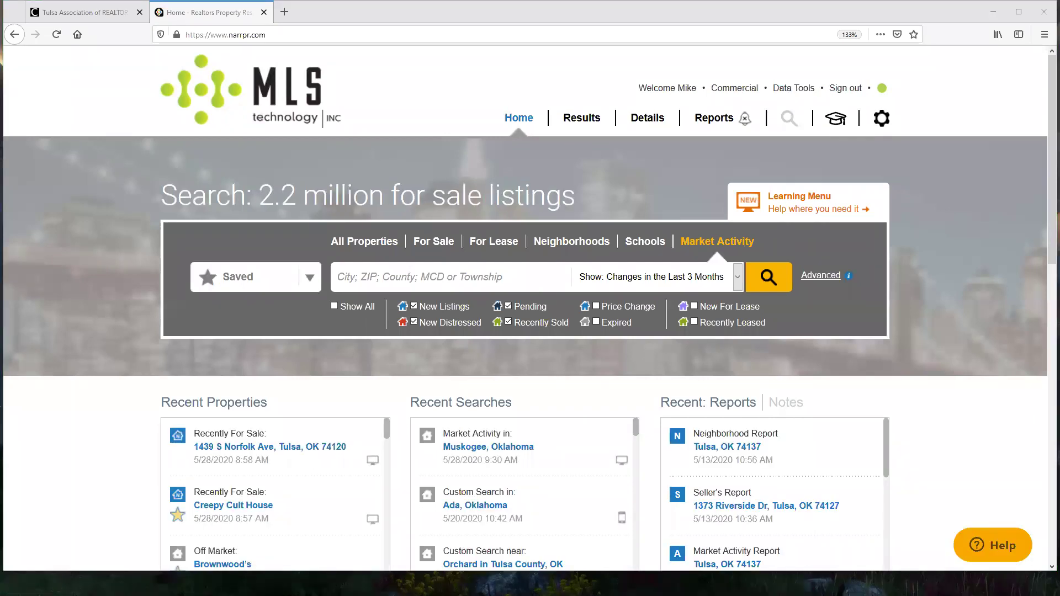
Step: Set the home search to All Properties after briefly trying For Sale
{"action": "left_click", "coordinate": [372, 243]}
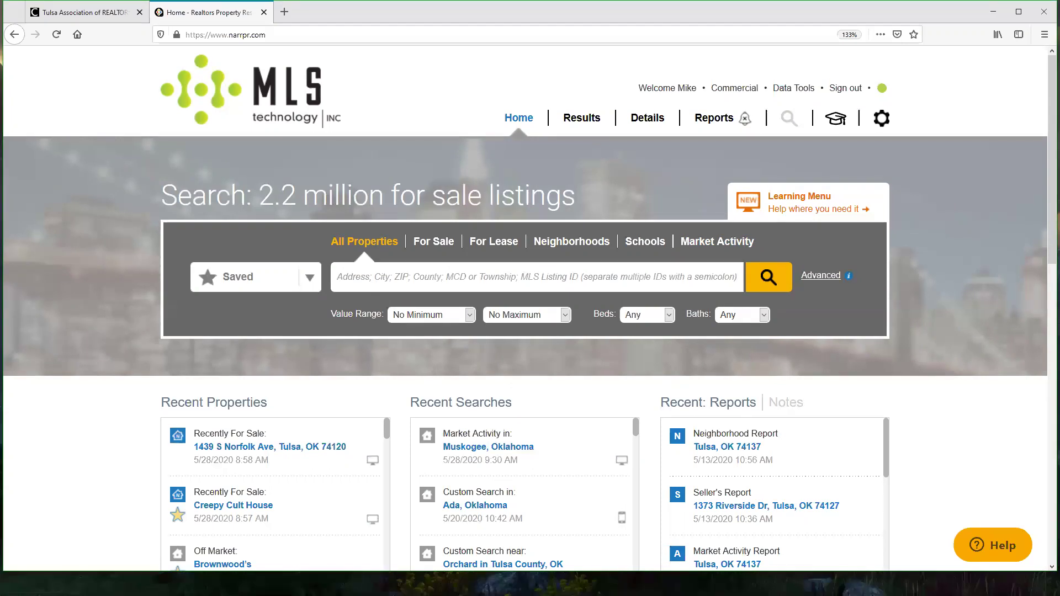
{"action": "left_click", "coordinate": [434, 242]}
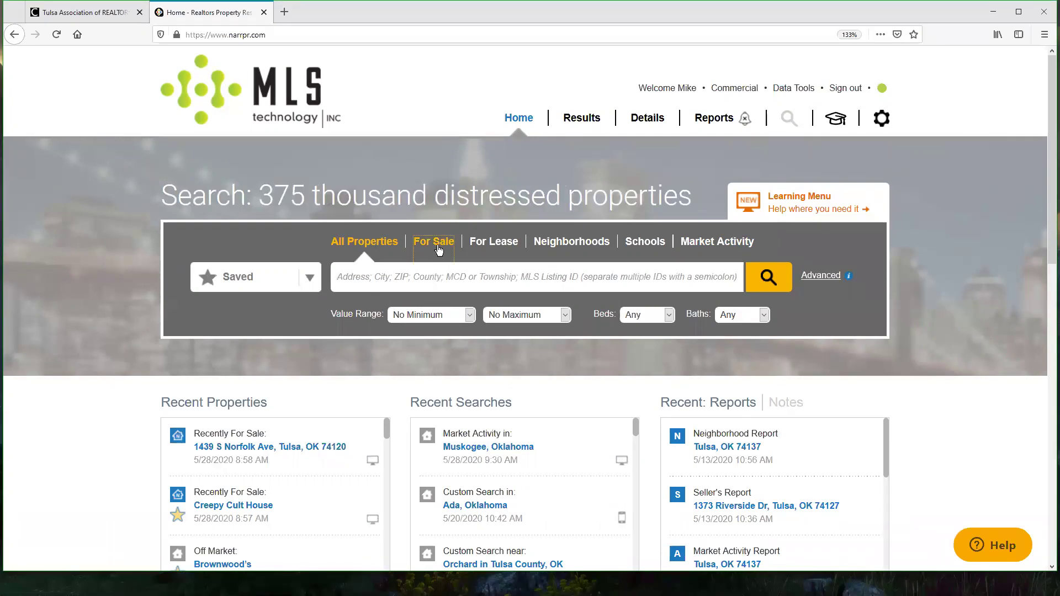
{"action": "left_click", "coordinate": [377, 247]}
{"action": "scroll", "coordinate": [374, 398], "scroll_direction": "down", "scroll_amount": 2}
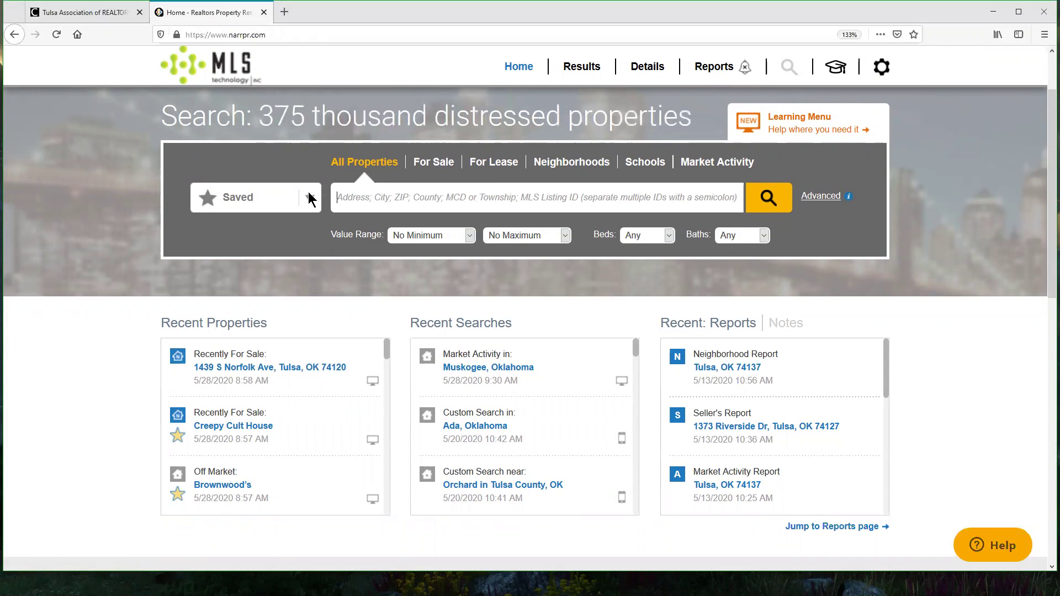
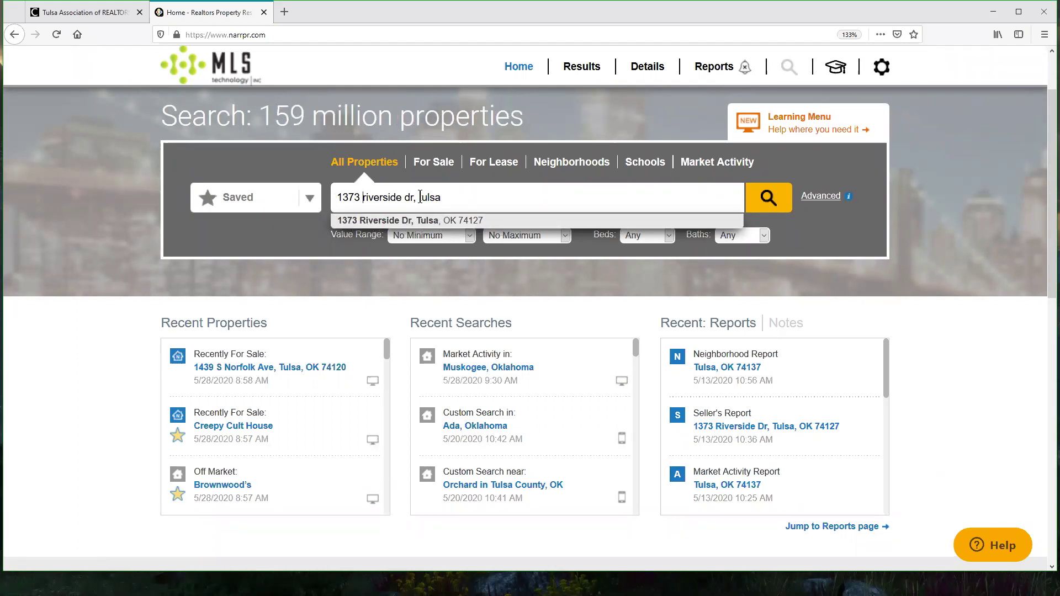
{"action": "scroll", "coordinate": [608, 183], "scroll_direction": "up", "scroll_amount": 3}
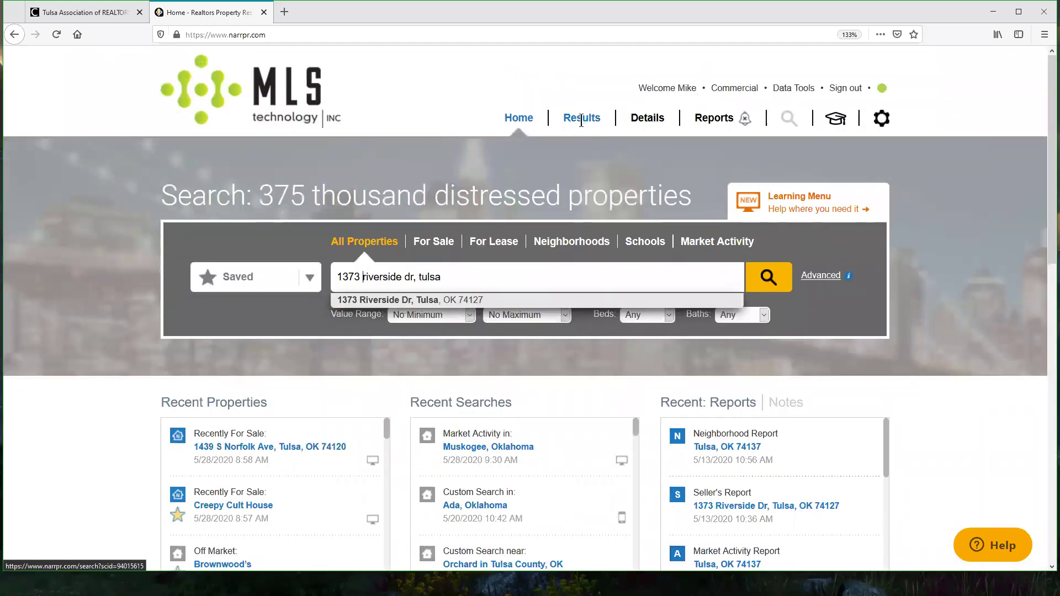
{"action": "left_click", "coordinate": [434, 301]}
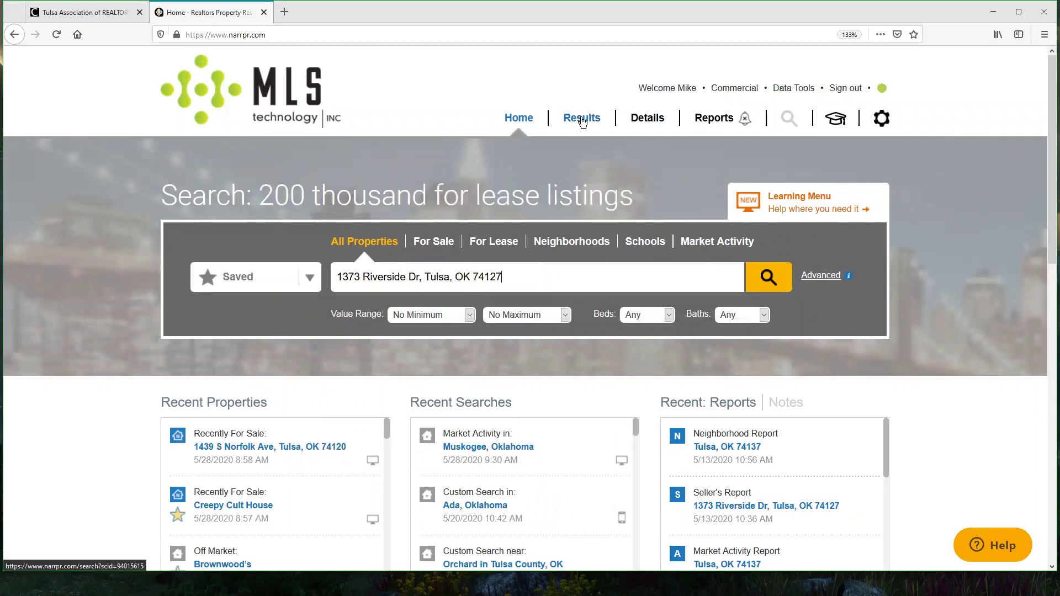
{"action": "left_click", "coordinate": [771, 278]}
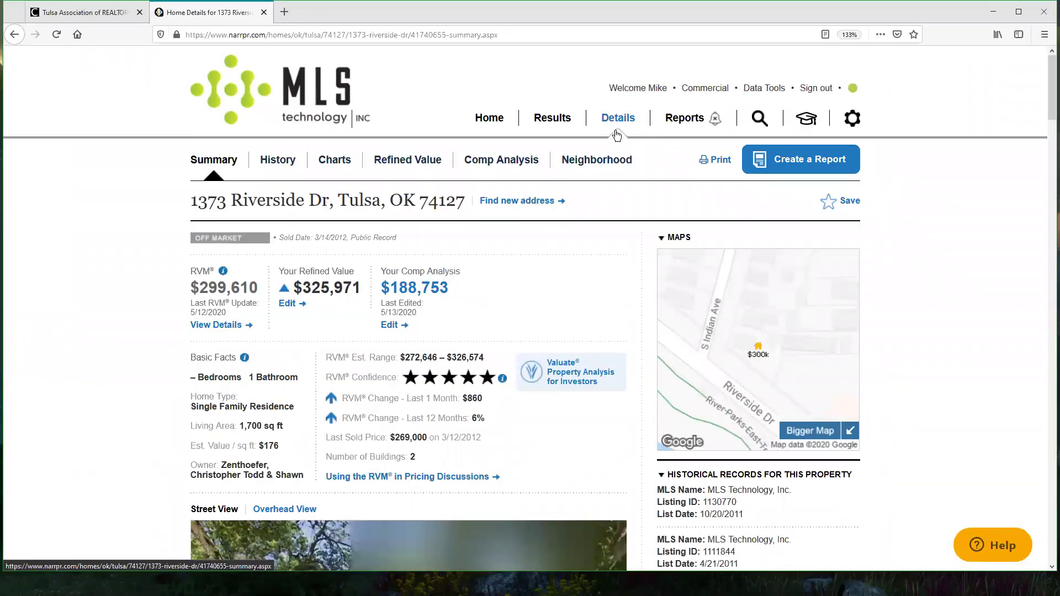
Step: Scroll the Summary page down to Home Facts, showing a 1925 single-family home of 1,700 sq ft
{"action": "left_click_drag", "start_coordinate": [193, 243], "coordinate": [449, 238]}
{"action": "left_click", "coordinate": [397, 243]}
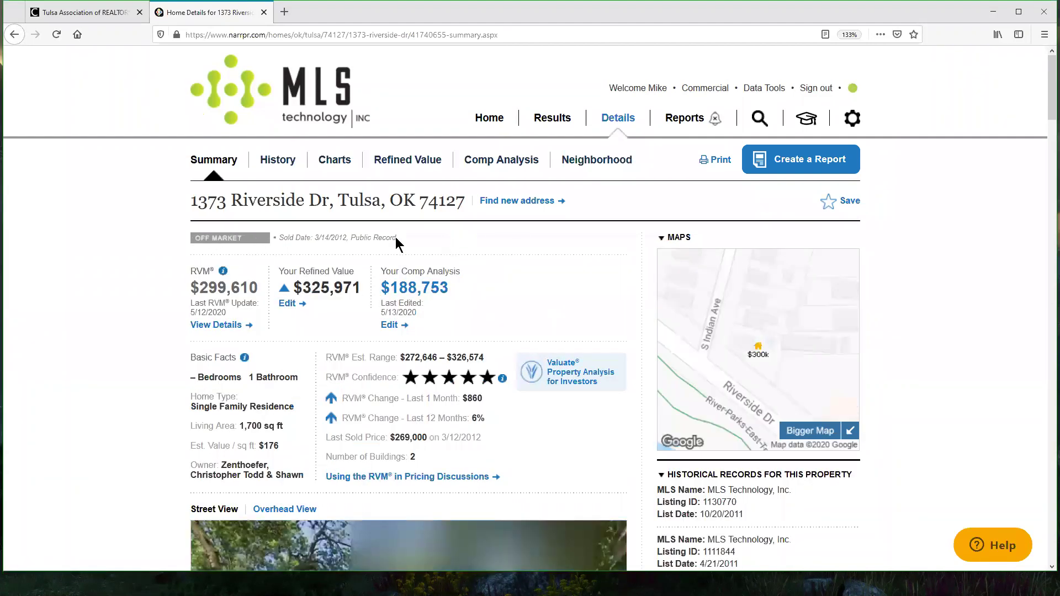
{"action": "left_click_drag", "start_coordinate": [283, 238], "coordinate": [344, 239]}
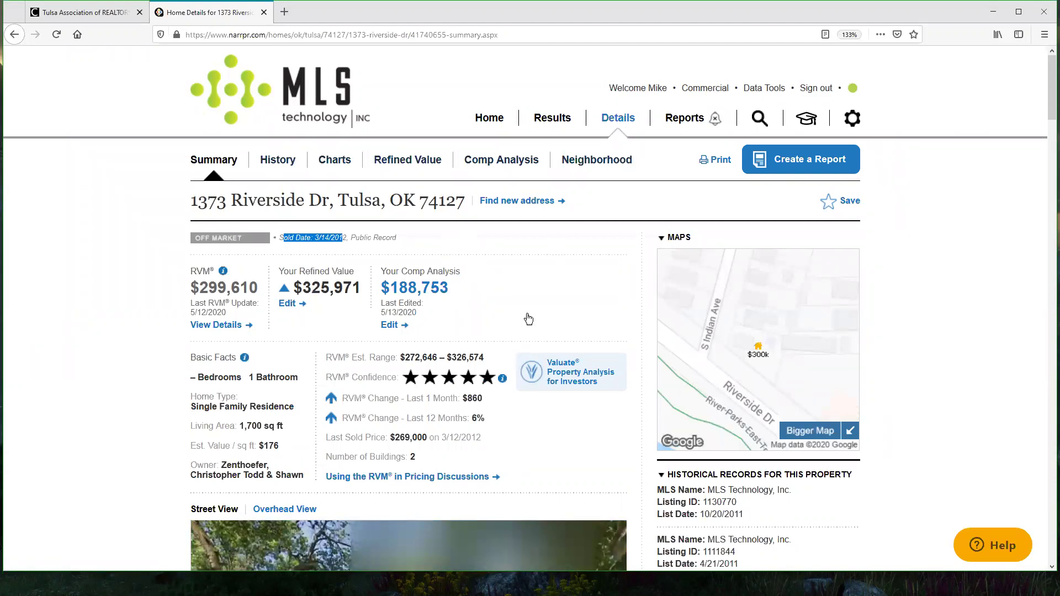
{"action": "scroll", "coordinate": [206, 316], "scroll_direction": "down", "scroll_amount": 2}
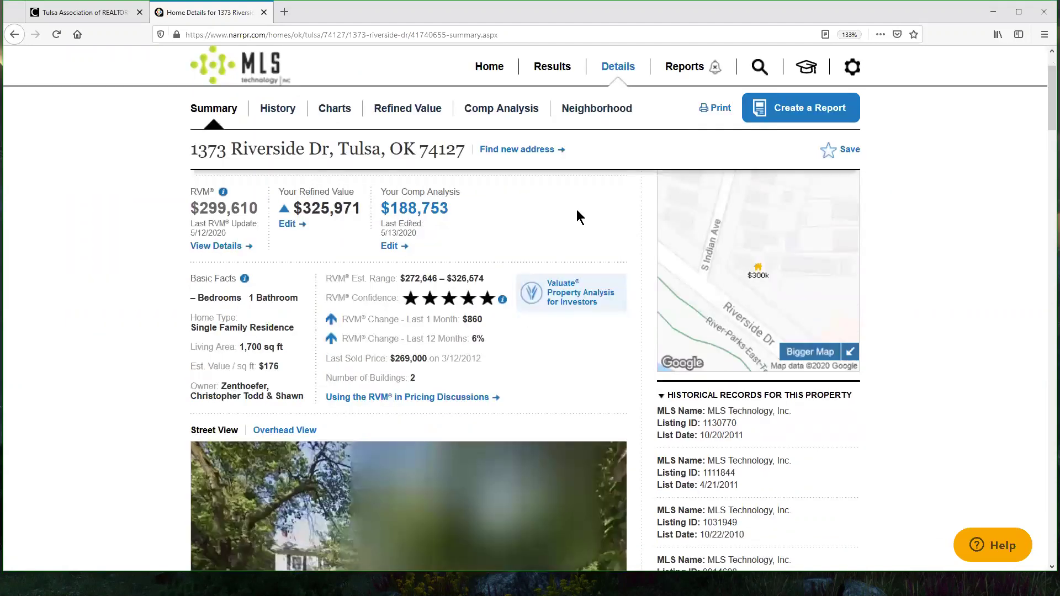
{"action": "left_click_drag", "start_coordinate": [1044, 119], "coordinate": [1043, 135]}
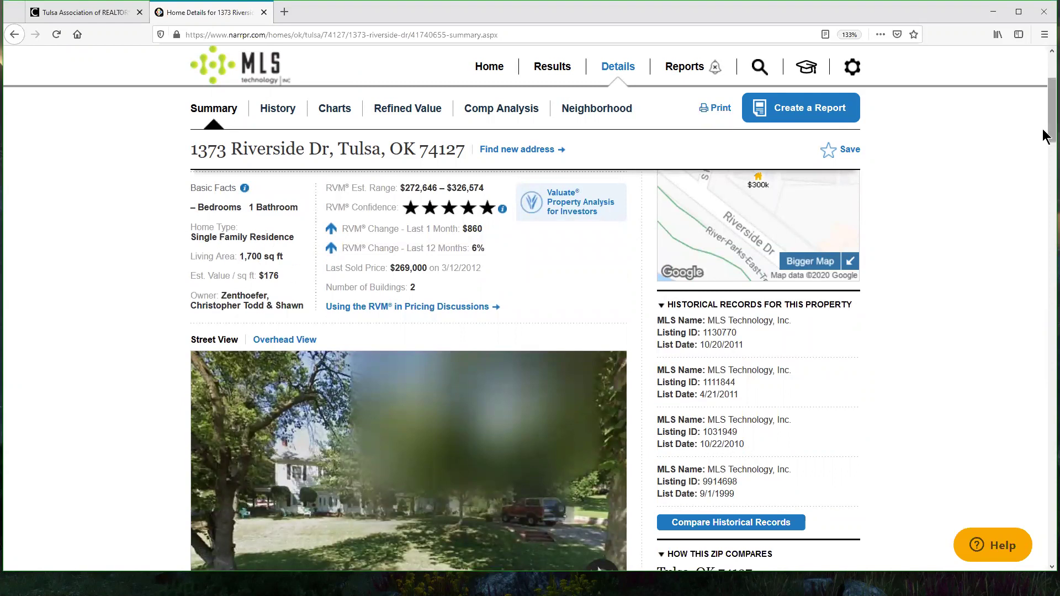
{"action": "left_click_drag", "start_coordinate": [1043, 142], "coordinate": [1046, 160]}
{"action": "scroll", "coordinate": [729, 315], "scroll_direction": "down", "scroll_amount": 3}
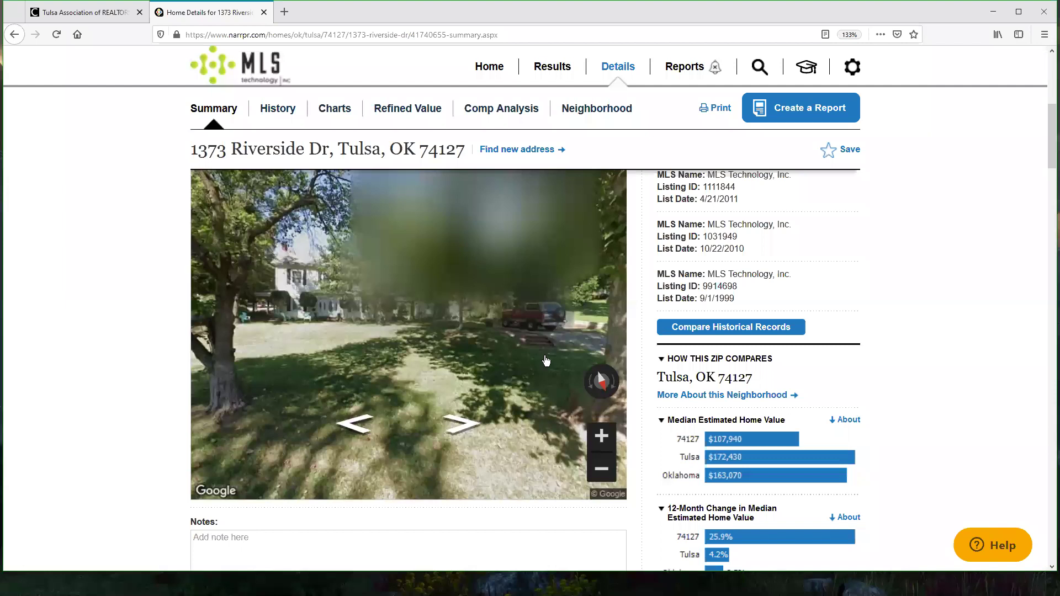
{"action": "left_click", "coordinate": [1051, 167]}
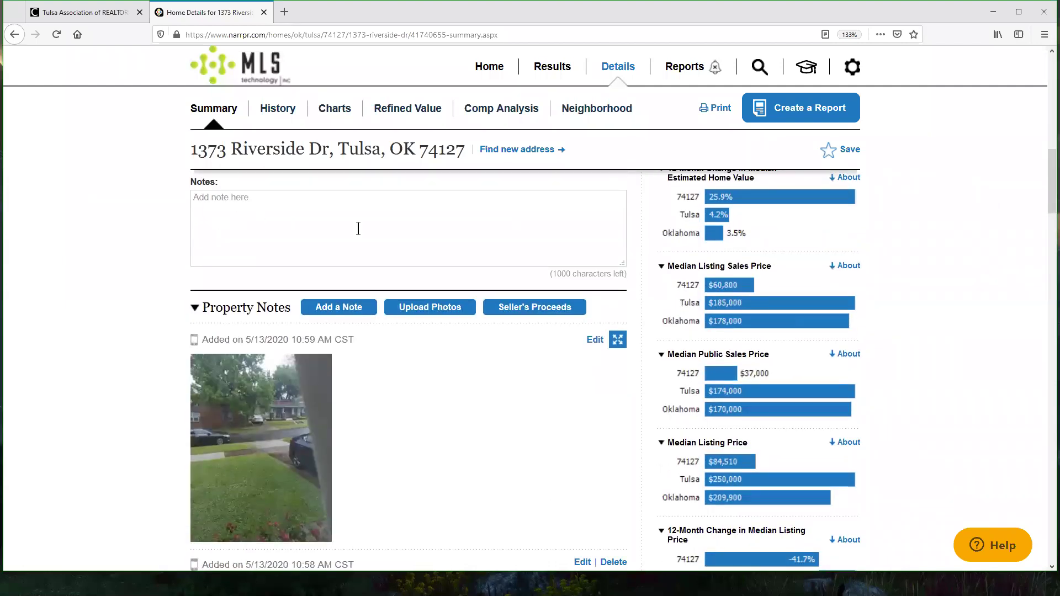
{"action": "left_click_drag", "start_coordinate": [1044, 171], "coordinate": [1046, 251]}
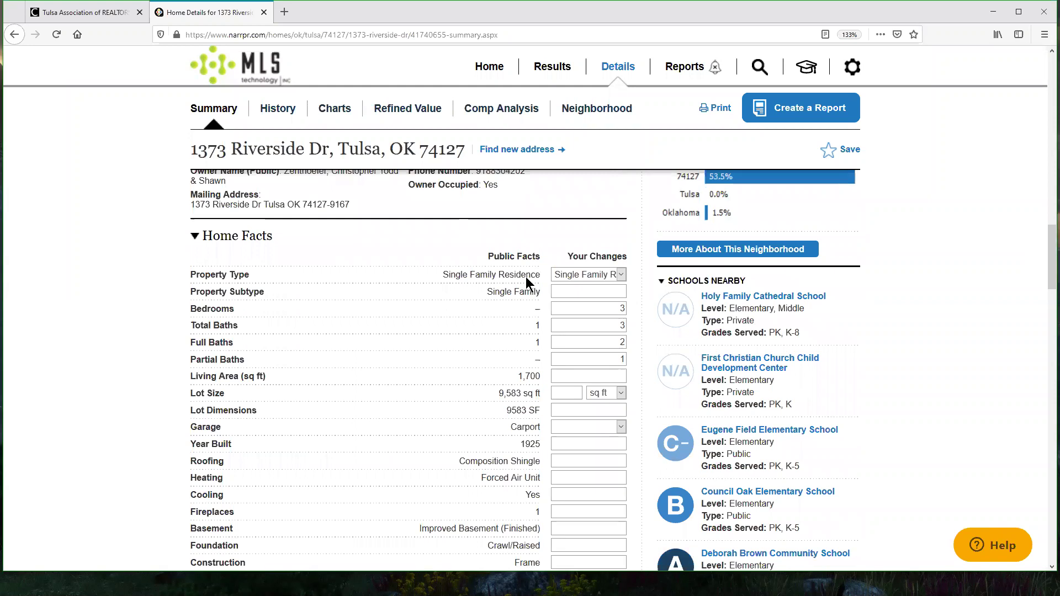
Step: Review the Your Changes values of 3 bedrooms and 3 total baths against the public facts
{"action": "triple_click", "coordinate": [547, 255]}
{"action": "left_click_drag", "start_coordinate": [573, 257], "coordinate": [623, 254]}
{"action": "left_click", "coordinate": [617, 245]}
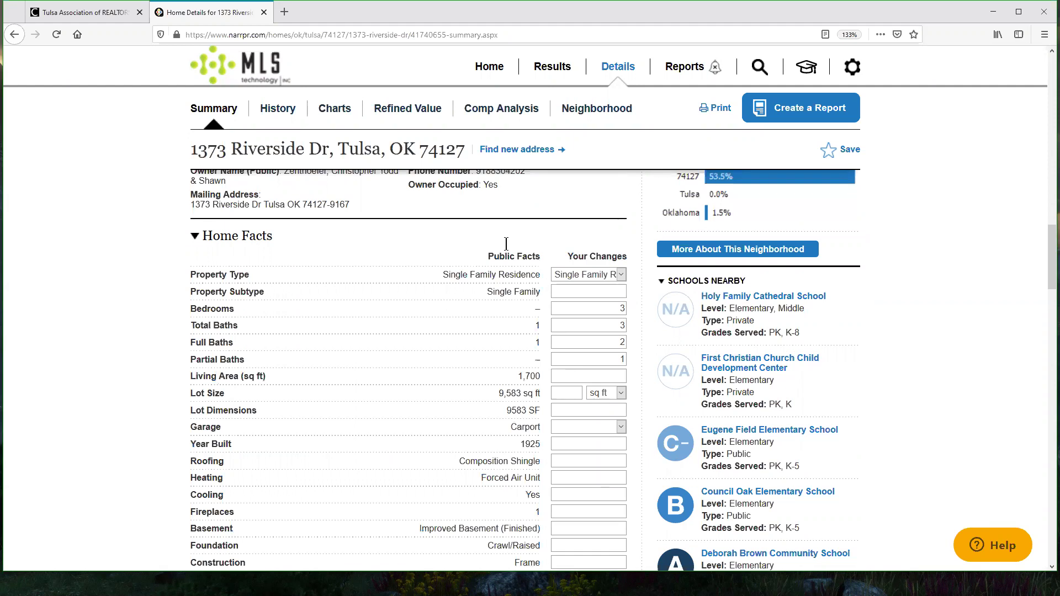
{"action": "double_click", "coordinate": [592, 308]}
{"action": "scroll", "coordinate": [633, 330], "scroll_direction": "down", "scroll_amount": 4}
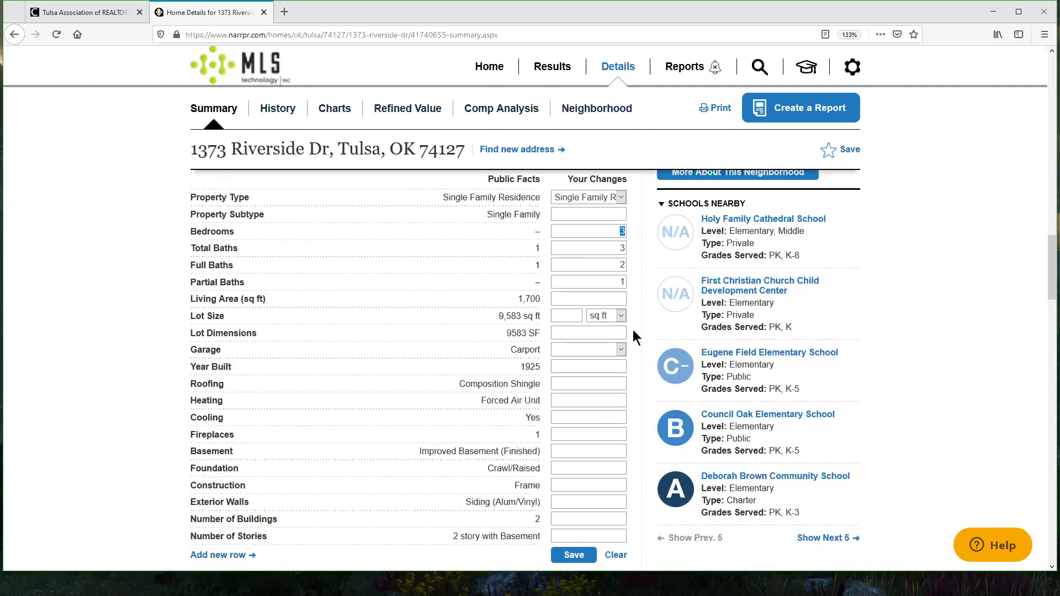
{"action": "scroll", "coordinate": [637, 323], "scroll_direction": "up", "scroll_amount": 3}
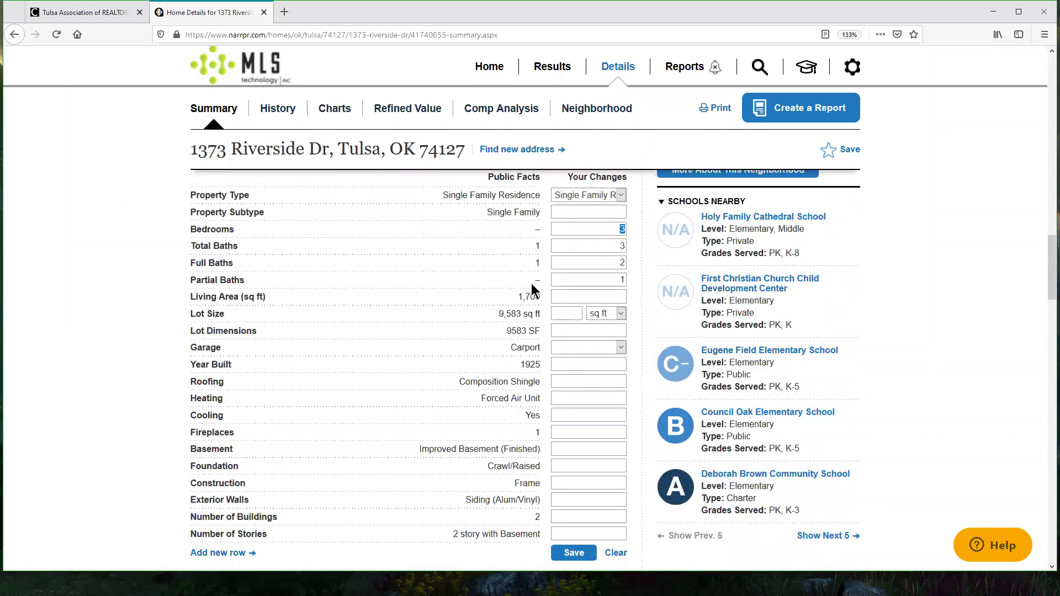
{"action": "left_click_drag", "start_coordinate": [527, 227], "coordinate": [539, 228]}
{"action": "double_click", "coordinate": [623, 229]}
{"action": "left_click", "coordinate": [605, 246]}
{"action": "left_click_drag", "start_coordinate": [608, 248], "coordinate": [632, 264]}
Step: Enter 1,900 sq ft as the Living Area change and save the home facts
{"action": "scroll", "coordinate": [917, 276], "scroll_direction": "down", "scroll_amount": 2}
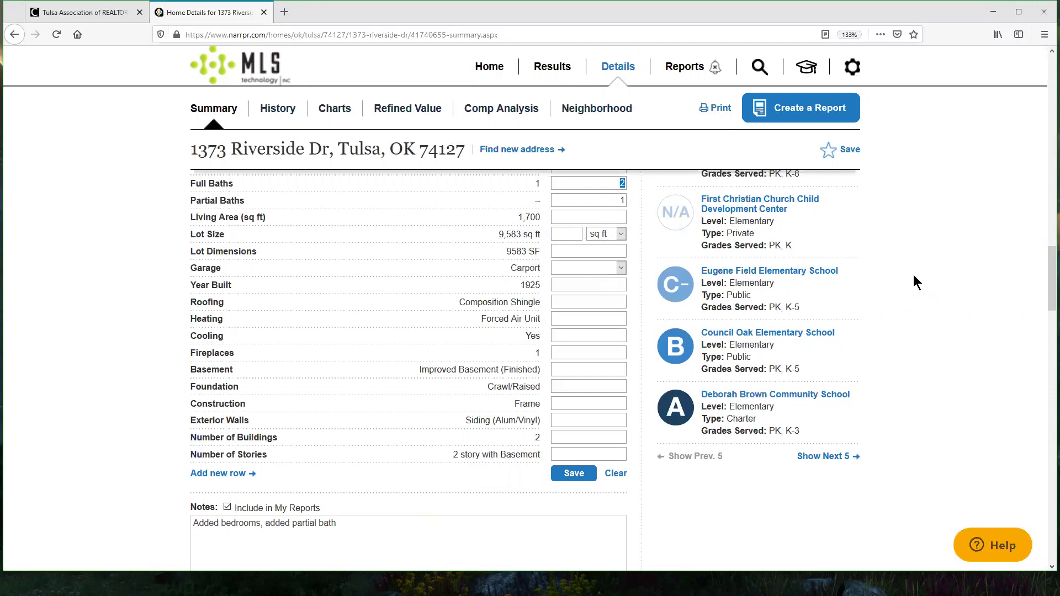
{"action": "left_click", "coordinate": [569, 216]}
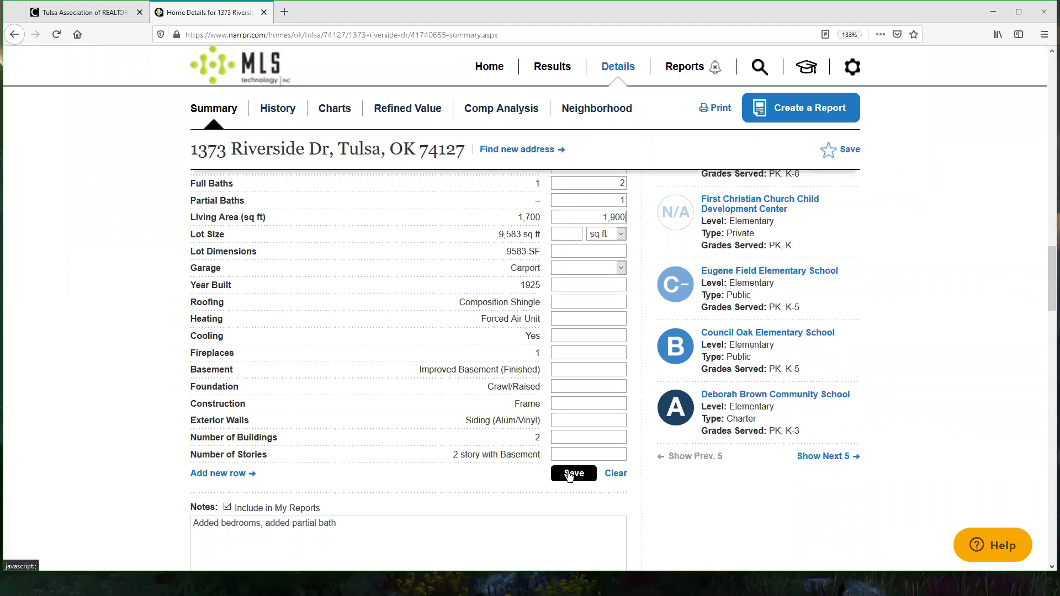
{"action": "scroll", "coordinate": [390, 449], "scroll_direction": "down", "scroll_amount": 2}
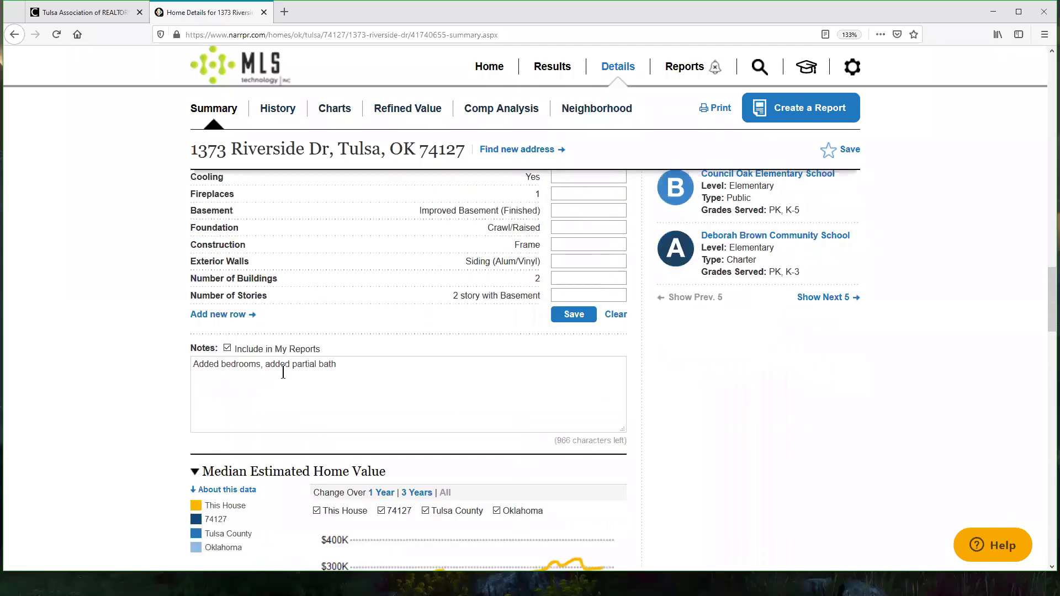
Step: Read the home facts note and scroll down through nearby schools and listing data
{"action": "triple_click", "coordinate": [283, 373]}
{"action": "double_click", "coordinate": [273, 366]}
{"action": "left_click_drag", "start_coordinate": [375, 376], "coordinate": [976, 425]}
{"action": "scroll", "coordinate": [973, 418], "scroll_direction": "down", "scroll_amount": 2}
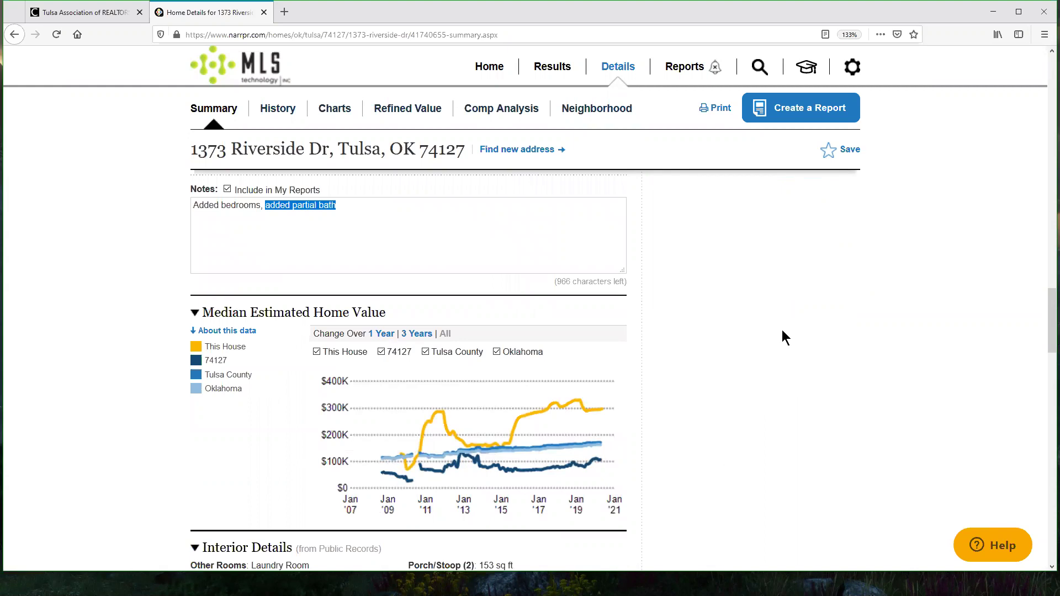
{"action": "scroll", "coordinate": [783, 331], "scroll_direction": "down", "scroll_amount": 4}
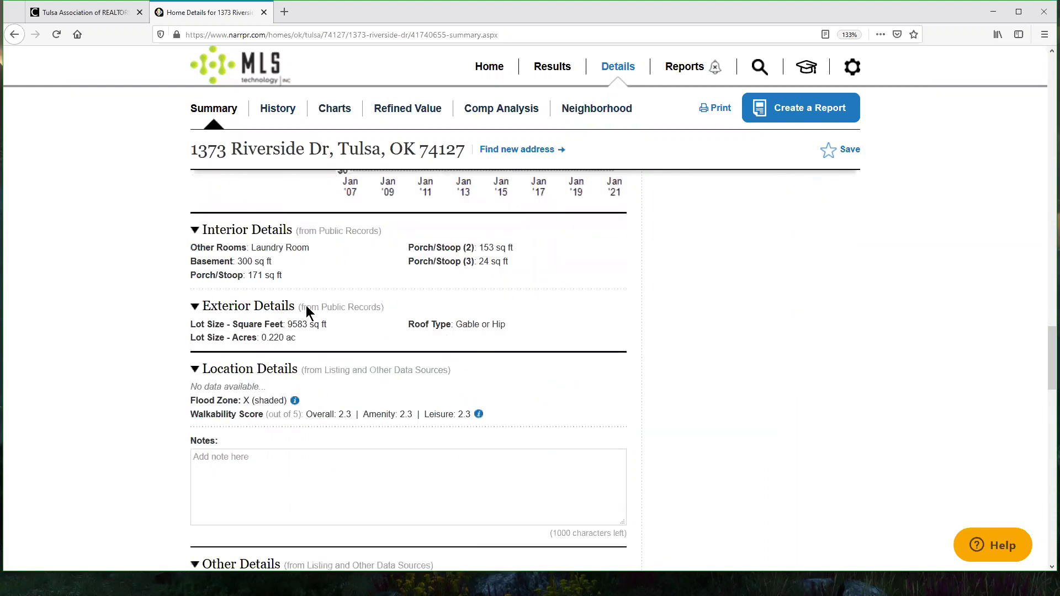
{"action": "scroll", "coordinate": [782, 327], "scroll_direction": "down", "scroll_amount": 2}
{"action": "scroll", "coordinate": [470, 485], "scroll_direction": "down", "scroll_amount": 2}
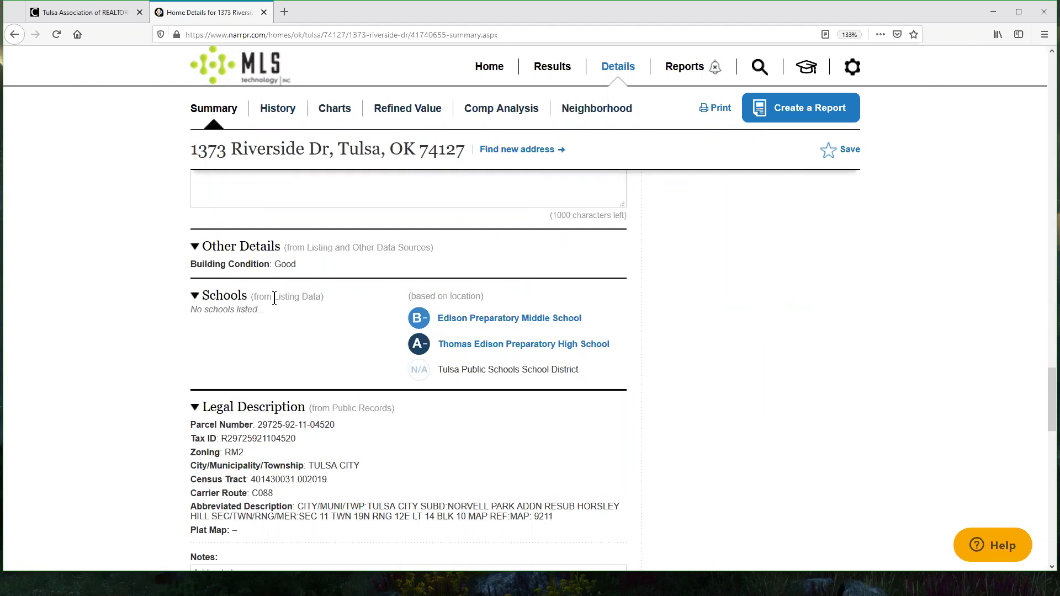
{"action": "left_click_drag", "start_coordinate": [596, 372], "coordinate": [412, 298]}
{"action": "left_click", "coordinate": [358, 309]}
{"action": "left_click_drag", "start_coordinate": [254, 297], "coordinate": [319, 296]}
Step: Scroll to the page footer and back to the top, then open the History tab
{"action": "scroll", "coordinate": [622, 312], "scroll_direction": "down", "scroll_amount": 5}
{"action": "scroll", "coordinate": [305, 372], "scroll_direction": "up", "scroll_amount": 2}
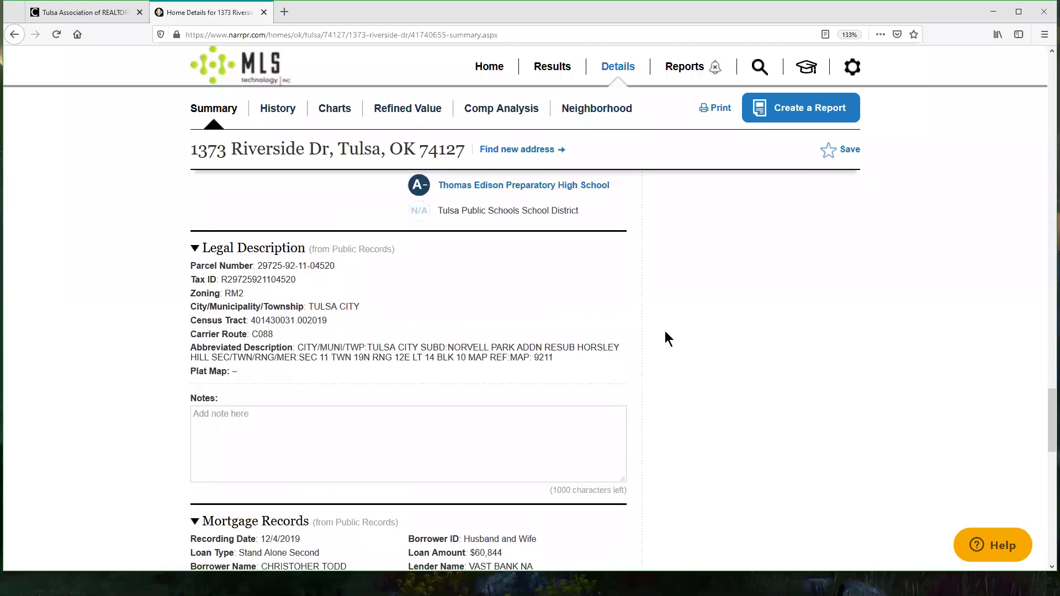
{"action": "scroll", "coordinate": [678, 342], "scroll_direction": "down", "scroll_amount": 3}
{"action": "scroll", "coordinate": [704, 330], "scroll_direction": "down", "scroll_amount": 10}
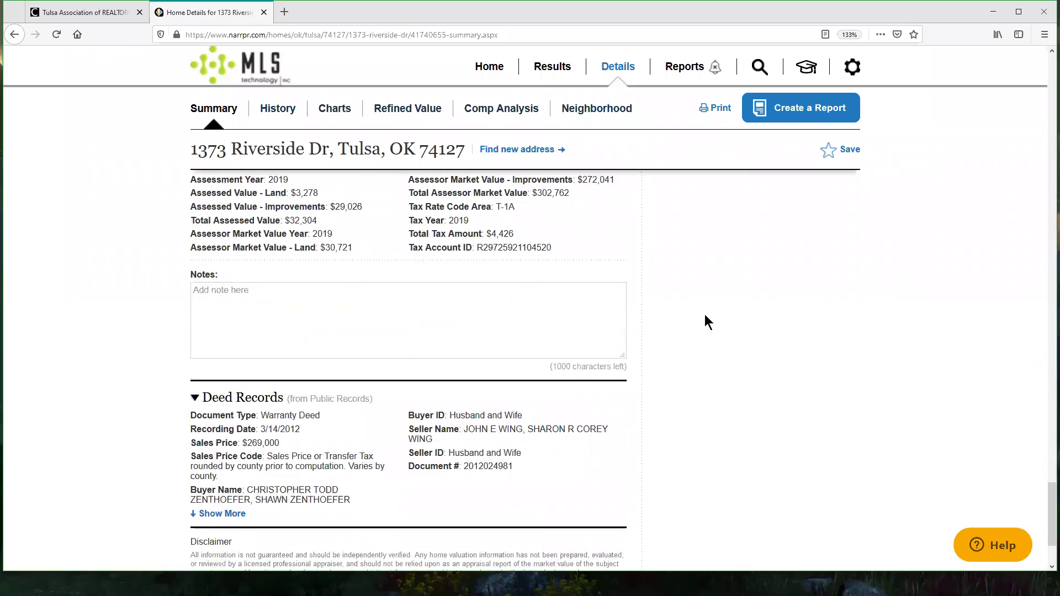
{"action": "scroll", "coordinate": [812, 347], "scroll_direction": "down", "scroll_amount": 2}
{"action": "scroll", "coordinate": [812, 346], "scroll_direction": "up", "scroll_amount": 2}
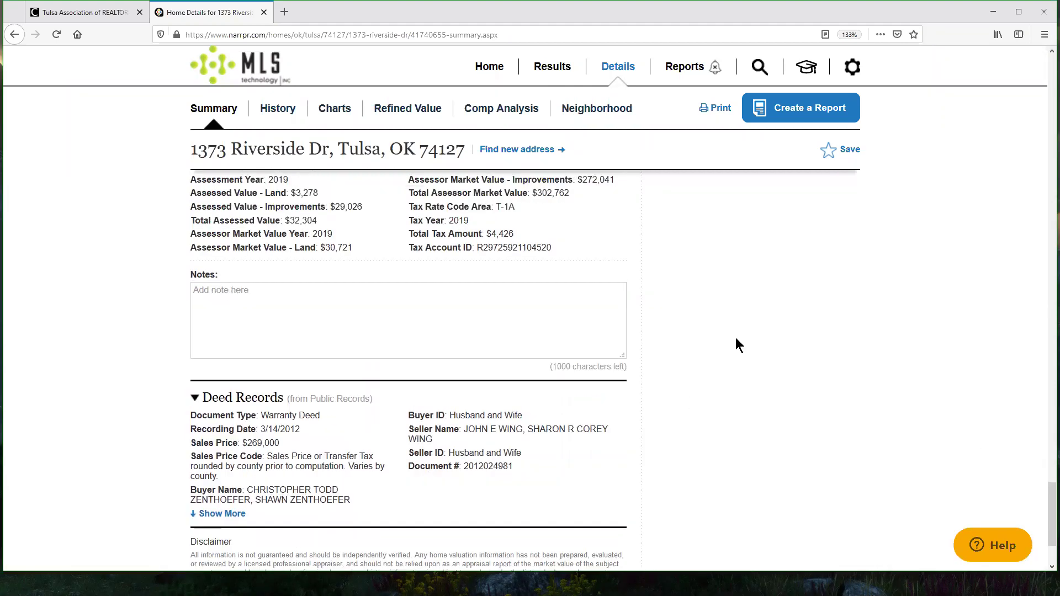
{"action": "scroll", "coordinate": [691, 386], "scroll_direction": "down", "scroll_amount": 2}
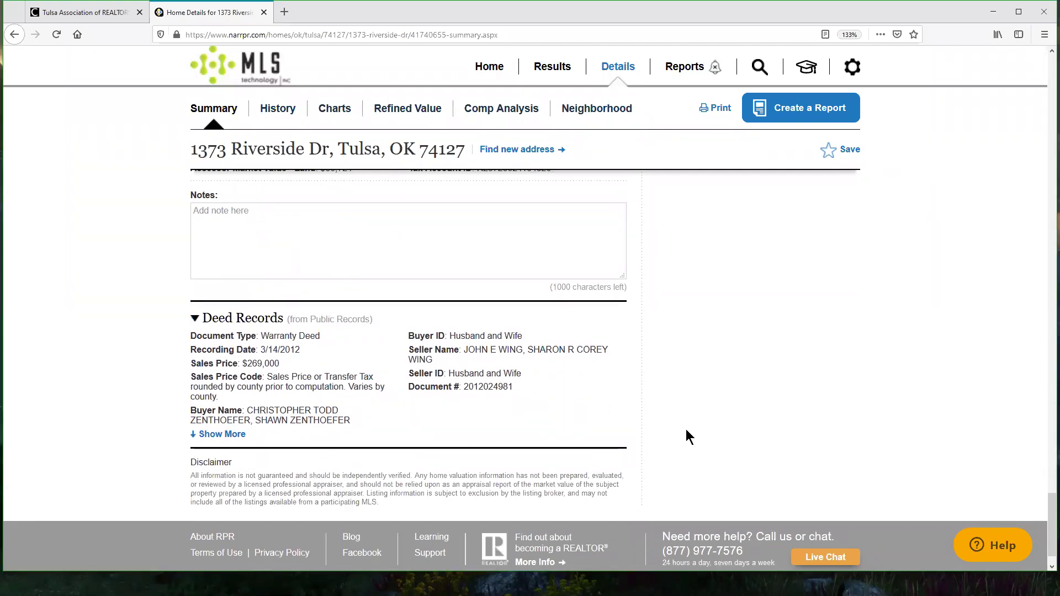
{"action": "scroll", "coordinate": [686, 429], "scroll_direction": "up", "scroll_amount": 15}
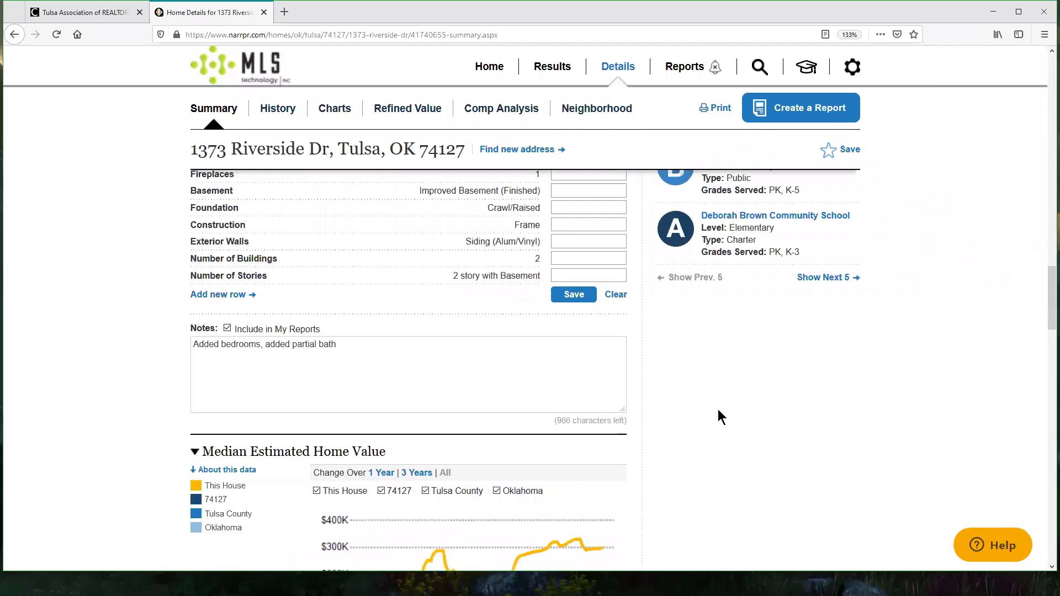
{"action": "scroll", "coordinate": [718, 412], "scroll_direction": "up", "scroll_amount": 15}
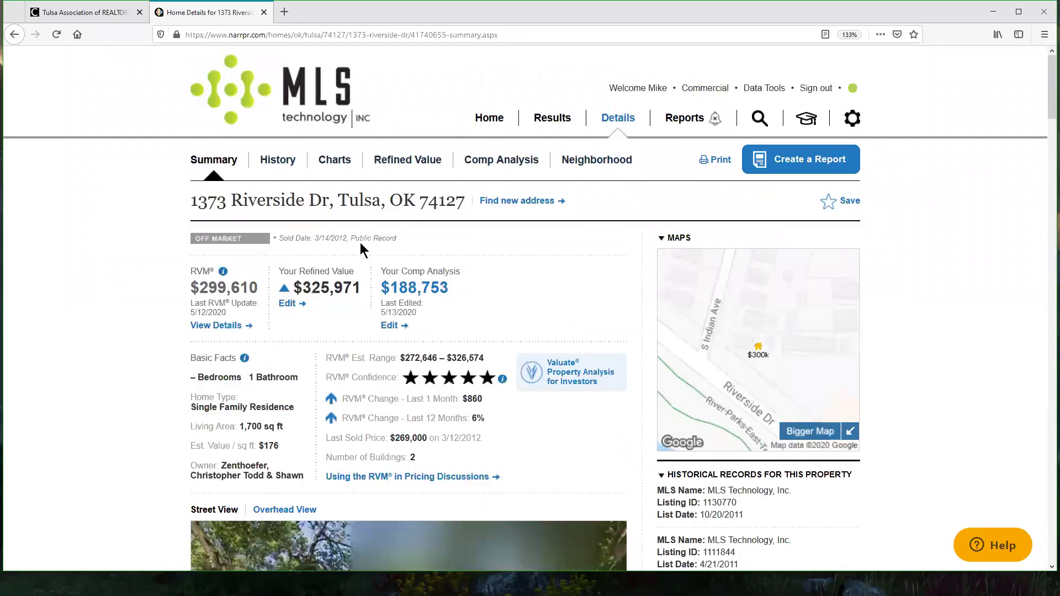
{"action": "left_click", "coordinate": [278, 163]}
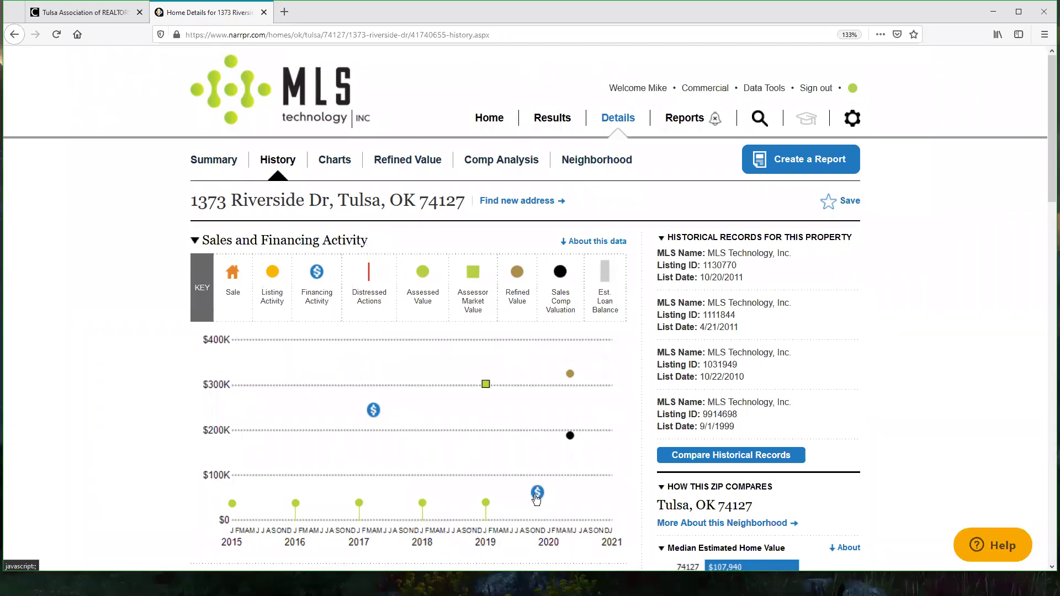
Step: Switch Prior Sales Transactions to Listing Records for the 2012 sale, then back to Public Records
{"action": "mouse_move", "coordinate": [536, 499]}
{"action": "scroll", "coordinate": [933, 324], "scroll_direction": "down", "scroll_amount": 2}
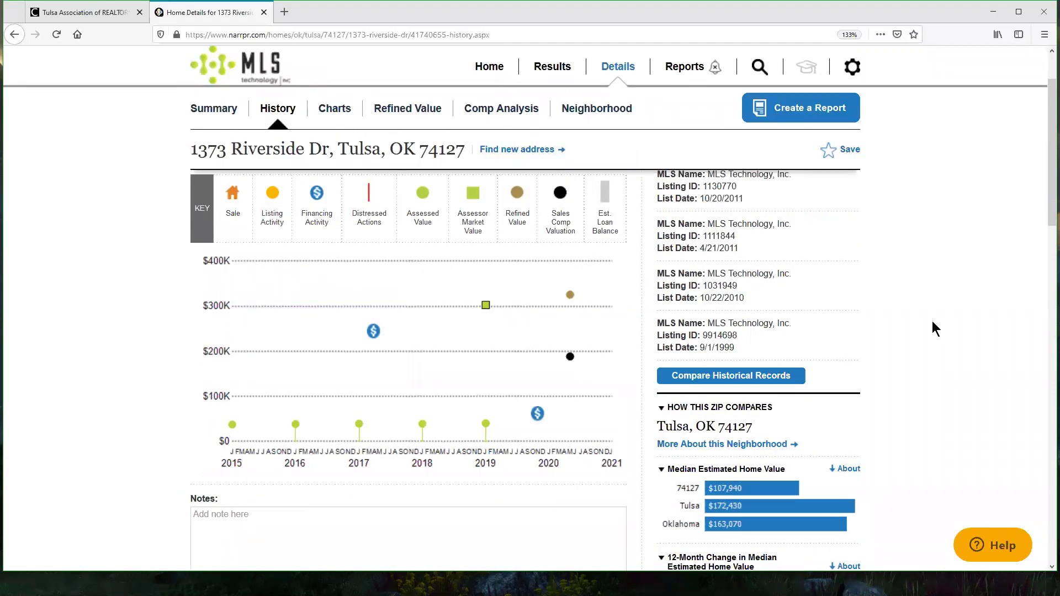
{"action": "scroll", "coordinate": [933, 323], "scroll_direction": "up", "scroll_amount": 2}
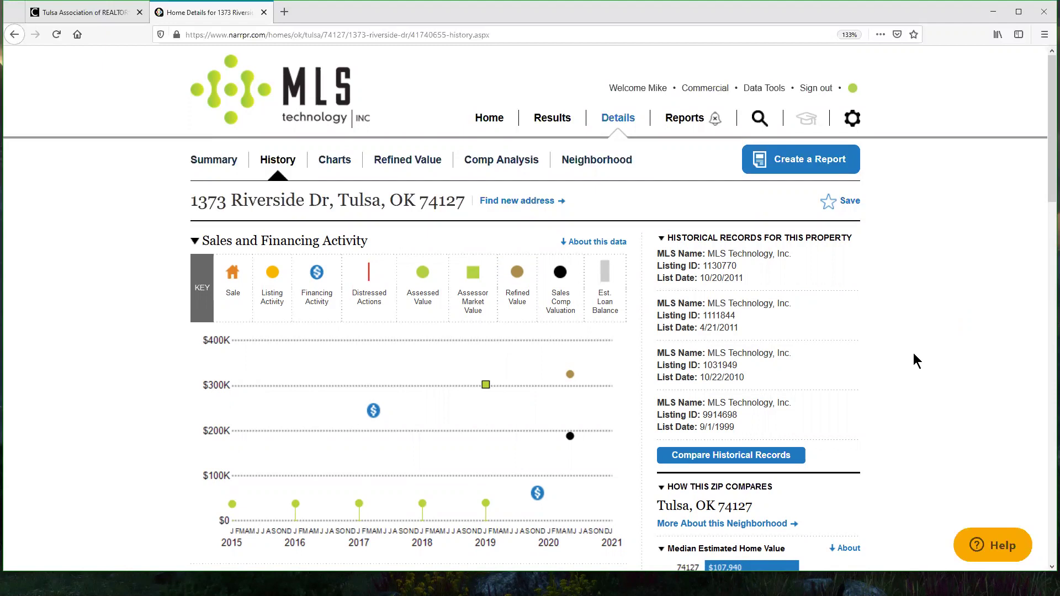
{"action": "scroll", "coordinate": [914, 353], "scroll_direction": "down", "scroll_amount": 2}
{"action": "scroll", "coordinate": [946, 304], "scroll_direction": "down", "scroll_amount": 5}
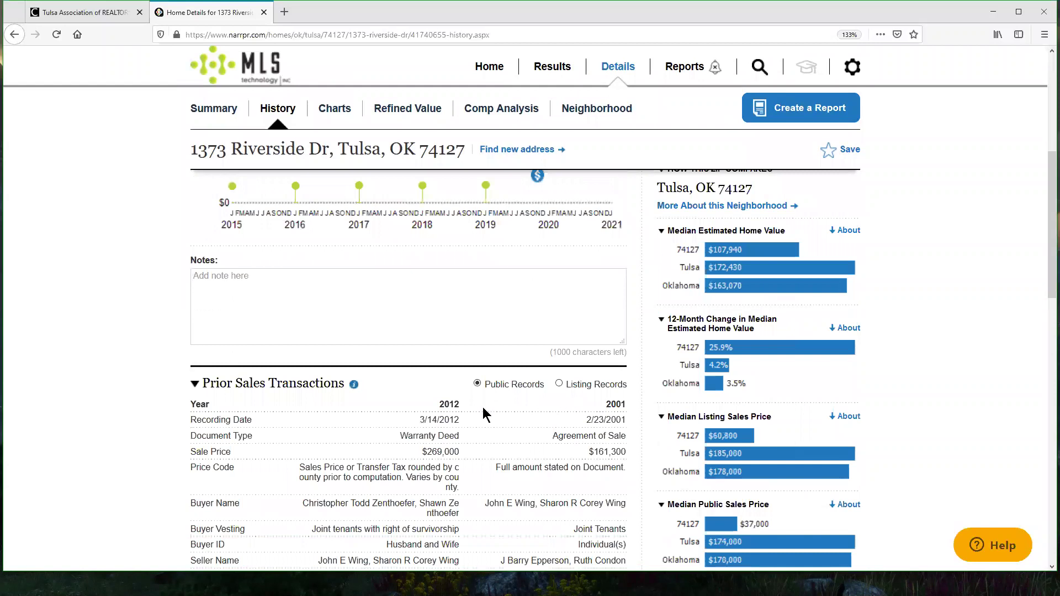
{"action": "scroll", "coordinate": [484, 414], "scroll_direction": "down", "scroll_amount": 3}
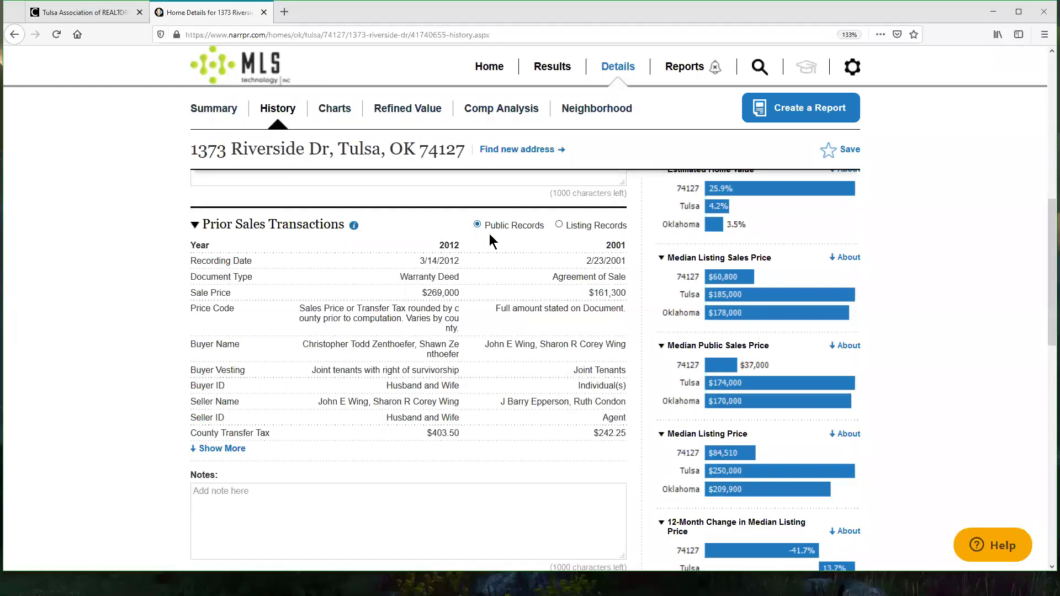
{"action": "left_click", "coordinate": [559, 225]}
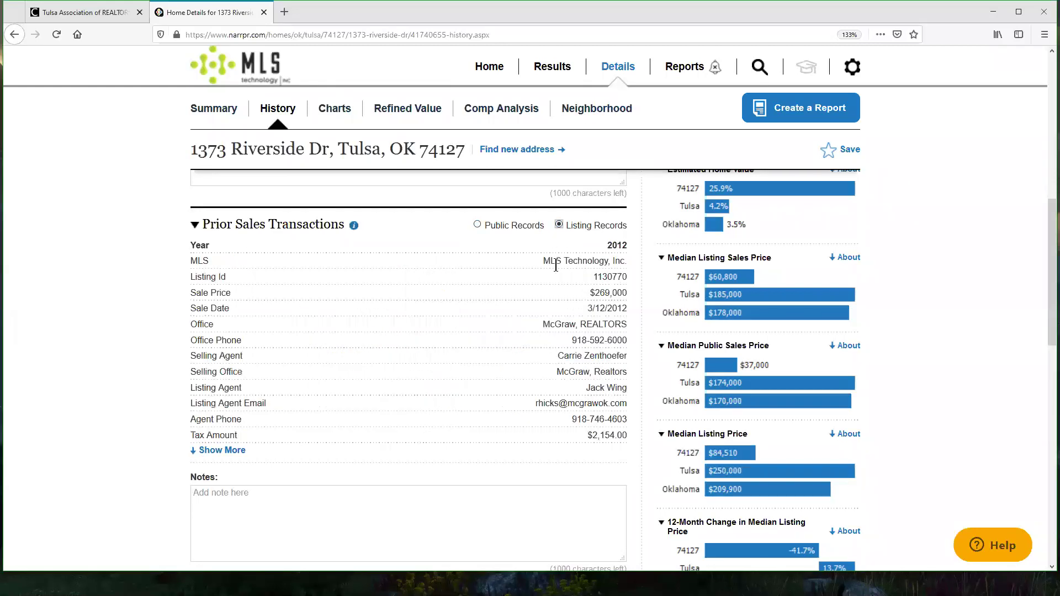
{"action": "left_click", "coordinate": [492, 229]}
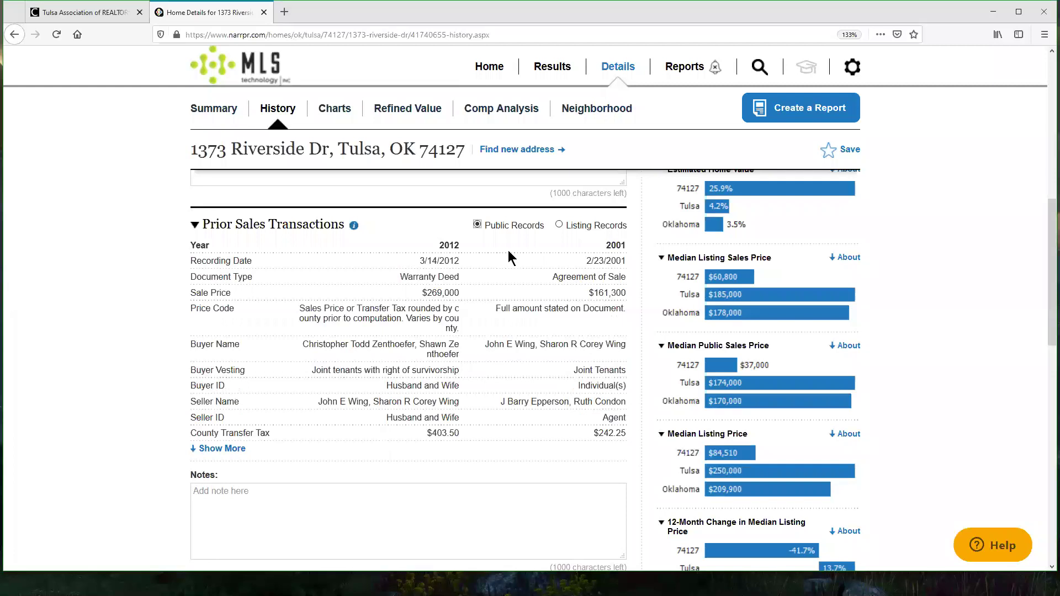
Step: Page Tax Assessment Info back to the 2014 and 2013 assessment years
{"action": "scroll", "coordinate": [574, 243], "scroll_direction": "down", "scroll_amount": 3}
{"action": "scroll", "coordinate": [447, 227], "scroll_direction": "down", "scroll_amount": 4}
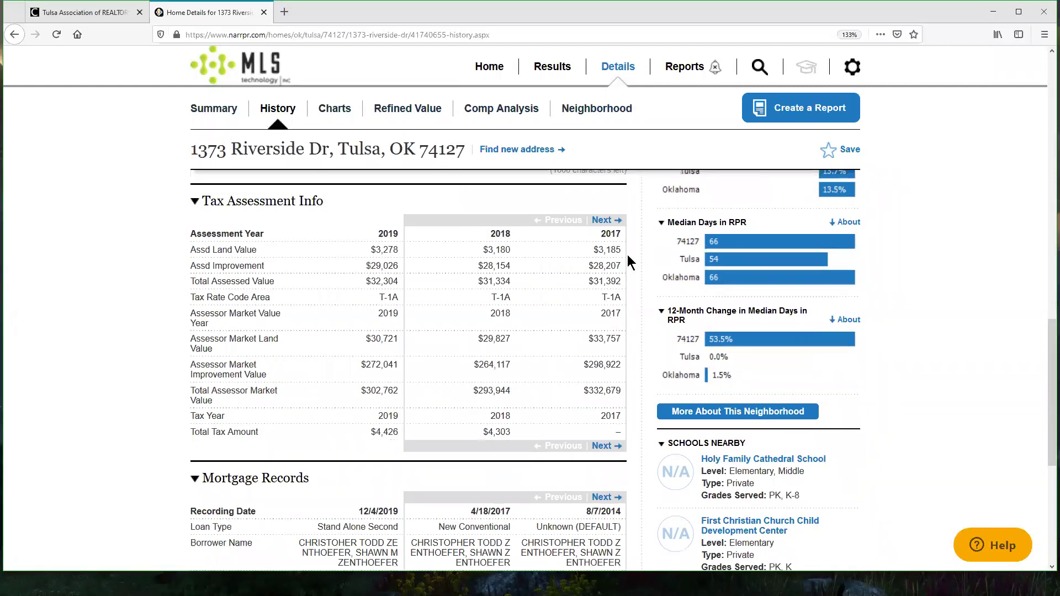
{"action": "left_click", "coordinate": [605, 221]}
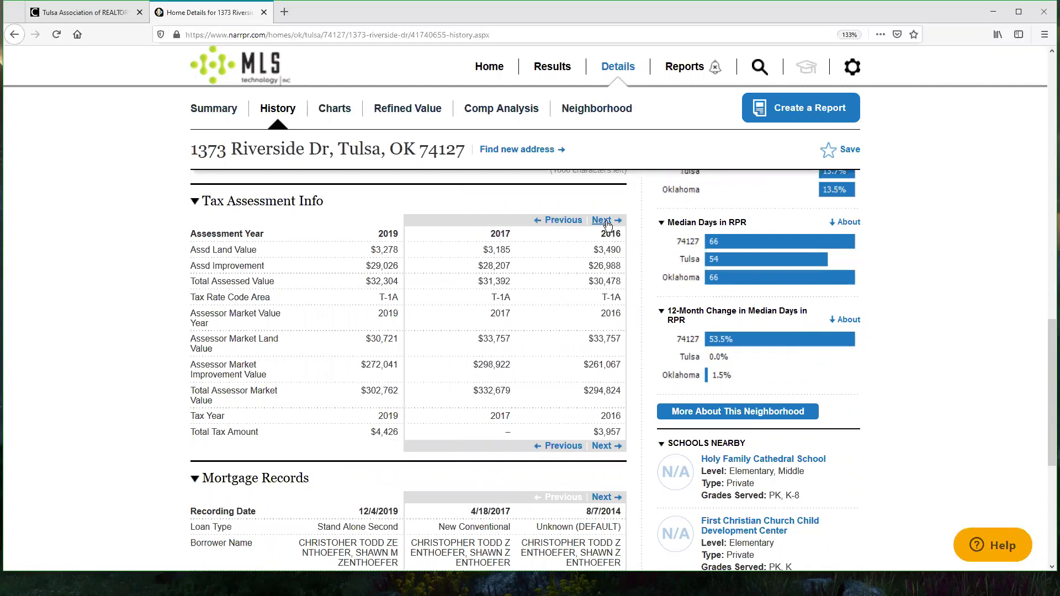
{"action": "left_click", "coordinate": [605, 221]}
{"action": "left_click", "coordinate": [606, 221]}
{"action": "left_click", "coordinate": [605, 221]}
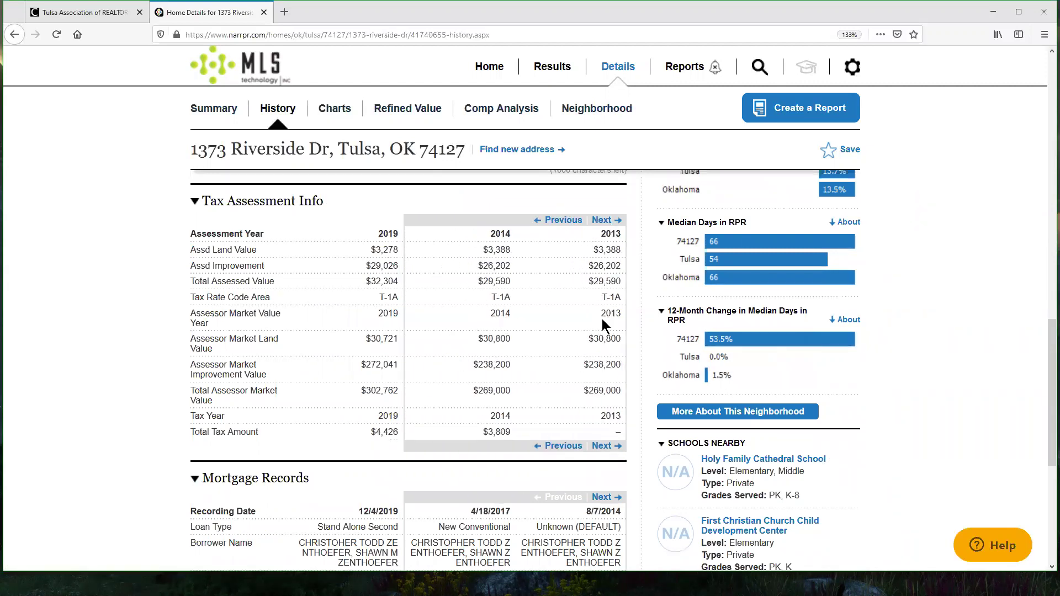
Step: Page Mortgage Records back to the oldest records from 2009
{"action": "scroll", "coordinate": [1009, 317], "scroll_direction": "down", "scroll_amount": 1}
{"action": "scroll", "coordinate": [1009, 317], "scroll_direction": "down", "scroll_amount": 4}
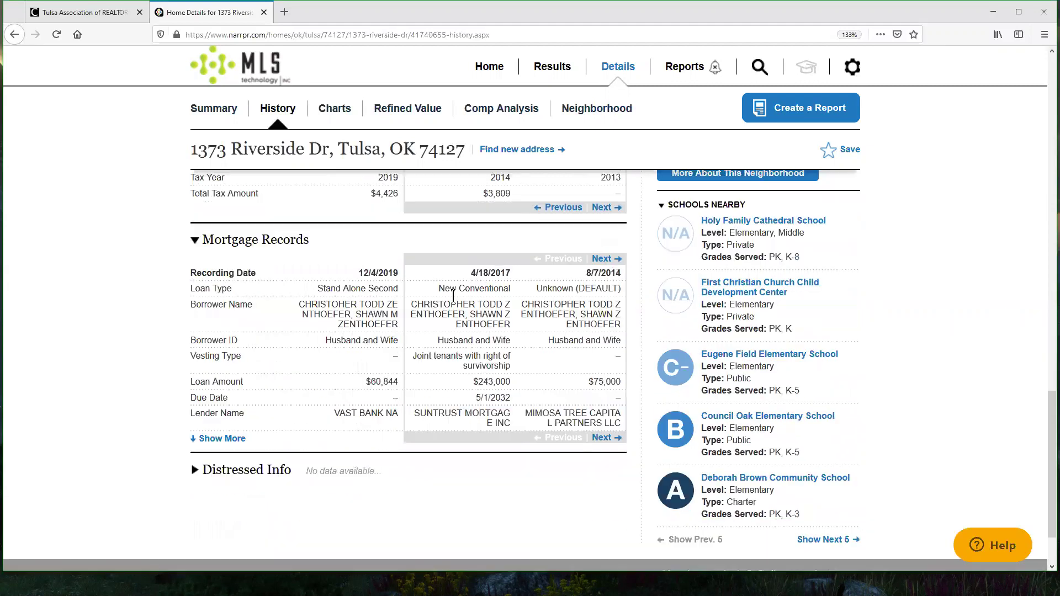
{"action": "left_click", "coordinate": [607, 259]}
{"action": "left_click", "coordinate": [607, 259]}
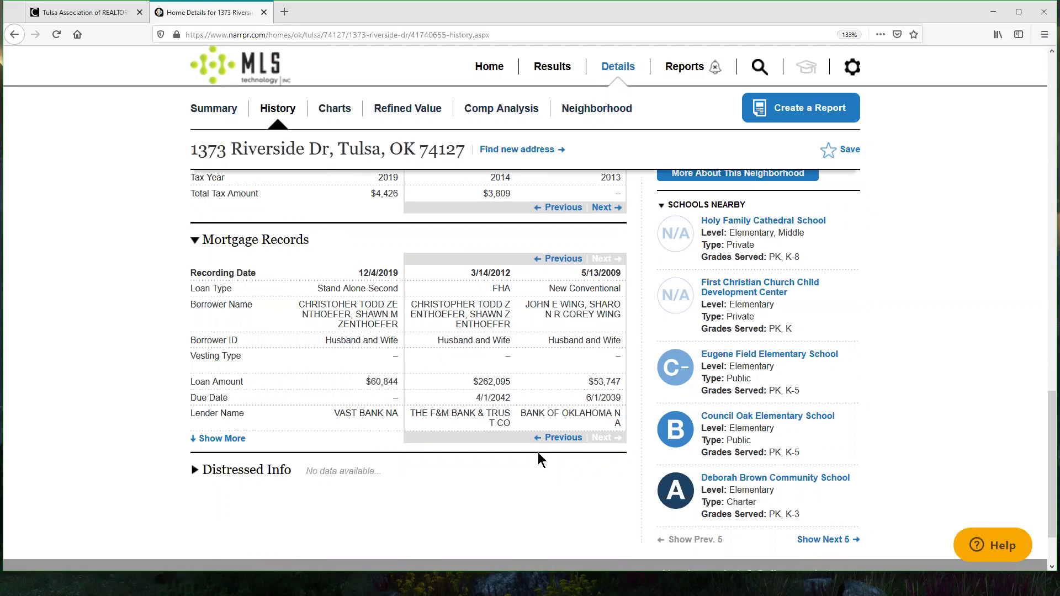
Step: Expand the Distressed Info section, then scroll back toward the top
{"action": "scroll", "coordinate": [174, 401], "scroll_direction": "down", "scroll_amount": 2}
{"action": "left_click", "coordinate": [194, 389]}
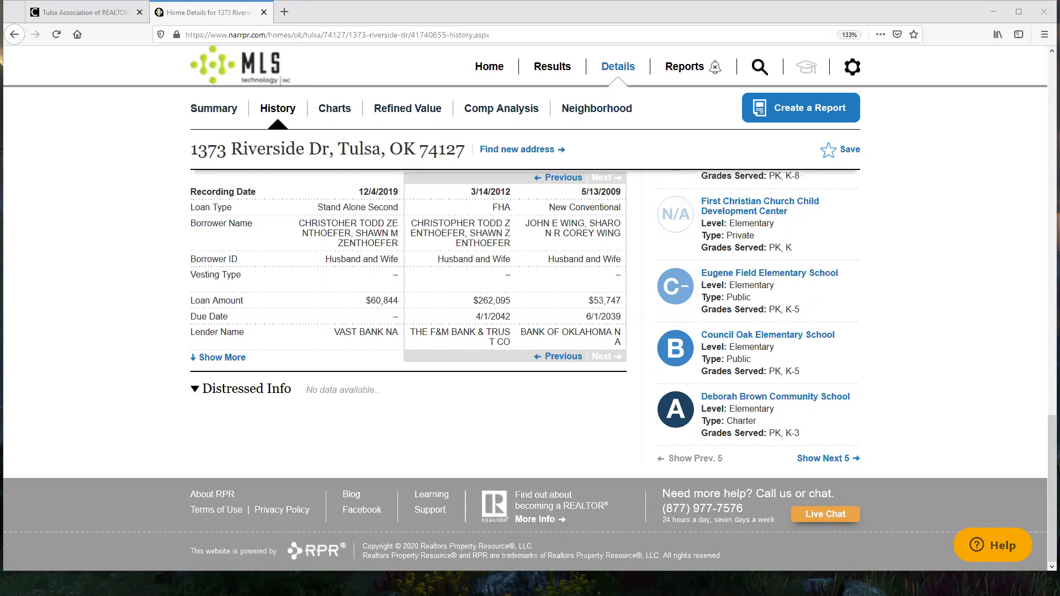
{"action": "scroll", "coordinate": [941, 396], "scroll_direction": "up", "scroll_amount": 10}
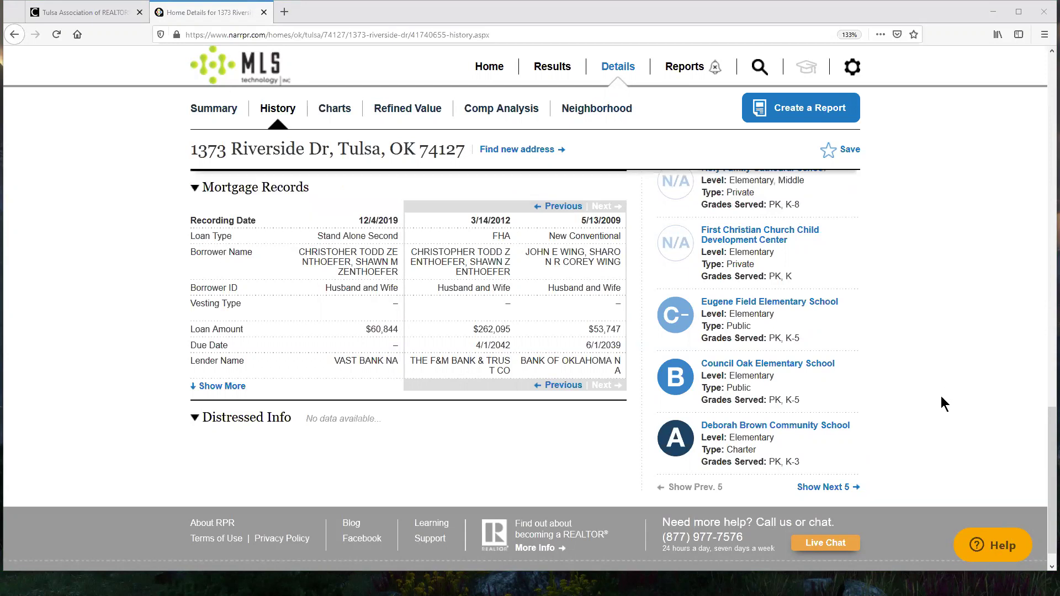
{"action": "scroll", "coordinate": [940, 390], "scroll_direction": "up", "scroll_amount": 4}
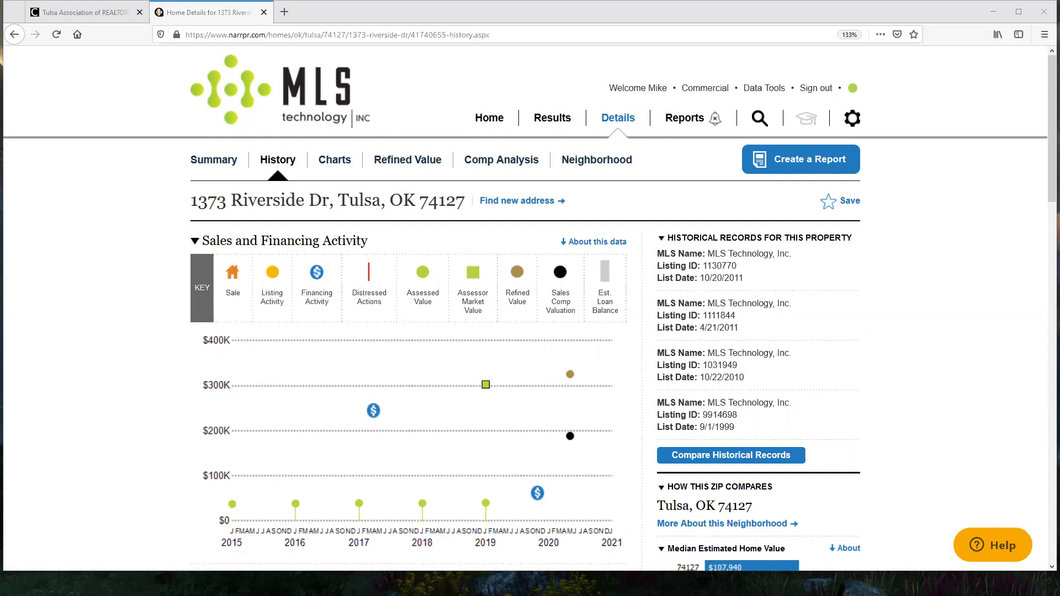
{"action": "left_click", "coordinate": [215, 162]}
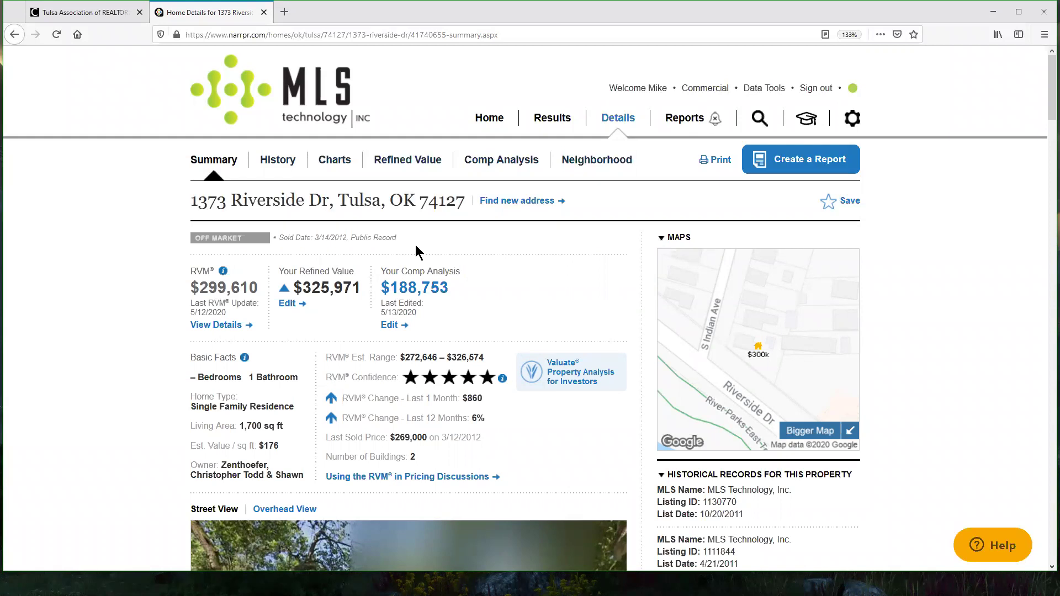
{"action": "left_click", "coordinate": [335, 161]}
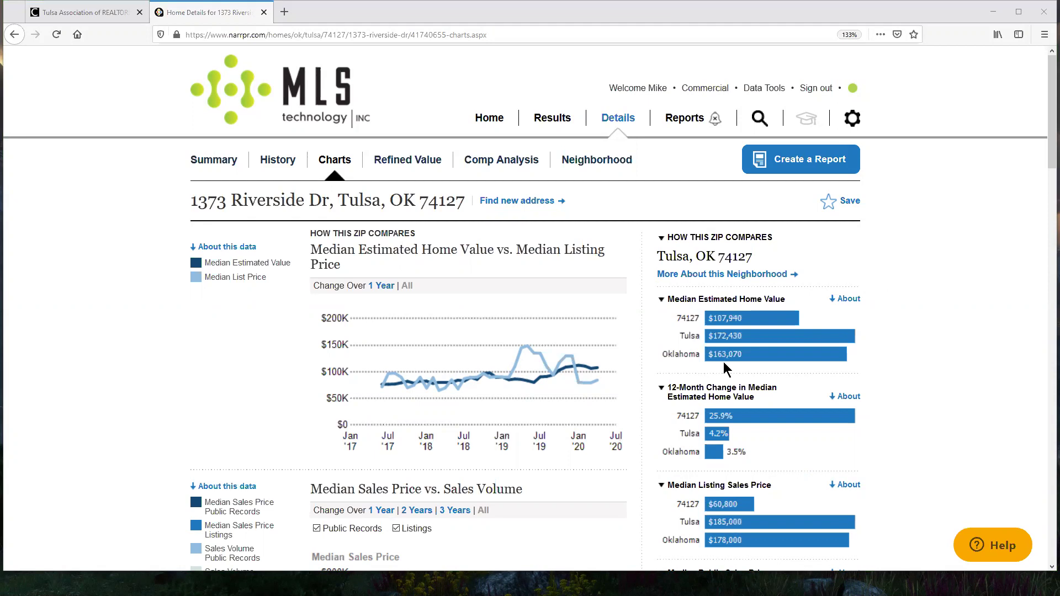
{"action": "left_click", "coordinate": [214, 161]}
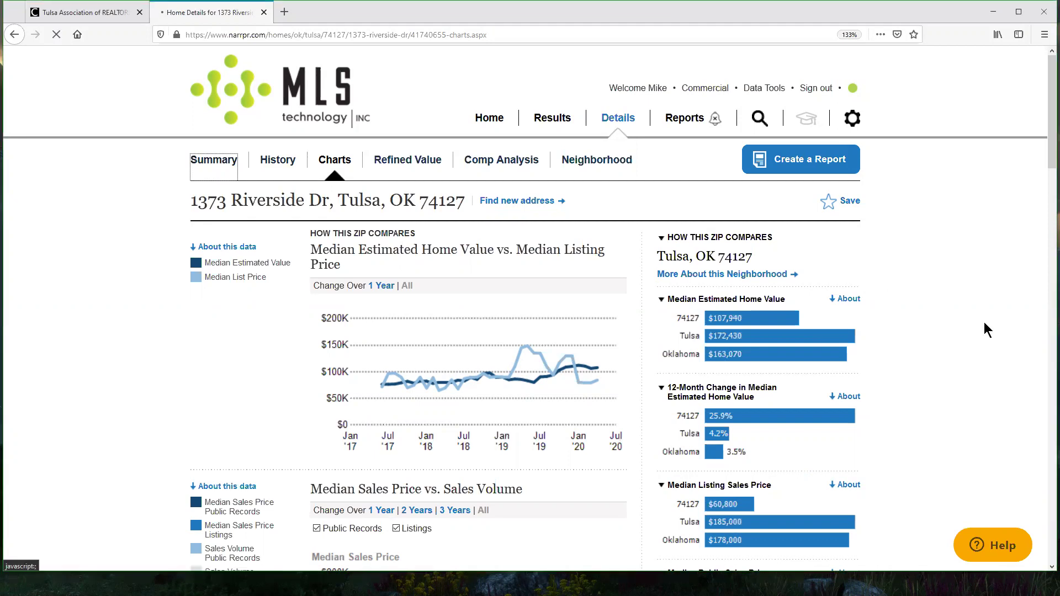
{"action": "scroll", "coordinate": [947, 279], "scroll_direction": "down", "scroll_amount": 10}
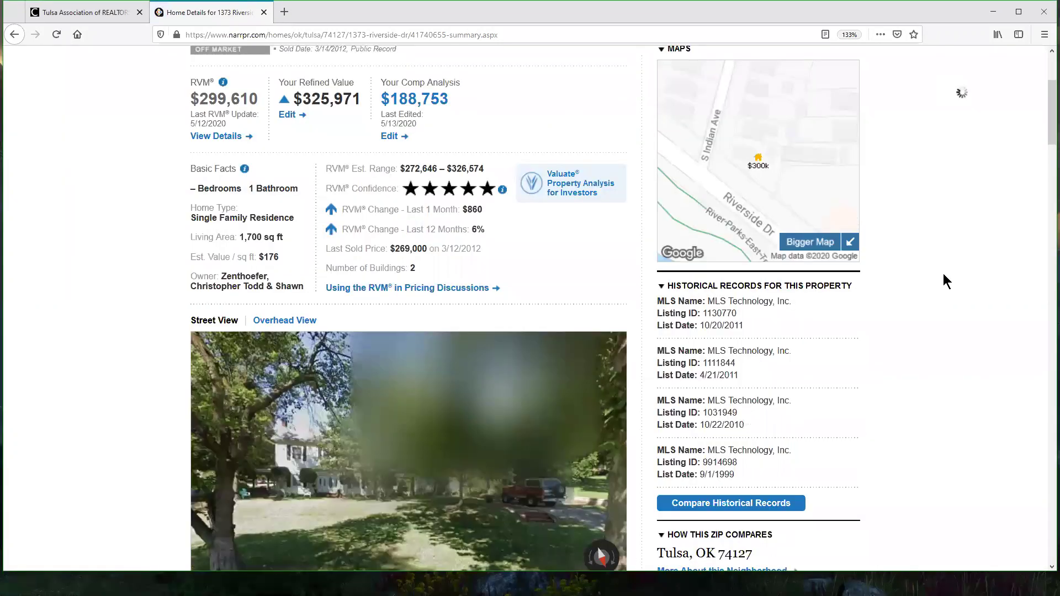
{"action": "scroll", "coordinate": [996, 320], "scroll_direction": "up", "scroll_amount": 3}
{"action": "scroll", "coordinate": [996, 353], "scroll_direction": "down", "scroll_amount": 3}
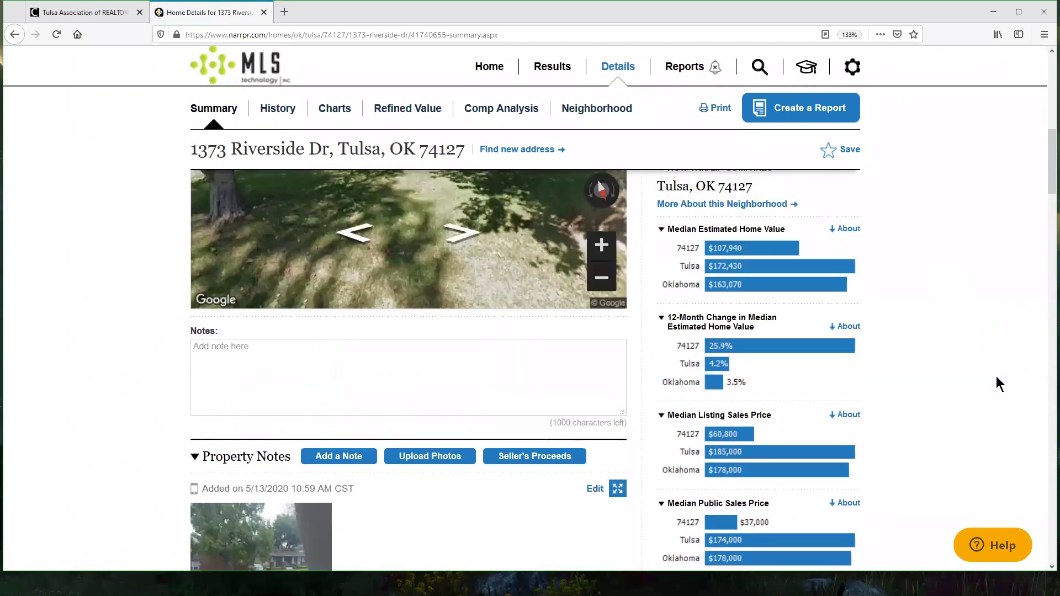
{"action": "left_click", "coordinate": [278, 109]}
{"action": "scroll", "coordinate": [911, 359], "scroll_direction": "down", "scroll_amount": 6}
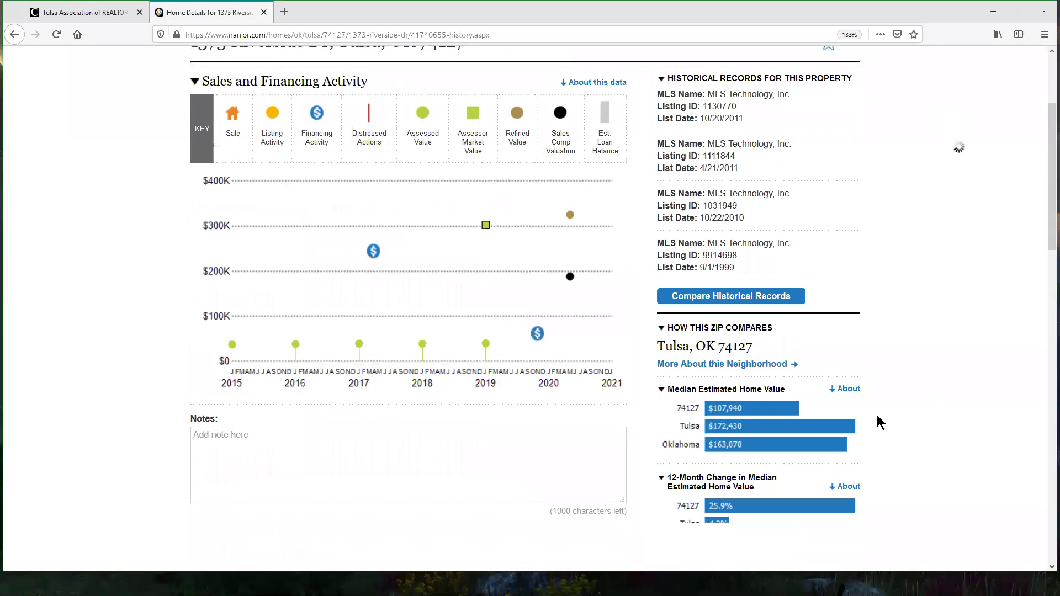
{"action": "scroll", "coordinate": [896, 401], "scroll_direction": "up", "scroll_amount": 10}
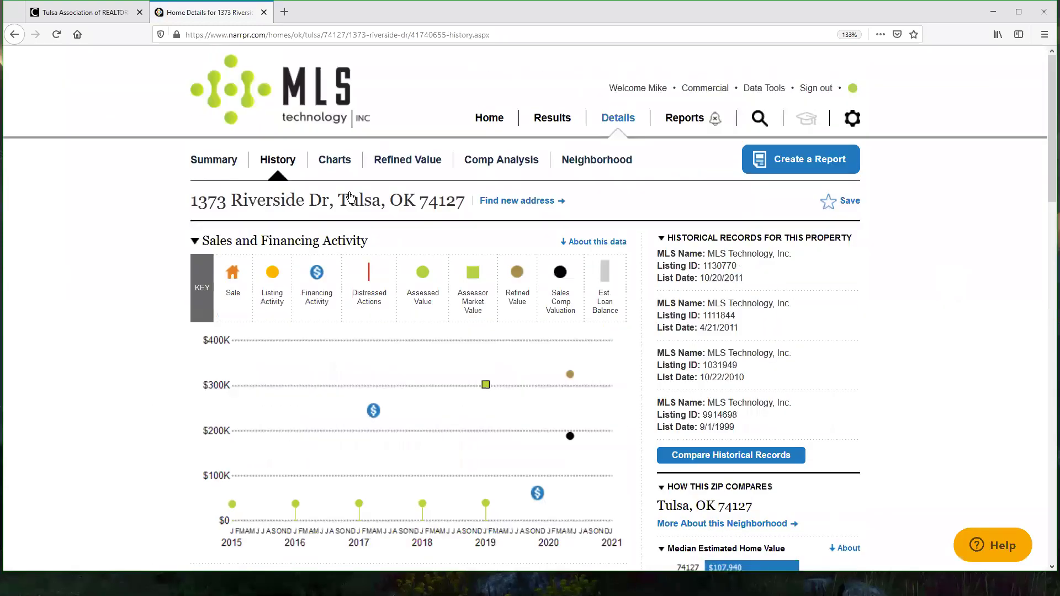
Step: Open the Charts tab and expand the median estimated home value chart's explanation
{"action": "left_click", "coordinate": [335, 160]}
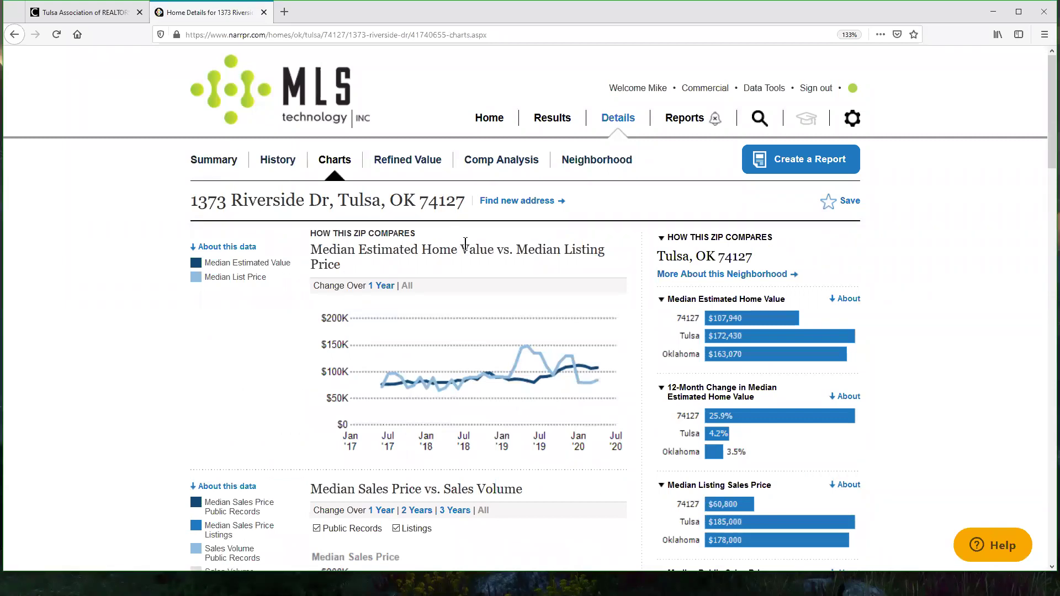
{"action": "left_click_drag", "start_coordinate": [311, 235], "coordinate": [405, 235]}
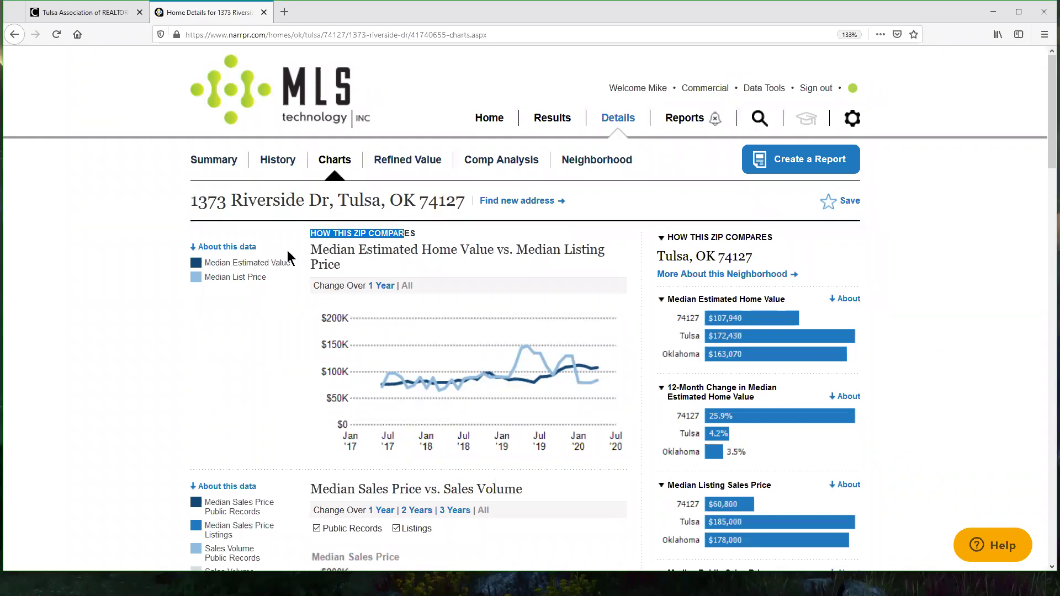
{"action": "left_click", "coordinate": [219, 248]}
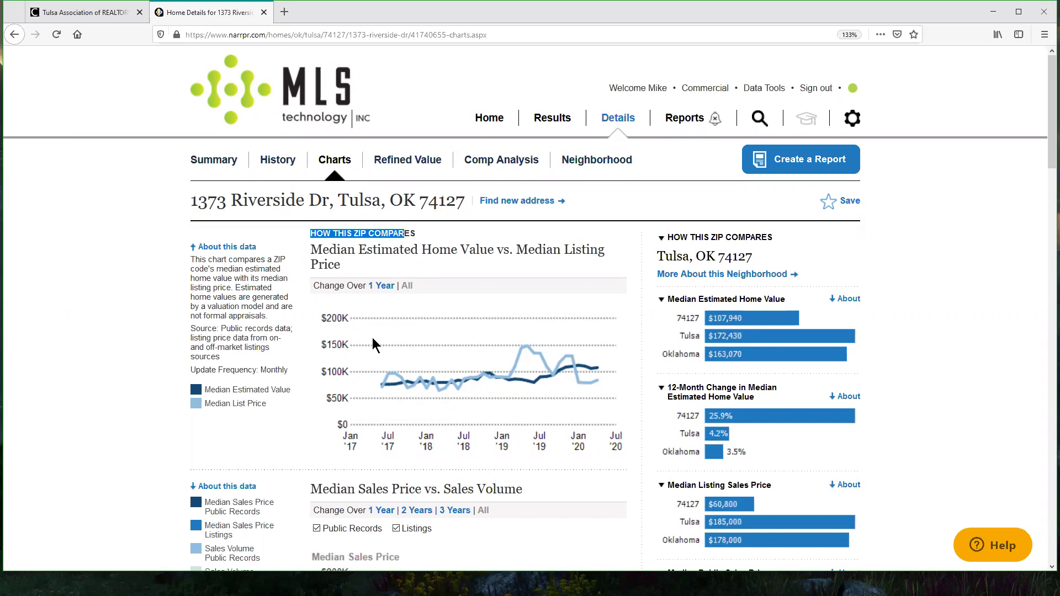
{"action": "left_click_drag", "start_coordinate": [222, 328], "coordinate": [282, 338]}
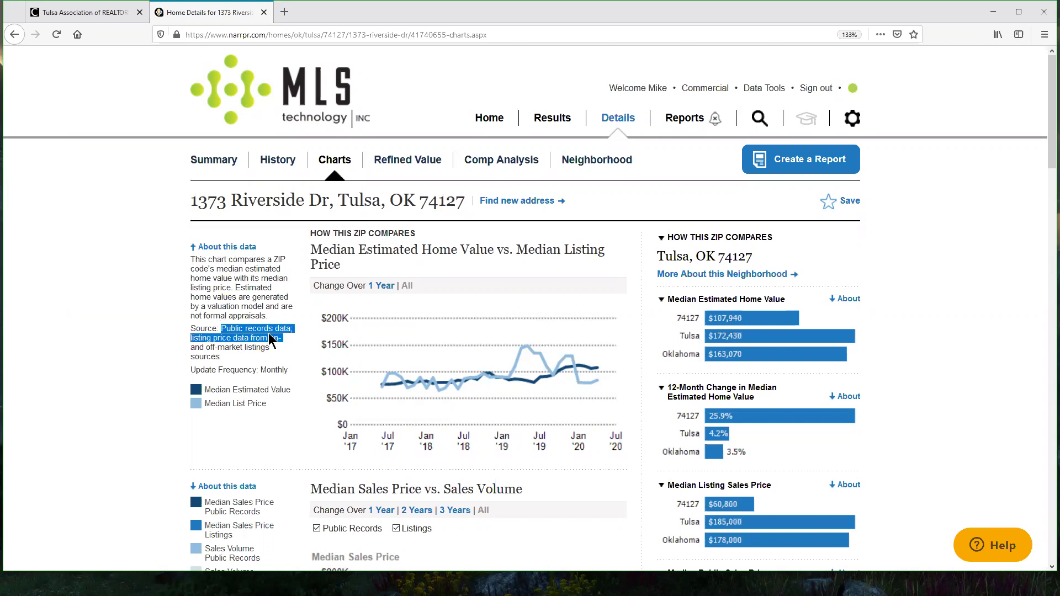
Step: Expand the About this data notes for the Listing Inventory and distressed properties charts
{"action": "scroll", "coordinate": [323, 312], "scroll_direction": "down", "scroll_amount": 6}
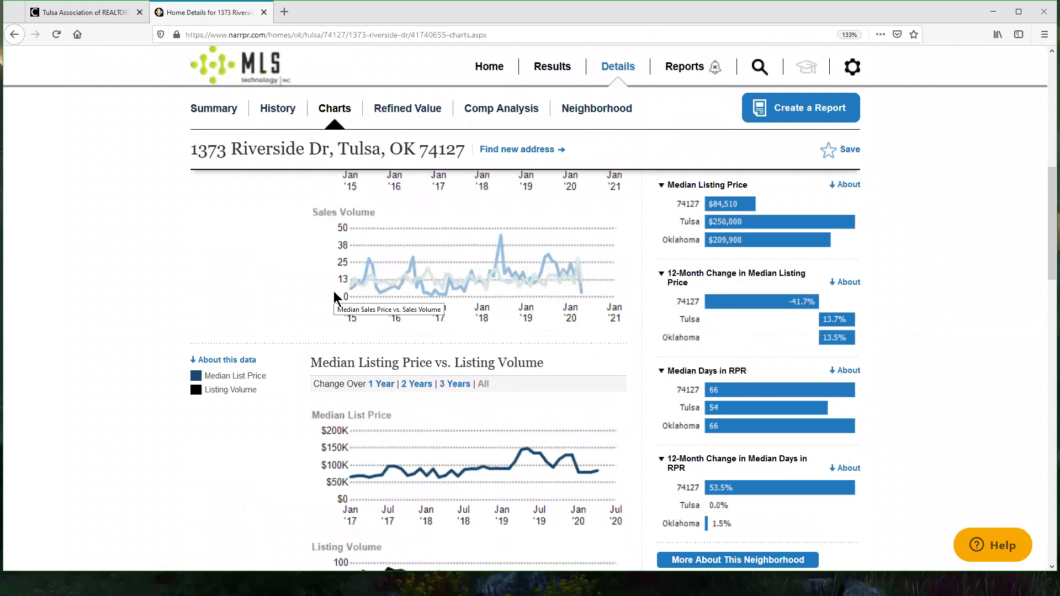
{"action": "scroll", "coordinate": [334, 291], "scroll_direction": "down", "scroll_amount": 5}
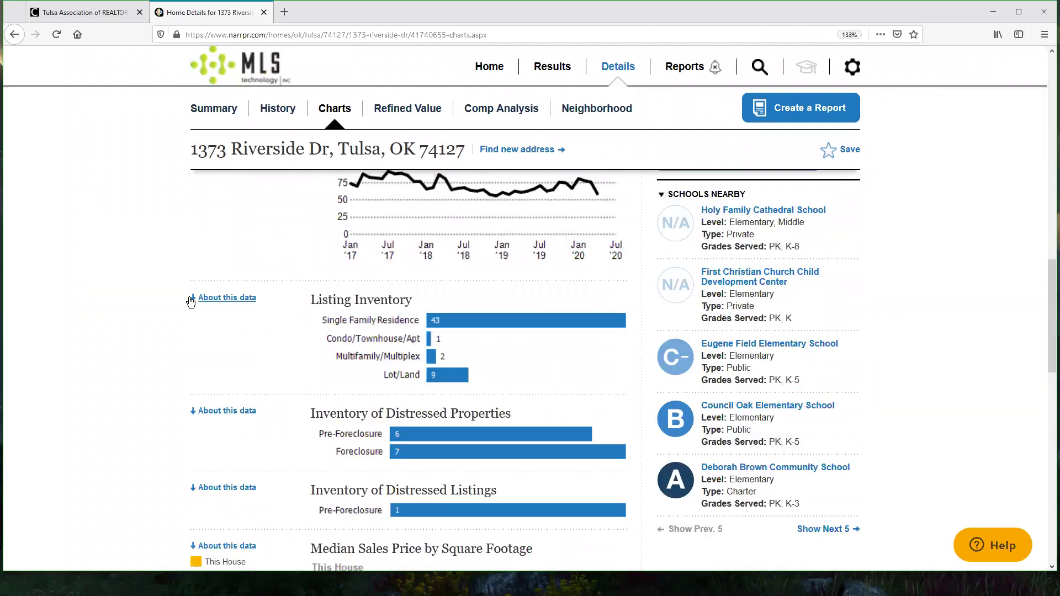
{"action": "left_click", "coordinate": [224, 298]}
{"action": "left_click_drag", "start_coordinate": [221, 342], "coordinate": [310, 354]}
{"action": "scroll", "coordinate": [312, 346], "scroll_direction": "down", "scroll_amount": 3}
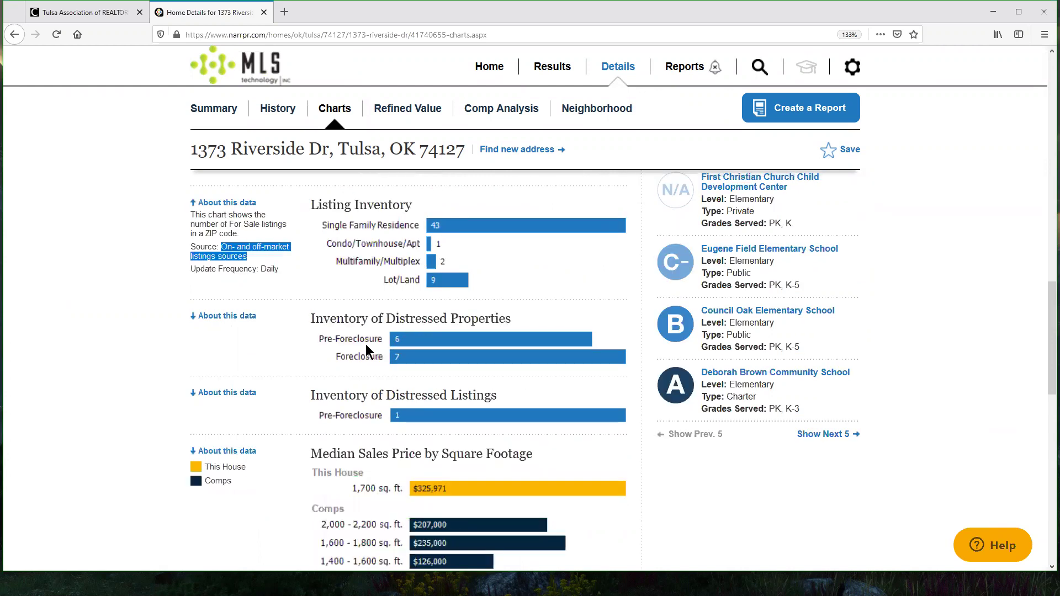
{"action": "left_click", "coordinate": [220, 253]}
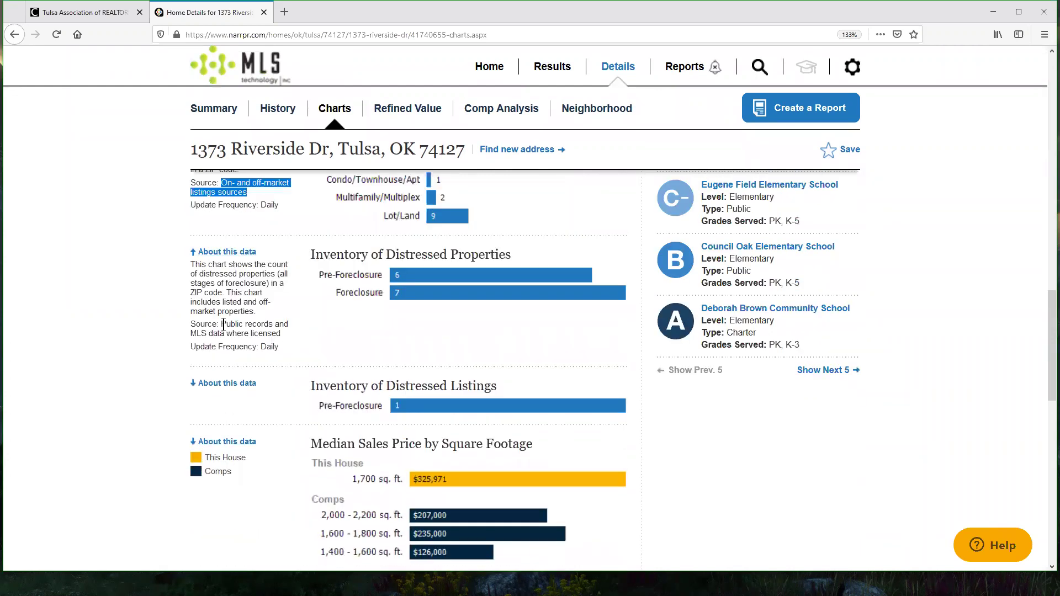
{"action": "left_click_drag", "start_coordinate": [227, 324], "coordinate": [282, 333]}
Step: Expand the Price per Bedroom chart's data description, noting its source and Monthly updates
{"action": "scroll", "coordinate": [359, 334], "scroll_direction": "down", "scroll_amount": 3}
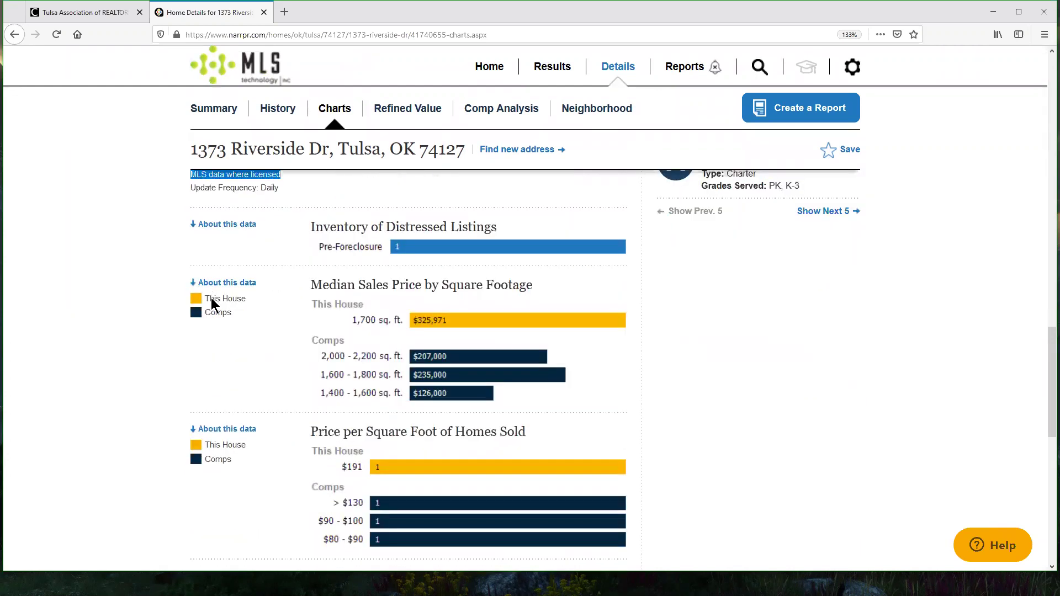
{"action": "scroll", "coordinate": [695, 277], "scroll_direction": "down", "scroll_amount": 6}
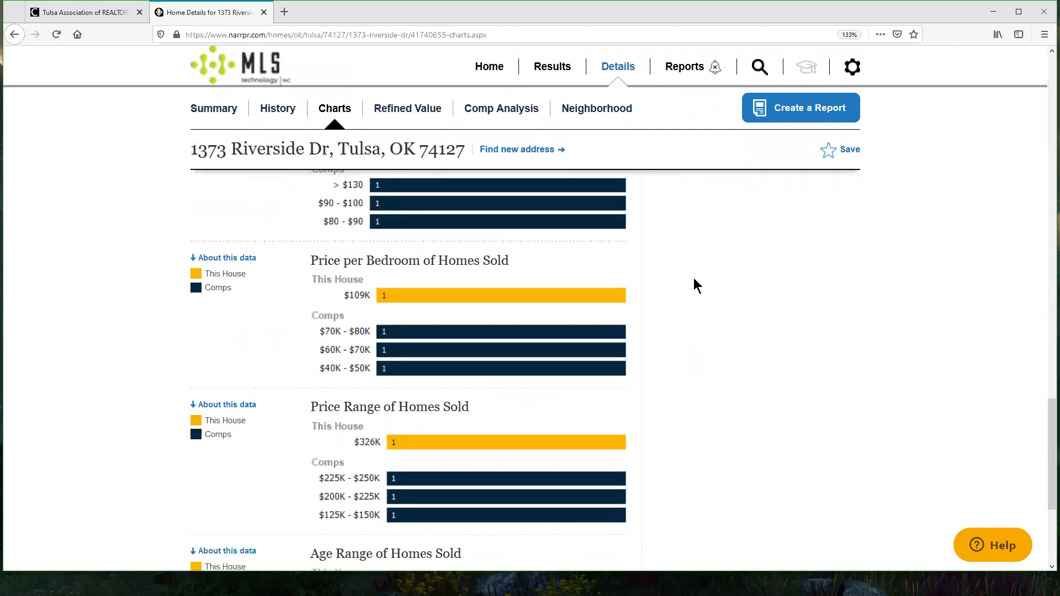
{"action": "left_click", "coordinate": [227, 258]}
{"action": "left_click_drag", "start_coordinate": [221, 396], "coordinate": [296, 410]}
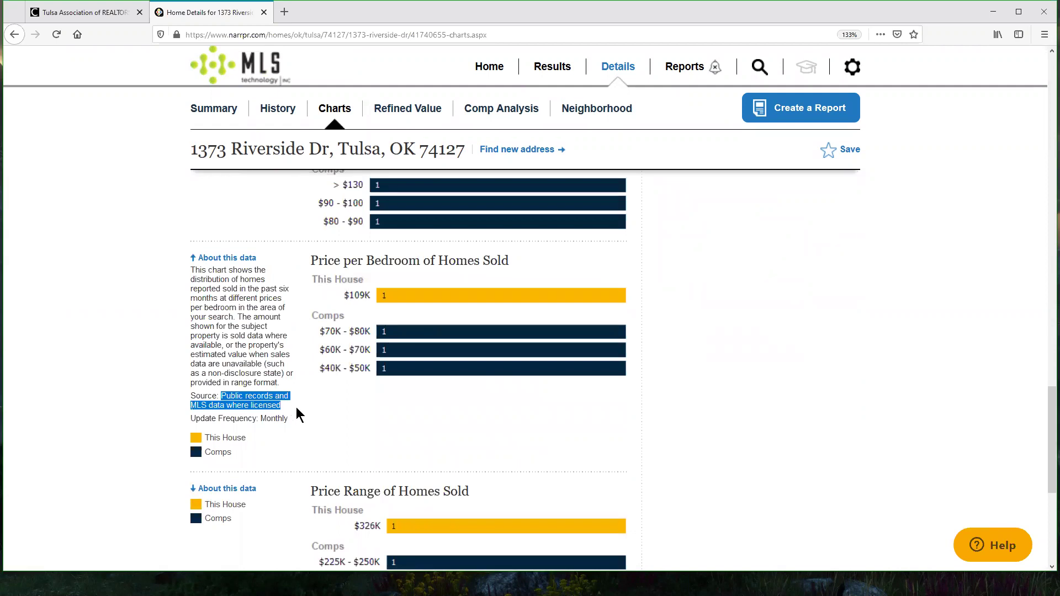
{"action": "double_click", "coordinate": [272, 418]}
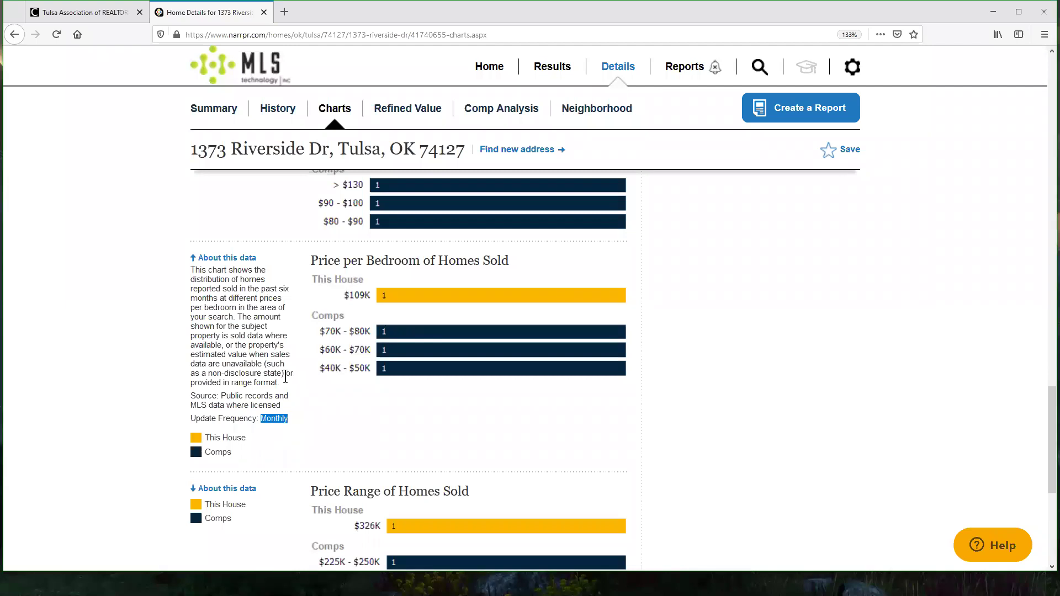
{"action": "scroll", "coordinate": [679, 331], "scroll_direction": "up", "scroll_amount": 1}
{"action": "scroll", "coordinate": [687, 343], "scroll_direction": "down", "scroll_amount": 15}
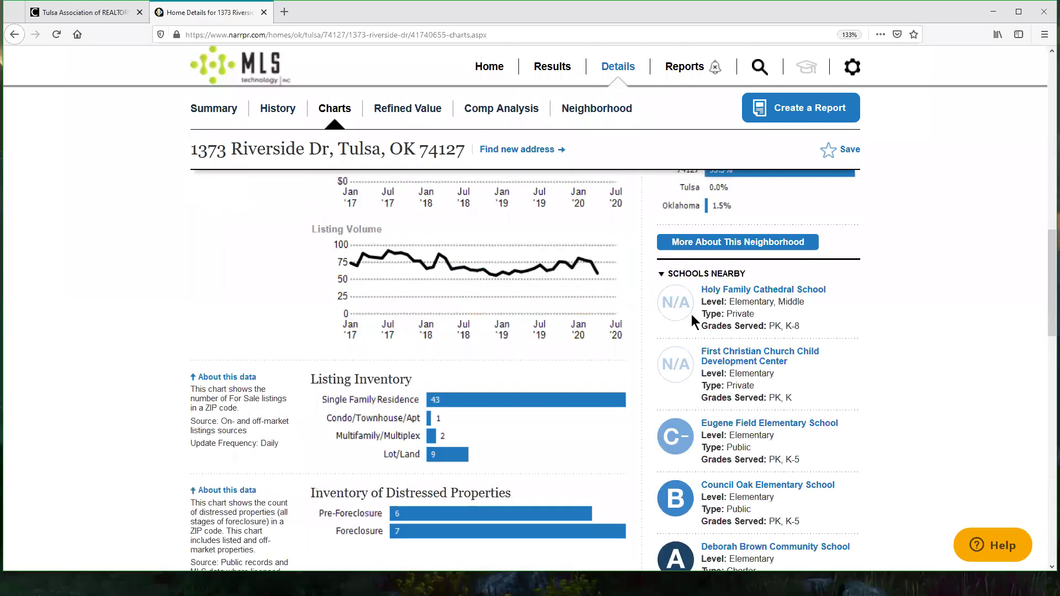
{"action": "scroll", "coordinate": [441, 310], "scroll_direction": "down", "scroll_amount": 4}
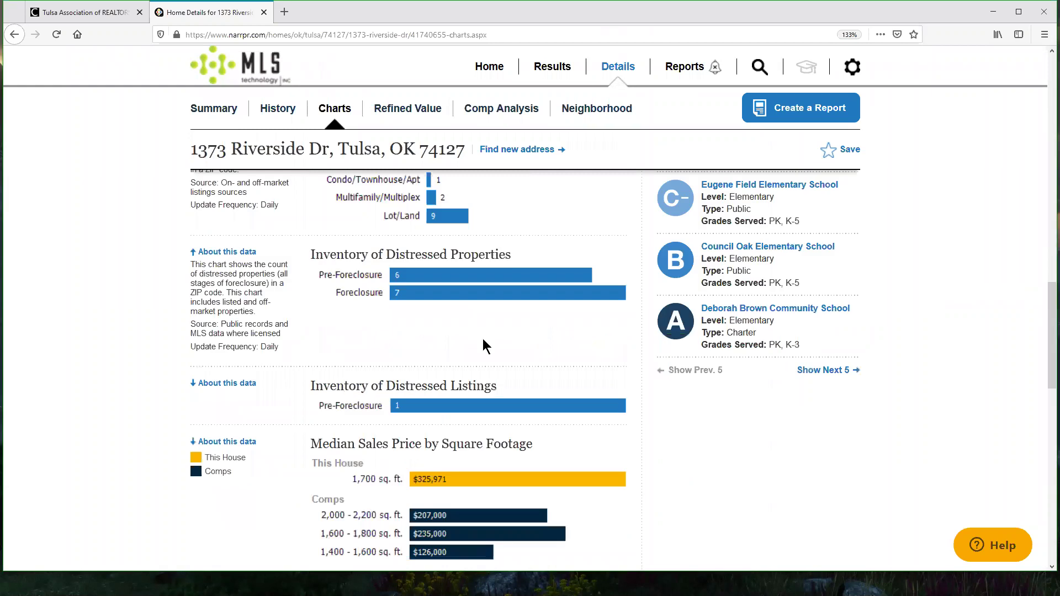
{"action": "scroll", "coordinate": [469, 320], "scroll_direction": "down", "scroll_amount": 7}
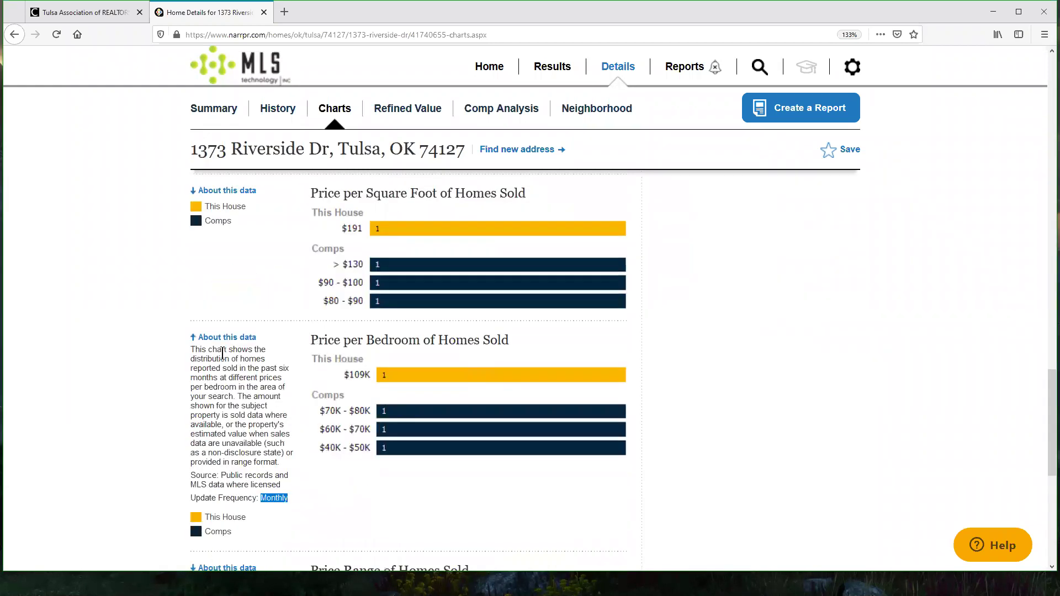
{"action": "left_click_drag", "start_coordinate": [190, 349], "coordinate": [293, 469]}
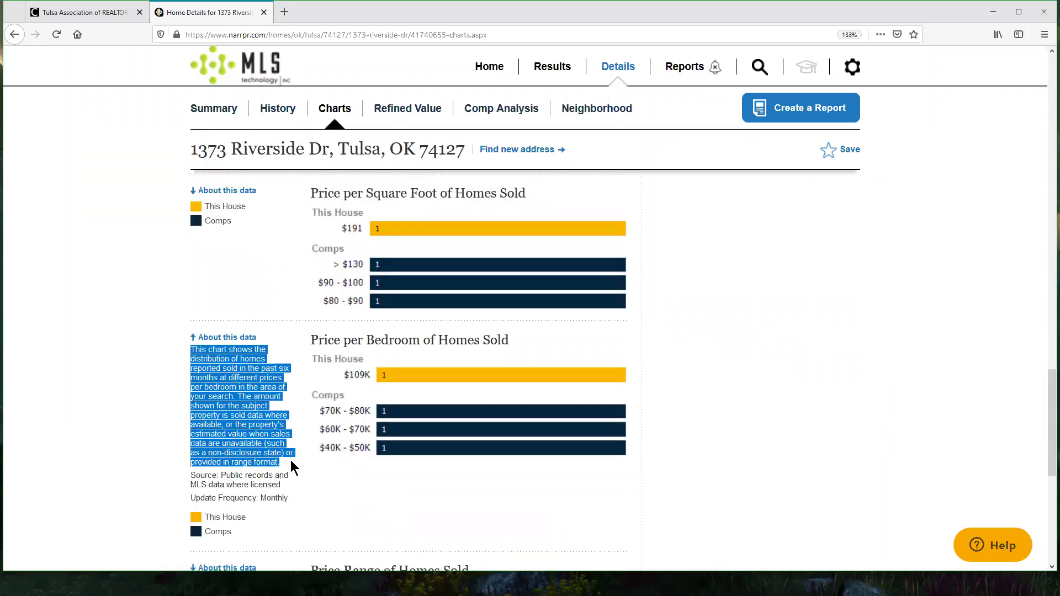
Step: Expand the Price per Square Foot of Homes Sold chart's data description
{"action": "scroll", "coordinate": [304, 420], "scroll_direction": "up", "scroll_amount": 3}
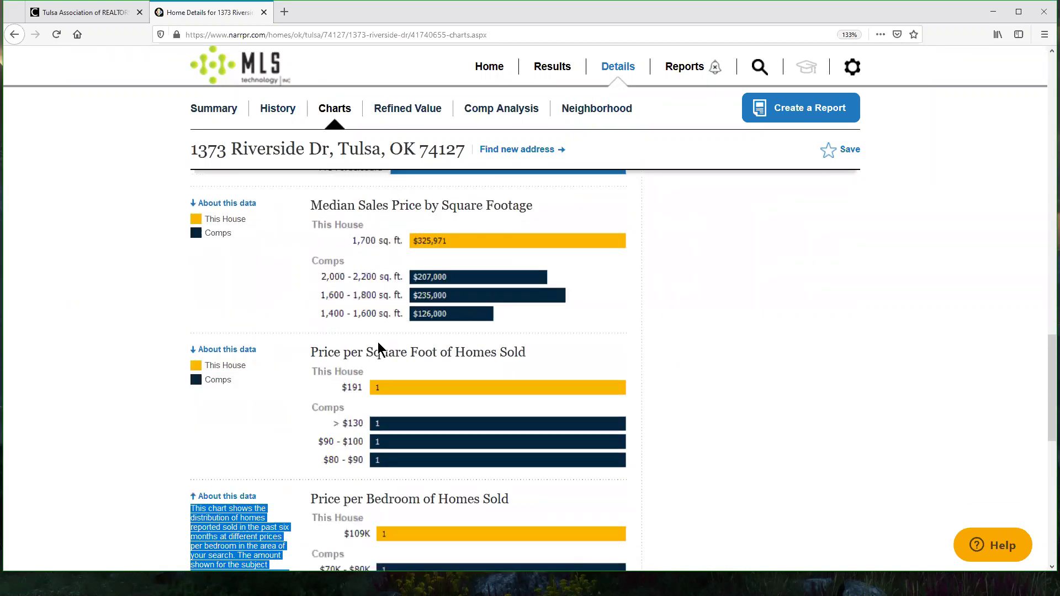
{"action": "left_click_drag", "start_coordinate": [310, 353], "coordinate": [524, 357]}
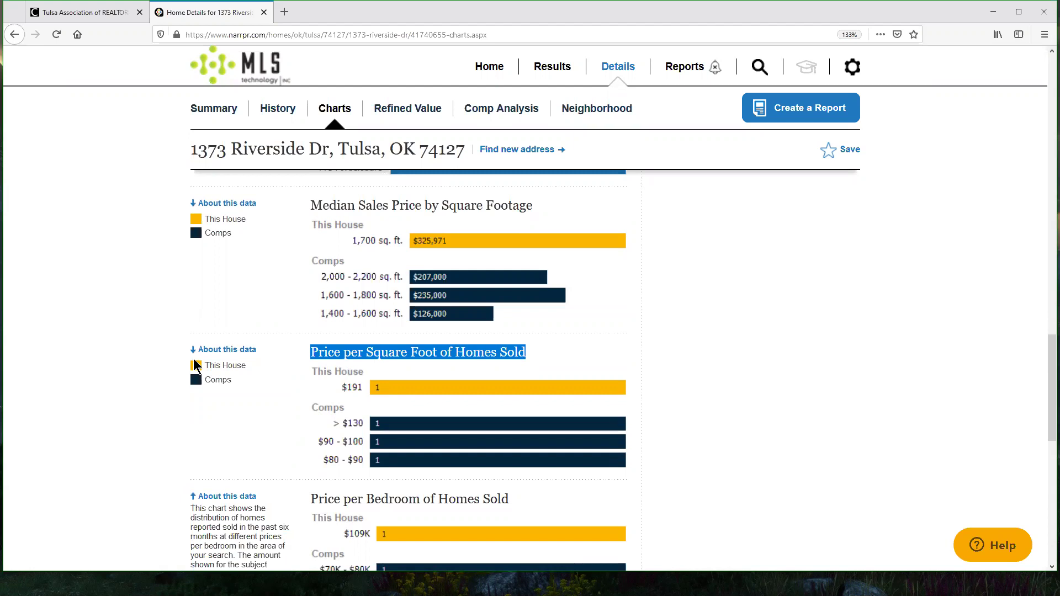
{"action": "left_click", "coordinate": [224, 350]}
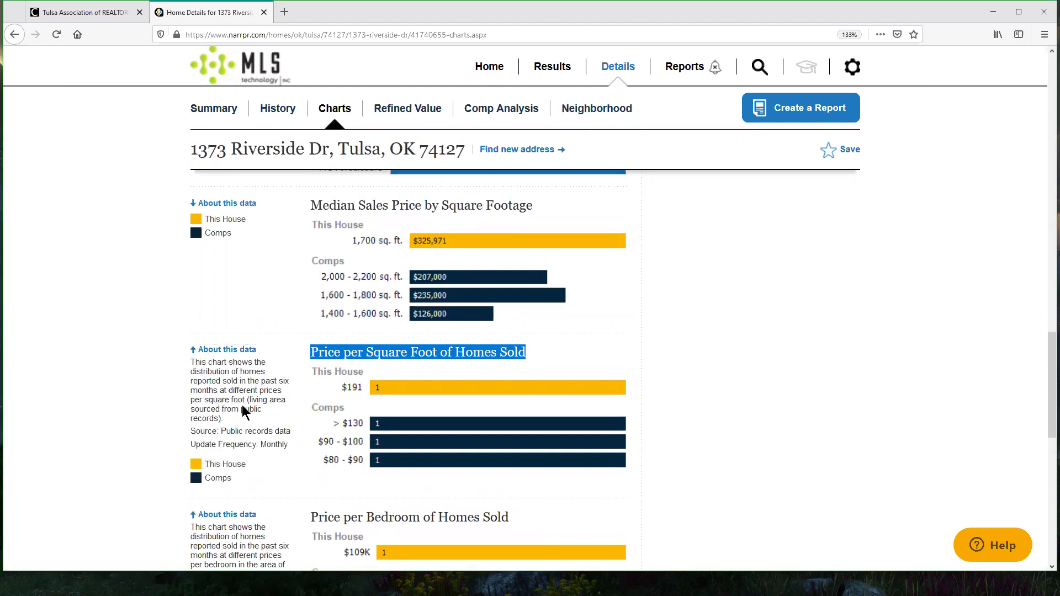
{"action": "left_click_drag", "start_coordinate": [188, 364], "coordinate": [280, 422]}
{"action": "left_click", "coordinate": [284, 432]}
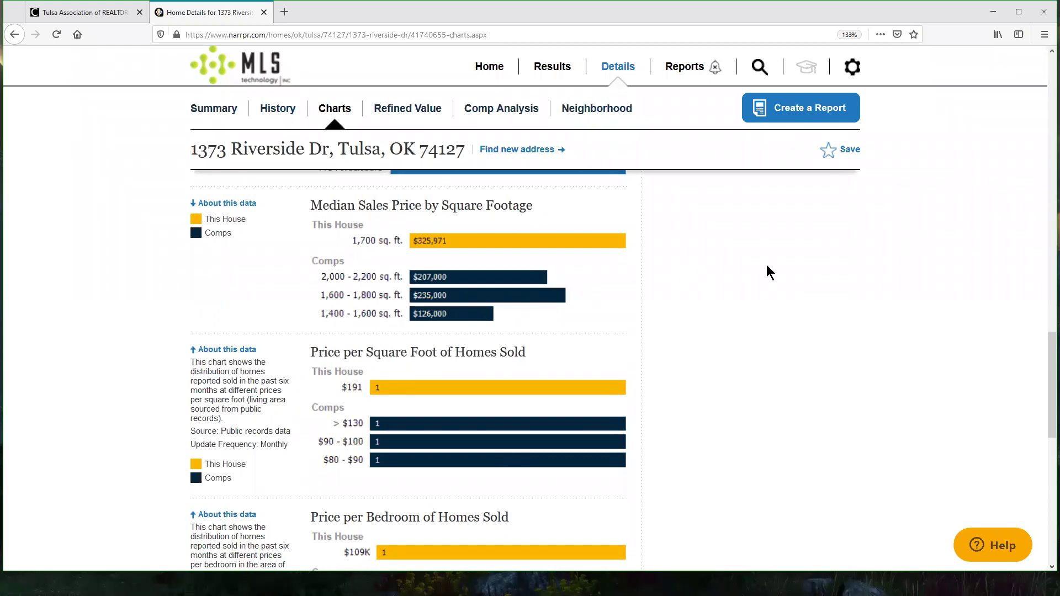
{"action": "scroll", "coordinate": [791, 398], "scroll_direction": "up", "scroll_amount": 15}
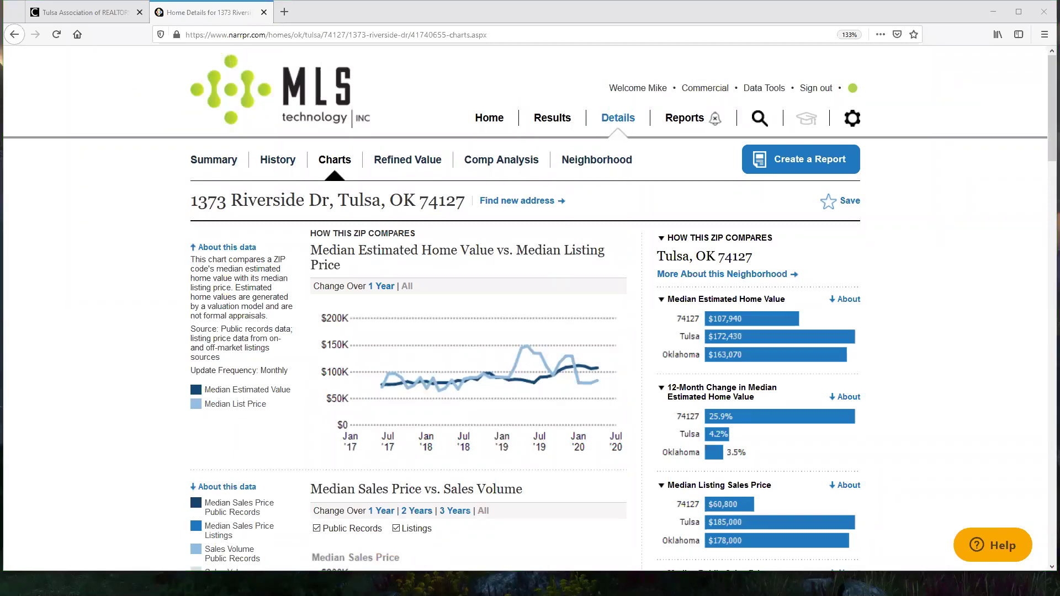
Step: Go back to the Summary tab and scroll to Home Facts showing 3 bedrooms and 3 total baths
{"action": "left_click", "coordinate": [218, 161]}
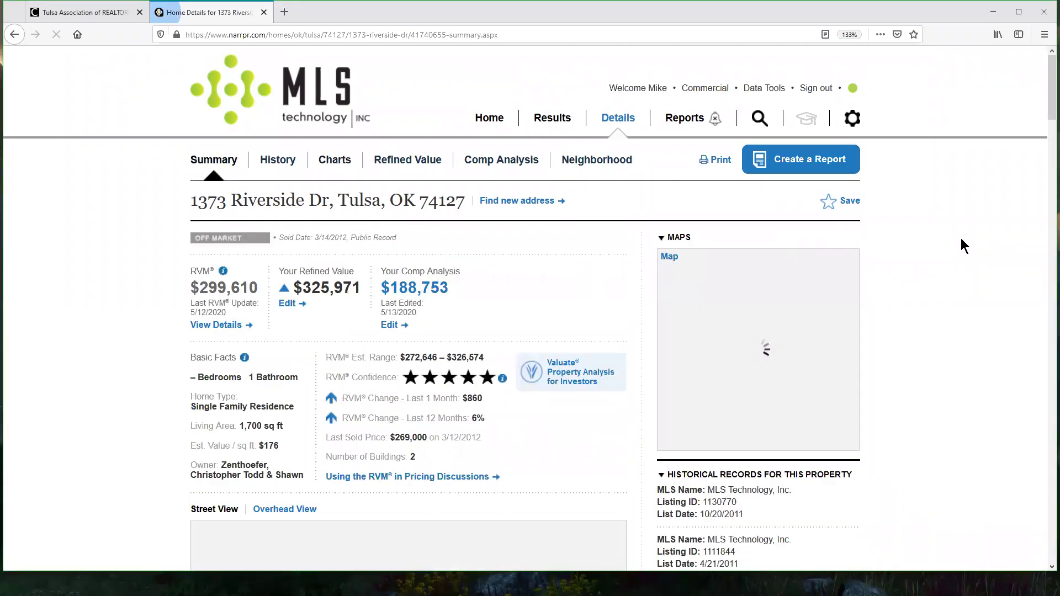
{"action": "scroll", "coordinate": [964, 246], "scroll_direction": "down", "scroll_amount": 15}
{"action": "scroll", "coordinate": [964, 242], "scroll_direction": "down", "scroll_amount": 10}
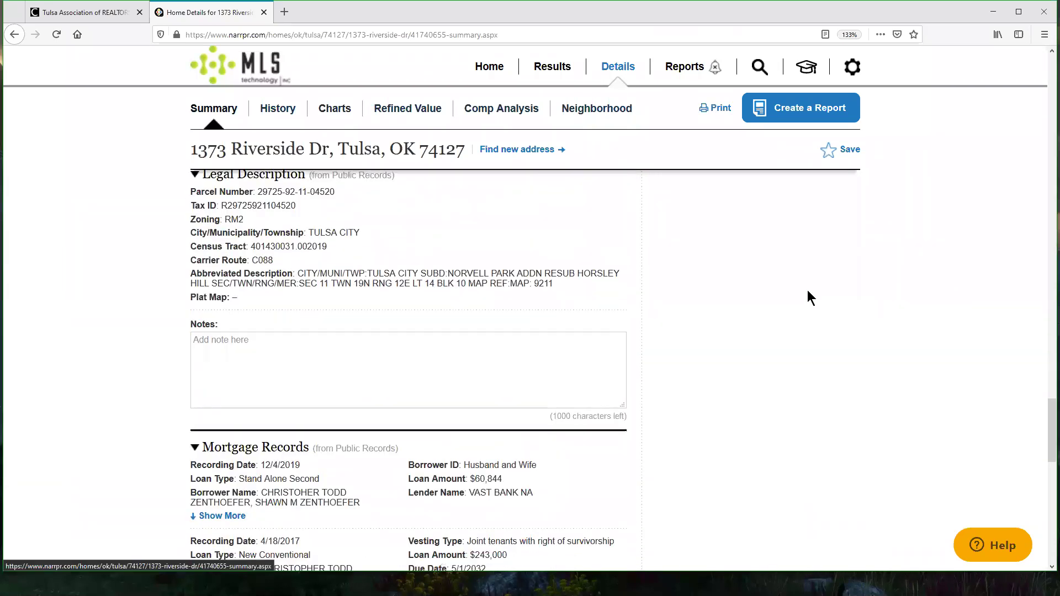
{"action": "scroll", "coordinate": [804, 290], "scroll_direction": "down", "scroll_amount": 5}
{"action": "scroll", "coordinate": [804, 290], "scroll_direction": "down", "scroll_amount": 5}
{"action": "scroll", "coordinate": [804, 301], "scroll_direction": "up", "scroll_amount": 10}
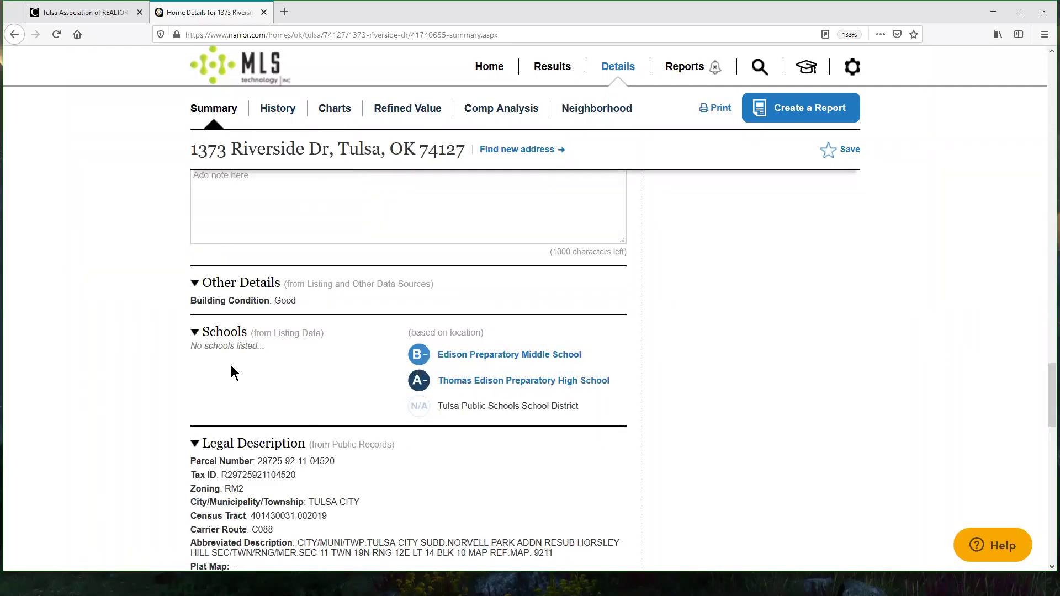
{"action": "scroll", "coordinate": [1018, 287], "scroll_direction": "up", "scroll_amount": 10}
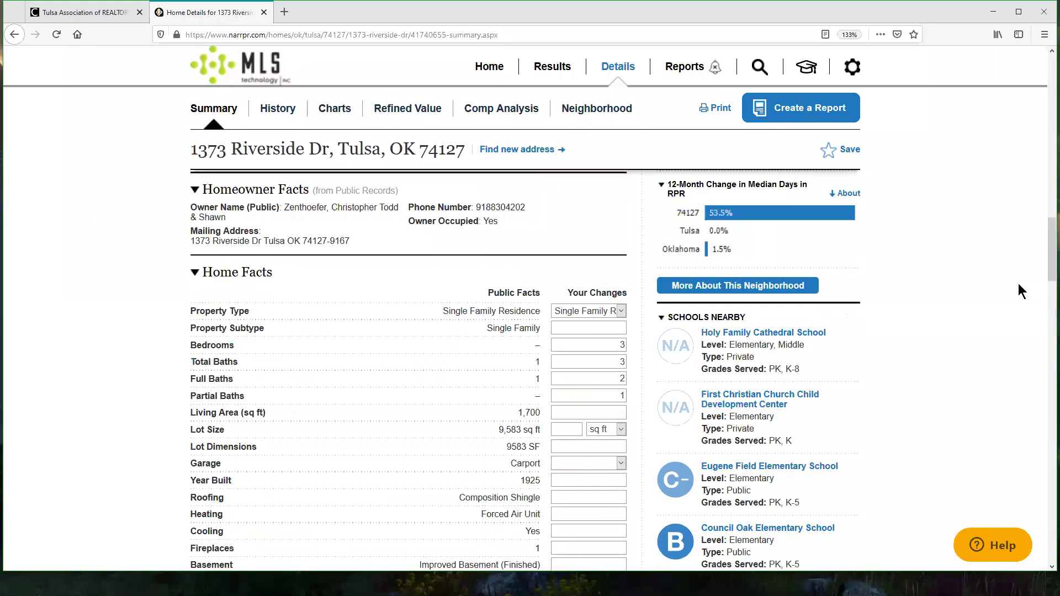
{"action": "scroll", "coordinate": [1017, 287], "scroll_direction": "down", "scroll_amount": 2}
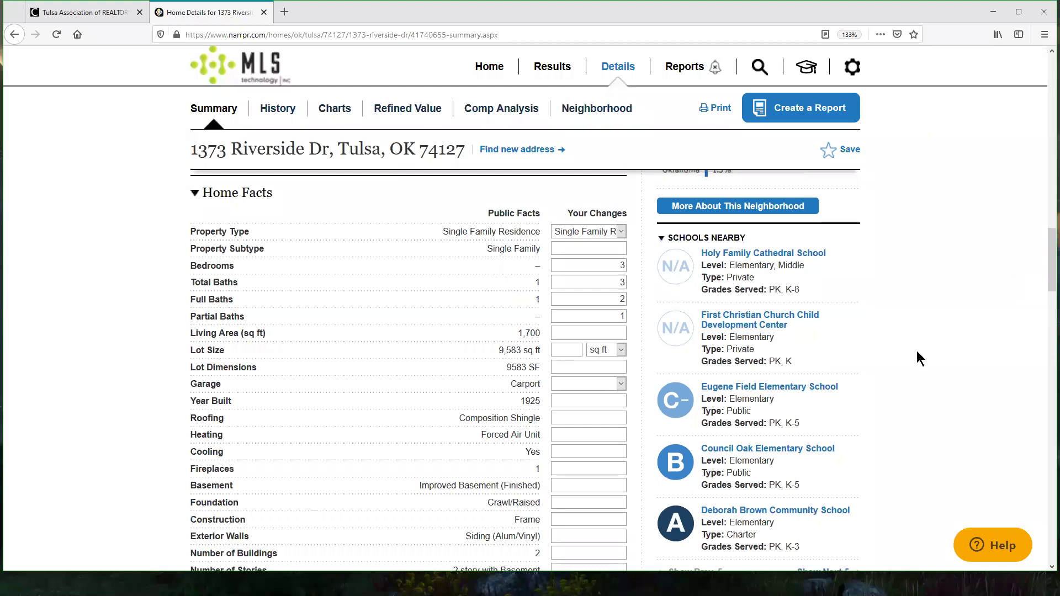
{"action": "scroll", "coordinate": [917, 351], "scroll_direction": "down", "scroll_amount": 3}
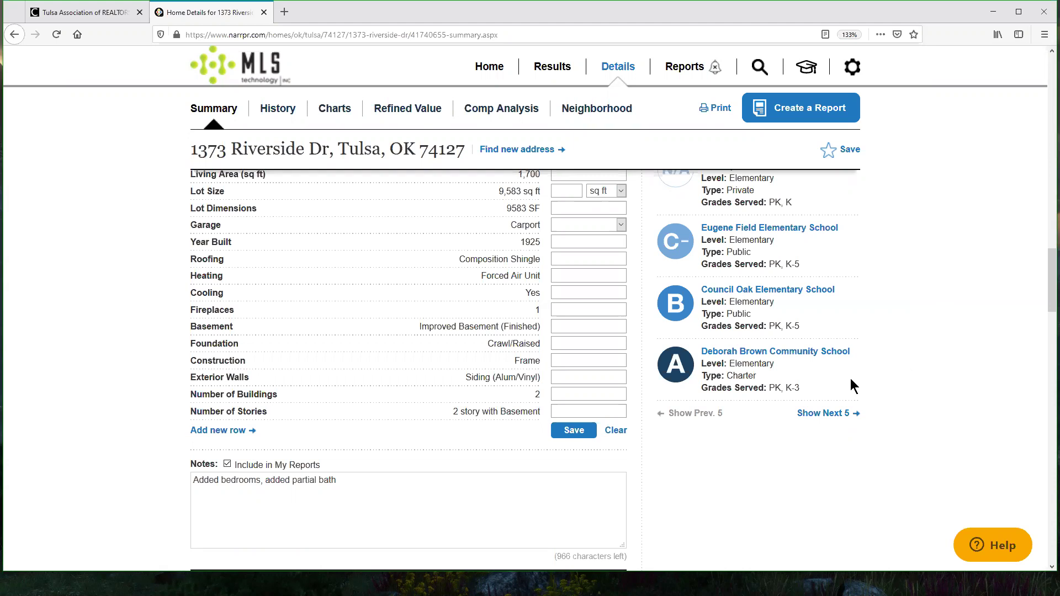
{"action": "left_click", "coordinate": [758, 354]}
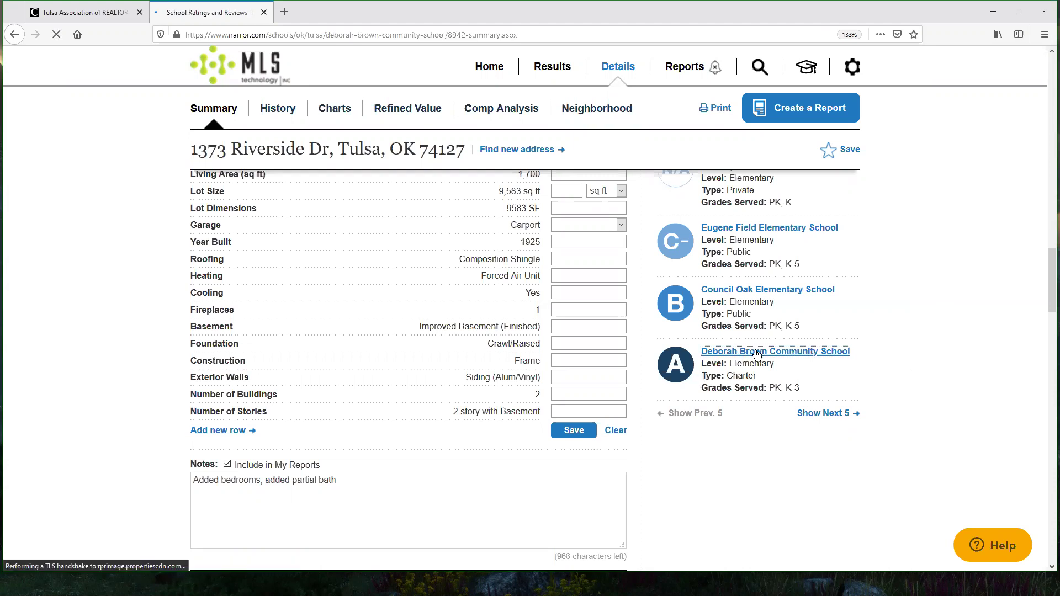
{"action": "scroll", "coordinate": [365, 353], "scroll_direction": "down", "scroll_amount": 4}
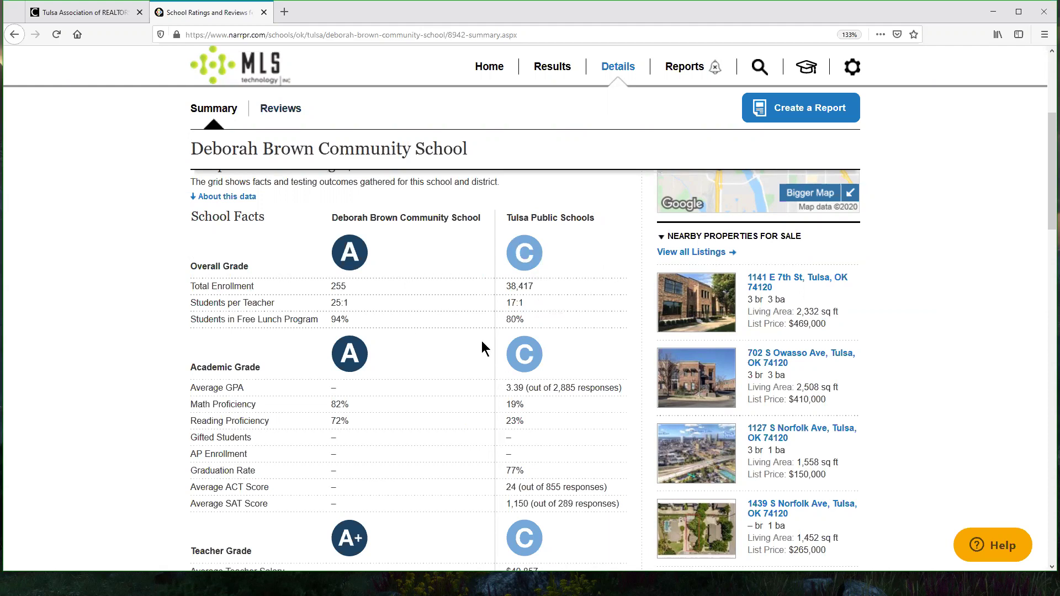
{"action": "scroll", "coordinate": [482, 340], "scroll_direction": "down", "scroll_amount": 3}
{"action": "scroll", "coordinate": [380, 310], "scroll_direction": "up", "scroll_amount": 6}
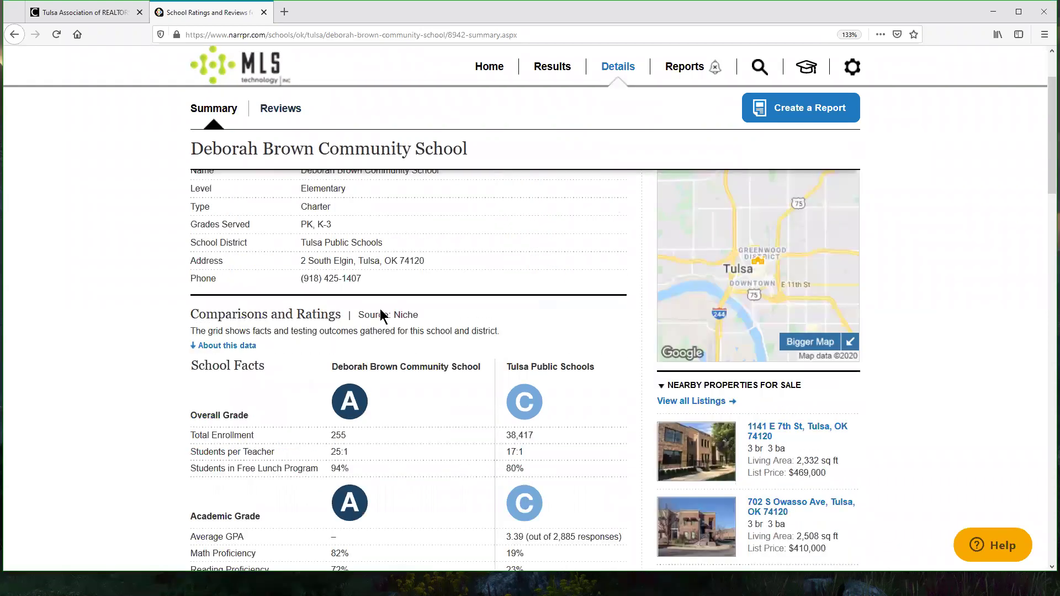
{"action": "scroll", "coordinate": [411, 336], "scroll_direction": "down", "scroll_amount": 3}
{"action": "scroll", "coordinate": [399, 315], "scroll_direction": "down", "scroll_amount": 8}
{"action": "scroll", "coordinate": [374, 317], "scroll_direction": "up", "scroll_amount": 2}
{"action": "left_click", "coordinate": [237, 289]}
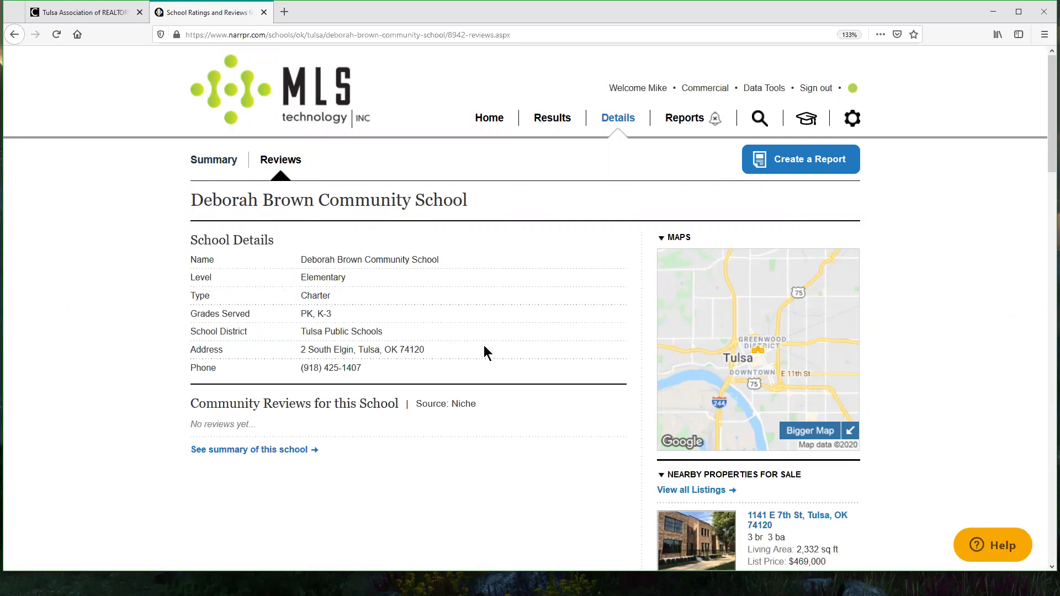
{"action": "left_click", "coordinate": [15, 35]}
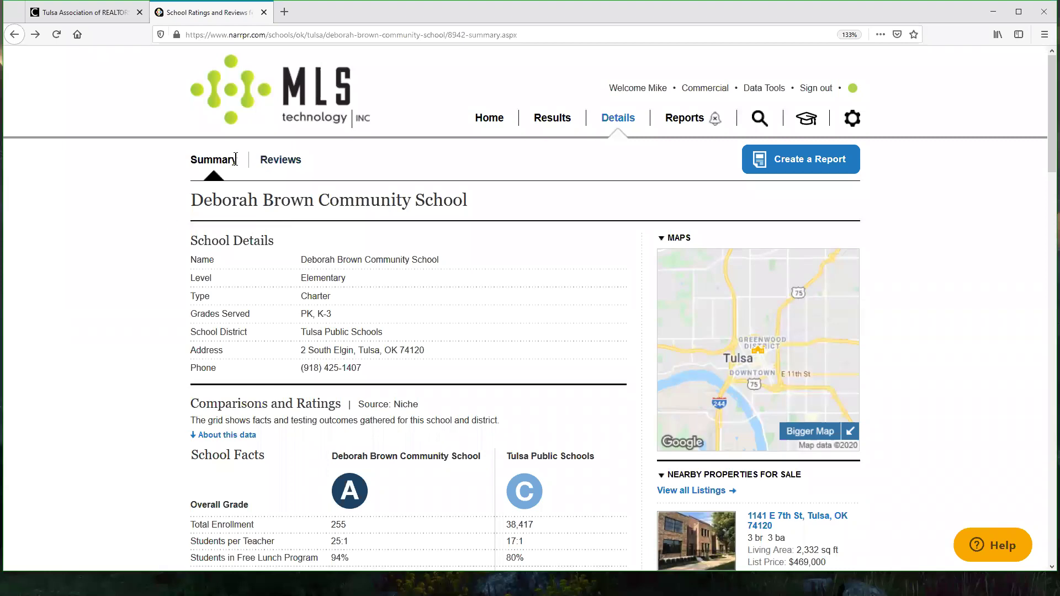
{"action": "left_click", "coordinate": [13, 35]}
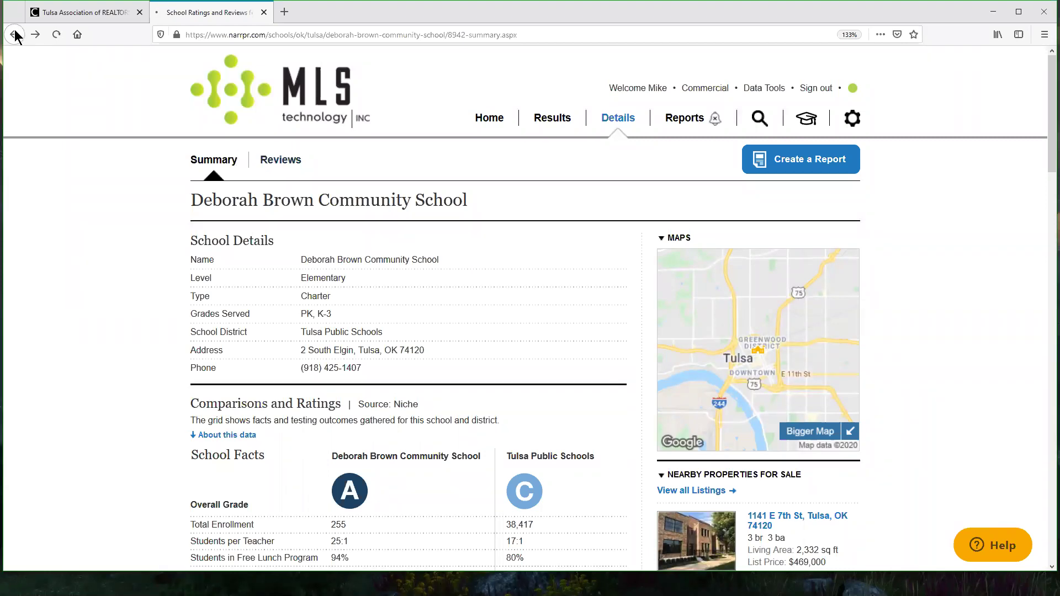
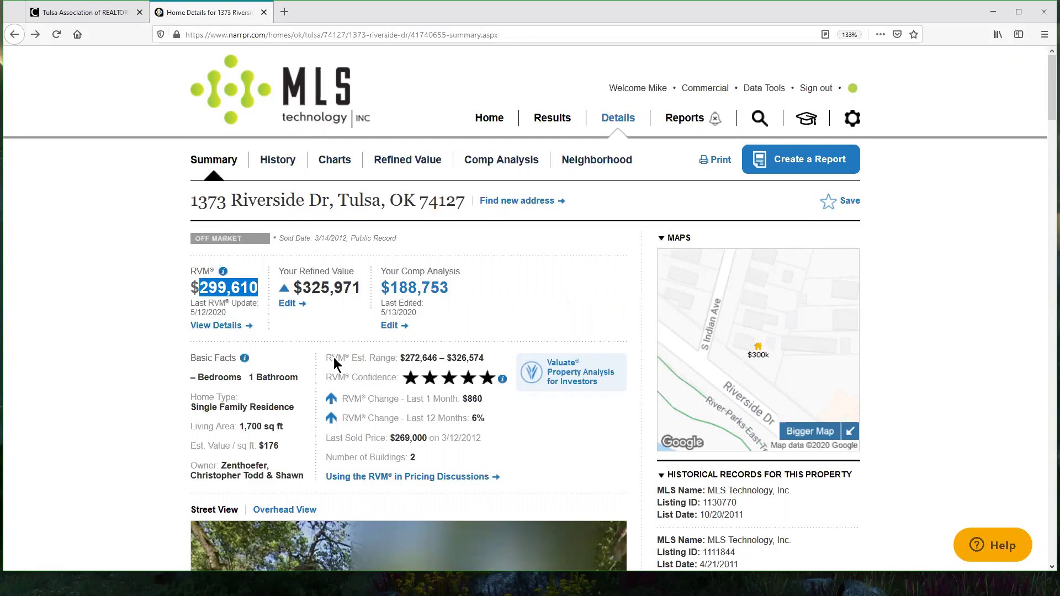
Step: Highlight the $299,610 RVM value and its $272,646–$326,574 range, then bring up the RVM slide
{"action": "left_click_drag", "start_coordinate": [327, 360], "coordinate": [399, 360]}
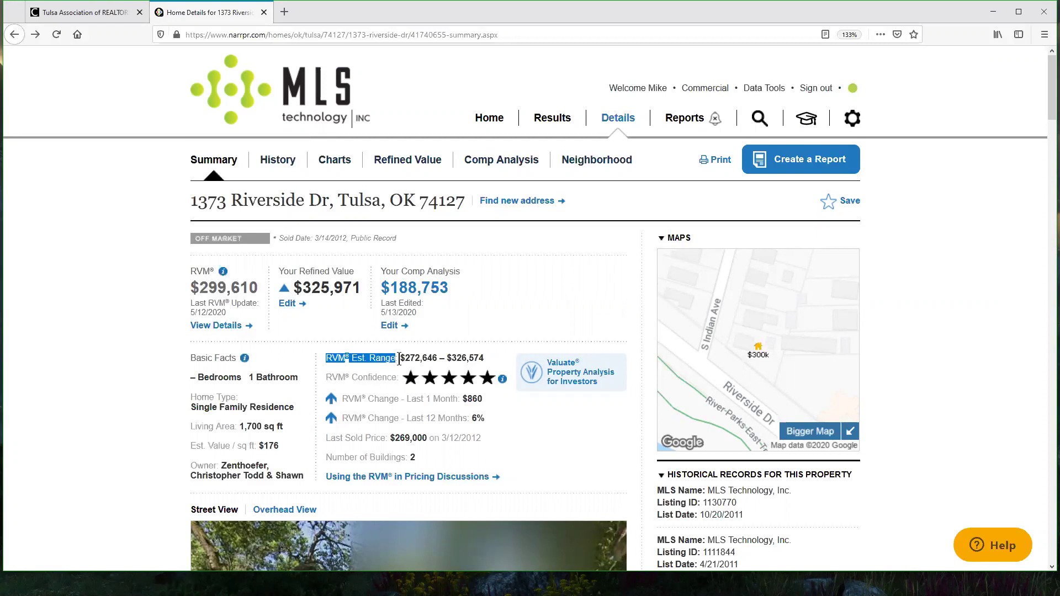
{"action": "double_click", "coordinate": [255, 290]}
{"action": "left_click_drag", "start_coordinate": [431, 358], "coordinate": [438, 358]}
{"action": "left_click_drag", "start_coordinate": [250, 291], "coordinate": [260, 298]}
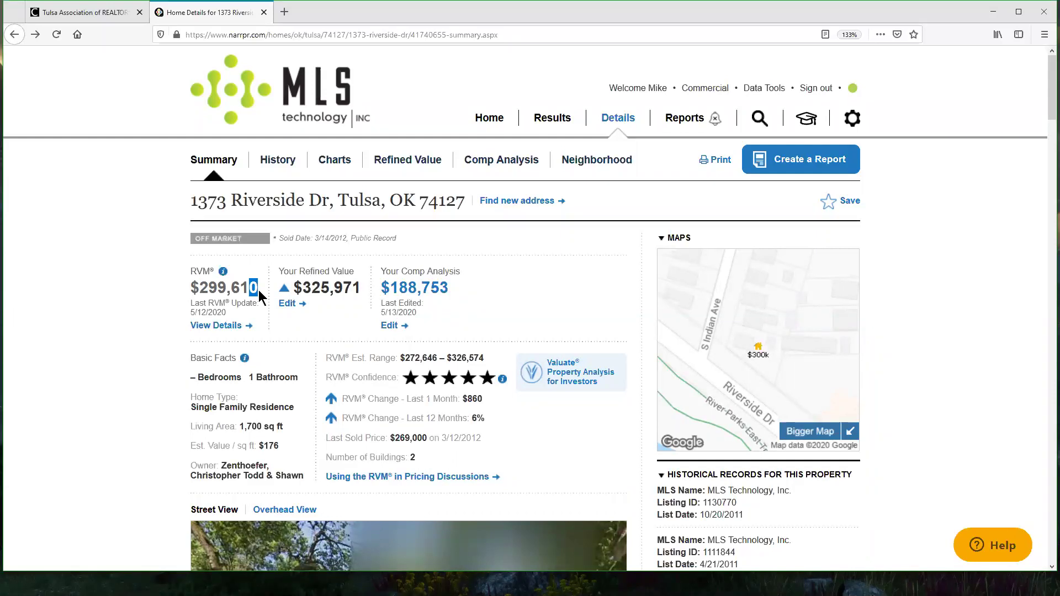
{"action": "left_click", "coordinate": [392, 358]}
{"action": "left_click_drag", "start_coordinate": [405, 358], "coordinate": [484, 360]}
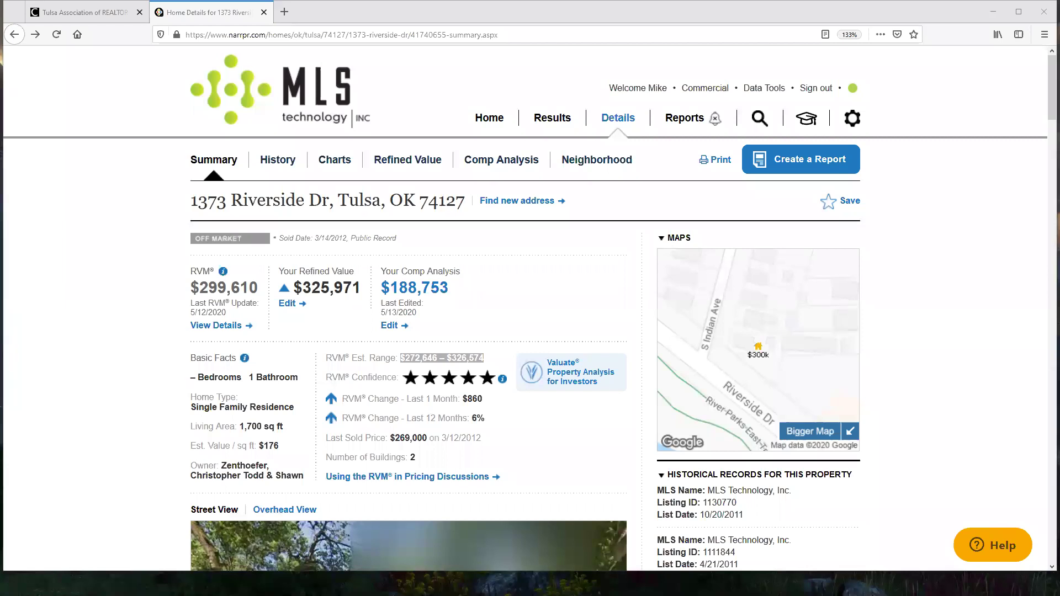
{"action": "key", "text": "alt+Tab"}
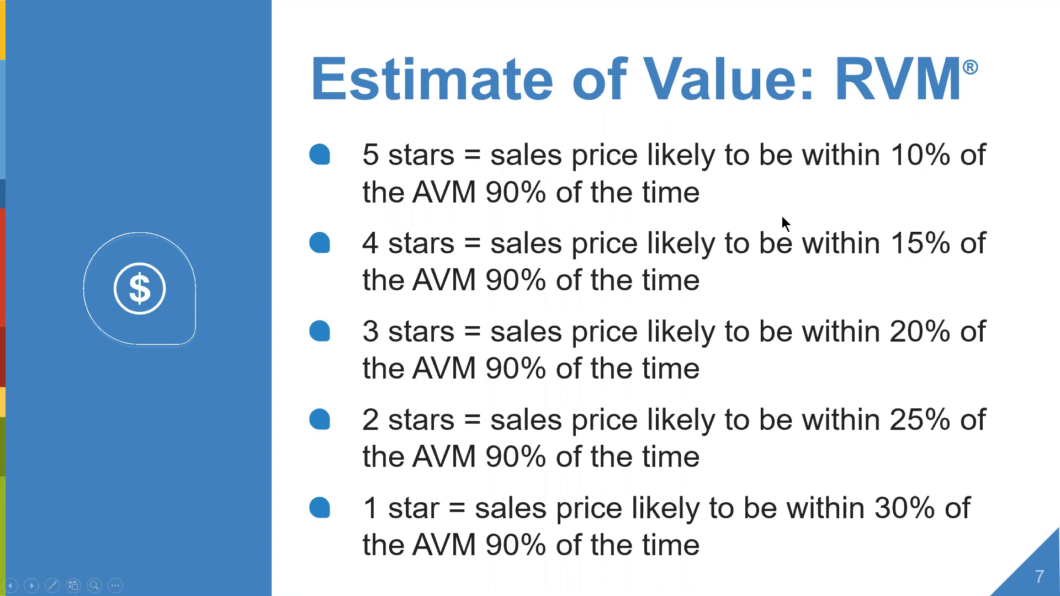
Step: Switch from the RVM star-ratings slide back to the Tulsa property summary in Firefox
{"action": "key", "text": "alt+Tab"}
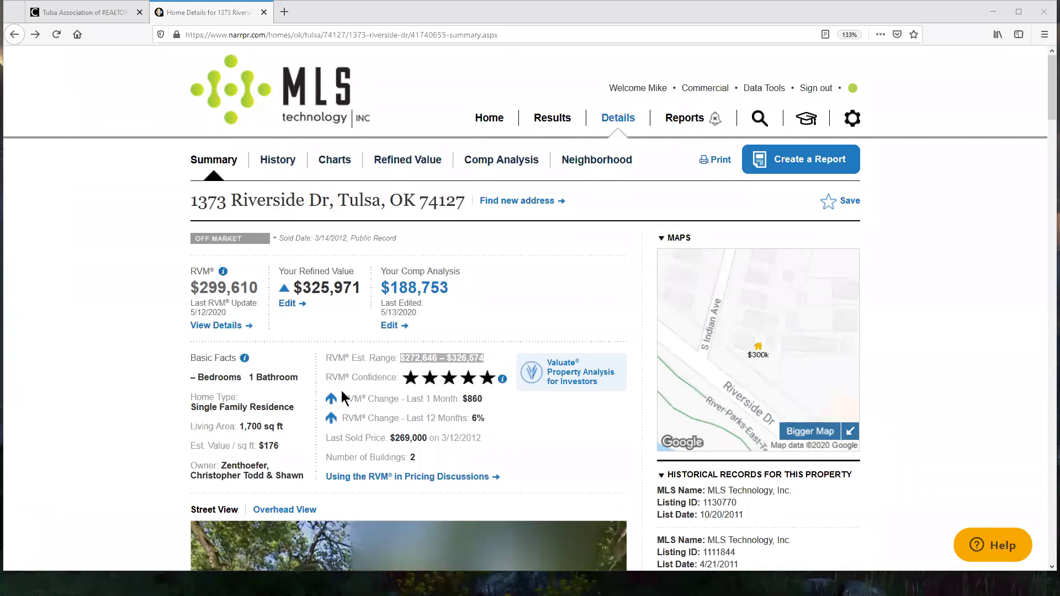
Step: Highlight the $299,610 RVM value, then return to RPR's Home search page
{"action": "left_click_drag", "start_coordinate": [209, 286], "coordinate": [255, 293]}
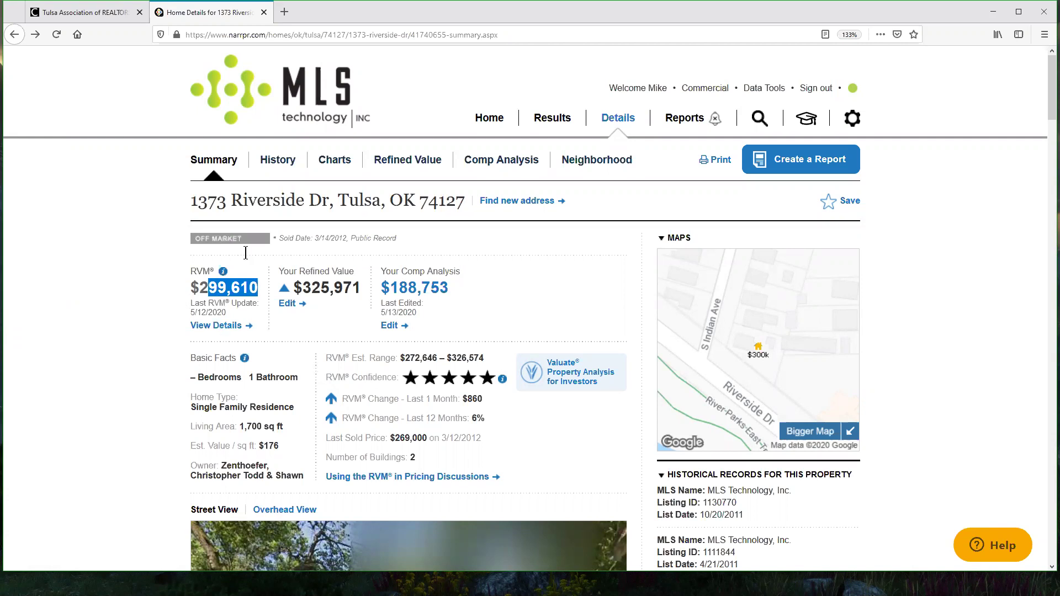
{"action": "left_click", "coordinate": [485, 124]}
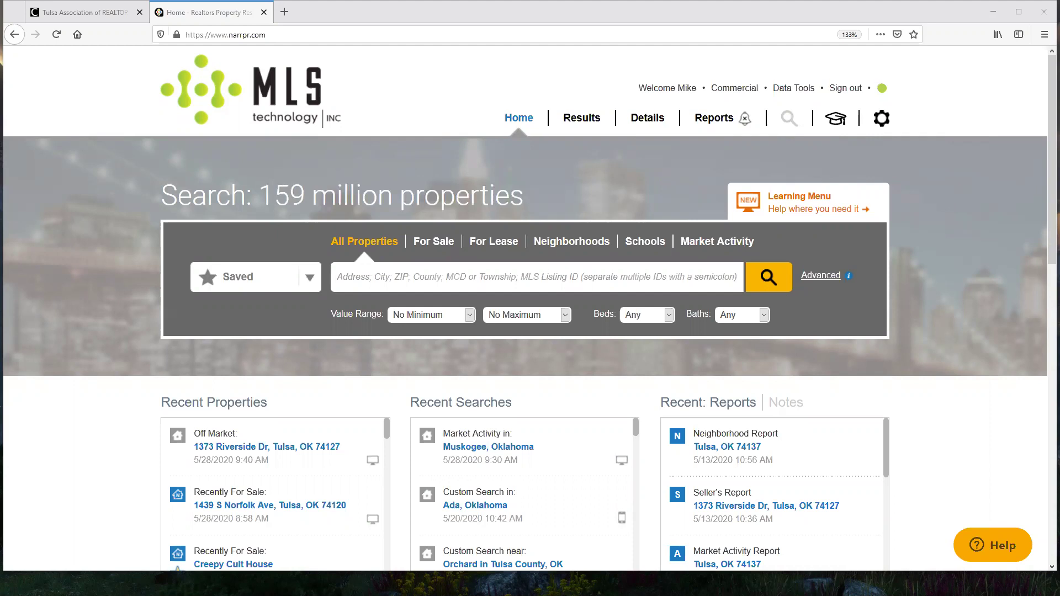
Step: Search all properties for ZIP 74115 using the 'Tulsa, OK 74115' suggestion
{"action": "left_click", "coordinate": [454, 285]}
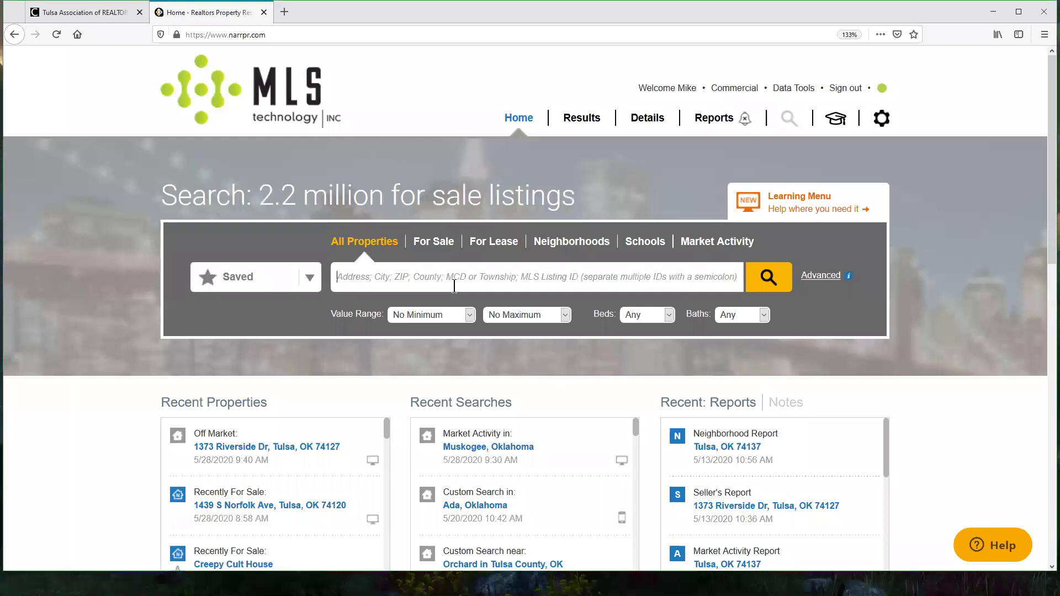
{"action": "type", "text": "7"}
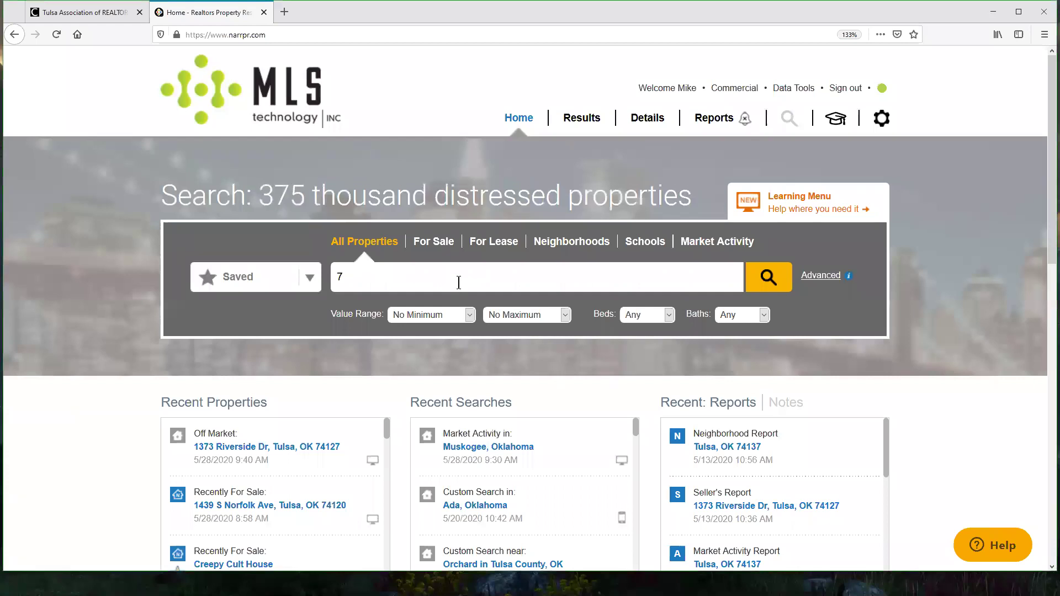
{"action": "type", "text": "4115"}
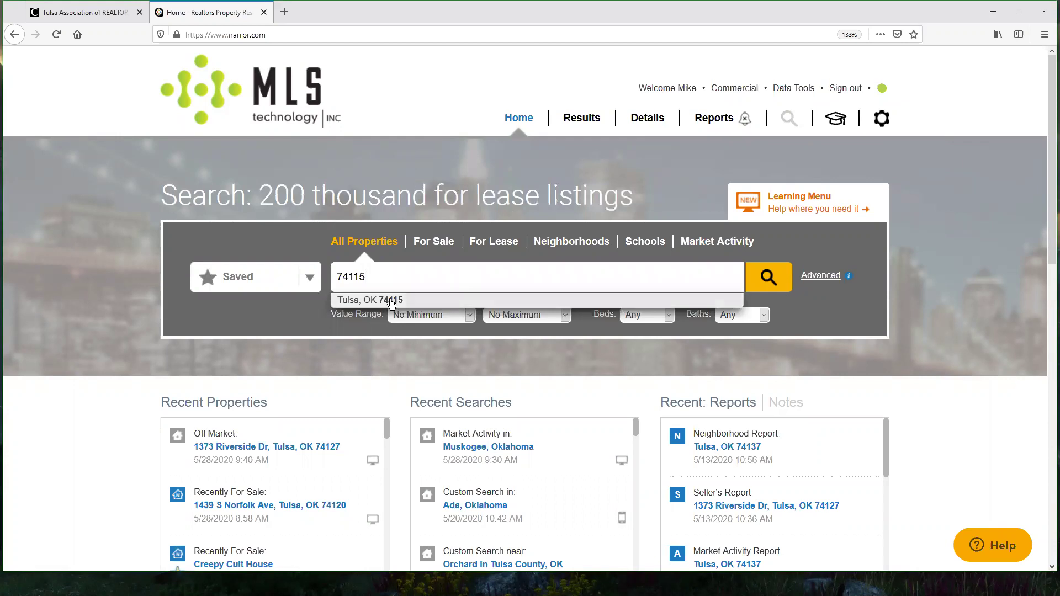
{"action": "left_click", "coordinate": [390, 299]}
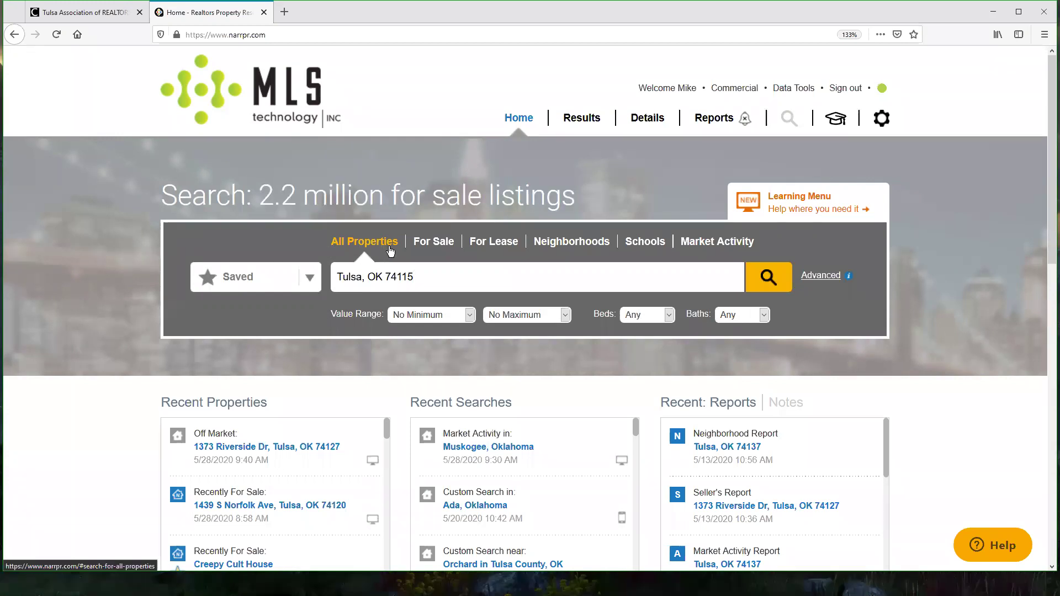
{"action": "left_click", "coordinate": [769, 277]}
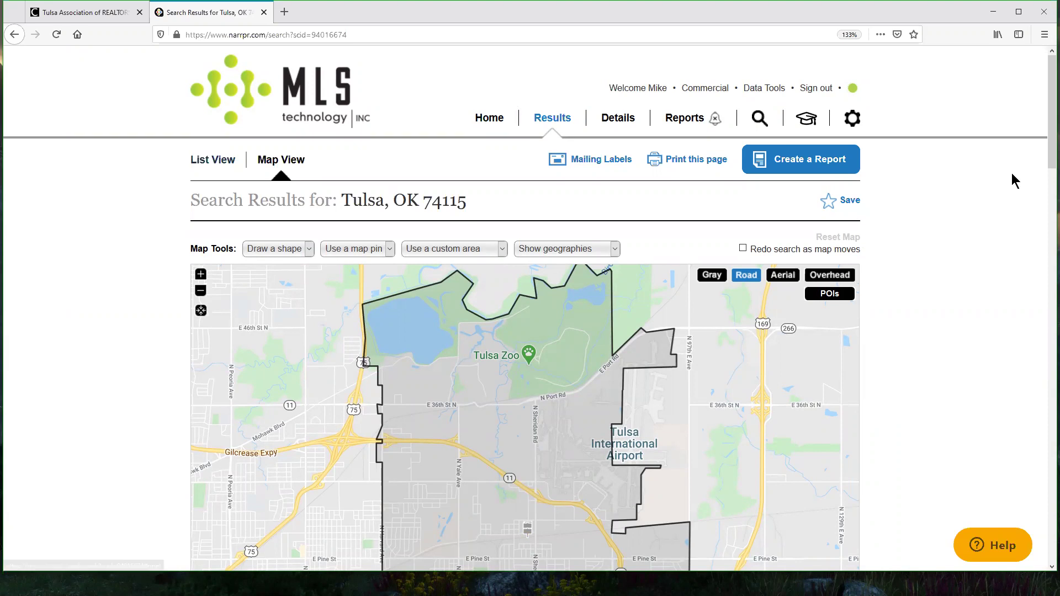
Step: Switch the Tulsa 74115 results to List View and browse the 10,180 listings
{"action": "left_click_drag", "start_coordinate": [1044, 132], "coordinate": [1043, 150]}
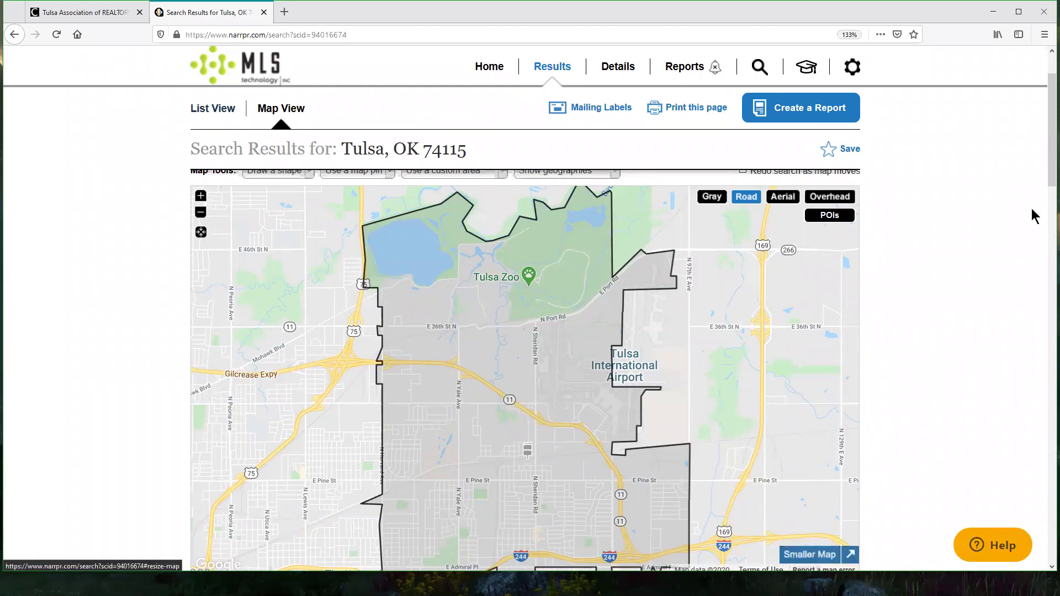
{"action": "scroll", "coordinate": [1046, 189], "scroll_direction": "down", "scroll_amount": 2}
{"action": "left_click", "coordinate": [826, 488]}
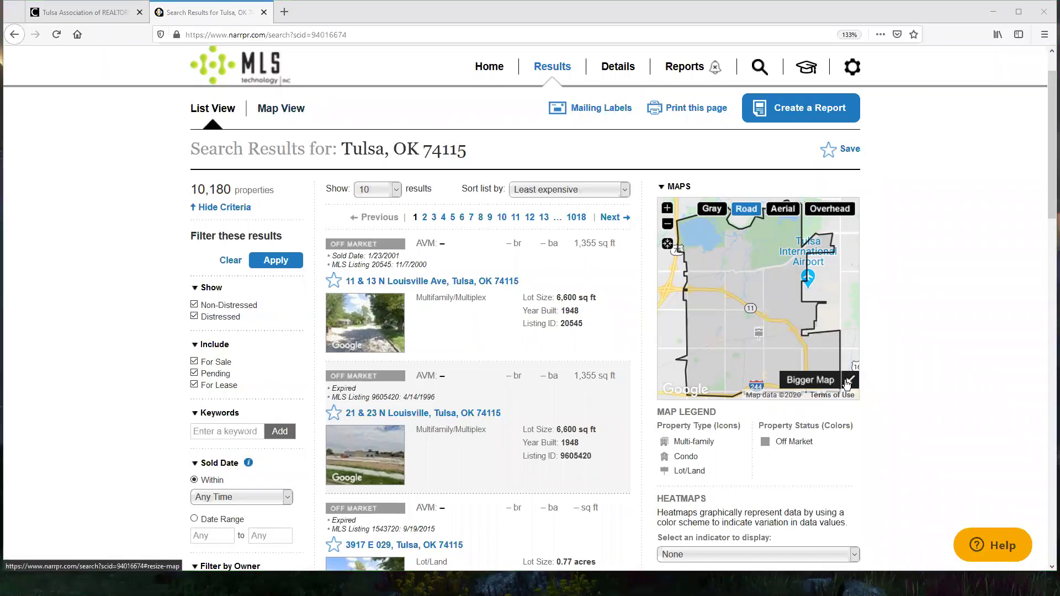
{"action": "scroll", "coordinate": [900, 323], "scroll_direction": "down", "scroll_amount": 3}
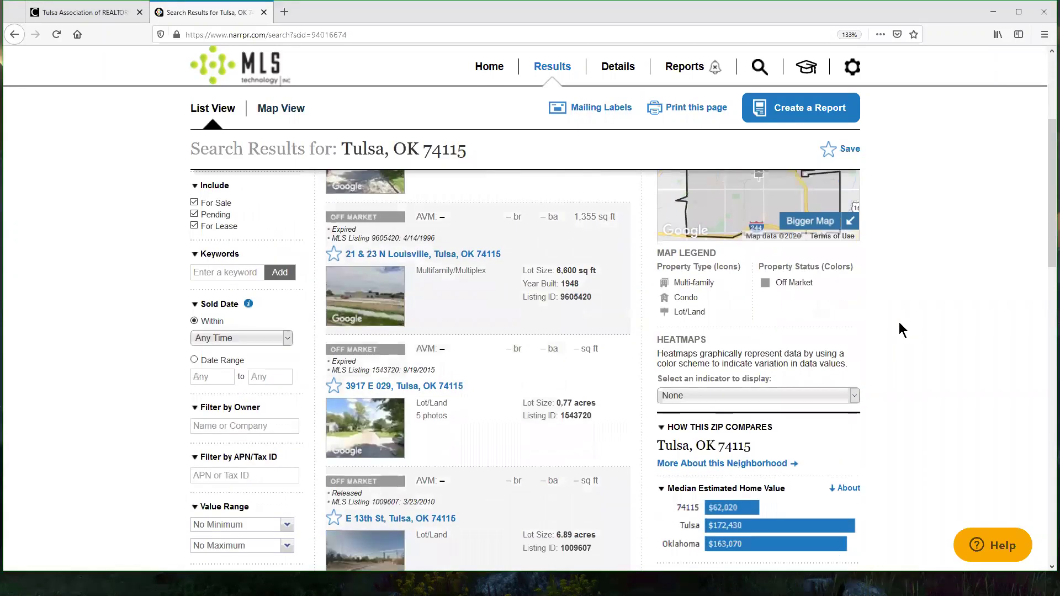
{"action": "scroll", "coordinate": [900, 322], "scroll_direction": "down", "scroll_amount": 9}
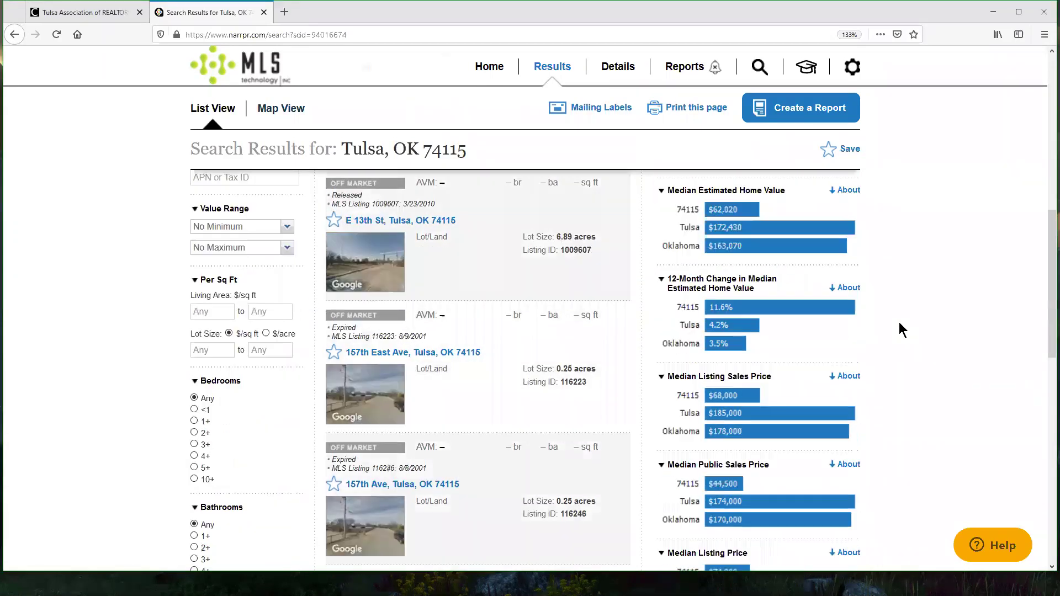
{"action": "scroll", "coordinate": [899, 330], "scroll_direction": "down", "scroll_amount": 6}
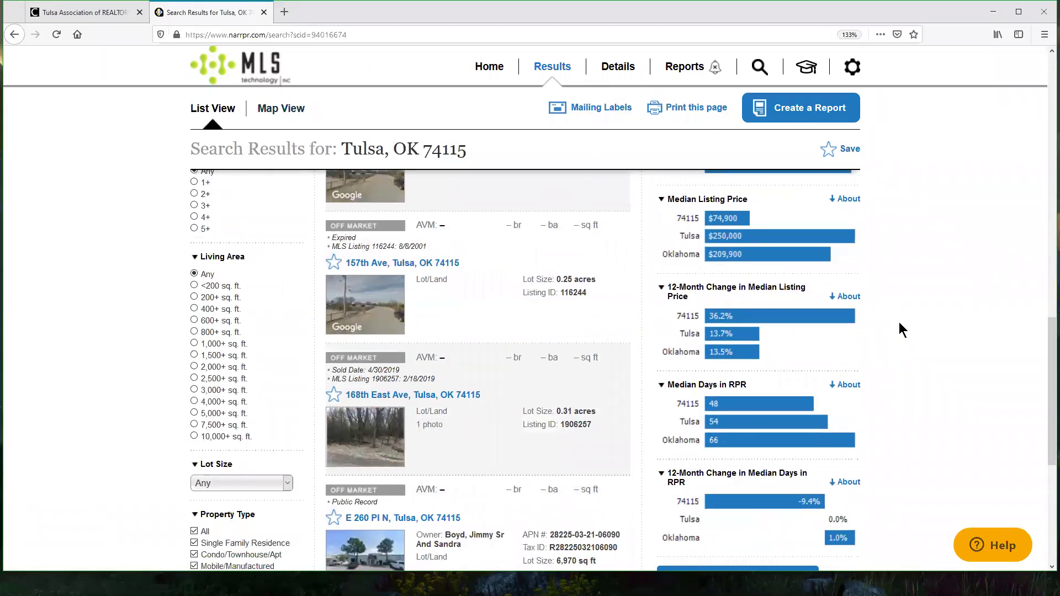
{"action": "scroll", "coordinate": [900, 331], "scroll_direction": "down", "scroll_amount": 3}
{"action": "scroll", "coordinate": [899, 323], "scroll_direction": "up", "scroll_amount": 18}
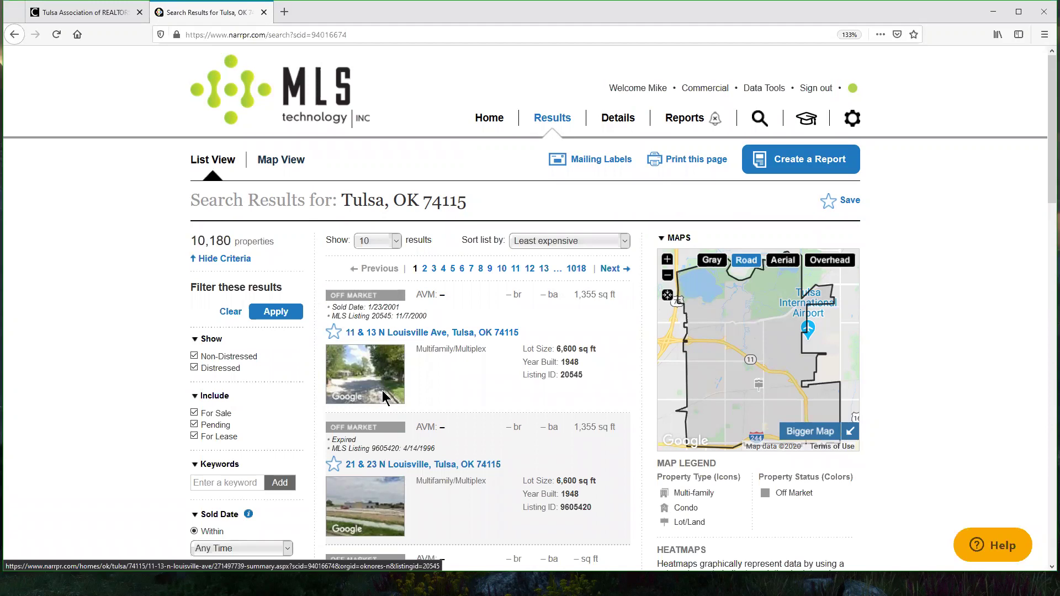
{"action": "left_click", "coordinate": [485, 126]}
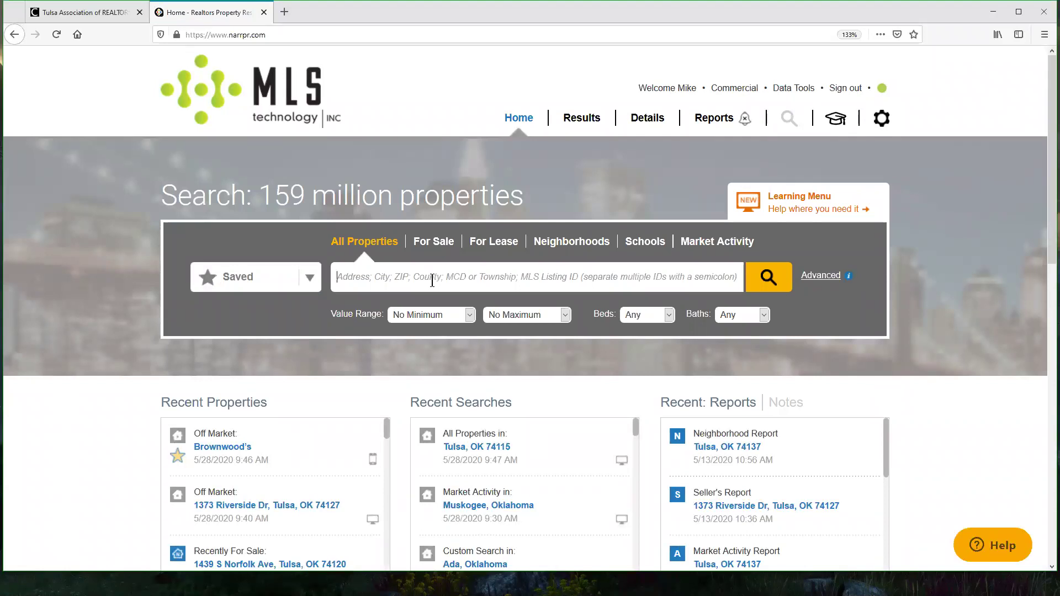
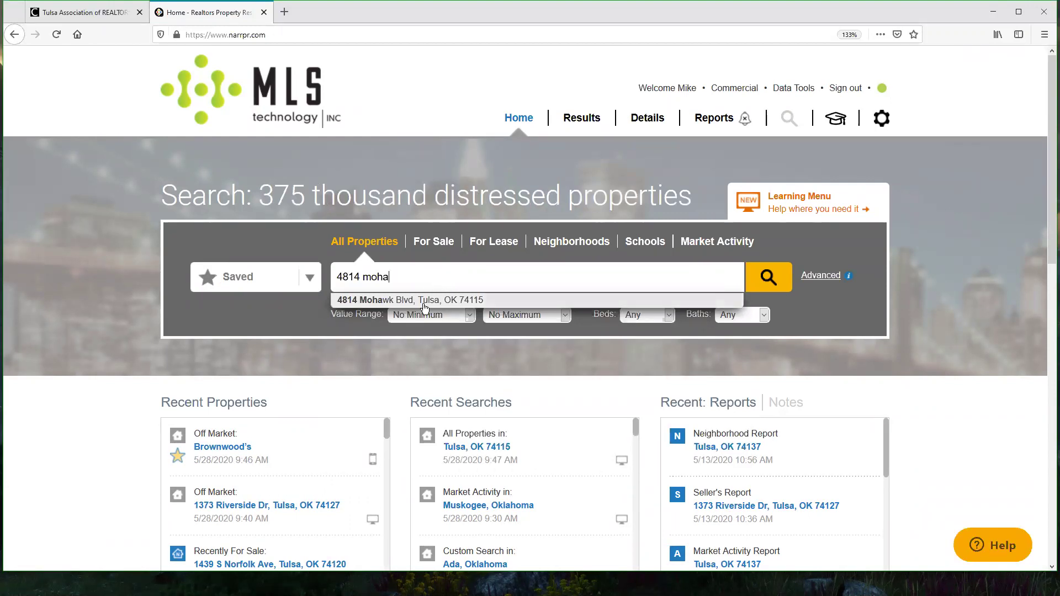
{"action": "left_click", "coordinate": [423, 301]}
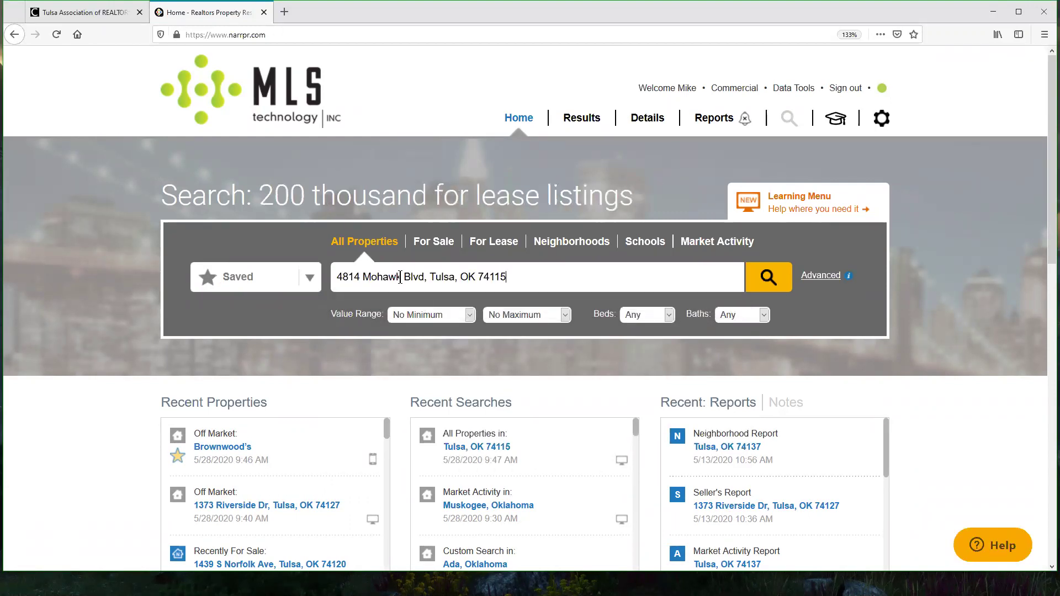
{"action": "left_click", "coordinate": [768, 279]}
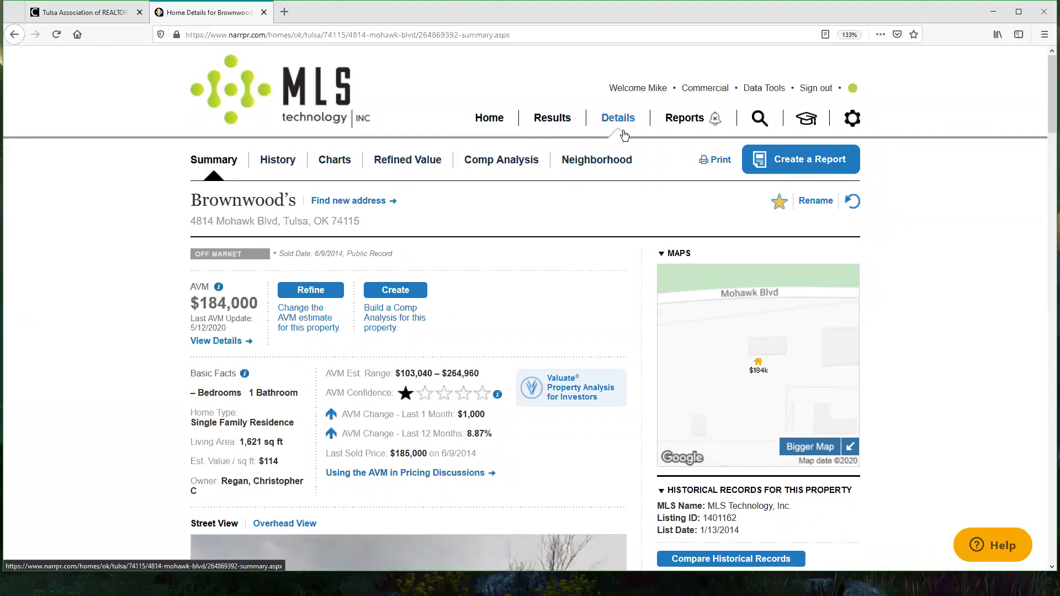
Step: Highlight Brownwood's $184,000 AVM and AVM Confidence, then open the Refine value page
{"action": "left_click_drag", "start_coordinate": [188, 285], "coordinate": [224, 293]}
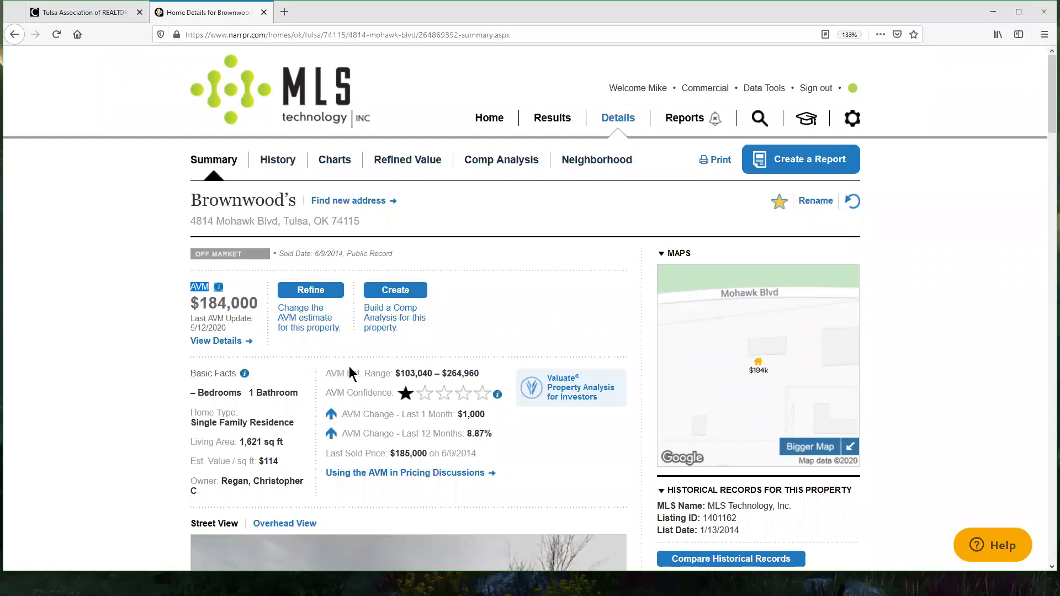
{"action": "left_click_drag", "start_coordinate": [326, 375], "coordinate": [354, 374]}
{"action": "left_click", "coordinate": [523, 316]}
{"action": "left_click_drag", "start_coordinate": [326, 393], "coordinate": [442, 394]}
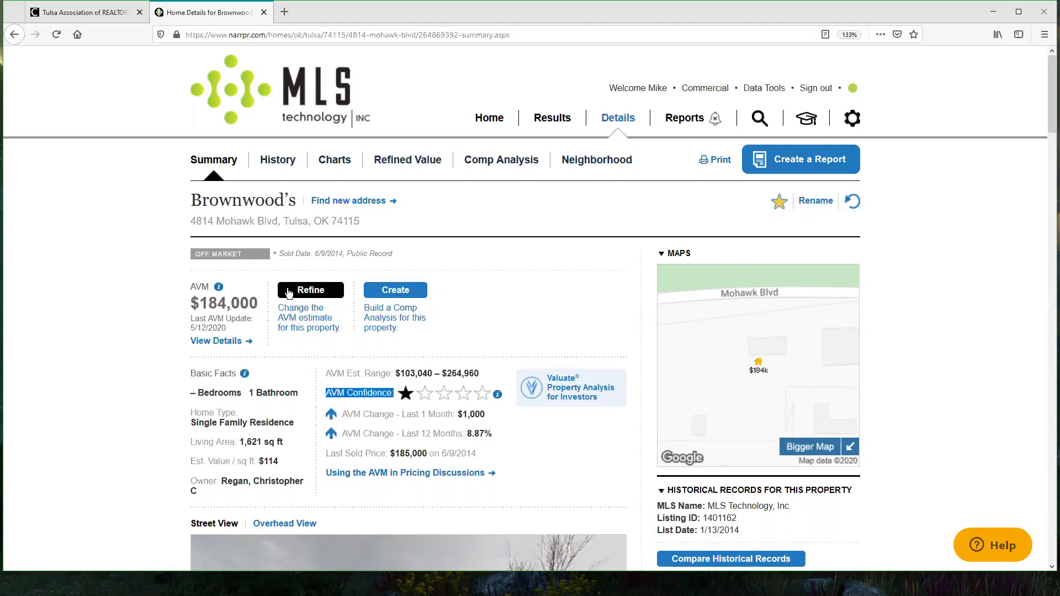
{"action": "left_click_drag", "start_coordinate": [211, 288], "coordinate": [248, 284]}
{"action": "left_click", "coordinate": [309, 294]}
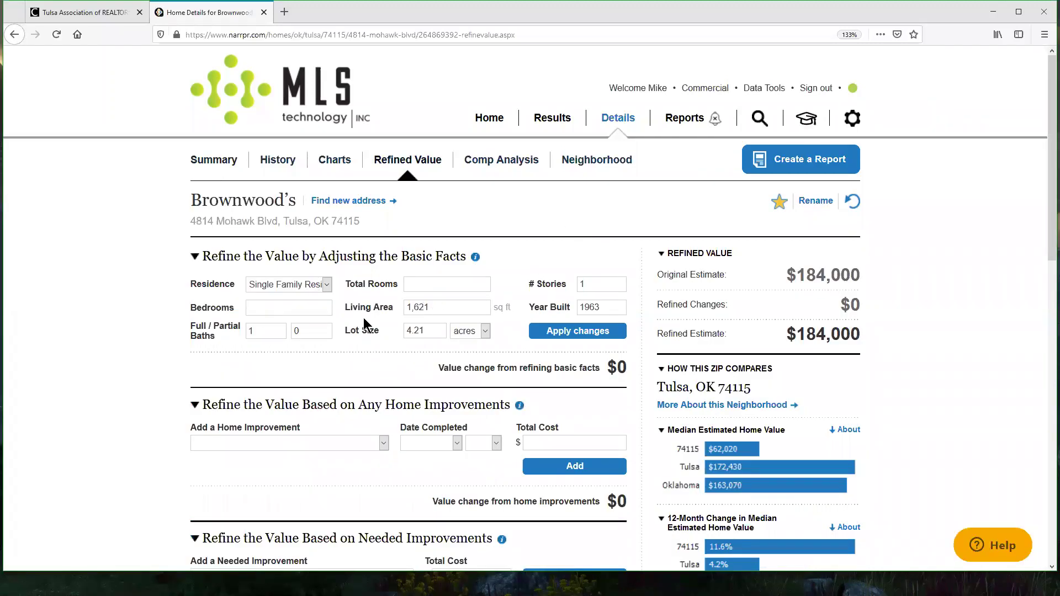
Step: Enter 3 bedrooms and 1 partial bath in the basic facts and apply them
{"action": "left_click", "coordinate": [328, 313]}
{"action": "type", "text": "3"}
{"action": "double_click", "coordinate": [296, 330]}
{"action": "type", "text": "1"}
{"action": "double_click", "coordinate": [453, 307]}
{"action": "left_click", "coordinate": [467, 312]}
{"action": "double_click", "coordinate": [434, 330]}
{"action": "scroll", "coordinate": [946, 275], "scroll_direction": "down", "scroll_amount": 2}
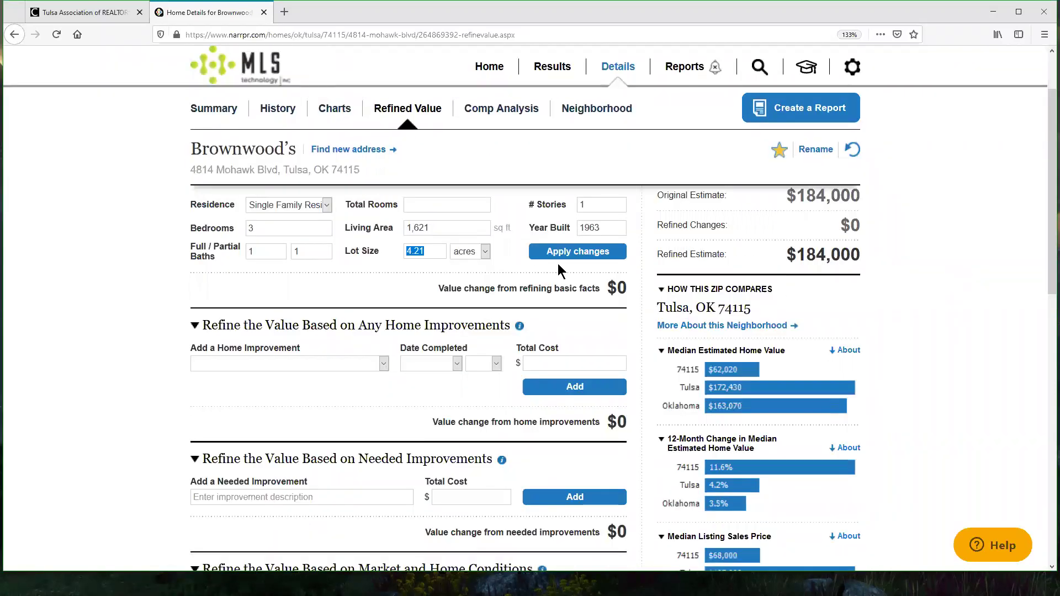
{"action": "left_click", "coordinate": [607, 203]}
{"action": "left_click", "coordinate": [615, 226]}
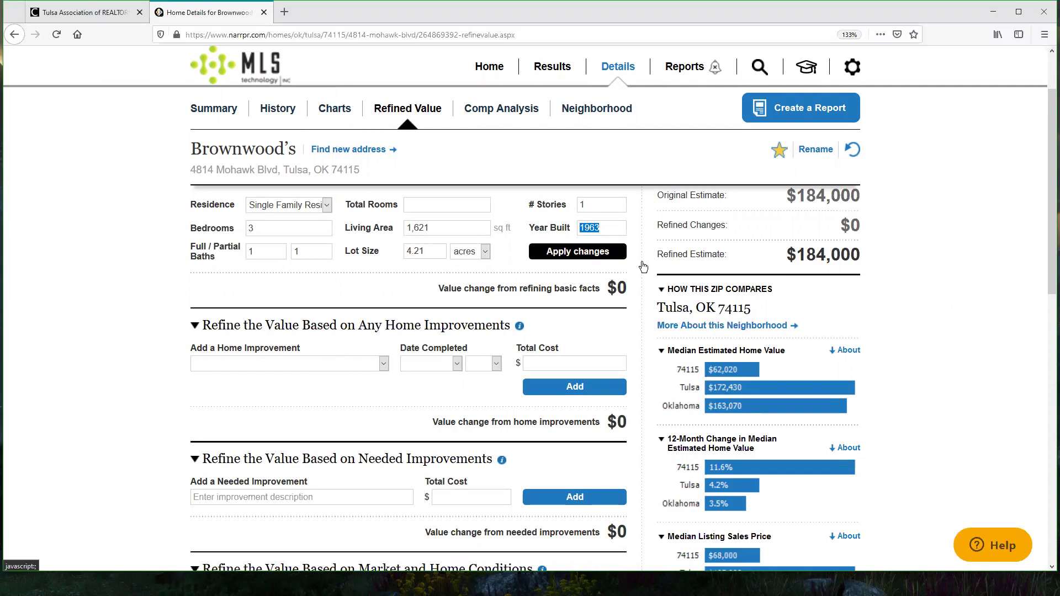
{"action": "left_click", "coordinate": [587, 253]}
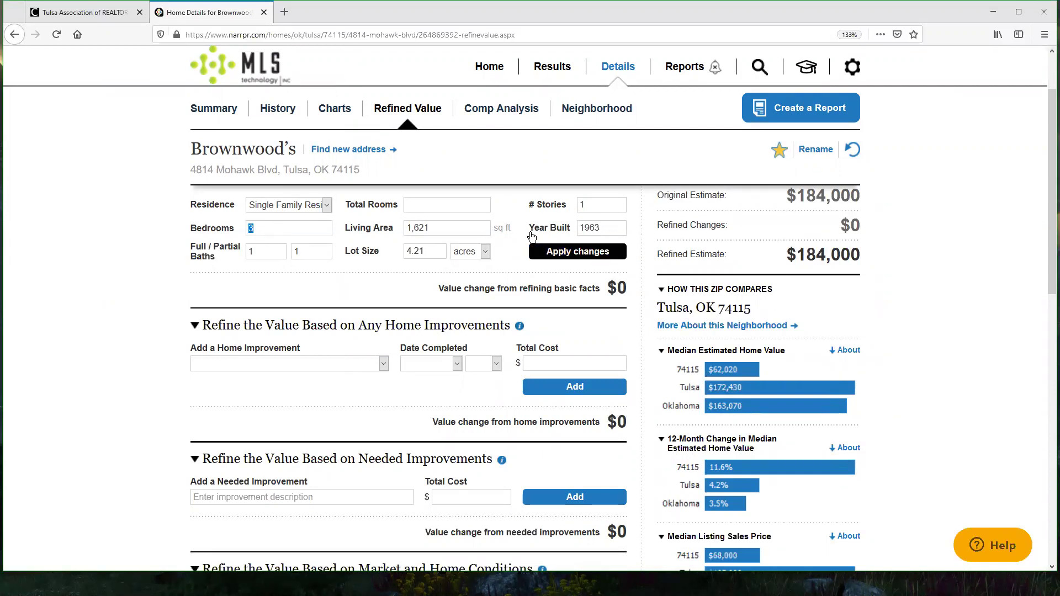
Step: Highlight the resulting $9,234 value change
{"action": "left_click_drag", "start_coordinate": [582, 291], "coordinate": [419, 291]}
{"action": "left_click", "coordinate": [419, 291]}
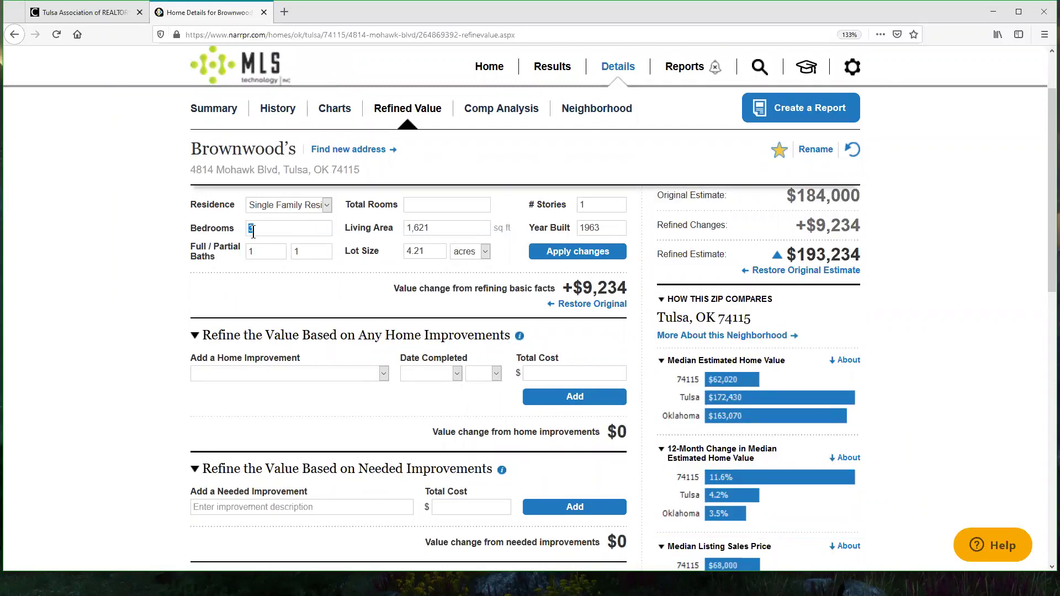
{"action": "left_click_drag", "start_coordinate": [584, 289], "coordinate": [640, 293]}
{"action": "left_click", "coordinate": [636, 288]}
Step: Try the estimate without the partial bath, then restore 1 partial bath for $193,234
{"action": "left_click", "coordinate": [309, 252]}
{"action": "key", "text": "BackSpace"}
{"action": "left_click", "coordinate": [578, 253]}
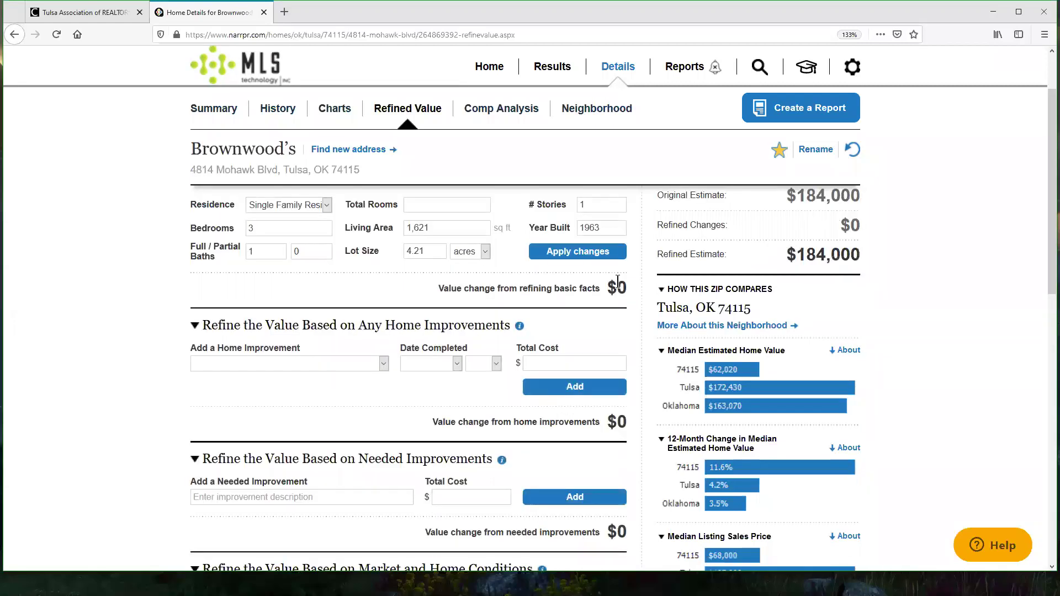
{"action": "double_click", "coordinate": [316, 251]}
{"action": "type", "text": "1"}
{"action": "left_click", "coordinate": [577, 252]}
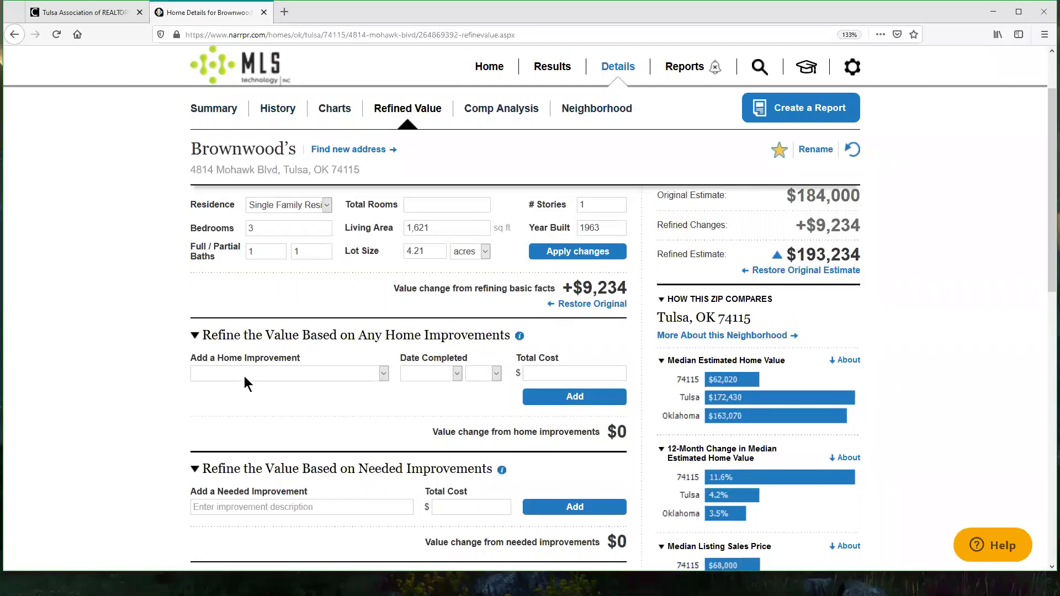
{"action": "scroll", "coordinate": [371, 379], "scroll_direction": "down", "scroll_amount": 1}
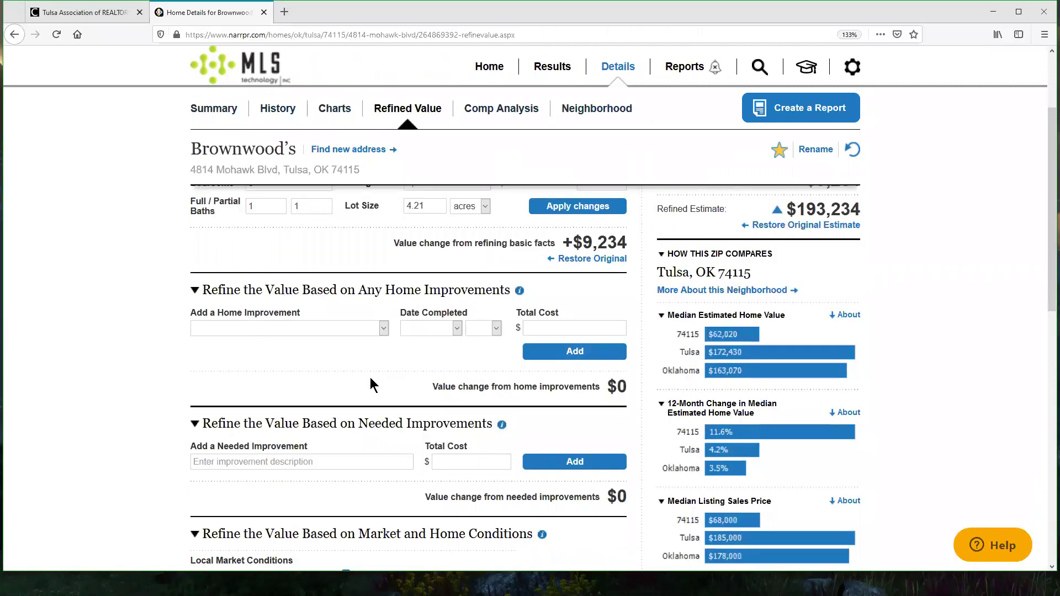
{"action": "scroll", "coordinate": [370, 380], "scroll_direction": "down", "scroll_amount": 2}
{"action": "scroll", "coordinate": [395, 303], "scroll_direction": "up", "scroll_amount": 1}
Step: Add a Major Kitchen Remodel (Upscale) completed May 2010 with a $10,000 total cost
{"action": "left_click", "coordinate": [376, 294]}
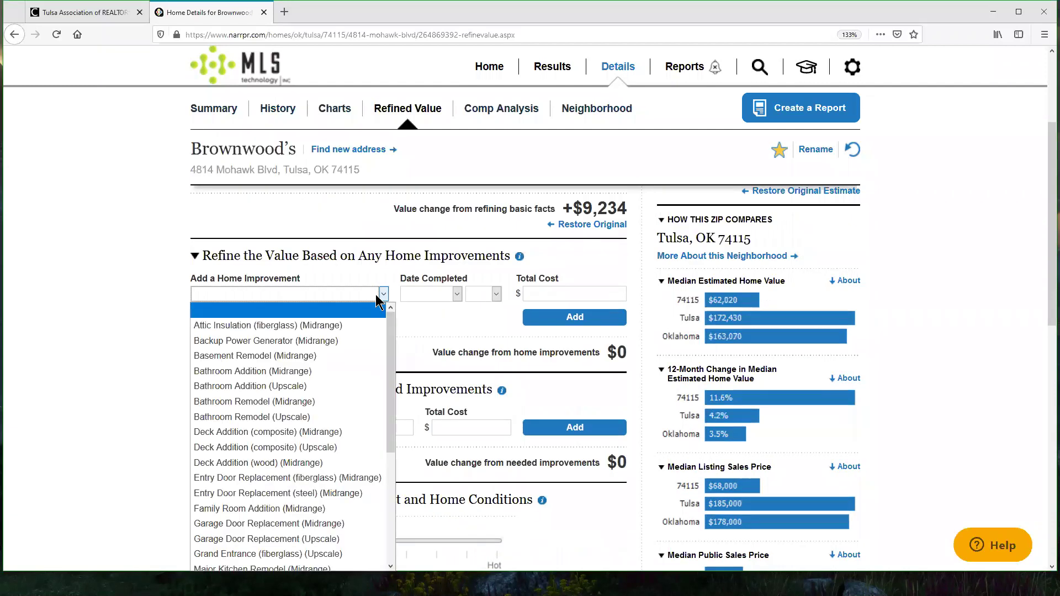
{"action": "left_click_drag", "start_coordinate": [391, 334], "coordinate": [384, 393]}
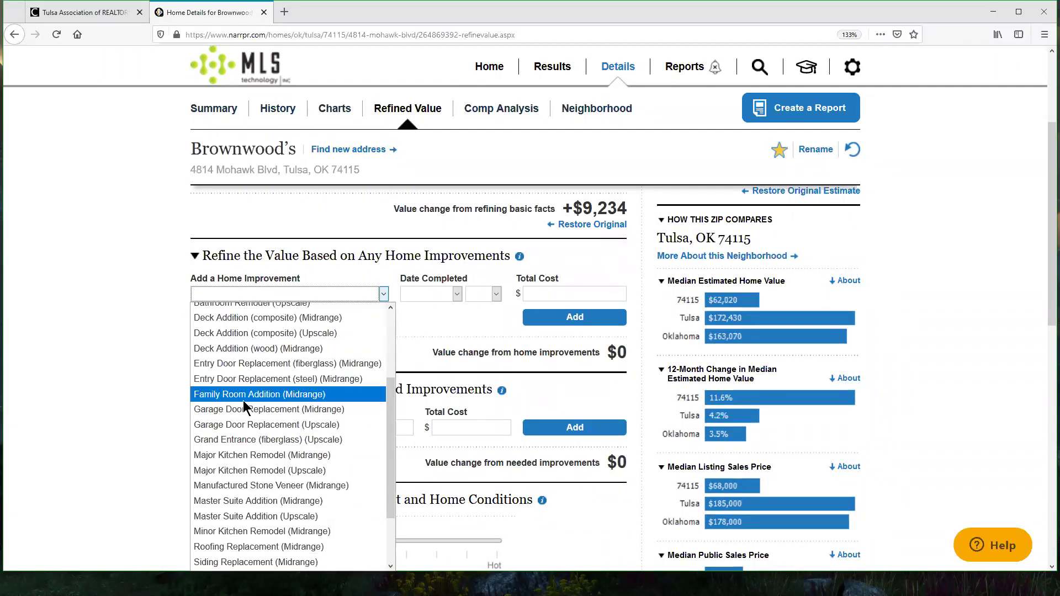
{"action": "left_click", "coordinate": [295, 471]}
{"action": "left_click", "coordinate": [457, 293]}
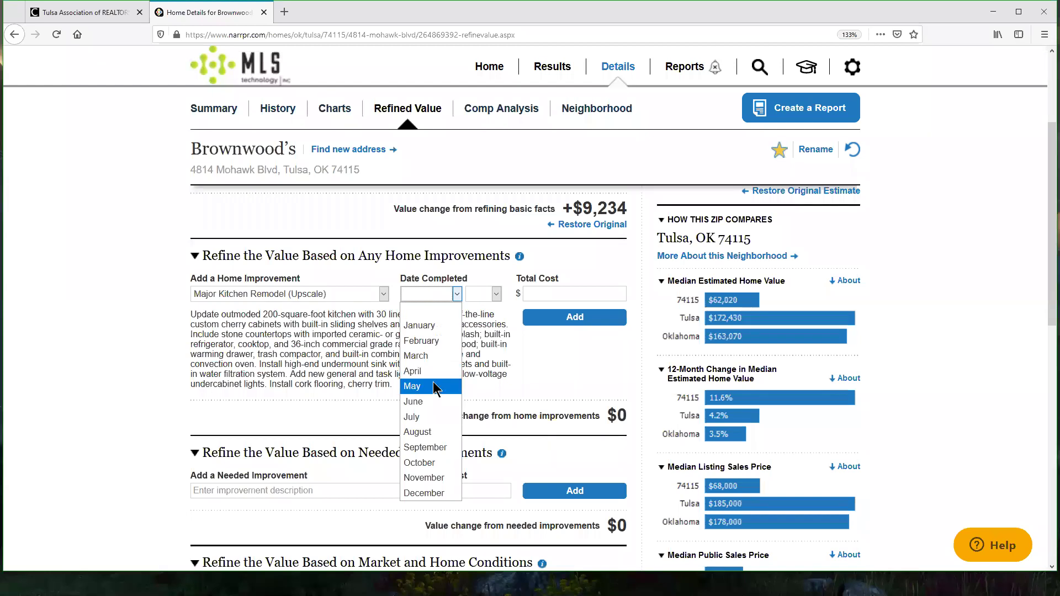
{"action": "left_click", "coordinate": [431, 382]}
{"action": "left_click", "coordinate": [496, 294]}
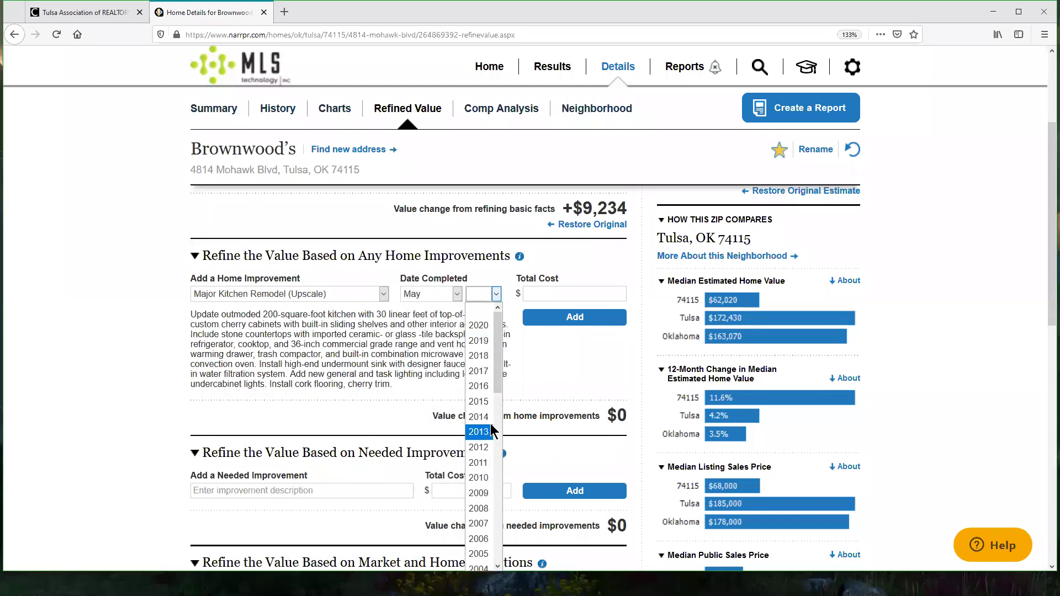
{"action": "left_click", "coordinate": [478, 478]}
{"action": "left_click", "coordinate": [565, 295]}
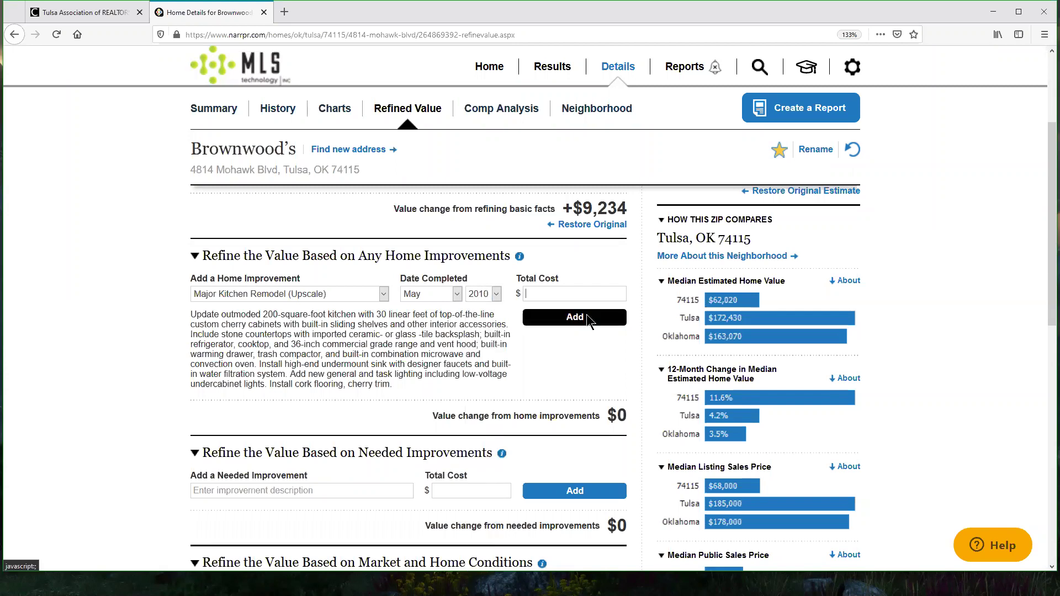
{"action": "type", "text": "1,000"}
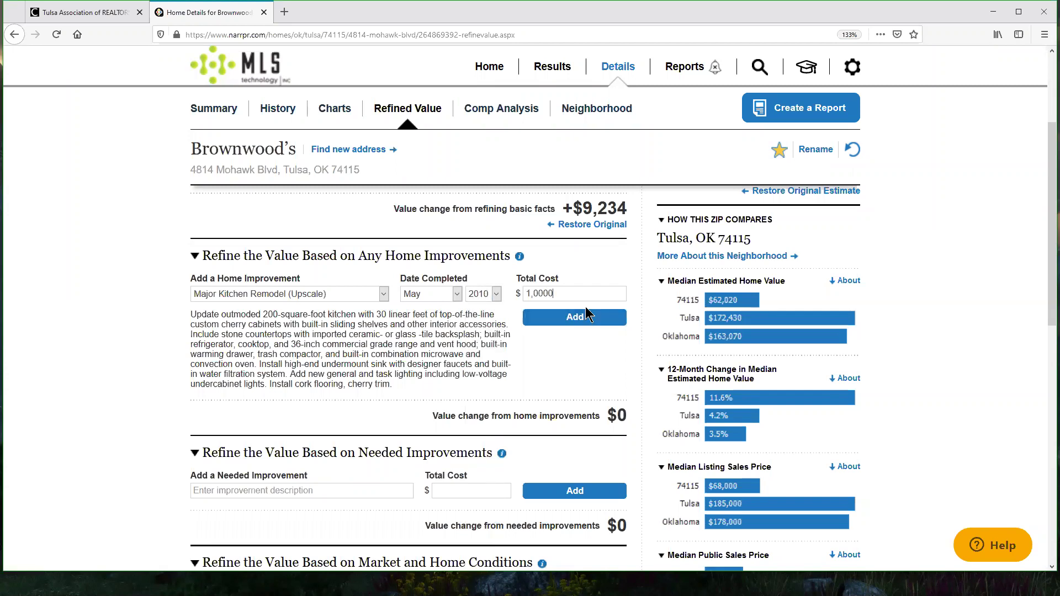
{"action": "left_click", "coordinate": [572, 317]}
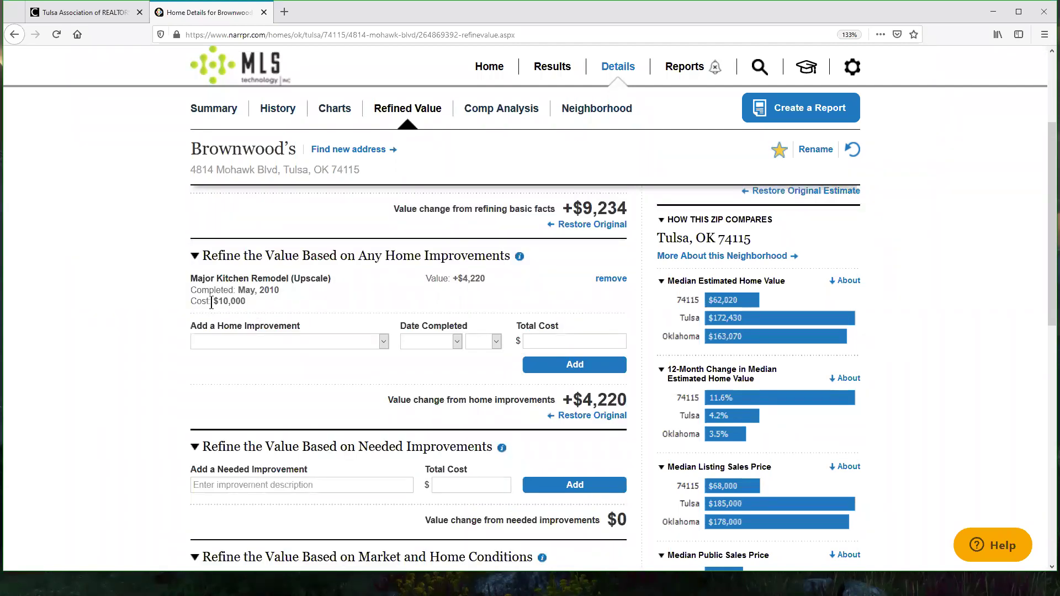
Step: Review the remodel's $4,220 value change and the $197,454 refined value summary
{"action": "left_click_drag", "start_coordinate": [241, 301], "coordinate": [213, 302]}
{"action": "left_click", "coordinate": [494, 277]}
{"action": "left_click_drag", "start_coordinate": [574, 402], "coordinate": [633, 403]}
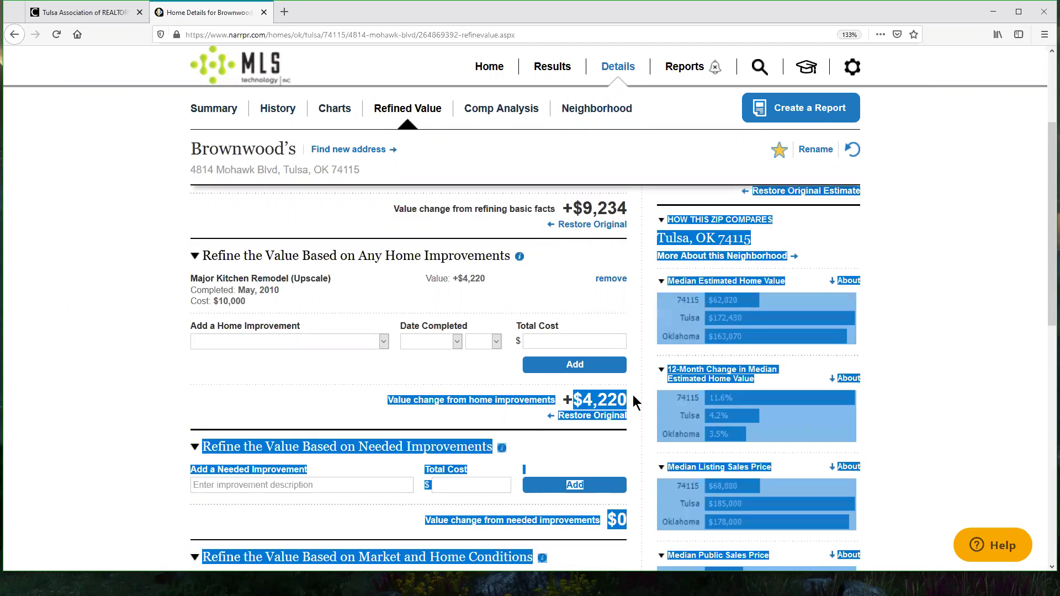
{"action": "left_click", "coordinate": [635, 406]}
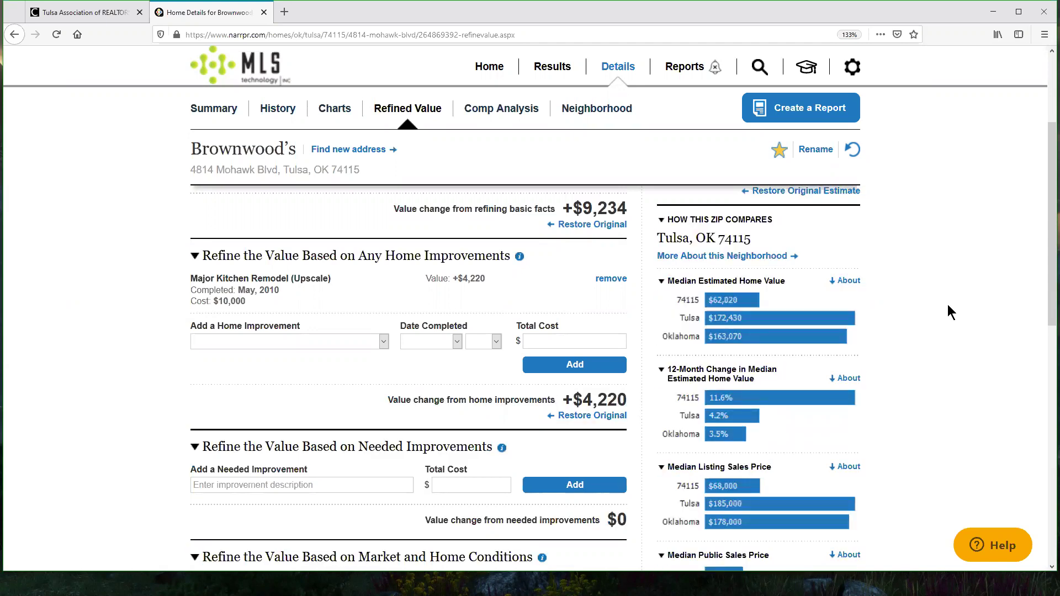
{"action": "scroll", "coordinate": [948, 303], "scroll_direction": "up", "scroll_amount": 3}
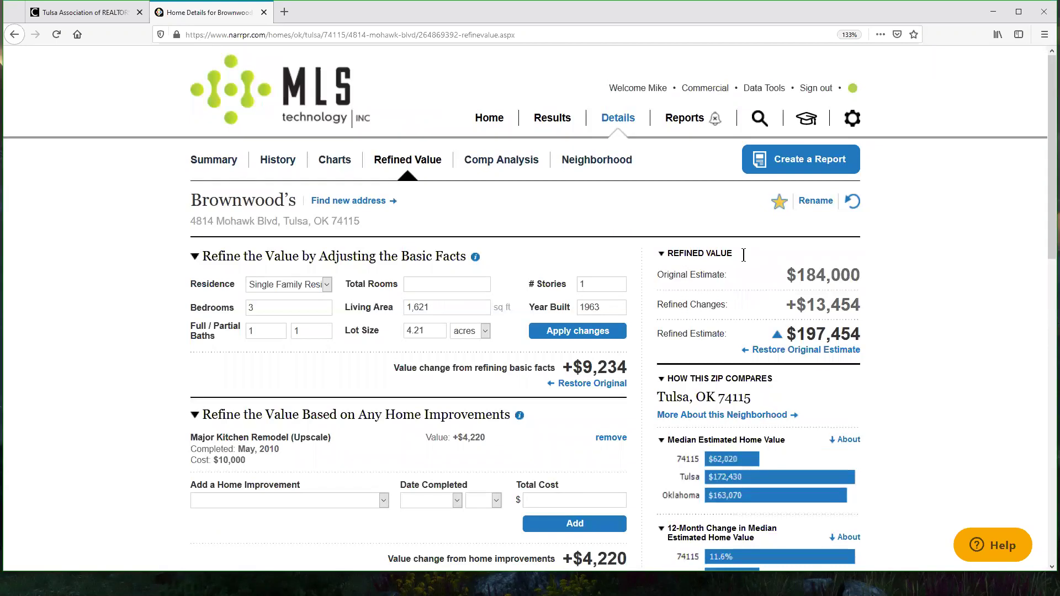
{"action": "left_click_drag", "start_coordinate": [796, 275], "coordinate": [859, 280]}
{"action": "left_click", "coordinate": [868, 280]}
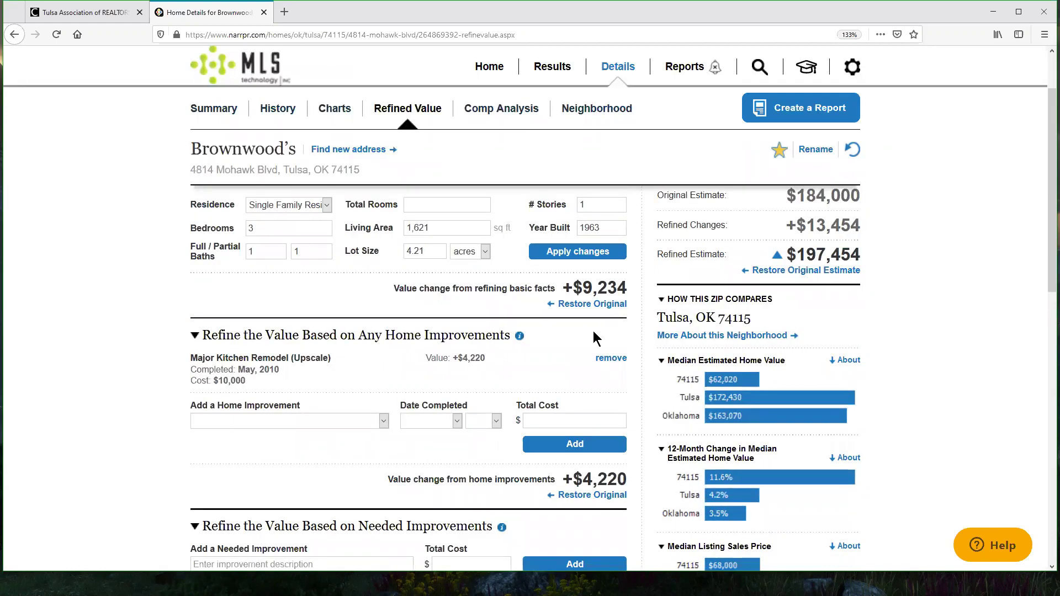
{"action": "scroll", "coordinate": [595, 336], "scroll_direction": "down", "scroll_amount": 1}
{"action": "scroll", "coordinate": [578, 399], "scroll_direction": "down", "scroll_amount": 1}
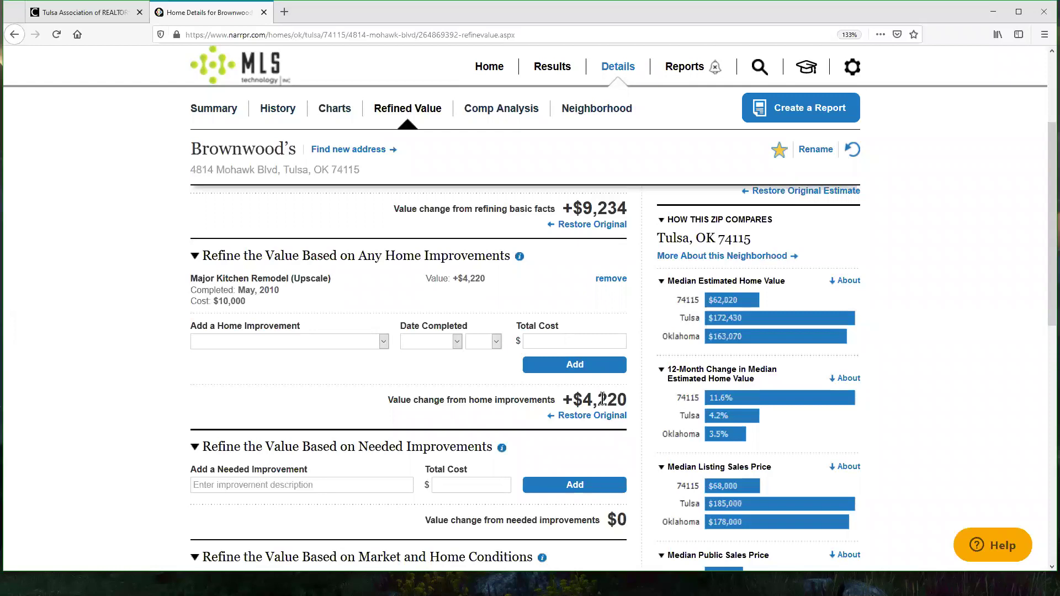
{"action": "scroll", "coordinate": [385, 374], "scroll_direction": "down", "scroll_amount": 4}
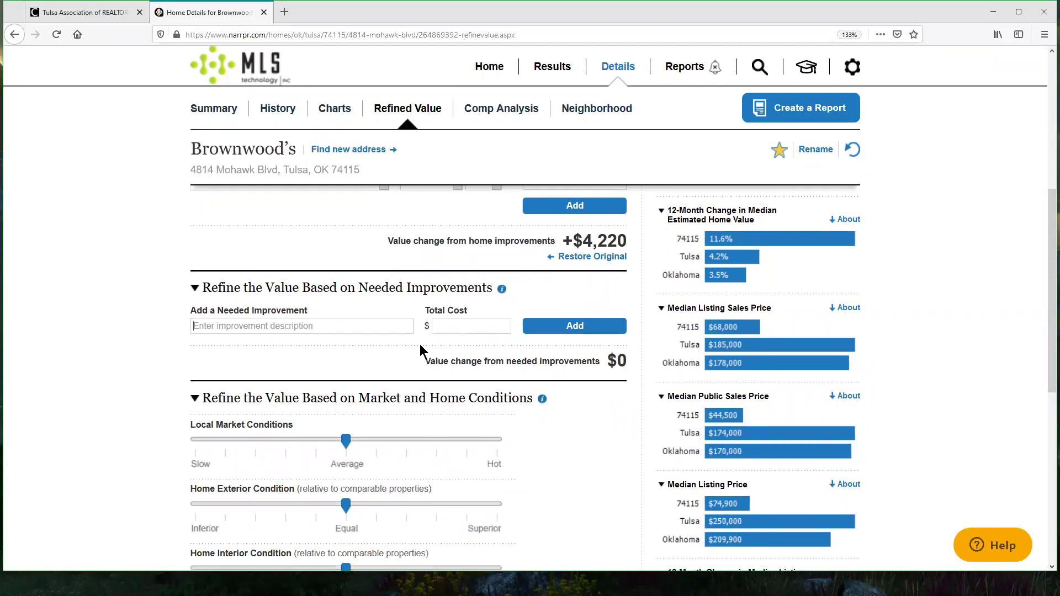
Step: Add 'Run down barn' as a needed improvement with a $30,000 total cost
{"action": "type", "text": "Run d"}
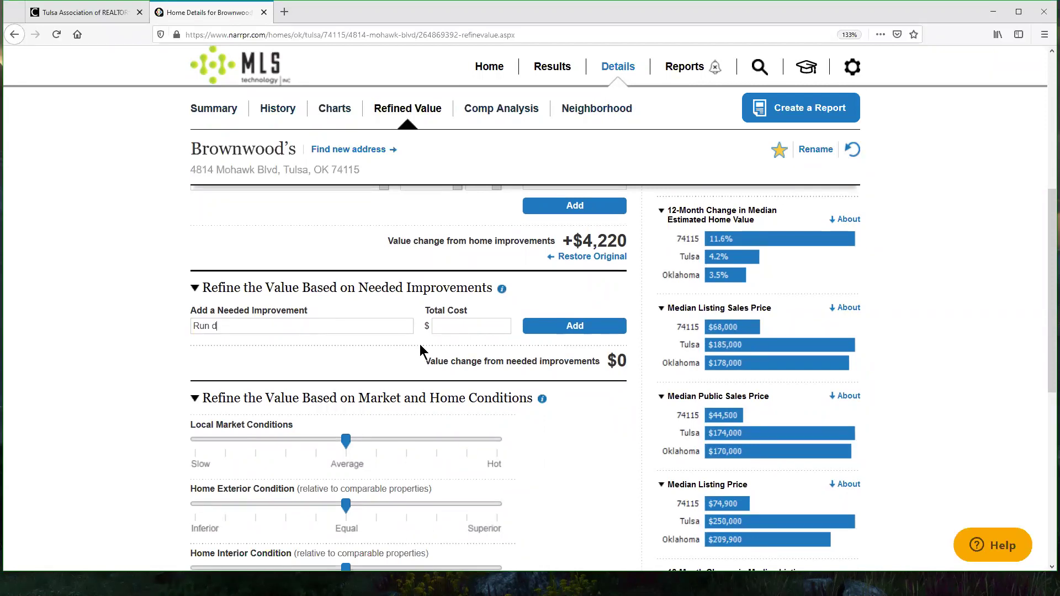
{"action": "type", "text": "own barn"}
{"action": "key", "text": "Tab"}
{"action": "type", "text": "30,000"}
{"action": "left_click", "coordinate": [579, 330]}
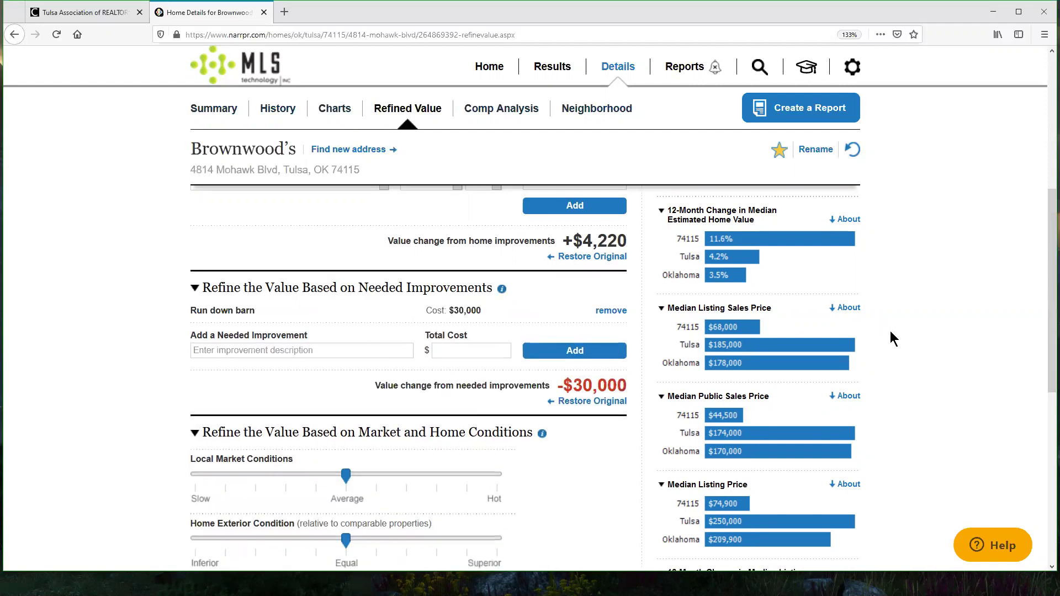
{"action": "scroll", "coordinate": [339, 319], "scroll_direction": "down", "scroll_amount": 3}
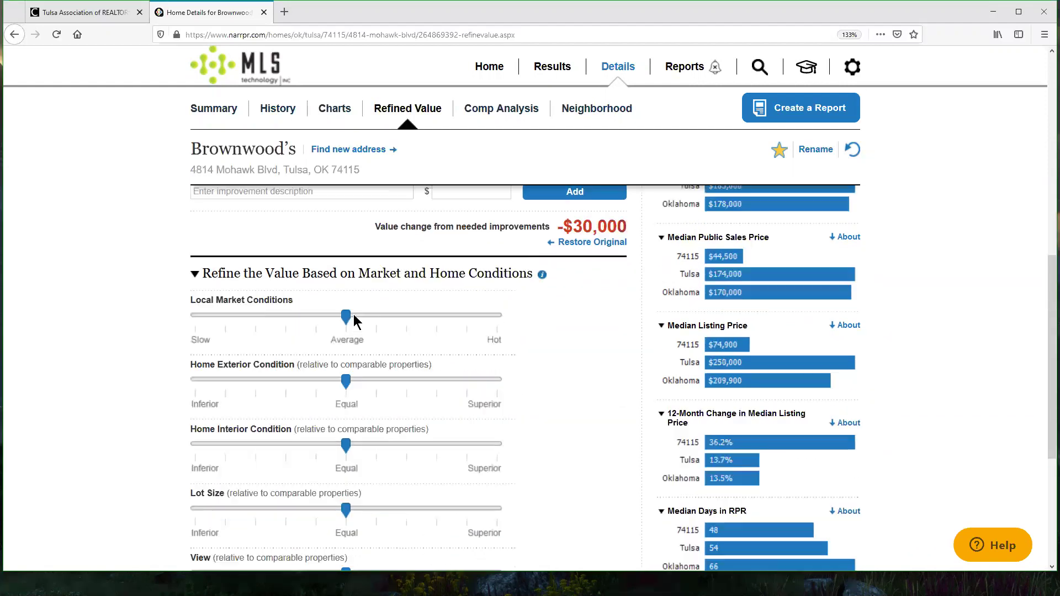
Step: Lower local market conditions one step below Average, rate exterior near Superior and interior Superior
{"action": "left_click", "coordinate": [326, 316]}
{"action": "scroll", "coordinate": [618, 297], "scroll_direction": "down", "scroll_amount": 2}
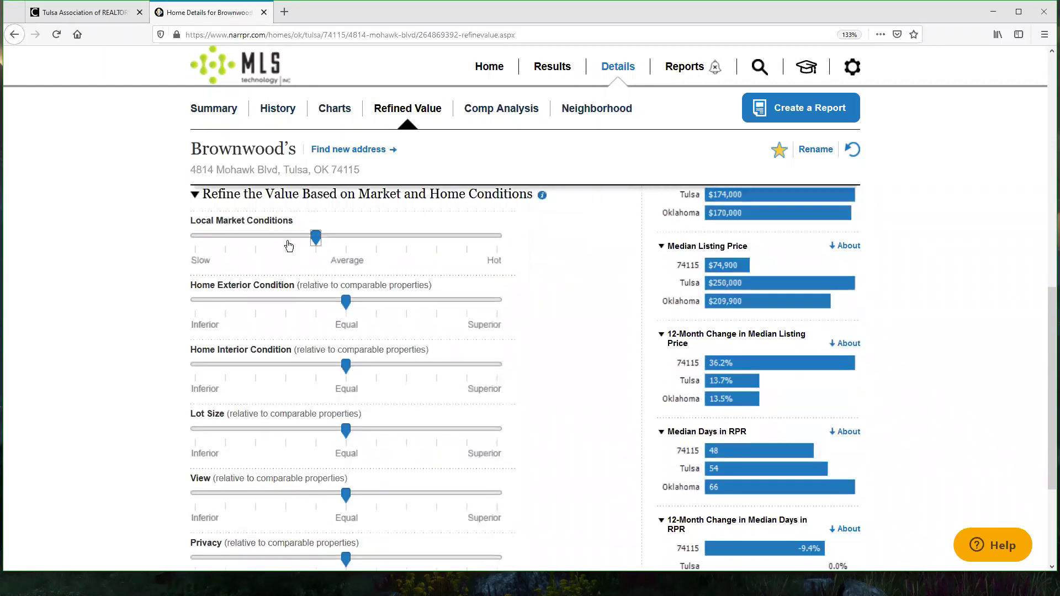
{"action": "scroll", "coordinate": [609, 294], "scroll_direction": "up", "scroll_amount": 3}
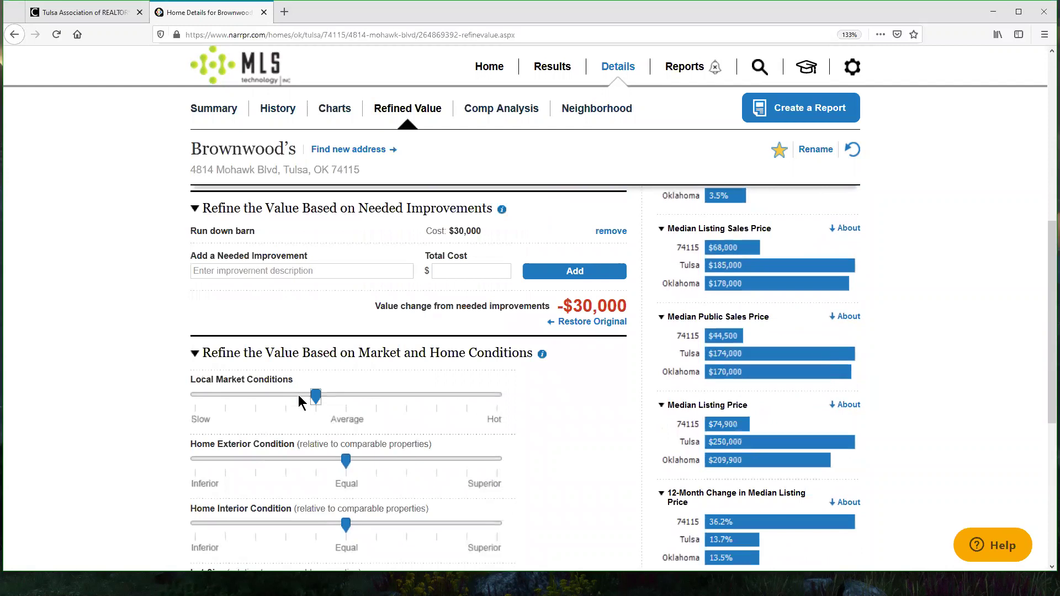
{"action": "scroll", "coordinate": [615, 355], "scroll_direction": "down", "scroll_amount": 3}
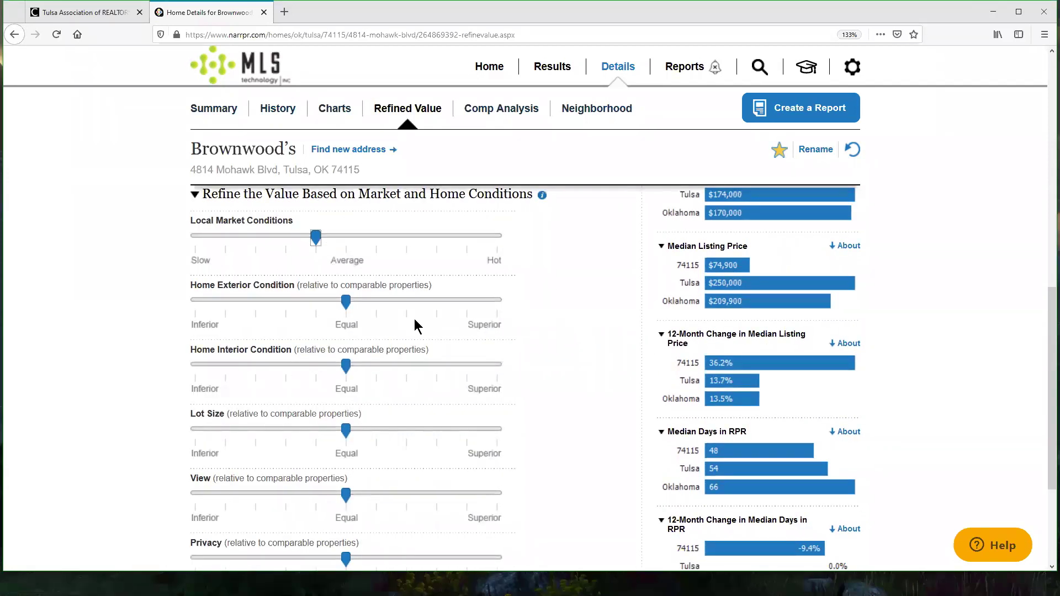
{"action": "left_click_drag", "start_coordinate": [346, 305], "coordinate": [466, 303]}
{"action": "scroll", "coordinate": [341, 183], "scroll_direction": "down", "scroll_amount": 3}
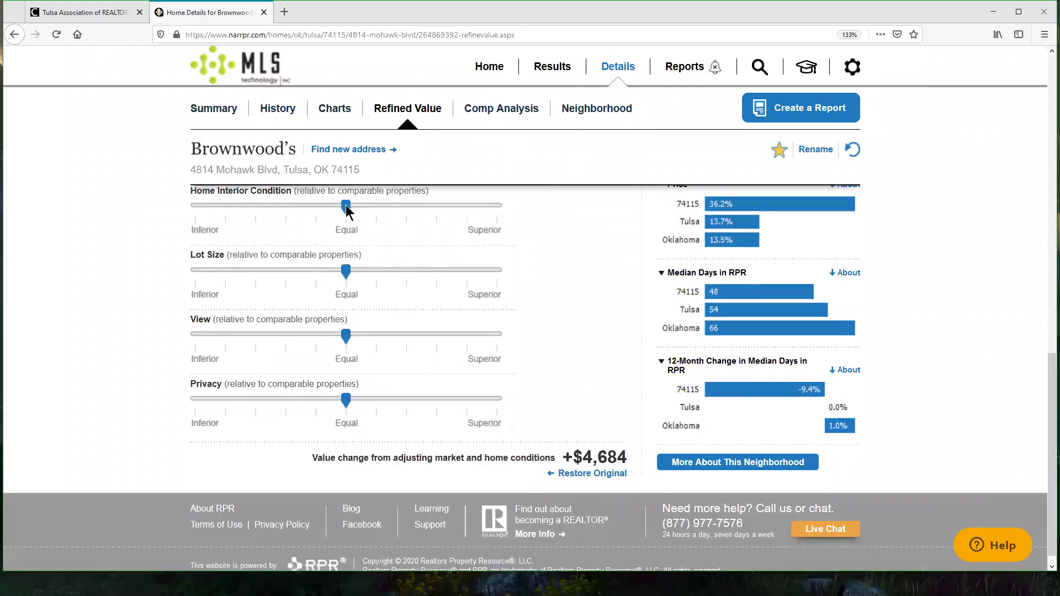
{"action": "left_click", "coordinate": [490, 208]}
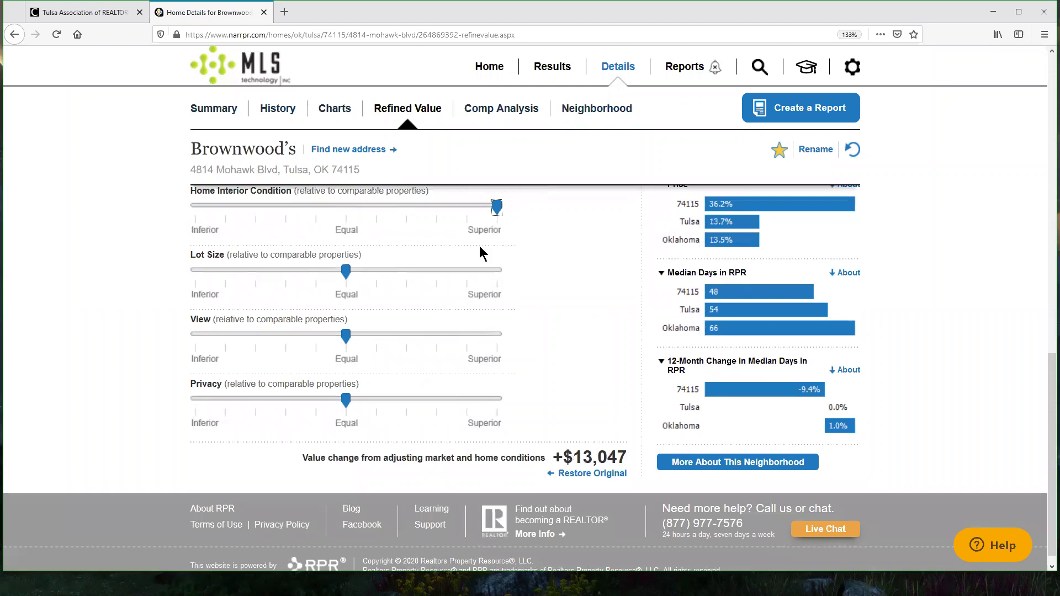
{"action": "scroll", "coordinate": [536, 303], "scroll_direction": "up", "scroll_amount": 2}
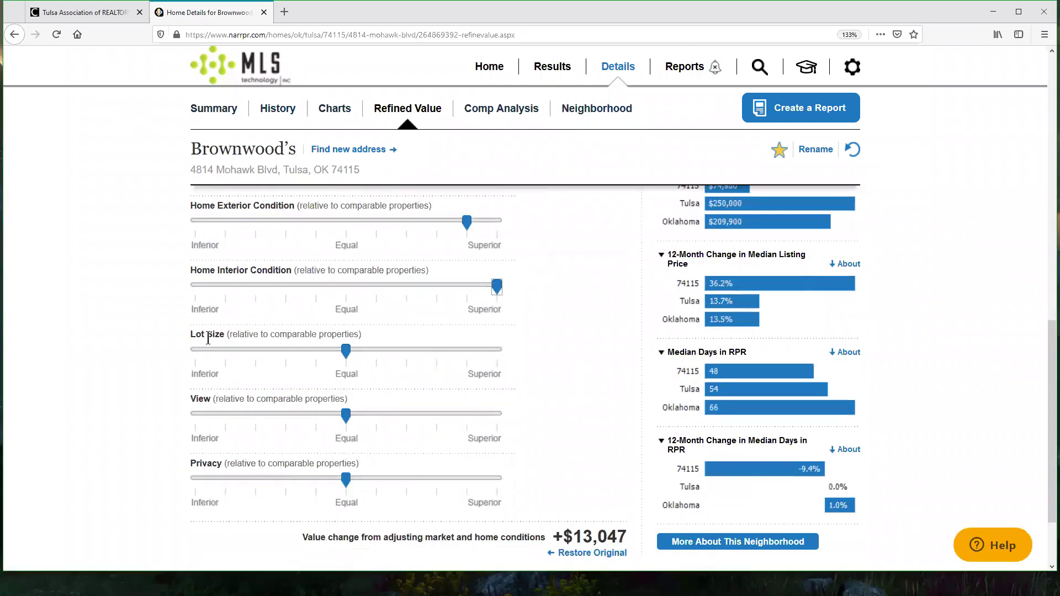
{"action": "left_click", "coordinate": [350, 355]}
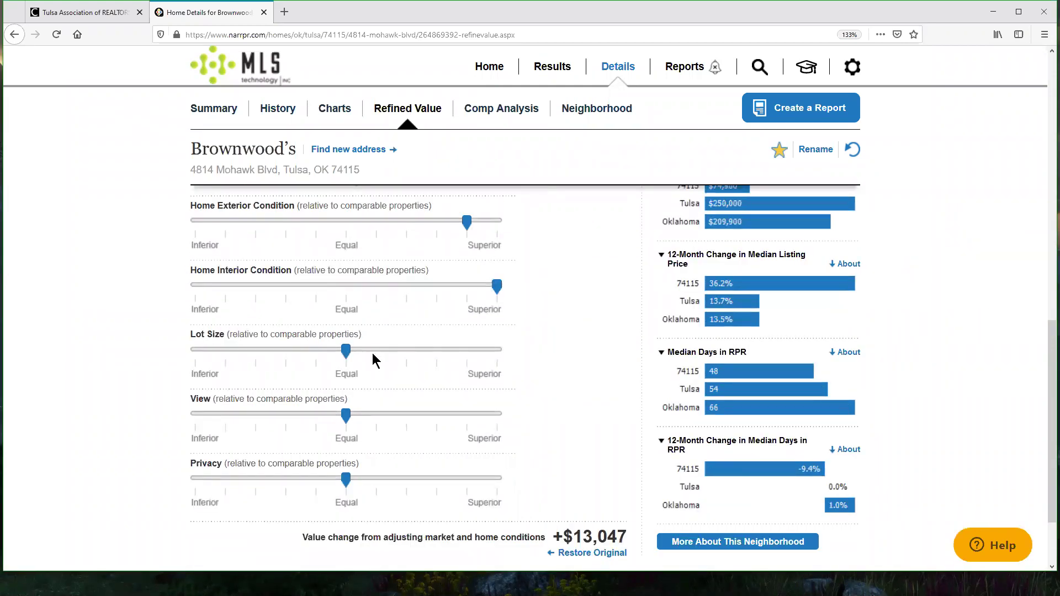
Step: Raise Lot Size slightly, rate View well above Equal and Privacy as Superior
{"action": "left_click", "coordinate": [440, 355]}
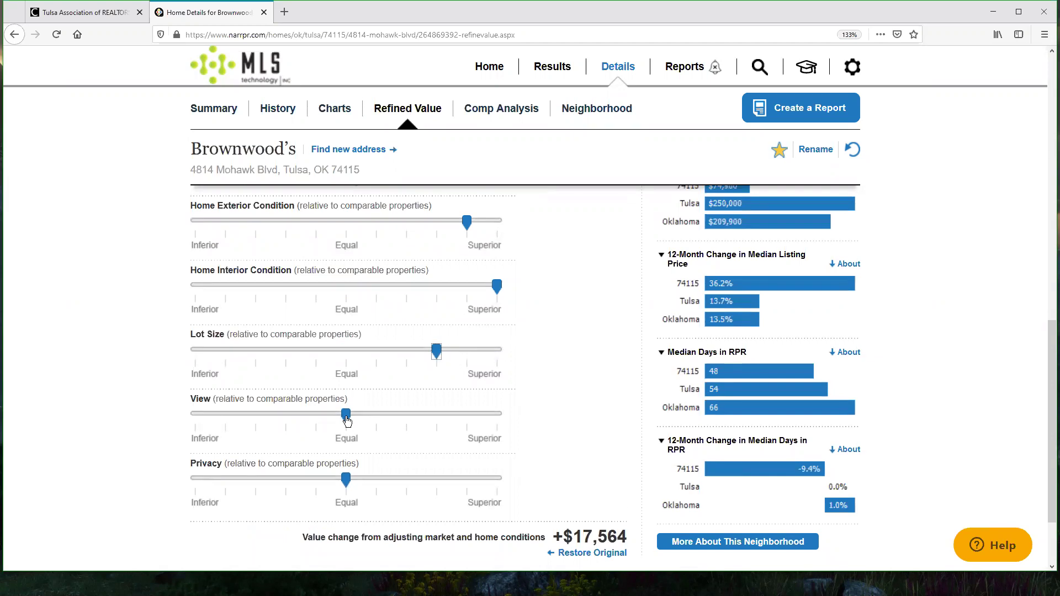
{"action": "left_click_drag", "start_coordinate": [347, 419], "coordinate": [437, 416]}
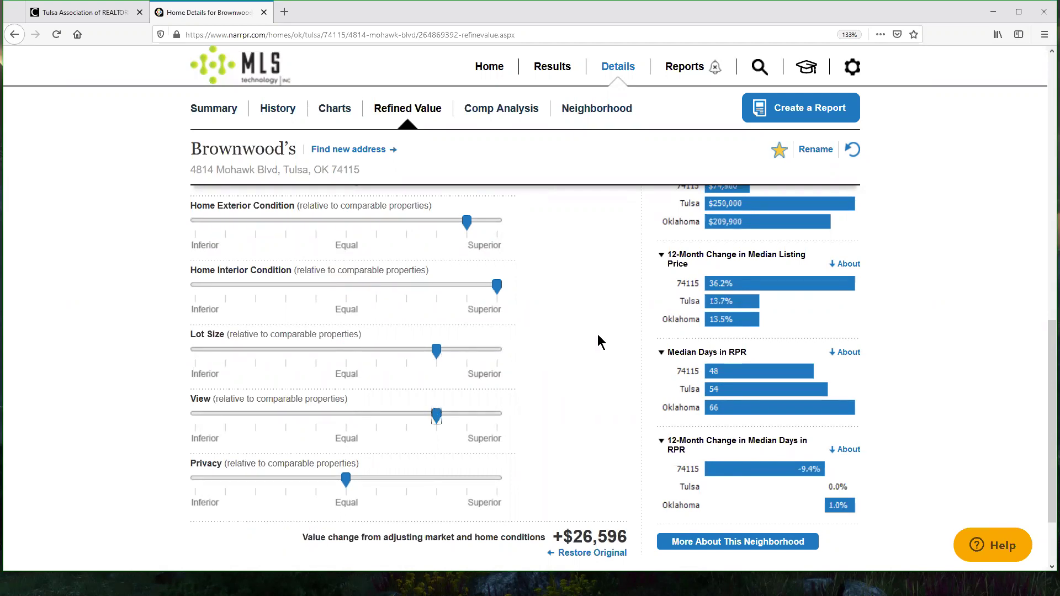
{"action": "left_click_drag", "start_coordinate": [347, 481], "coordinate": [497, 479]}
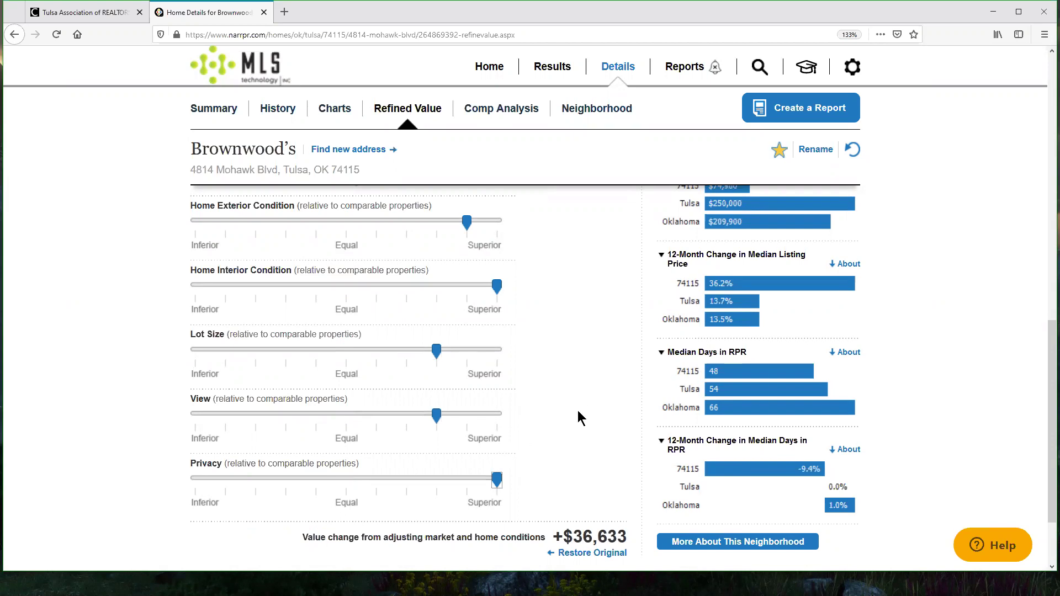
{"action": "left_click", "coordinate": [592, 423]}
{"action": "scroll", "coordinate": [316, 278], "scroll_direction": "up", "scroll_amount": 2}
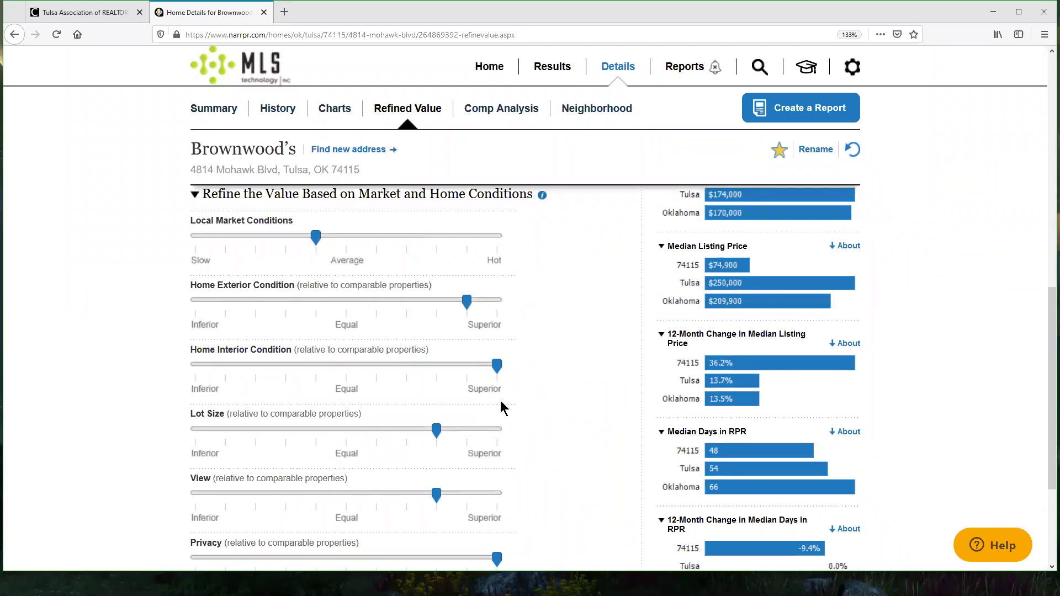
{"action": "scroll", "coordinate": [574, 346], "scroll_direction": "down", "scroll_amount": 5}
{"action": "left_click_drag", "start_coordinate": [564, 442], "coordinate": [627, 440]}
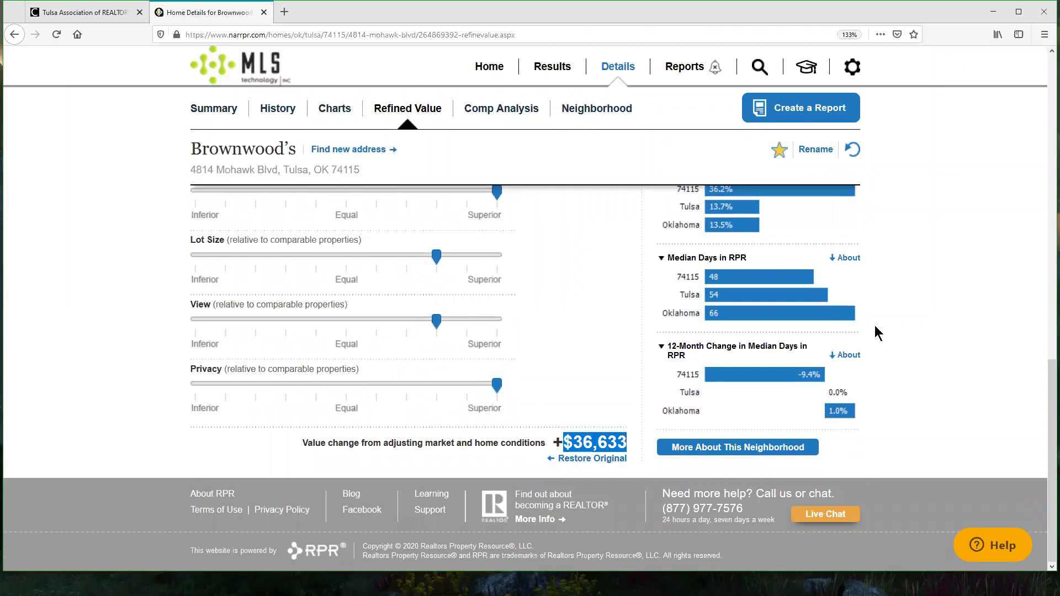
{"action": "scroll", "coordinate": [908, 342], "scroll_direction": "up", "scroll_amount": 5}
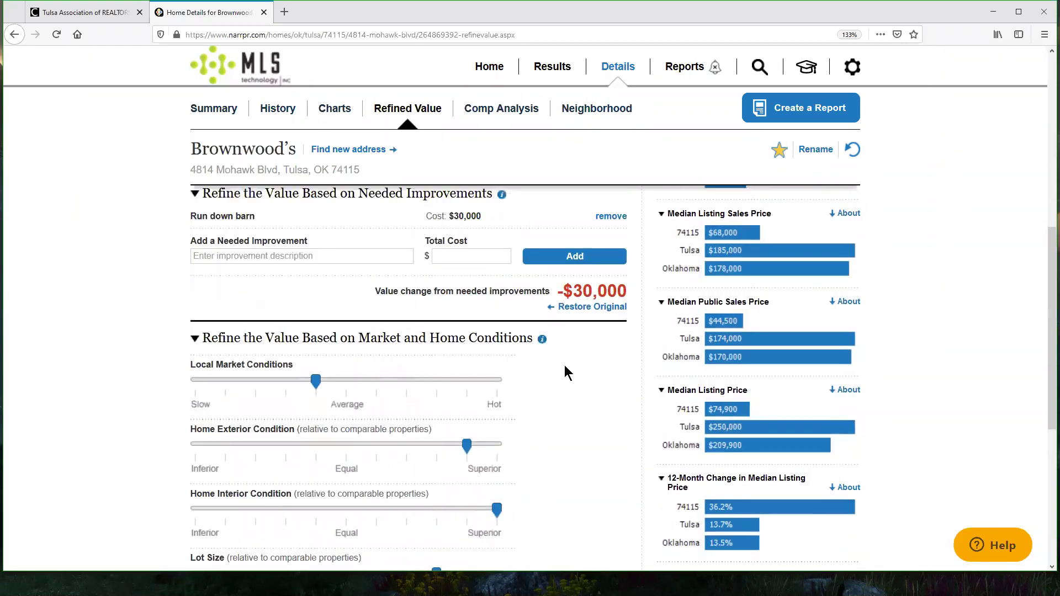
Step: Remove the Run down barn improvement and confirm the refined estimate of $234,086 (+$50,086)
{"action": "left_click", "coordinate": [611, 216]}
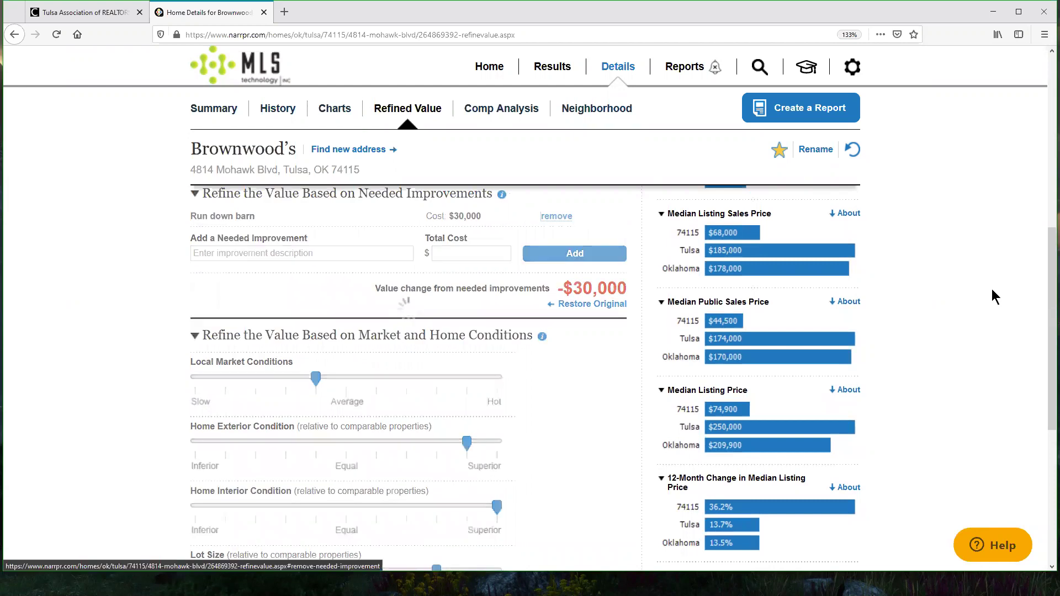
{"action": "scroll", "coordinate": [966, 331], "scroll_direction": "up", "scroll_amount": 10}
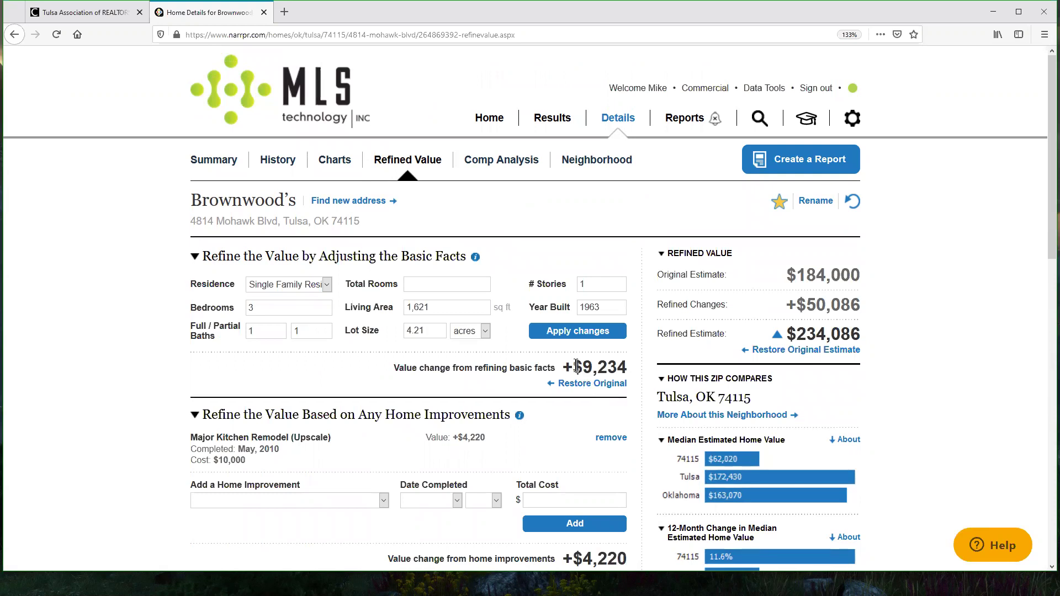
{"action": "scroll", "coordinate": [638, 351], "scroll_direction": "down", "scroll_amount": 3}
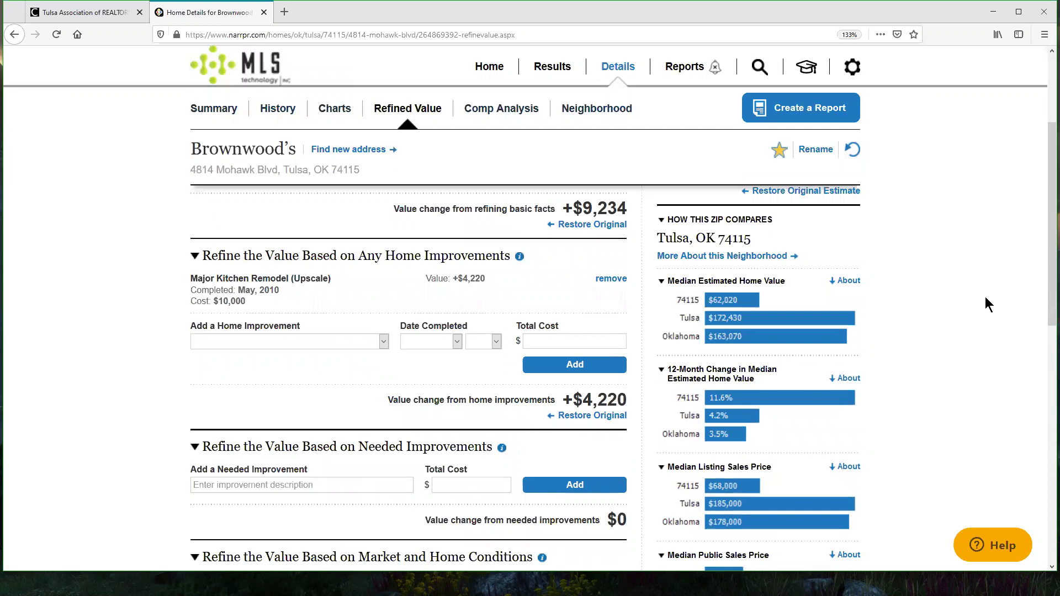
{"action": "scroll", "coordinate": [985, 297], "scroll_direction": "down", "scroll_amount": 13}
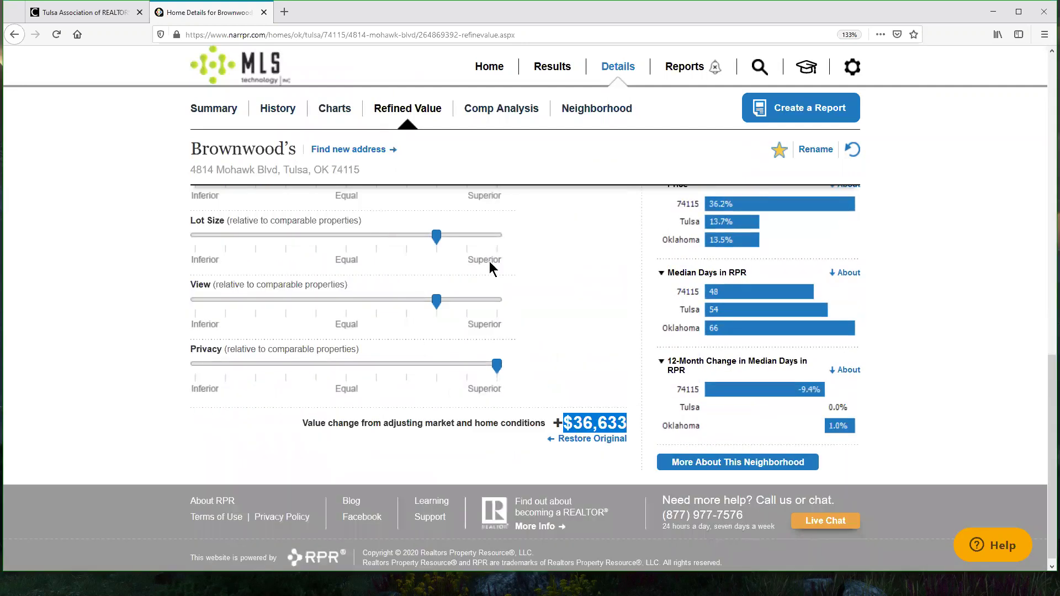
{"action": "scroll", "coordinate": [539, 392], "scroll_direction": "up", "scroll_amount": 3}
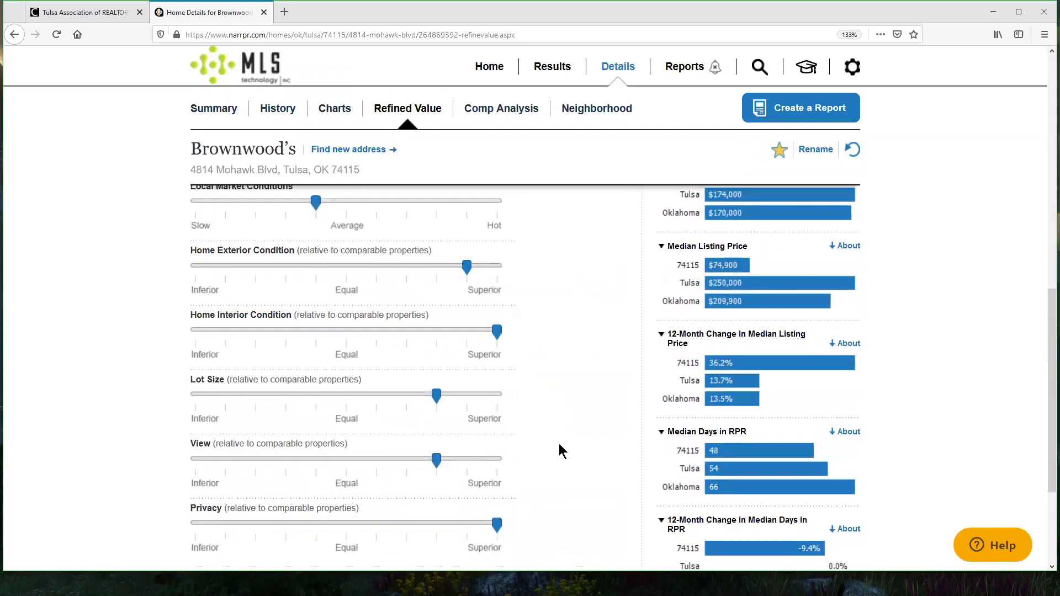
{"action": "scroll", "coordinate": [595, 427], "scroll_direction": "up", "scroll_amount": 6}
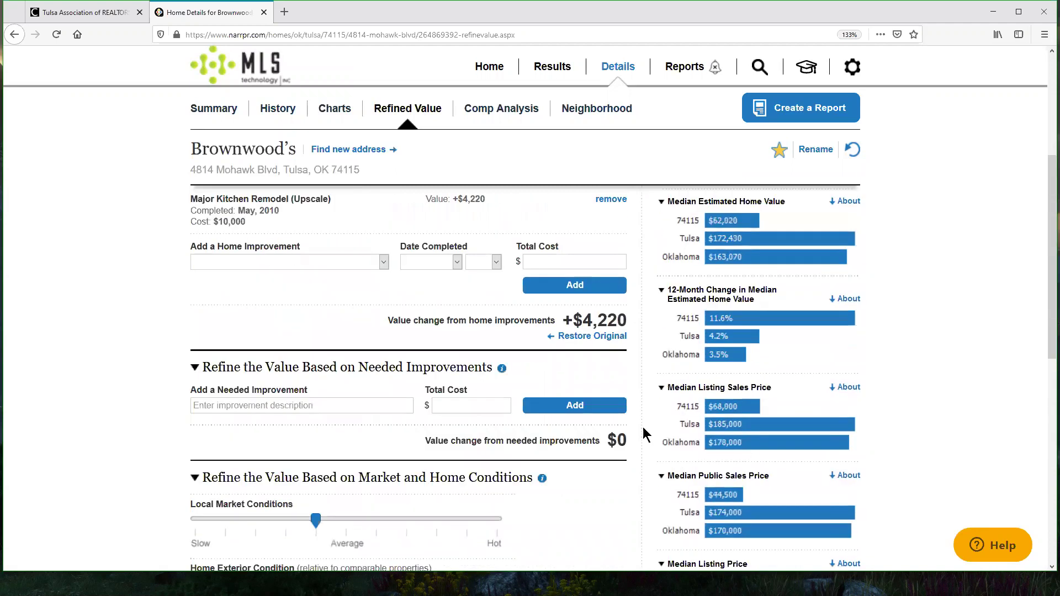
{"action": "scroll", "coordinate": [647, 426], "scroll_direction": "up", "scroll_amount": 5}
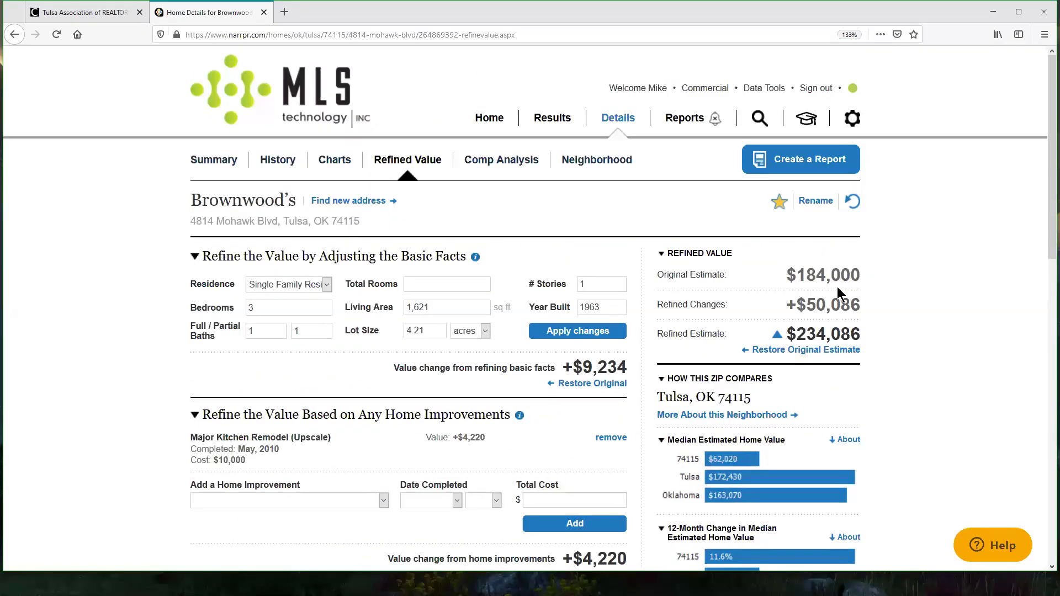
{"action": "left_click_drag", "start_coordinate": [797, 269], "coordinate": [856, 497]}
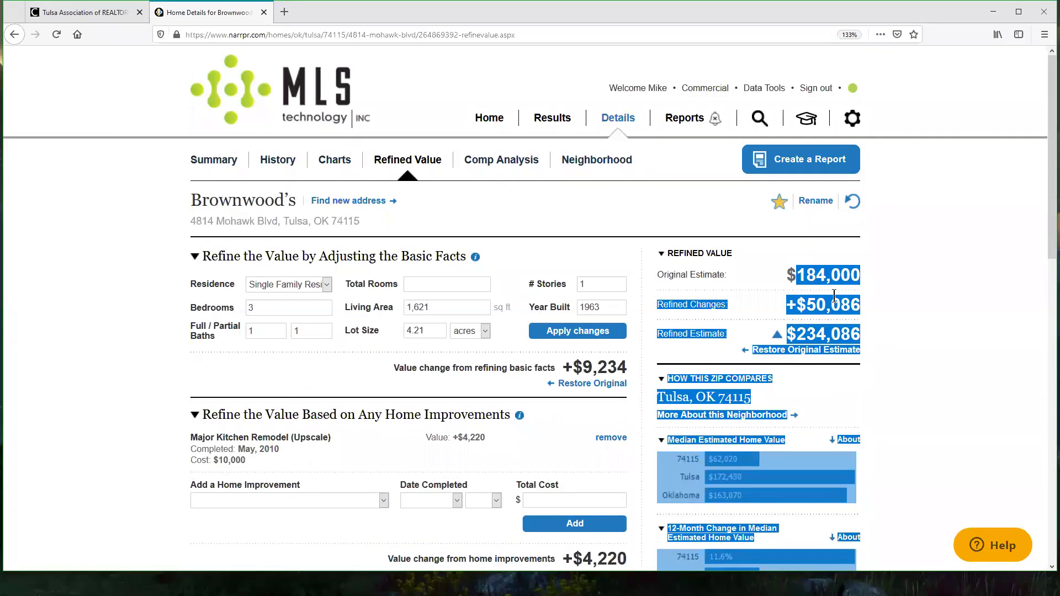
{"action": "left_click", "coordinate": [888, 303]}
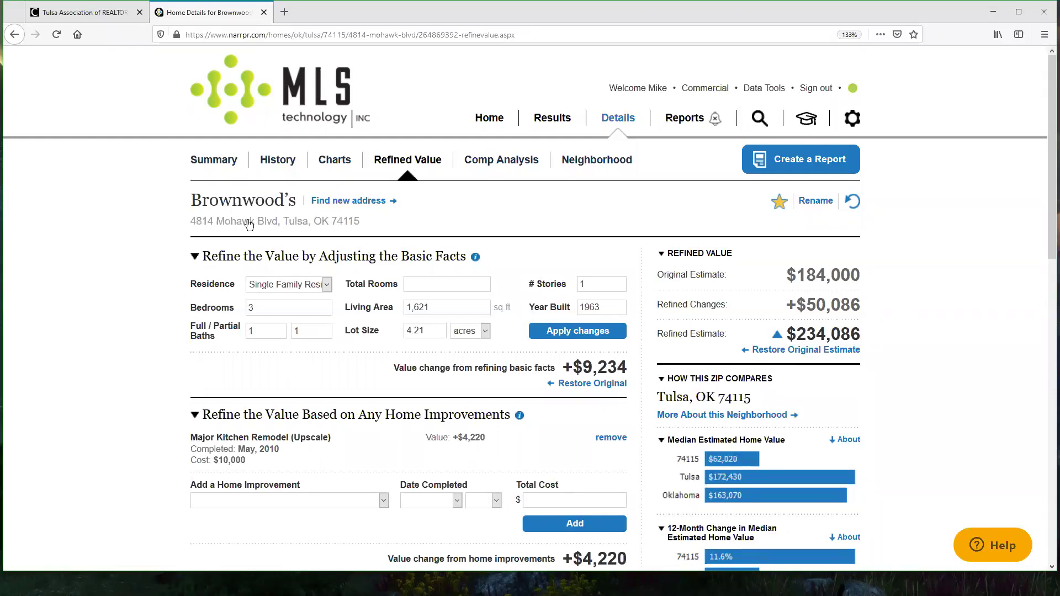
{"action": "left_click", "coordinate": [210, 160]}
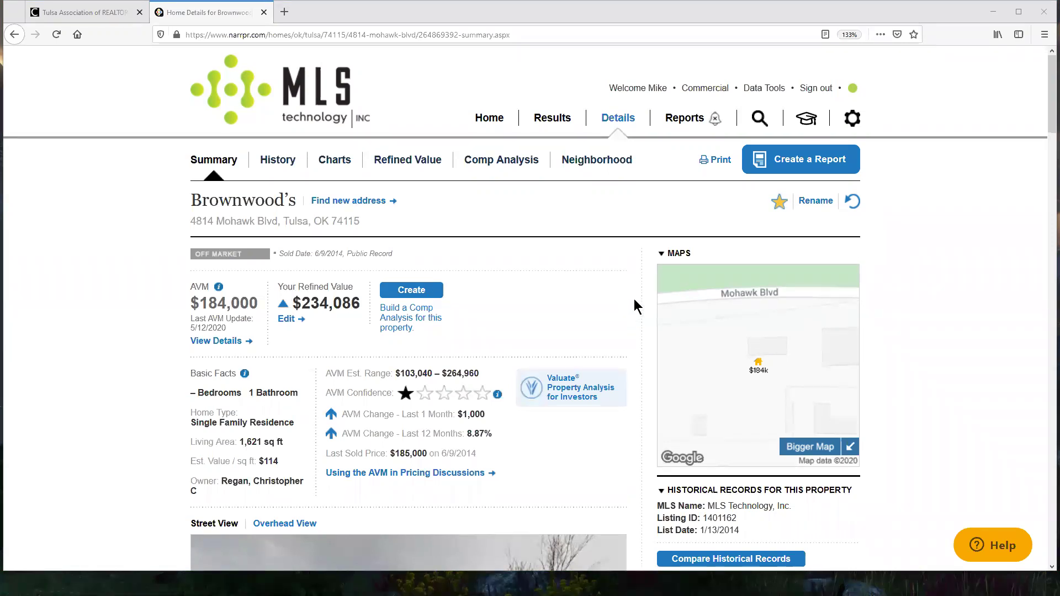
Step: Scroll Brownwood's summary page to review the AVM and the $234,086 refined value
{"action": "scroll", "coordinate": [628, 287], "scroll_direction": "down", "scroll_amount": 10}
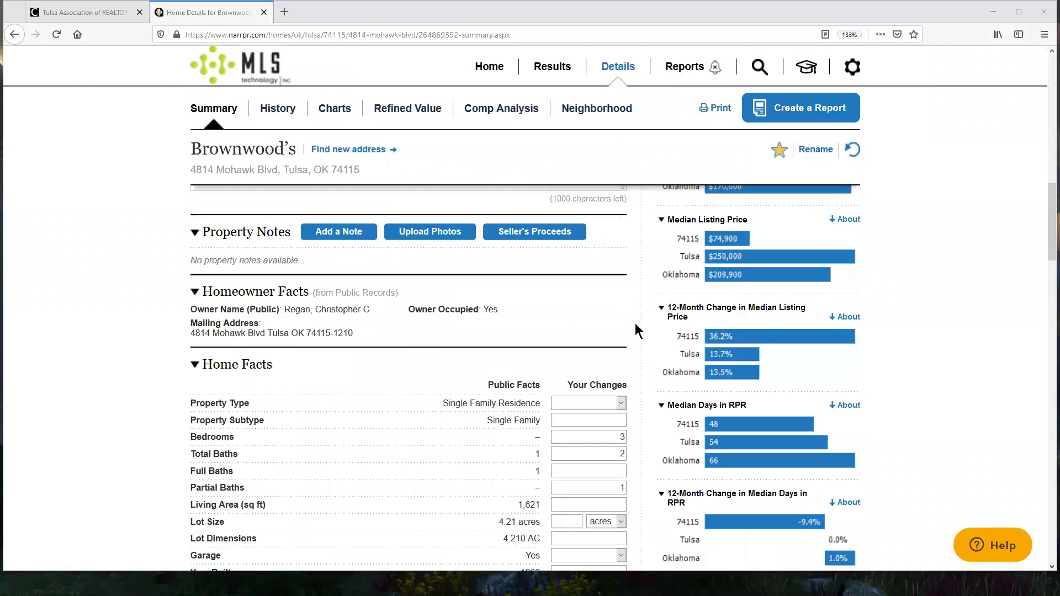
{"action": "scroll", "coordinate": [395, 315], "scroll_direction": "down", "scroll_amount": 3}
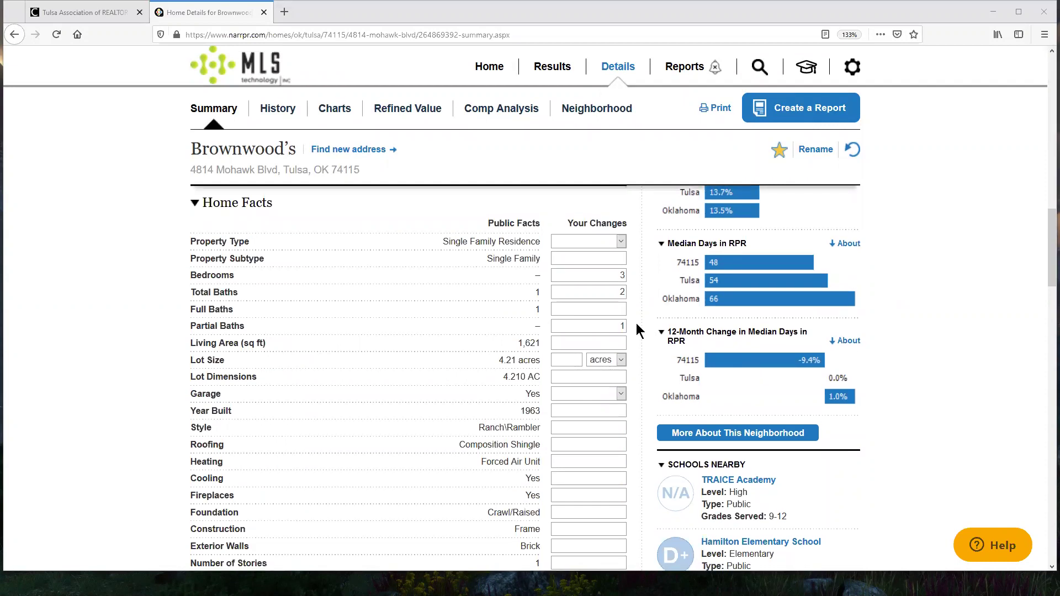
{"action": "scroll", "coordinate": [637, 326], "scroll_direction": "down", "scroll_amount": 3}
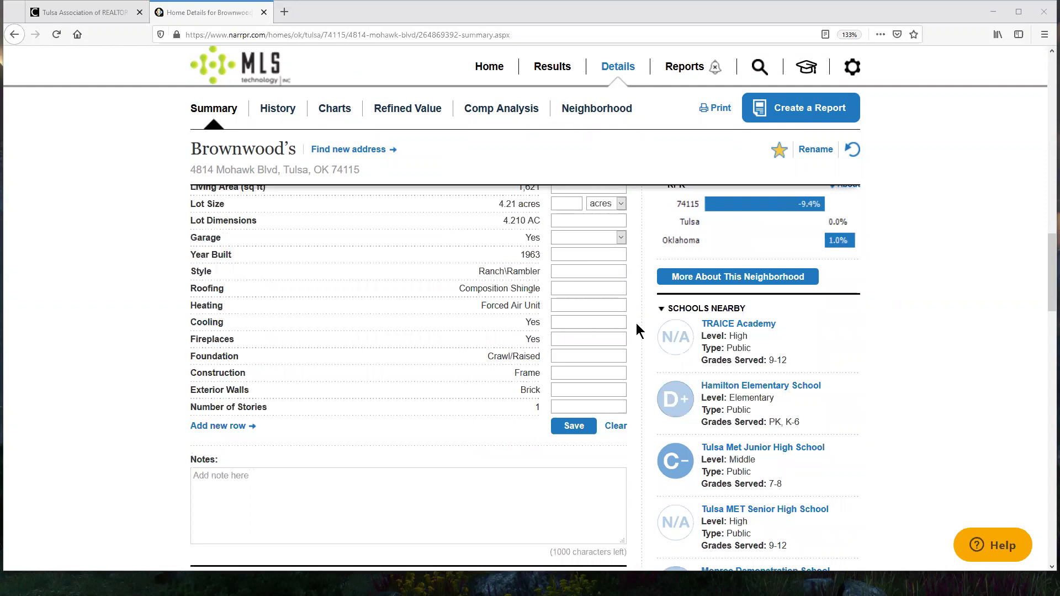
{"action": "scroll", "coordinate": [637, 332], "scroll_direction": "up", "scroll_amount": 3}
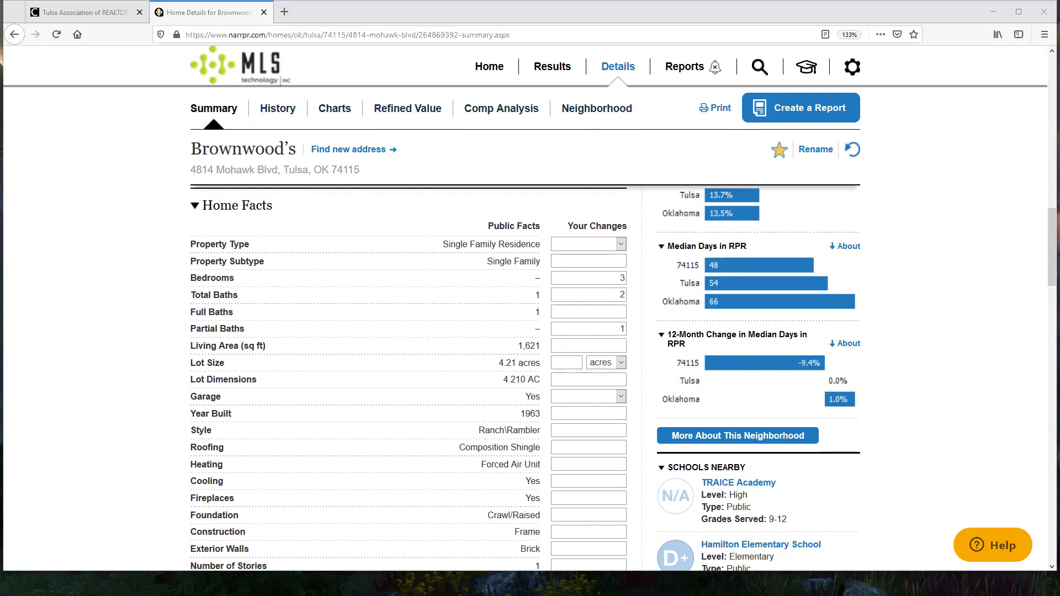
{"action": "scroll", "coordinate": [988, 369], "scroll_direction": "up", "scroll_amount": 1}
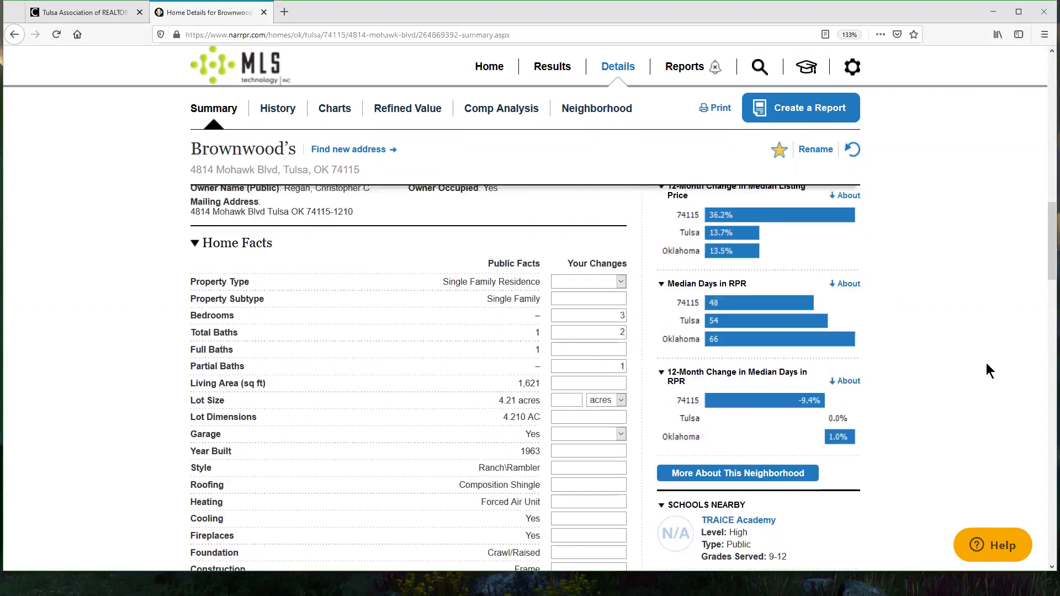
{"action": "scroll", "coordinate": [987, 363], "scroll_direction": "up", "scroll_amount": 10}
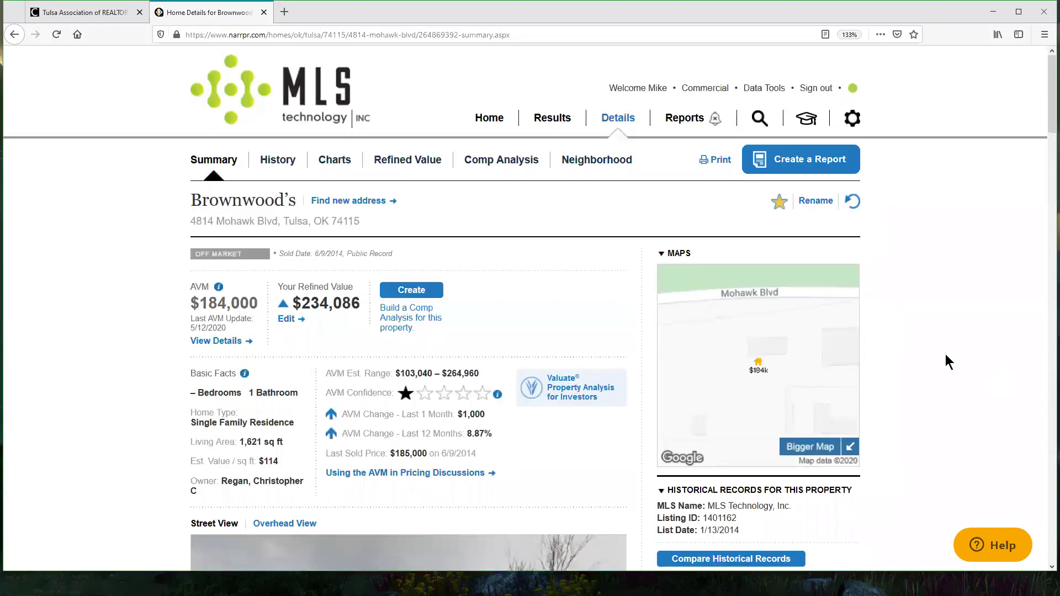
{"action": "scroll", "coordinate": [975, 326], "scroll_direction": "down", "scroll_amount": 6}
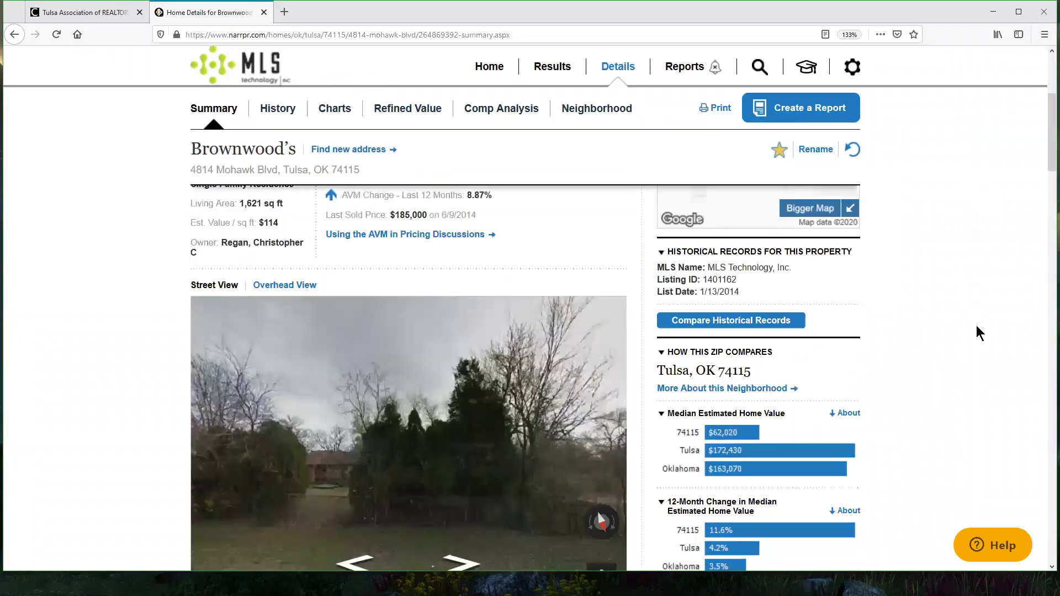
{"action": "scroll", "coordinate": [976, 327], "scroll_direction": "down", "scroll_amount": 6}
{"action": "scroll", "coordinate": [852, 406], "scroll_direction": "down", "scroll_amount": 6}
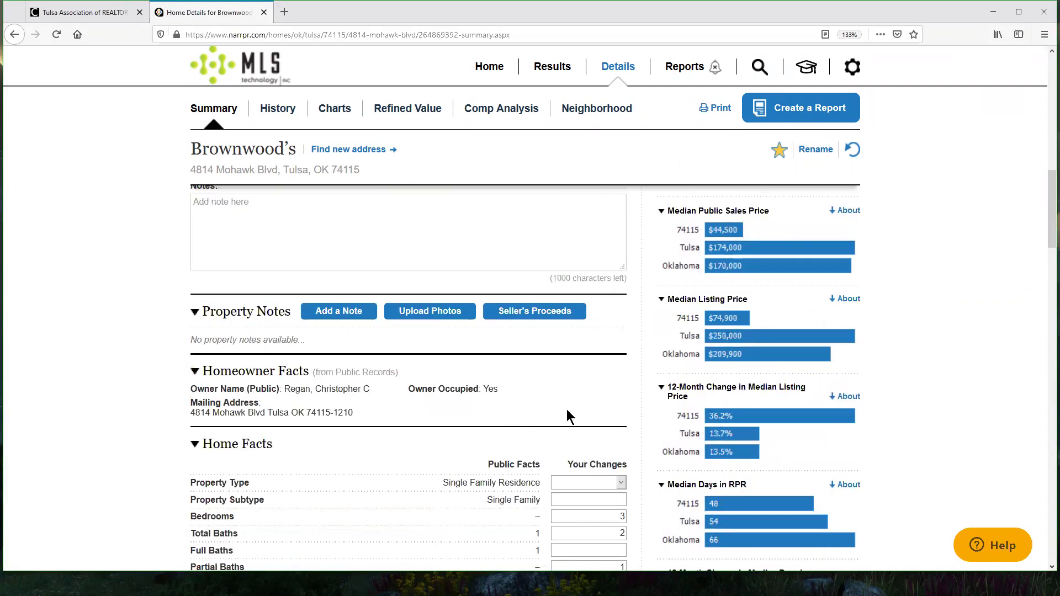
{"action": "scroll", "coordinate": [970, 369], "scroll_direction": "up", "scroll_amount": 15}
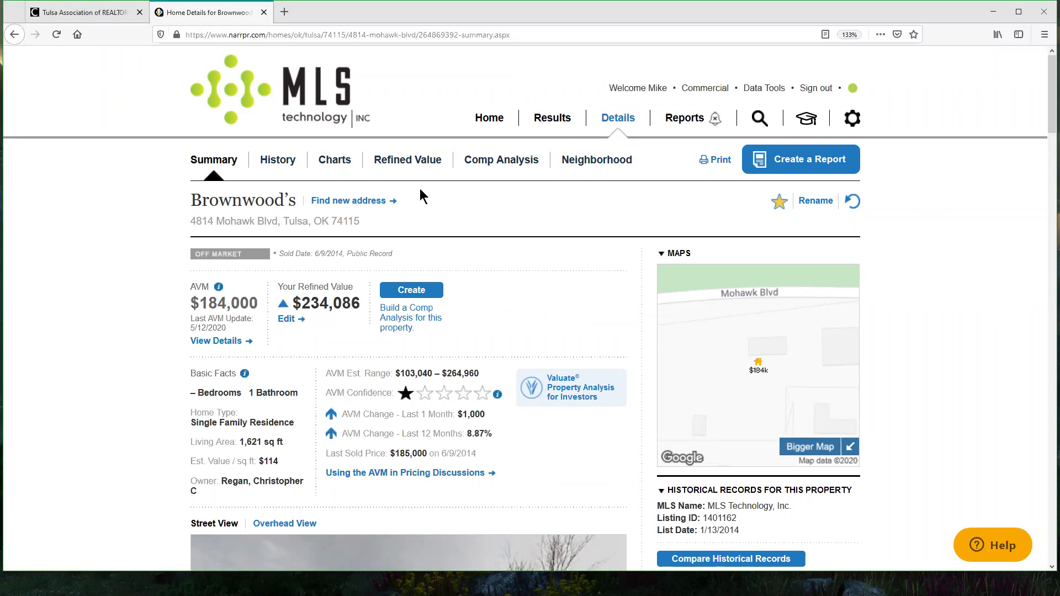
{"action": "left_click", "coordinate": [821, 168]}
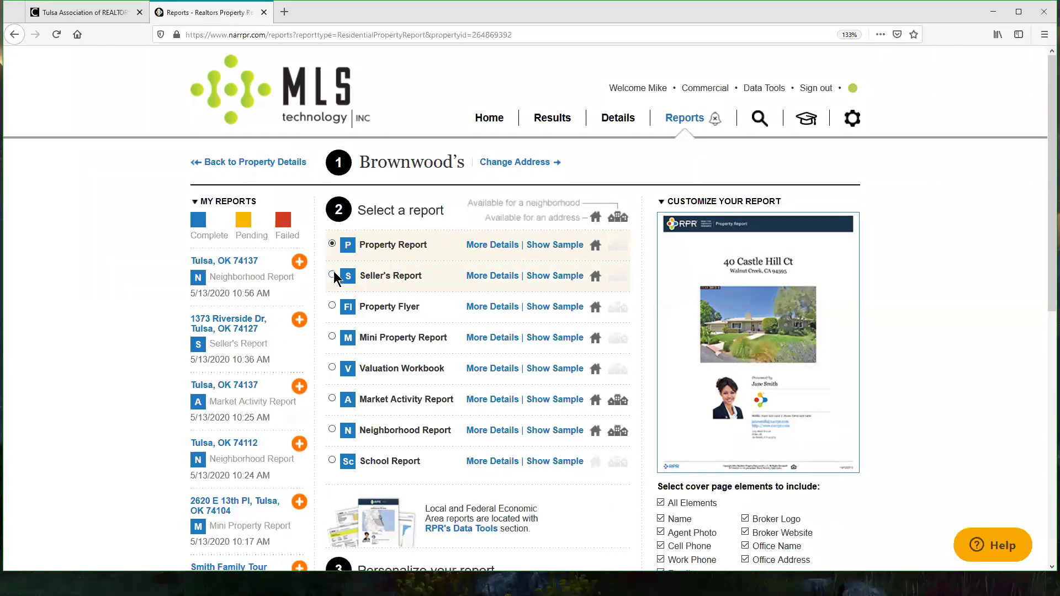
Step: Choose the Seller's Report for Brownwood's and show its report element options
{"action": "left_click", "coordinate": [333, 273]}
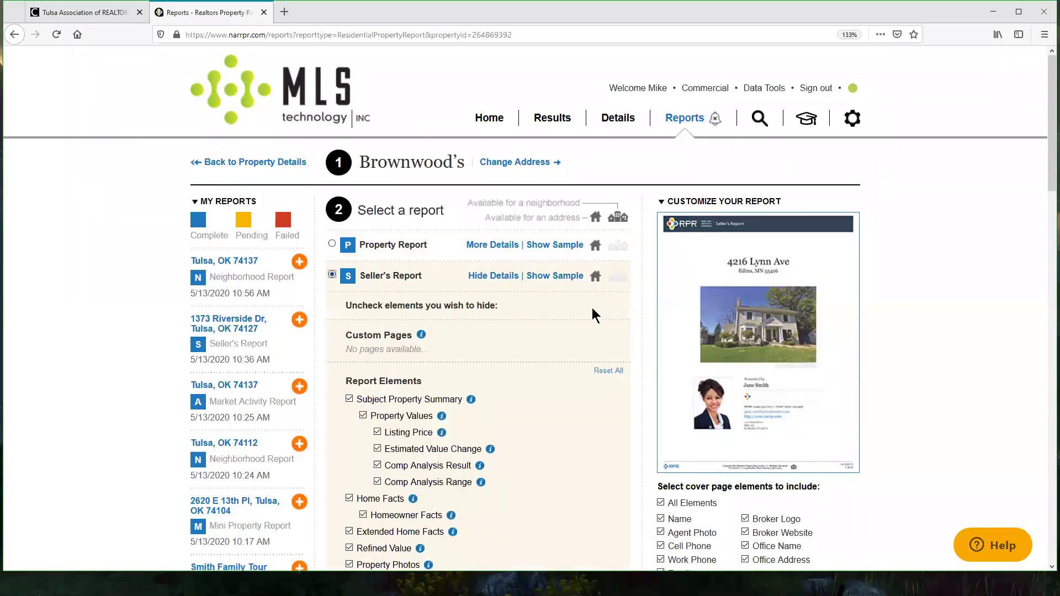
{"action": "scroll", "coordinate": [592, 313], "scroll_direction": "down", "scroll_amount": 2}
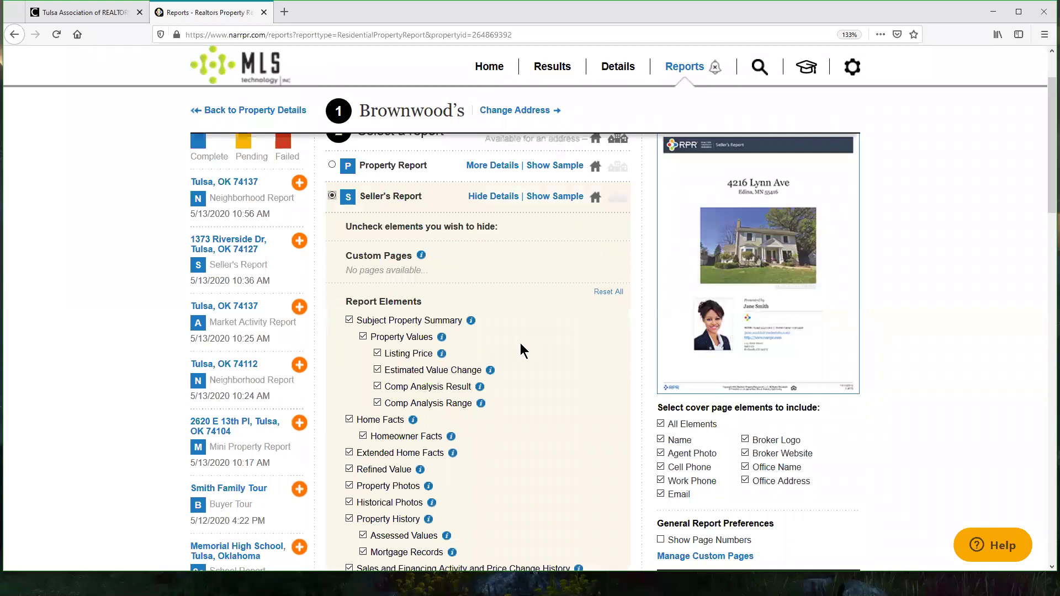
{"action": "left_click", "coordinate": [503, 199]}
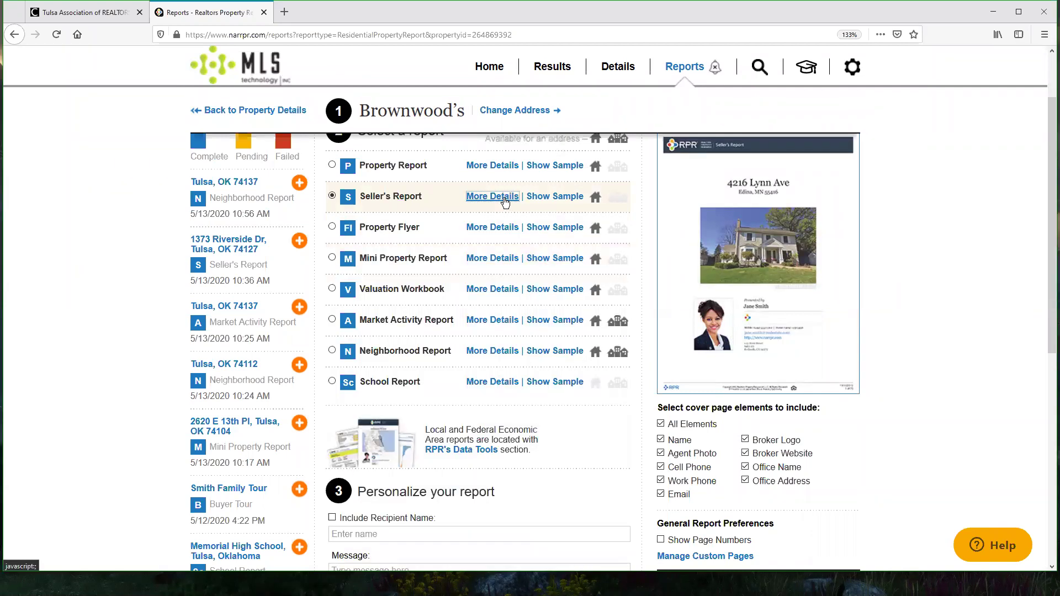
{"action": "left_click", "coordinate": [505, 200]}
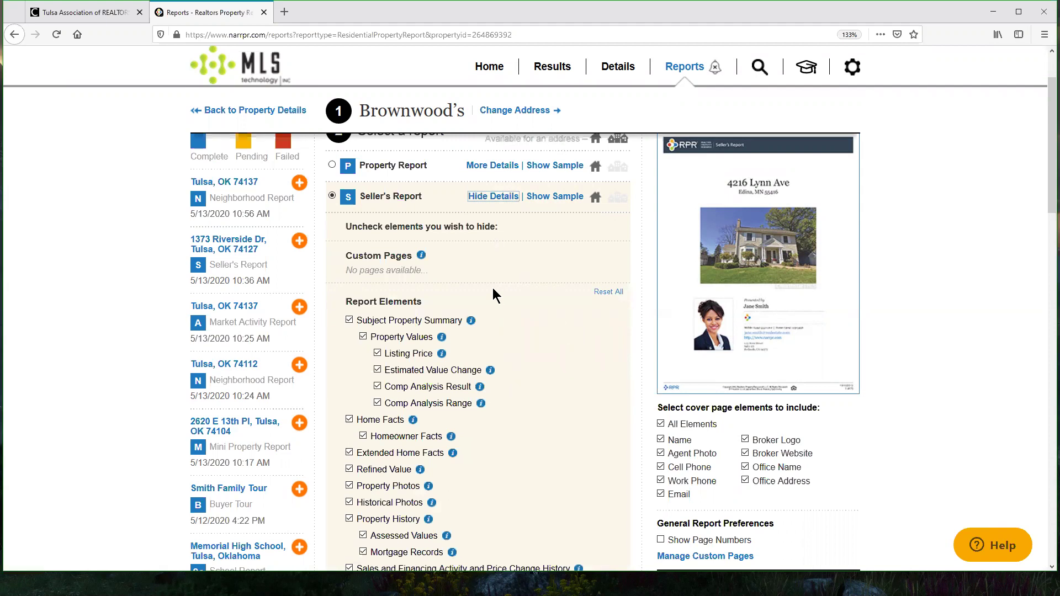
{"action": "scroll", "coordinate": [511, 335], "scroll_direction": "down", "scroll_amount": 3}
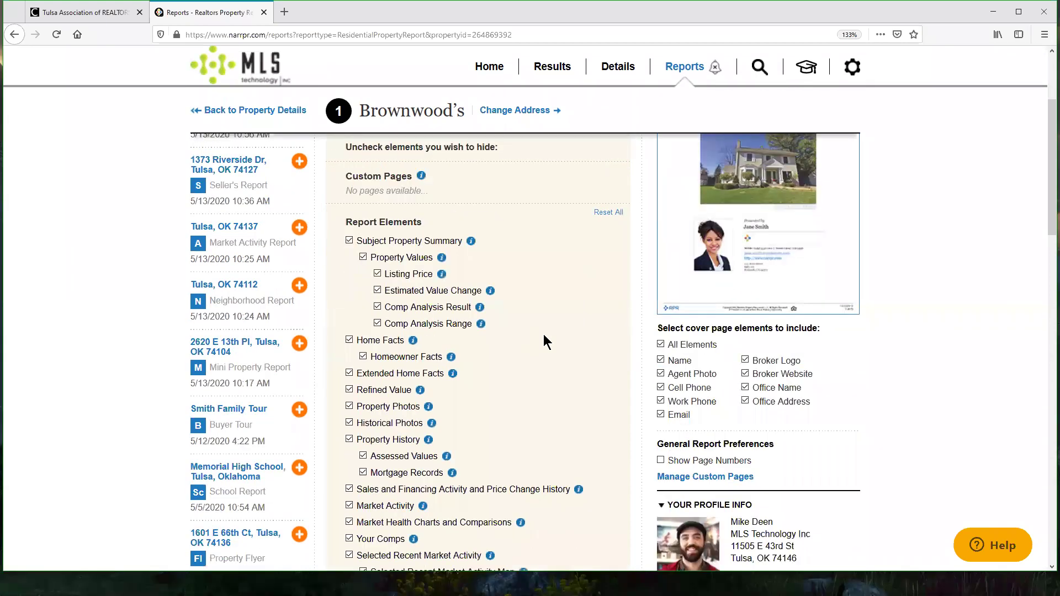
{"action": "scroll", "coordinate": [564, 293], "scroll_direction": "down", "scroll_amount": 3}
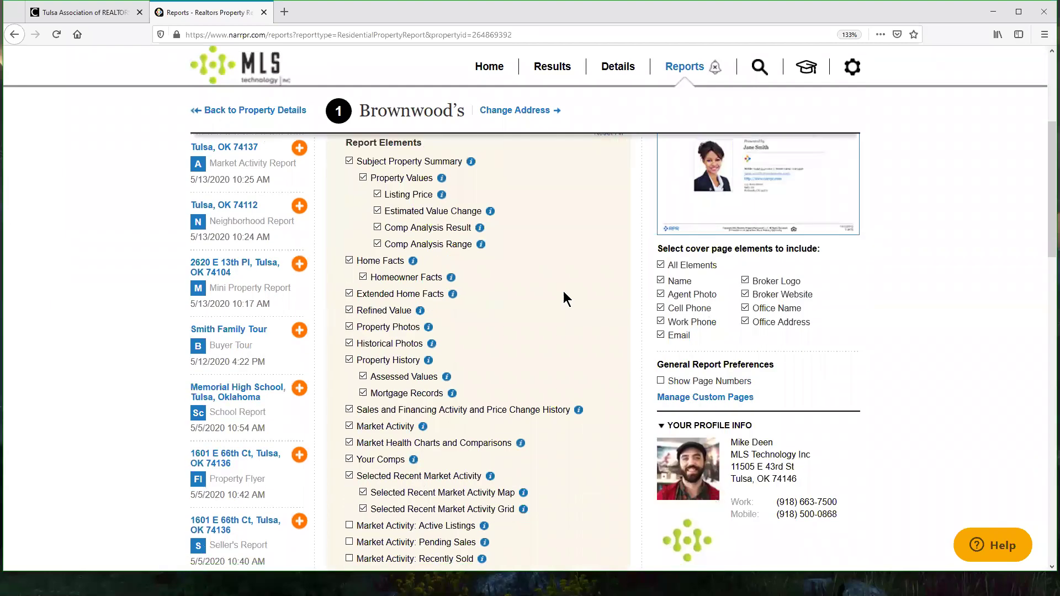
{"action": "scroll", "coordinate": [564, 299], "scroll_direction": "down", "scroll_amount": 3}
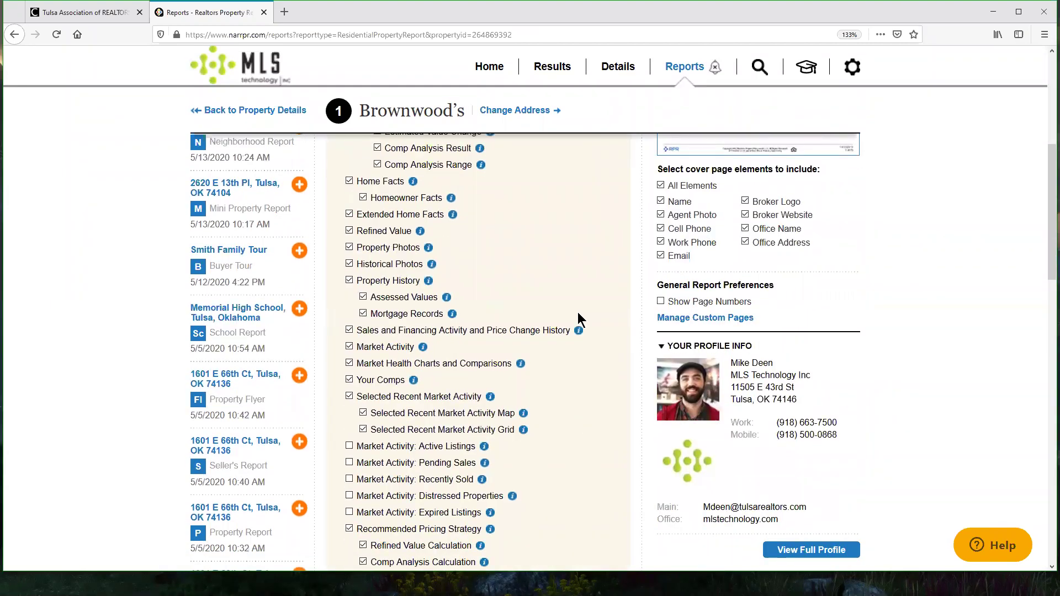
{"action": "scroll", "coordinate": [390, 395], "scroll_direction": "down", "scroll_amount": 3}
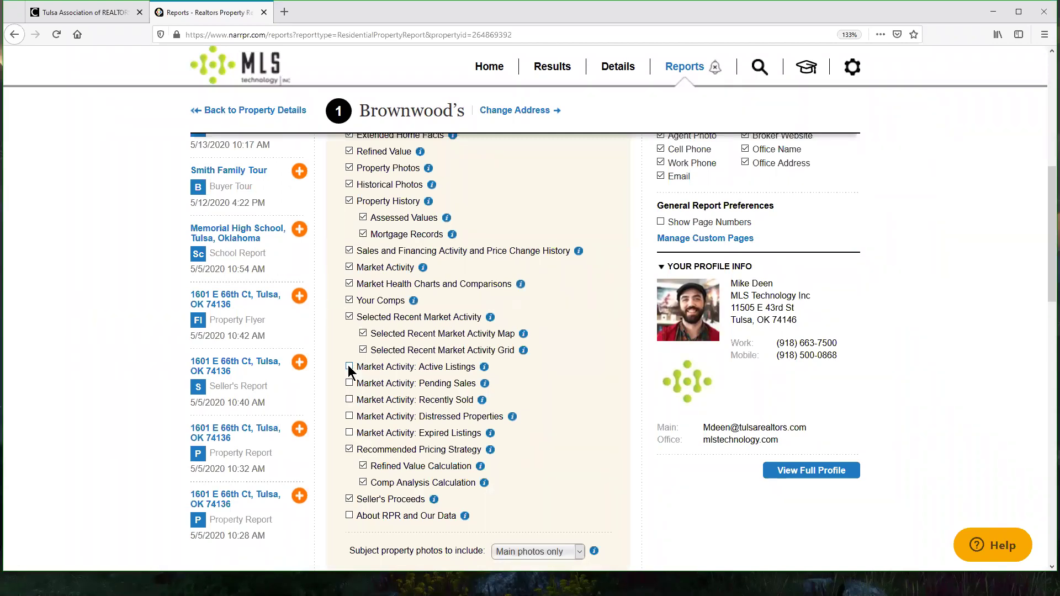
Step: Include Active Listings, Pending Sales, Recently Sold, Distressed Properties and Expired Listings sections
{"action": "left_click", "coordinate": [349, 367]}
{"action": "left_click", "coordinate": [349, 383]}
{"action": "left_click", "coordinate": [349, 400]}
{"action": "left_click", "coordinate": [349, 417]}
{"action": "left_click", "coordinate": [349, 433]}
{"action": "scroll", "coordinate": [550, 350], "scroll_direction": "down", "scroll_amount": 3}
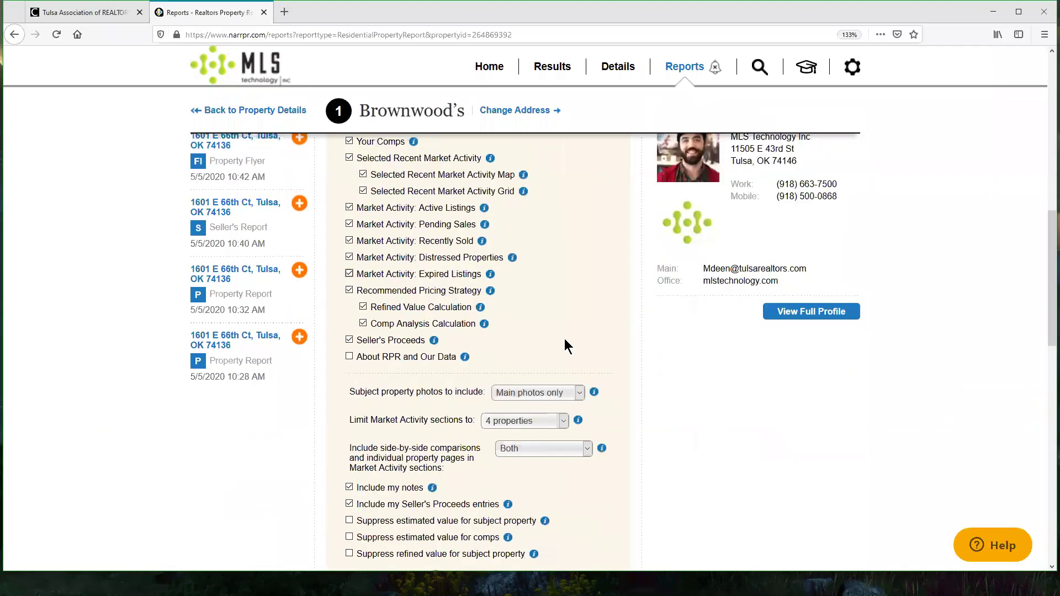
{"action": "scroll", "coordinate": [574, 359], "scroll_direction": "up", "scroll_amount": 1}
{"action": "scroll", "coordinate": [578, 388], "scroll_direction": "up", "scroll_amount": 3}
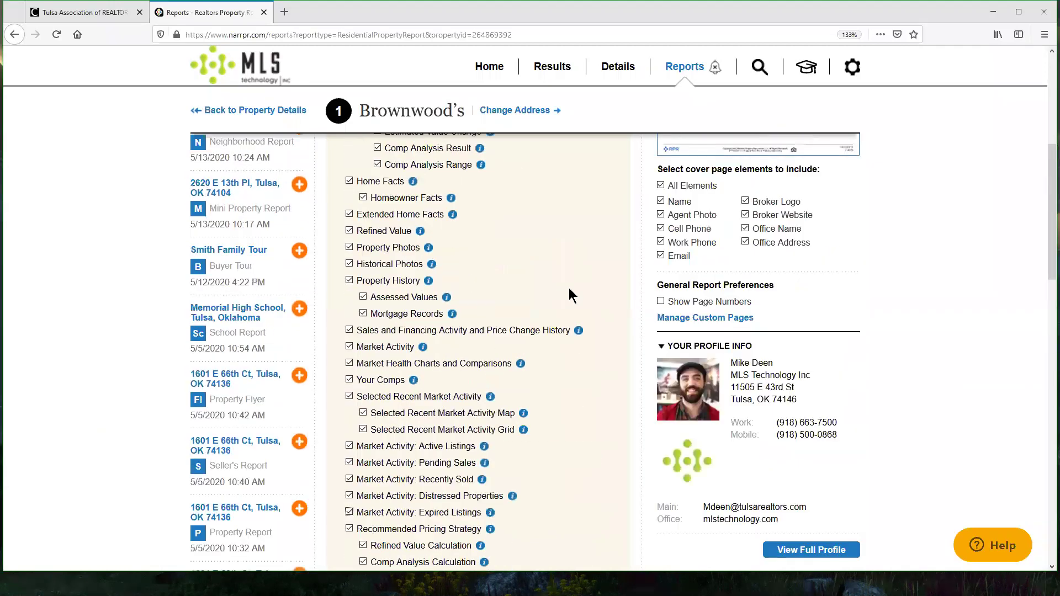
{"action": "scroll", "coordinate": [569, 288], "scroll_direction": "up", "scroll_amount": 5}
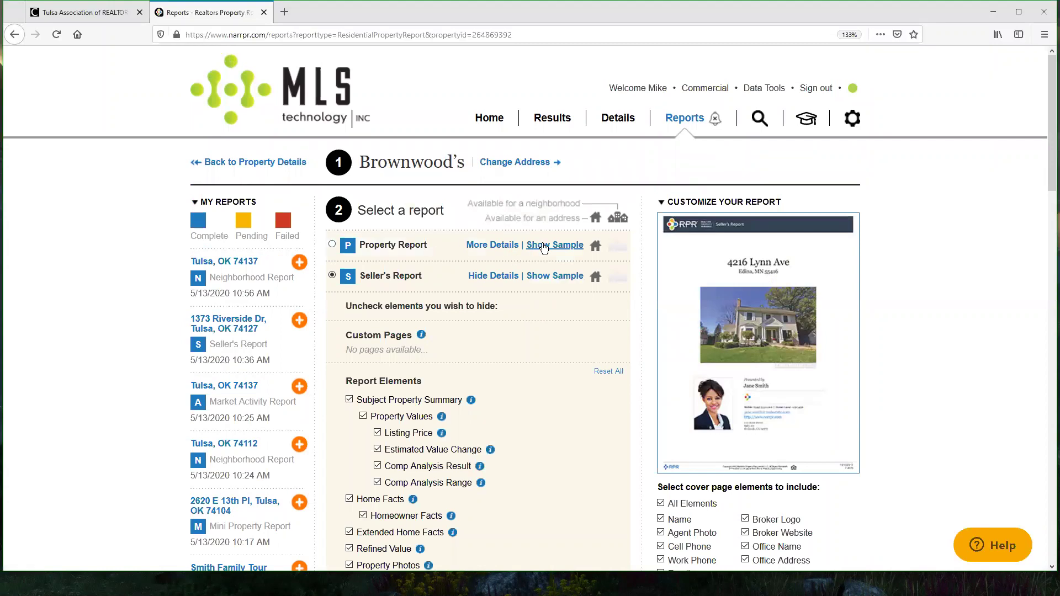
{"action": "left_click", "coordinate": [551, 279]}
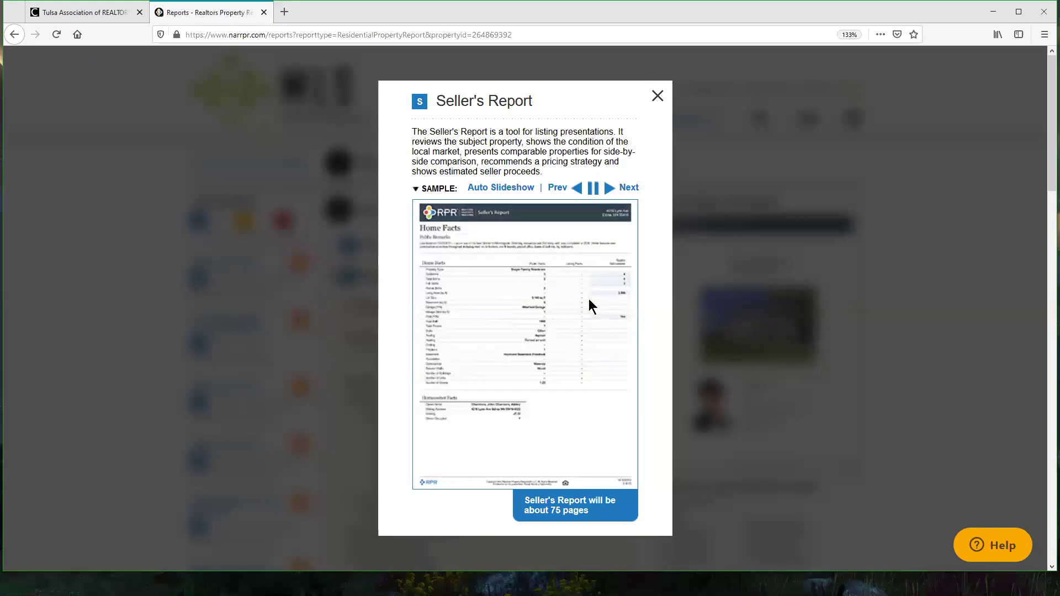
{"action": "left_click_drag", "start_coordinate": [522, 502], "coordinate": [590, 514]}
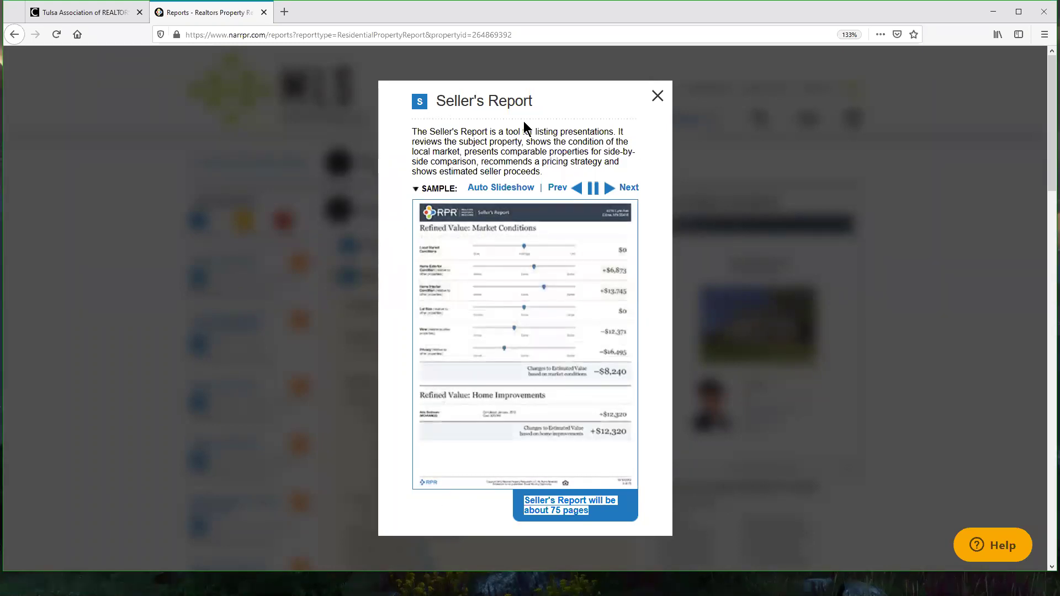
{"action": "left_click", "coordinate": [546, 142]}
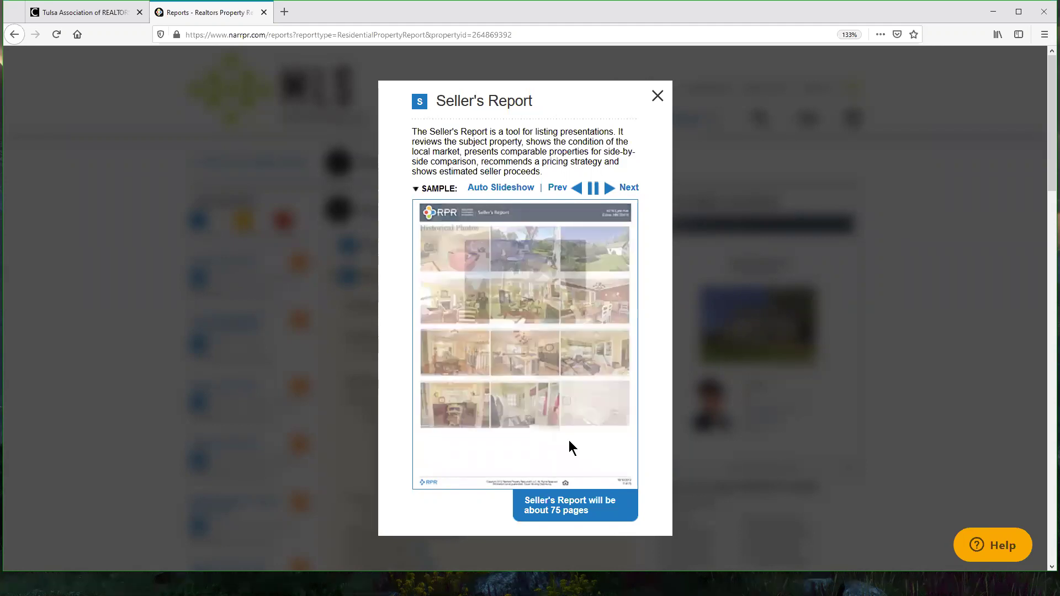
{"action": "left_click", "coordinate": [657, 96]}
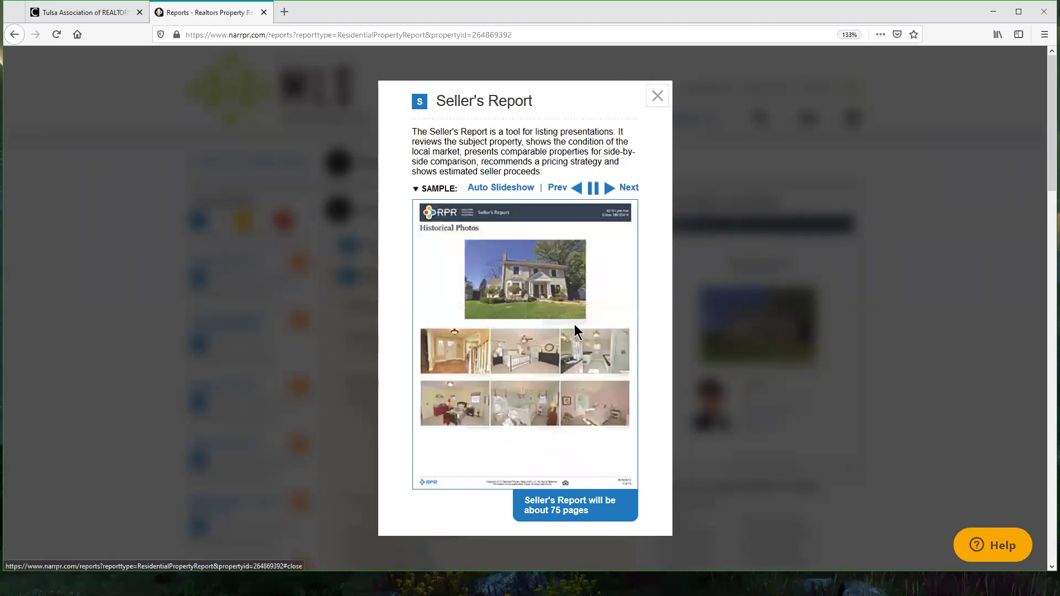
{"action": "scroll", "coordinate": [546, 342], "scroll_direction": "down", "scroll_amount": 5}
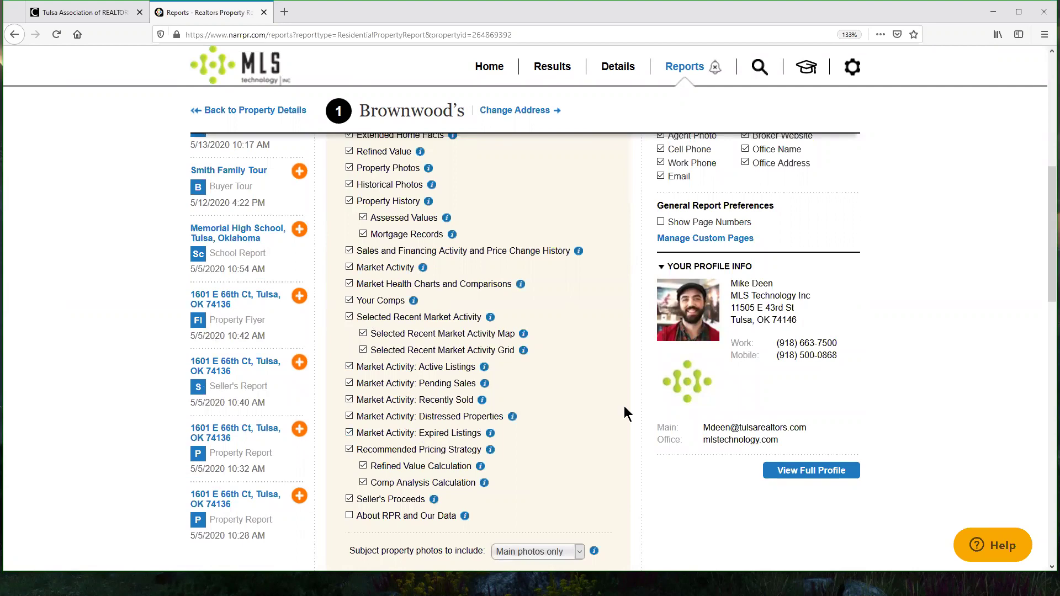
Step: In Personalize your report, enter the recipient's e-mail address for e-mail delivery
{"action": "scroll", "coordinate": [456, 332], "scroll_direction": "up", "scroll_amount": 7}
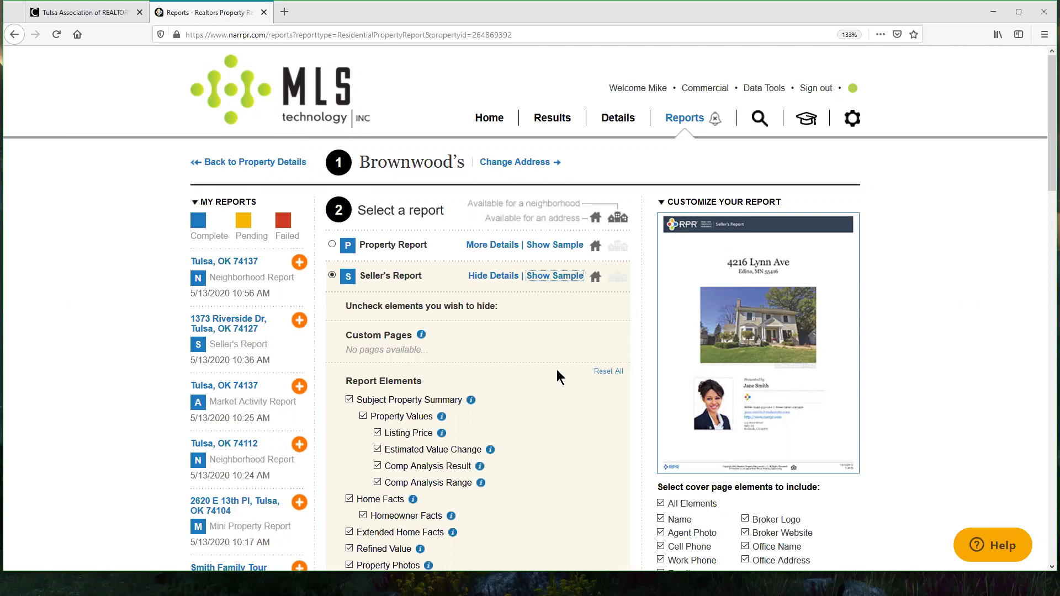
{"action": "scroll", "coordinate": [567, 350], "scroll_direction": "down", "scroll_amount": 10}
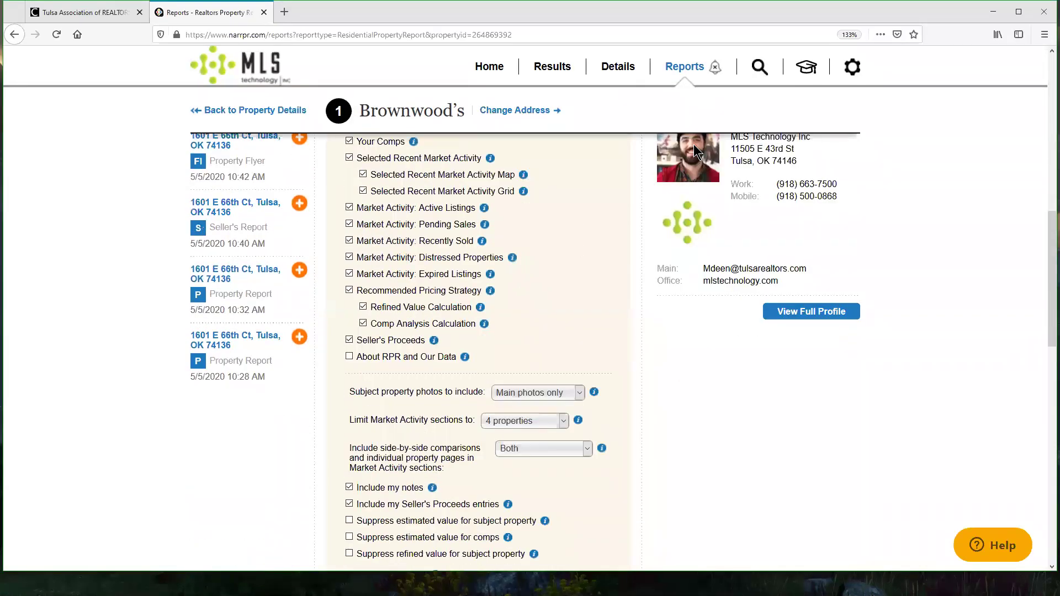
{"action": "scroll", "coordinate": [658, 348], "scroll_direction": "down", "scroll_amount": 5}
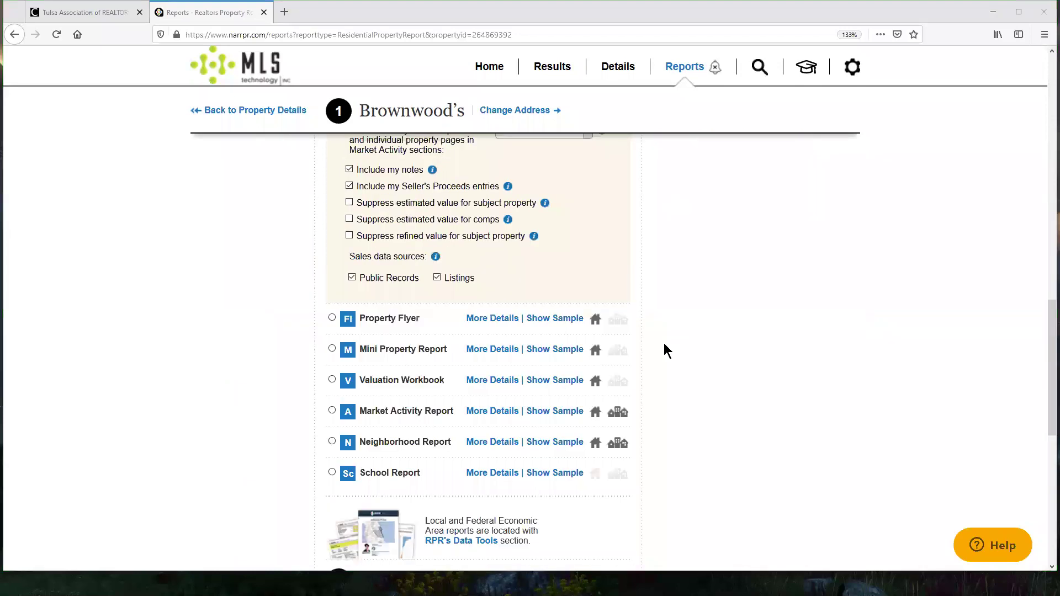
{"action": "scroll", "coordinate": [664, 343], "scroll_direction": "up", "scroll_amount": 4}
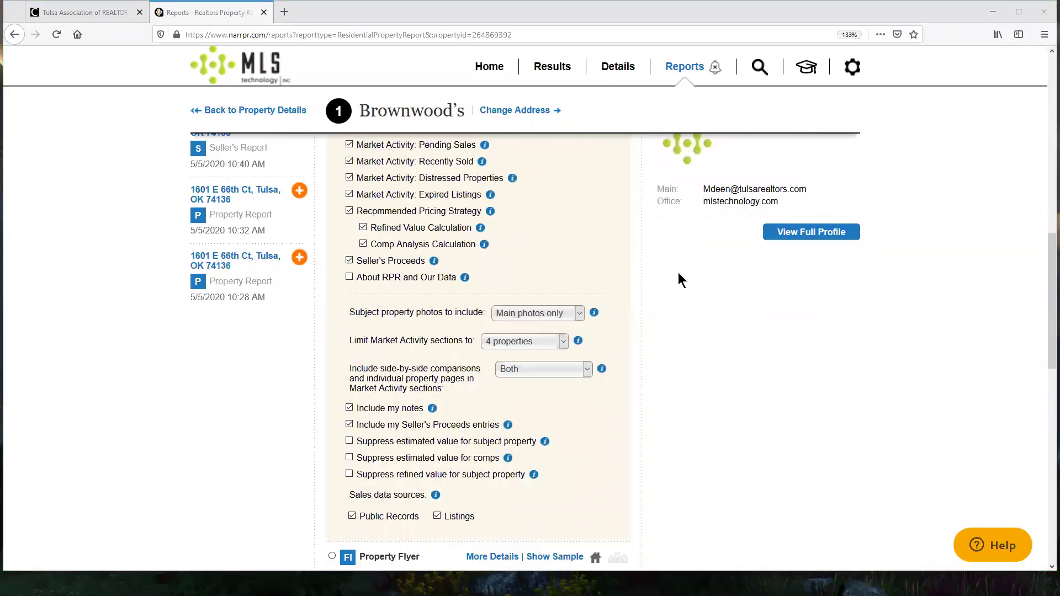
{"action": "scroll", "coordinate": [678, 273], "scroll_direction": "down", "scroll_amount": 4}
{"action": "scroll", "coordinate": [691, 271], "scroll_direction": "down", "scroll_amount": 7}
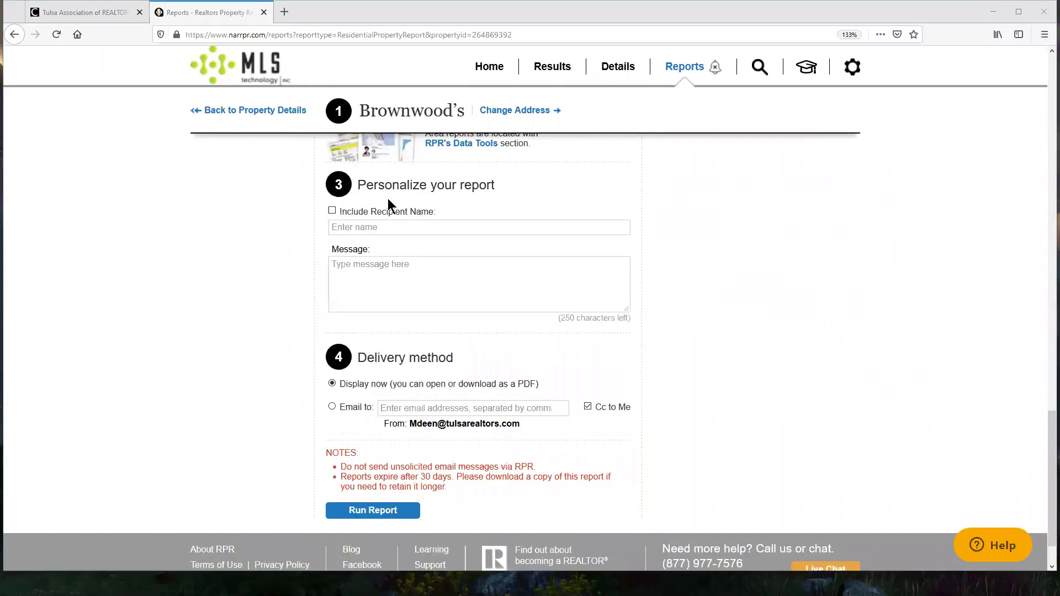
{"action": "left_click_drag", "start_coordinate": [356, 185], "coordinate": [496, 185]}
{"action": "left_click_drag", "start_coordinate": [496, 185], "coordinate": [476, 184]}
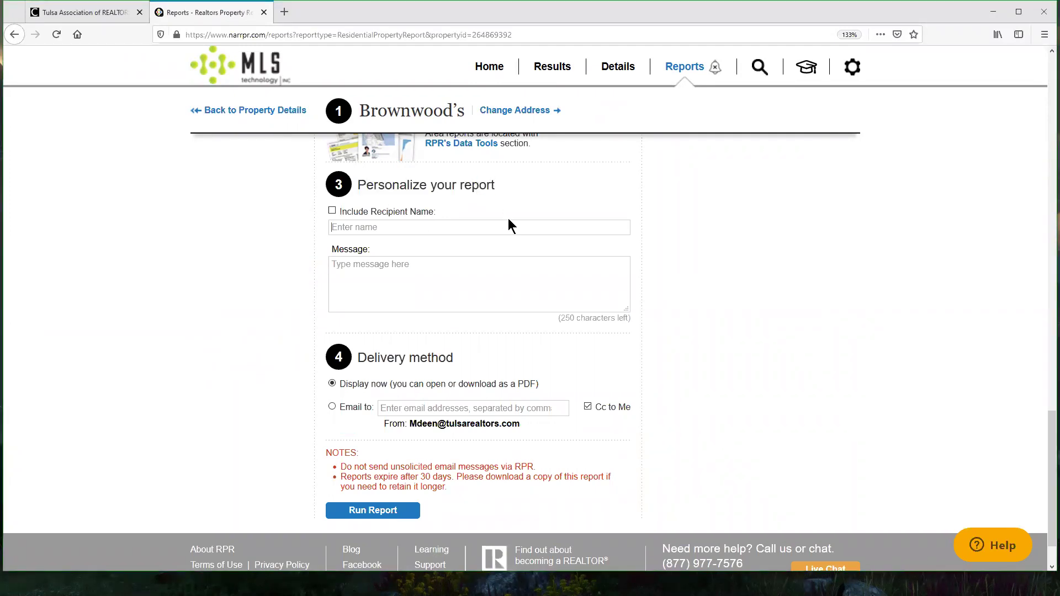
{"action": "key", "text": "ctrl+a"}
{"action": "key", "text": "ctrl+c"}
{"action": "key", "text": "BackSpace"}
{"action": "left_click", "coordinate": [422, 407]}
{"action": "key", "text": "ctrl+v"}
Step: Fill in the recipient's name and message 'Here's the Seller's Report', with Display now delivery
{"action": "left_click", "coordinate": [398, 228]}
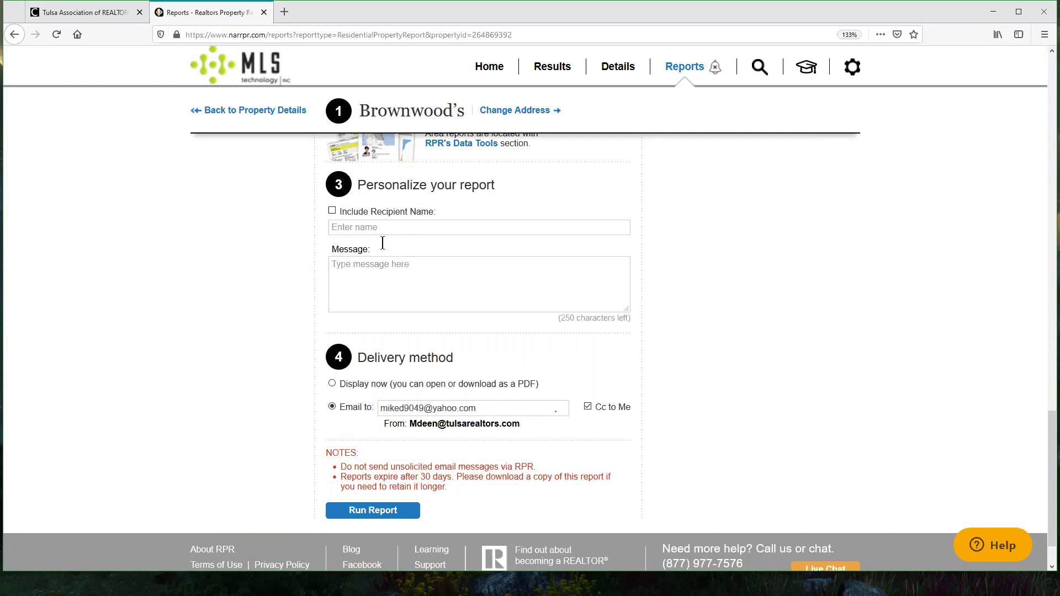
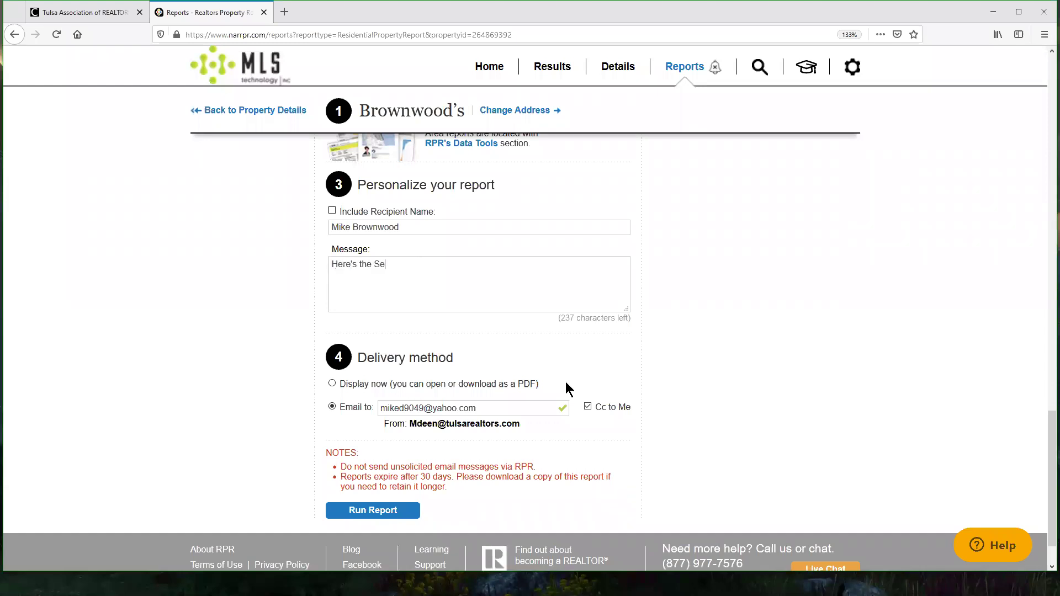
{"action": "triple_click", "coordinate": [508, 368]}
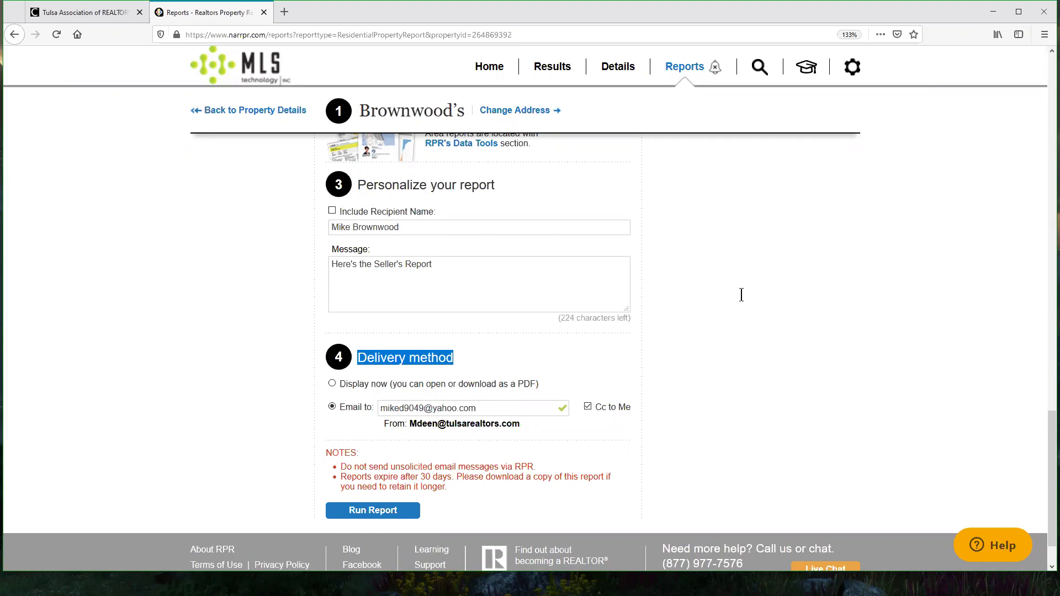
{"action": "left_click", "coordinate": [330, 384]}
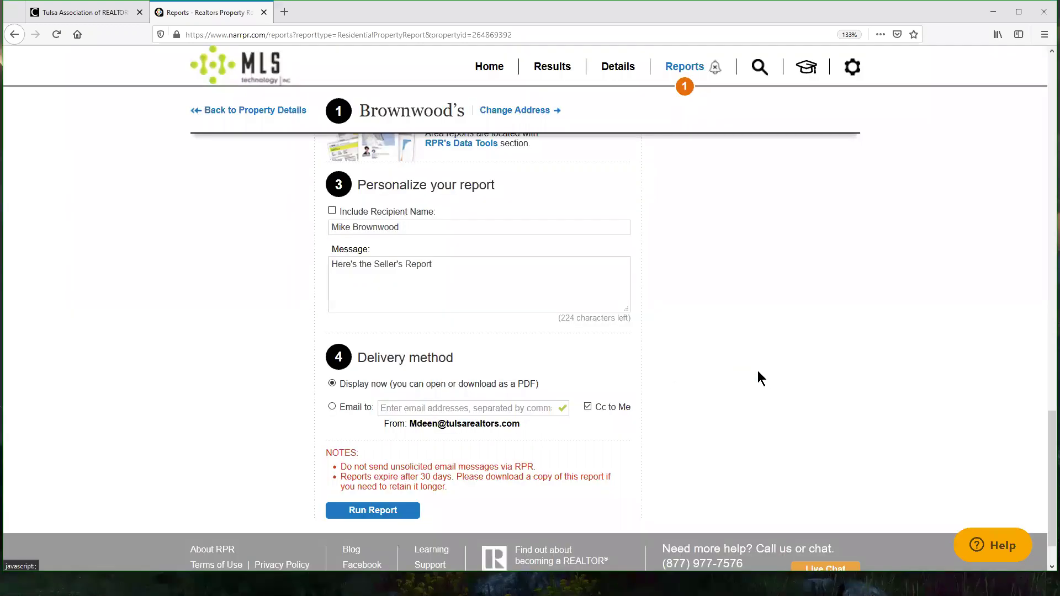
{"action": "scroll", "coordinate": [918, 383], "scroll_direction": "up", "scroll_amount": 15}
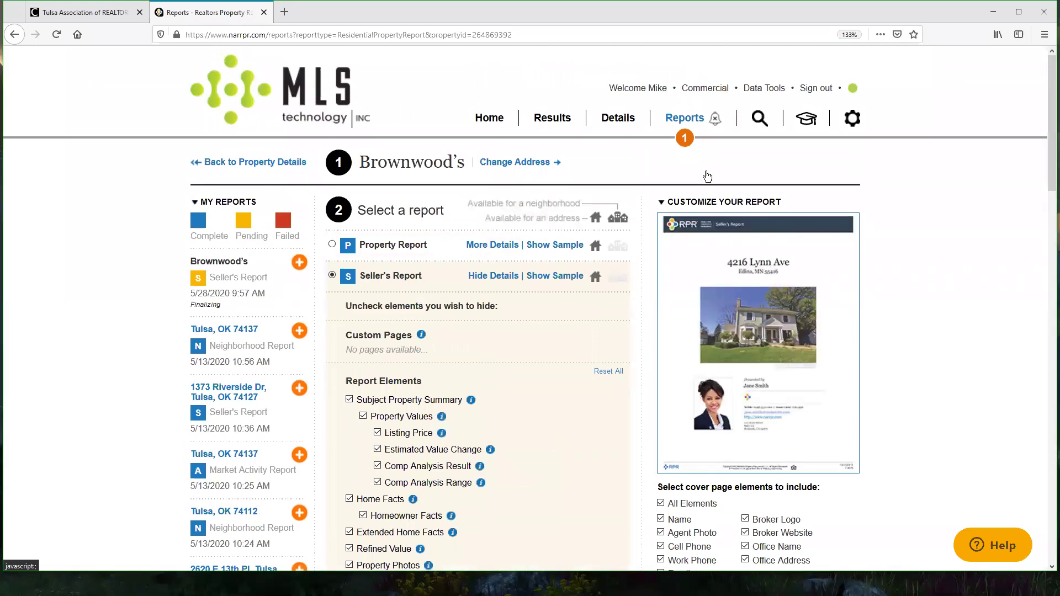
{"action": "mouse_move", "coordinate": [685, 143]}
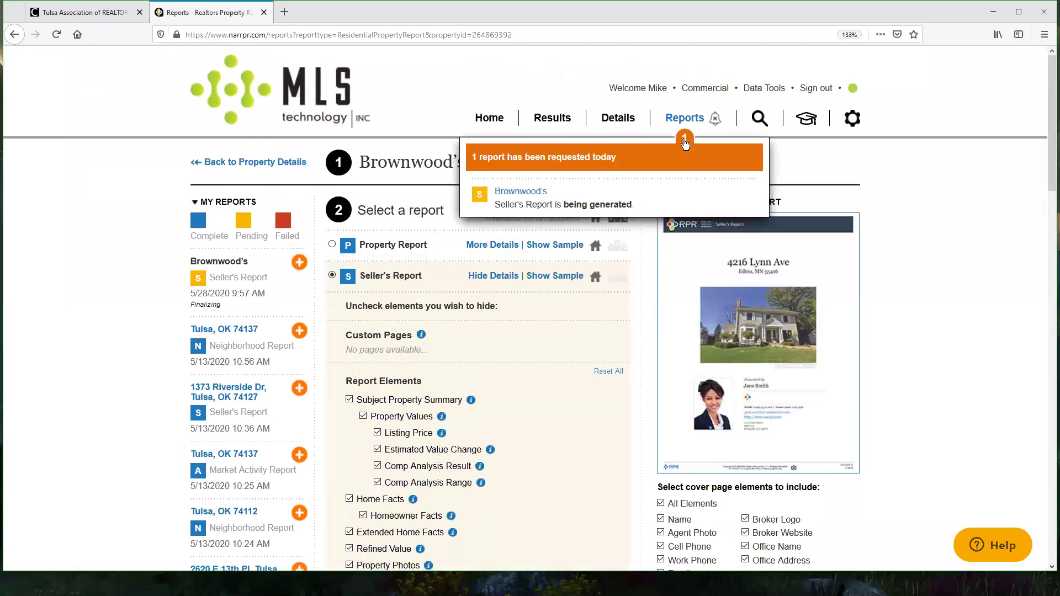
Step: Dismiss the report notification, check the report's status, and return to the RPR home page
{"action": "left_click", "coordinate": [716, 118]}
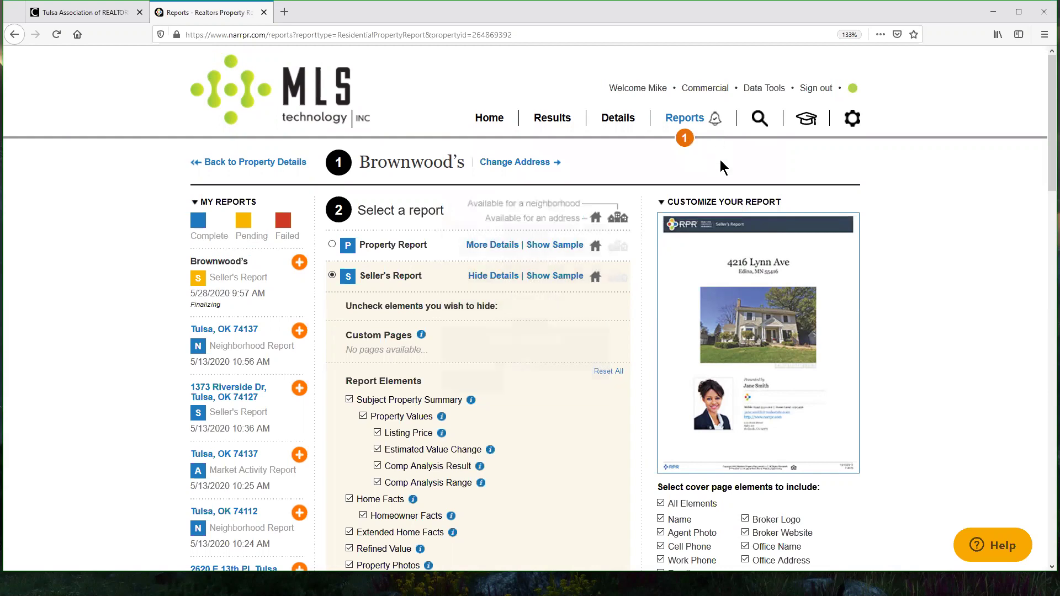
{"action": "left_click", "coordinate": [696, 140]}
{"action": "left_click", "coordinate": [492, 275]}
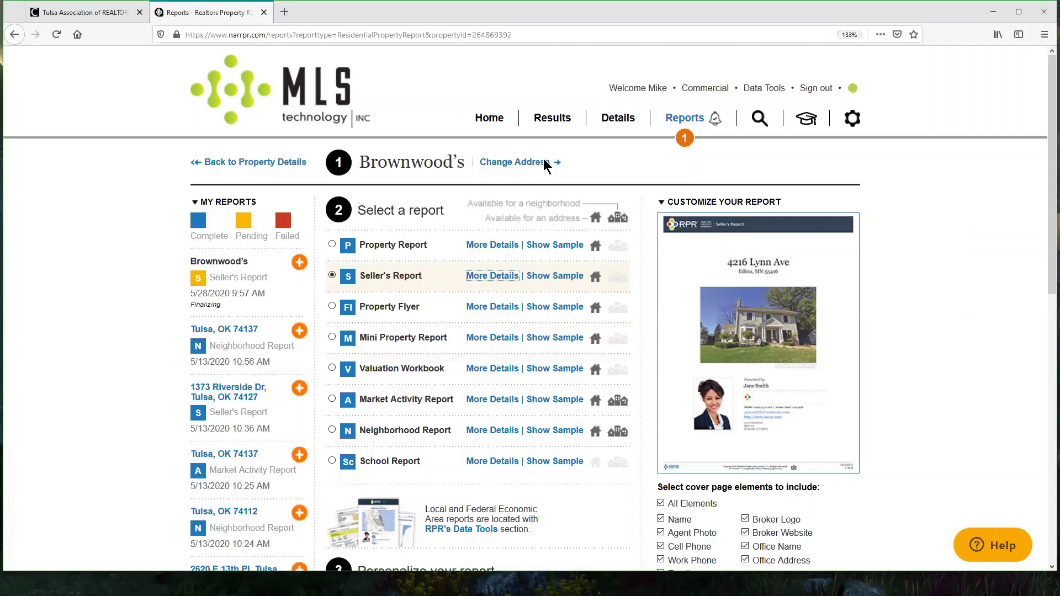
{"action": "left_click", "coordinate": [491, 119]}
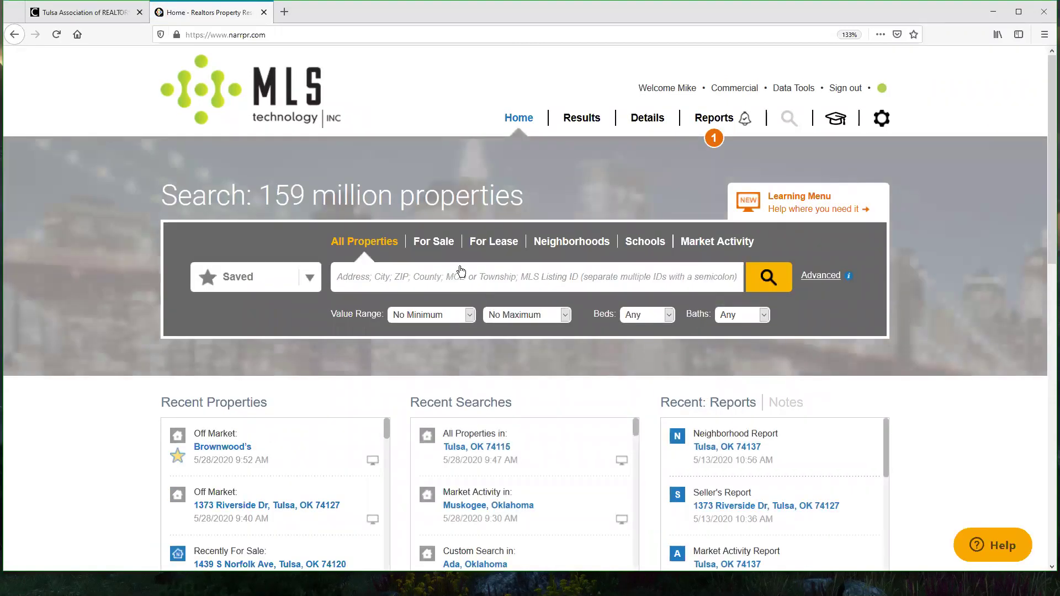
Step: Run a For Sale search for Tulsa, OK 74120, chosen from the '741' suggestions
{"action": "left_click", "coordinate": [437, 242]}
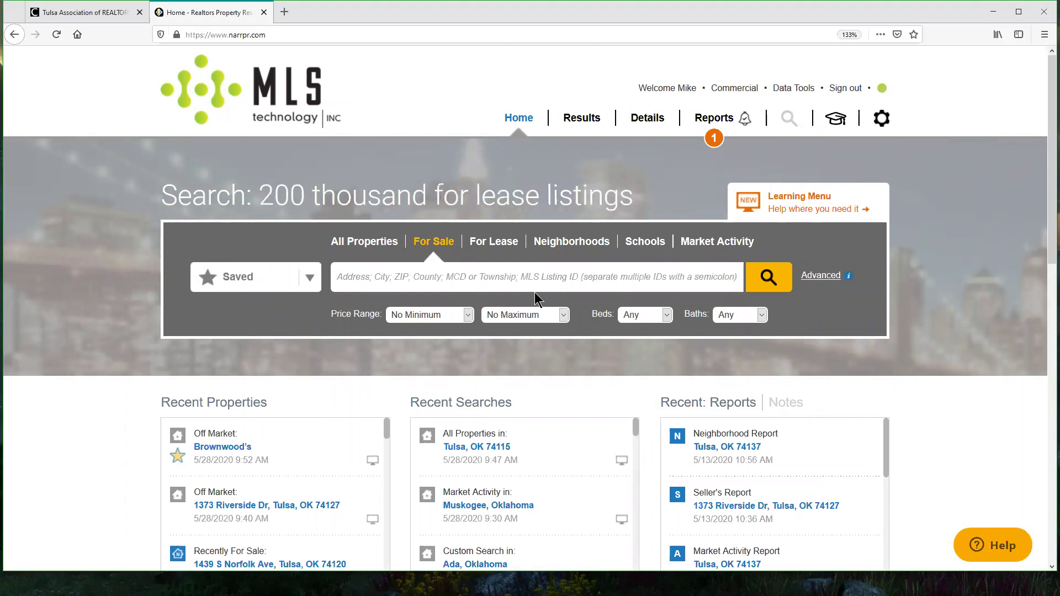
{"action": "type", "text": "74120"}
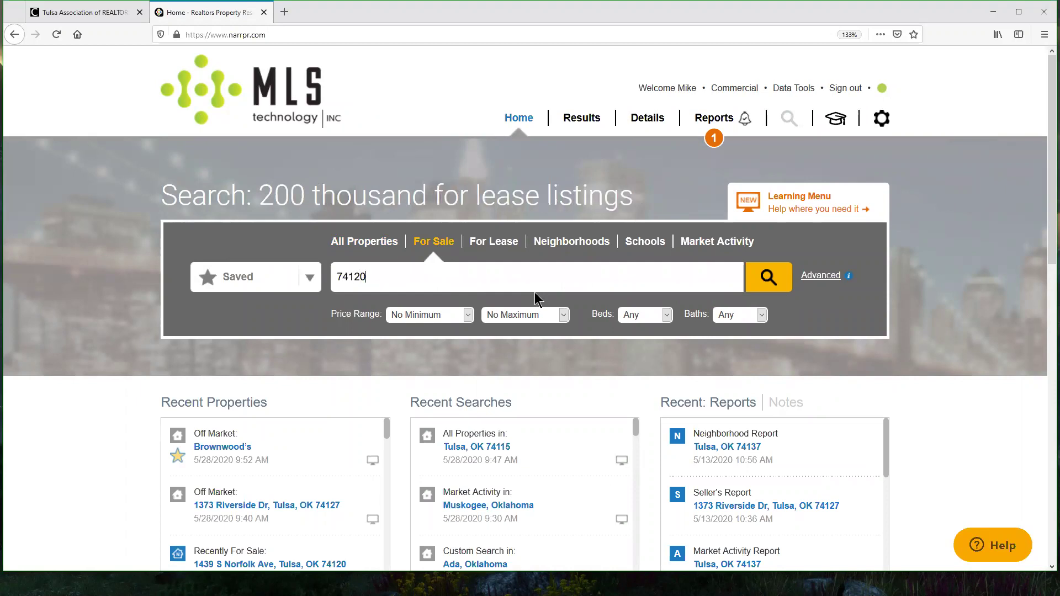
{"action": "left_click", "coordinate": [355, 301]}
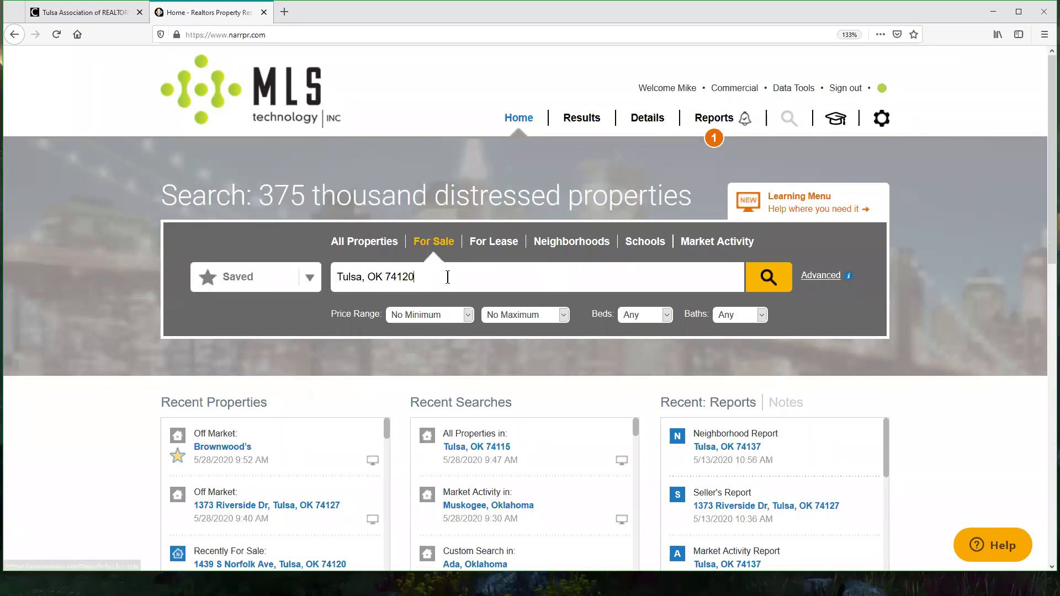
{"action": "left_click", "coordinate": [352, 275]}
{"action": "key", "text": "ctrl+c"}
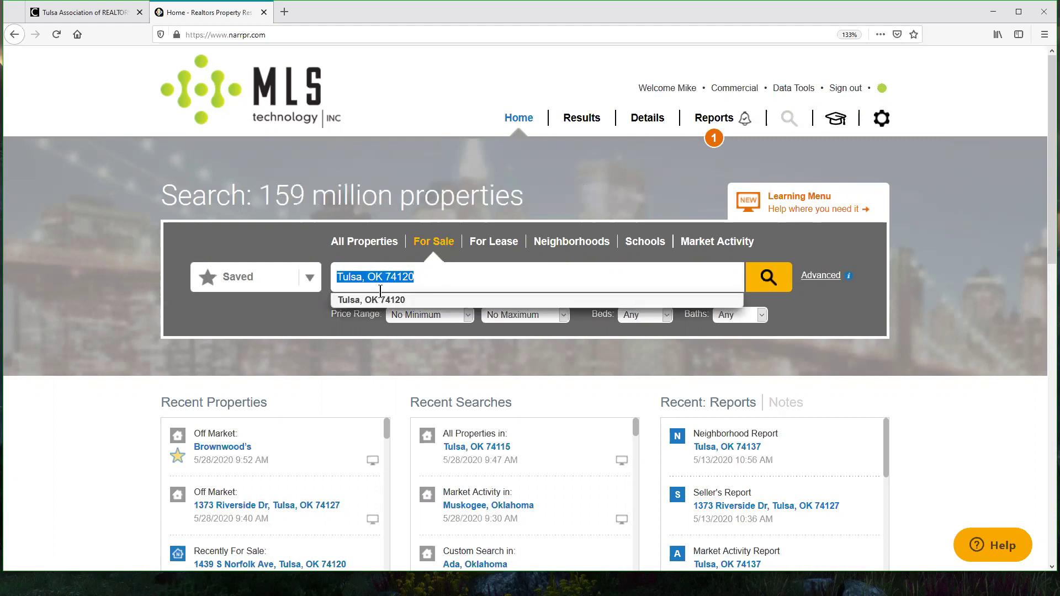
{"action": "key", "text": "BackSpace"}
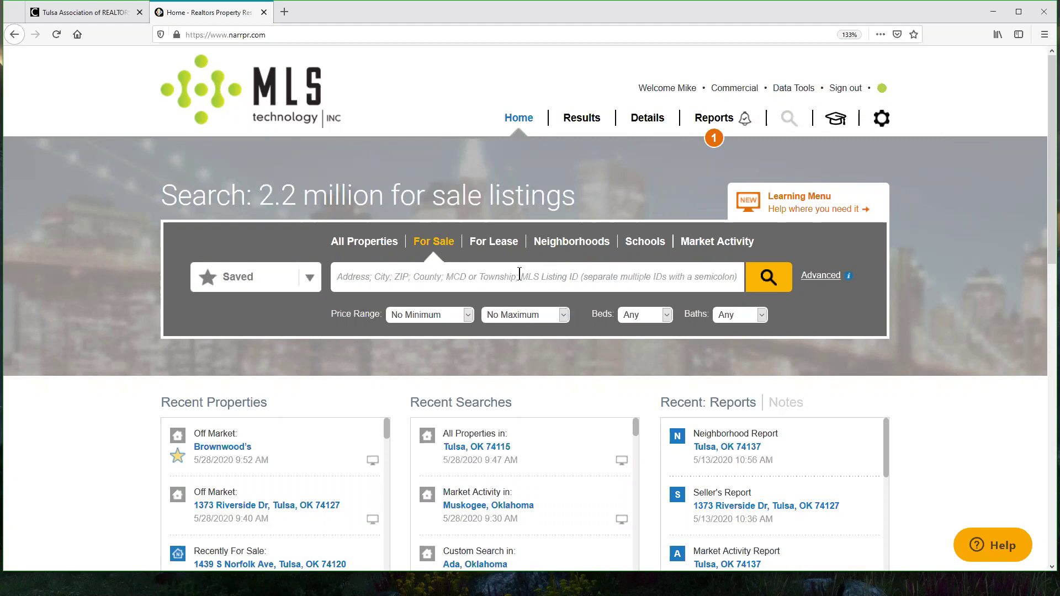
{"action": "key", "text": "ctrl+v"}
{"action": "left_click", "coordinate": [385, 303]}
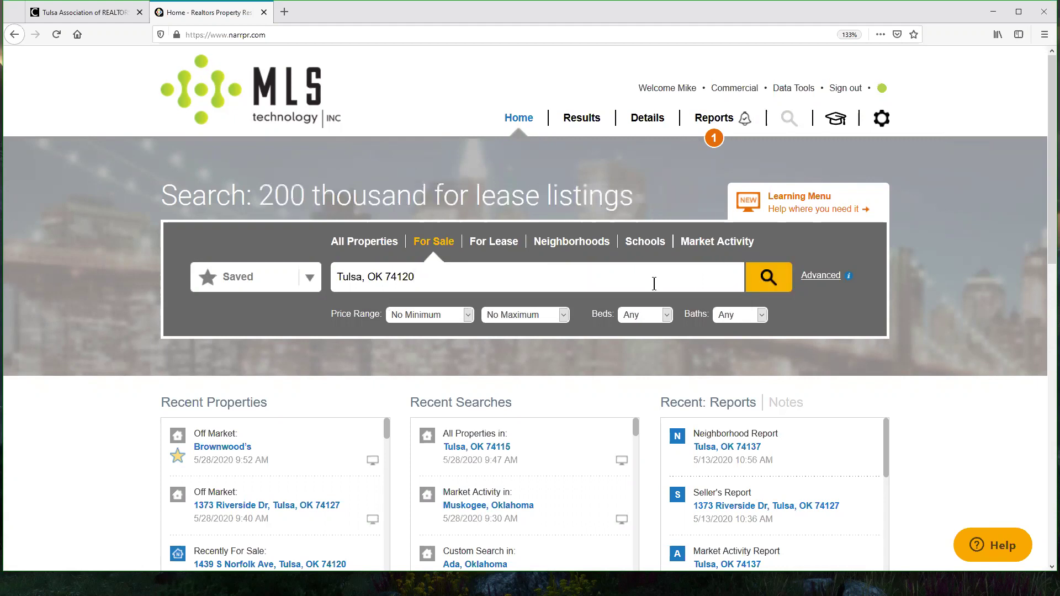
{"action": "left_click", "coordinate": [764, 287]}
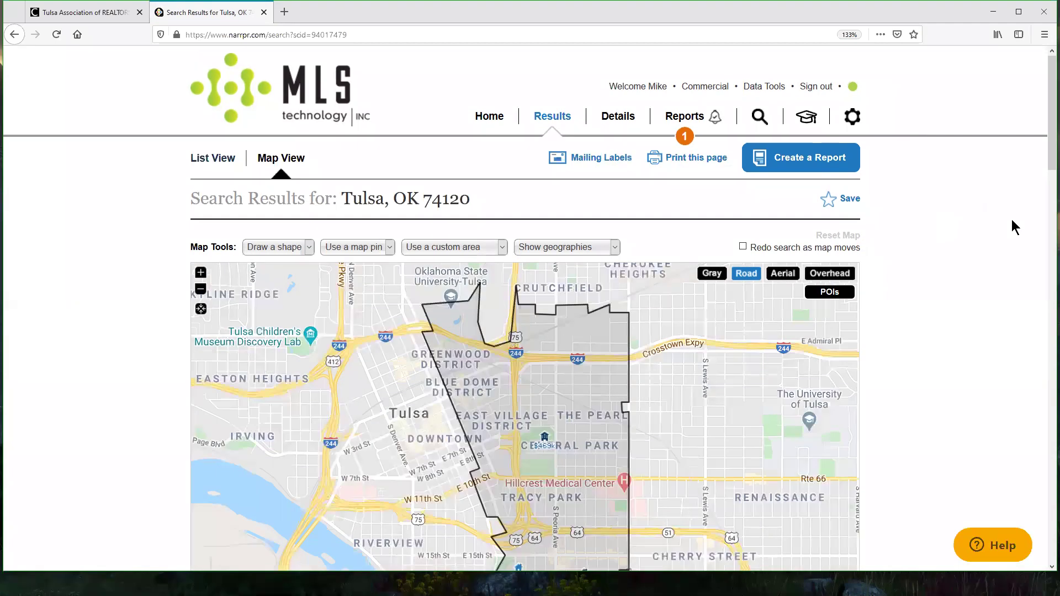
{"action": "scroll", "coordinate": [1012, 220], "scroll_direction": "down", "scroll_amount": 5}
Step: Filter the Tulsa, OK 74120 results to 3+ bedrooms and 2+ bathrooms
{"action": "scroll", "coordinate": [1012, 221], "scroll_direction": "down", "scroll_amount": 3}
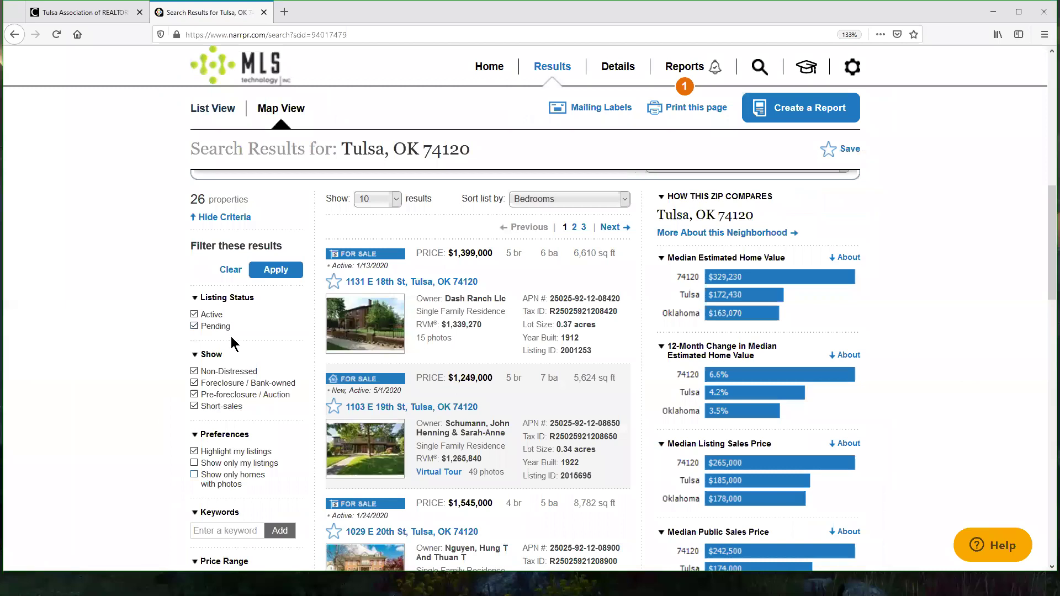
{"action": "scroll", "coordinate": [243, 316], "scroll_direction": "down", "scroll_amount": 4}
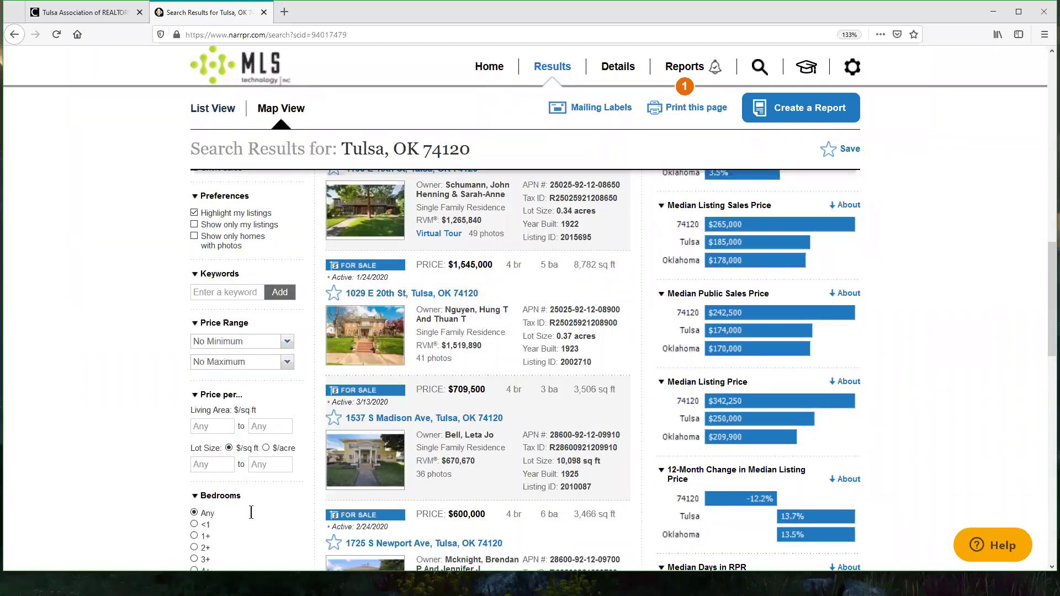
{"action": "scroll", "coordinate": [421, 418], "scroll_direction": "down", "scroll_amount": 1}
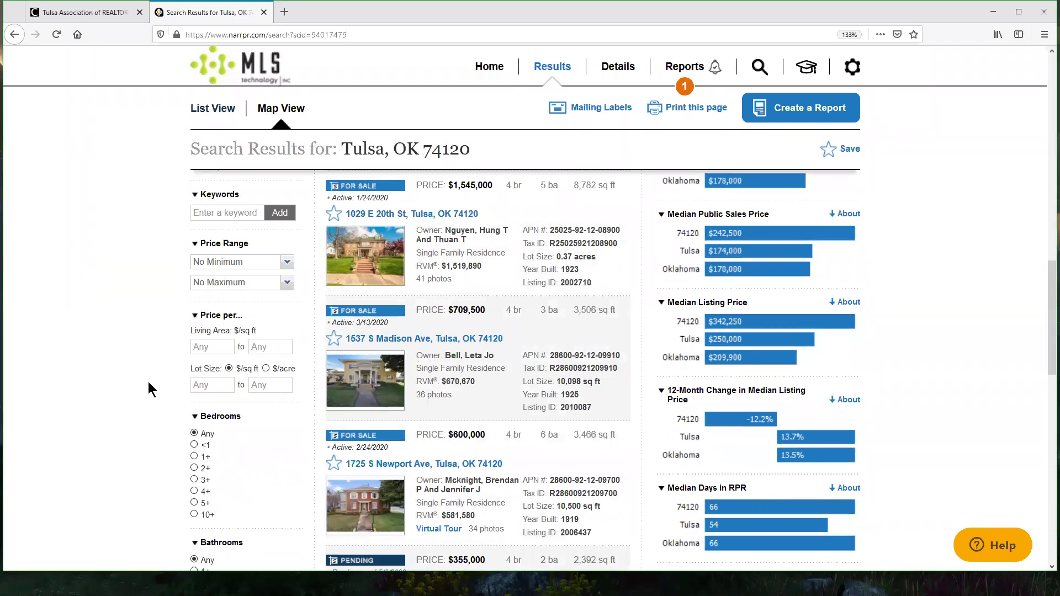
{"action": "left_click", "coordinate": [194, 482]}
{"action": "scroll", "coordinate": [190, 437], "scroll_direction": "down", "scroll_amount": 3}
{"action": "left_click", "coordinate": [203, 426]}
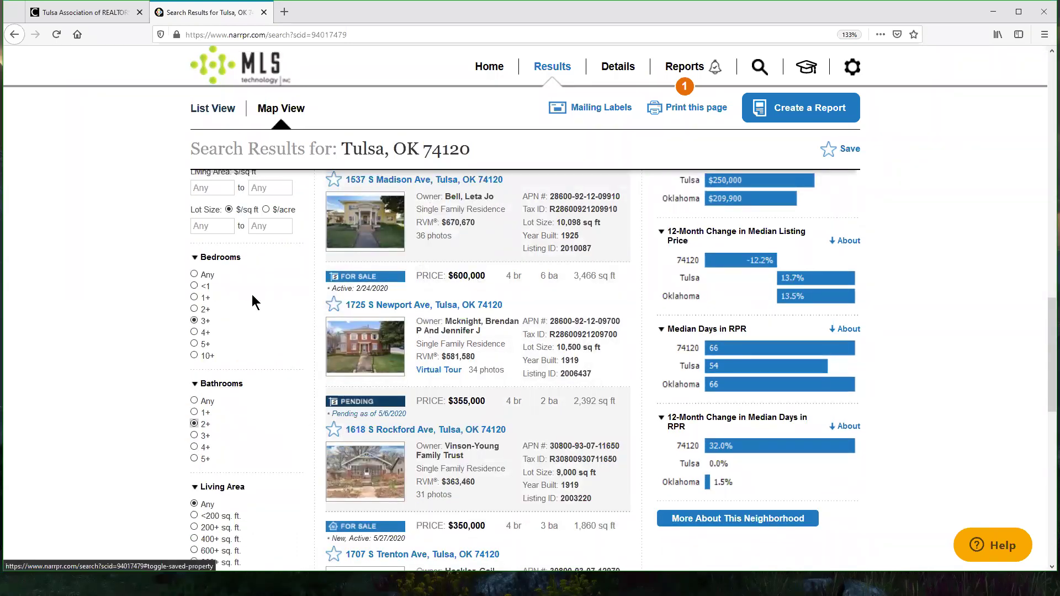
{"action": "scroll", "coordinate": [253, 301], "scroll_direction": "up", "scroll_amount": 10}
{"action": "scroll", "coordinate": [334, 343], "scroll_direction": "down", "scroll_amount": 2}
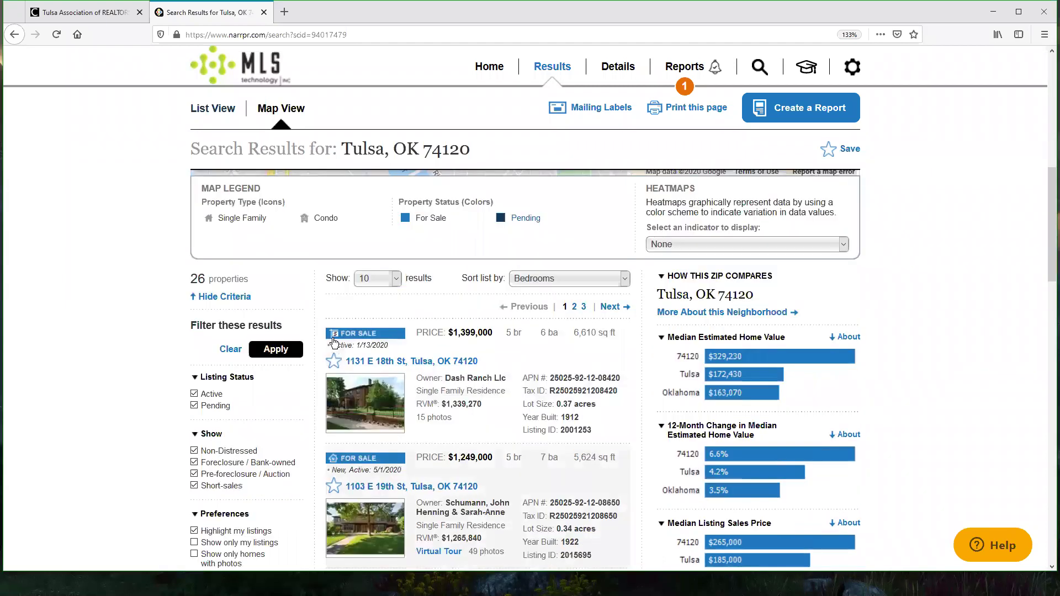
{"action": "left_click", "coordinate": [289, 353]}
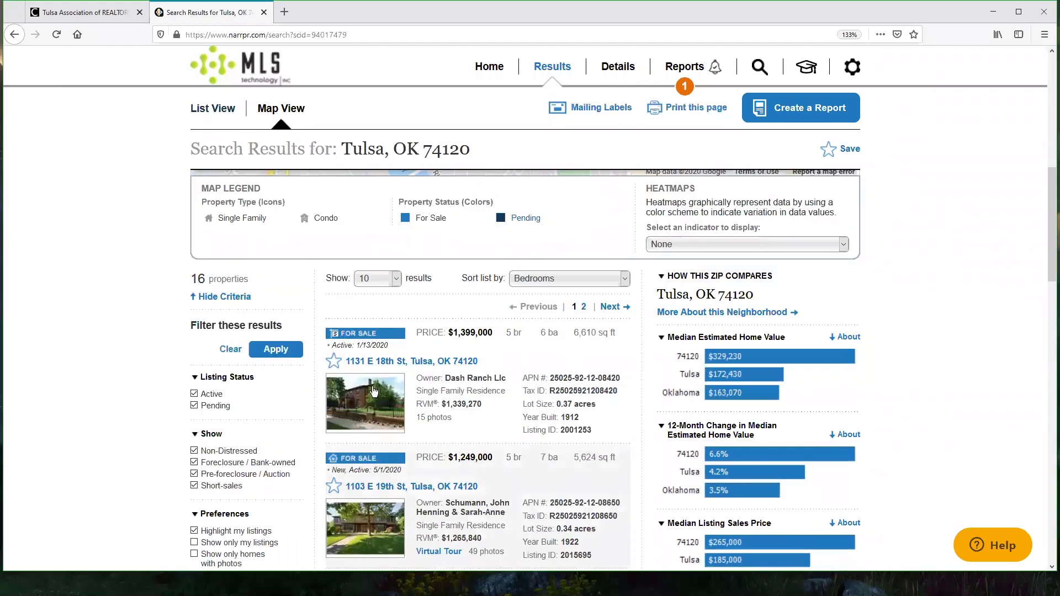
Step: Review the reduced count of 16 properties, then go back to the home search page
{"action": "left_click_drag", "start_coordinate": [190, 279], "coordinate": [254, 281]}
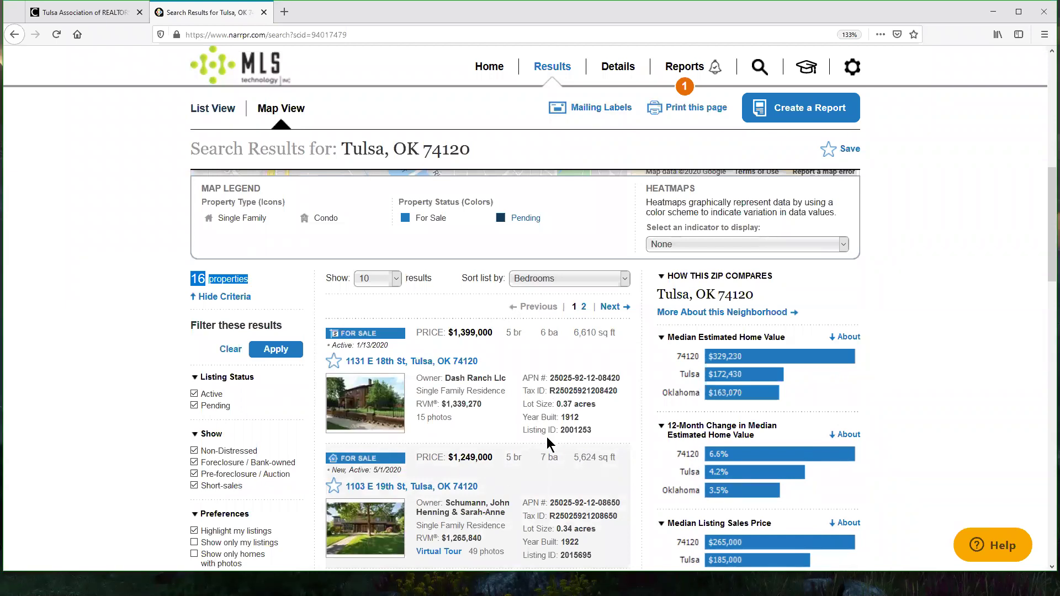
{"action": "scroll", "coordinate": [870, 328], "scroll_direction": "up", "scroll_amount": 6}
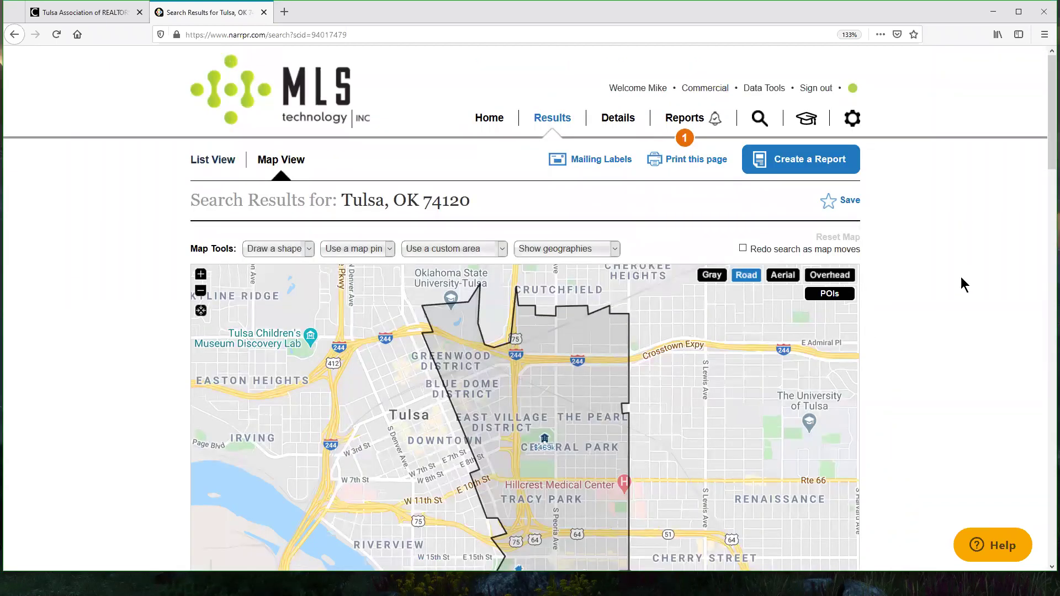
{"action": "scroll", "coordinate": [961, 279], "scroll_direction": "down", "scroll_amount": 2}
{"action": "scroll", "coordinate": [961, 279], "scroll_direction": "up", "scroll_amount": 2}
{"action": "scroll", "coordinate": [221, 409], "scroll_direction": "down", "scroll_amount": 10}
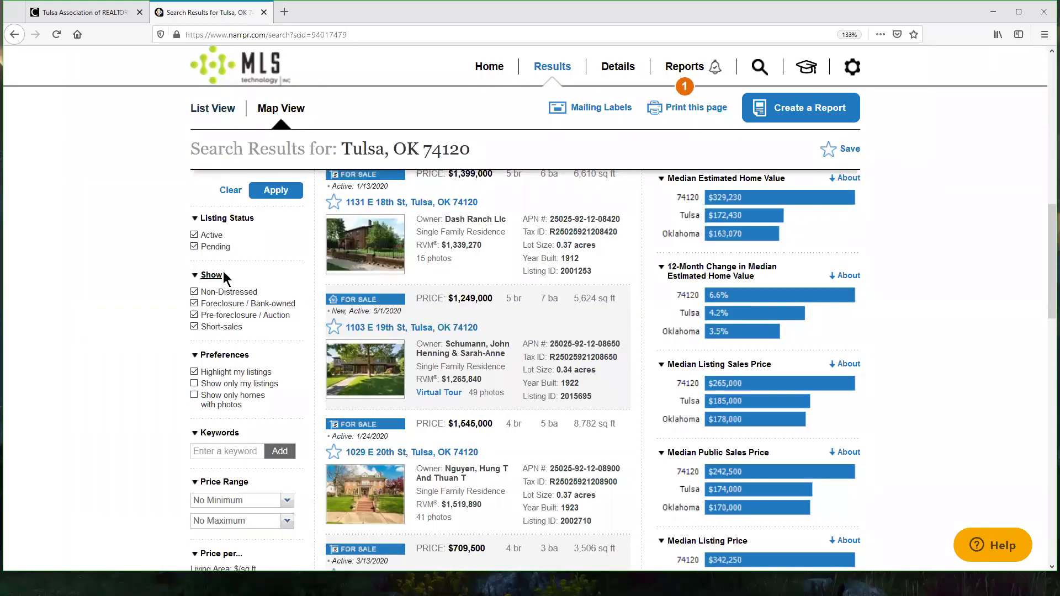
{"action": "scroll", "coordinate": [614, 363], "scroll_direction": "up", "scroll_amount": 10}
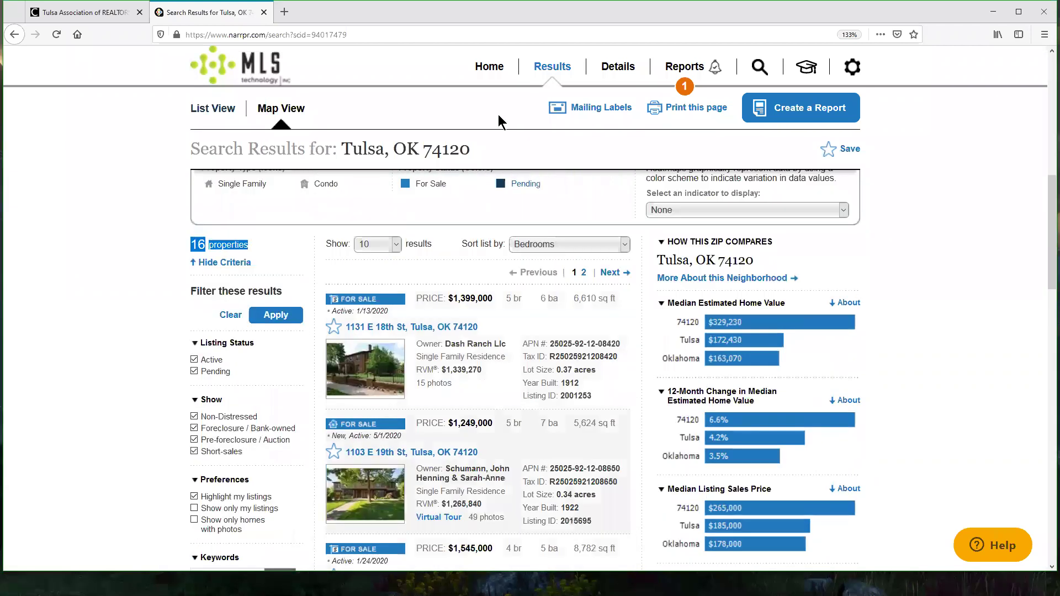
{"action": "left_click", "coordinate": [490, 68]}
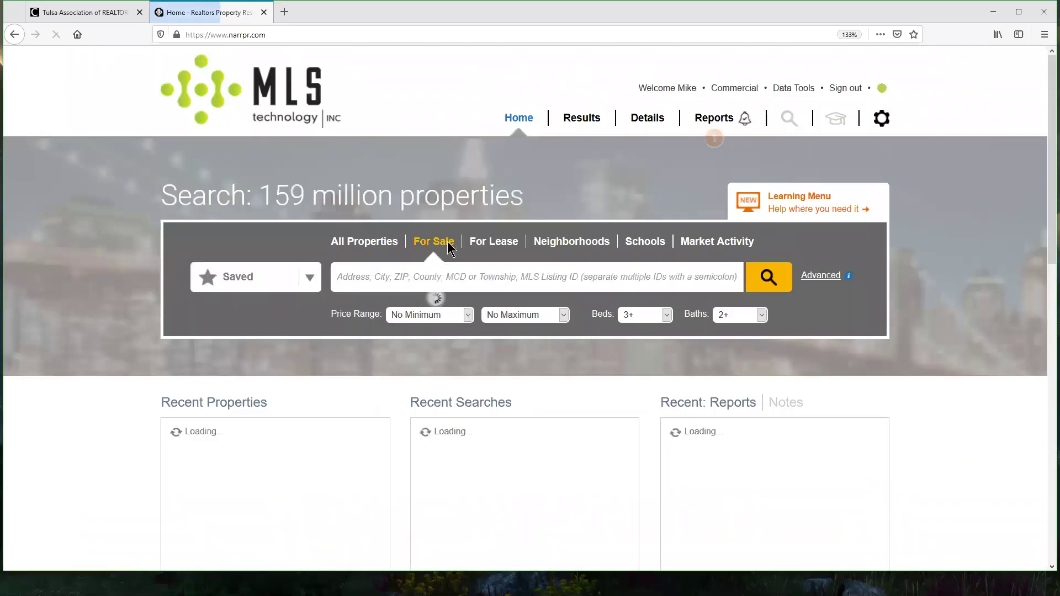
Step: In Advanced search, exclude Pending, Foreclosure / Bank-owned, Pre-foreclosure / Auction and Short-sale listings
{"action": "left_click", "coordinate": [821, 275]}
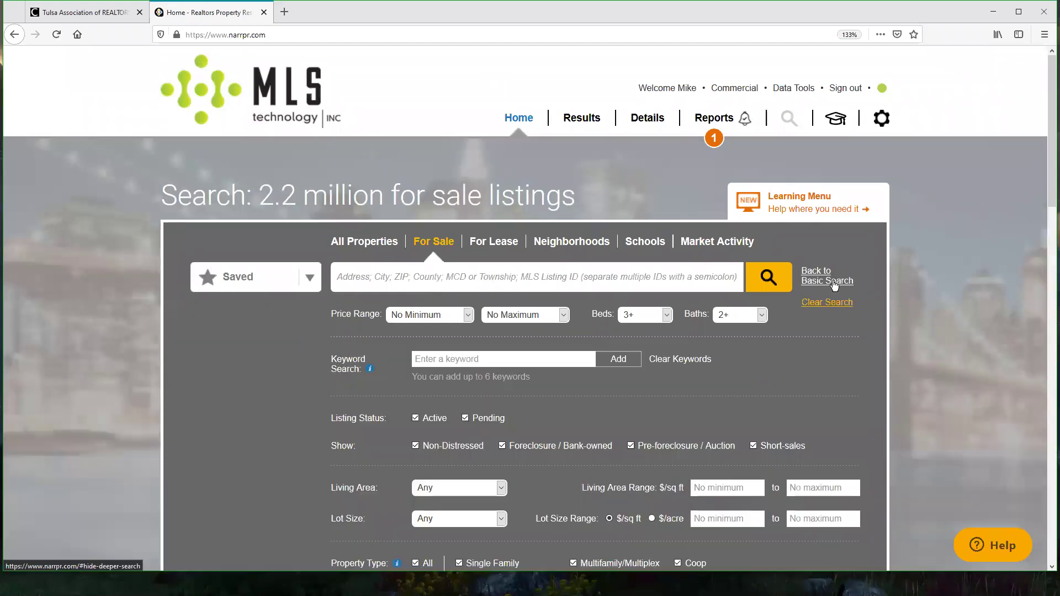
{"action": "scroll", "coordinate": [975, 345], "scroll_direction": "down", "scroll_amount": 1}
{"action": "scroll", "coordinate": [843, 383], "scroll_direction": "down", "scroll_amount": 1}
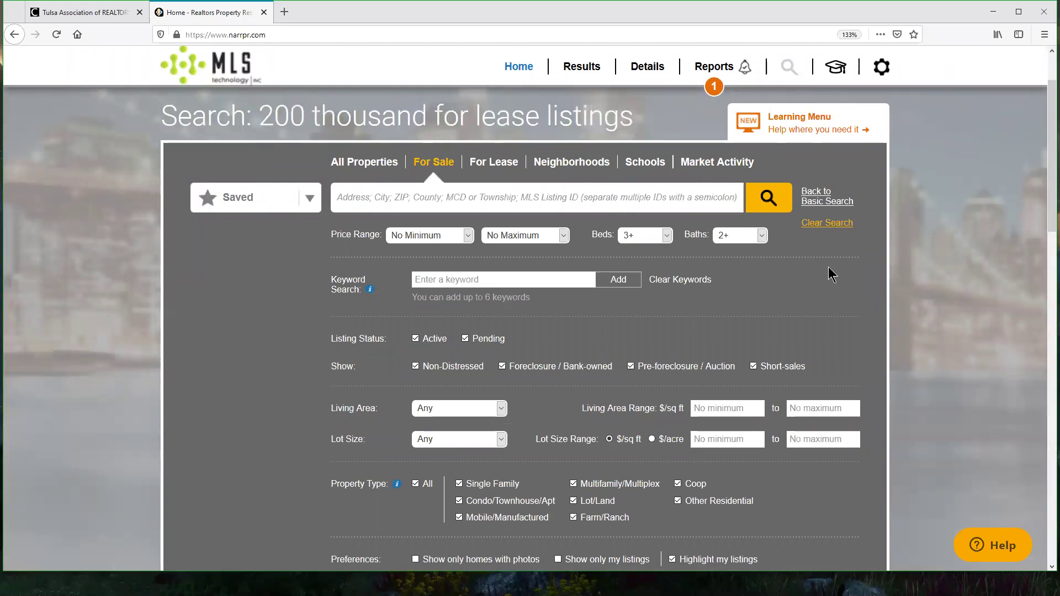
{"action": "scroll", "coordinate": [828, 267], "scroll_direction": "down", "scroll_amount": 4}
{"action": "left_click", "coordinate": [464, 179]}
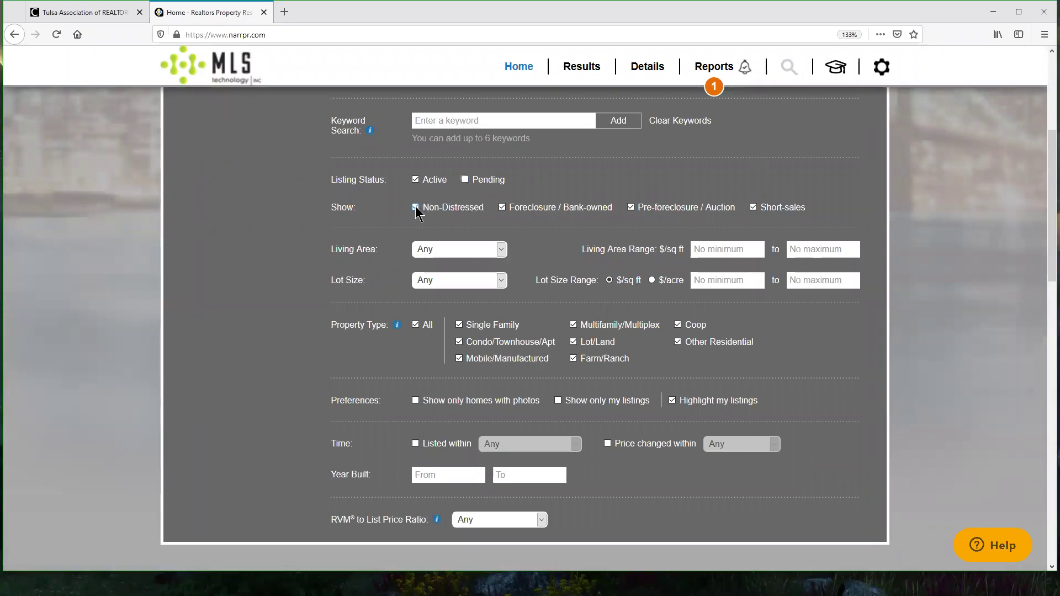
{"action": "left_click", "coordinate": [503, 208]}
{"action": "left_click", "coordinate": [631, 207]}
{"action": "left_click", "coordinate": [754, 207]}
{"action": "scroll", "coordinate": [869, 201], "scroll_direction": "up", "scroll_amount": 4}
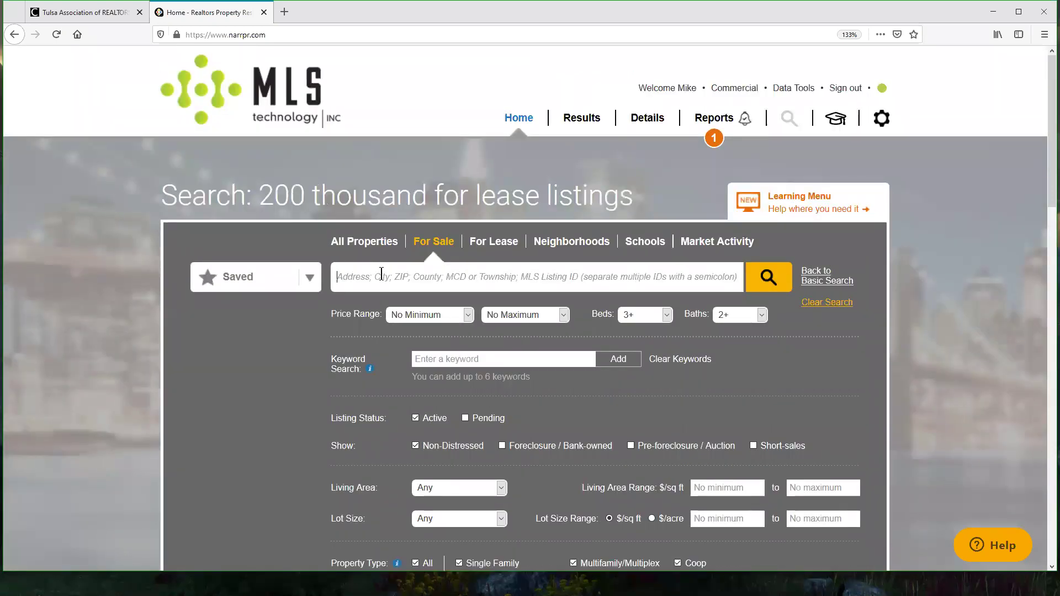
{"action": "left_click", "coordinate": [768, 277]}
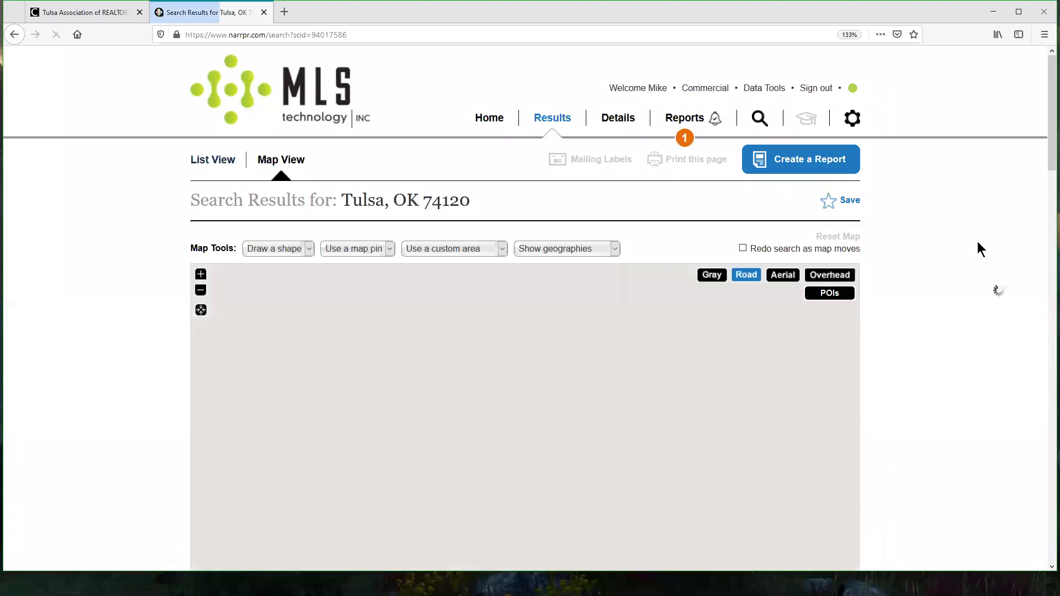
Step: Confirm the refined Tulsa, OK 74120 search now returns 10 properties
{"action": "scroll", "coordinate": [961, 260], "scroll_direction": "down", "scroll_amount": 5}
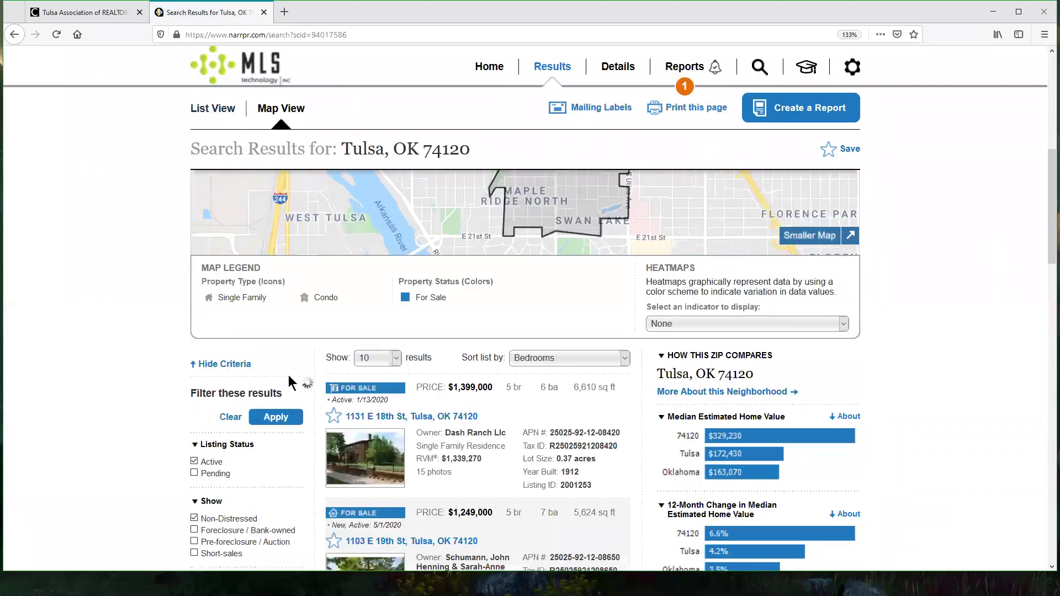
{"action": "left_click_drag", "start_coordinate": [198, 358], "coordinate": [240, 359]}
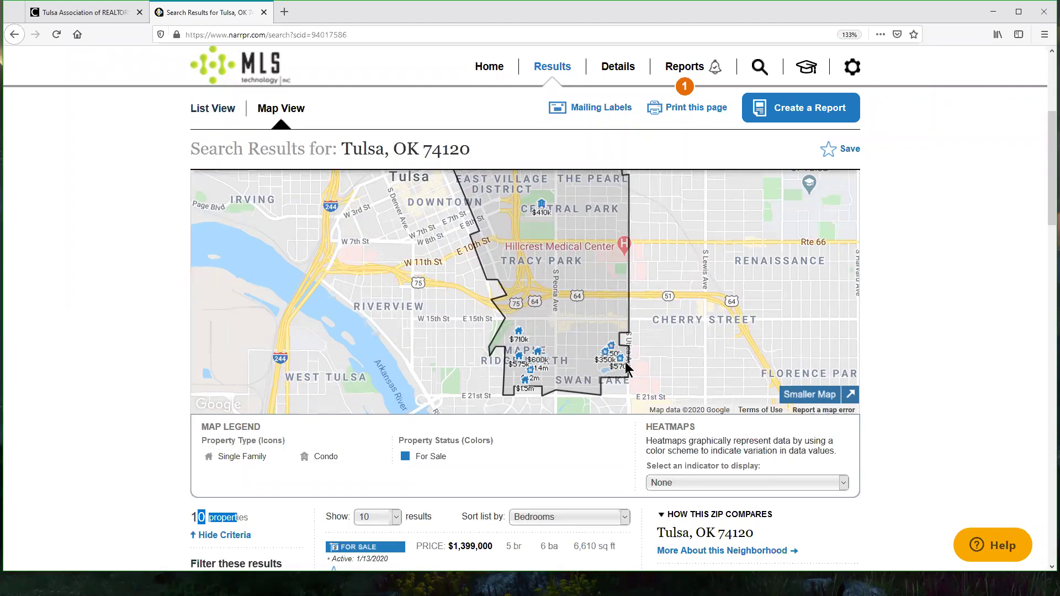
{"action": "left_click", "coordinate": [963, 307]}
{"action": "scroll", "coordinate": [689, 237], "scroll_direction": "up", "scroll_amount": 4}
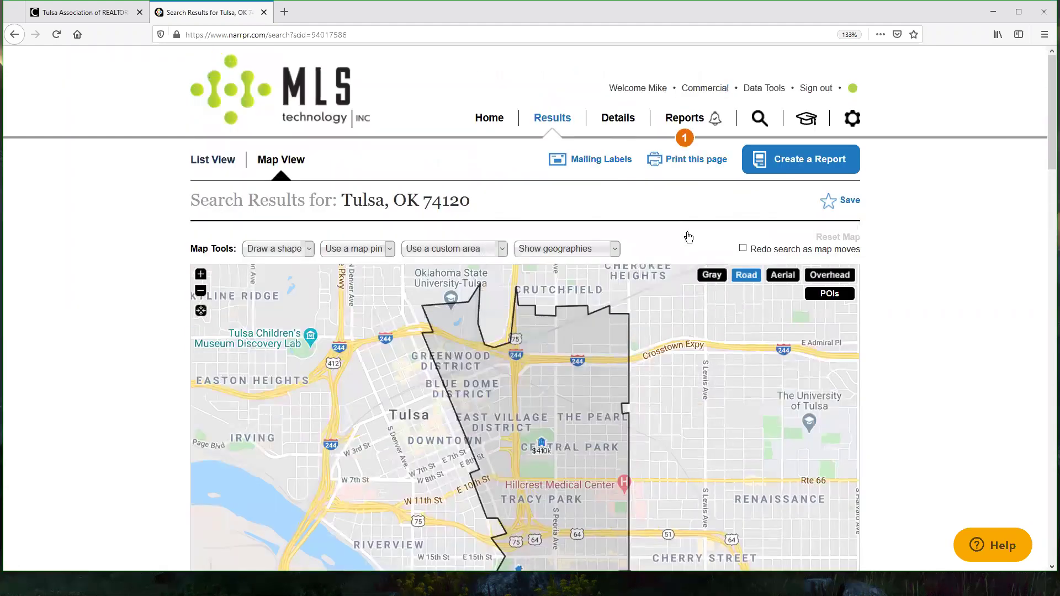
{"action": "left_click", "coordinate": [684, 138]}
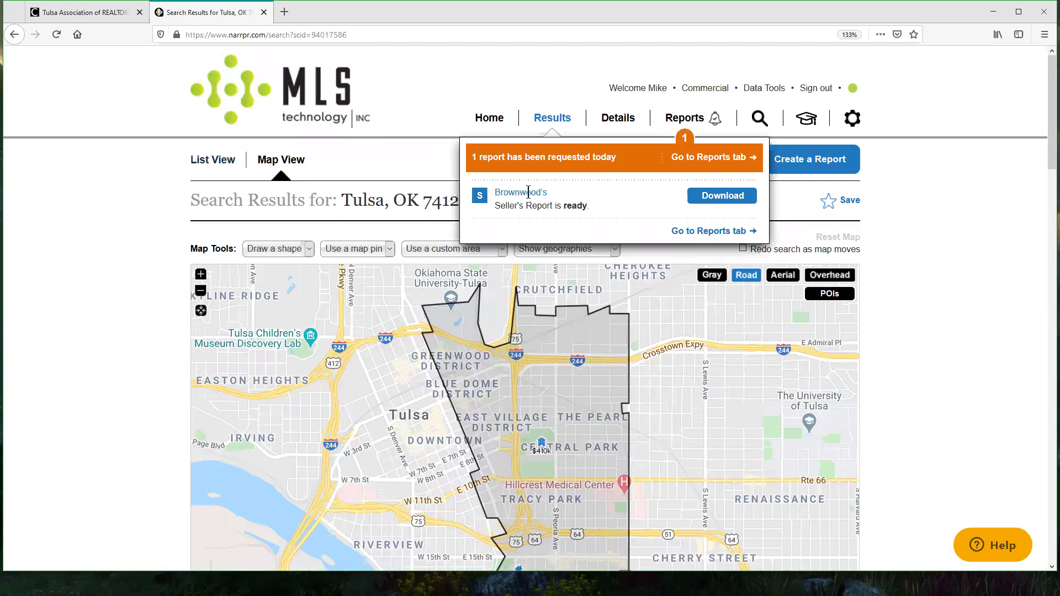
Step: Download Brownwood's Seller's Report and scroll into the 43-page PDF in Acrobat
{"action": "left_click", "coordinate": [723, 196]}
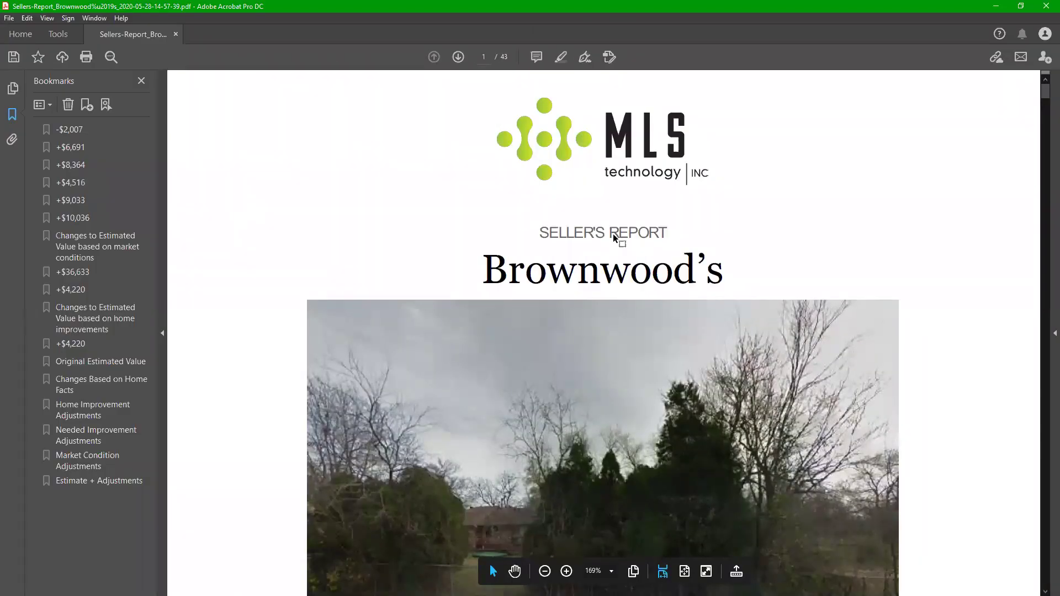
{"action": "scroll", "coordinate": [616, 238], "scroll_direction": "down", "scroll_amount": 2}
Step: Highlight the Brownwood's cover title and the 'Here's the Seller's Report' caption
{"action": "scroll", "coordinate": [616, 239], "scroll_direction": "down", "scroll_amount": 1}
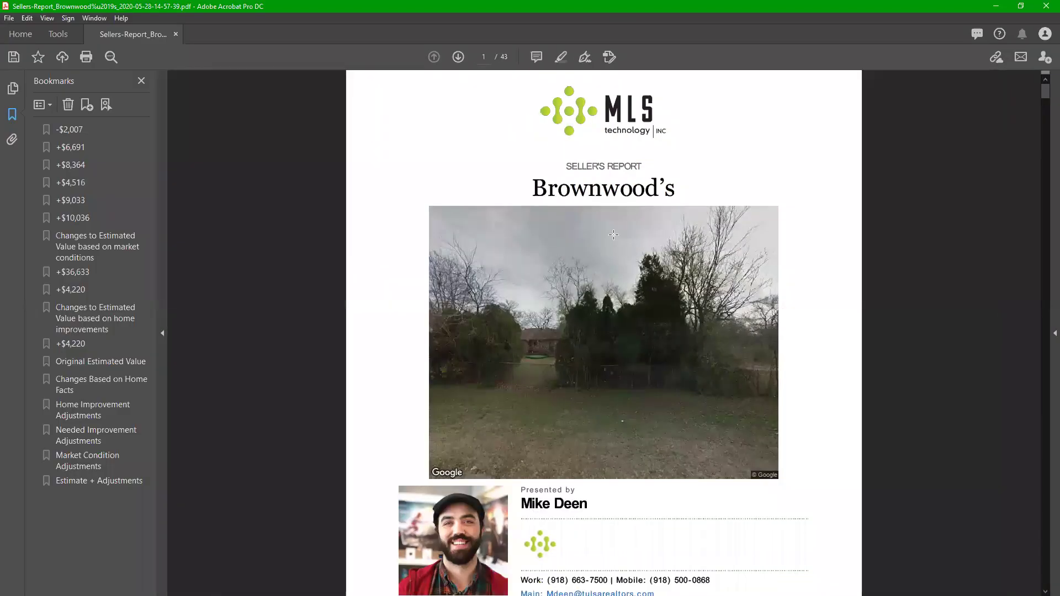
{"action": "left_click_drag", "start_coordinate": [526, 185], "coordinate": [700, 191]}
{"action": "left_click", "coordinate": [843, 261]}
{"action": "scroll", "coordinate": [665, 317], "scroll_direction": "down", "scroll_amount": 2}
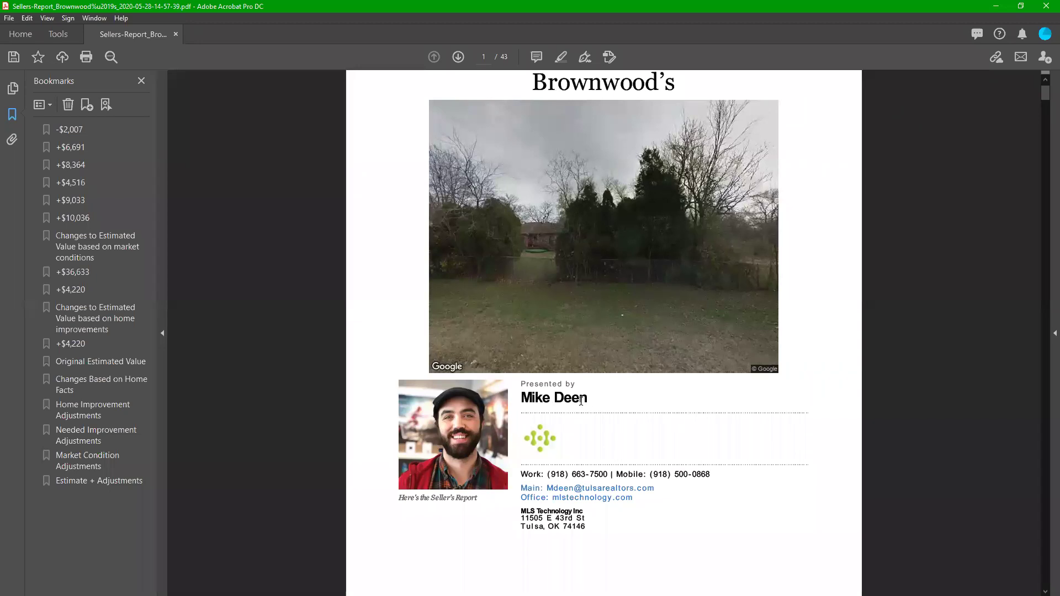
{"action": "scroll", "coordinate": [885, 355], "scroll_direction": "down", "scroll_amount": 1}
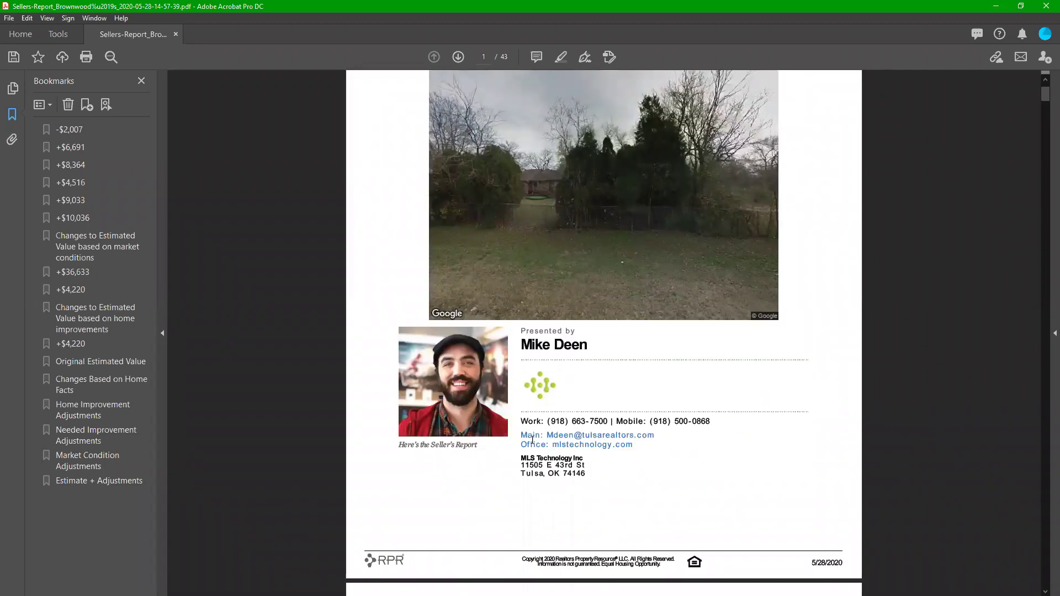
{"action": "scroll", "coordinate": [898, 257], "scroll_direction": "down", "scroll_amount": 2}
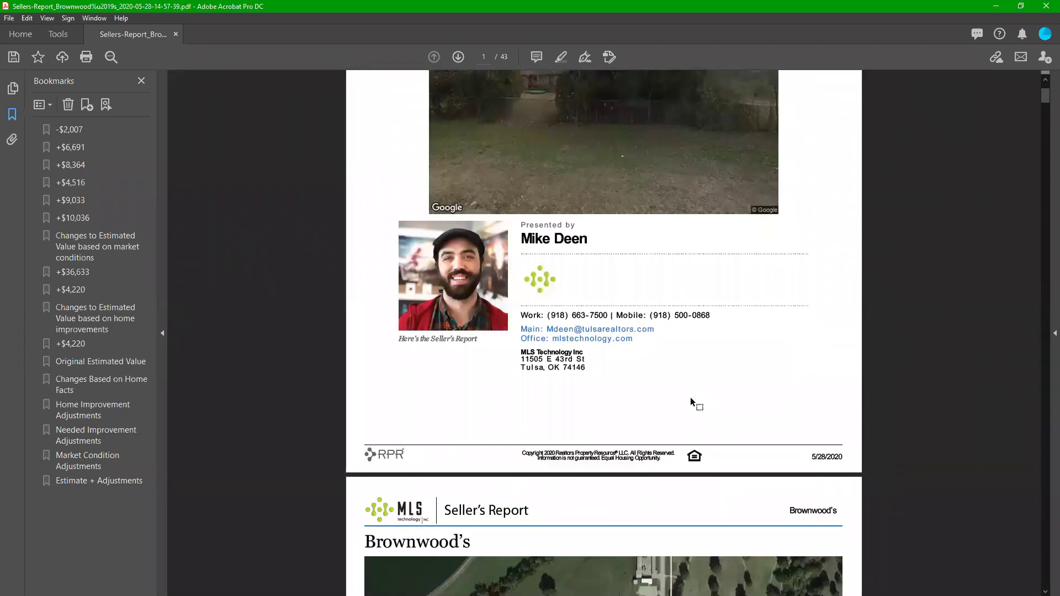
{"action": "left_click_drag", "start_coordinate": [399, 339], "coordinate": [476, 338]}
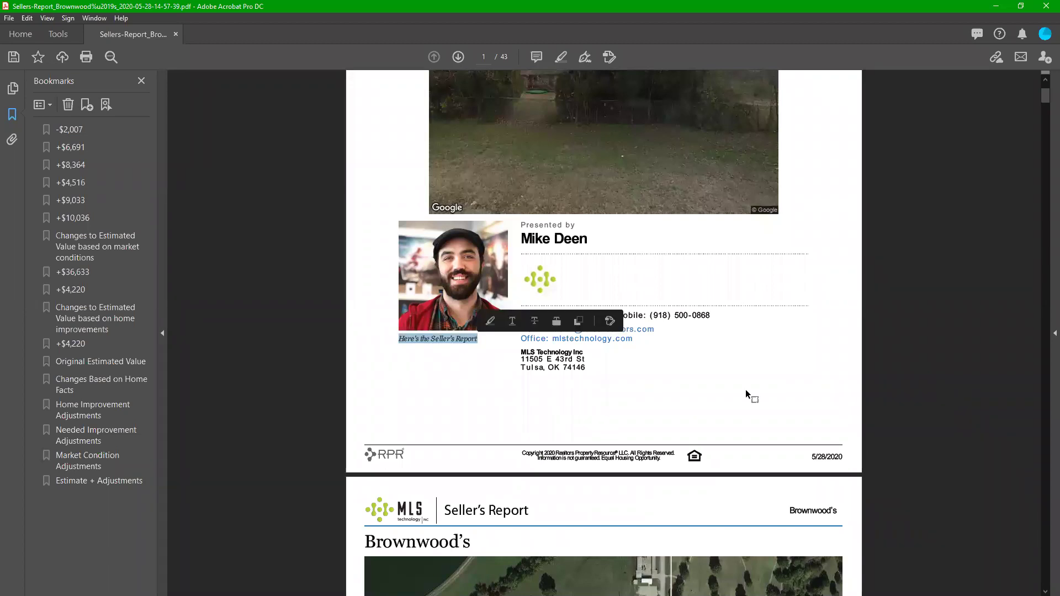
{"action": "left_click", "coordinate": [835, 384]}
Step: Highlight the Current Estimated Value details and the $234,086 Refined Value
{"action": "scroll", "coordinate": [872, 305], "scroll_direction": "down", "scroll_amount": 6}
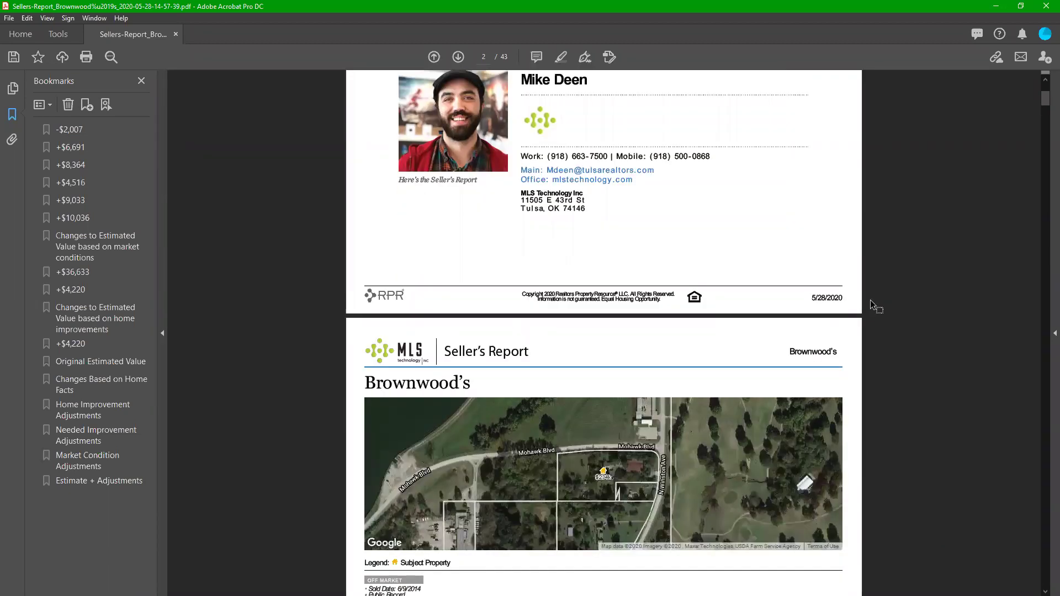
{"action": "left_click_drag", "start_coordinate": [366, 416], "coordinate": [539, 422]}
{"action": "left_click", "coordinate": [541, 455]}
{"action": "left_click_drag", "start_coordinate": [624, 416], "coordinate": [771, 441]}
{"action": "left_click", "coordinate": [771, 440]}
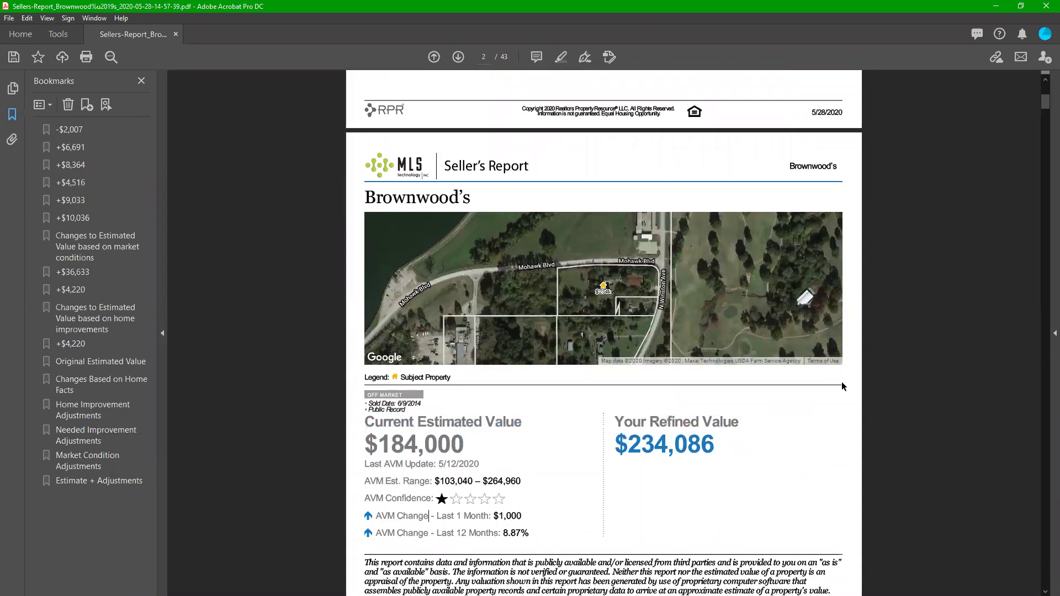
Step: Scroll to page 4's Extended Home Facts and the -$2,007 Market Conditions adjustment
{"action": "scroll", "coordinate": [843, 381], "scroll_direction": "down", "scroll_amount": 4}
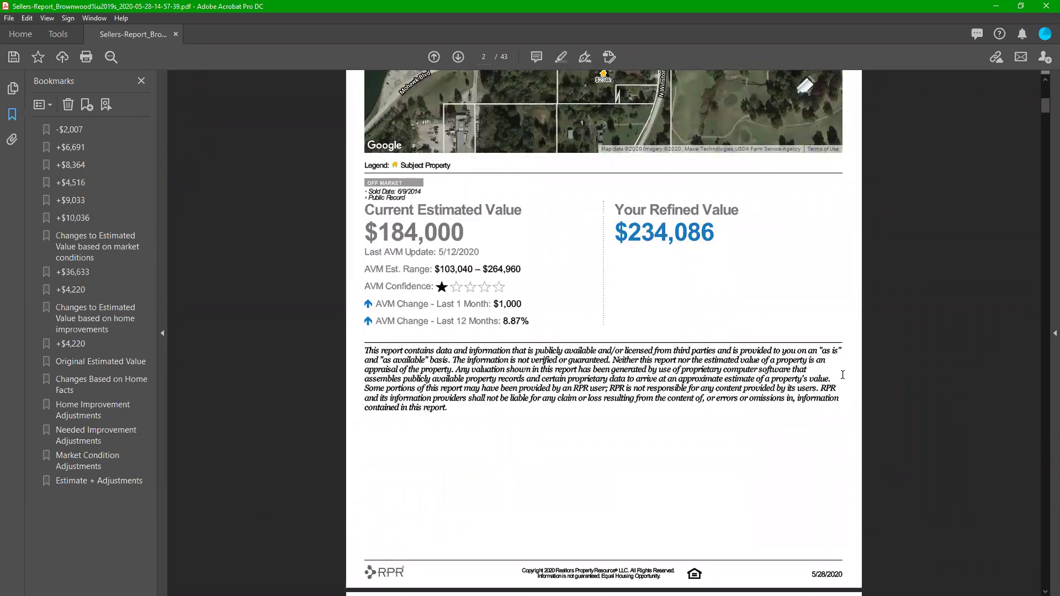
{"action": "scroll", "coordinate": [718, 364], "scroll_direction": "down", "scroll_amount": 6}
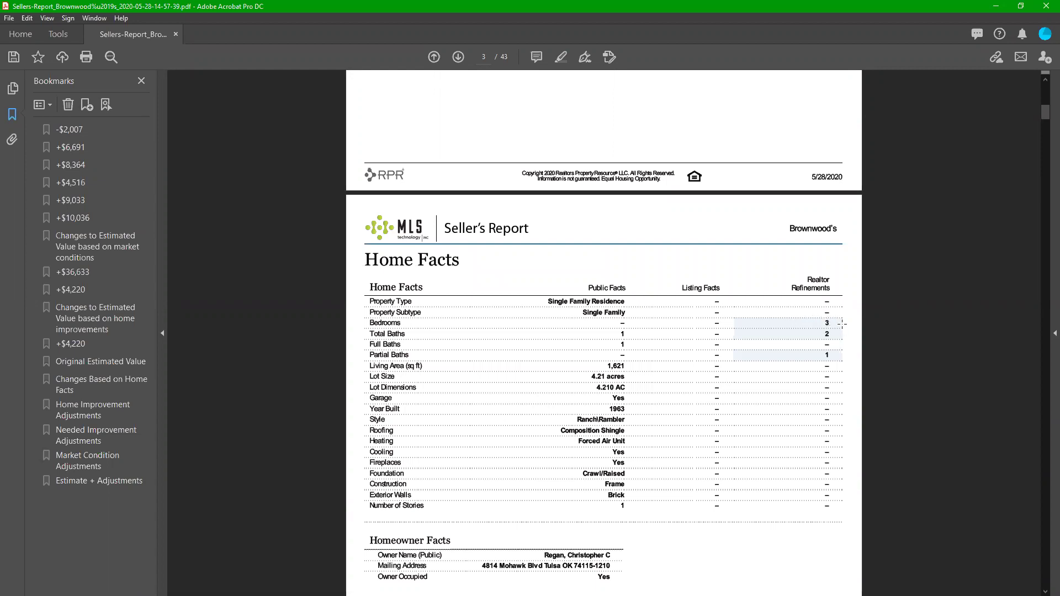
{"action": "scroll", "coordinate": [812, 365], "scroll_direction": "down", "scroll_amount": 5}
{"action": "scroll", "coordinate": [812, 366], "scroll_direction": "down", "scroll_amount": 1}
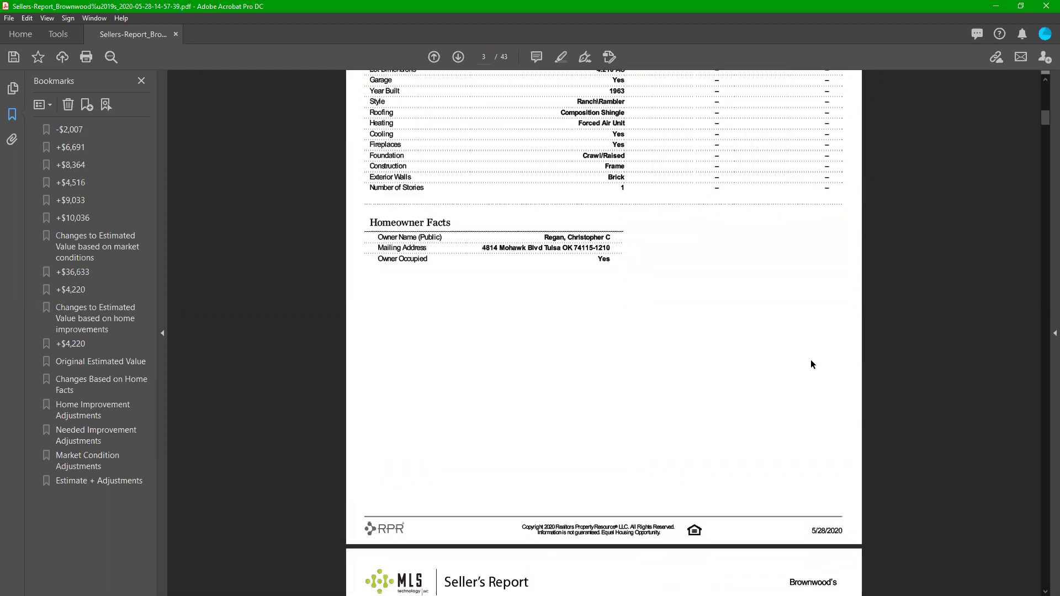
{"action": "scroll", "coordinate": [812, 366], "scroll_direction": "down", "scroll_amount": 6}
{"action": "scroll", "coordinate": [795, 362], "scroll_direction": "down", "scroll_amount": 6}
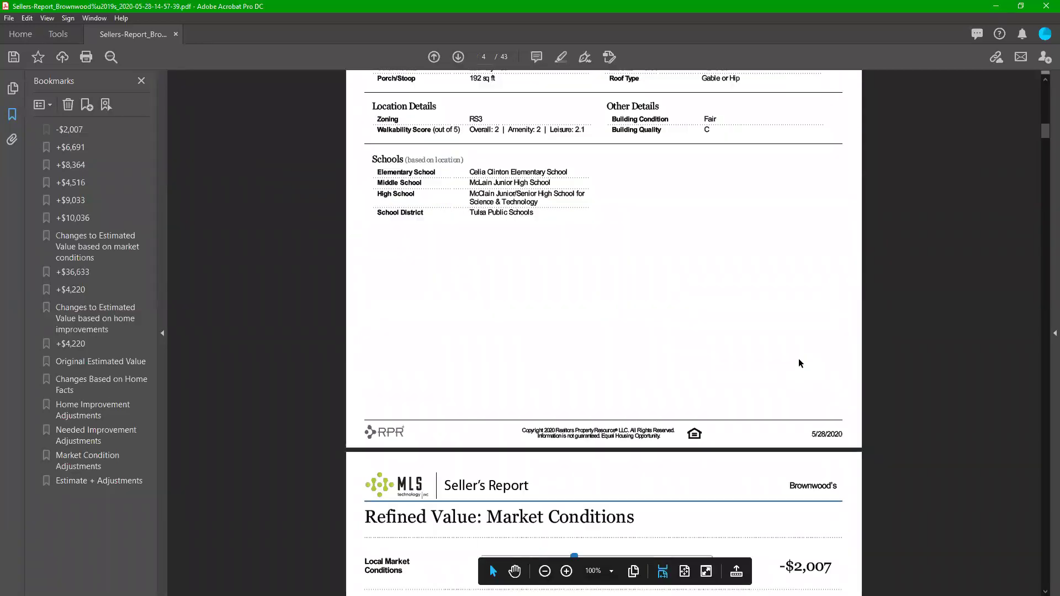
{"action": "scroll", "coordinate": [1043, 205], "scroll_direction": "down", "scroll_amount": 3}
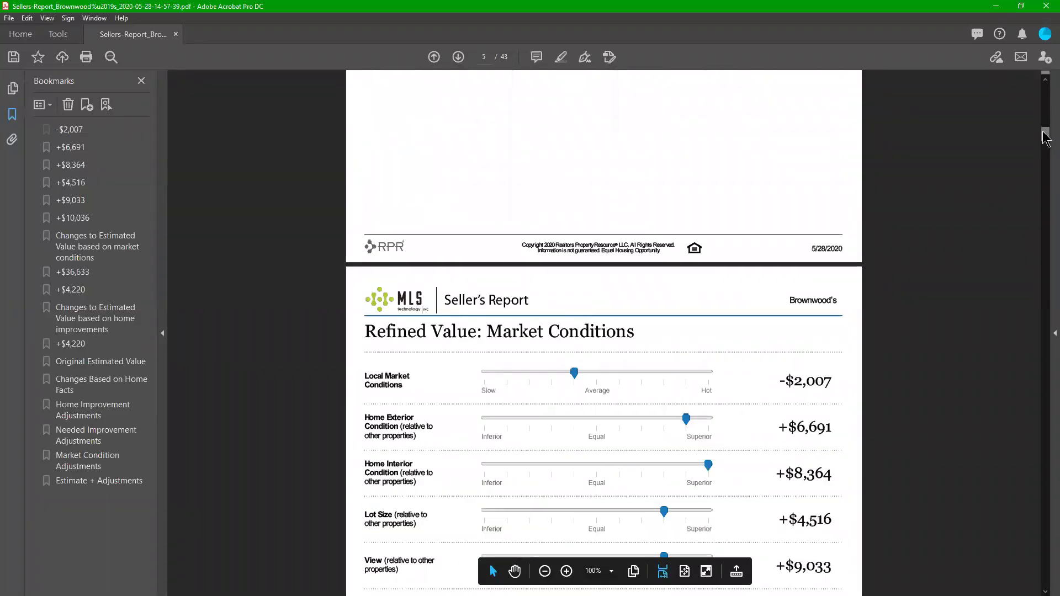
Step: Highlight the kitchen remodel completion details in the adjustments section
{"action": "scroll", "coordinate": [1046, 138], "scroll_direction": "down", "scroll_amount": 4}
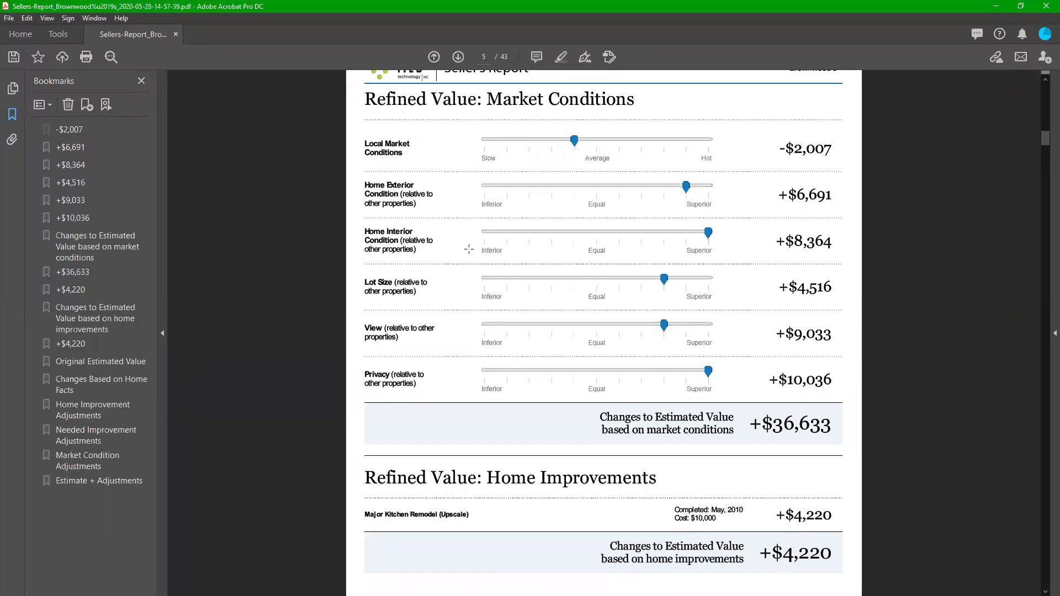
{"action": "left_click_drag", "start_coordinate": [1046, 146], "coordinate": [1045, 152]}
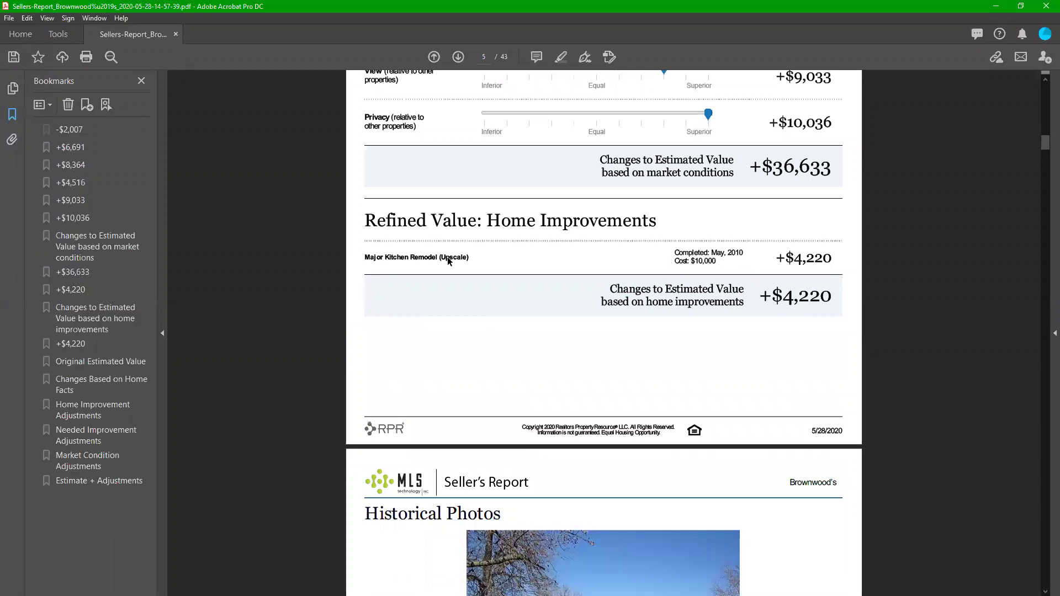
{"action": "left_click_drag", "start_coordinate": [674, 253], "coordinate": [833, 258]}
{"action": "left_click", "coordinate": [766, 266]}
Step: Move to the market activity charts and highlight the Listing Price vs. Sales Price description
{"action": "left_click_drag", "start_coordinate": [1046, 151], "coordinate": [1042, 198]}
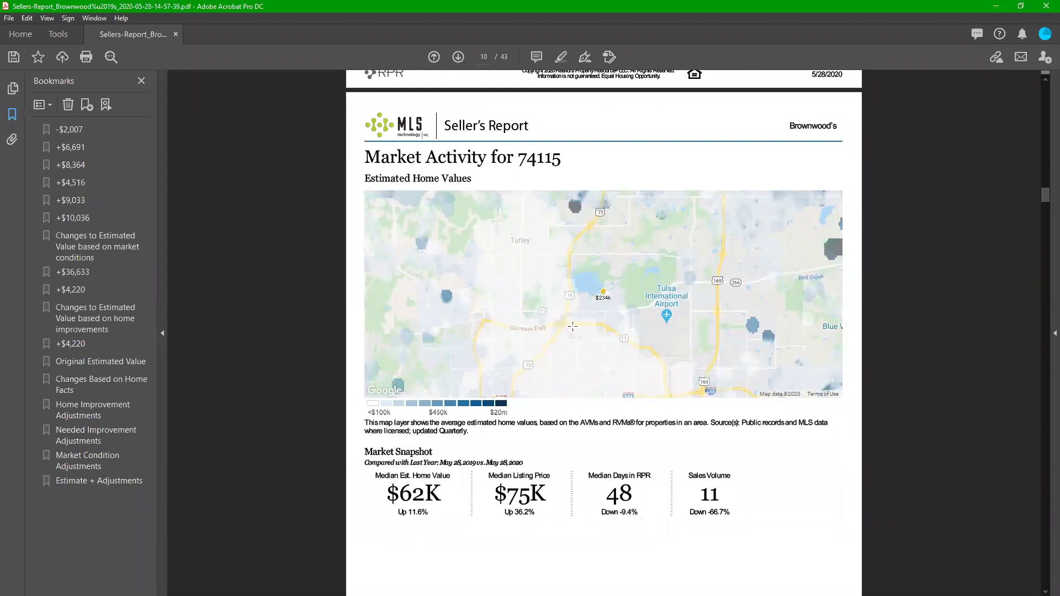
{"action": "left_click_drag", "start_coordinate": [1046, 193], "coordinate": [1046, 208]}
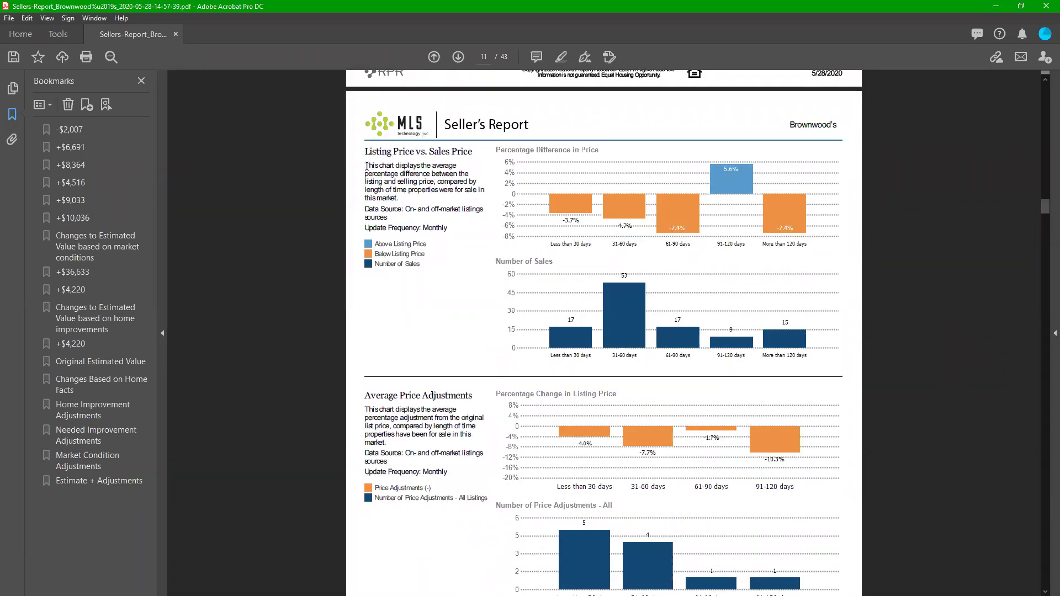
{"action": "left_click_drag", "start_coordinate": [369, 164], "coordinate": [449, 229]}
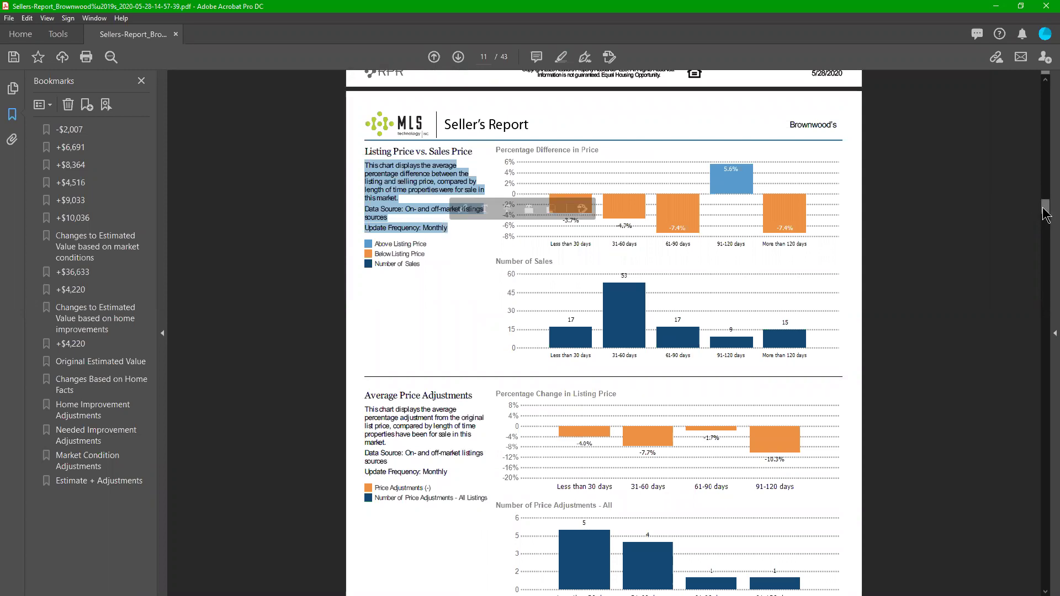
{"action": "left_click", "coordinate": [1045, 223]}
{"action": "left_click_drag", "start_coordinate": [1045, 222], "coordinate": [1033, 343]}
{"action": "scroll", "coordinate": [1031, 343], "scroll_direction": "down", "scroll_amount": 3}
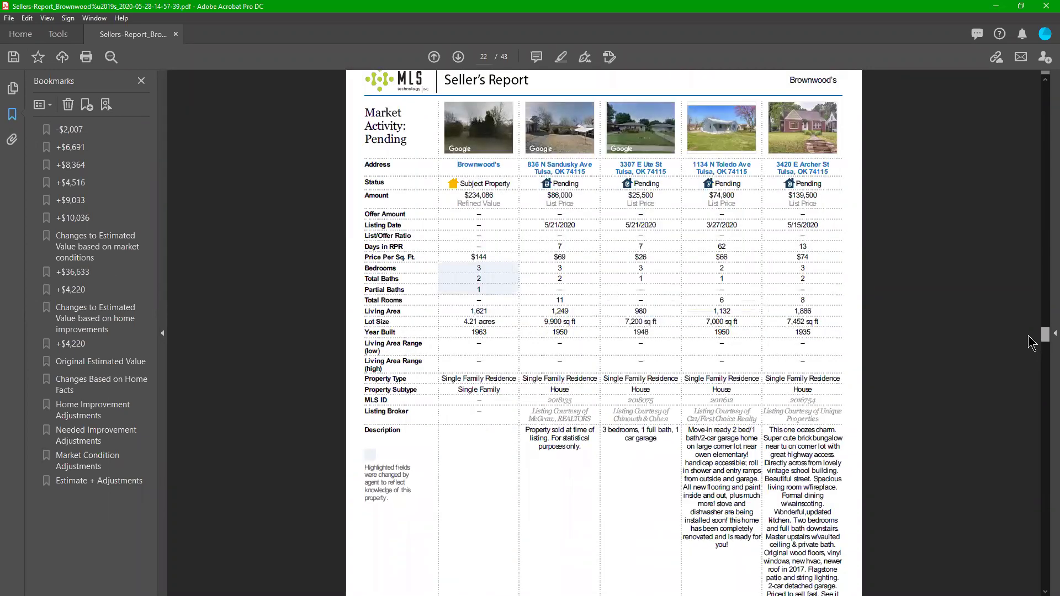
{"action": "left_click_drag", "start_coordinate": [1032, 342], "coordinate": [1030, 363]}
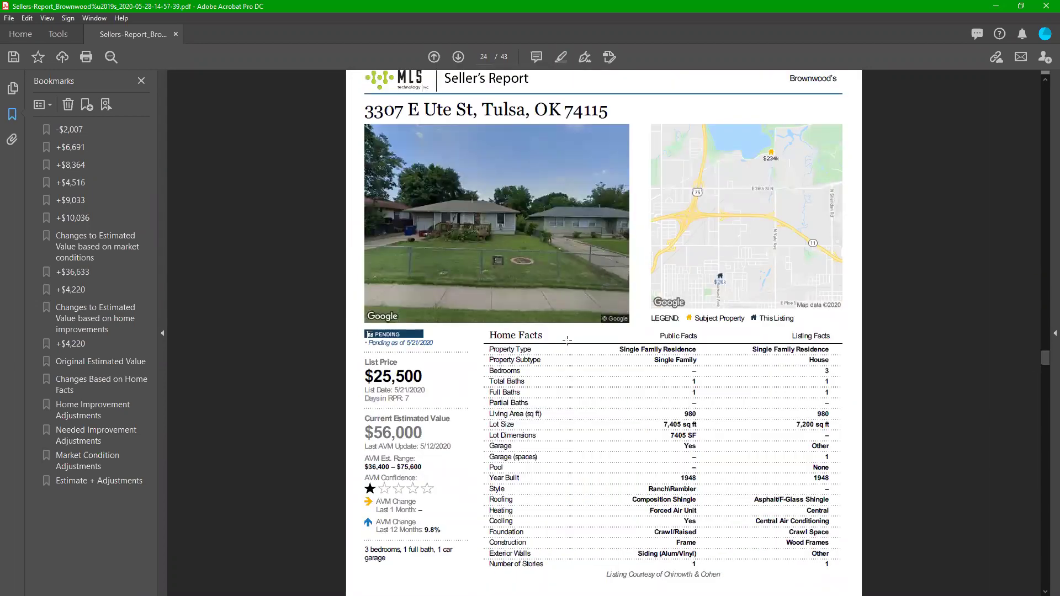
{"action": "left_click", "coordinate": [1046, 5]}
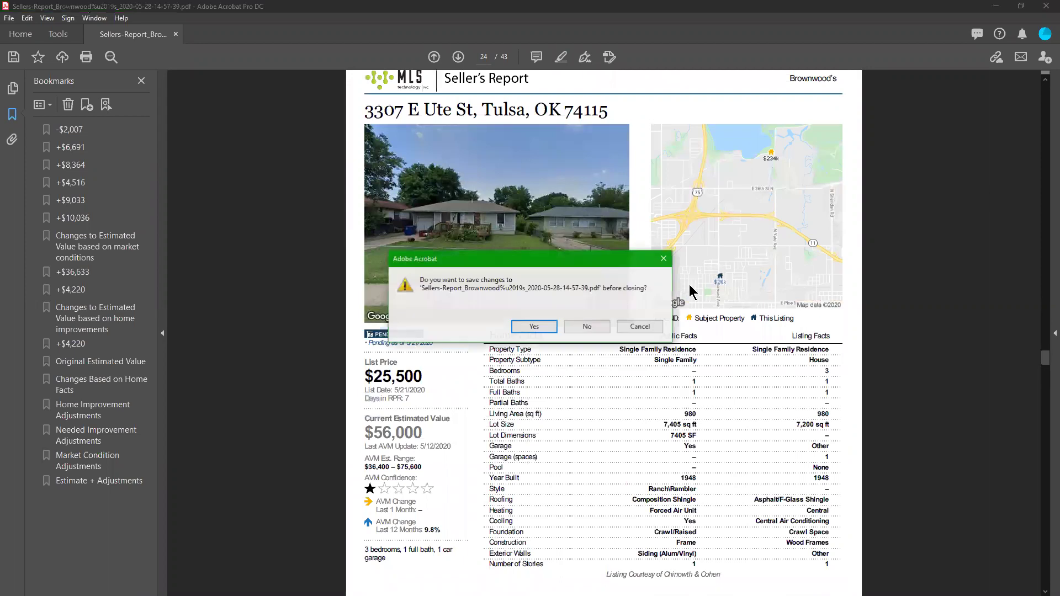
Step: Close the report without saving, then play the training webinar full screen in VLC
{"action": "left_click", "coordinate": [588, 327]}
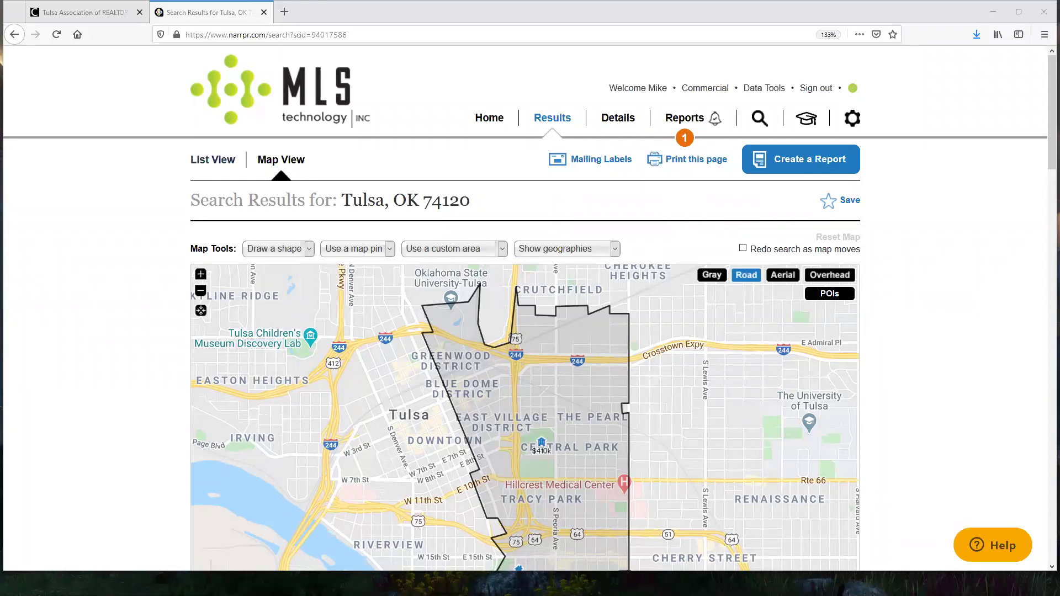
{"action": "key", "text": "alt+Tab"}
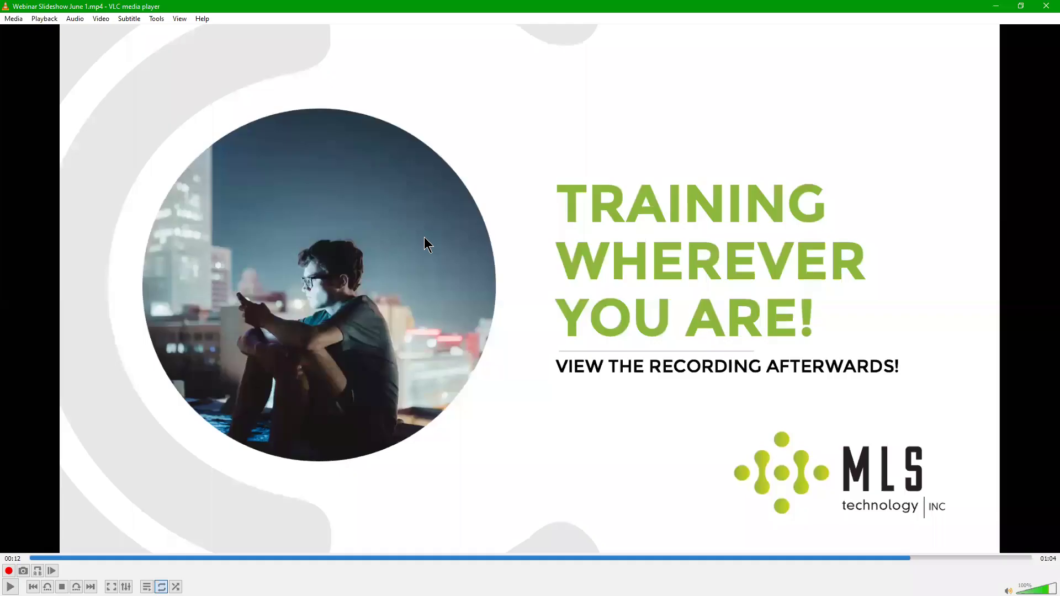
{"action": "key", "text": "space"}
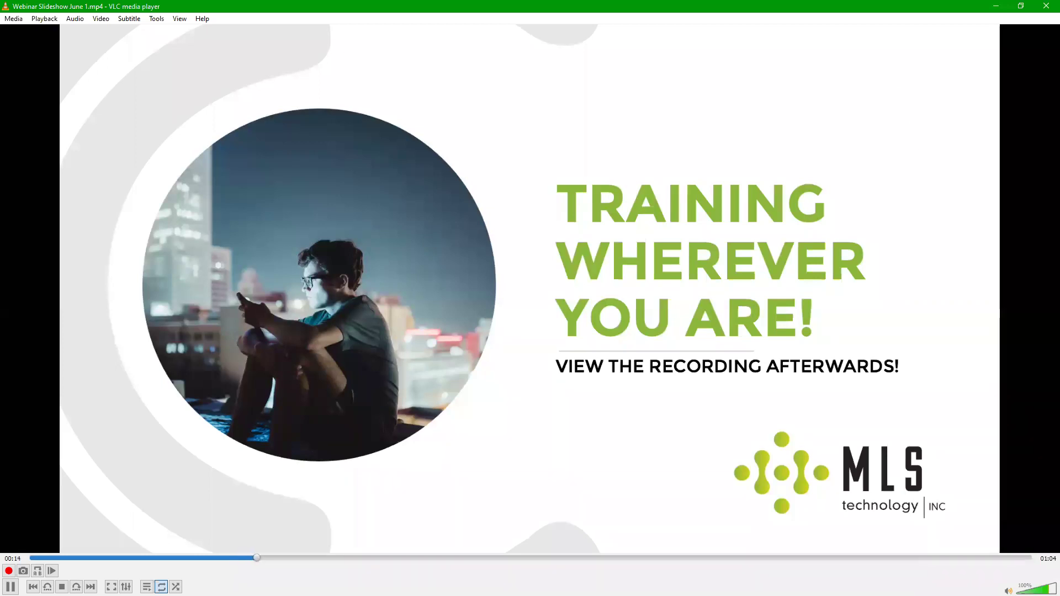
{"action": "key", "text": "f"}
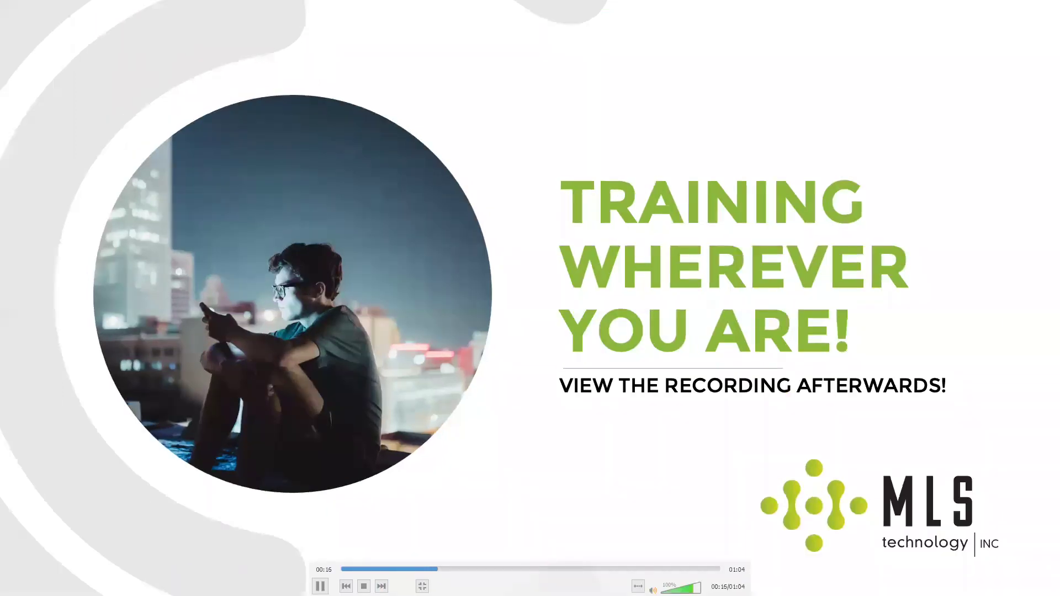
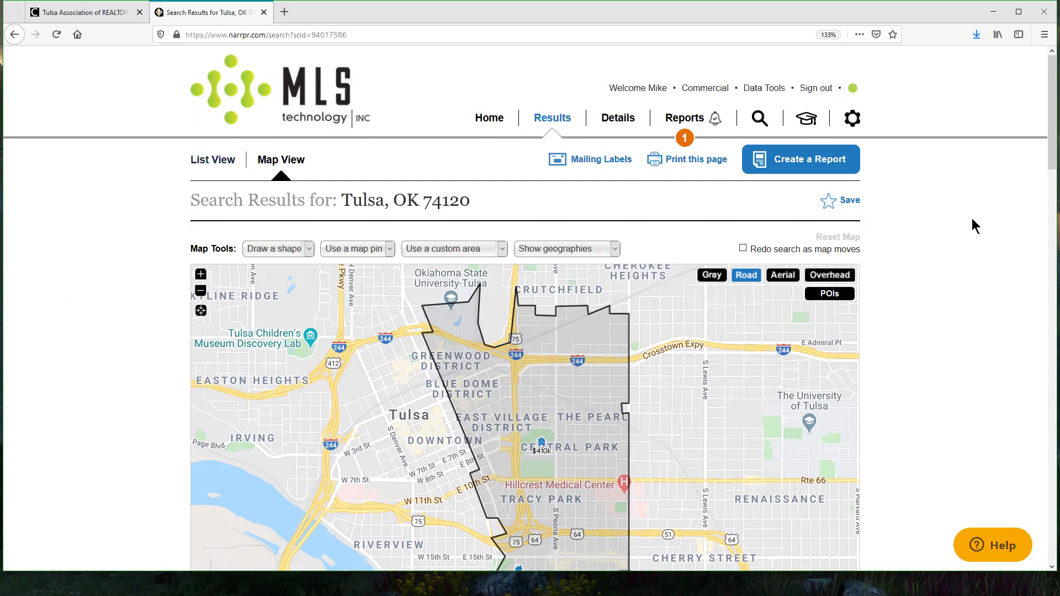
Step: From the home page, search for-sale listings in Tulsa, OK 74120 and expand the Advanced options
{"action": "left_click", "coordinate": [486, 123]}
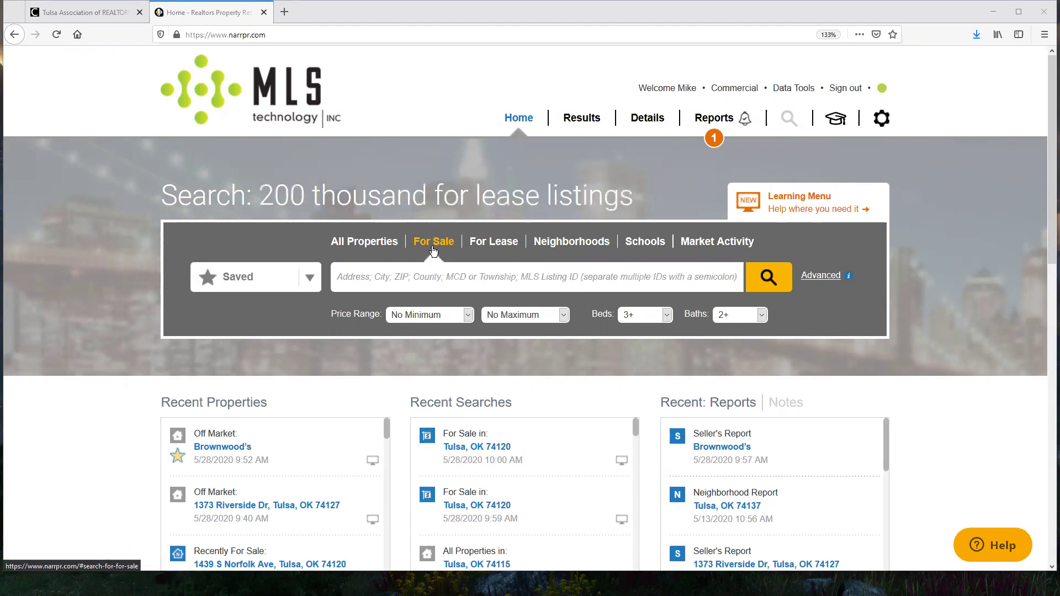
{"action": "left_click", "coordinate": [491, 279]}
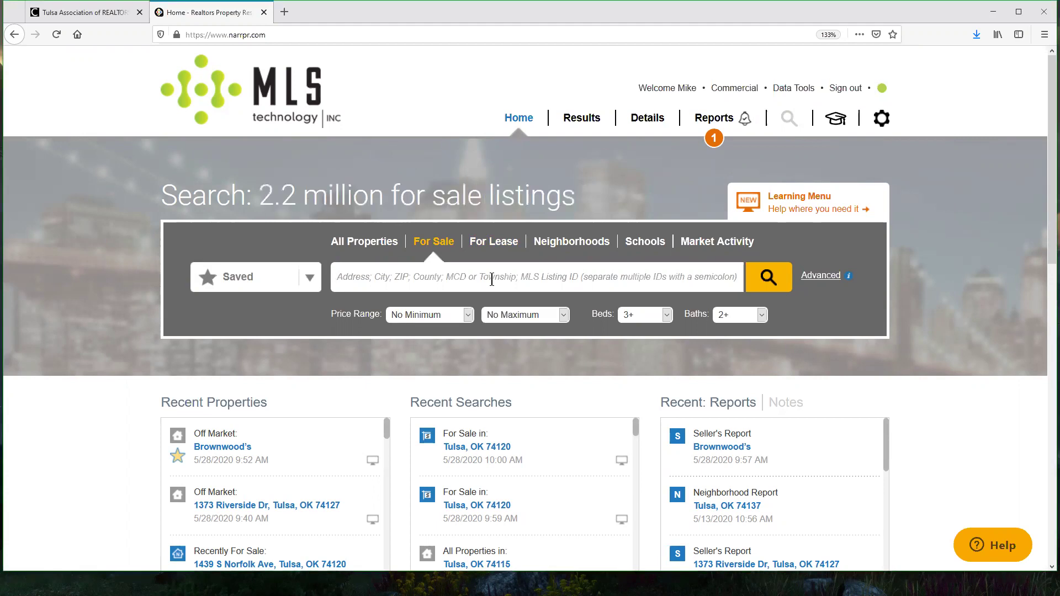
{"action": "type", "text": "Tulsa, OK 74120"}
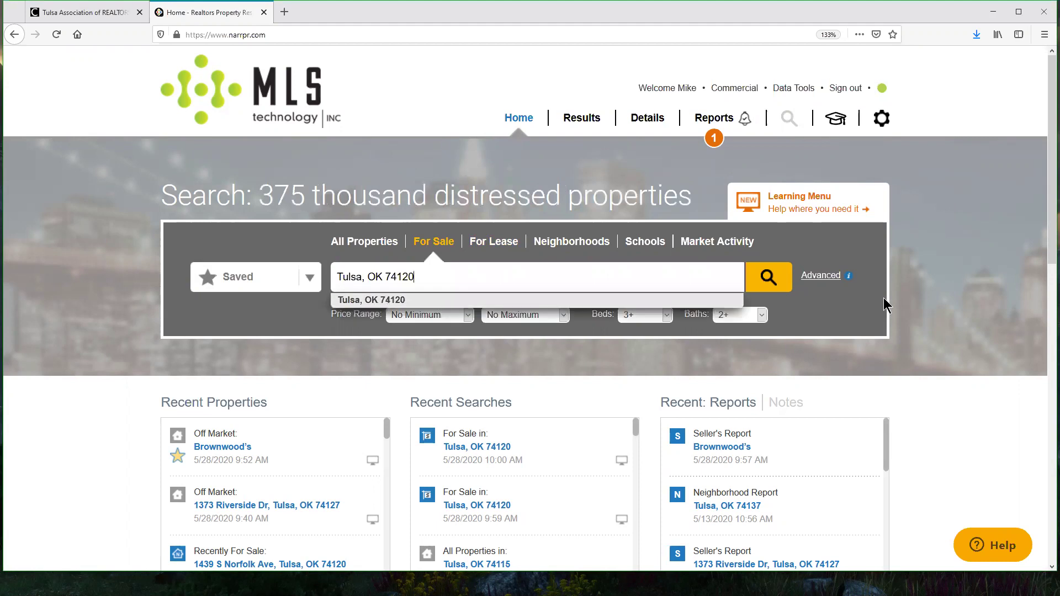
{"action": "left_click", "coordinate": [853, 305]}
{"action": "left_click", "coordinate": [819, 276]}
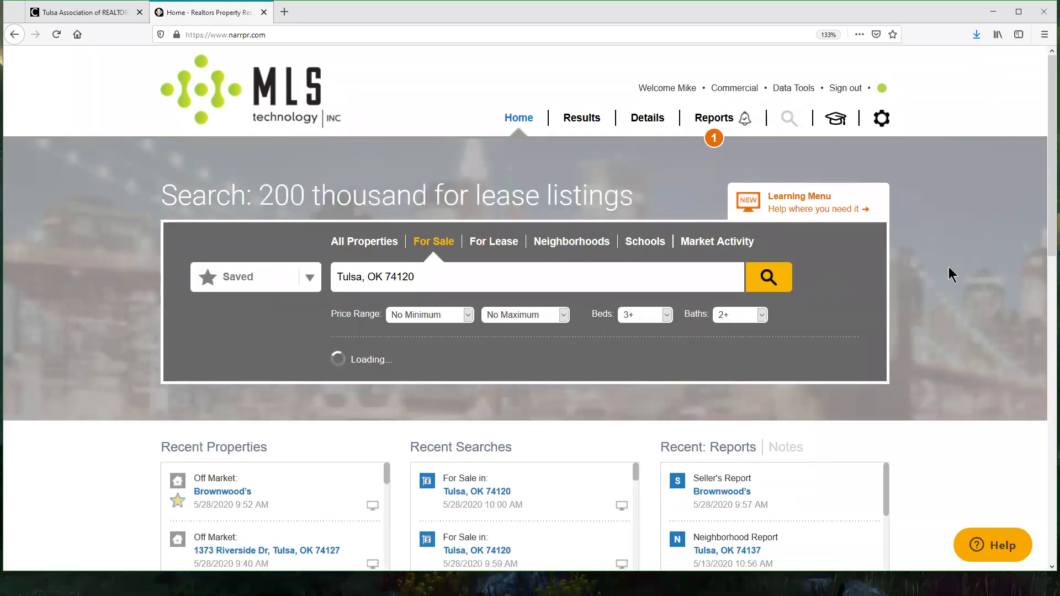
{"action": "scroll", "coordinate": [982, 269], "scroll_direction": "down", "scroll_amount": 2}
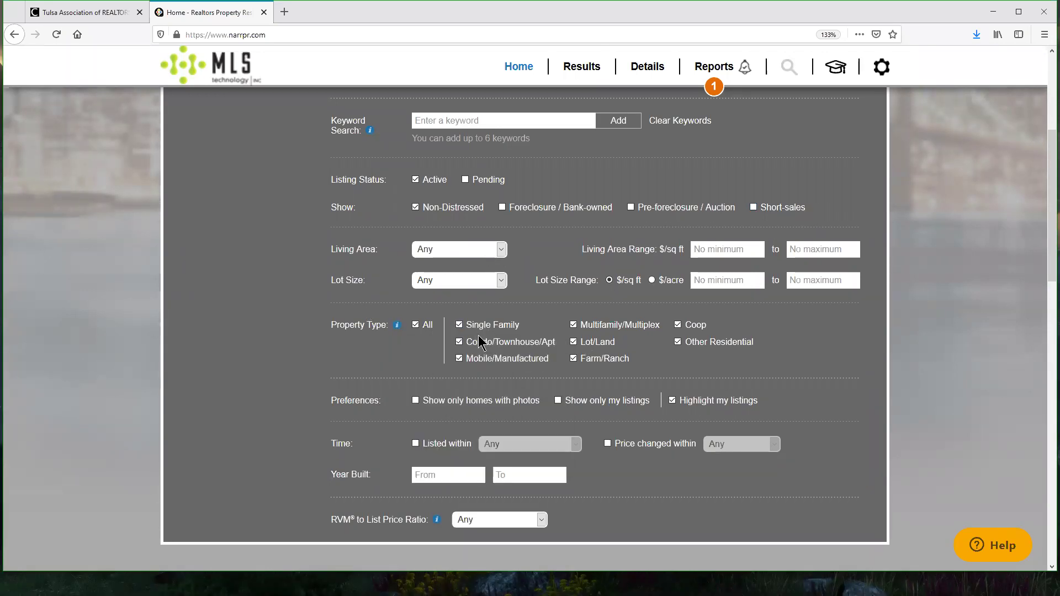
Step: Restrict the property type to Single Family only
{"action": "left_click", "coordinate": [417, 325]}
{"action": "left_click", "coordinate": [459, 325]}
{"action": "left_click_drag", "start_coordinate": [332, 519], "coordinate": [429, 519]}
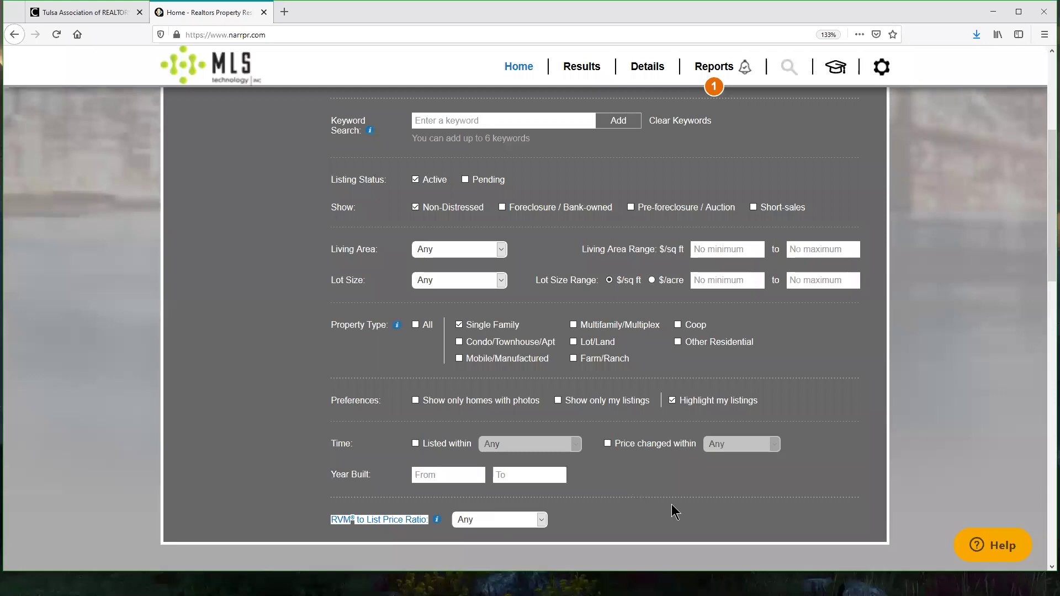
{"action": "scroll", "coordinate": [669, 500], "scroll_direction": "up", "scroll_amount": 4}
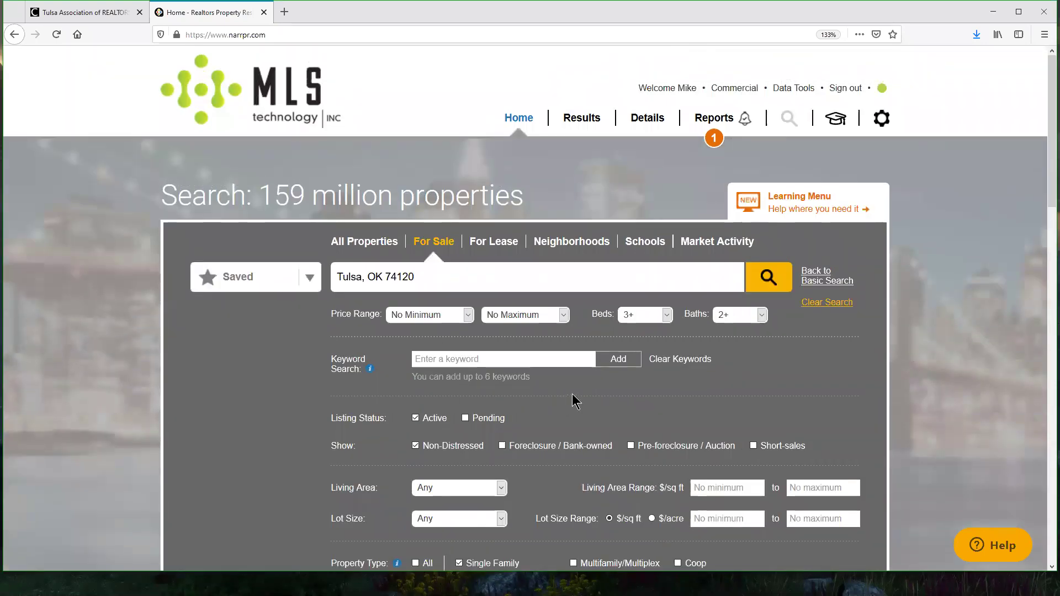
{"action": "scroll", "coordinate": [572, 393], "scroll_direction": "down", "scroll_amount": 5}
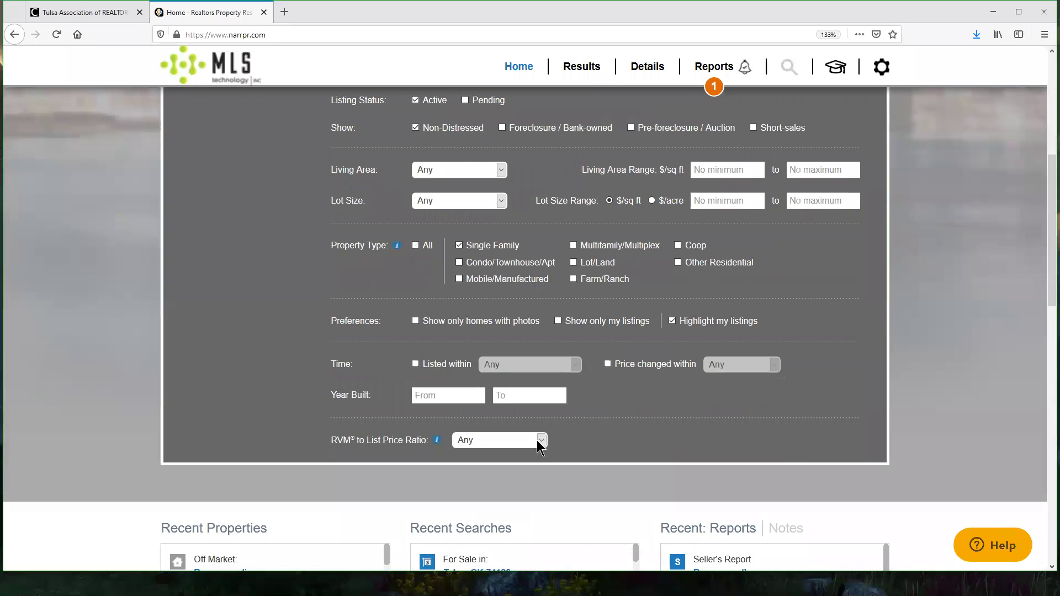
Step: Set RVM to List Price Ratio to > 120% and run the search
{"action": "left_click", "coordinate": [538, 440]}
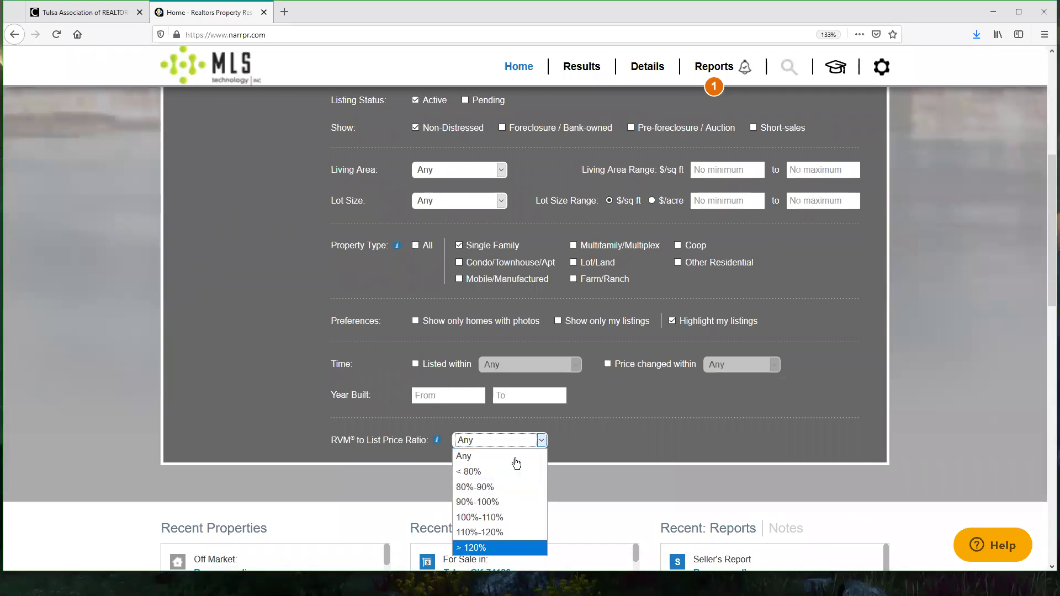
{"action": "left_click", "coordinate": [475, 549]}
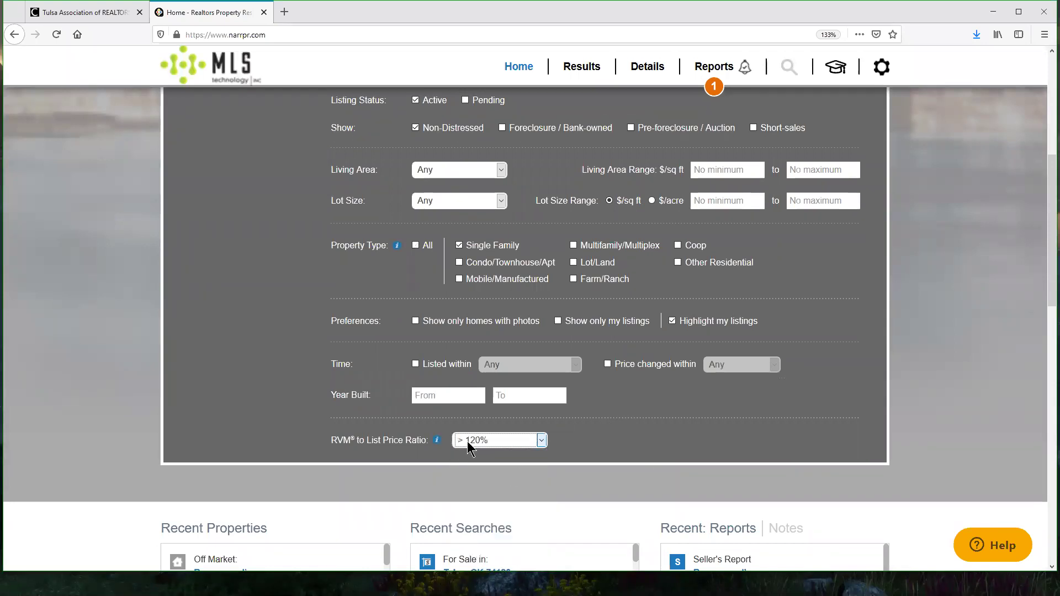
{"action": "scroll", "coordinate": [833, 442], "scroll_direction": "up", "scroll_amount": 5}
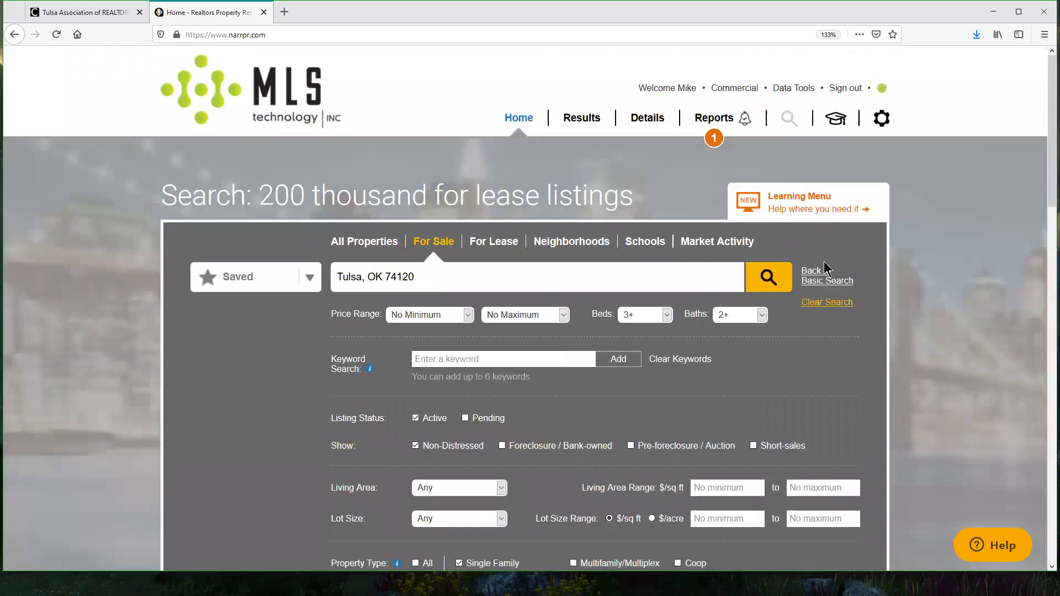
{"action": "left_click", "coordinate": [765, 278]}
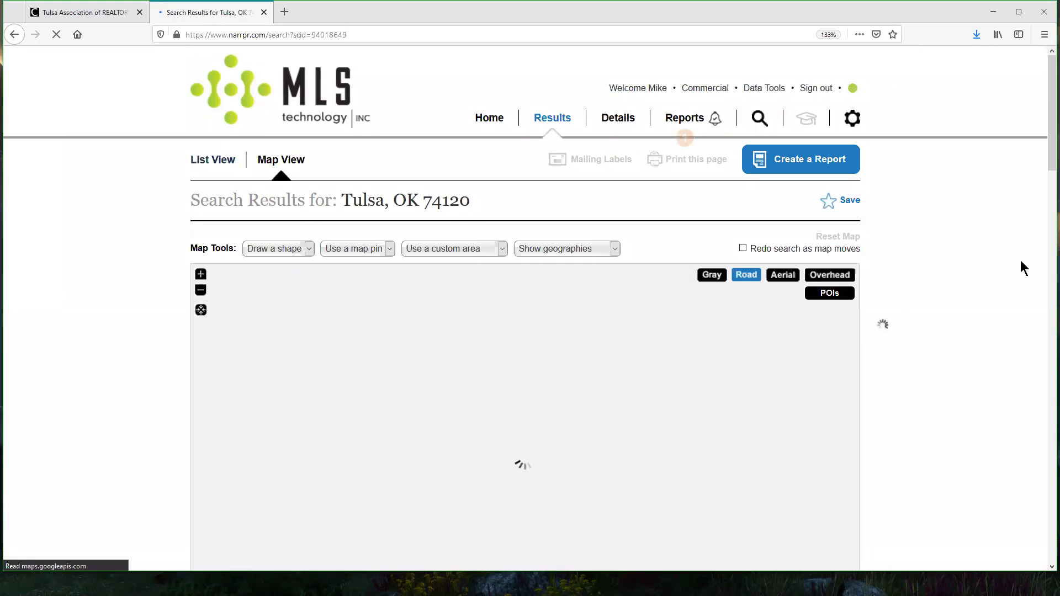
Step: Change the results' RVM to List Price Ratio filter to 110%-120% and apply it
{"action": "scroll", "coordinate": [1016, 255], "scroll_direction": "down", "scroll_amount": 1}
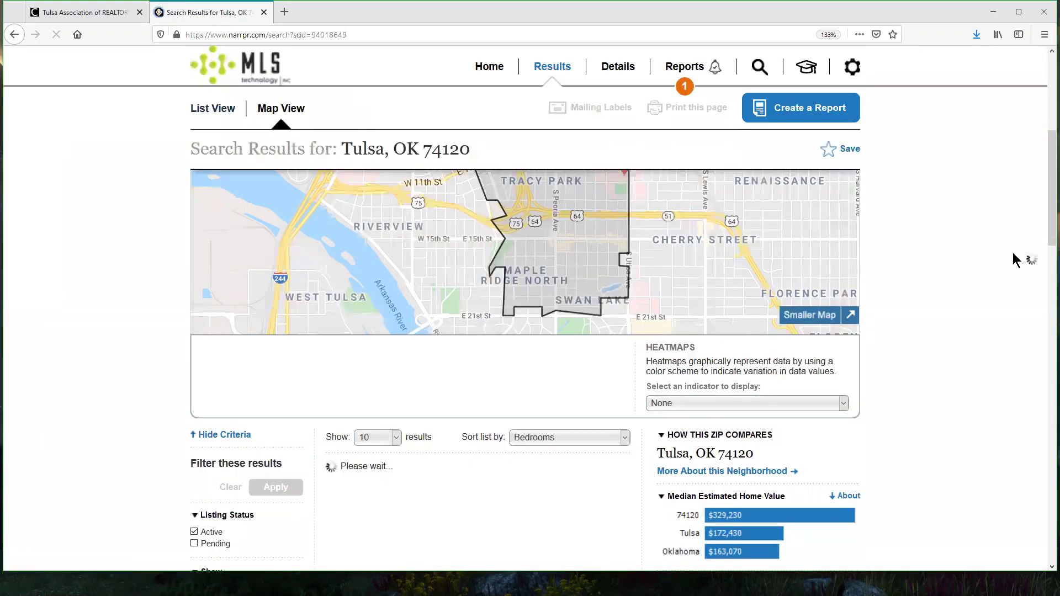
{"action": "scroll", "coordinate": [608, 265], "scroll_direction": "down", "scroll_amount": 4}
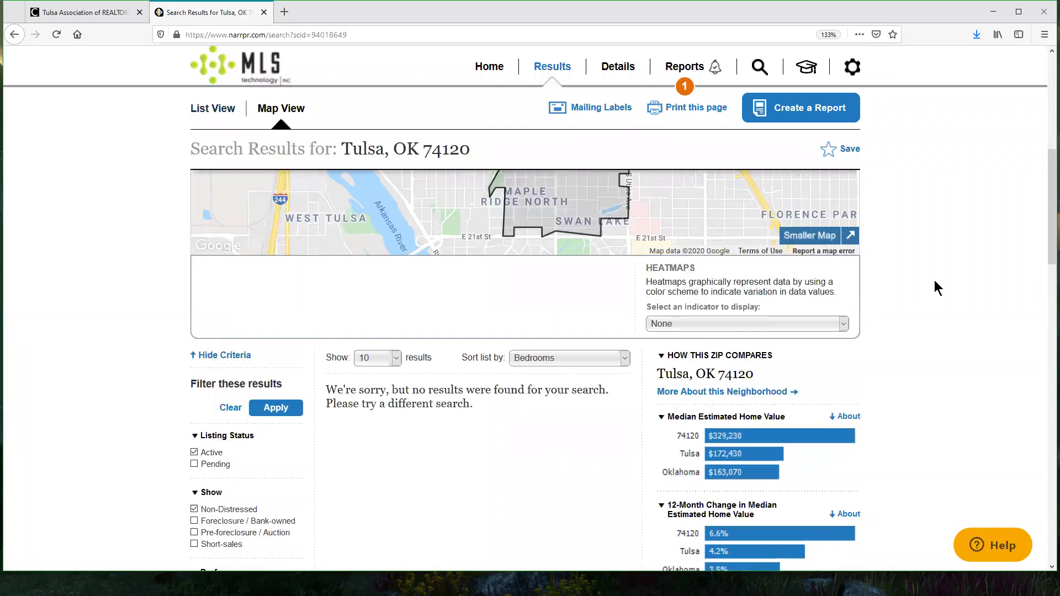
{"action": "scroll", "coordinate": [282, 318], "scroll_direction": "down", "scroll_amount": 7}
{"action": "scroll", "coordinate": [261, 325], "scroll_direction": "down", "scroll_amount": 10}
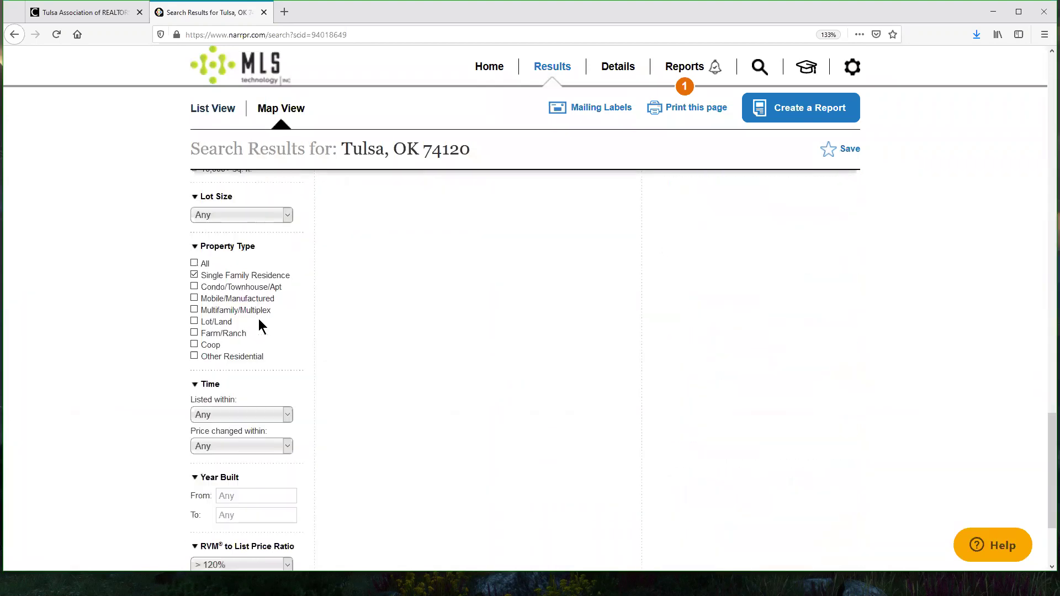
{"action": "scroll", "coordinate": [261, 326], "scroll_direction": "down", "scroll_amount": 3}
{"action": "left_click", "coordinate": [237, 424]}
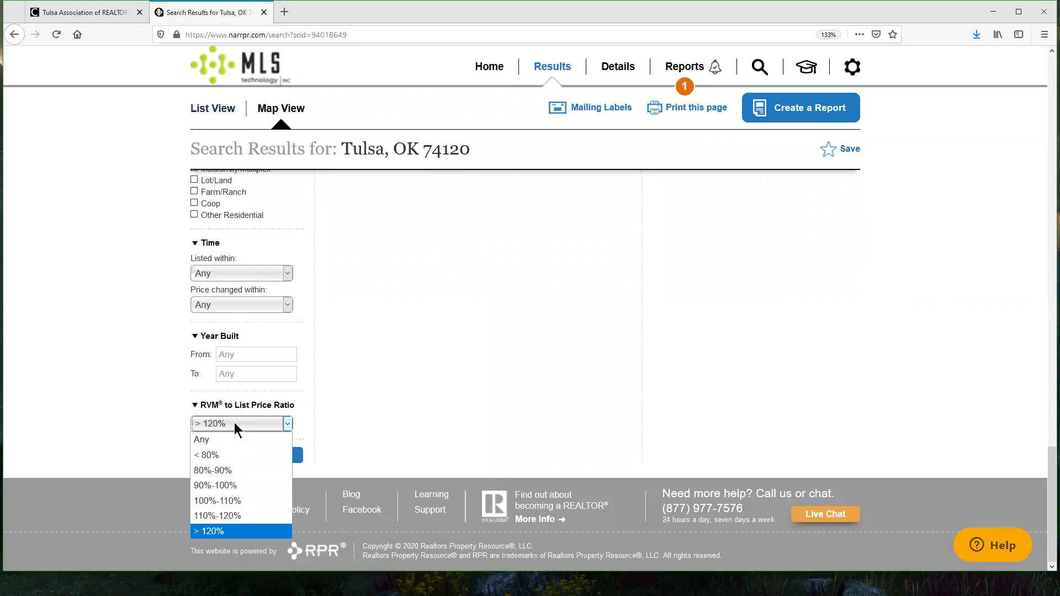
{"action": "left_click", "coordinate": [224, 515]}
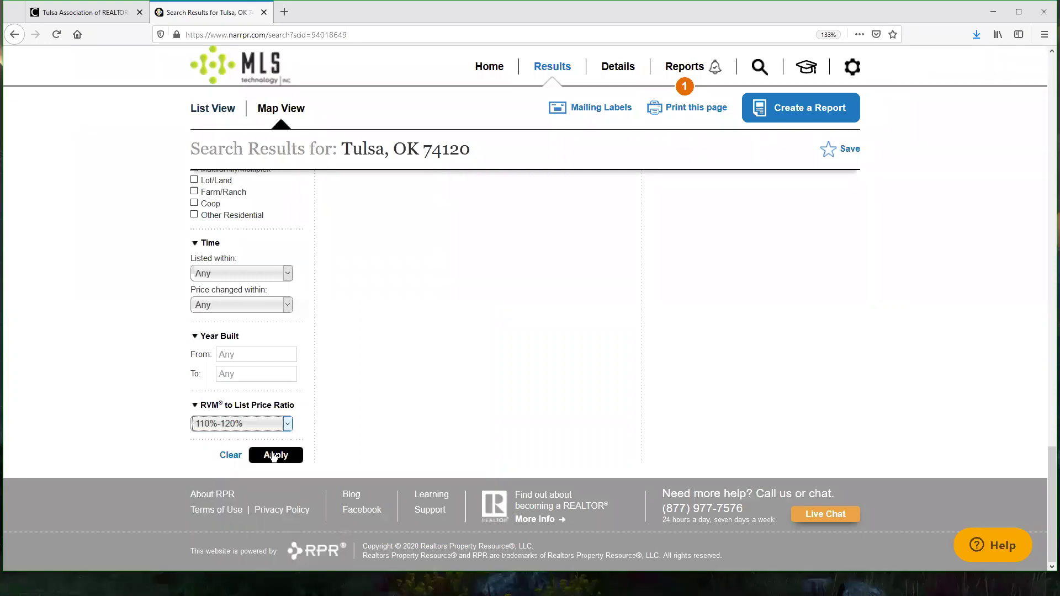
{"action": "left_click", "coordinate": [273, 456]}
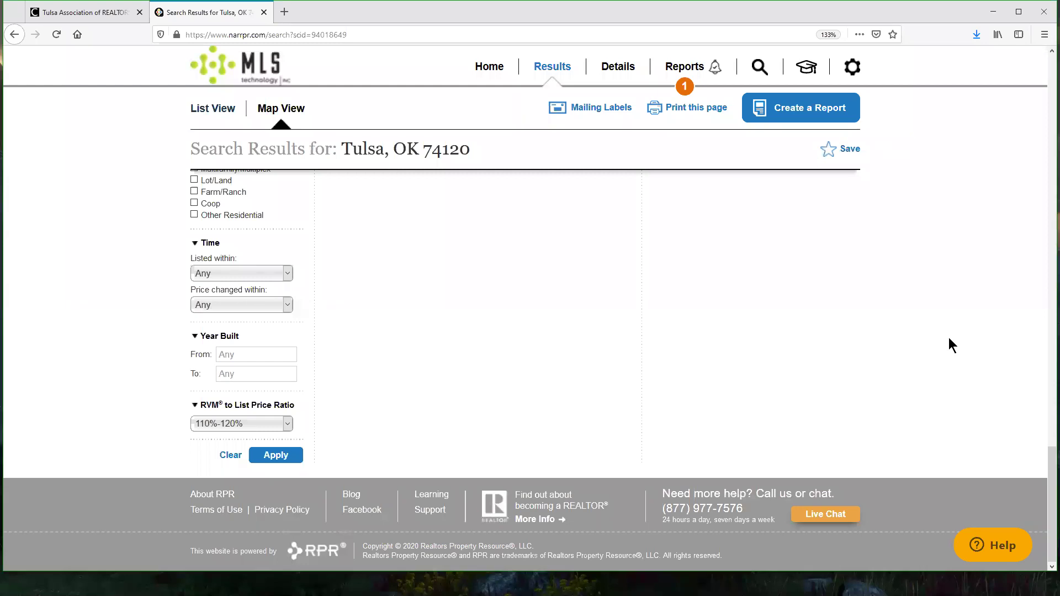
Step: Reapply the result filters, then return to the home search page after no matches appear
{"action": "scroll", "coordinate": [949, 338], "scroll_direction": "up", "scroll_amount": 20}
{"action": "scroll", "coordinate": [490, 366], "scroll_direction": "down", "scroll_amount": 5}
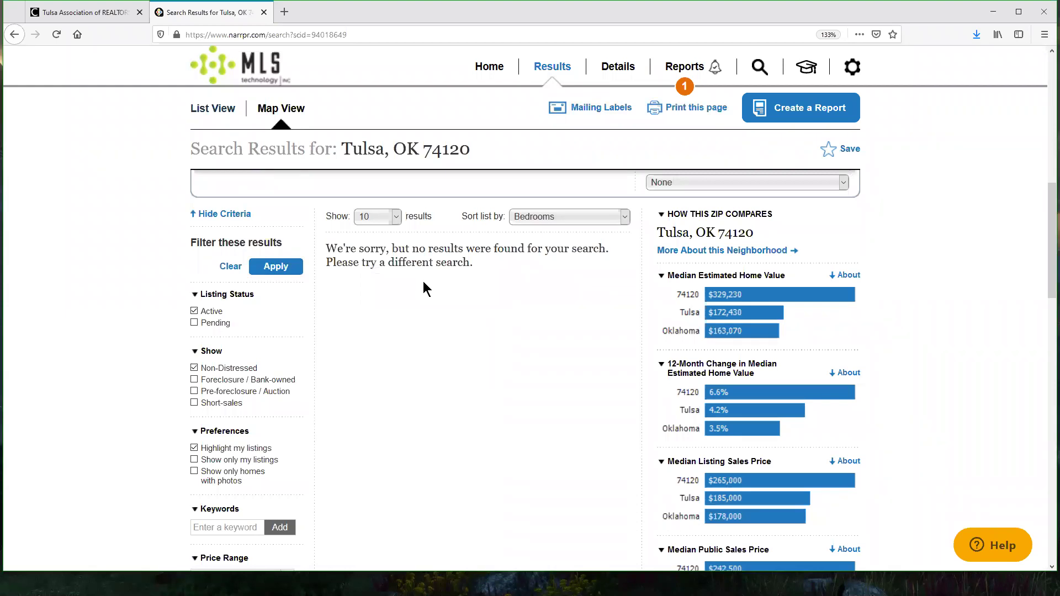
{"action": "left_click", "coordinate": [261, 267]}
{"action": "double_click", "coordinate": [751, 238]}
{"action": "left_click", "coordinate": [966, 355]}
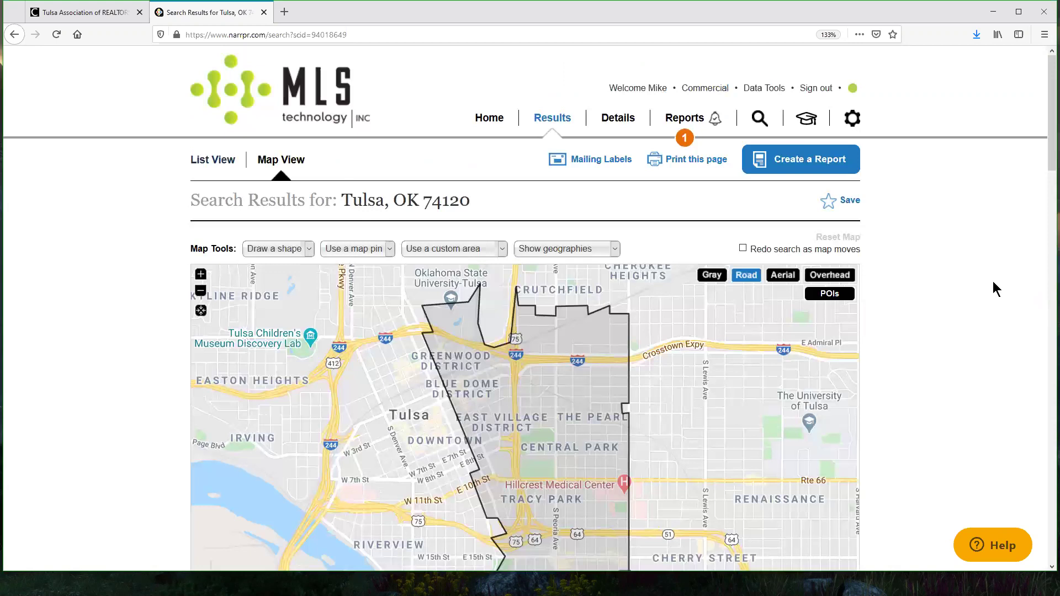
{"action": "left_click", "coordinate": [497, 120]}
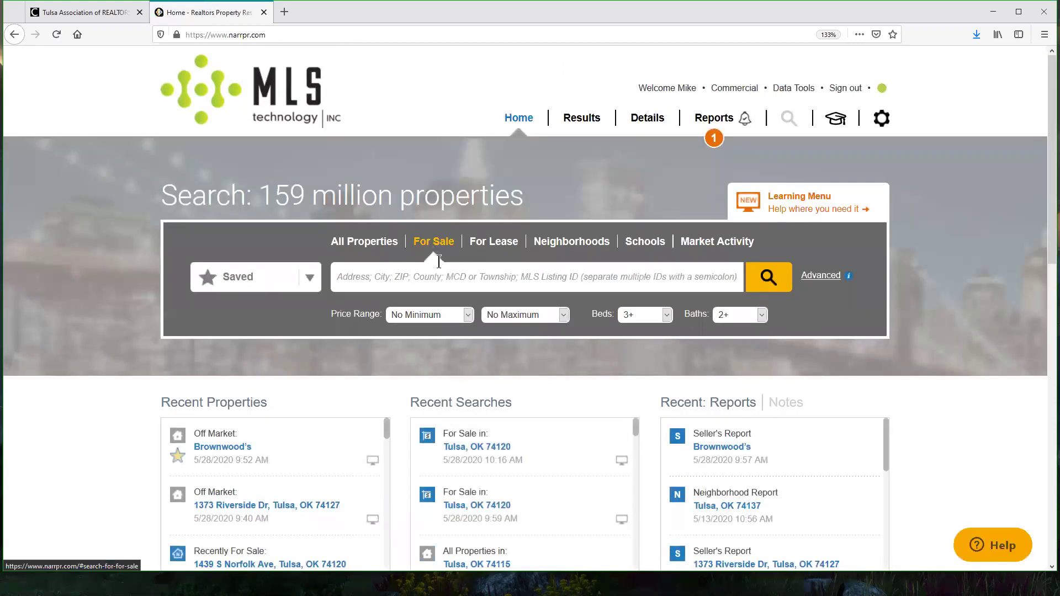
Step: Rerun the Tulsa, OK 74120 search with RVM to List Price Ratio set back to Any
{"action": "type", "text": "Tulsa, OK 74120"}
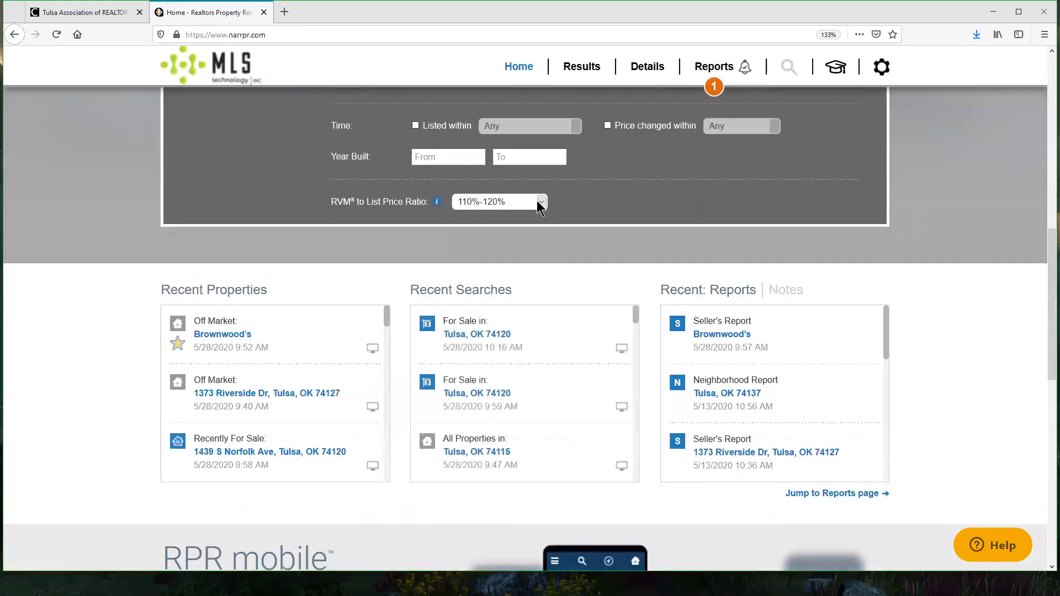
{"action": "left_click", "coordinate": [540, 202]}
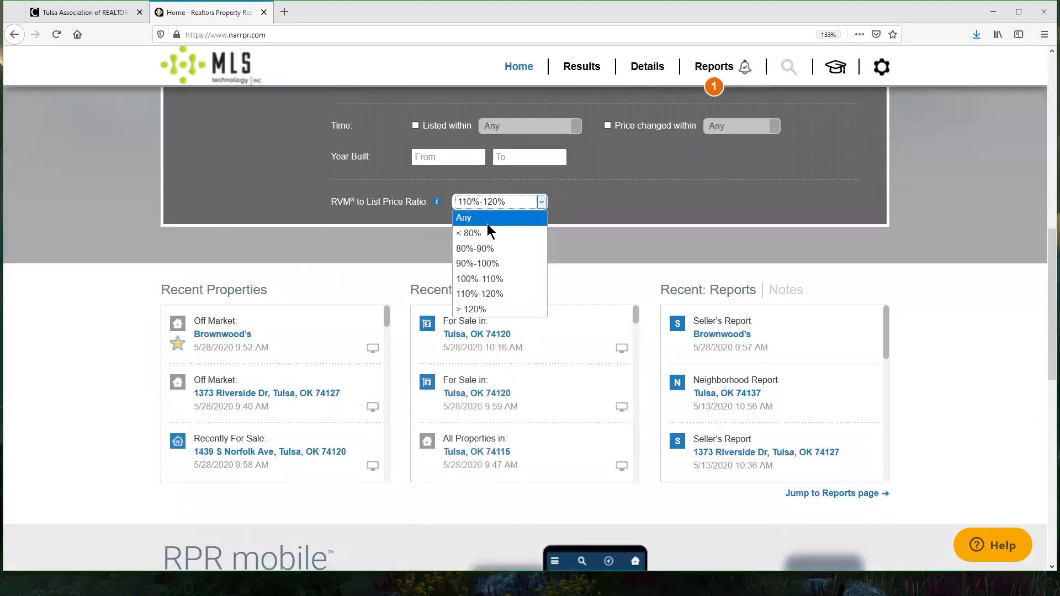
{"action": "left_click", "coordinate": [858, 227]}
{"action": "scroll", "coordinate": [878, 232], "scroll_direction": "up", "scroll_amount": 10}
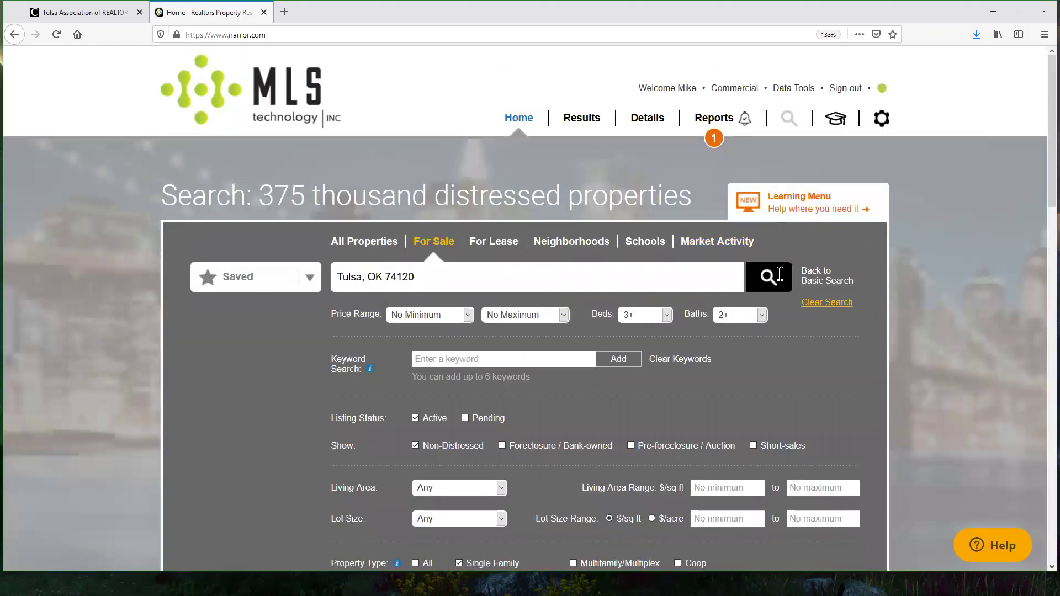
{"action": "left_click", "coordinate": [780, 275]}
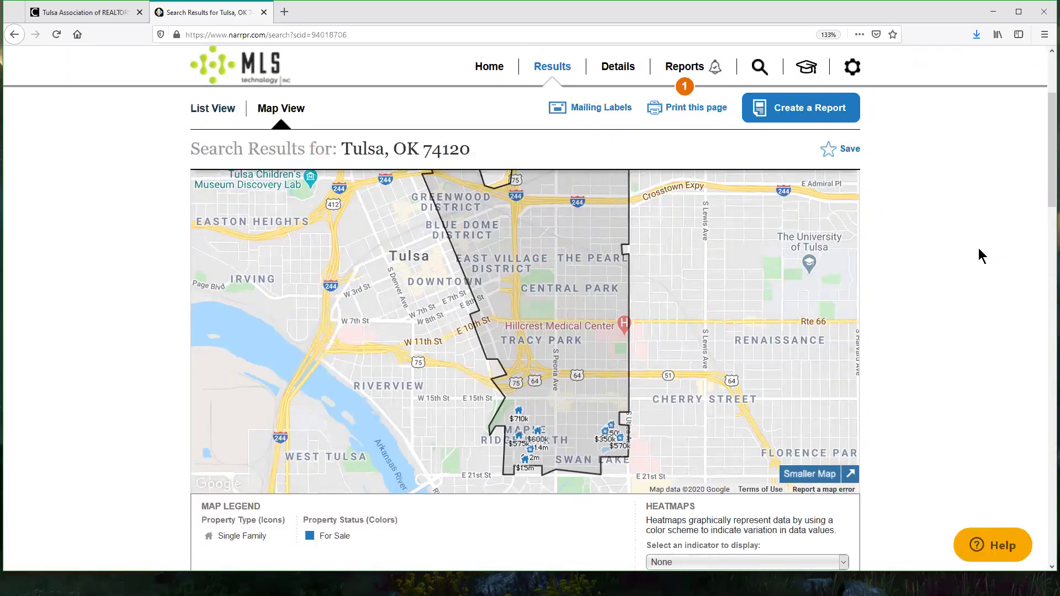
{"action": "scroll", "coordinate": [966, 241], "scroll_direction": "up", "scroll_amount": 3}
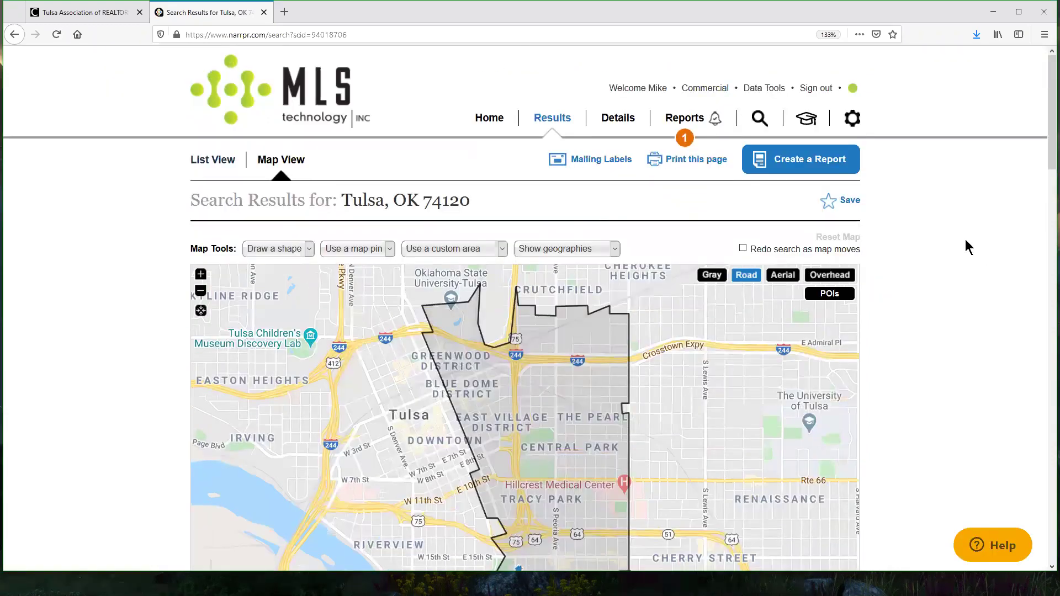
Step: Show the Tulsa 74120 search results as a property list
{"action": "scroll", "coordinate": [952, 326], "scroll_direction": "down", "scroll_amount": 3}
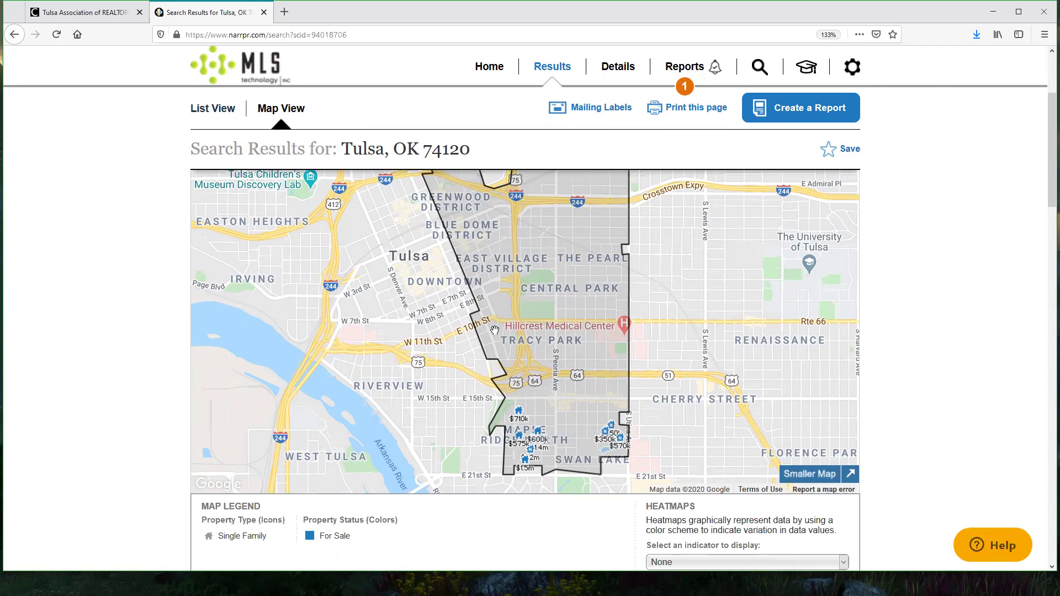
{"action": "scroll", "coordinate": [939, 309], "scroll_direction": "up", "scroll_amount": 2}
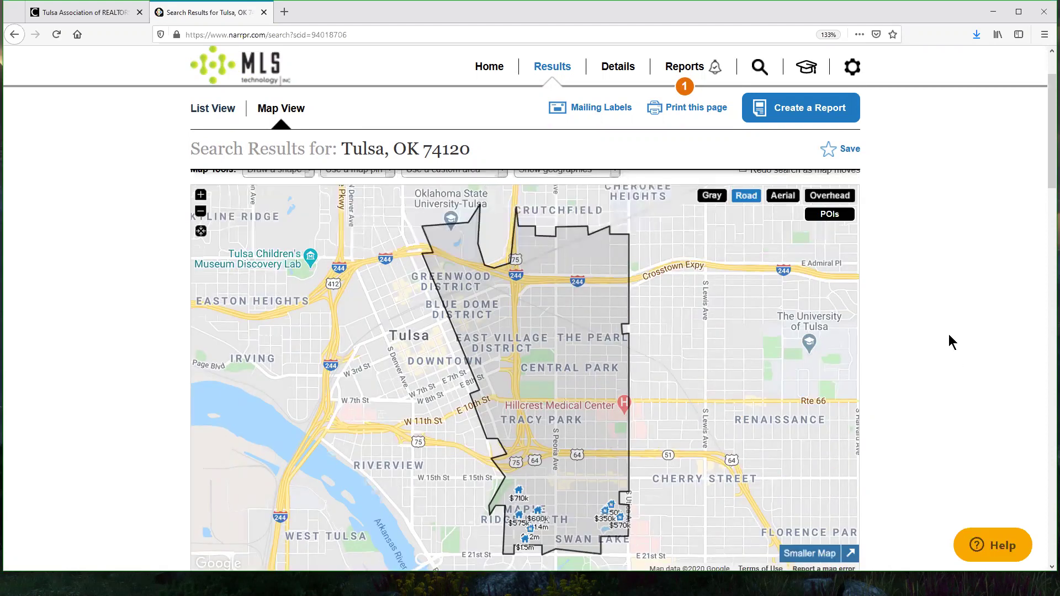
{"action": "scroll", "coordinate": [839, 437], "scroll_direction": "down", "scroll_amount": 2}
{"action": "left_click", "coordinate": [835, 480]}
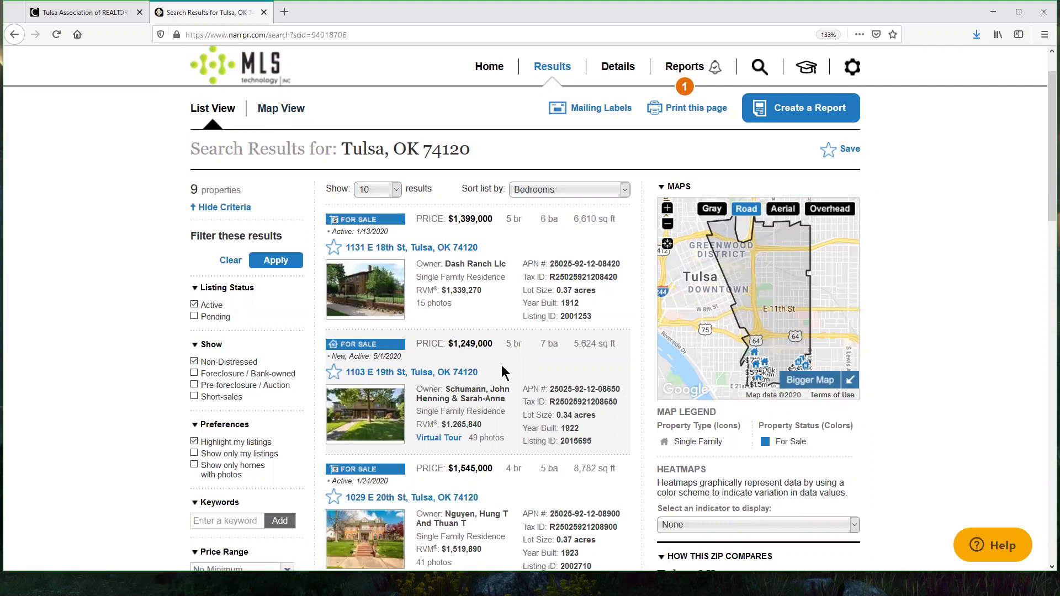
Step: Keep 10 results per page and bring up the sort order choices
{"action": "scroll", "coordinate": [560, 371], "scroll_direction": "down", "scroll_amount": 5}
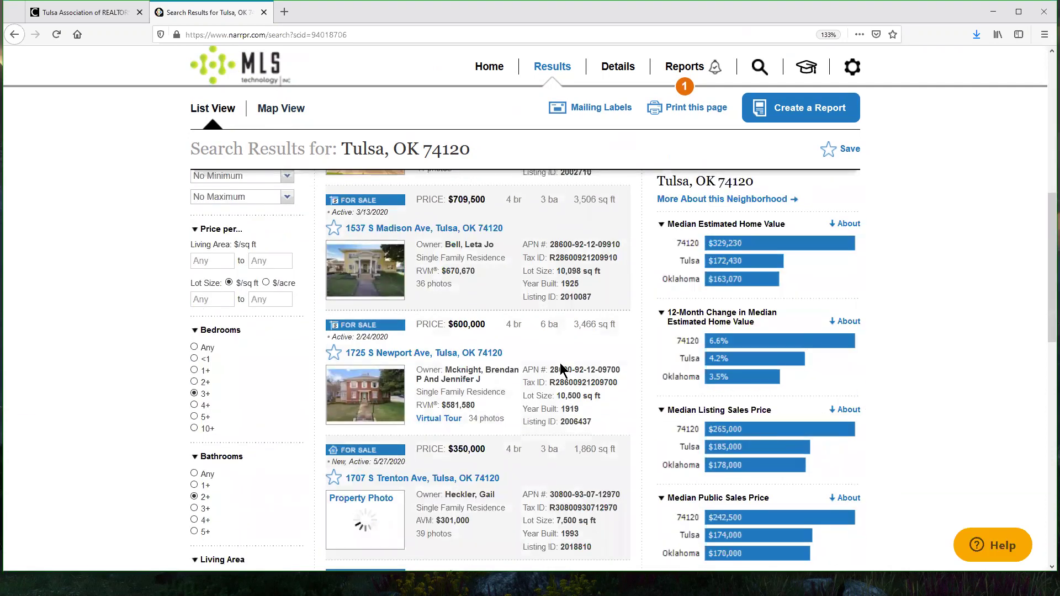
{"action": "scroll", "coordinate": [560, 370], "scroll_direction": "up", "scroll_amount": 5}
{"action": "left_click", "coordinate": [395, 190]}
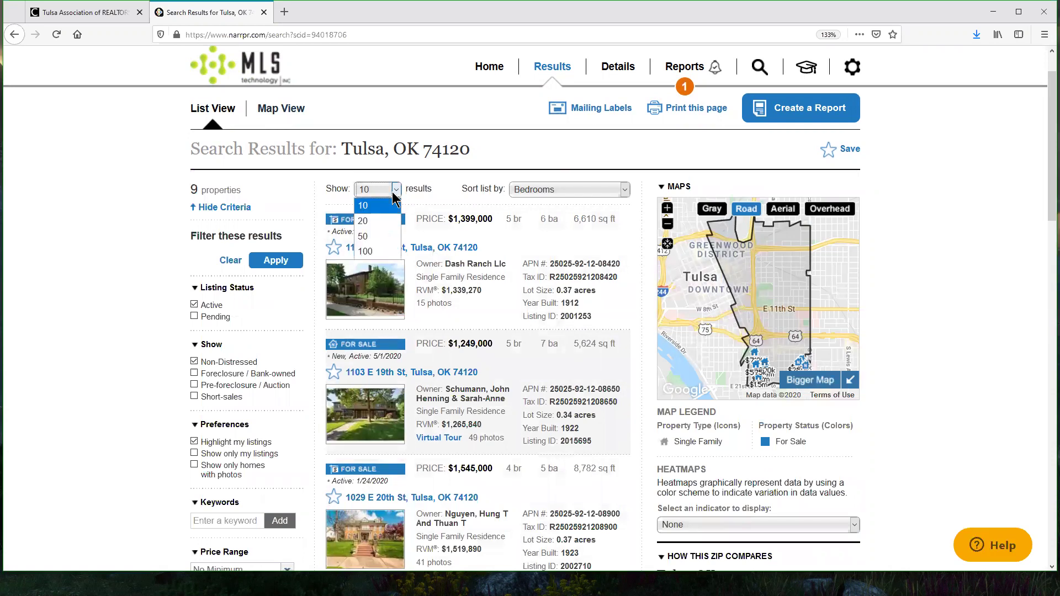
{"action": "left_click", "coordinate": [533, 194]}
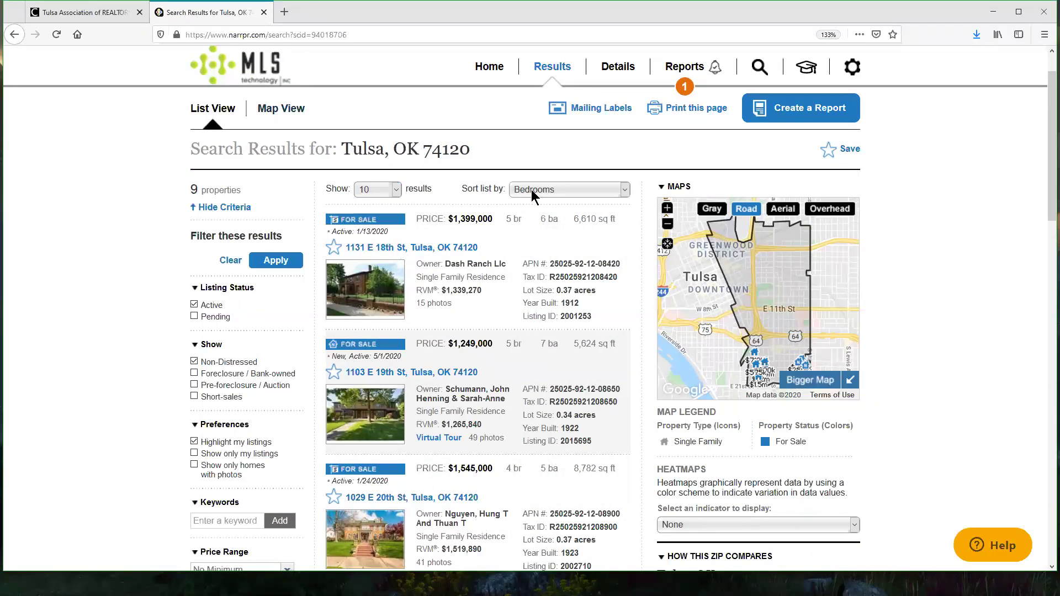
{"action": "left_click", "coordinate": [533, 193]}
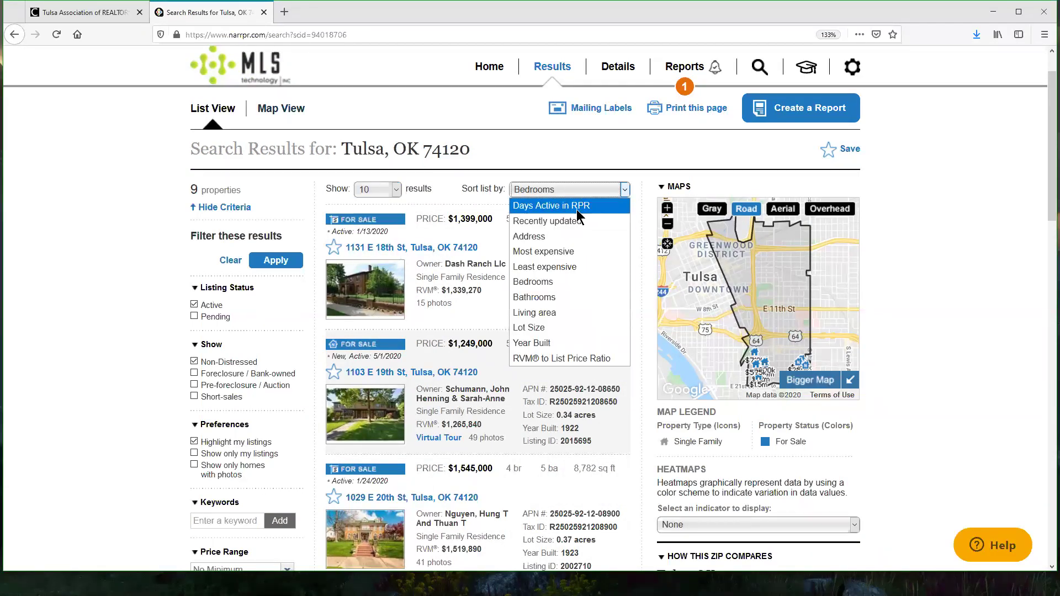
Step: Keep the Bedrooms sort, then zoom the map in and pan across the 74120 listings
{"action": "left_click", "coordinate": [960, 301]}
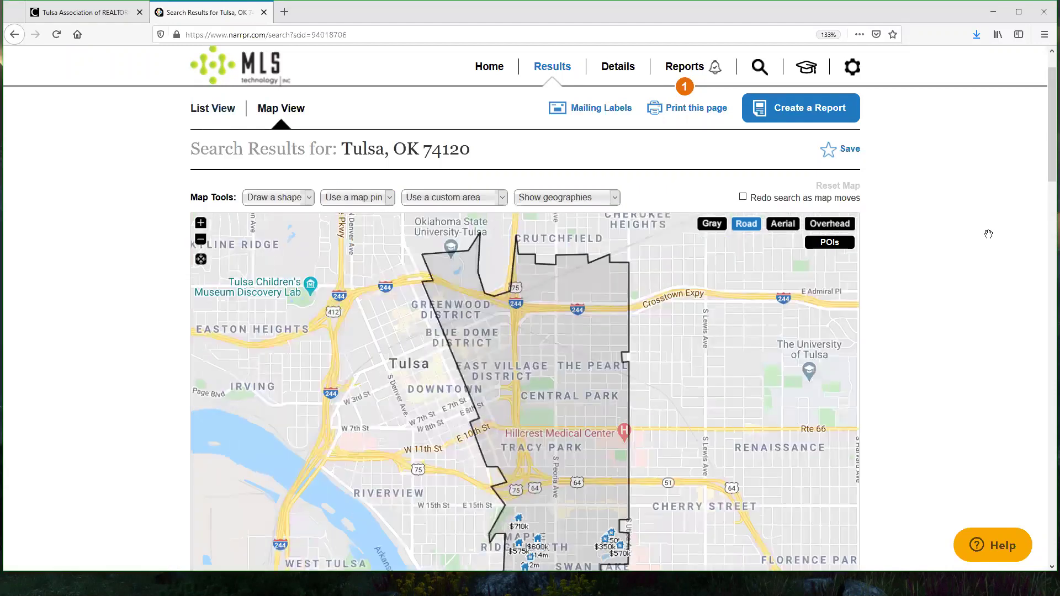
{"action": "left_click", "coordinate": [201, 226]}
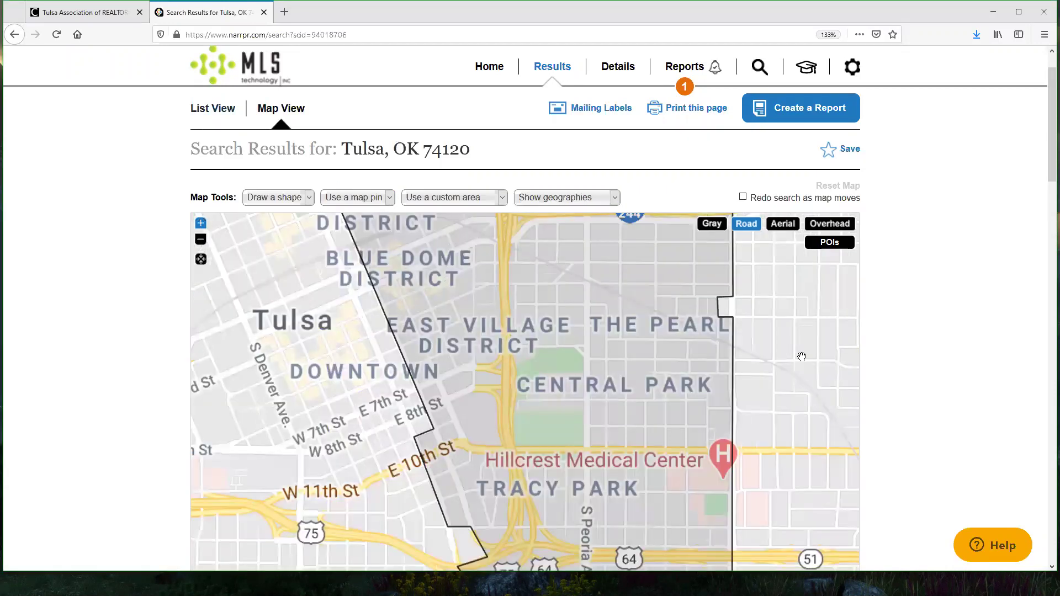
{"action": "left_click", "coordinate": [201, 226]}
{"action": "left_click_drag", "start_coordinate": [722, 460], "coordinate": [632, 204]}
{"action": "left_click_drag", "start_coordinate": [617, 337], "coordinate": [591, 336]}
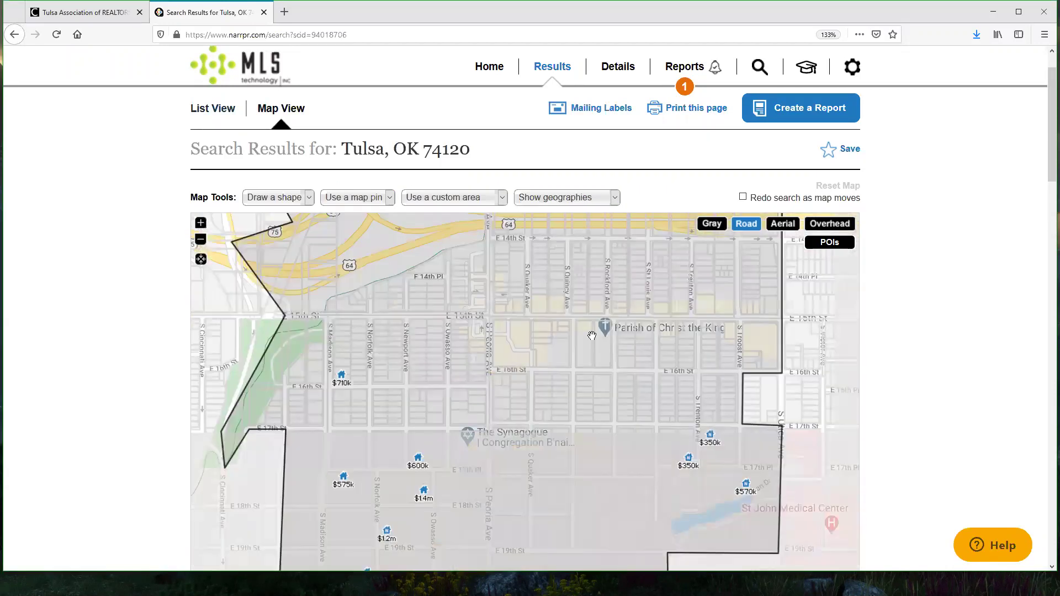
{"action": "left_click_drag", "start_coordinate": [607, 442], "coordinate": [612, 331]}
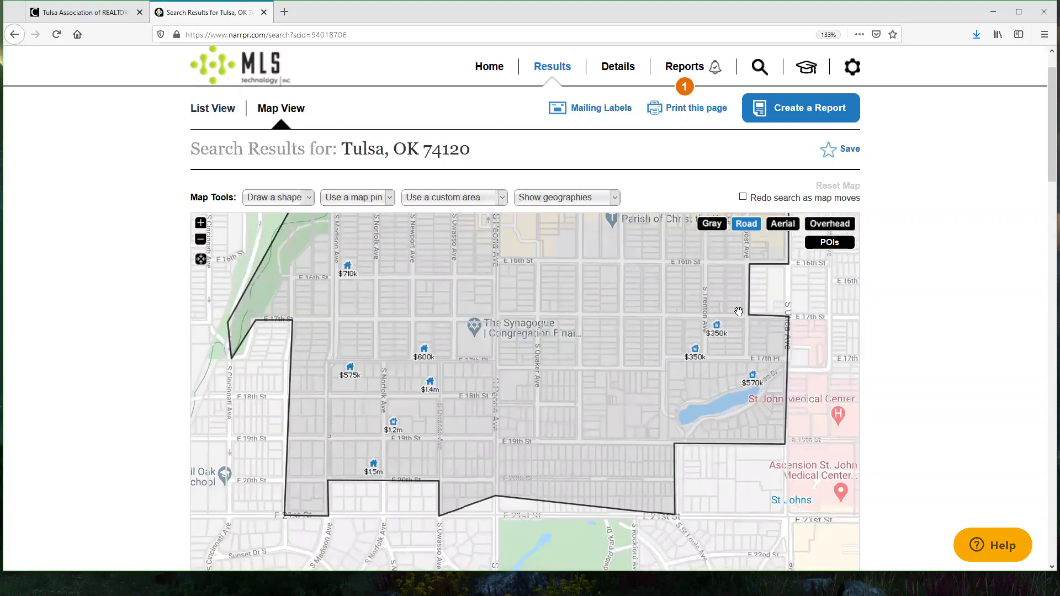
{"action": "left_click", "coordinate": [696, 350]}
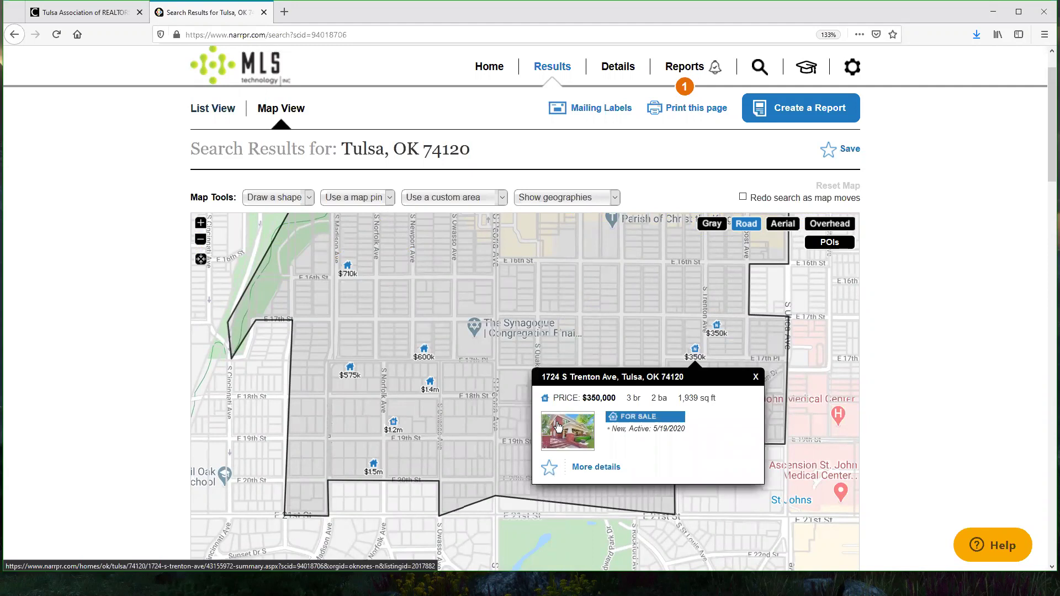
{"action": "left_click_drag", "start_coordinate": [580, 397], "coordinate": [617, 398]}
{"action": "left_click", "coordinate": [717, 327]}
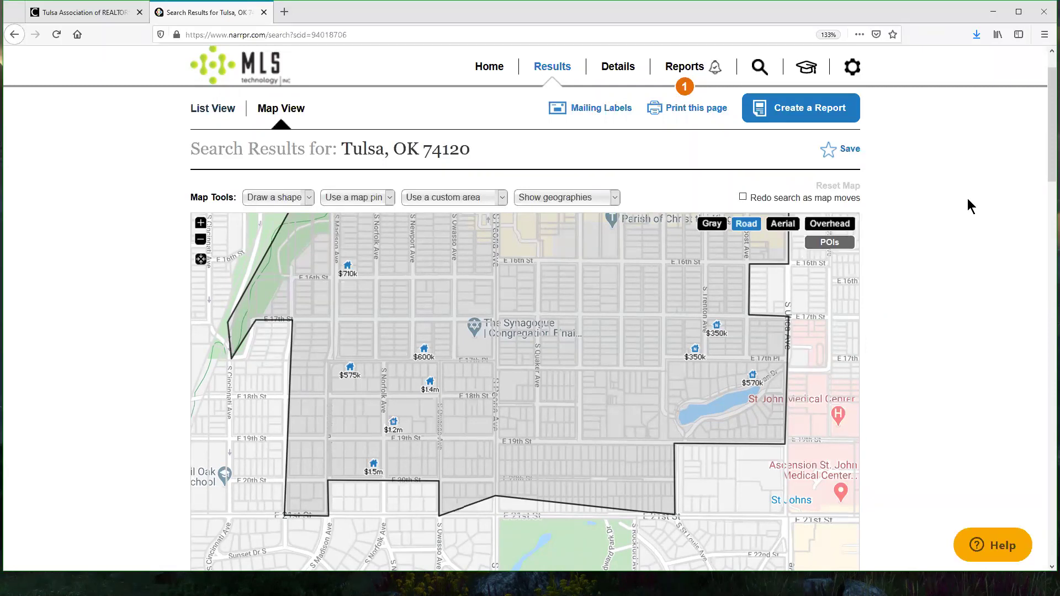
{"action": "scroll", "coordinate": [968, 199], "scroll_direction": "down", "scroll_amount": 5}
{"action": "scroll", "coordinate": [965, 200], "scroll_direction": "down", "scroll_amount": 5}
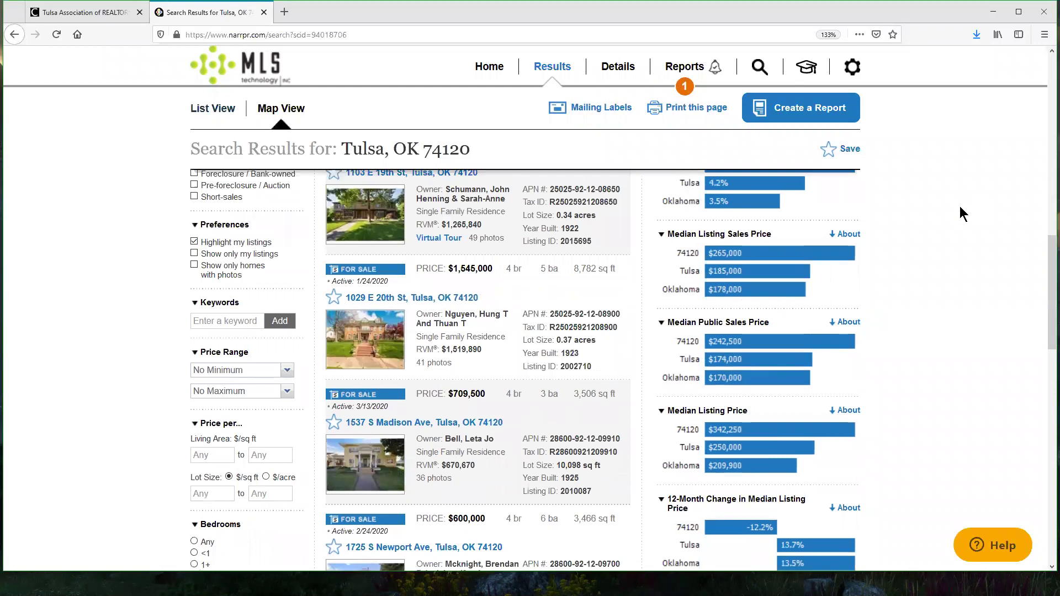
{"action": "scroll", "coordinate": [960, 207], "scroll_direction": "down", "scroll_amount": 3}
{"action": "left_click", "coordinate": [194, 350]}
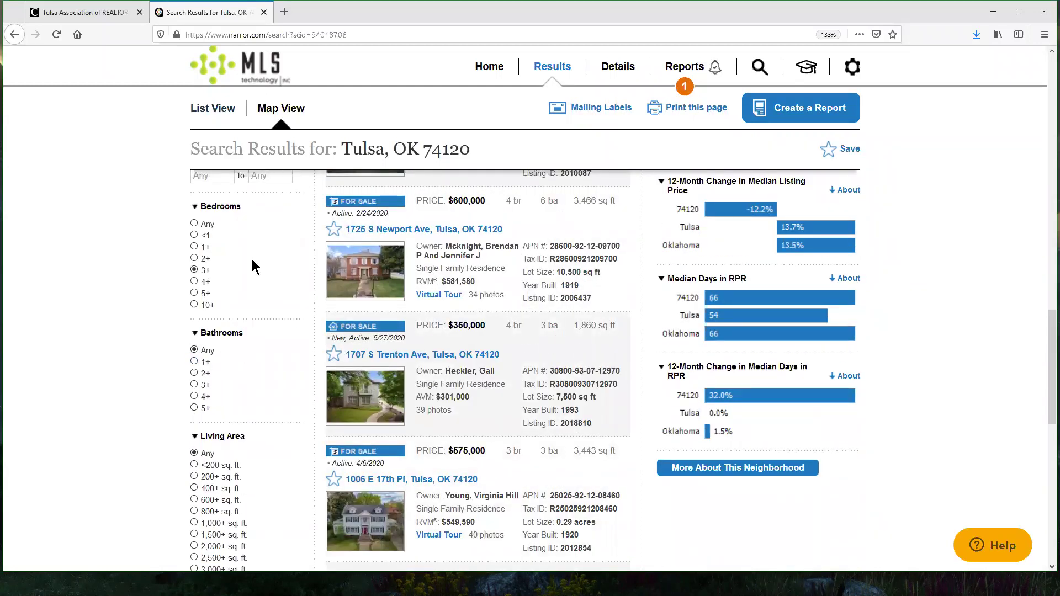
{"action": "scroll", "coordinate": [279, 292], "scroll_direction": "up", "scroll_amount": 10}
{"action": "left_click", "coordinate": [284, 454]}
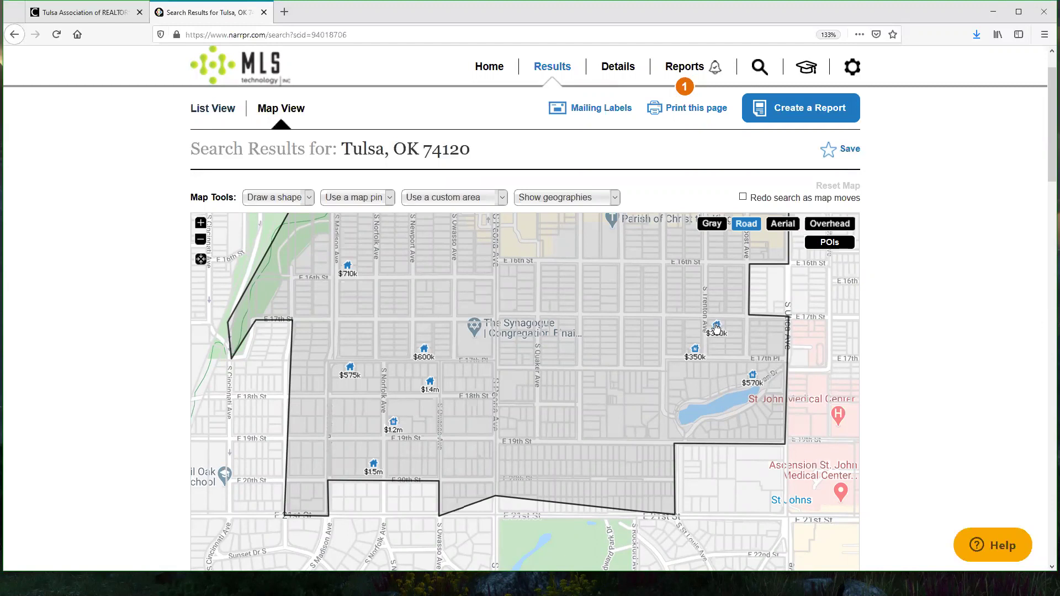
{"action": "left_click", "coordinate": [752, 379]}
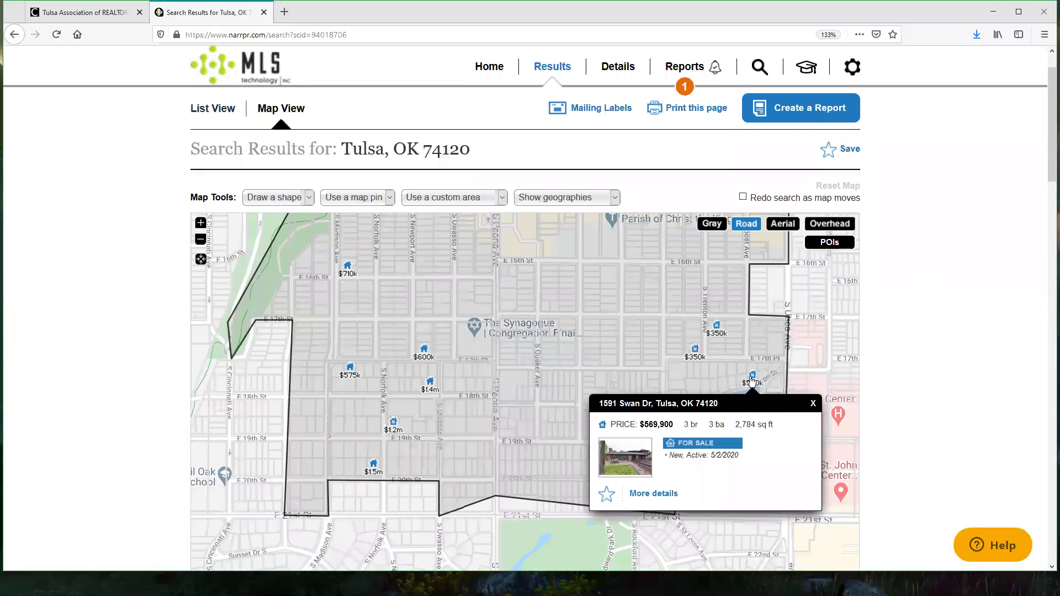
{"action": "left_click", "coordinate": [664, 498]}
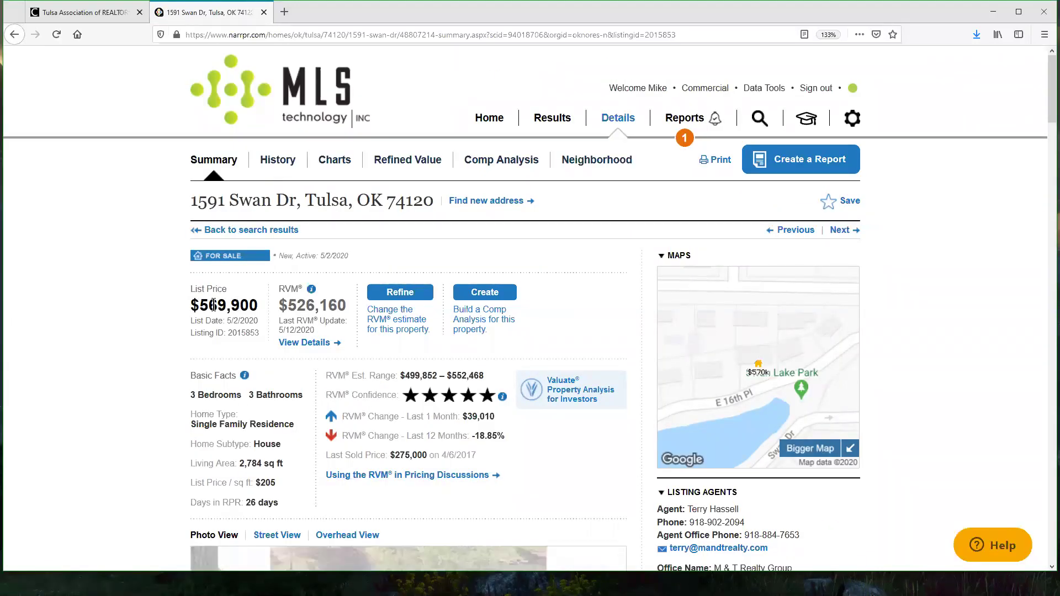
{"action": "left_click_drag", "start_coordinate": [202, 306], "coordinate": [350, 307]}
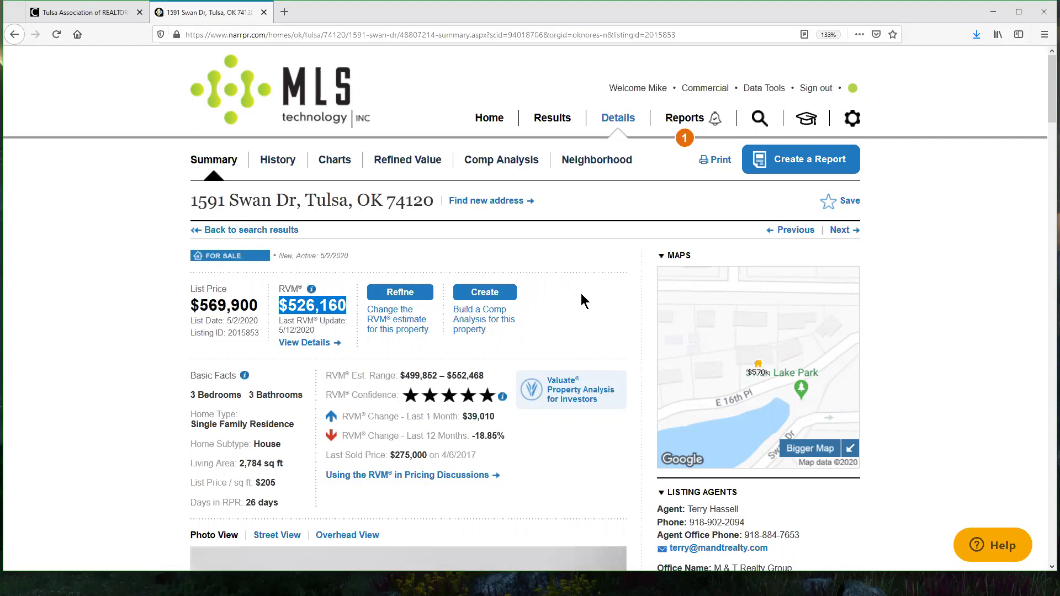
{"action": "scroll", "coordinate": [596, 304], "scroll_direction": "down", "scroll_amount": 2}
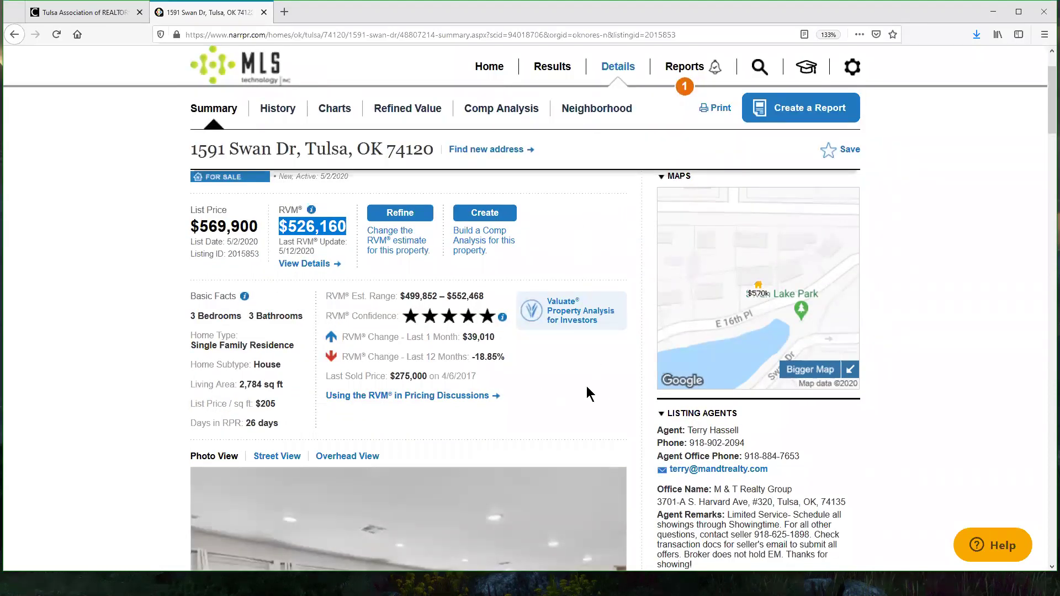
{"action": "left_click_drag", "start_coordinate": [197, 227], "coordinate": [259, 230]}
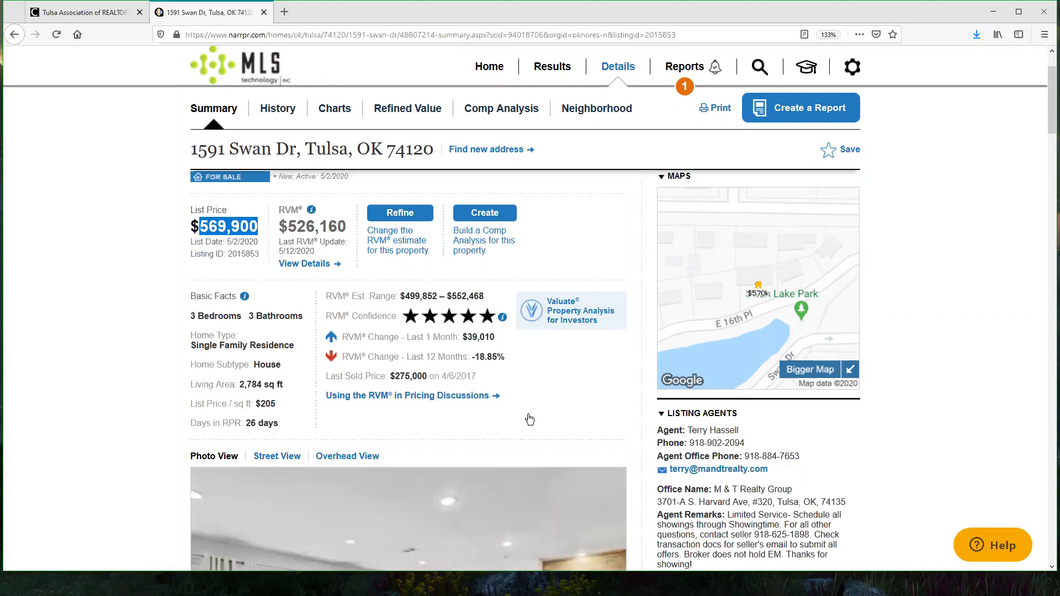
{"action": "left_click_drag", "start_coordinate": [406, 296], "coordinate": [480, 297]}
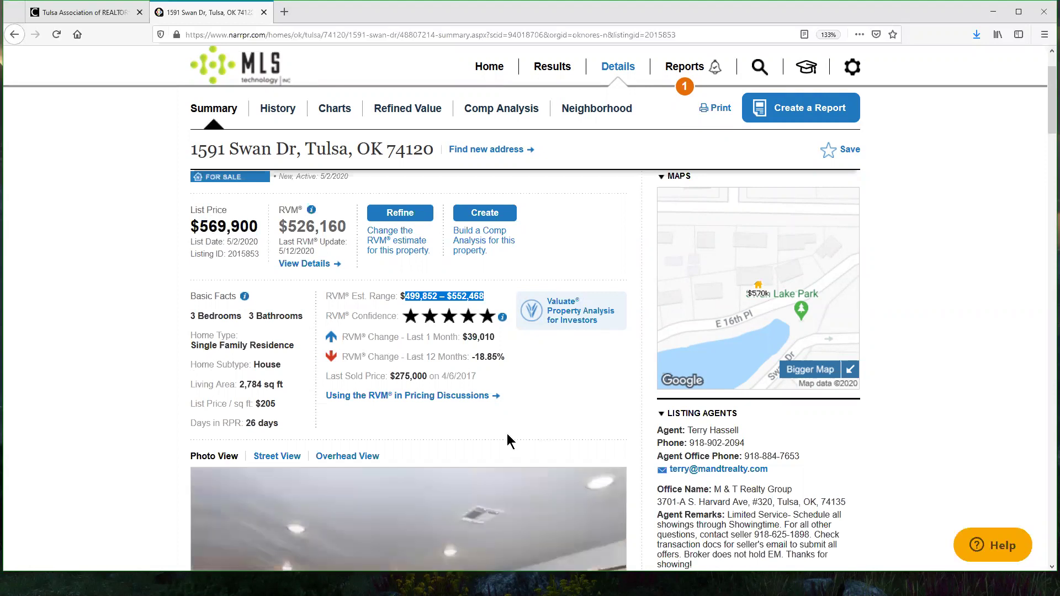
{"action": "scroll", "coordinate": [939, 332], "scroll_direction": "up", "scroll_amount": 2}
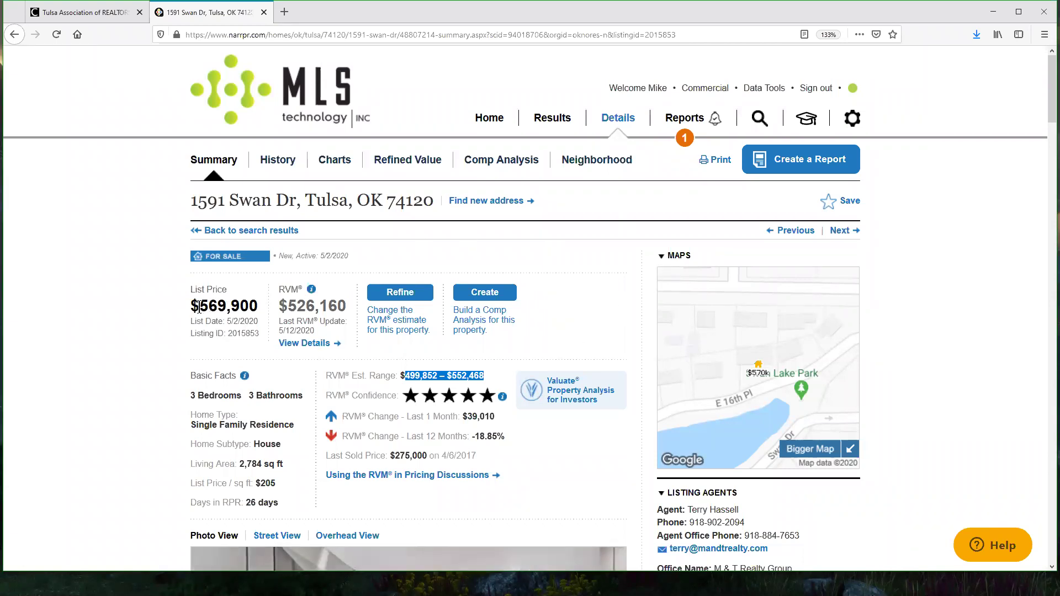
Step: Highlight the list price again, then scroll down to the Home Facts table
{"action": "left_click_drag", "start_coordinate": [201, 307], "coordinate": [264, 313]}
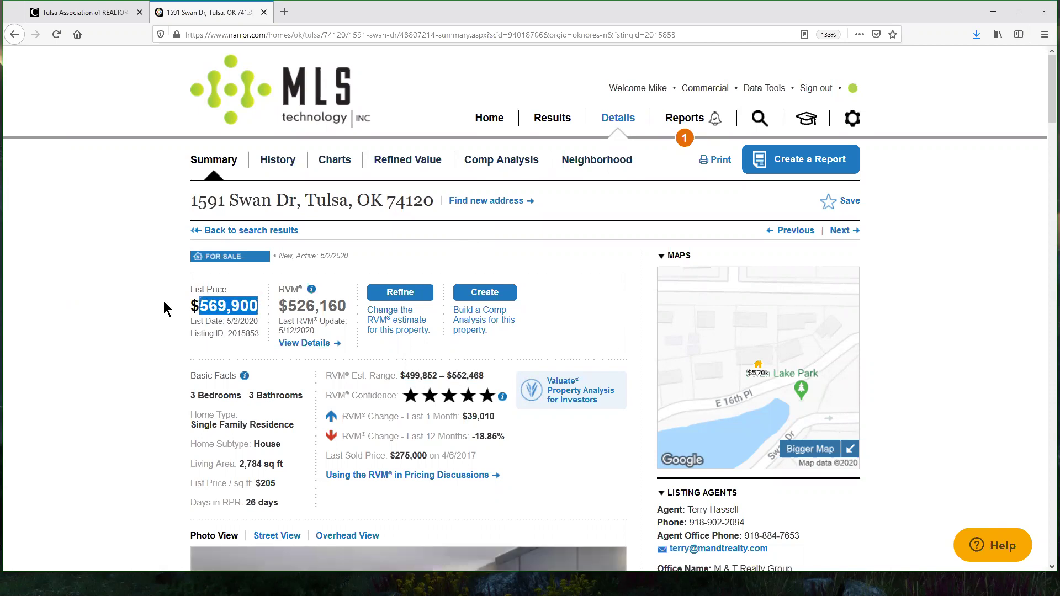
{"action": "left_click", "coordinate": [576, 468]}
{"action": "scroll", "coordinate": [596, 413], "scroll_direction": "down", "scroll_amount": 2}
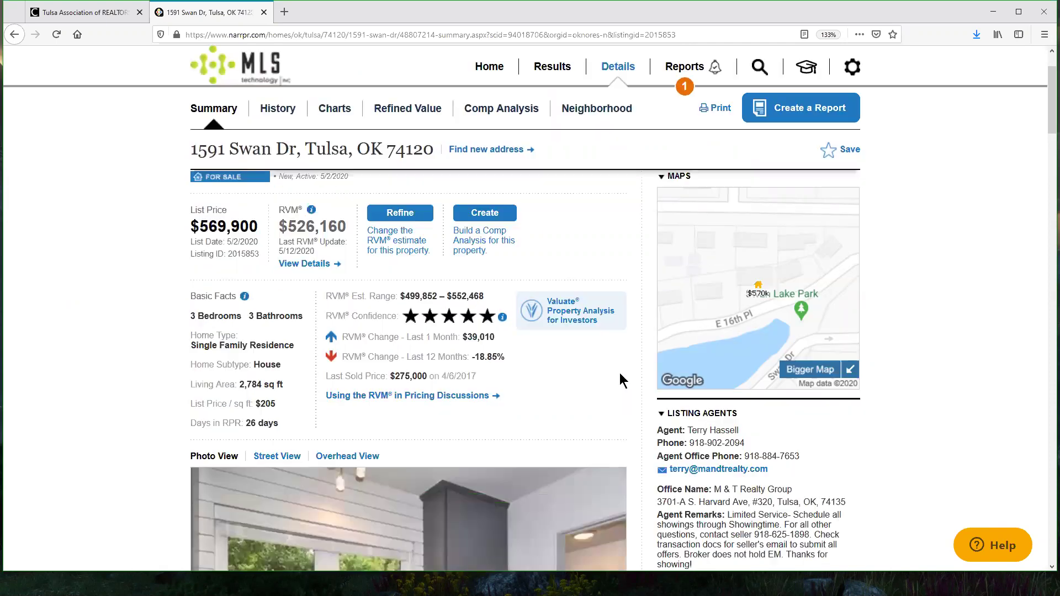
{"action": "scroll", "coordinate": [628, 368], "scroll_direction": "down", "scroll_amount": 5}
{"action": "scroll", "coordinate": [630, 362], "scroll_direction": "down", "scroll_amount": 8}
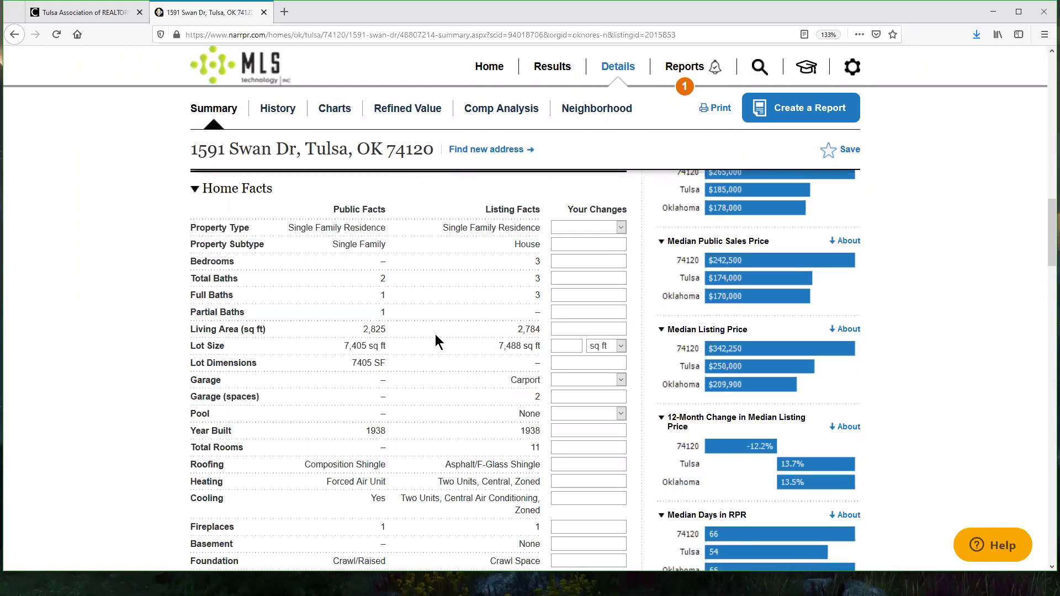
Step: Compare Public vs Listing facts: missing bedrooms, 3 baths, 2,825 sq ft, 7,488 sq ft lot
{"action": "triple_click", "coordinate": [378, 211]}
{"action": "triple_click", "coordinate": [510, 210]}
{"action": "left_click", "coordinate": [531, 263]}
{"action": "double_click", "coordinate": [385, 261]}
{"action": "double_click", "coordinate": [537, 279]}
{"action": "double_click", "coordinate": [537, 295]}
{"action": "double_click", "coordinate": [363, 330]}
{"action": "left_click_drag", "start_coordinate": [497, 347], "coordinate": [539, 363]}
Step: Scroll to Schools and highlight its data source, Lee Elementary and Edison High School
{"action": "scroll", "coordinate": [484, 360], "scroll_direction": "down", "scroll_amount": 2}
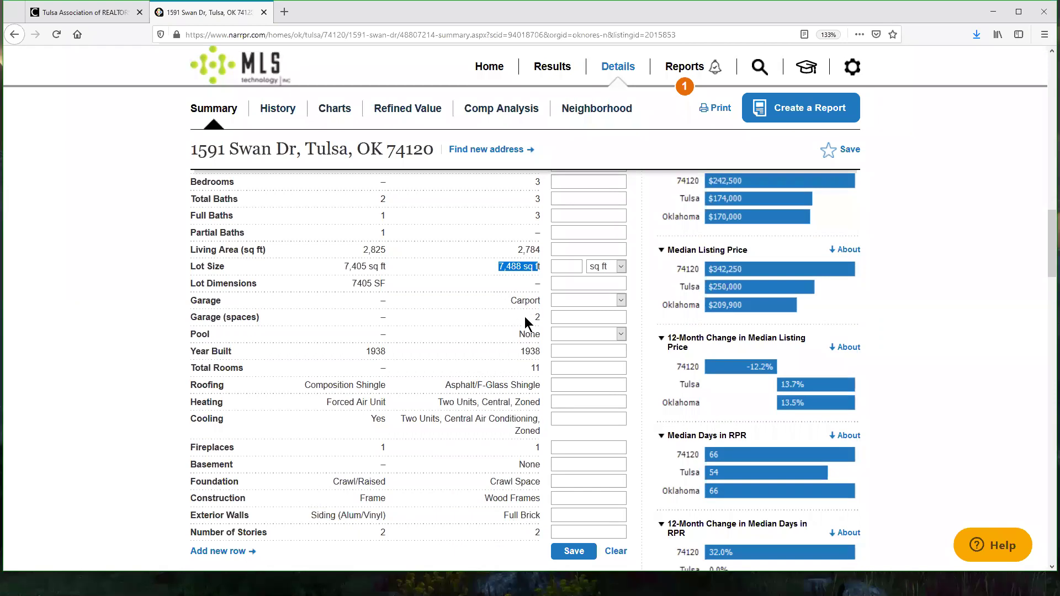
{"action": "scroll", "coordinate": [481, 349], "scroll_direction": "down", "scroll_amount": 6}
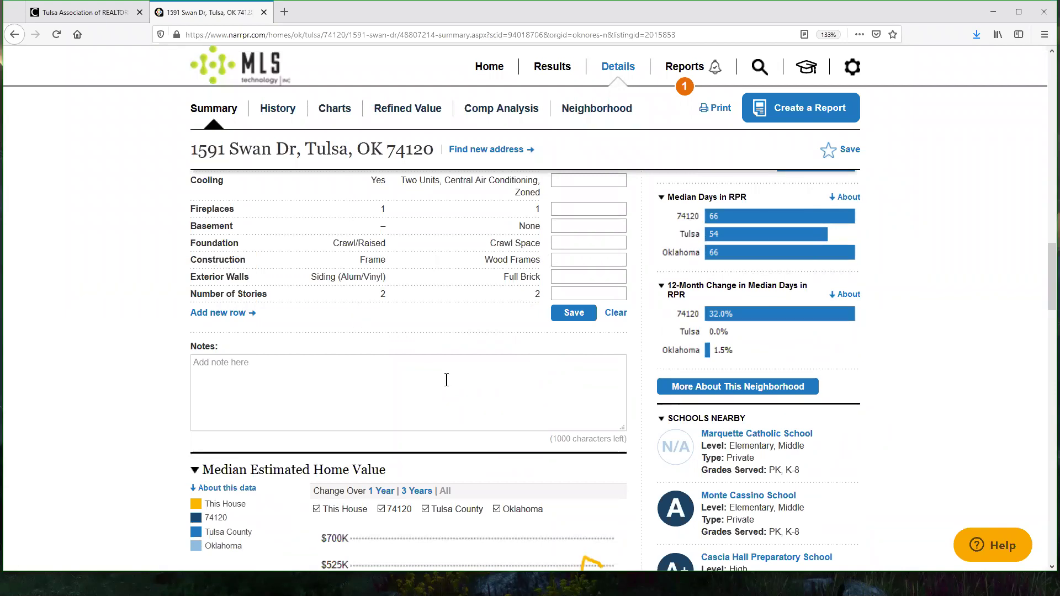
{"action": "scroll", "coordinate": [518, 378], "scroll_direction": "down", "scroll_amount": 6}
{"action": "scroll", "coordinate": [453, 331], "scroll_direction": "down", "scroll_amount": 10}
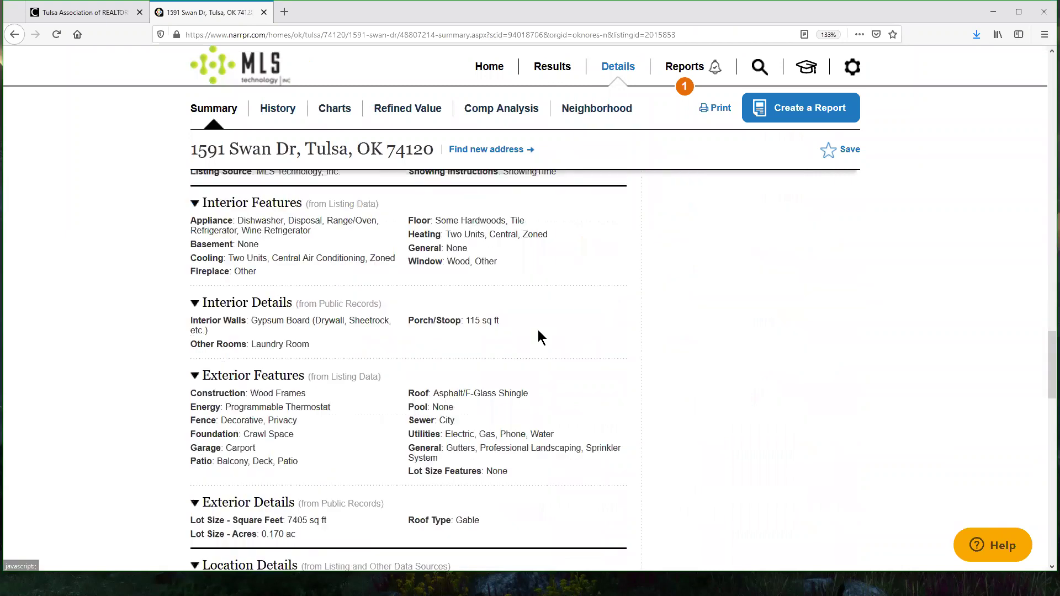
{"action": "scroll", "coordinate": [834, 315], "scroll_direction": "down", "scroll_amount": 10}
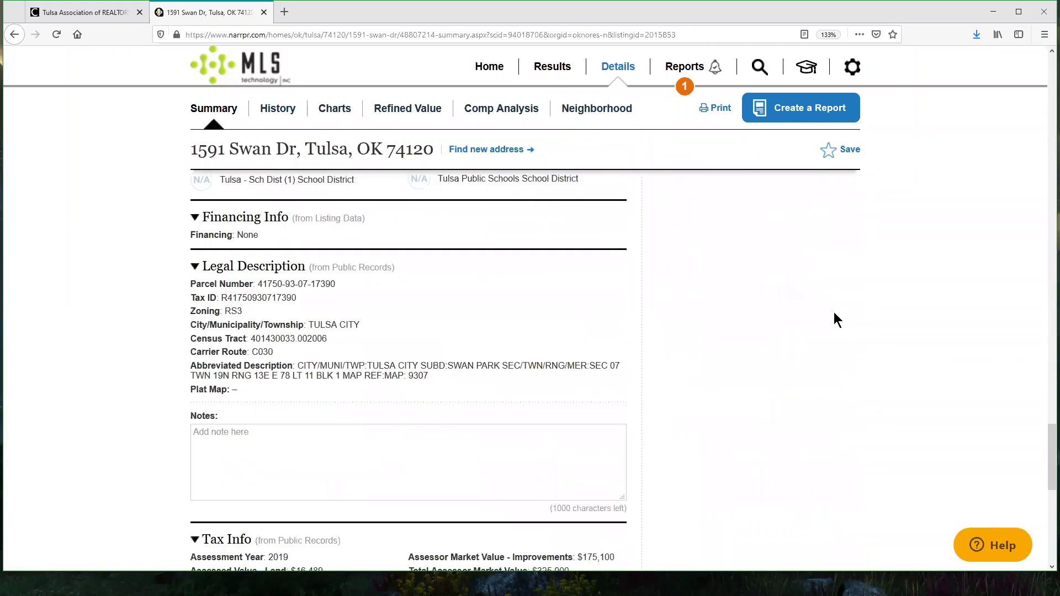
{"action": "scroll", "coordinate": [834, 312], "scroll_direction": "up", "scroll_amount": 4}
{"action": "left_click_drag", "start_coordinate": [274, 344], "coordinate": [321, 344]}
{"action": "left_click_drag", "start_coordinate": [221, 367], "coordinate": [312, 366]}
{"action": "left_click", "coordinate": [225, 396]}
{"action": "triple_click", "coordinate": [225, 397]}
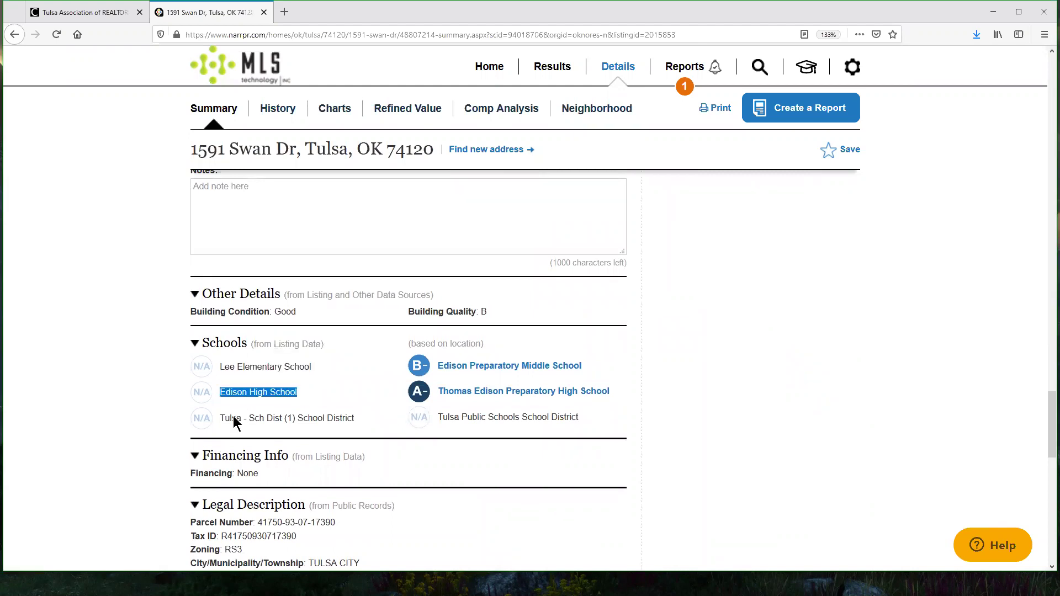
Step: Highlight the Tulsa school district line and the Elementary, Edison and Tulsa names
{"action": "triple_click", "coordinate": [239, 420]}
{"action": "double_click", "coordinate": [247, 367]}
{"action": "left_click", "coordinate": [235, 393]}
{"action": "double_click", "coordinate": [235, 393]}
{"action": "left_click", "coordinate": [236, 419]}
{"action": "double_click", "coordinate": [237, 419]}
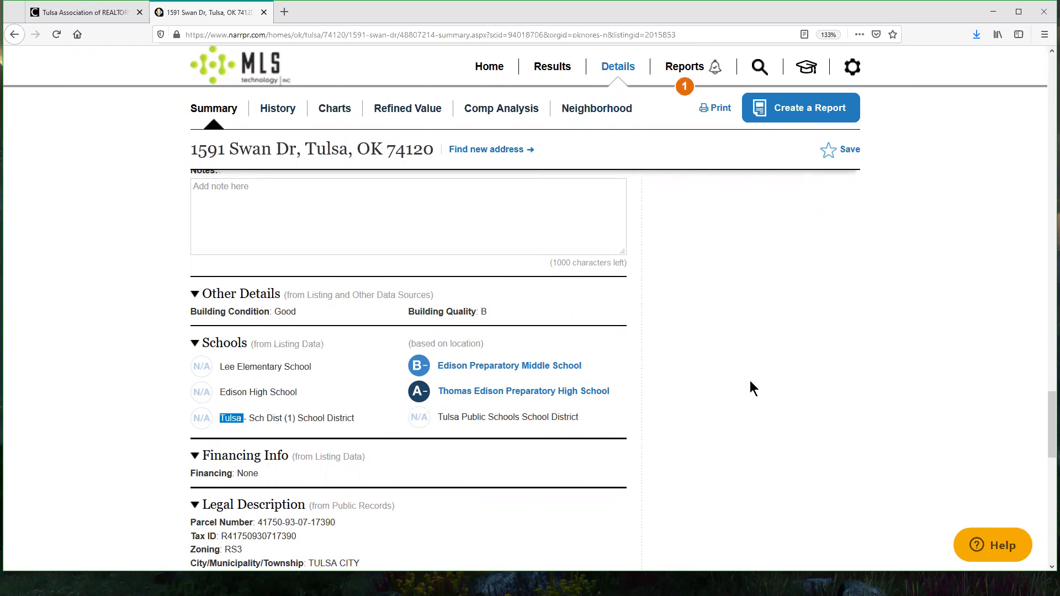
Step: Point out the RVM label beside the estimate, then go to Comp Analysis
{"action": "scroll", "coordinate": [751, 382], "scroll_direction": "up", "scroll_amount": 10}
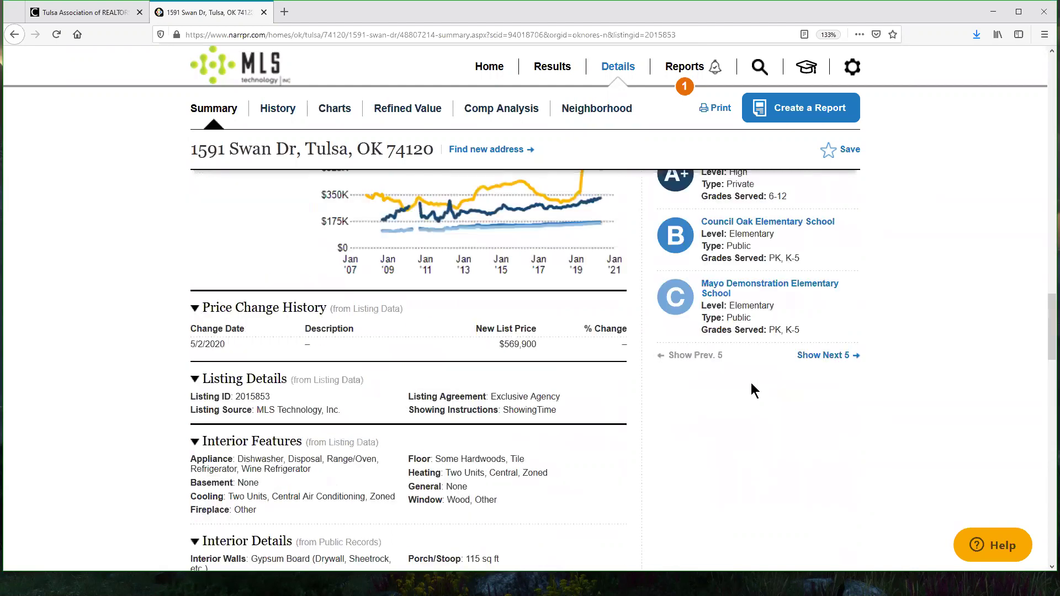
{"action": "scroll", "coordinate": [918, 411], "scroll_direction": "up", "scroll_amount": 10}
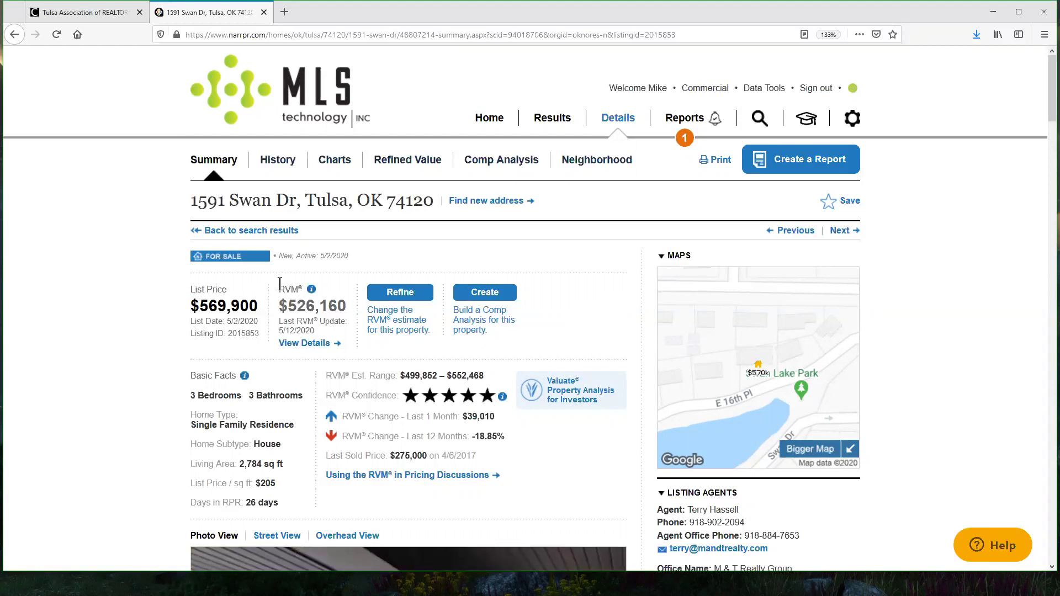
{"action": "double_click", "coordinate": [300, 290]}
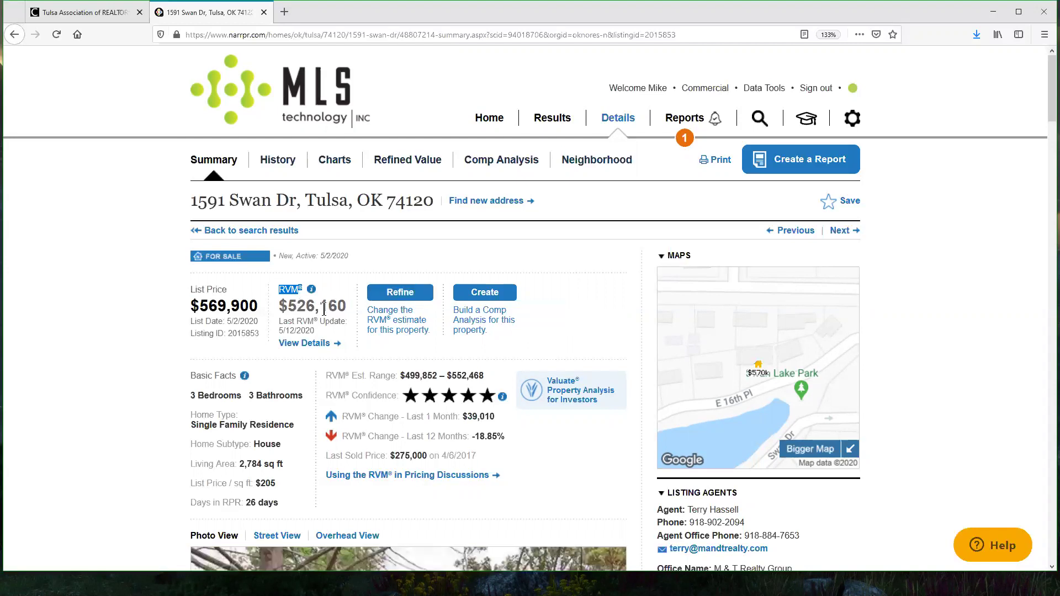
{"action": "left_click", "coordinate": [493, 167]}
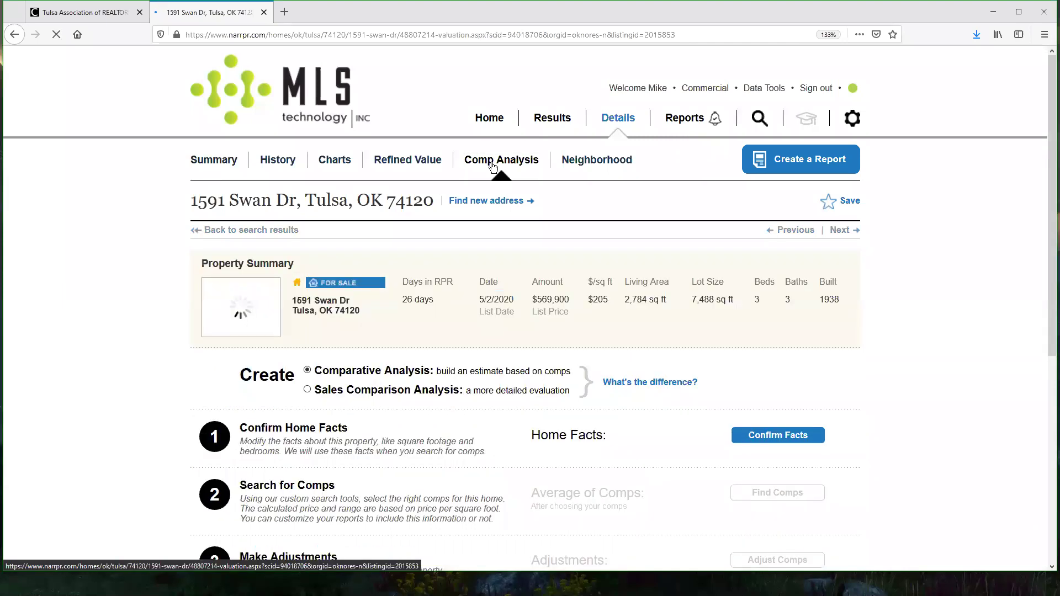
{"action": "scroll", "coordinate": [924, 273], "scroll_direction": "down", "scroll_amount": 2}
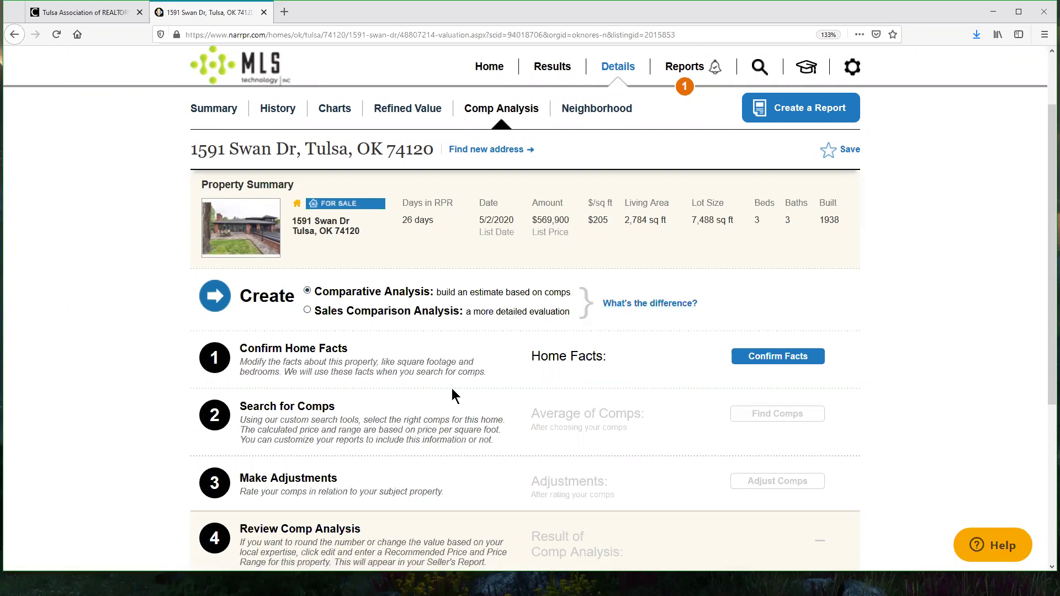
{"action": "scroll", "coordinate": [549, 380], "scroll_direction": "down", "scroll_amount": 3}
{"action": "scroll", "coordinate": [550, 380], "scroll_direction": "up", "scroll_amount": 2}
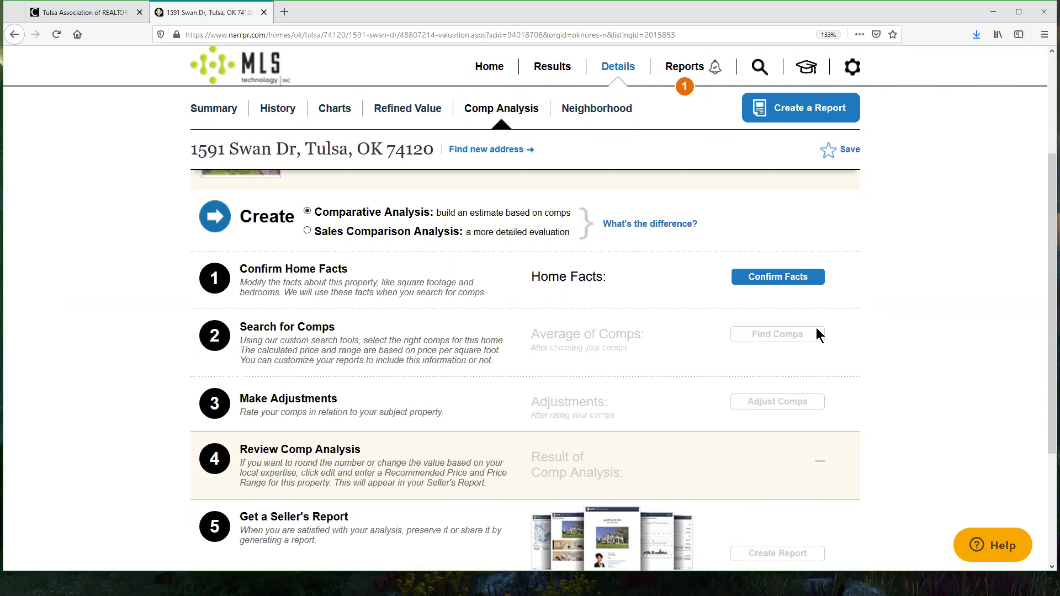
{"action": "left_click", "coordinate": [779, 279]}
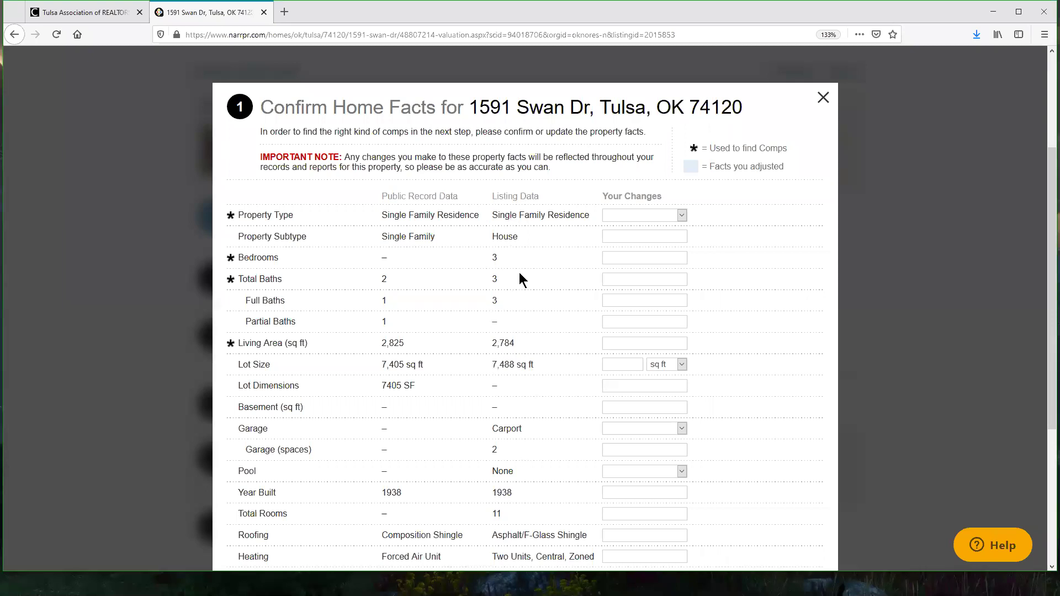
{"action": "scroll", "coordinate": [522, 278], "scroll_direction": "down", "scroll_amount": 3}
{"action": "scroll", "coordinate": [635, 375], "scroll_direction": "down", "scroll_amount": 2}
{"action": "left_click", "coordinate": [755, 551]}
{"action": "scroll", "coordinate": [732, 336], "scroll_direction": "up", "scroll_amount": 3}
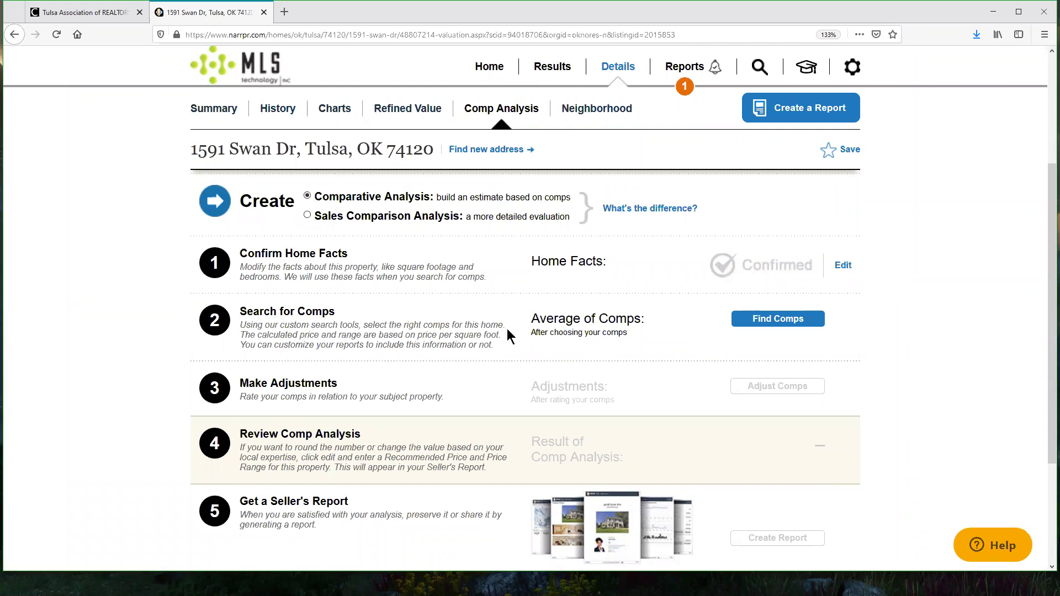
Step: Launch Find Comps and review its sold, pending, expired, 6-month, 2,000–3,500 sq ft criteria
{"action": "left_click", "coordinate": [783, 319]}
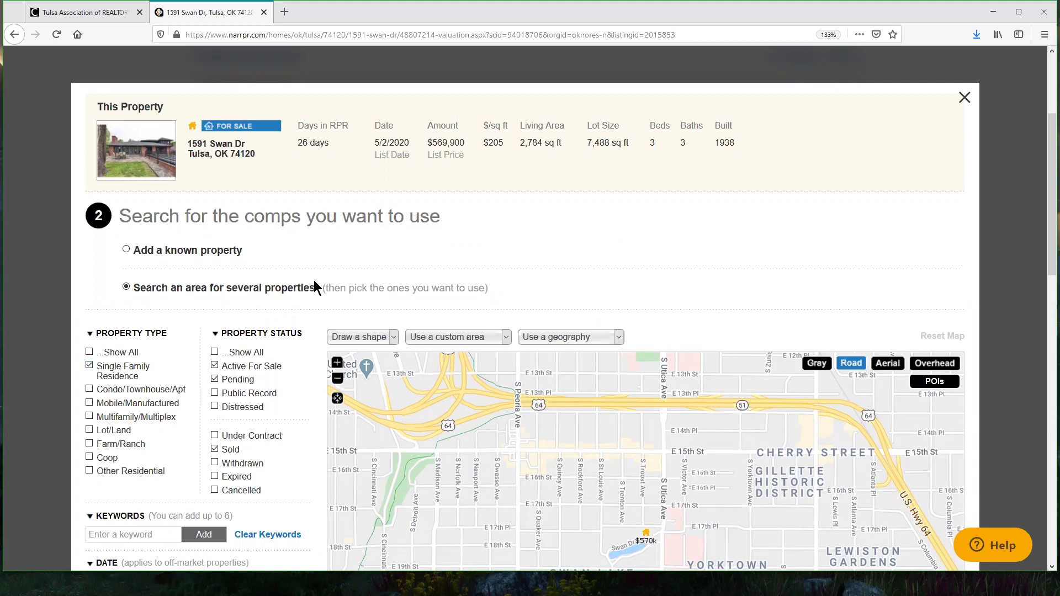
{"action": "scroll", "coordinate": [934, 202], "scroll_direction": "down", "scroll_amount": 2}
{"action": "scroll", "coordinate": [217, 208], "scroll_direction": "down", "scroll_amount": 2}
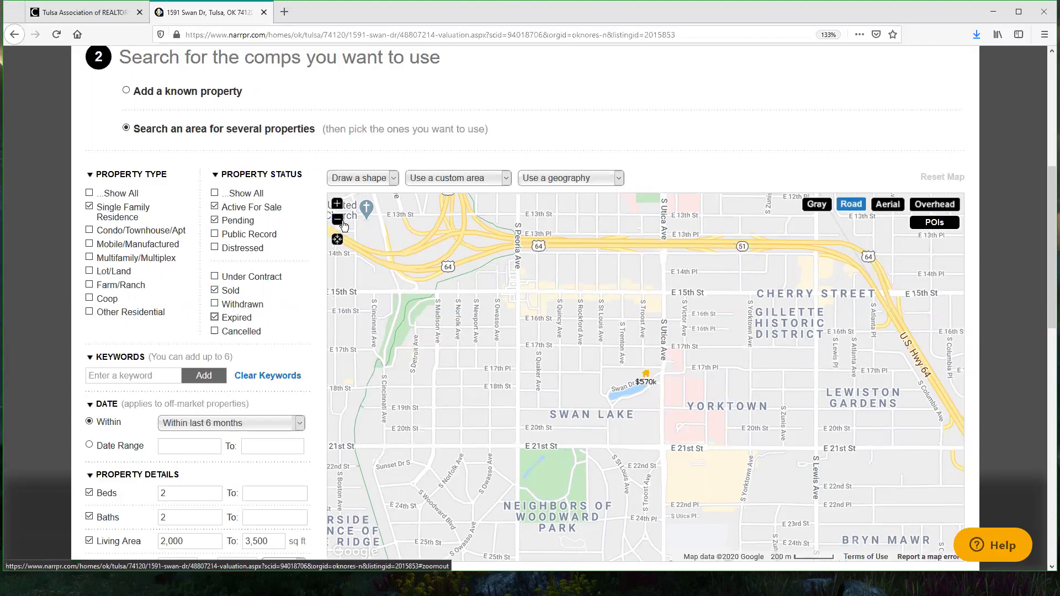
{"action": "scroll", "coordinate": [294, 244], "scroll_direction": "down", "scroll_amount": 4}
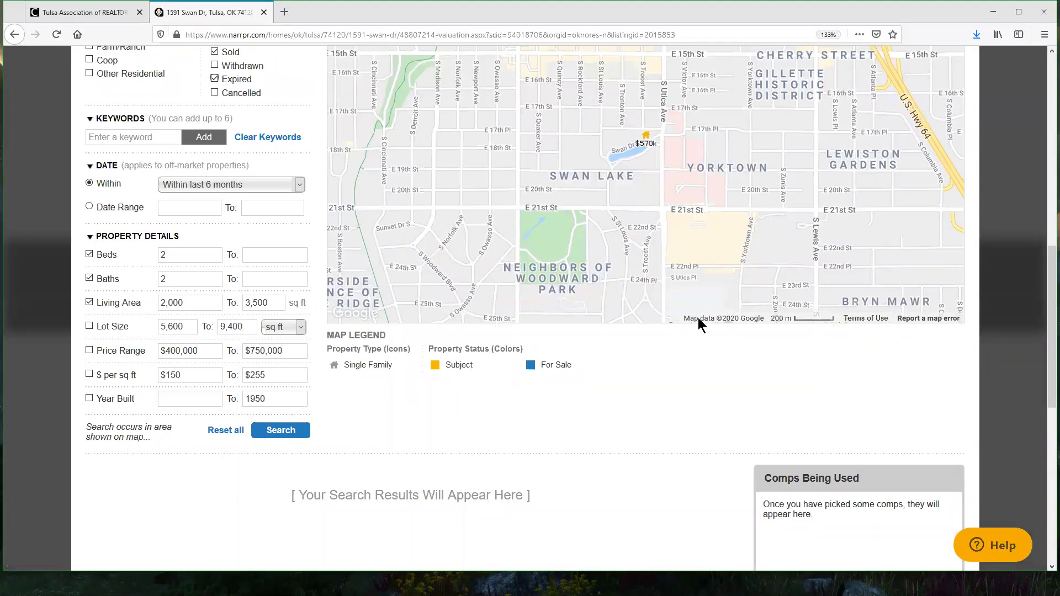
{"action": "scroll", "coordinate": [748, 483], "scroll_direction": "up", "scroll_amount": 1}
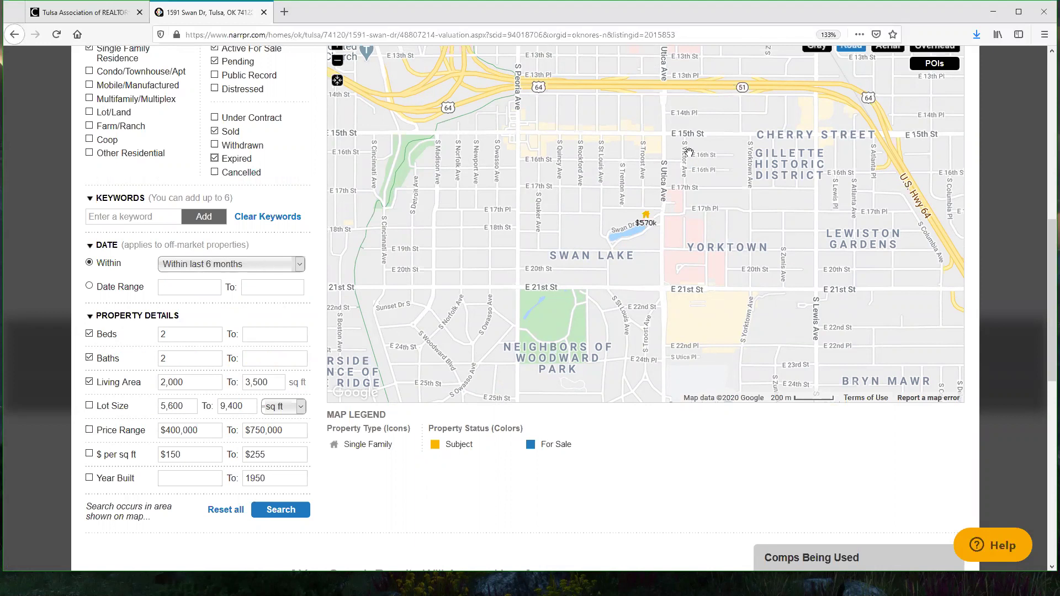
Step: Keep the 6-month sold date range and set the maximum beds and baths to 4 each
{"action": "left_click", "coordinate": [297, 265]}
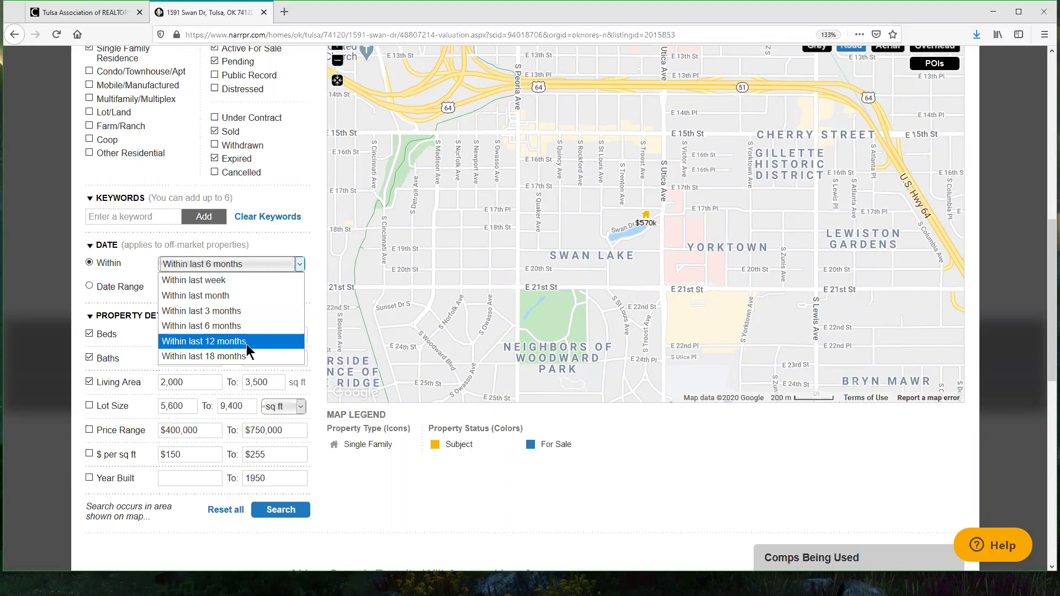
{"action": "left_click", "coordinate": [276, 245]}
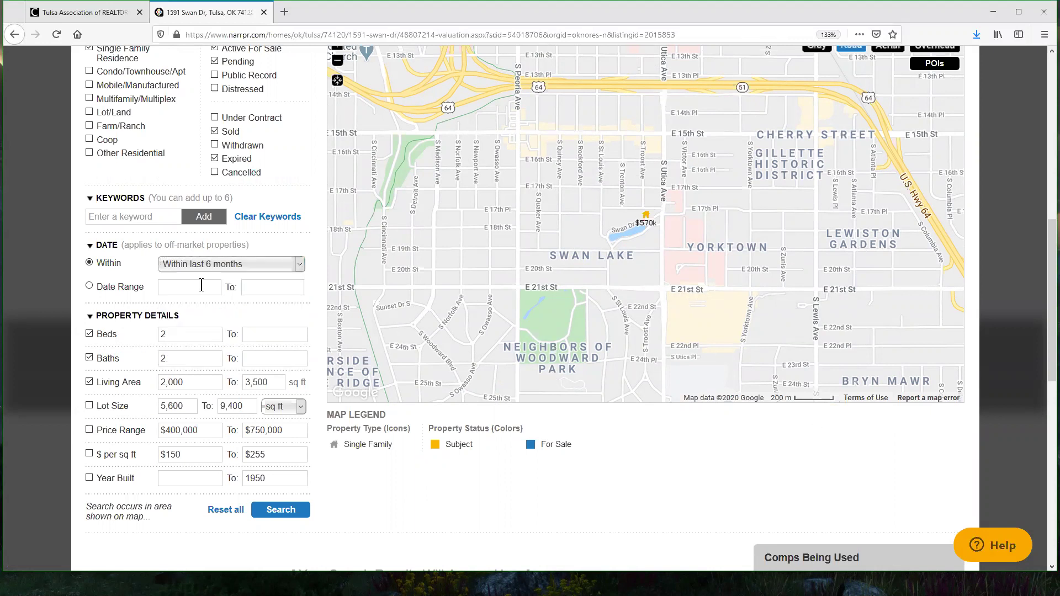
{"action": "left_click", "coordinate": [283, 335]}
{"action": "type", "text": "3"}
{"action": "key", "text": "Tab"}
{"action": "type", "text": "3"}
{"action": "left_click", "coordinate": [254, 335]}
{"action": "key", "text": "BackSpace"}
{"action": "type", "text": "4"}
{"action": "left_click", "coordinate": [244, 355]}
{"action": "type", "text": "4"}
{"action": "key", "text": "Delete"}
{"action": "left_click", "coordinate": [296, 504]}
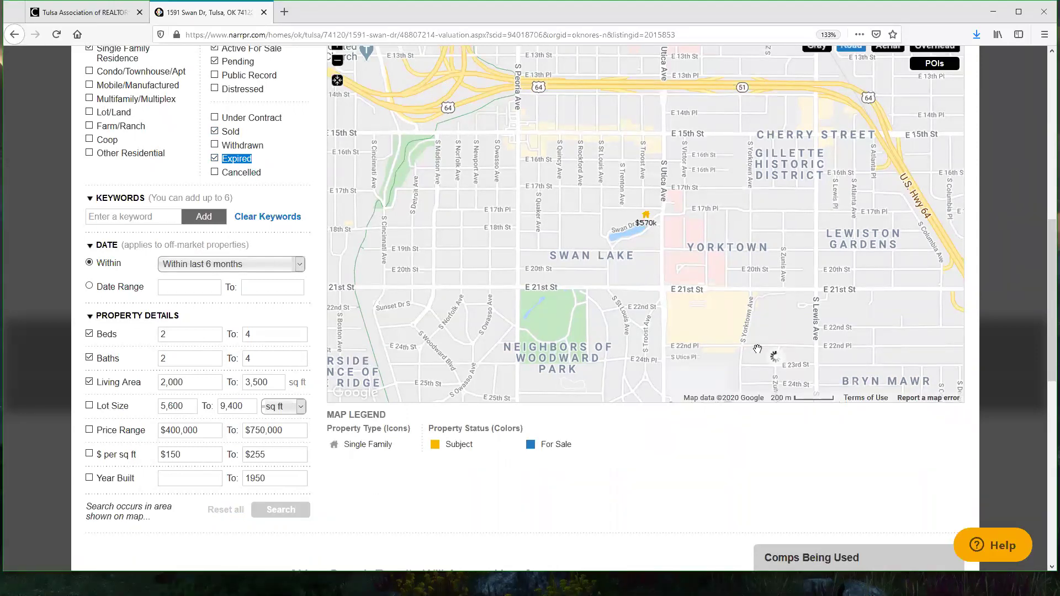
{"action": "scroll", "coordinate": [734, 201], "scroll_direction": "down", "scroll_amount": 8}
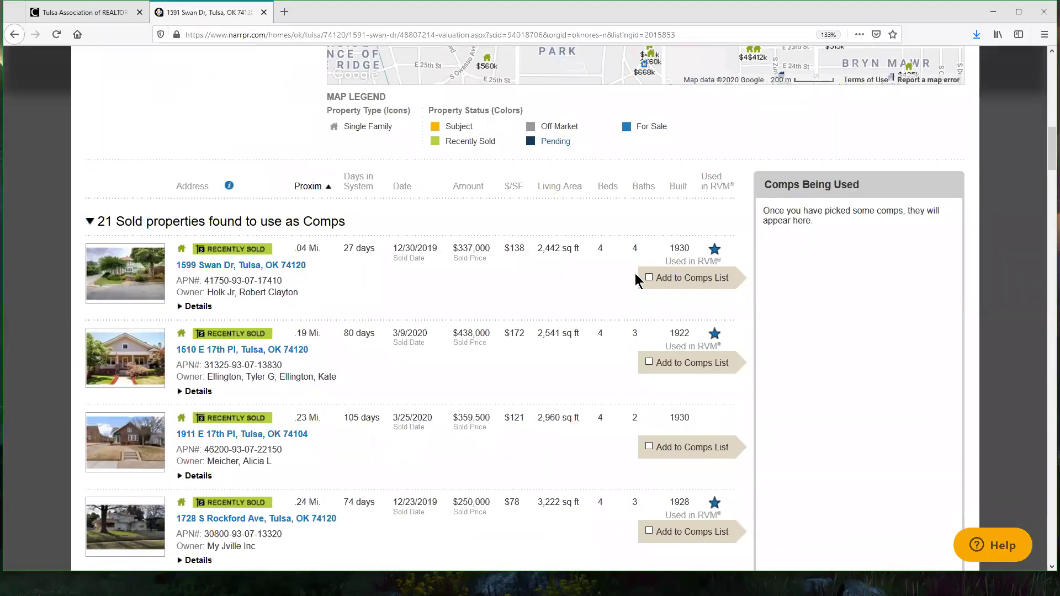
{"action": "left_click", "coordinate": [649, 279]}
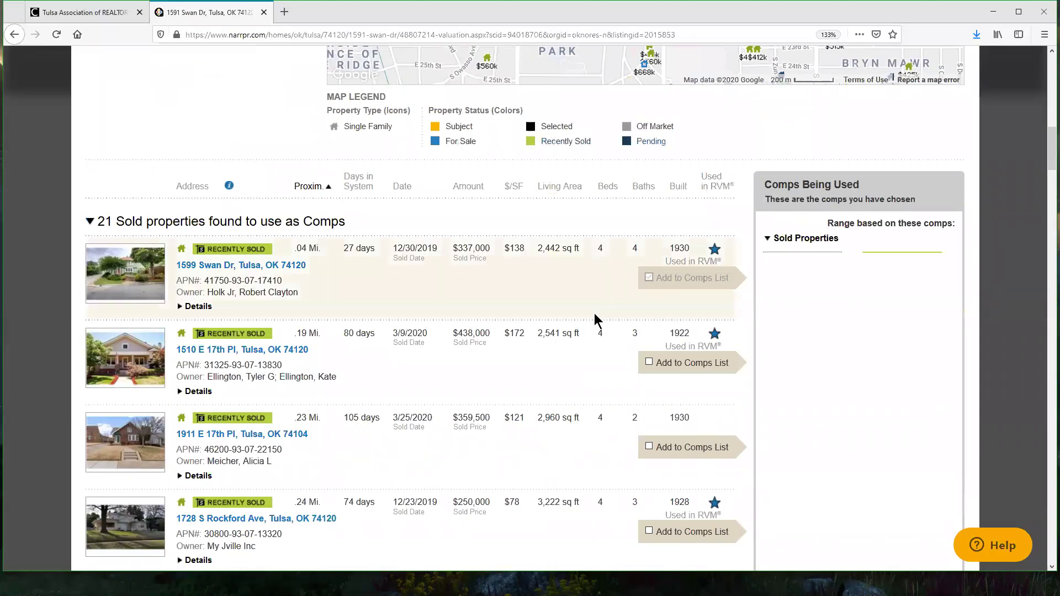
{"action": "scroll", "coordinate": [535, 257], "scroll_direction": "down", "scroll_amount": 3}
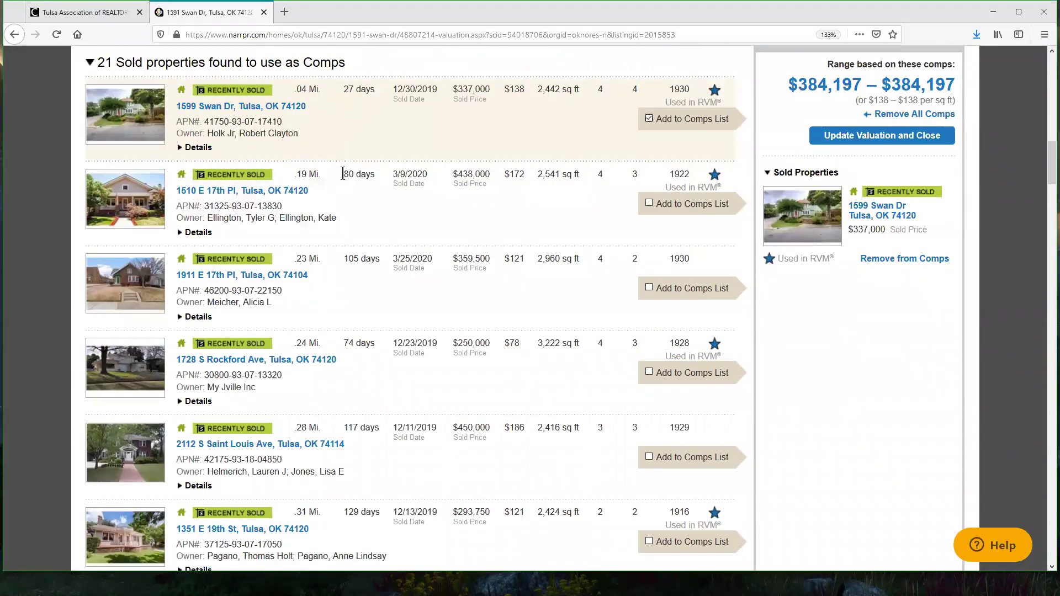
{"action": "left_click_drag", "start_coordinate": [343, 175], "coordinate": [395, 180]}
{"action": "left_click", "coordinate": [650, 202]}
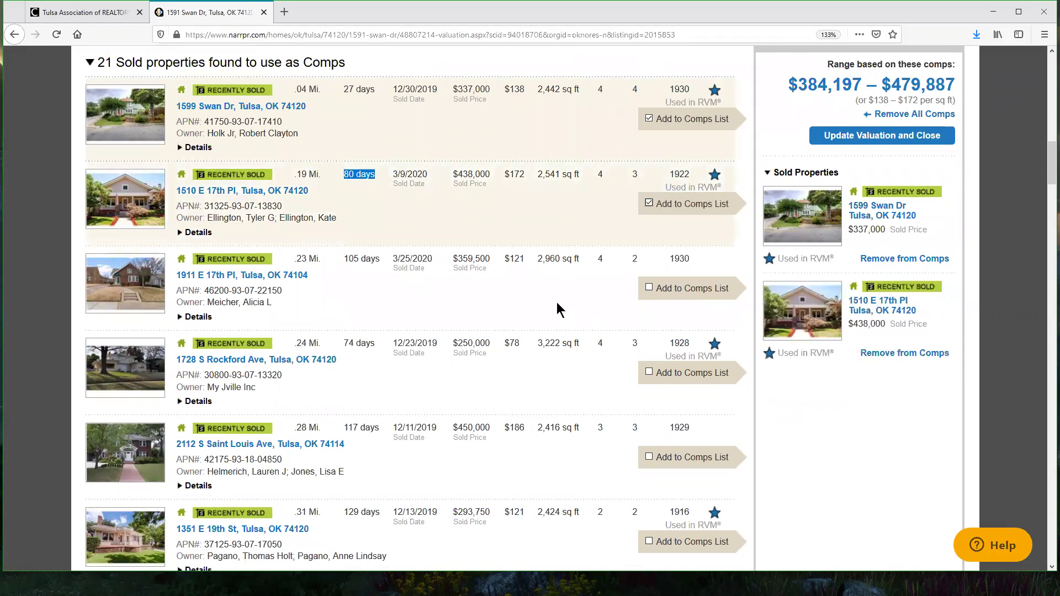
{"action": "double_click", "coordinate": [600, 259]}
{"action": "left_click", "coordinate": [622, 345]}
{"action": "left_click", "coordinate": [649, 372]}
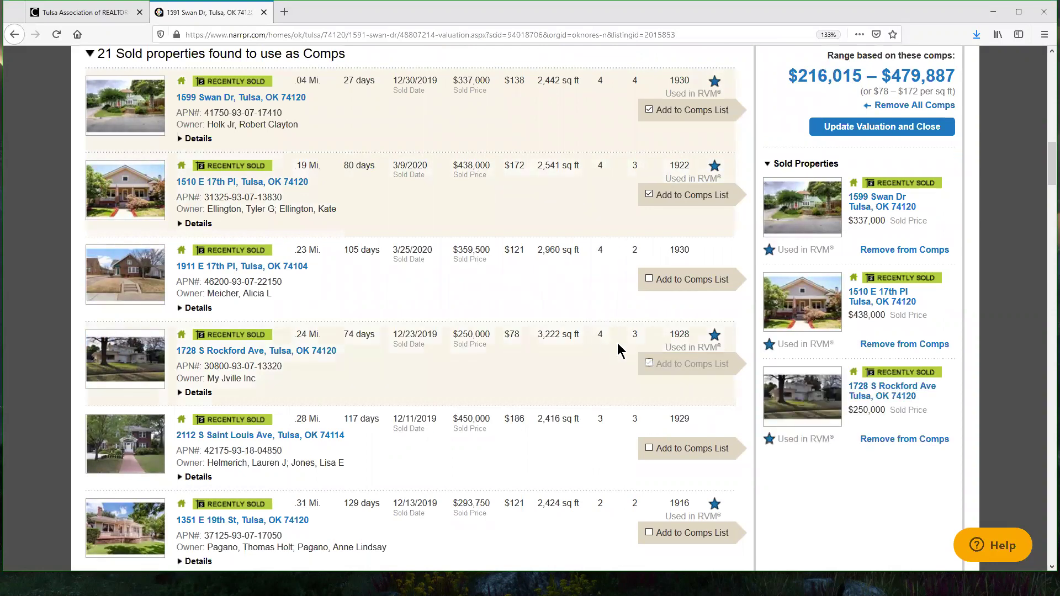
{"action": "scroll", "coordinate": [597, 354], "scroll_direction": "down", "scroll_amount": 2}
{"action": "left_click", "coordinate": [649, 378]}
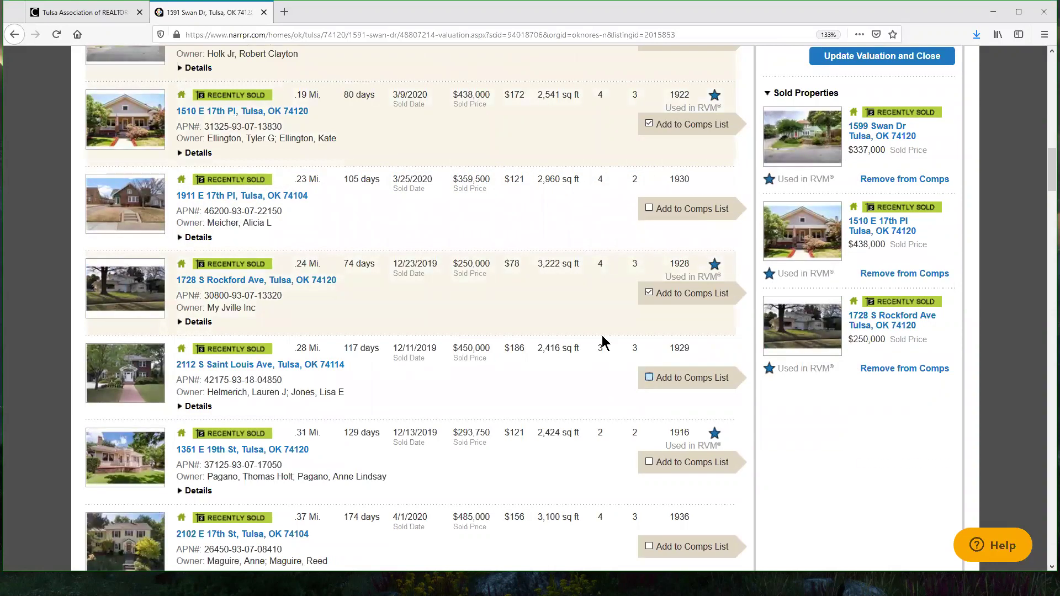
{"action": "scroll", "coordinate": [623, 281], "scroll_direction": "down", "scroll_amount": 3}
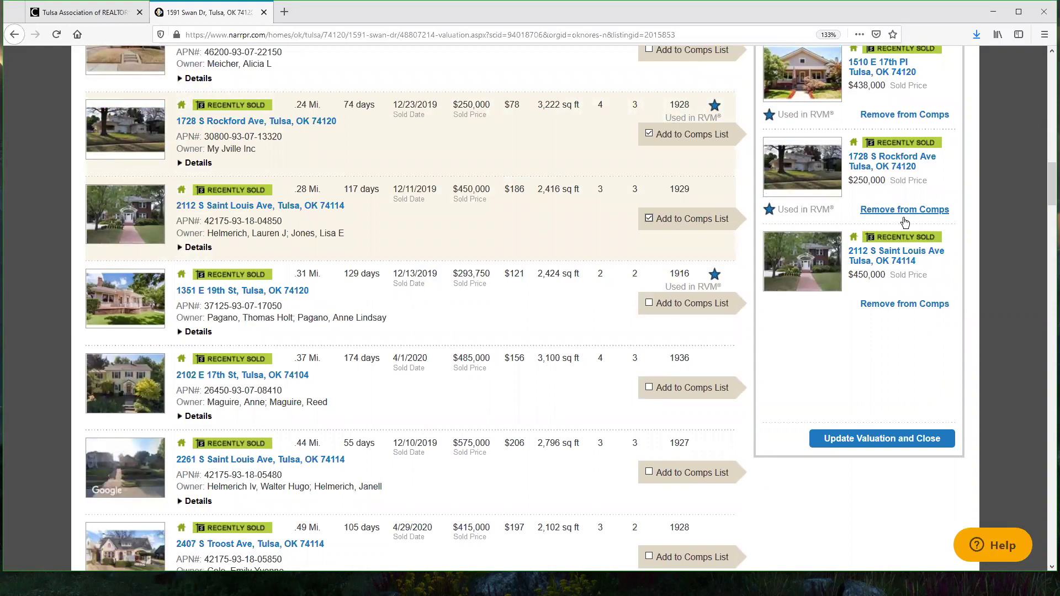
{"action": "scroll", "coordinate": [873, 209], "scroll_direction": "up", "scroll_amount": 3}
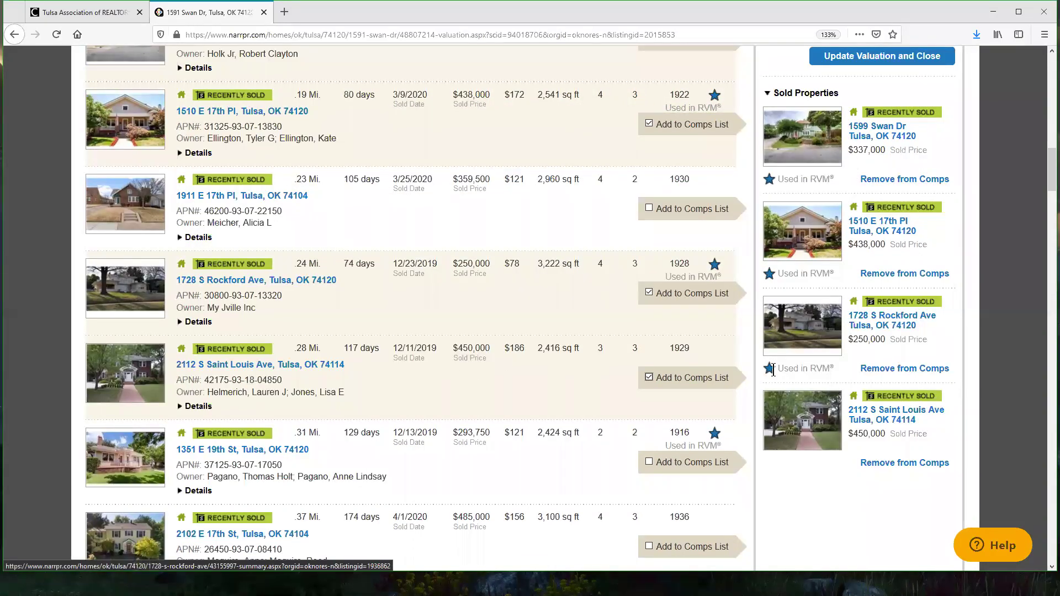
{"action": "left_click_drag", "start_coordinate": [779, 368], "coordinate": [842, 375]}
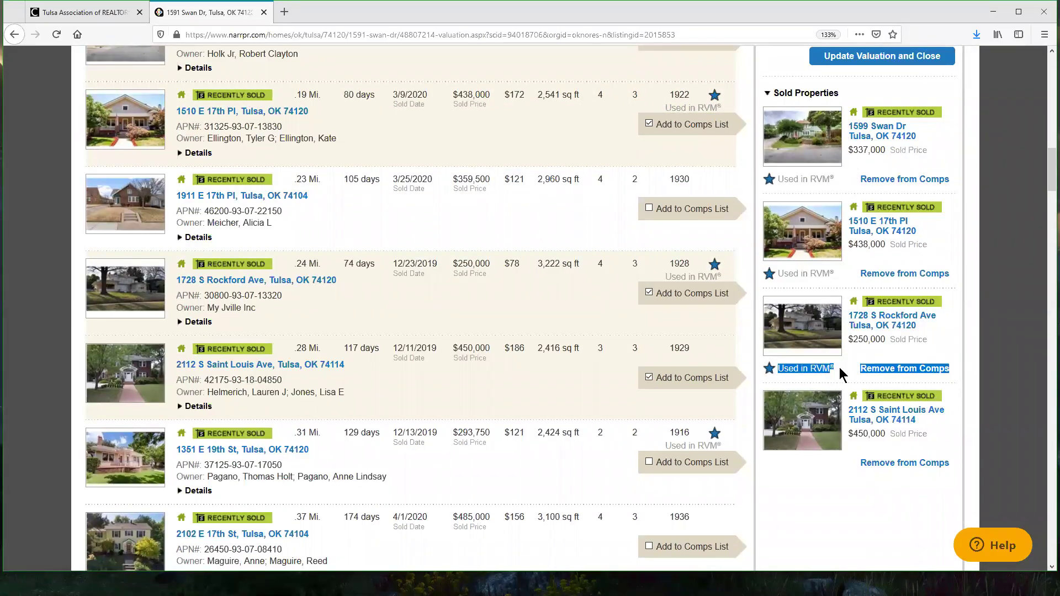
{"action": "left_click", "coordinate": [842, 374]}
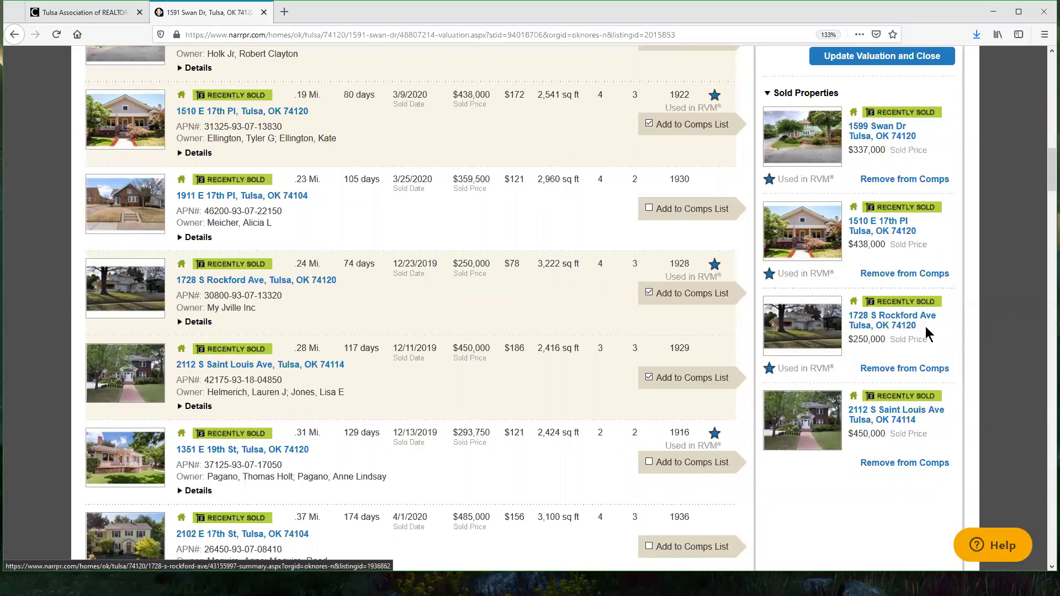
{"action": "triple_click", "coordinate": [855, 324]}
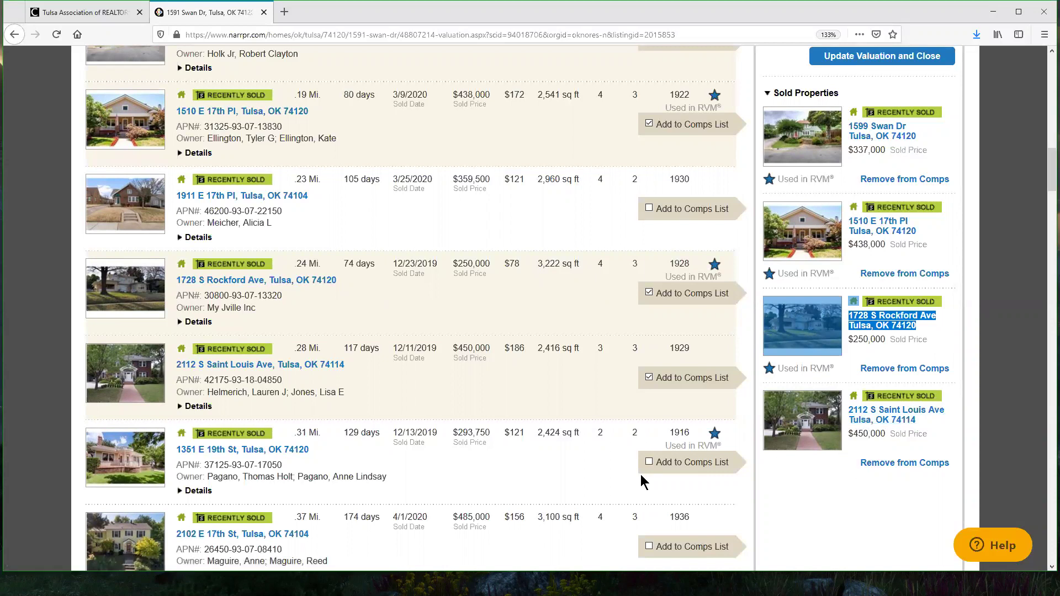
{"action": "scroll", "coordinate": [418, 157], "scroll_direction": "down", "scroll_amount": 6}
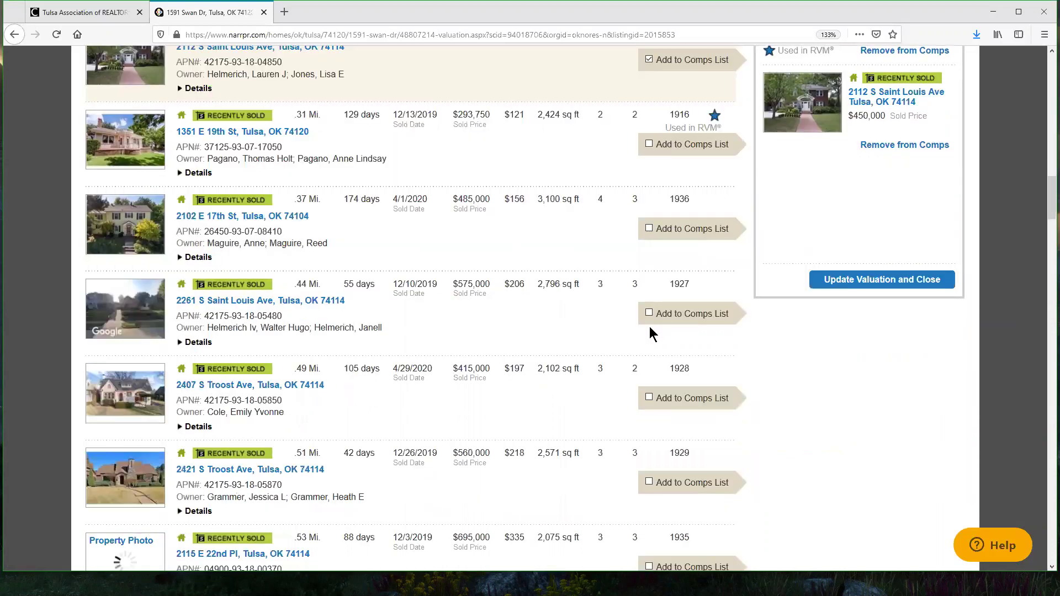
{"action": "left_click", "coordinate": [650, 398]}
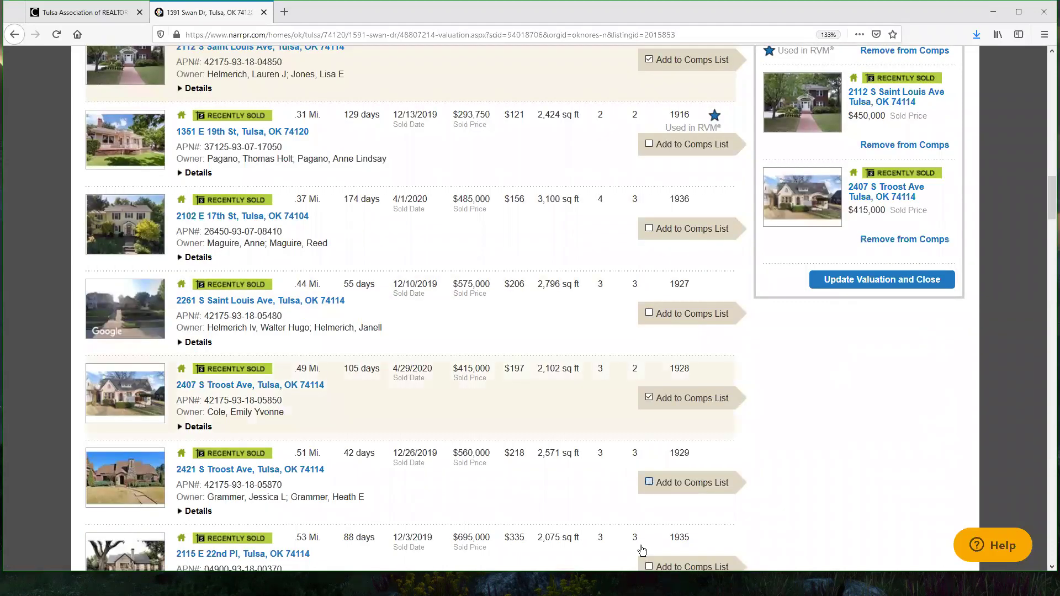
{"action": "left_click", "coordinate": [650, 567]}
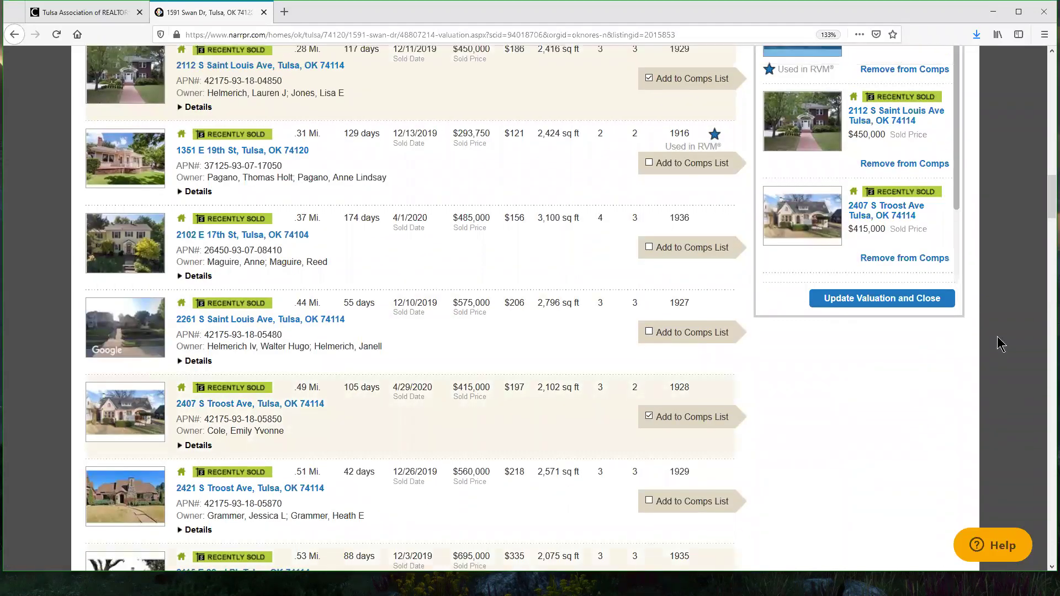
{"action": "scroll", "coordinate": [997, 336], "scroll_direction": "up", "scroll_amount": 7}
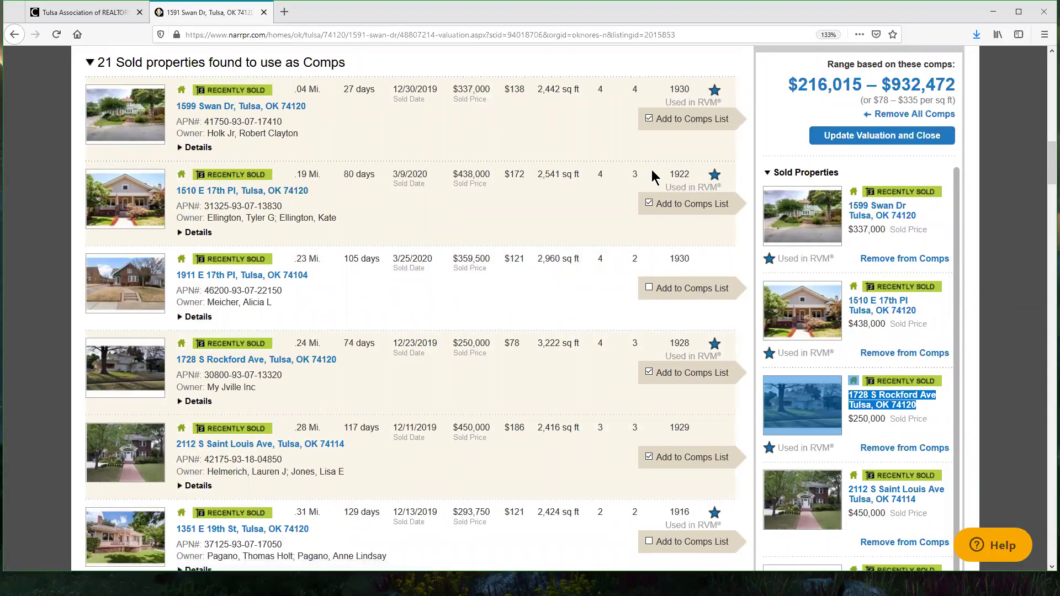
{"action": "scroll", "coordinate": [650, 175], "scroll_direction": "down", "scroll_amount": 10}
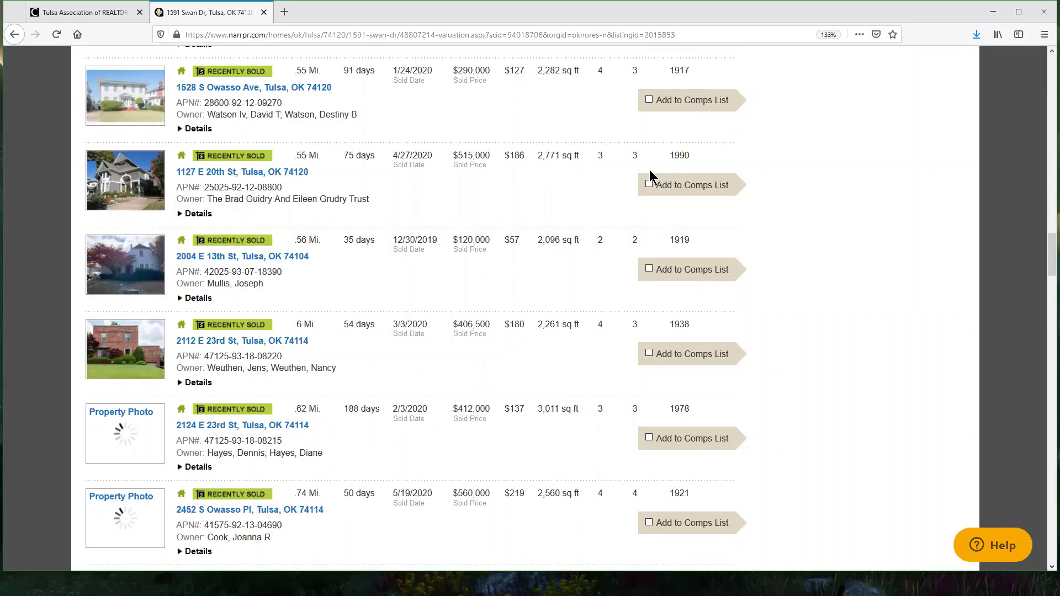
{"action": "scroll", "coordinate": [649, 175], "scroll_direction": "down", "scroll_amount": 1}
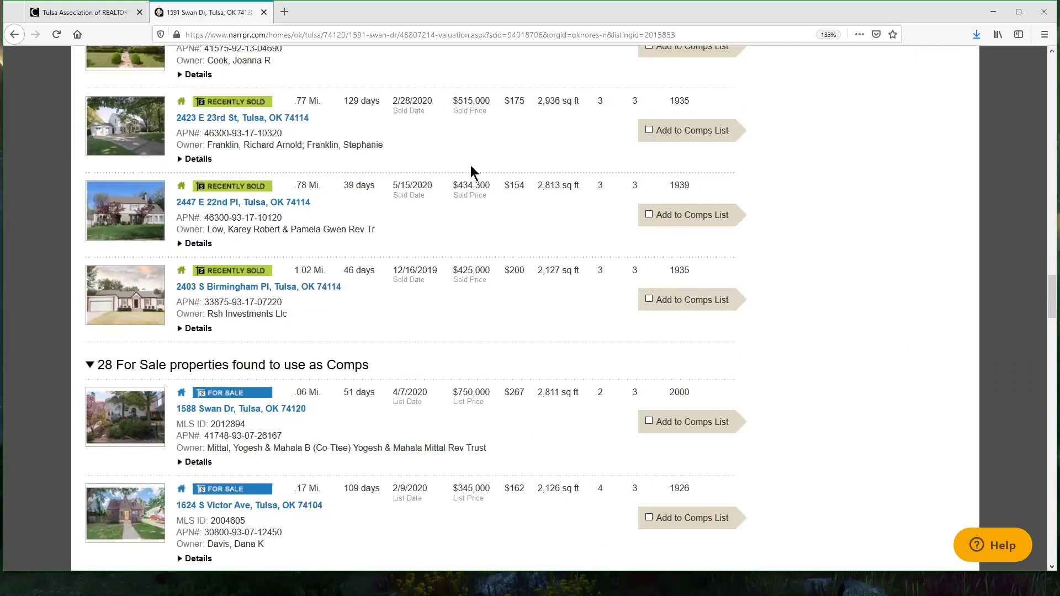
{"action": "scroll", "coordinate": [471, 165], "scroll_direction": "down", "scroll_amount": 5}
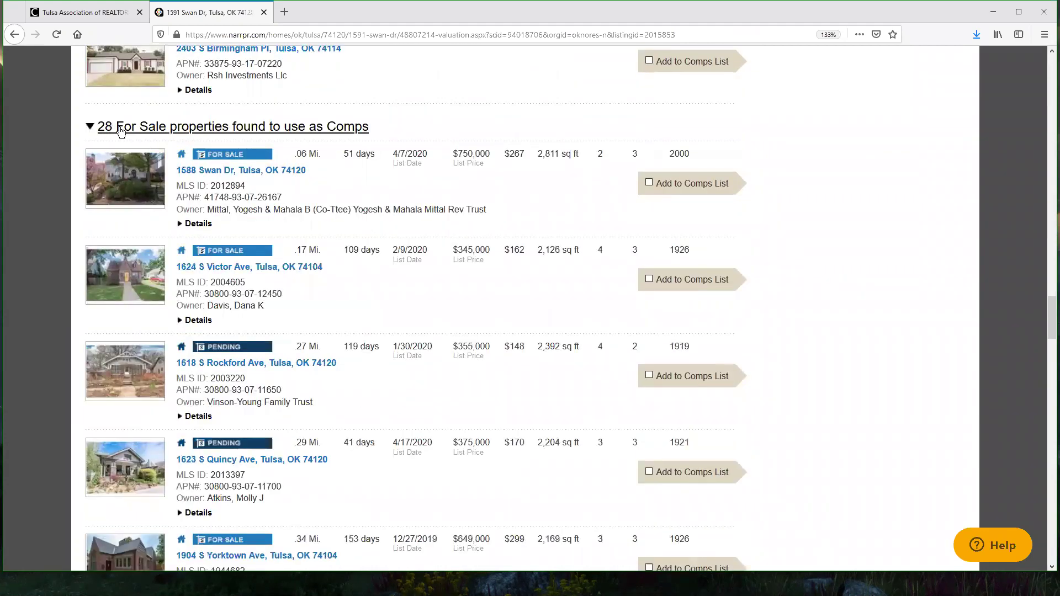
{"action": "scroll", "coordinate": [477, 198], "scroll_direction": "down", "scroll_amount": 20}
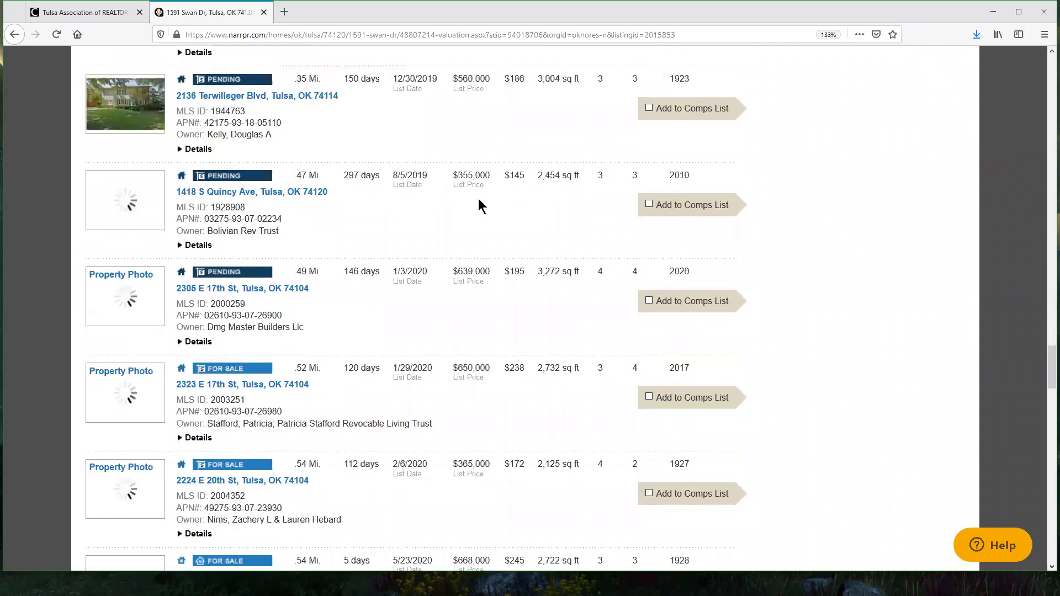
{"action": "scroll", "coordinate": [480, 203], "scroll_direction": "down", "scroll_amount": 20}
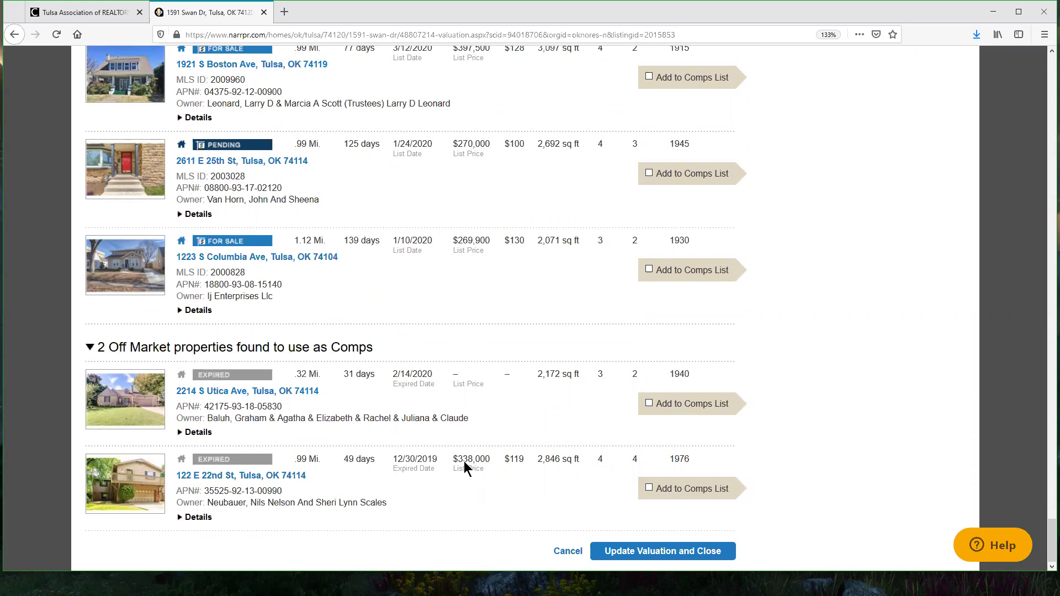
{"action": "left_click", "coordinate": [649, 489]}
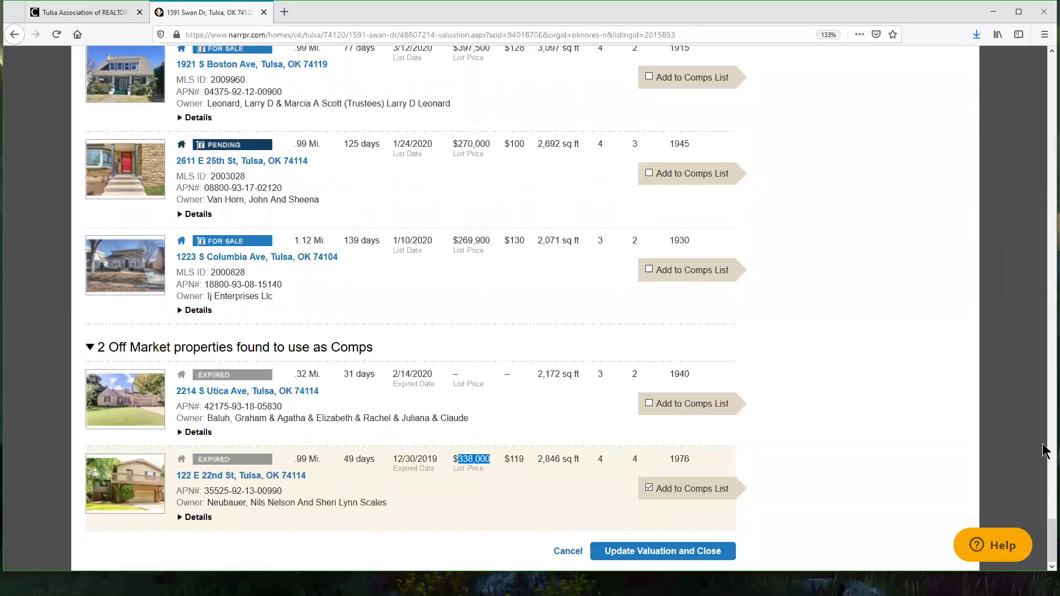
{"action": "left_click_drag", "start_coordinate": [1045, 240], "coordinate": [1045, 155]}
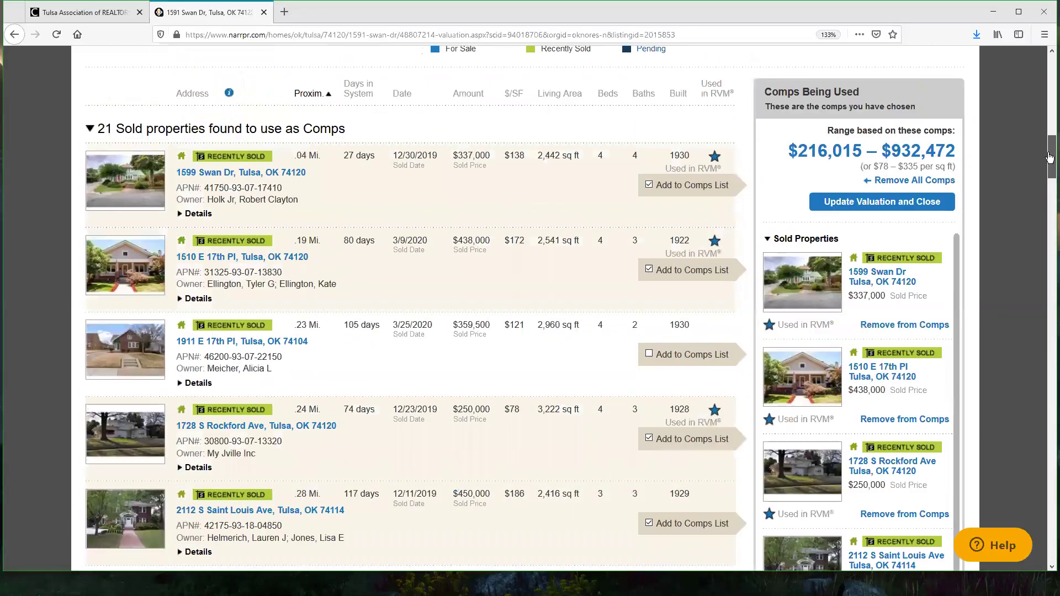
{"action": "left_click", "coordinate": [878, 209]}
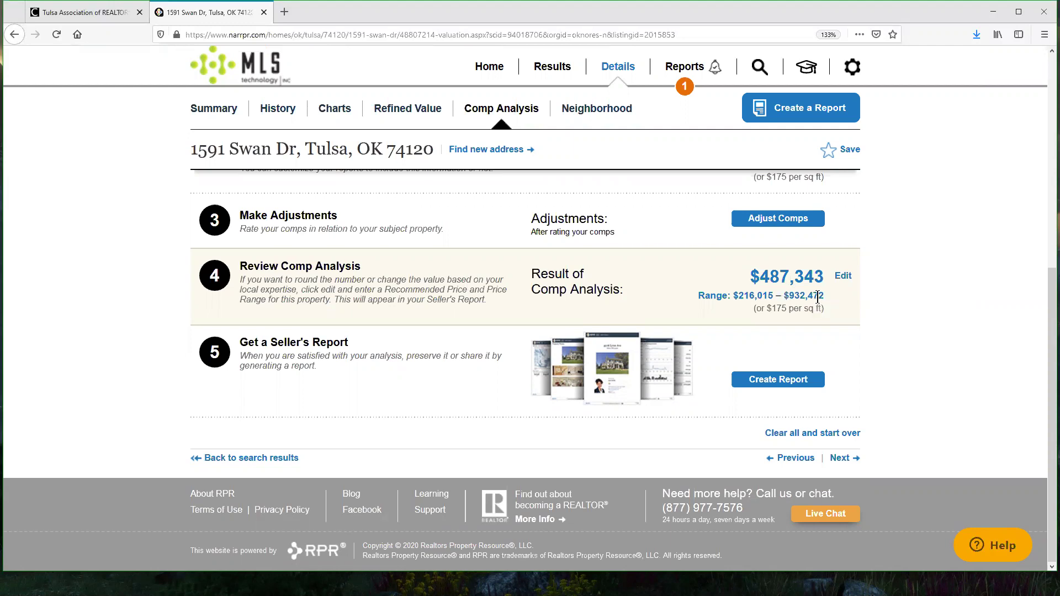
Step: Save a $490,000 recommended price with a $215,000–$930,000 range
{"action": "left_click", "coordinate": [843, 276]}
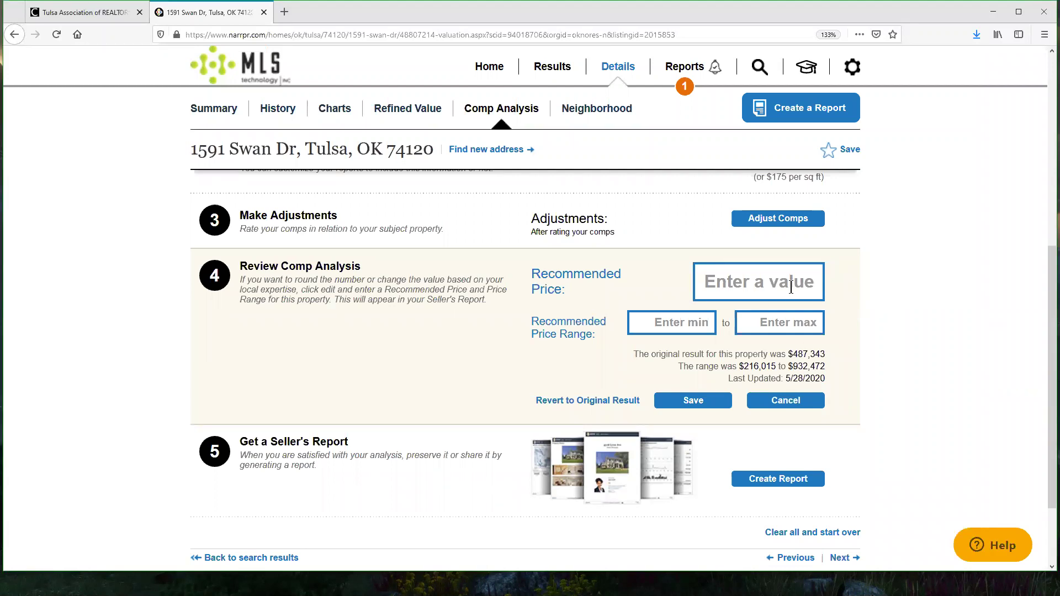
{"action": "type", "text": "490,000"}
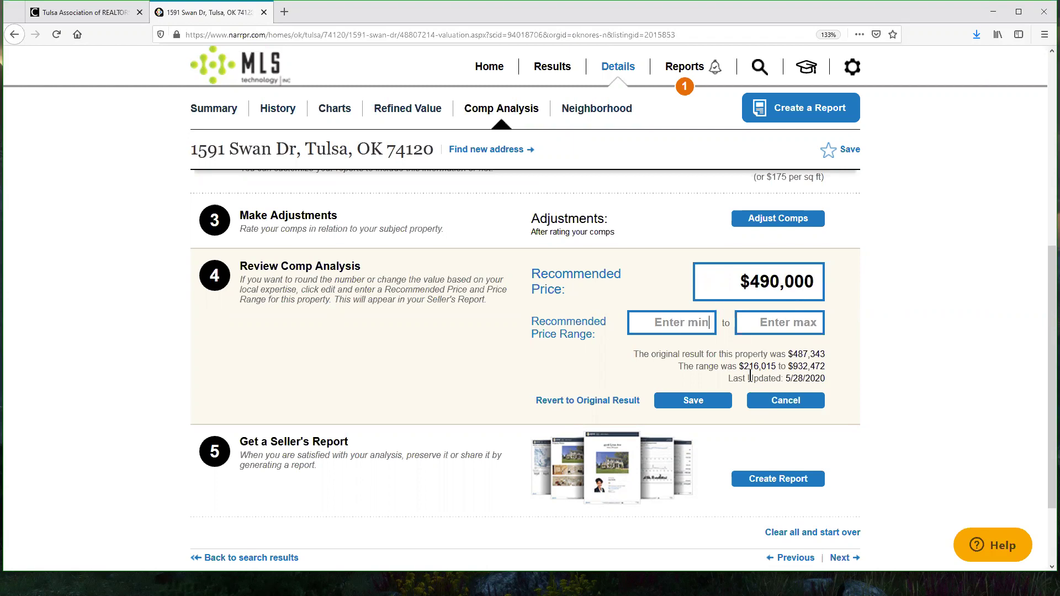
{"action": "left_click", "coordinate": [695, 331]}
{"action": "type", "text": "2150009300000"}
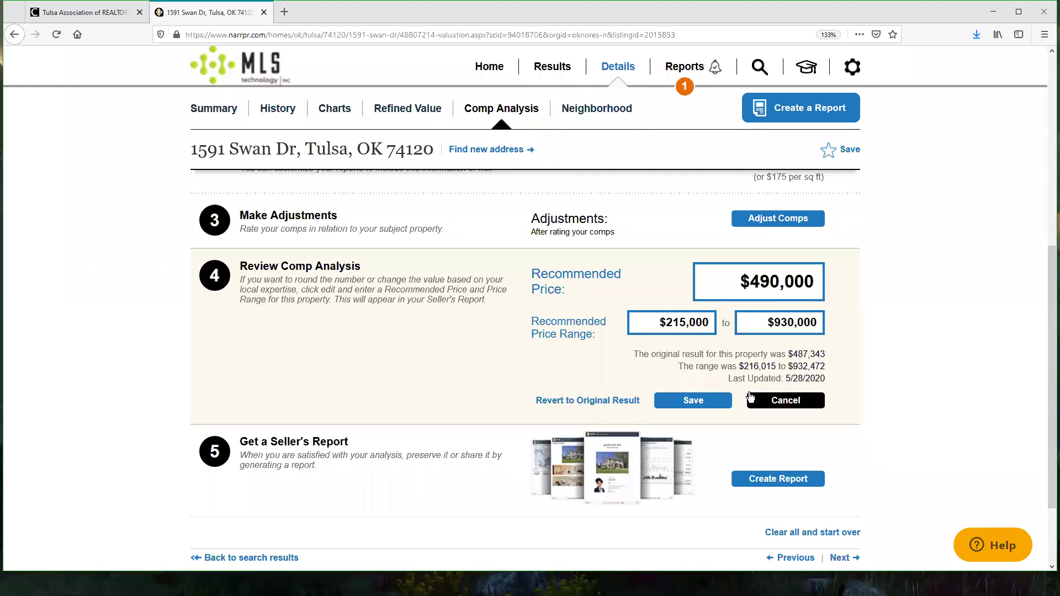
{"action": "left_click", "coordinate": [750, 397]}
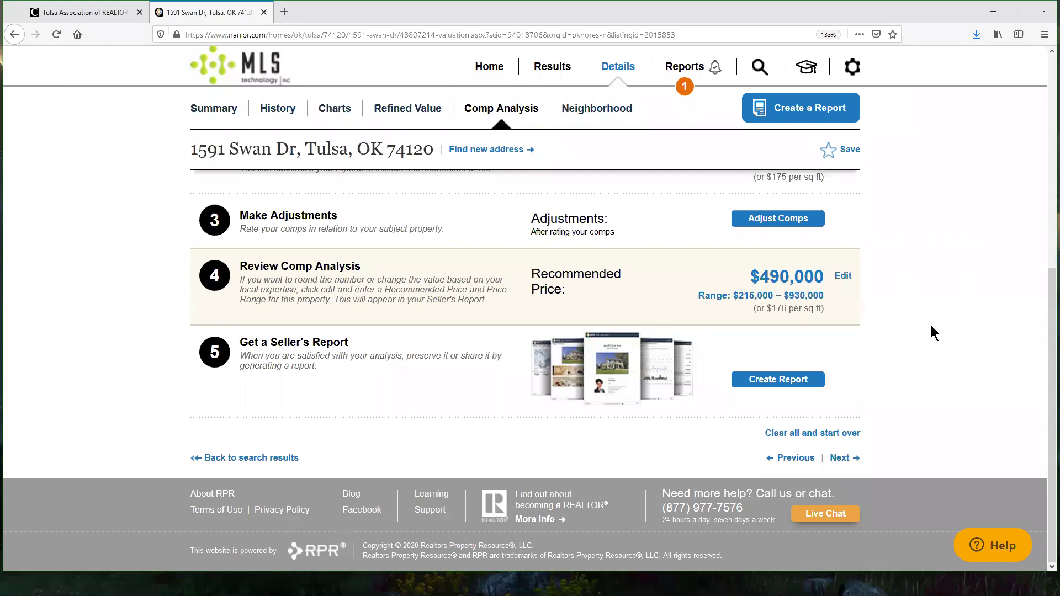
{"action": "left_click", "coordinate": [779, 379]}
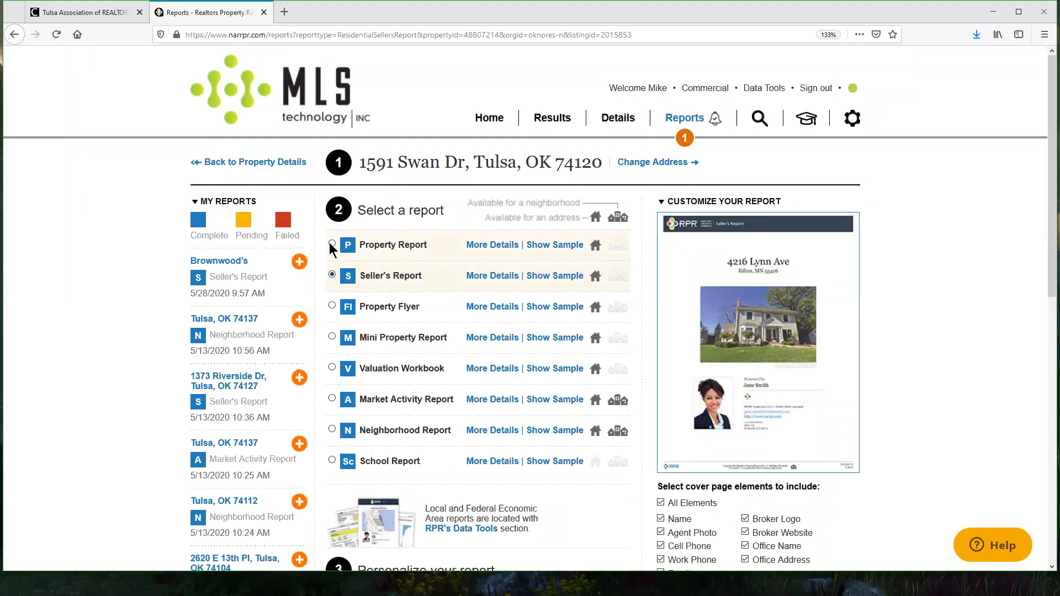
Step: Choose the Property Report, include Comps and Adjustments, and preview its sample
{"action": "left_click", "coordinate": [332, 244]}
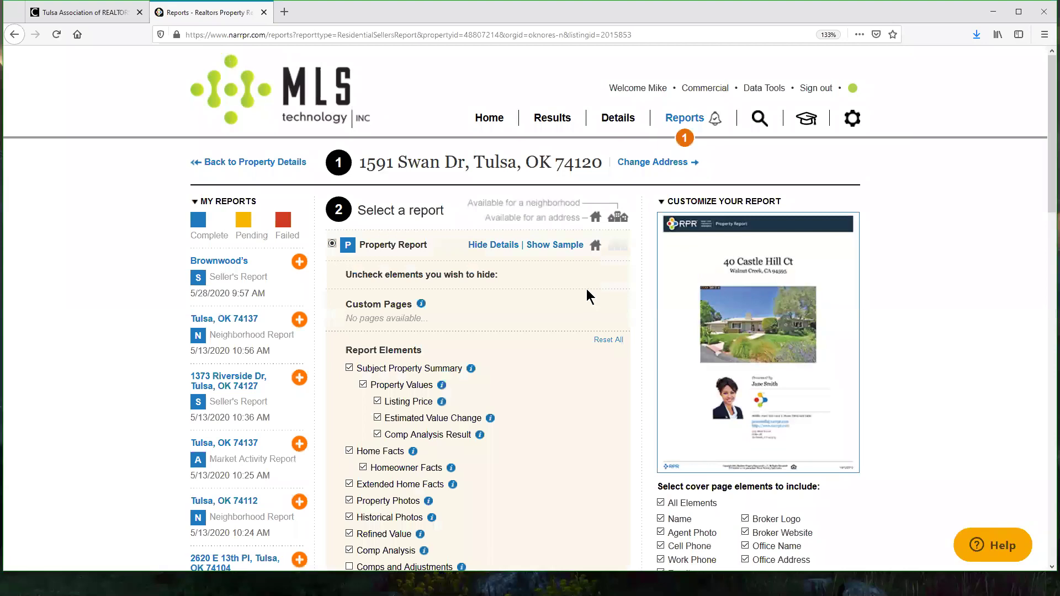
{"action": "scroll", "coordinate": [586, 290], "scroll_direction": "down", "scroll_amount": 5}
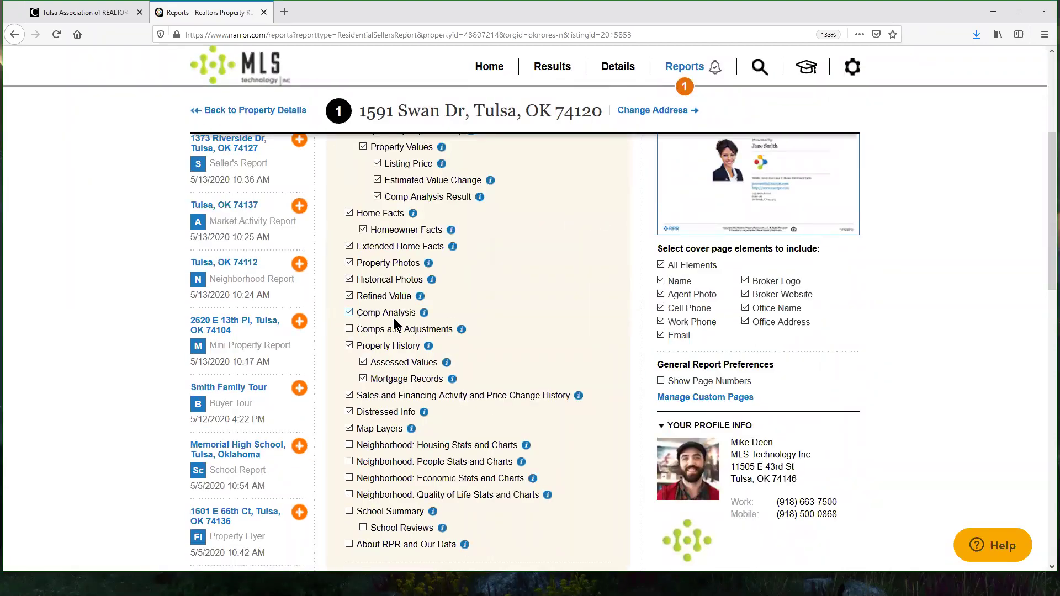
{"action": "left_click", "coordinate": [349, 330]}
{"action": "scroll", "coordinate": [604, 340], "scroll_direction": "up", "scroll_amount": 5}
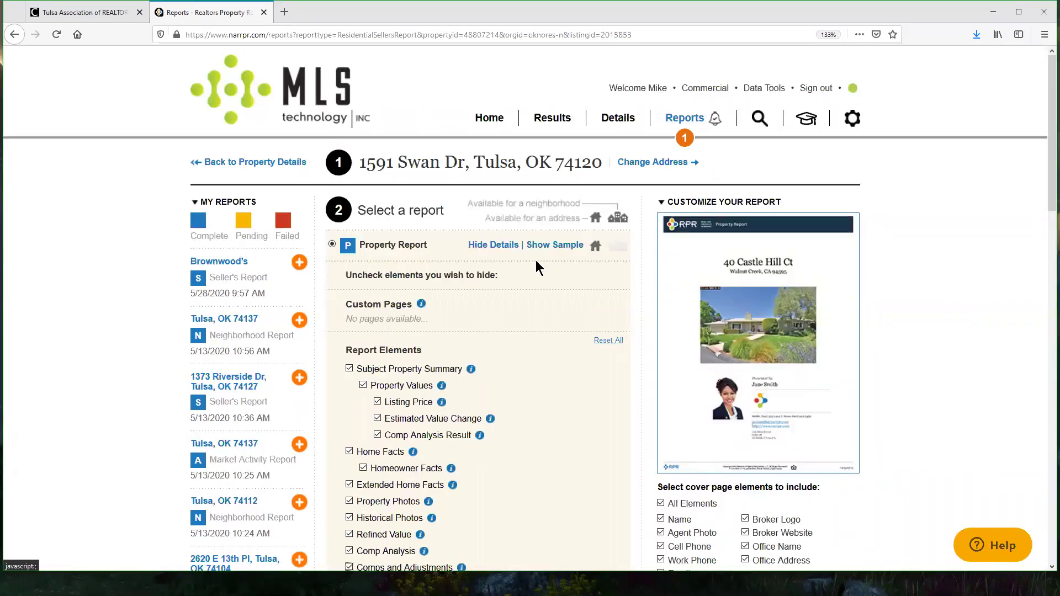
{"action": "left_click", "coordinate": [564, 250]}
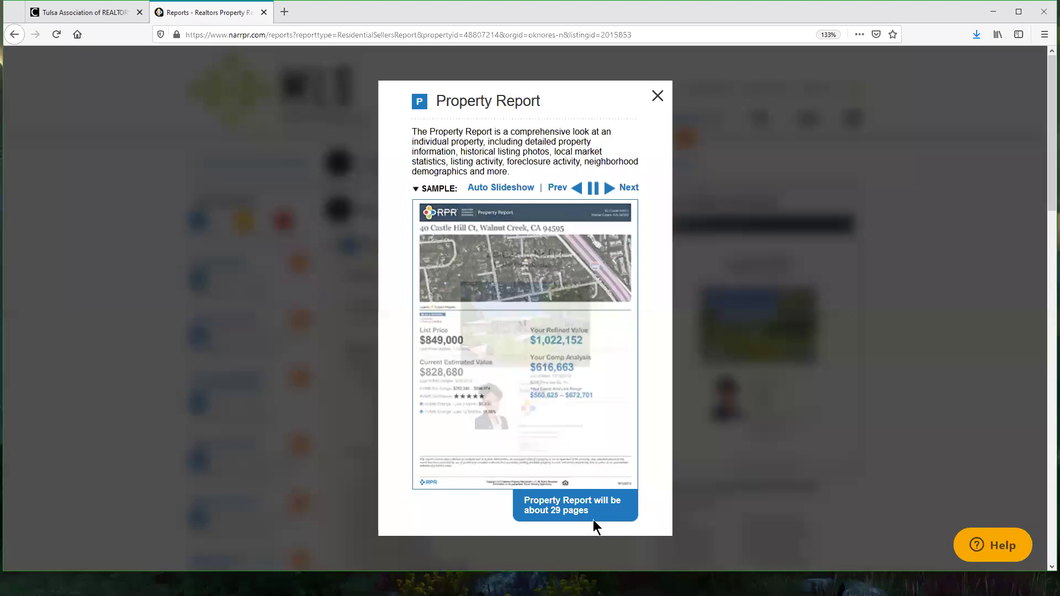
{"action": "left_click", "coordinate": [657, 97]}
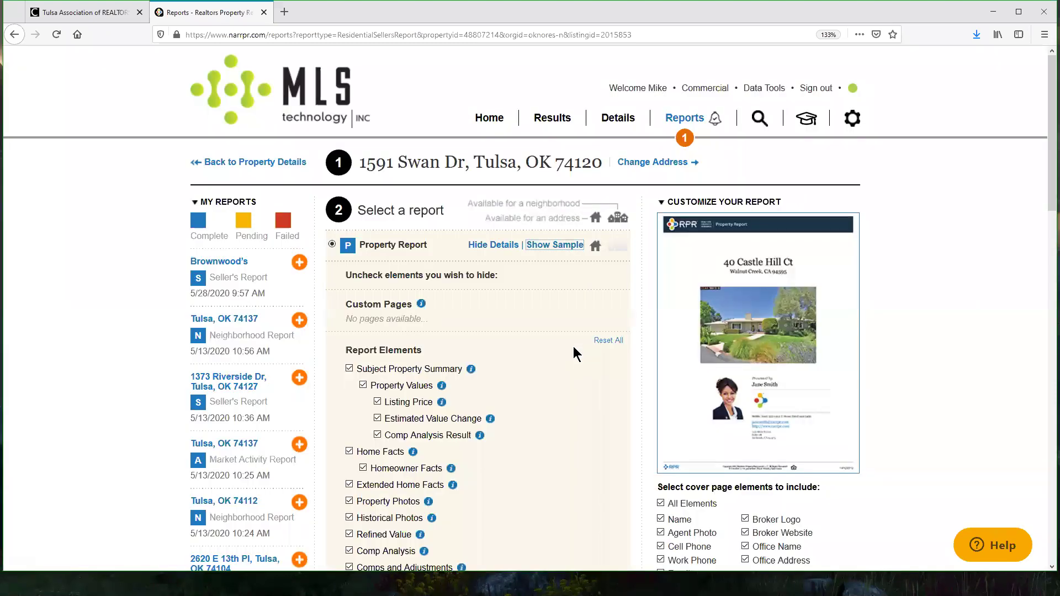
Step: Include School Summary and exclude School Reviews from the report contents
{"action": "scroll", "coordinate": [573, 348], "scroll_direction": "down", "scroll_amount": 10}
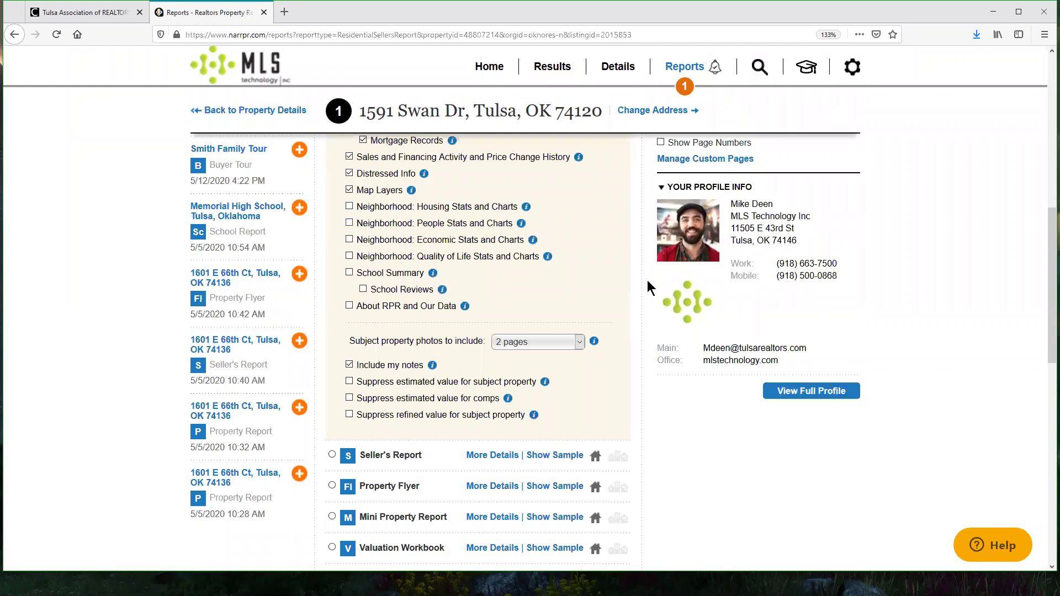
{"action": "left_click", "coordinate": [357, 274]}
{"action": "left_click", "coordinate": [364, 289]}
{"action": "scroll", "coordinate": [615, 280], "scroll_direction": "down", "scroll_amount": 10}
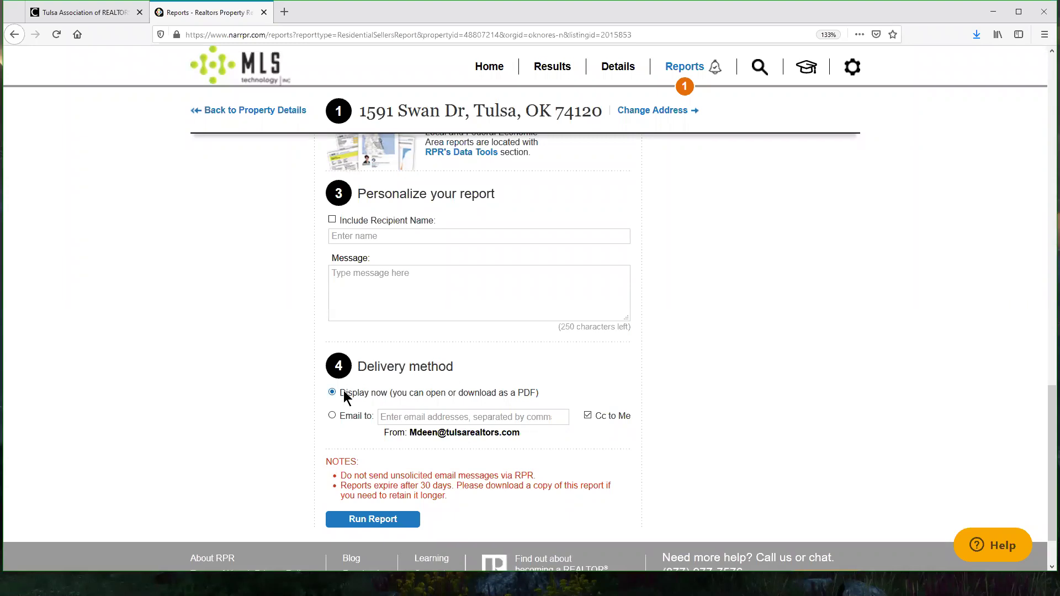
Step: Run the Property Report and confirm it shows as pending in the requested reports list
{"action": "left_click", "coordinate": [387, 525]}
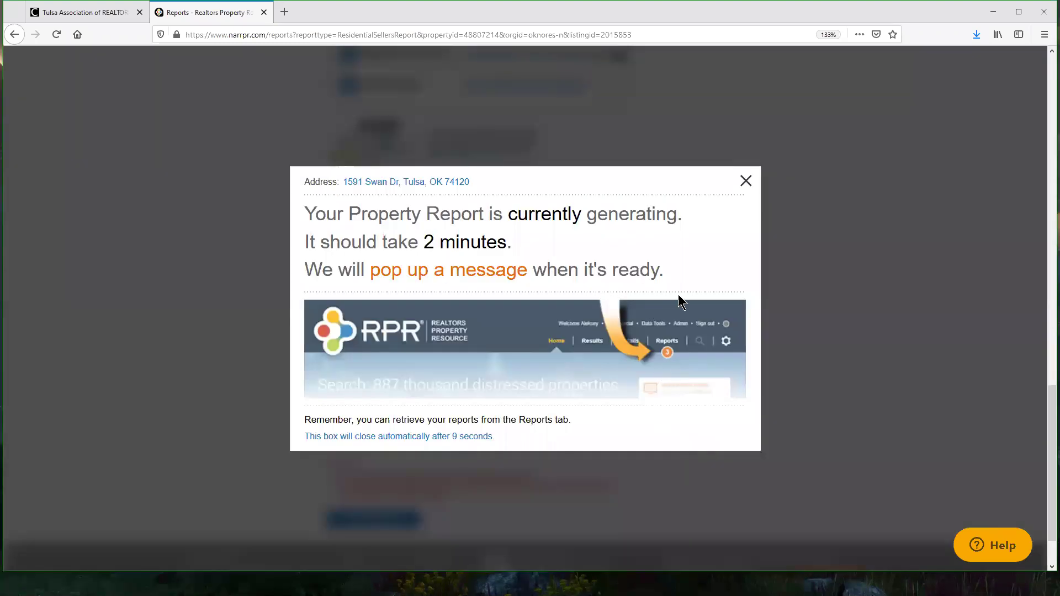
{"action": "left_click", "coordinate": [817, 268]}
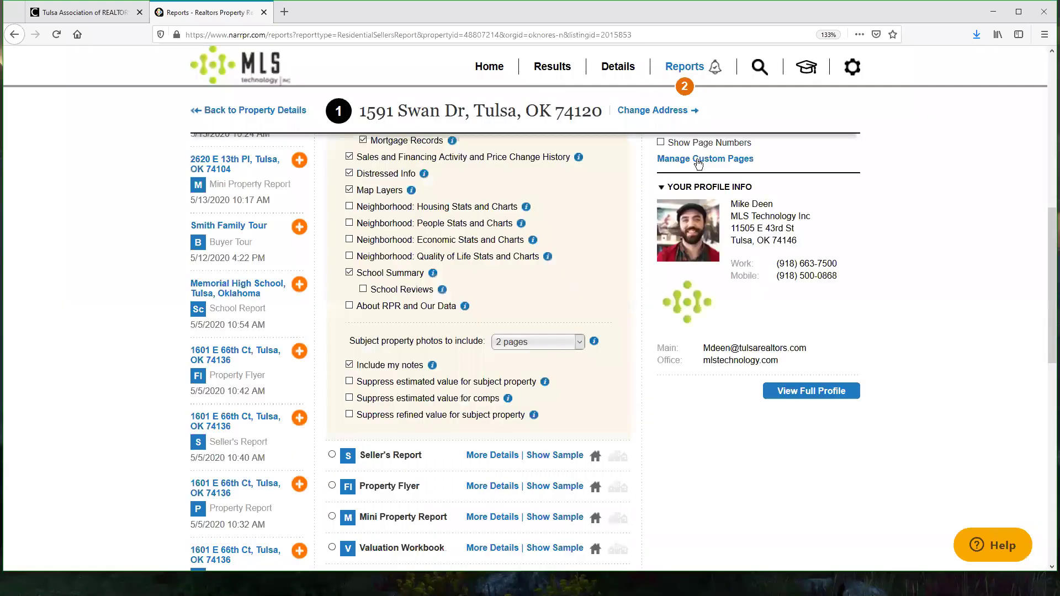
{"action": "left_click", "coordinate": [684, 138]}
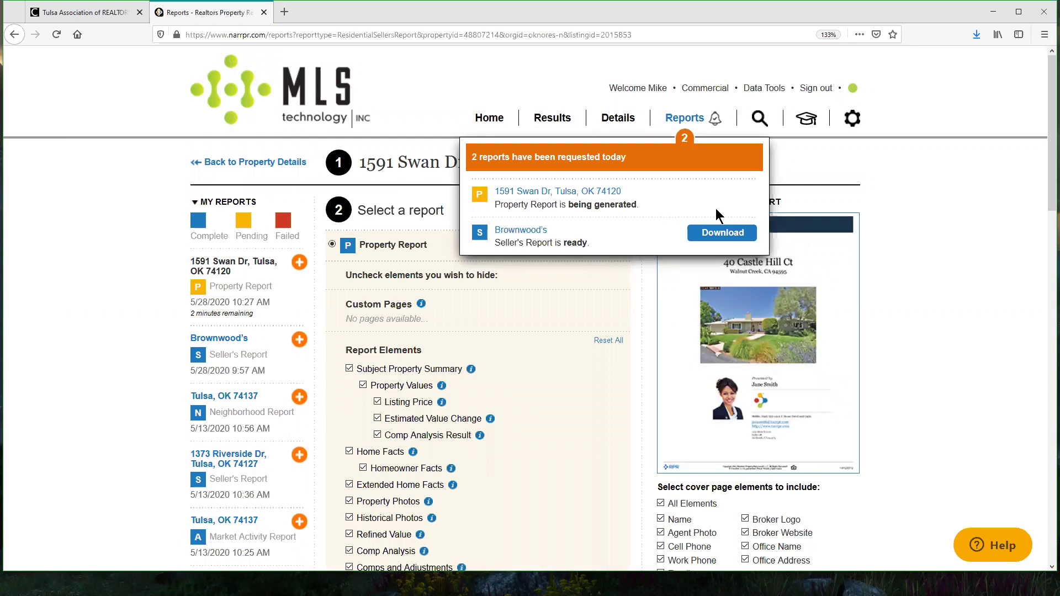
{"action": "left_click", "coordinate": [991, 304]}
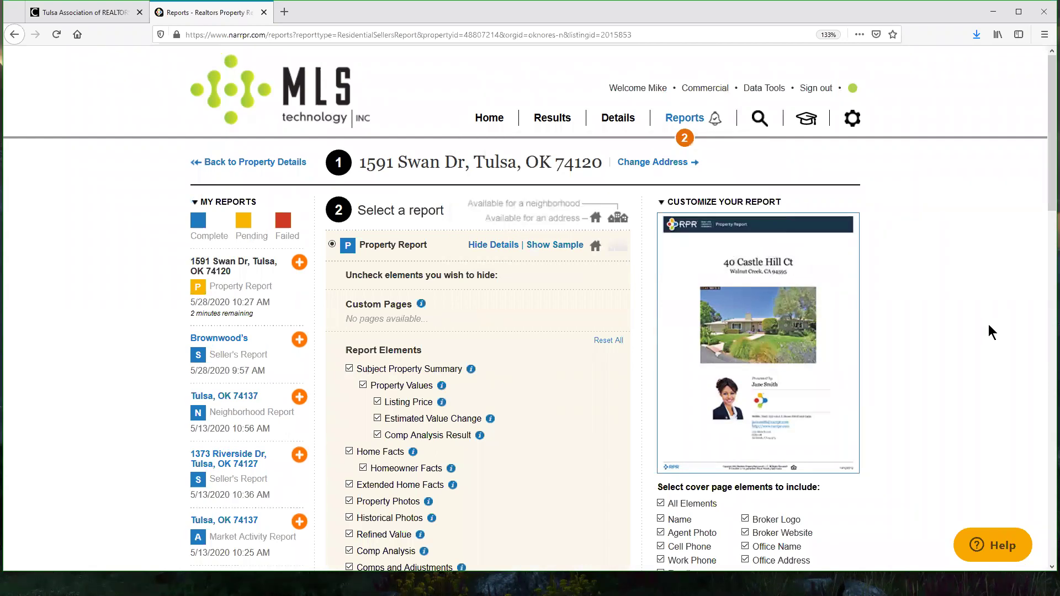
{"action": "left_click", "coordinate": [490, 245]}
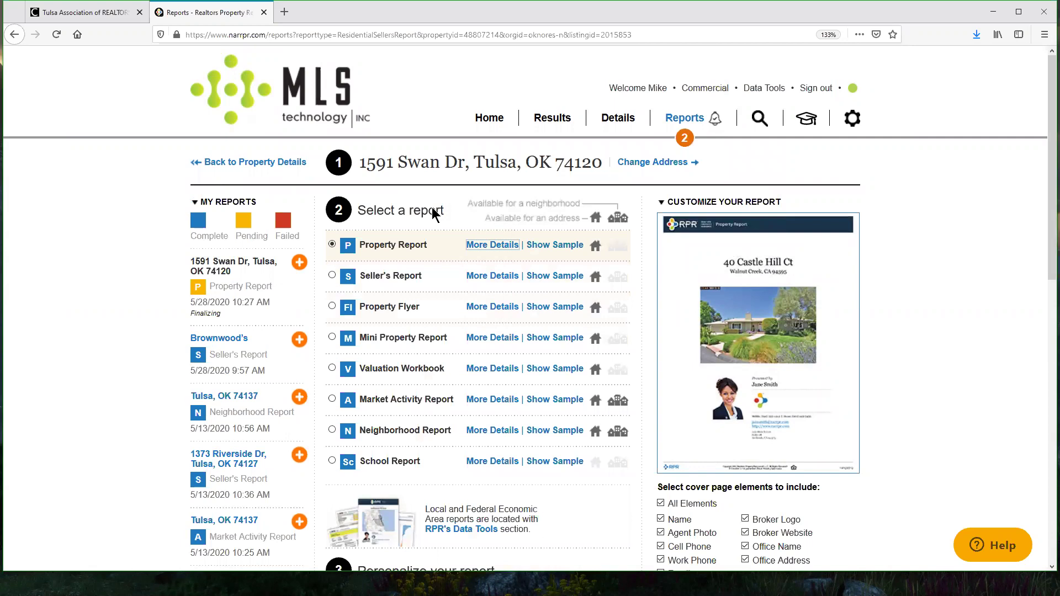
Step: Choose the Property Flyer and use the third photo of the second row
{"action": "left_click_drag", "start_coordinate": [359, 163], "coordinate": [604, 163]}
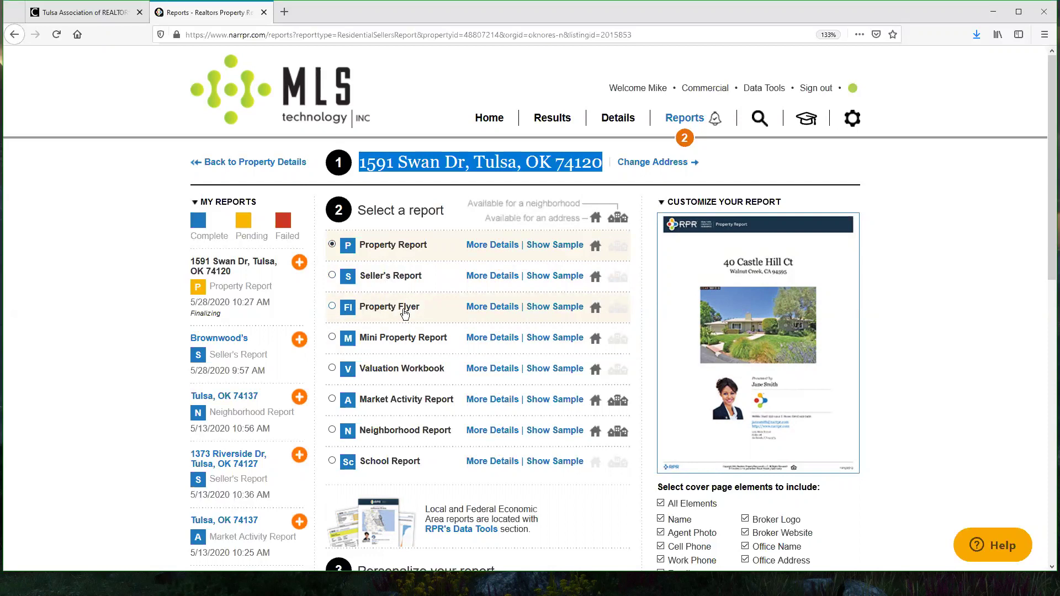
{"action": "left_click", "coordinate": [331, 306]}
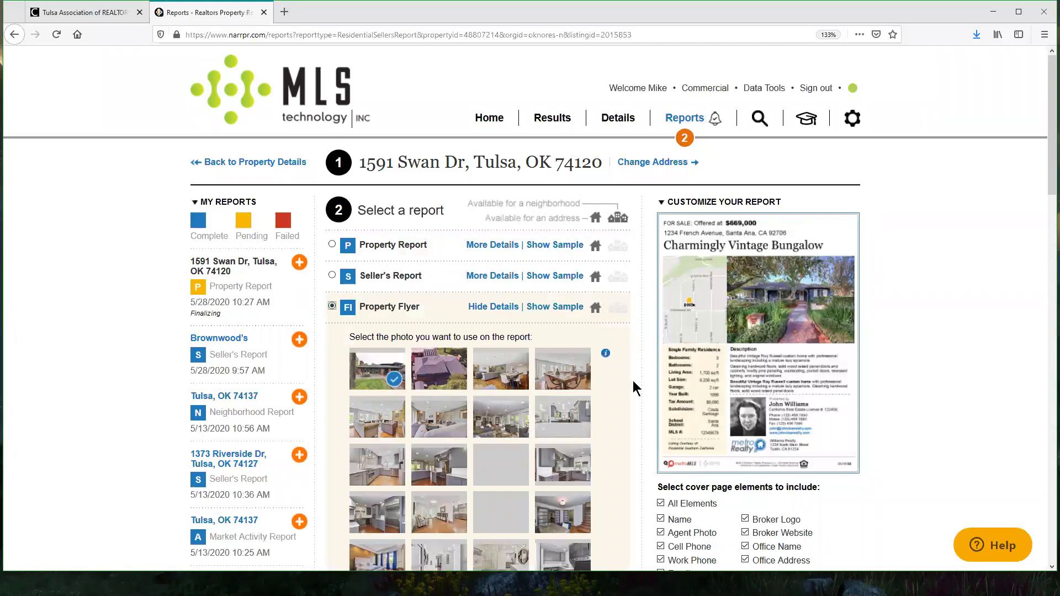
{"action": "scroll", "coordinate": [635, 388], "scroll_direction": "down", "scroll_amount": 2}
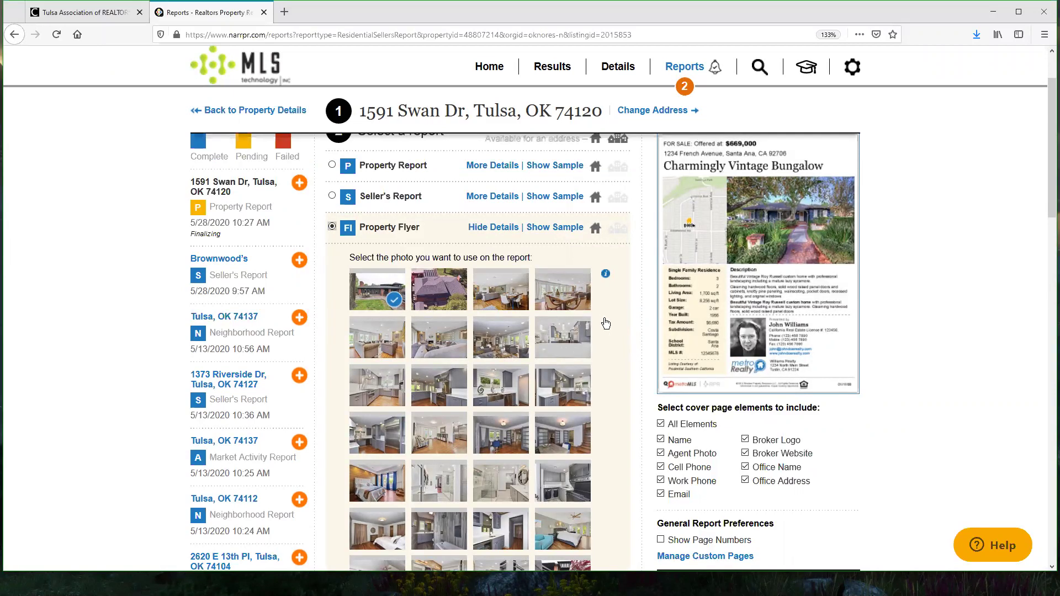
{"action": "left_click", "coordinate": [501, 340]}
{"action": "scroll", "coordinate": [615, 329], "scroll_direction": "down", "scroll_amount": 5}
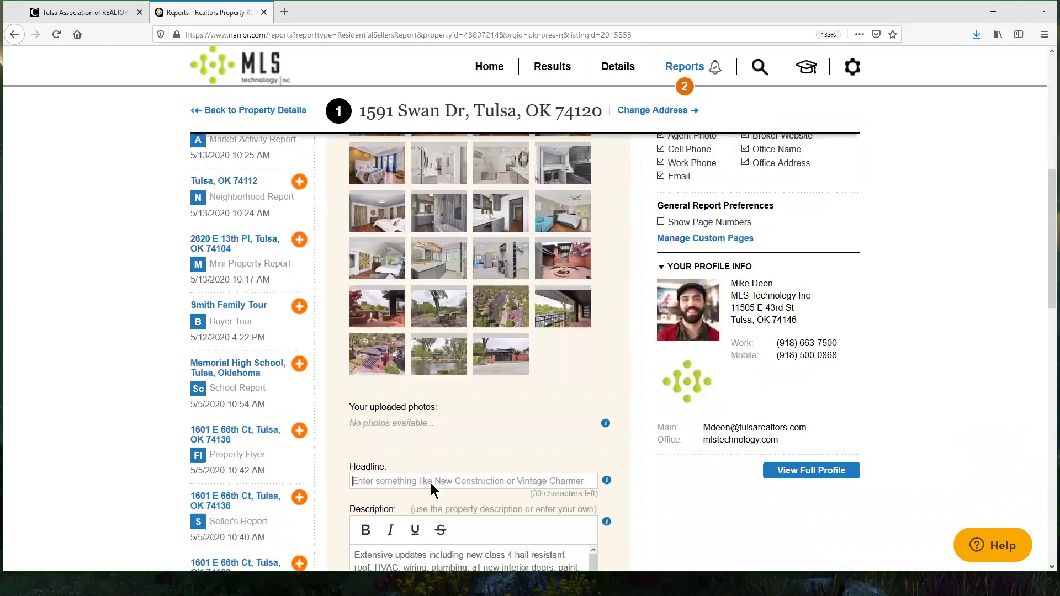
Step: Set the flyer headline to 'Beautiful home in Mid-Town'
{"action": "left_click", "coordinate": [431, 483]}
{"action": "type", "text": "Beautifu"}
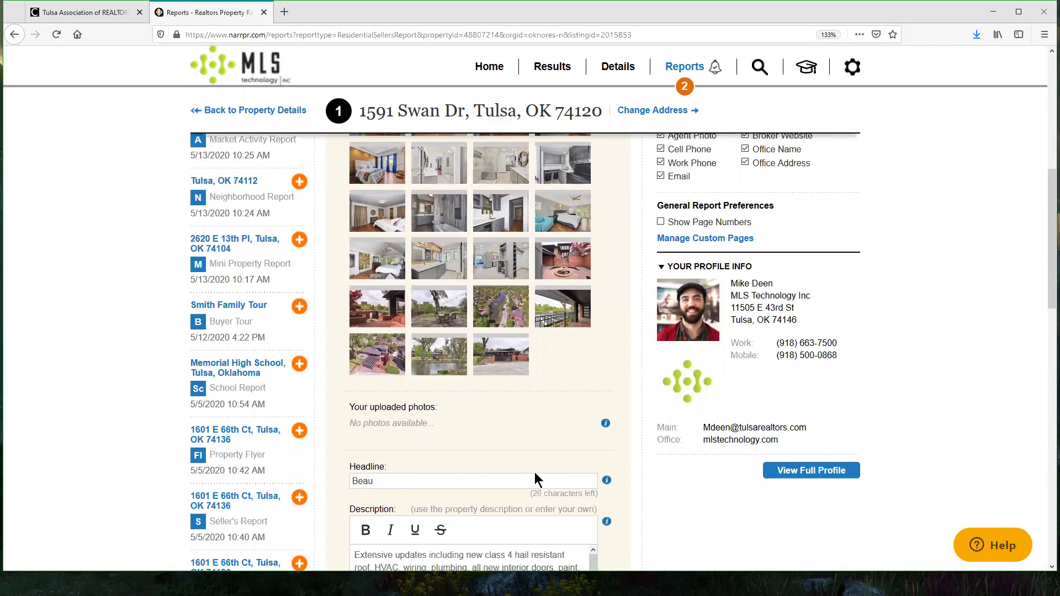
{"action": "type", "text": "l home south of Mid-To"}
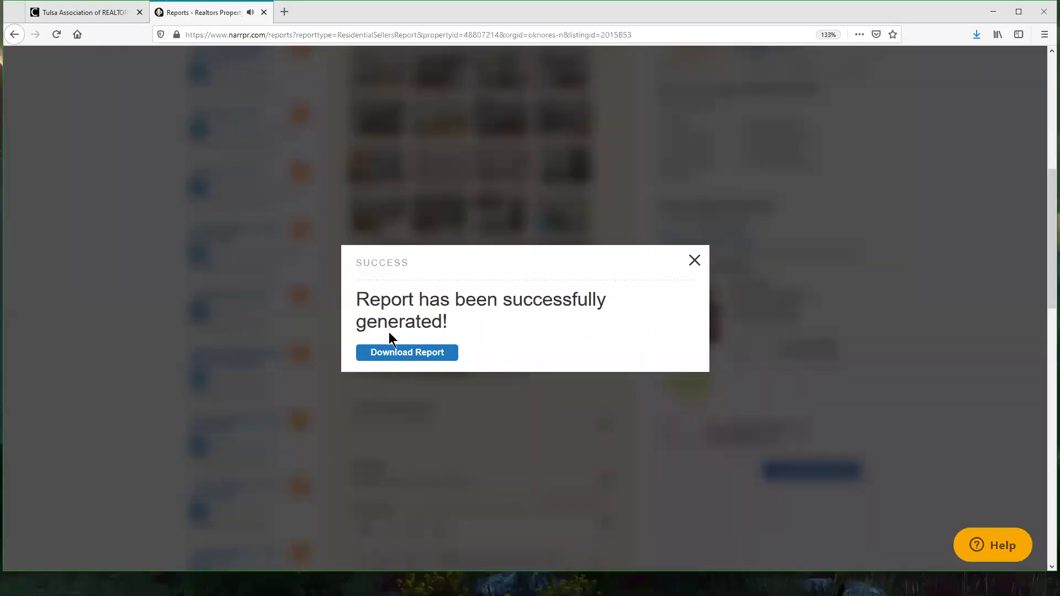
{"action": "left_click", "coordinate": [695, 260]}
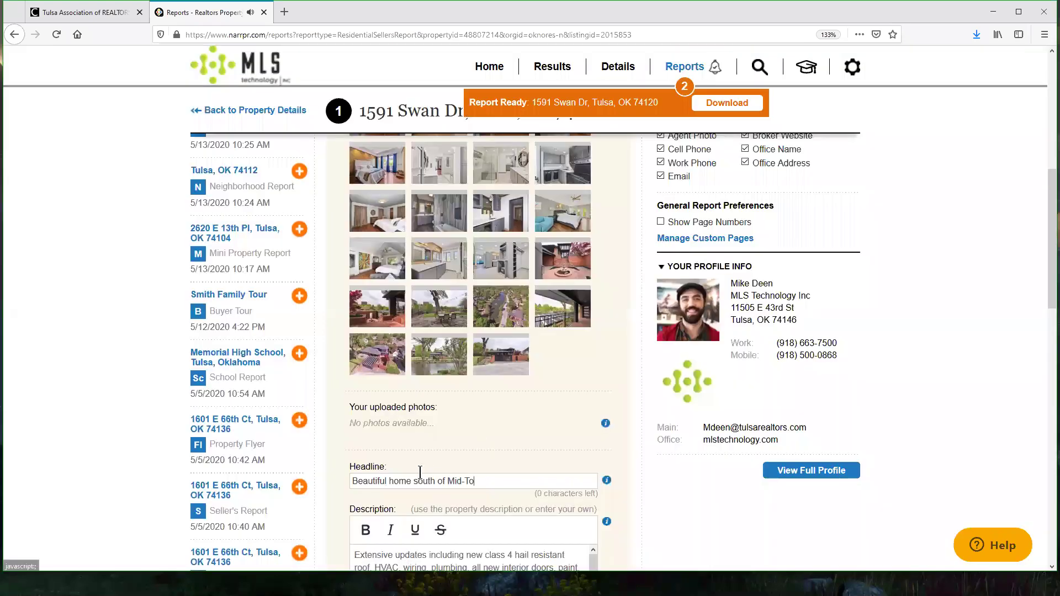
{"action": "left_click_drag", "start_coordinate": [414, 481], "coordinate": [448, 482]}
{"action": "key", "text": "BackSpace"}
{"action": "type", "text": "in "}
{"action": "type", "text": "wn"}
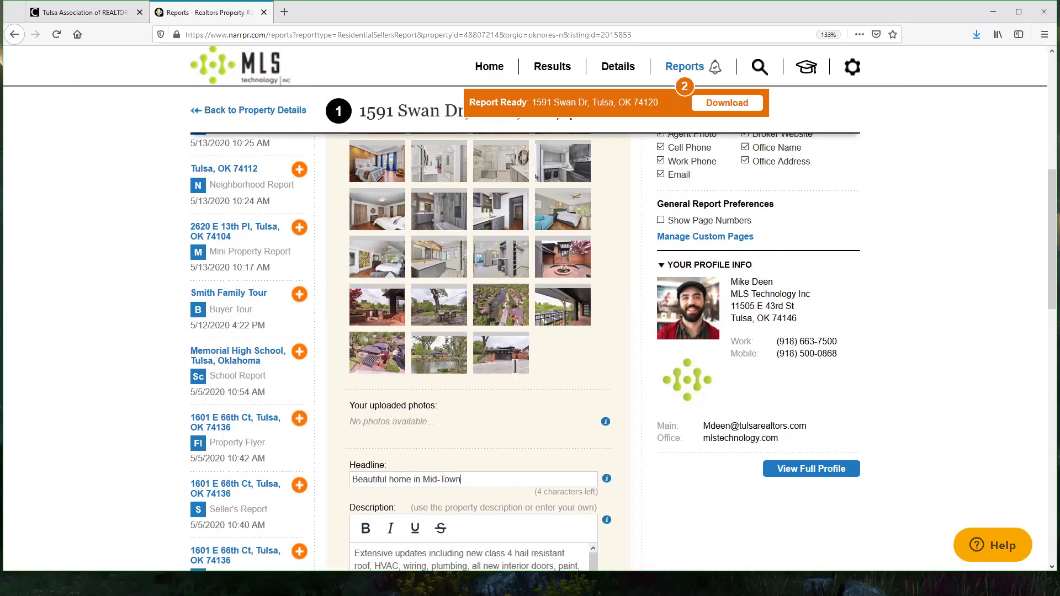
{"action": "scroll", "coordinate": [515, 367], "scroll_direction": "down", "scroll_amount": 4}
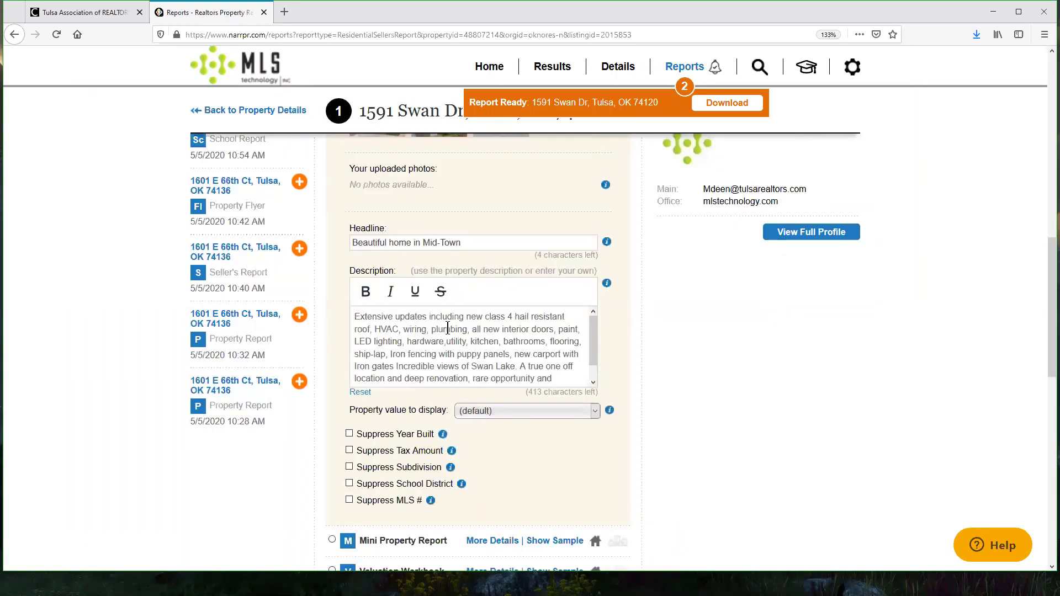
{"action": "scroll", "coordinate": [450, 331], "scroll_direction": "down", "scroll_amount": 4}
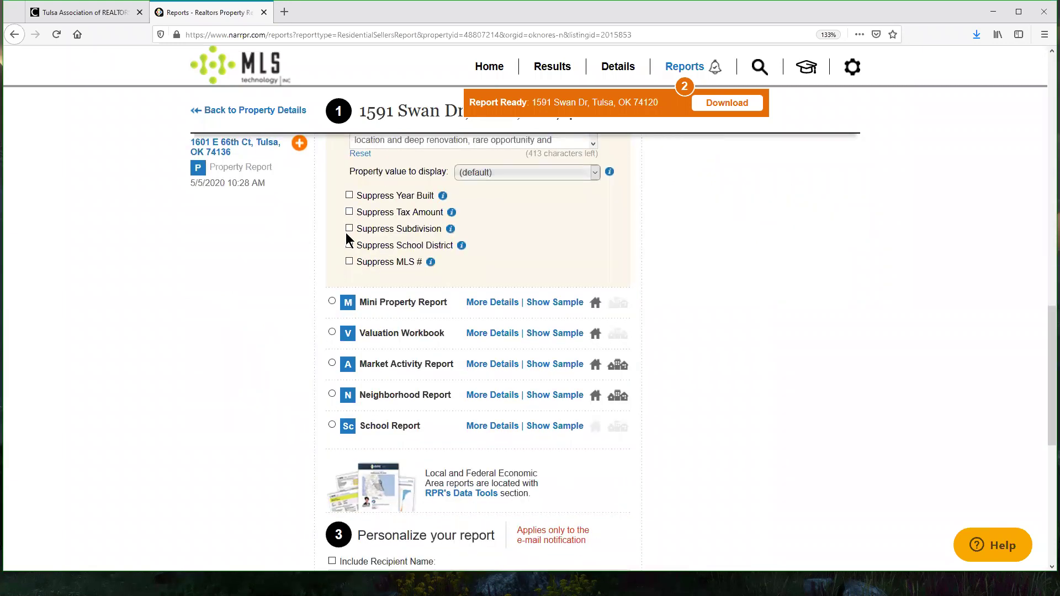
{"action": "scroll", "coordinate": [575, 362], "scroll_direction": "down", "scroll_amount": 6}
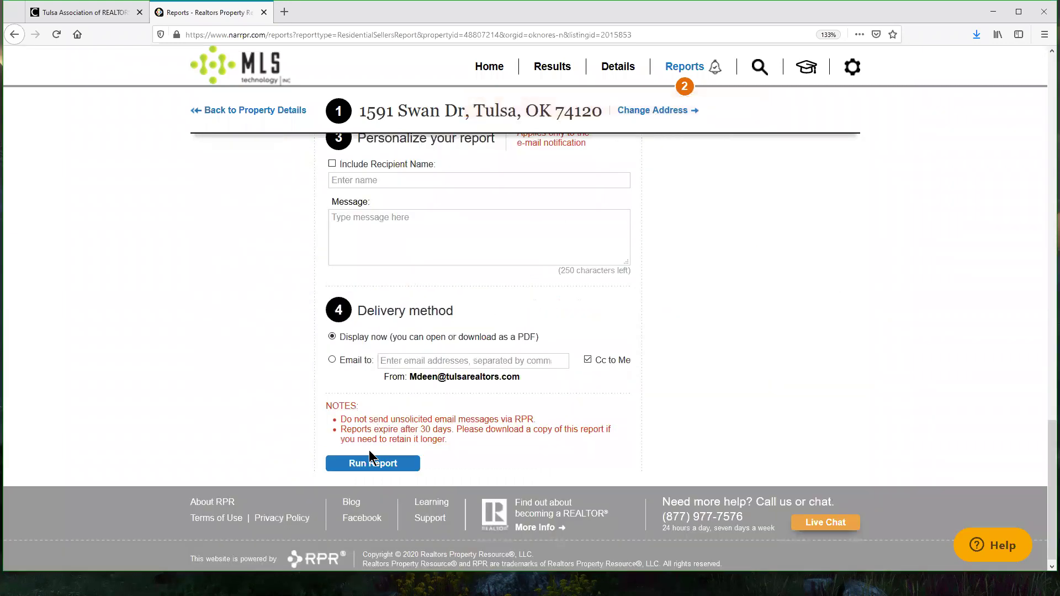
Step: Generate the Property Flyer with the edited headline
{"action": "left_click", "coordinate": [375, 463]}
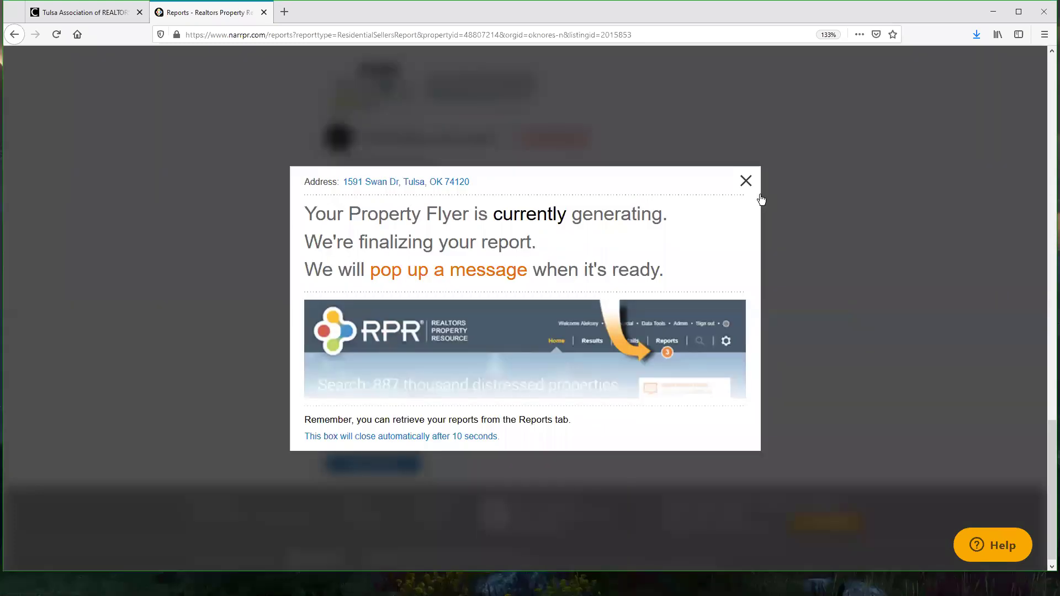
{"action": "left_click", "coordinate": [761, 199]}
{"action": "scroll", "coordinate": [924, 368], "scroll_direction": "up", "scroll_amount": 10}
{"action": "scroll", "coordinate": [960, 383], "scroll_direction": "up", "scroll_amount": 4}
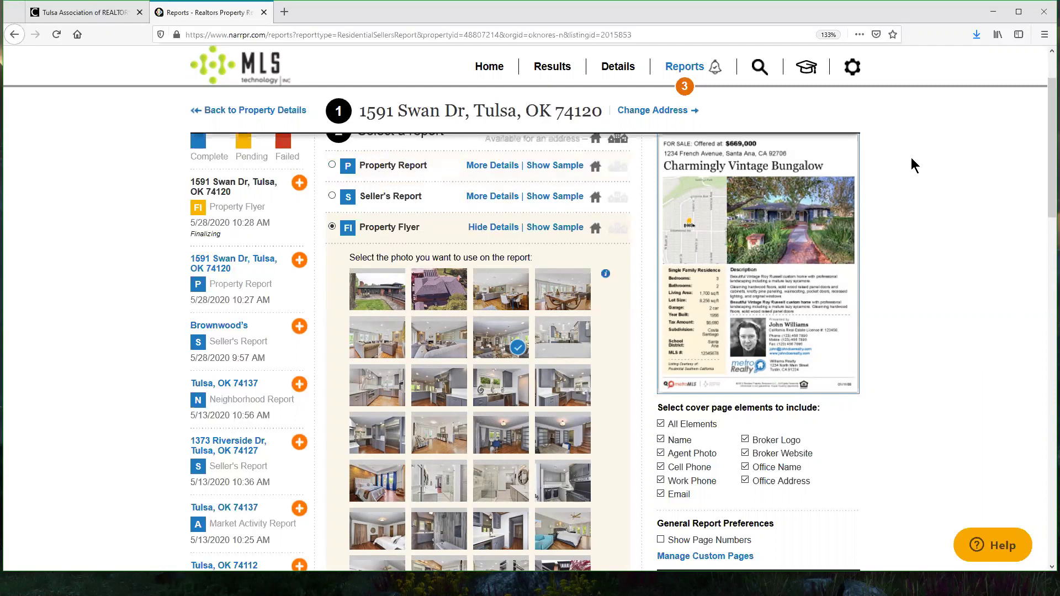
{"action": "scroll", "coordinate": [917, 161], "scroll_direction": "down", "scroll_amount": 1}
{"action": "scroll", "coordinate": [883, 177], "scroll_direction": "up", "scroll_amount": 1}
Step: Collapse the Property Flyer options and preview the Mini Property Report sample
{"action": "left_click", "coordinate": [492, 230]}
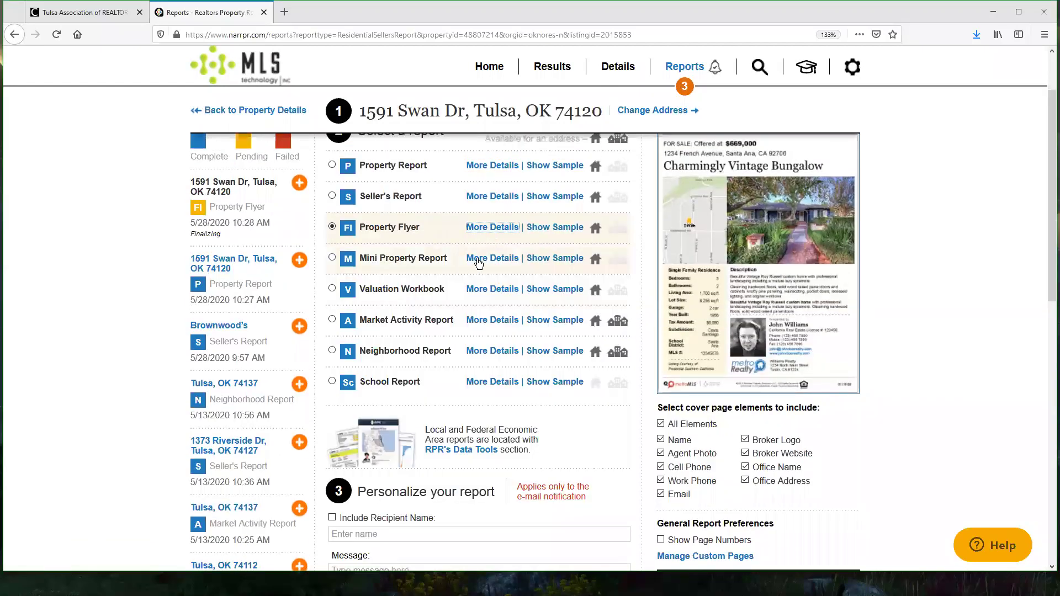
{"action": "left_click", "coordinate": [546, 262]}
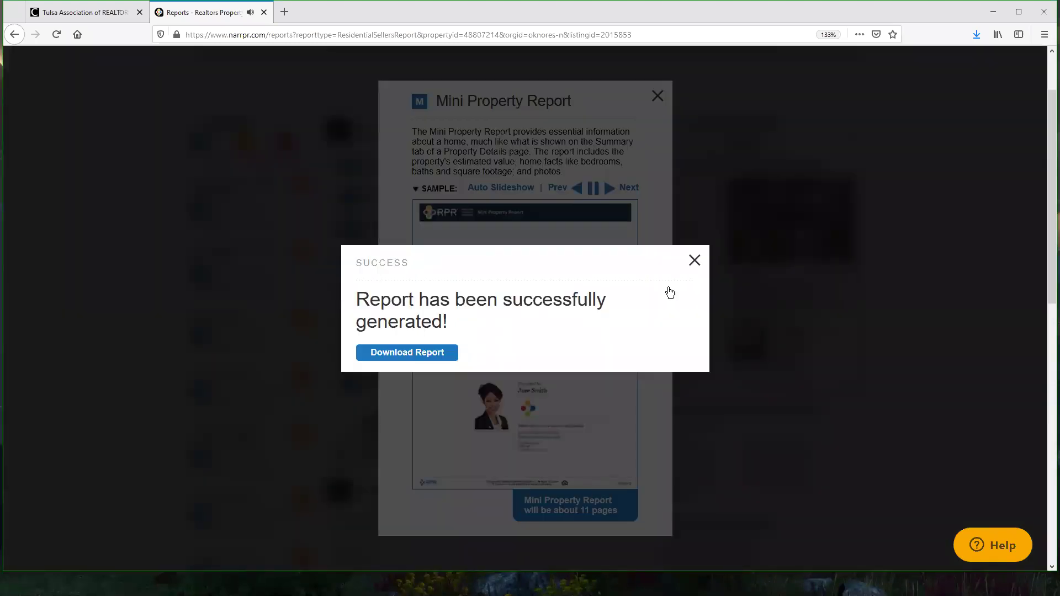
{"action": "left_click", "coordinate": [695, 261]}
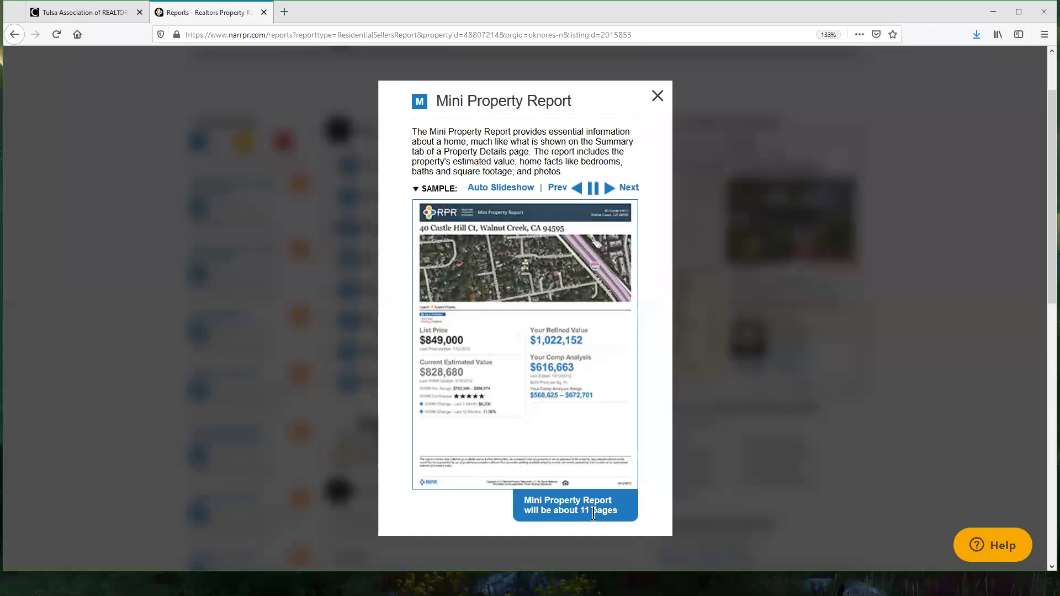
{"action": "left_click", "coordinate": [657, 98]}
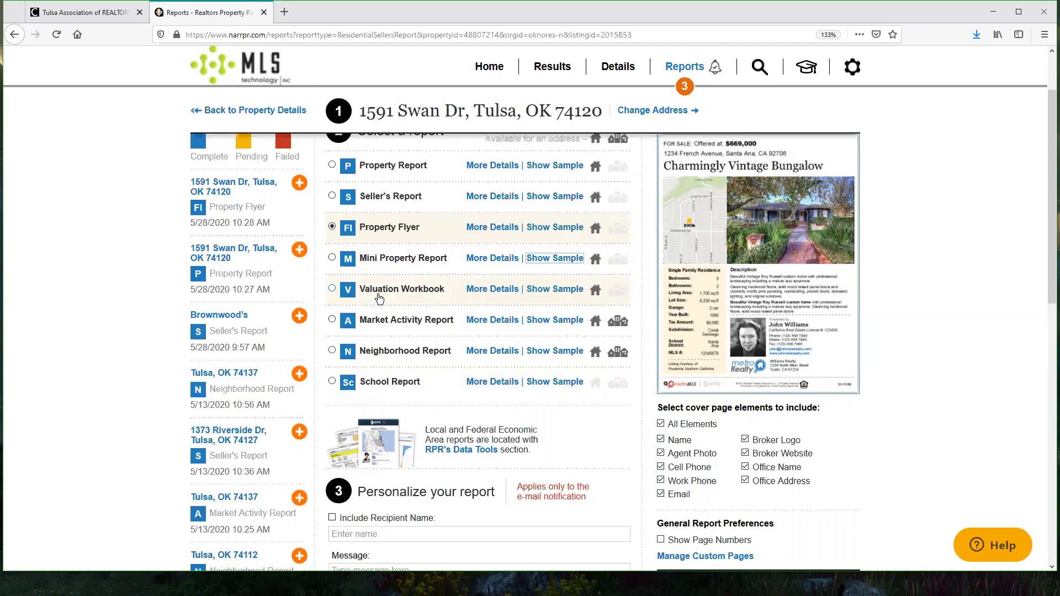
{"action": "scroll", "coordinate": [489, 270], "scroll_direction": "up", "scroll_amount": 2}
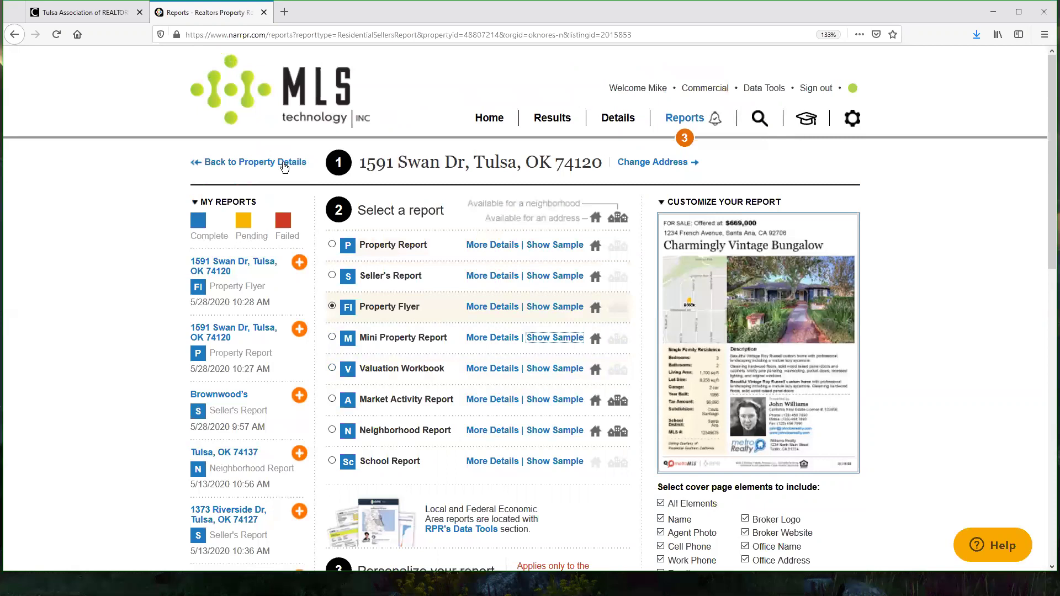
{"action": "left_click", "coordinate": [285, 163]}
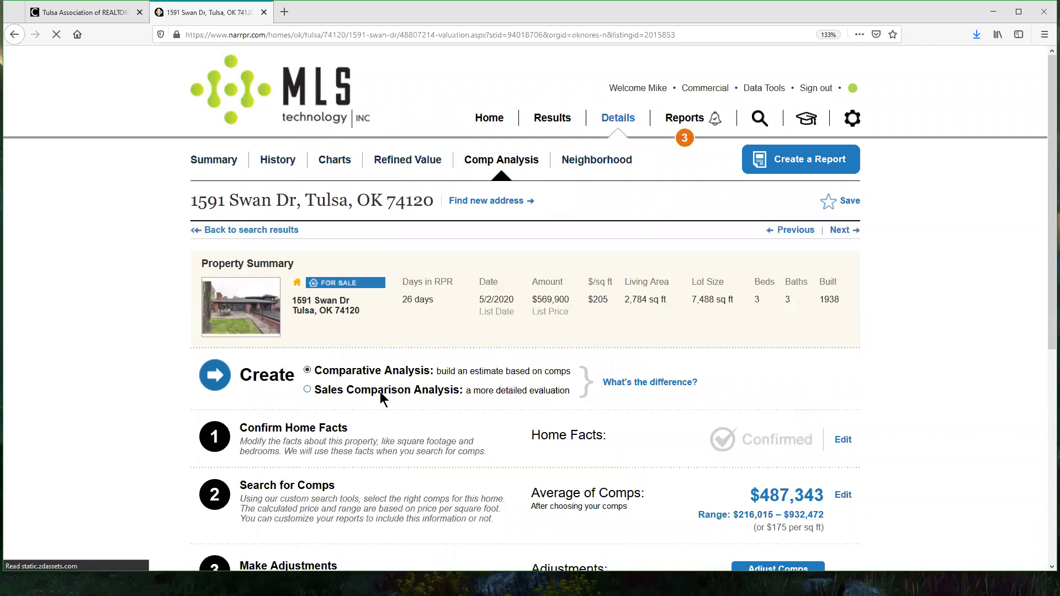
{"action": "left_click", "coordinate": [774, 166]}
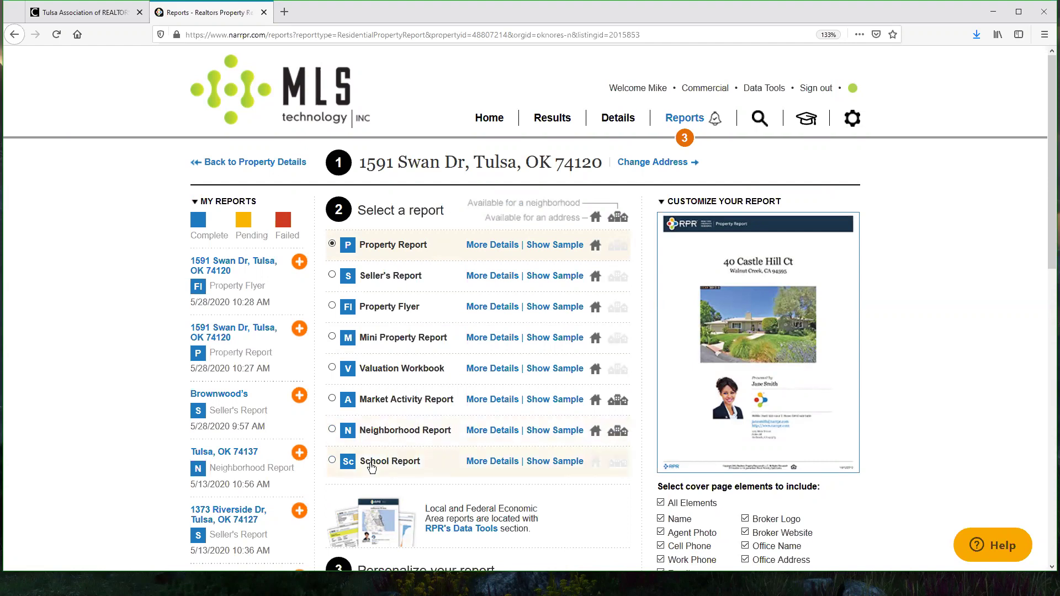
Step: Select the Neighborhood Report and collapse its options
{"action": "left_click", "coordinate": [493, 430]}
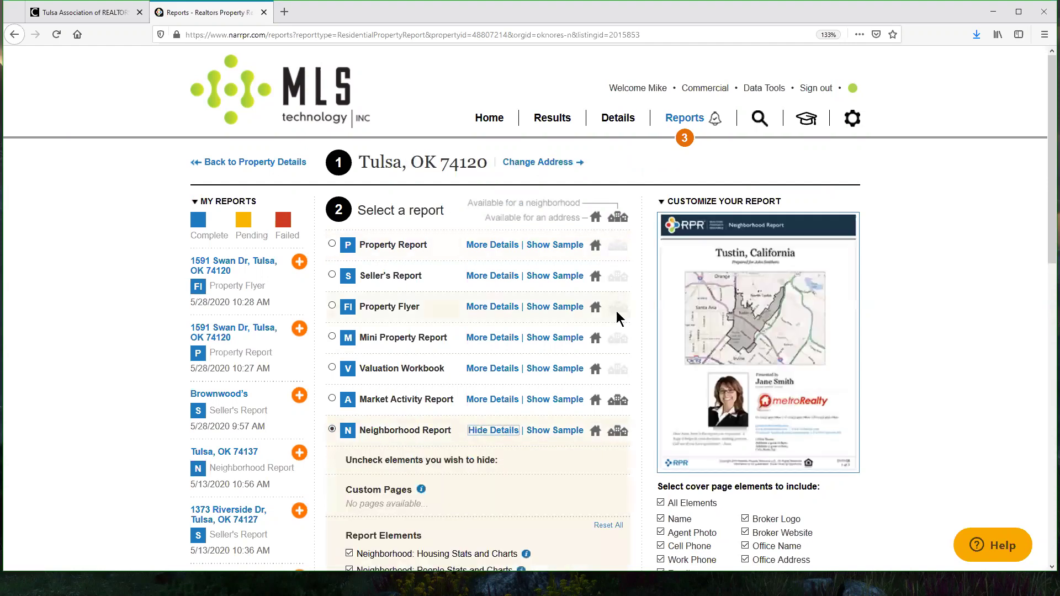
{"action": "scroll", "coordinate": [488, 509], "scroll_direction": "down", "scroll_amount": 2}
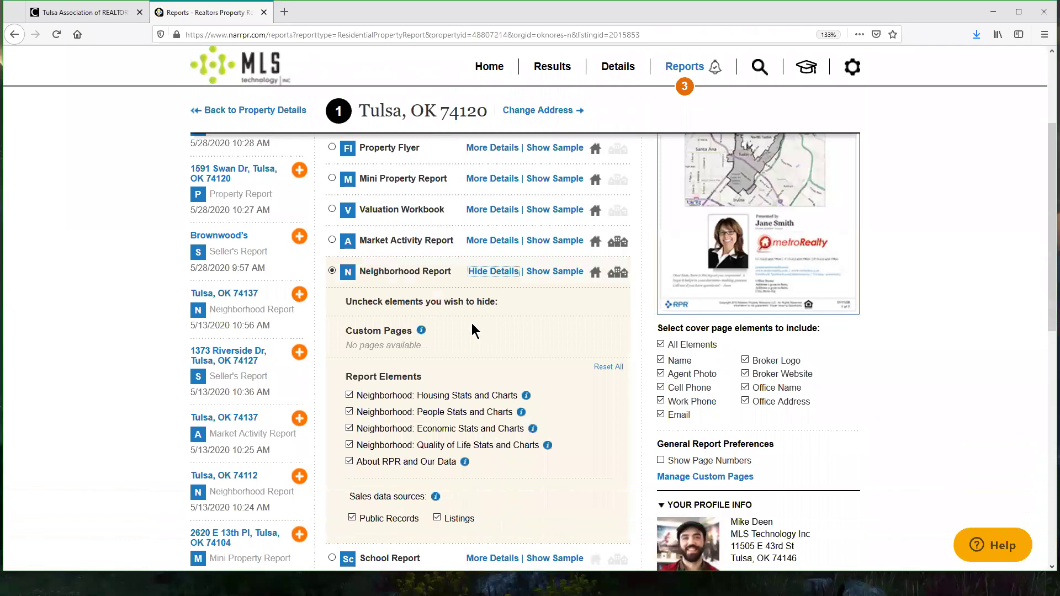
{"action": "left_click", "coordinate": [494, 271]}
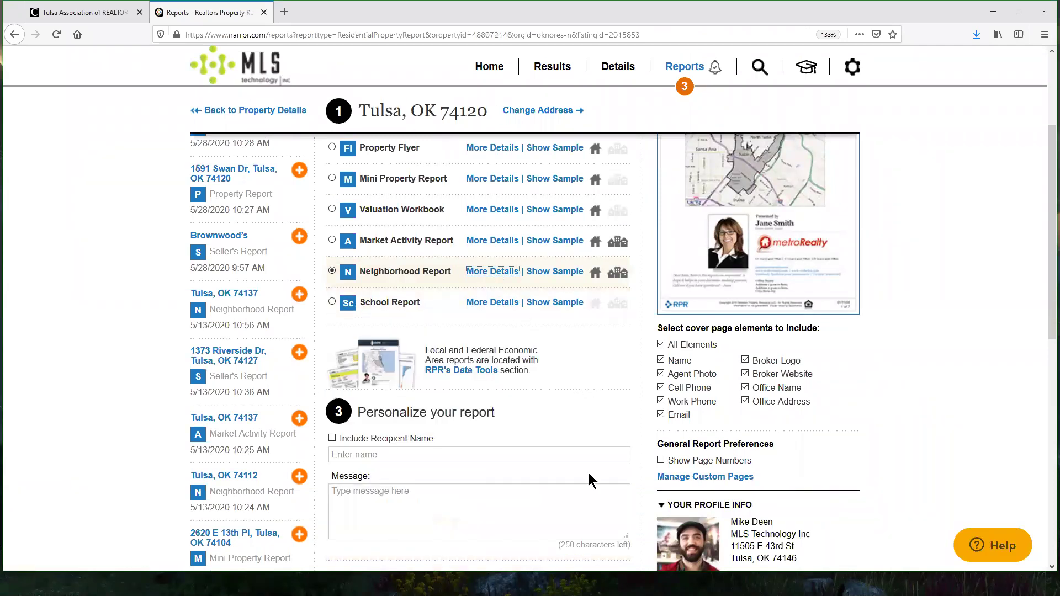
{"action": "scroll", "coordinate": [589, 475], "scroll_direction": "up", "scroll_amount": 4}
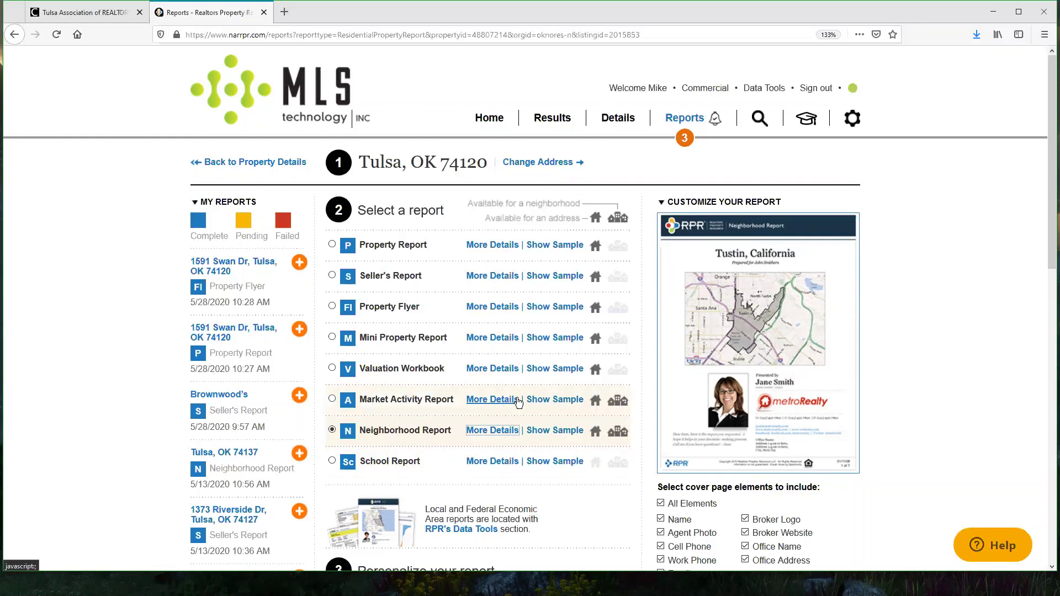
Step: Select the Market Activity Report for ZIP 74120 and review its elements and filters
{"action": "left_click", "coordinate": [379, 405]}
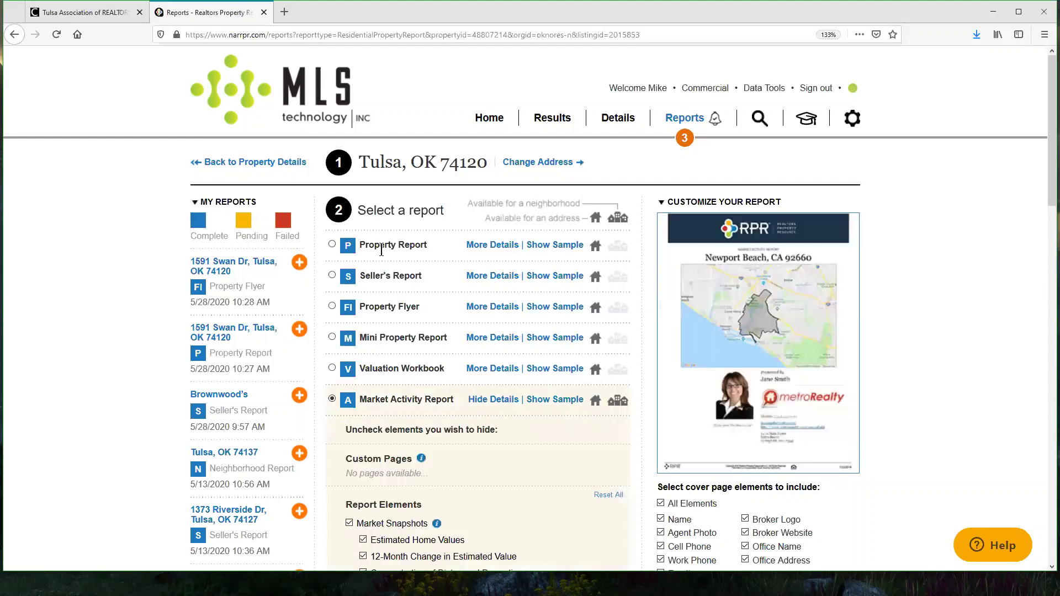
{"action": "double_click", "coordinate": [485, 164]}
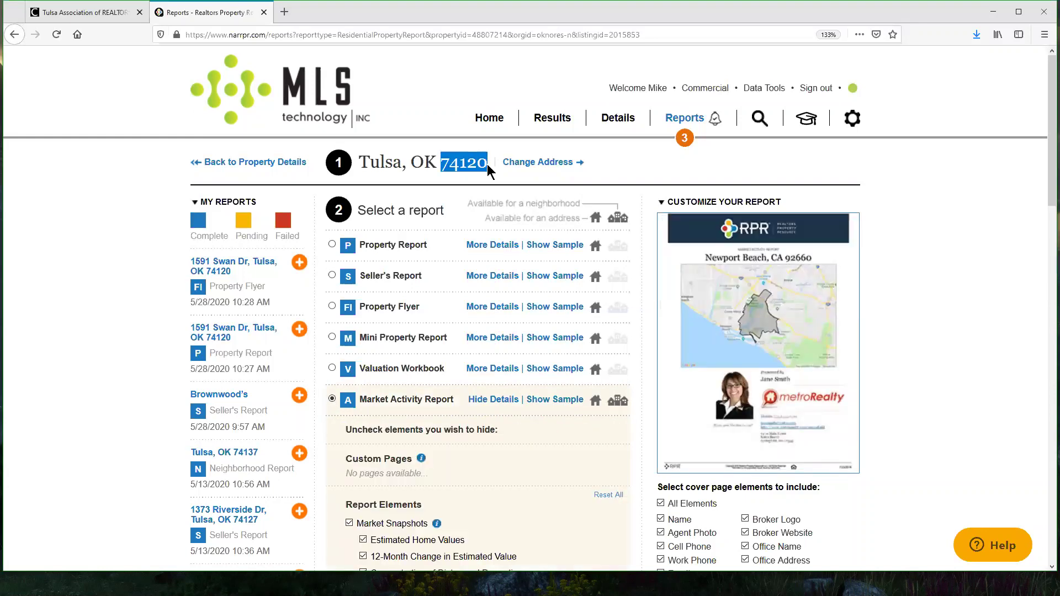
{"action": "scroll", "coordinate": [569, 484], "scroll_direction": "down", "scroll_amount": 3}
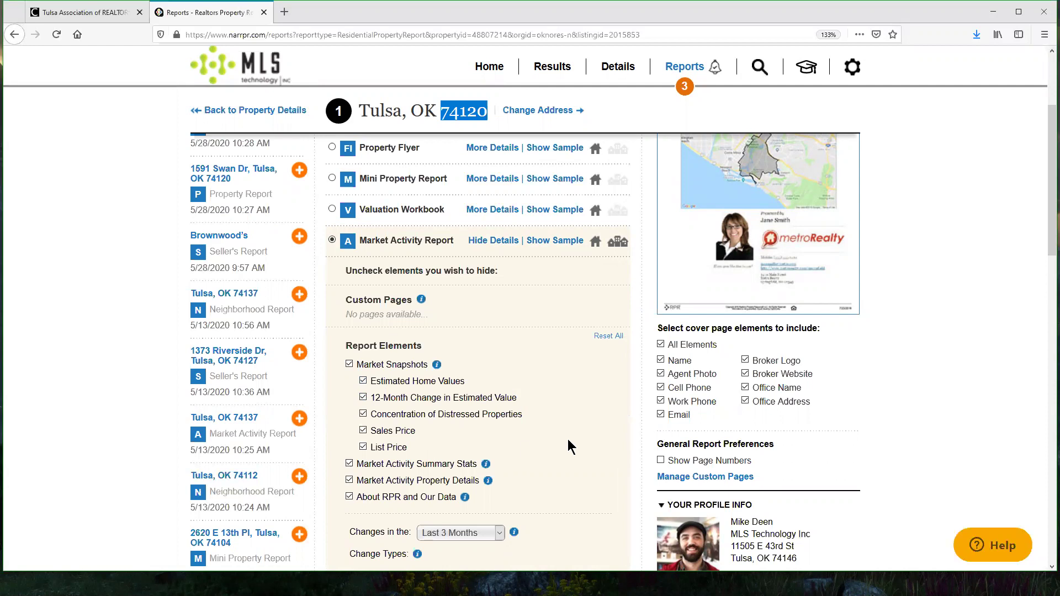
{"action": "scroll", "coordinate": [584, 439], "scroll_direction": "up", "scroll_amount": 3}
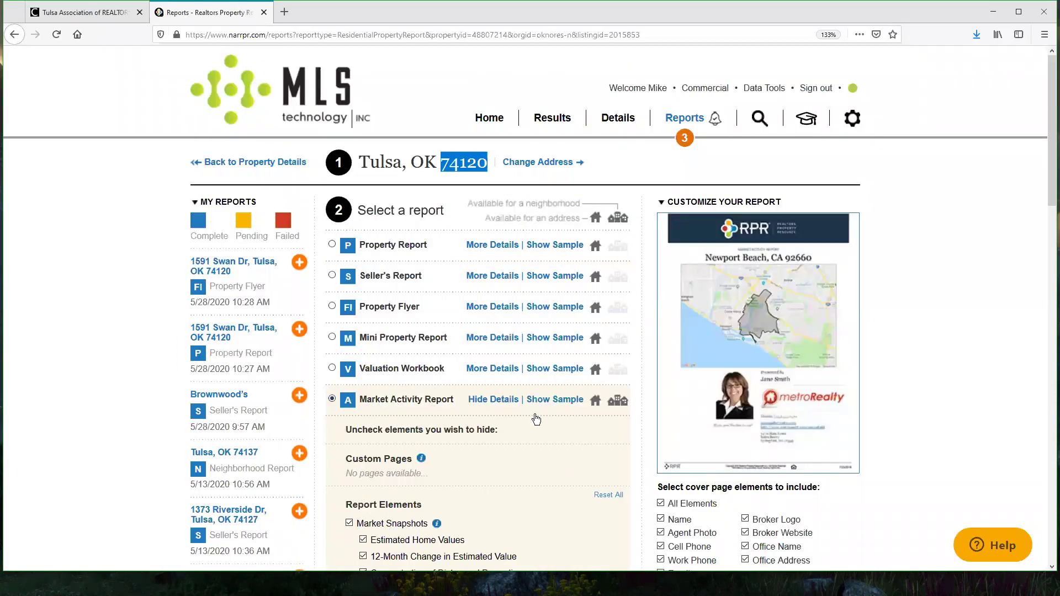
{"action": "left_click", "coordinate": [660, 325]}
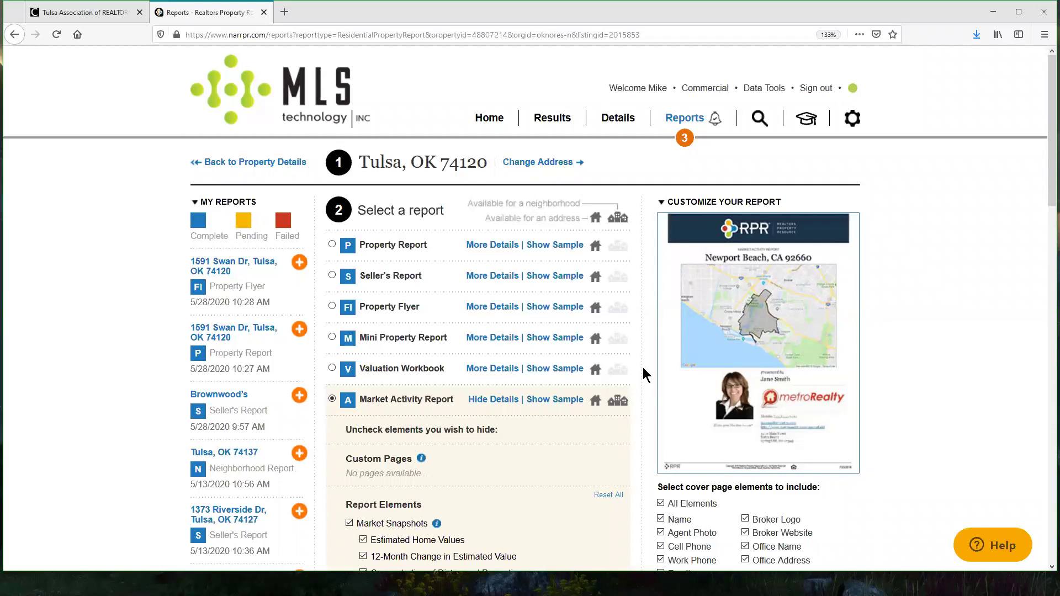
{"action": "scroll", "coordinate": [644, 366], "scroll_direction": "down", "scroll_amount": 15}
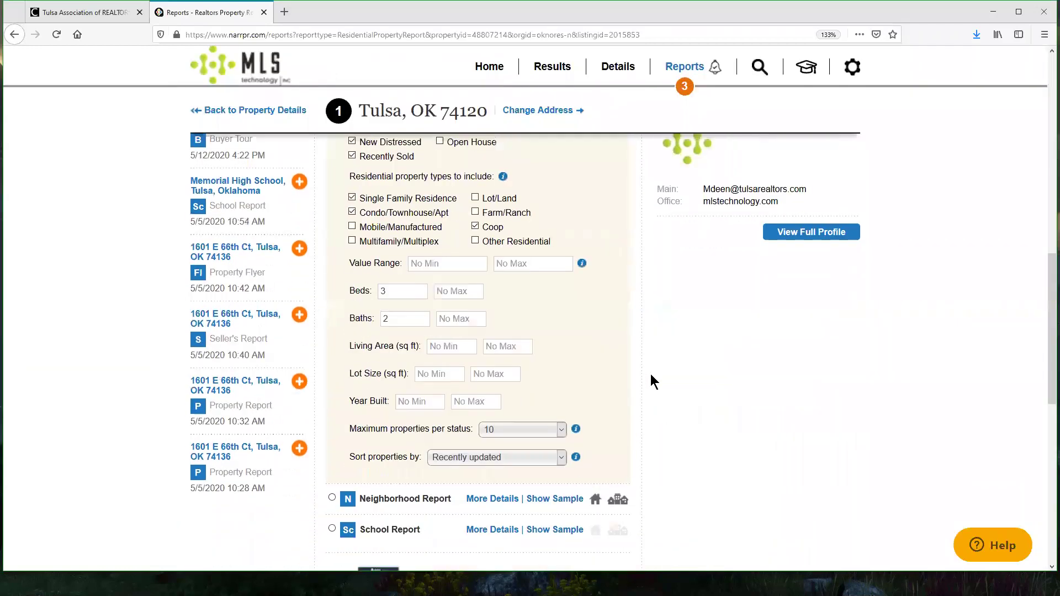
{"action": "scroll", "coordinate": [687, 367], "scroll_direction": "down", "scroll_amount": 3}
{"action": "scroll", "coordinate": [753, 418], "scroll_direction": "up", "scroll_amount": 6}
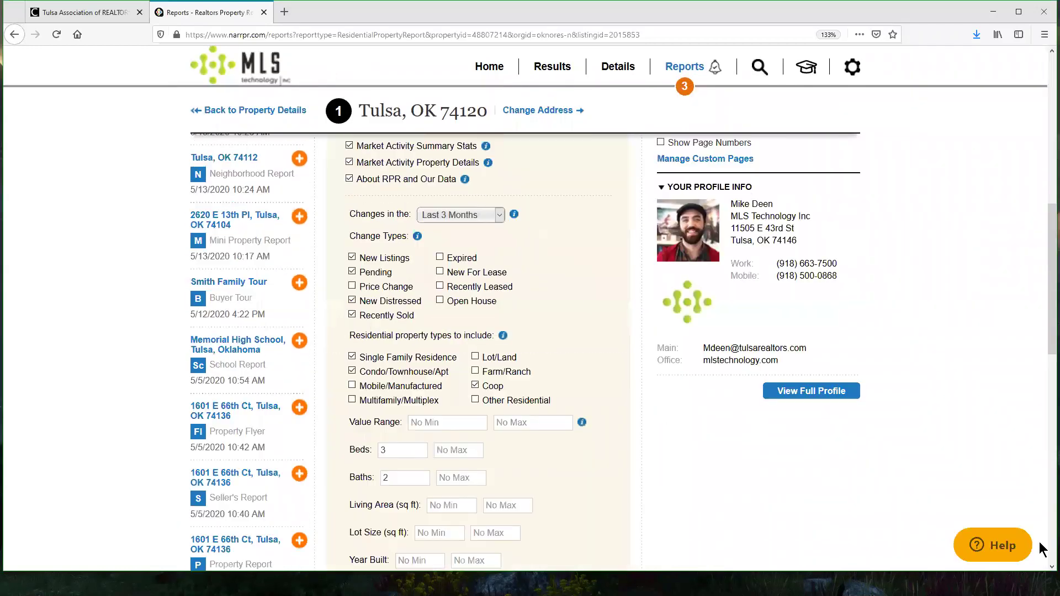
{"action": "scroll", "coordinate": [942, 471], "scroll_direction": "up", "scroll_amount": 10}
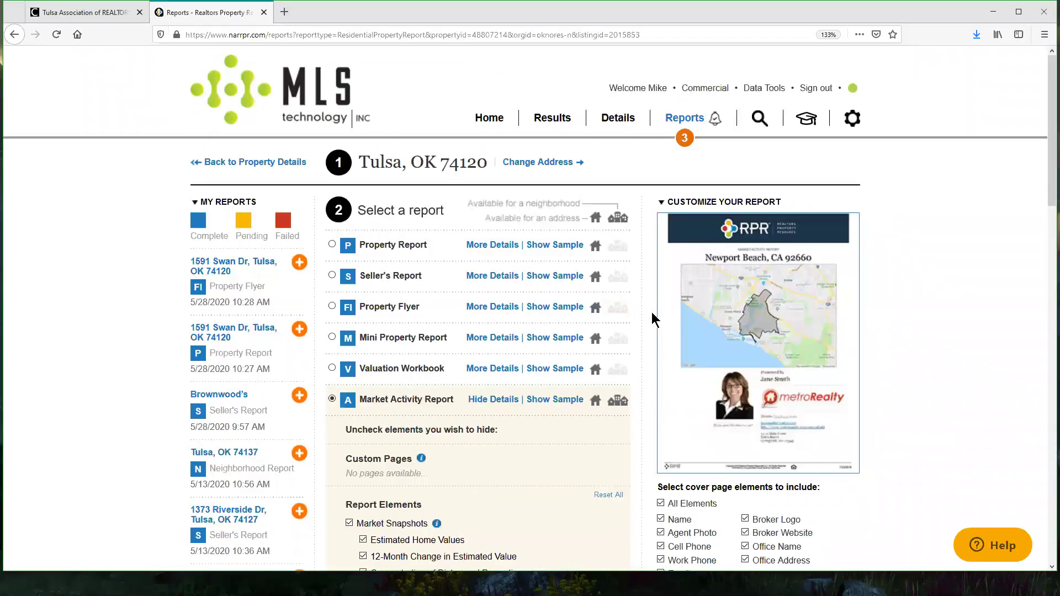
{"action": "left_click", "coordinate": [280, 147]}
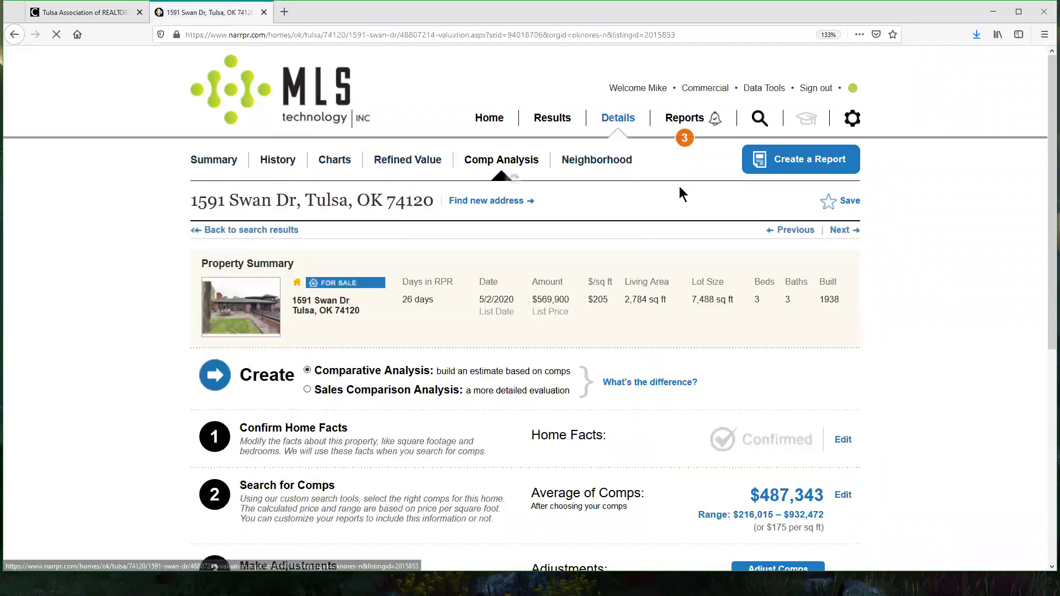
{"action": "left_click", "coordinate": [684, 140]}
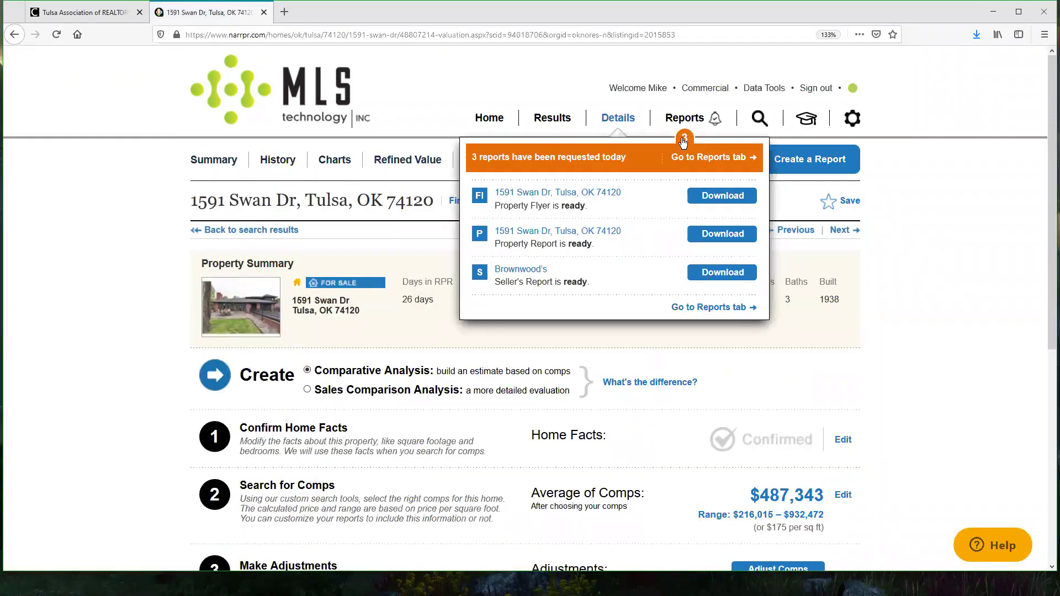
{"action": "left_click", "coordinate": [489, 117]}
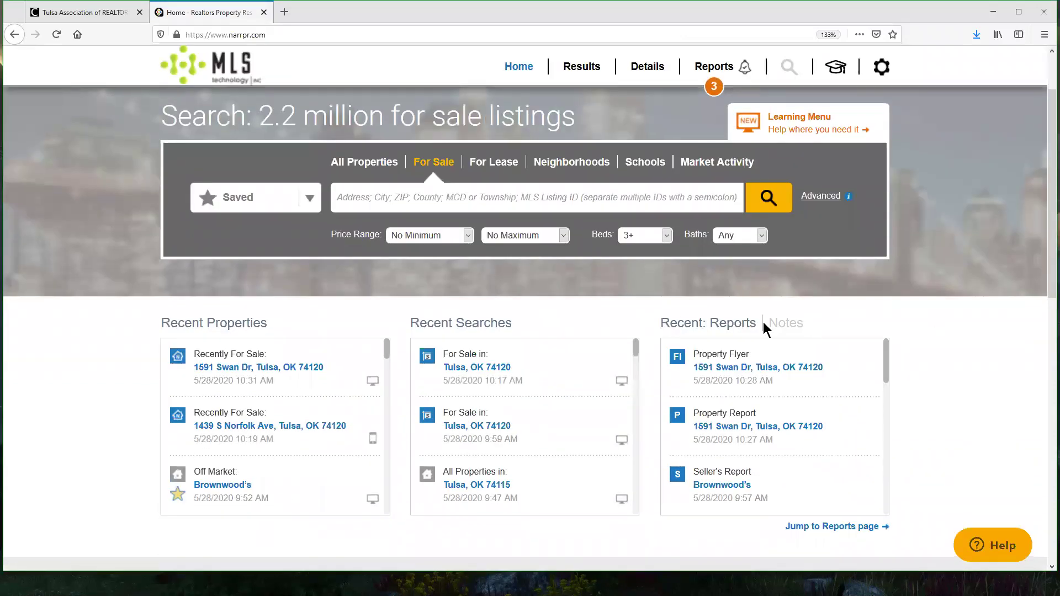
{"action": "scroll", "coordinate": [890, 397], "scroll_direction": "down", "scroll_amount": 3}
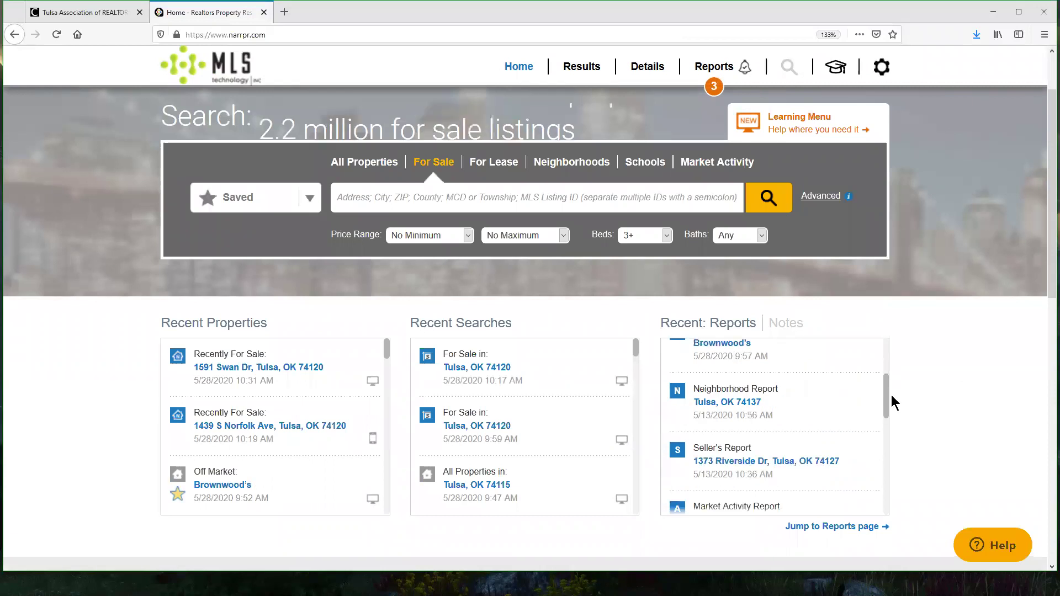
{"action": "scroll", "coordinate": [893, 442], "scroll_direction": "down", "scroll_amount": 6}
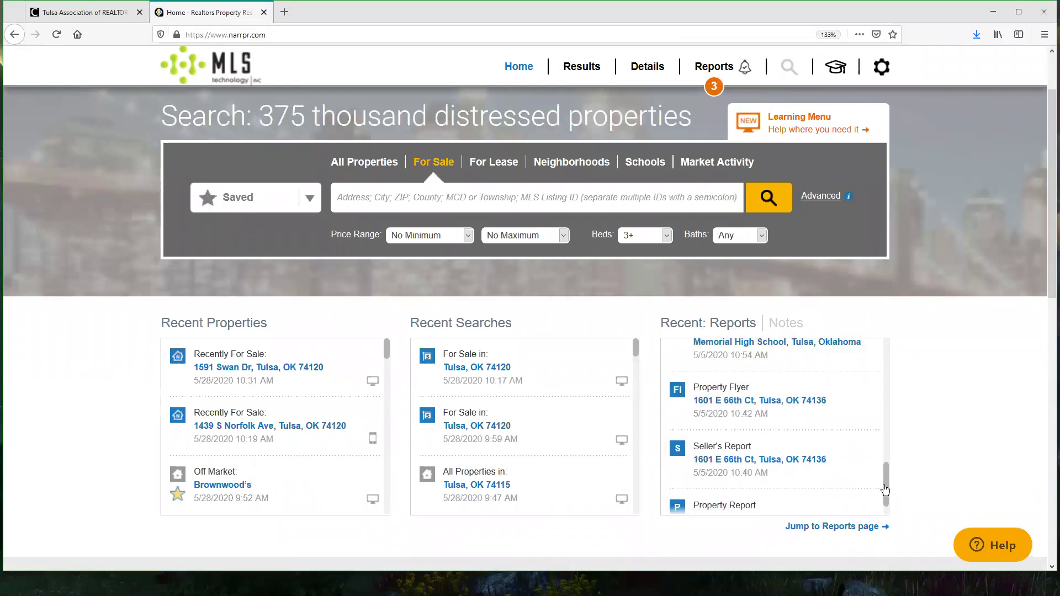
{"action": "left_click_drag", "start_coordinate": [883, 492], "coordinate": [881, 346]}
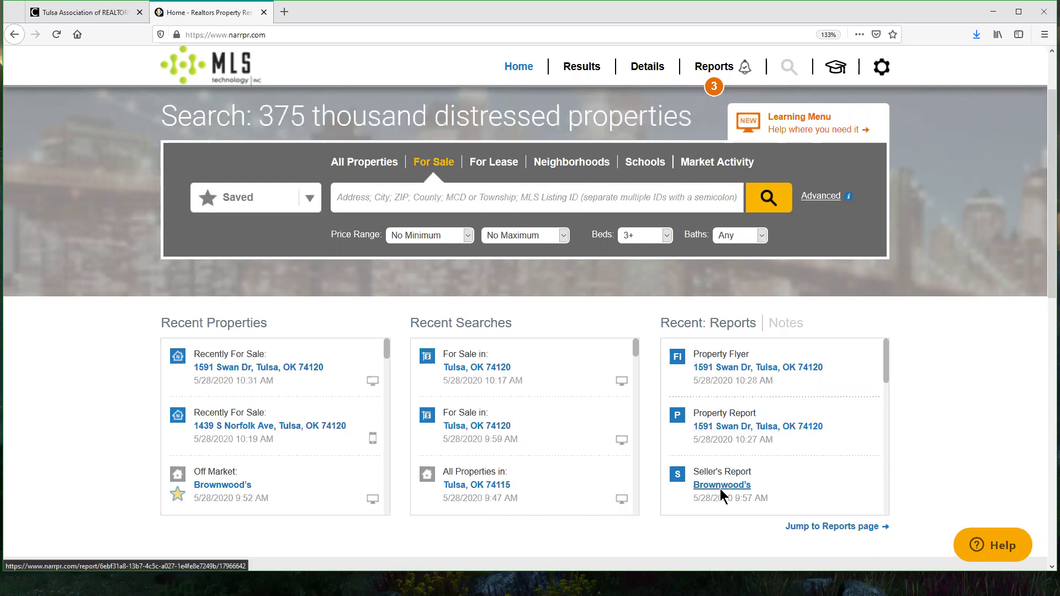
{"action": "left_click", "coordinate": [727, 427]}
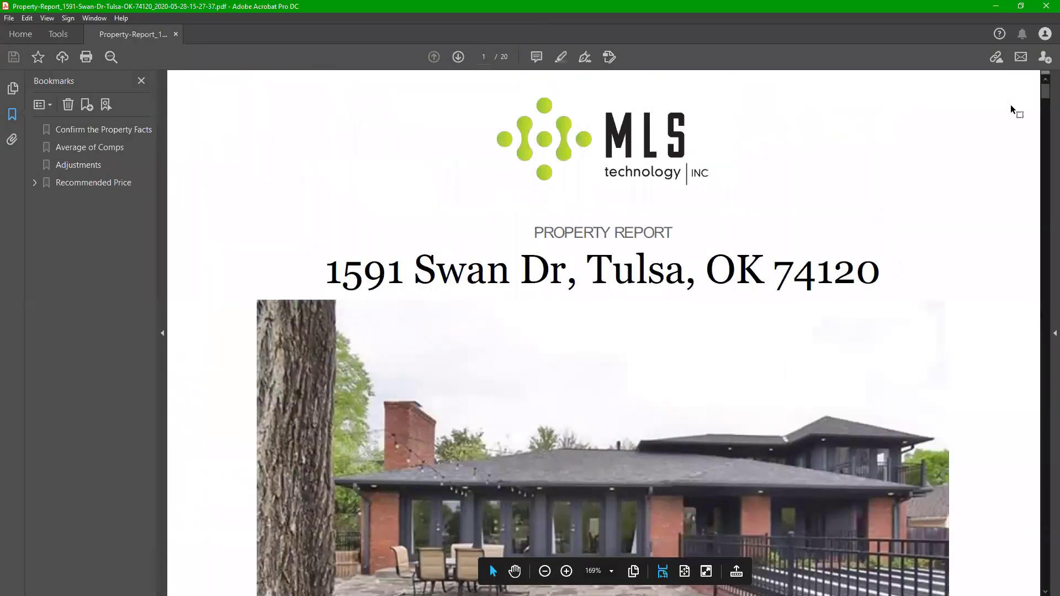
Step: Scroll into the property report and zoom out to see whole pages
{"action": "left_click_drag", "start_coordinate": [1045, 95], "coordinate": [1046, 118]}
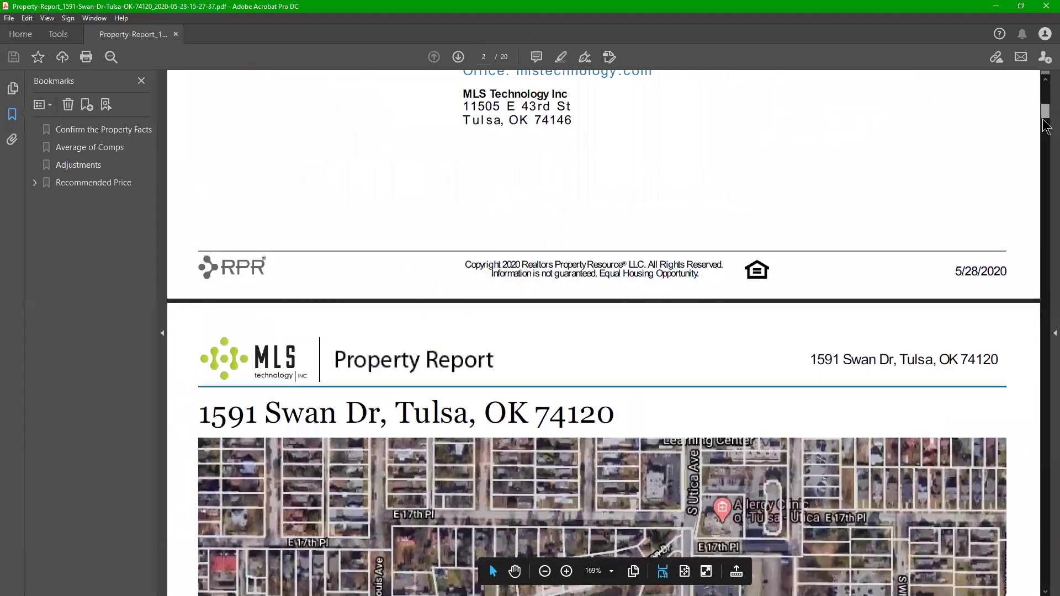
{"action": "scroll", "coordinate": [932, 168], "scroll_direction": "down", "scroll_amount": 7}
{"action": "scroll", "coordinate": [802, 269], "scroll_direction": "down", "scroll_amount": 3}
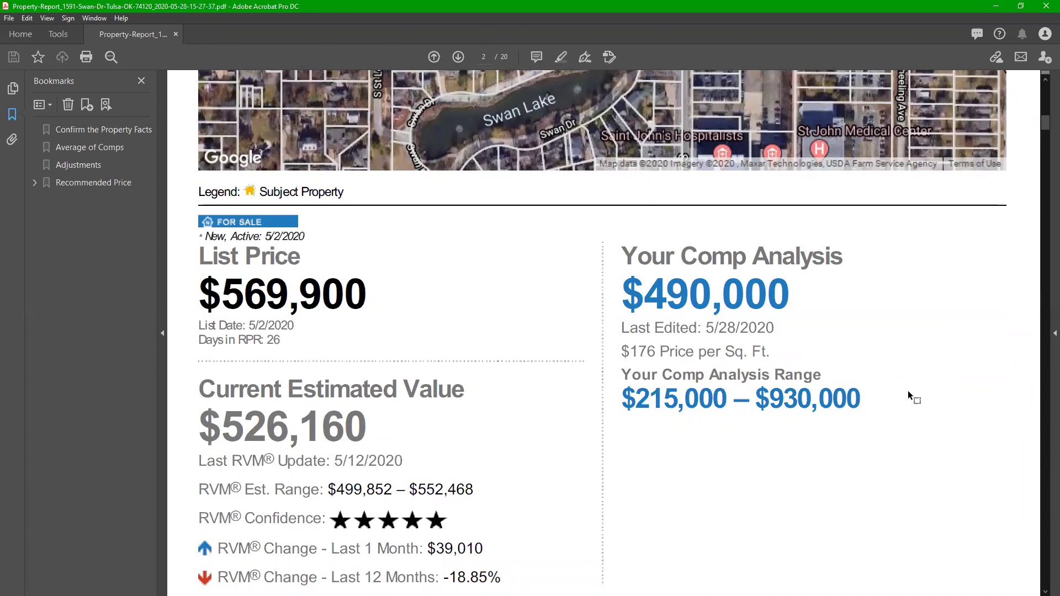
{"action": "key", "text": "ctrl+minus"}
{"action": "key", "text": "ctrl+minus"}
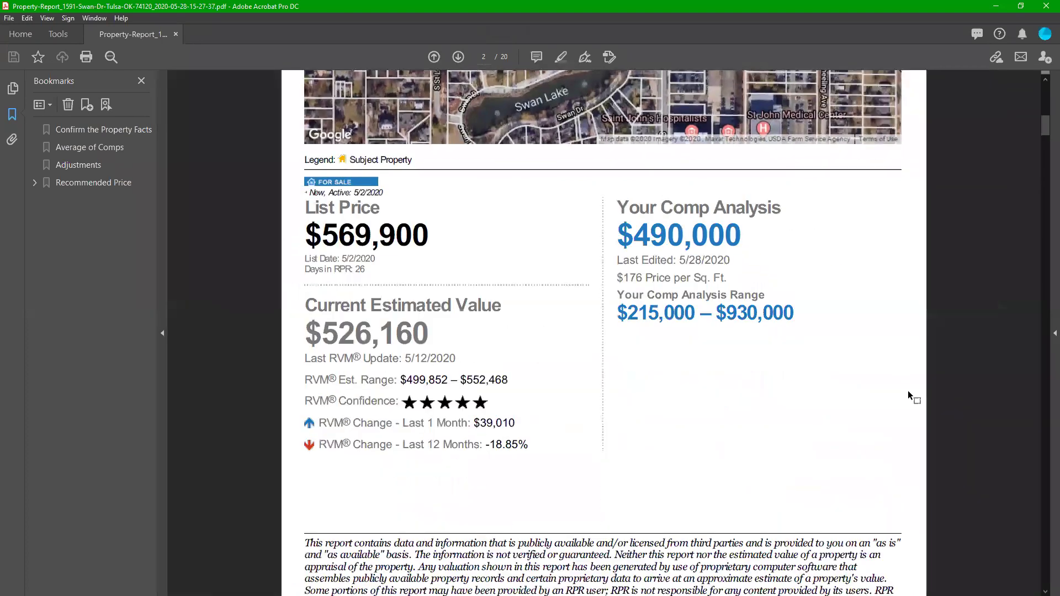
{"action": "key", "text": "ctrl+minus"}
{"action": "key", "text": "ctrl+minus"}
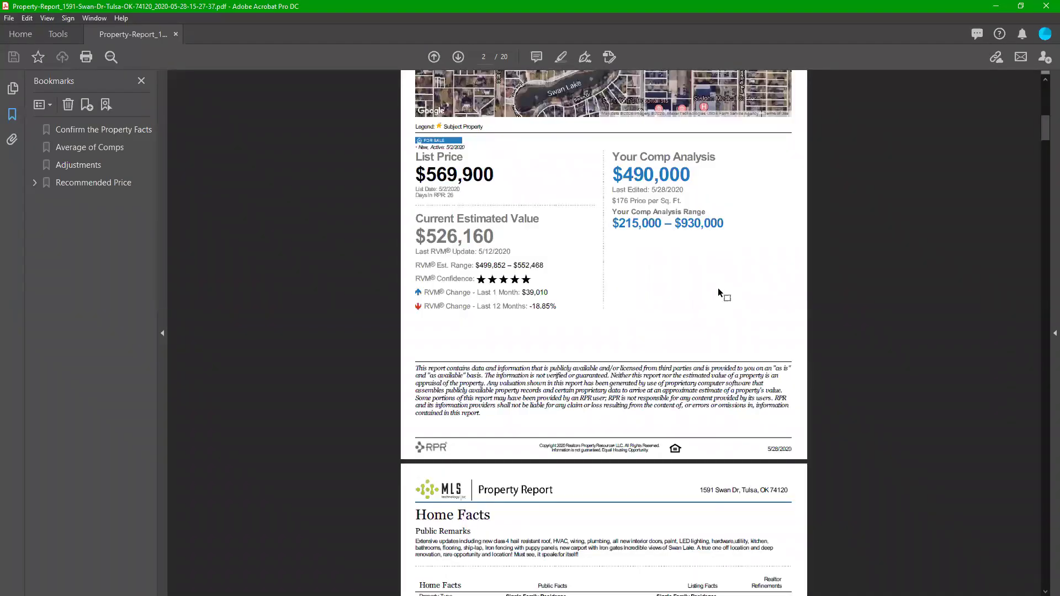
Step: Highlight the $490,000 comp analysis value and the $499,852 – $552,468 RVM estimated range
{"action": "double_click", "coordinate": [691, 171]}
{"action": "left_click_drag", "start_coordinate": [426, 174], "coordinate": [691, 175]}
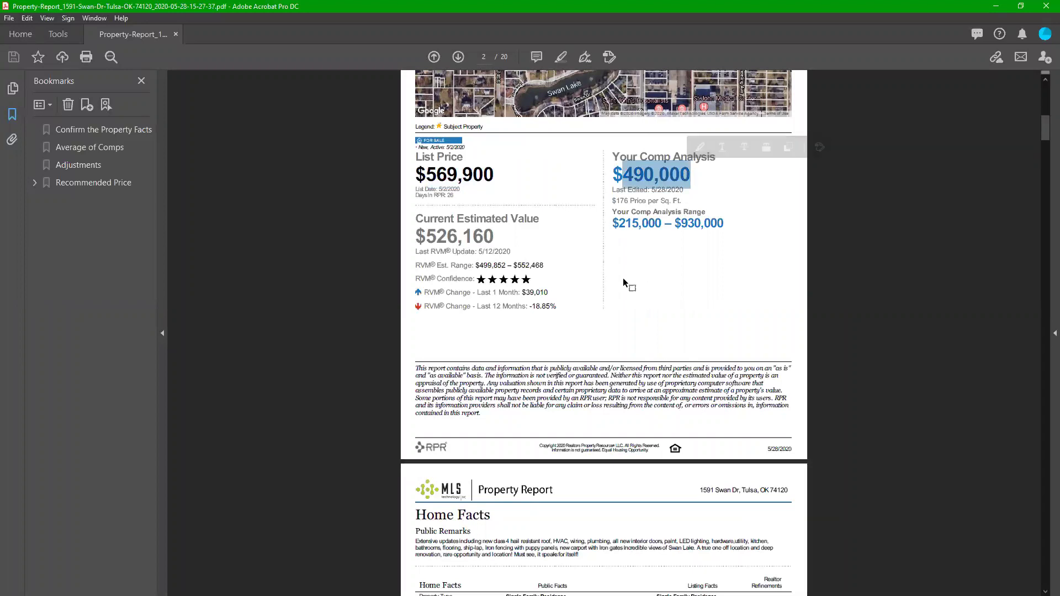
{"action": "left_click_drag", "start_coordinate": [478, 266], "coordinate": [544, 266]}
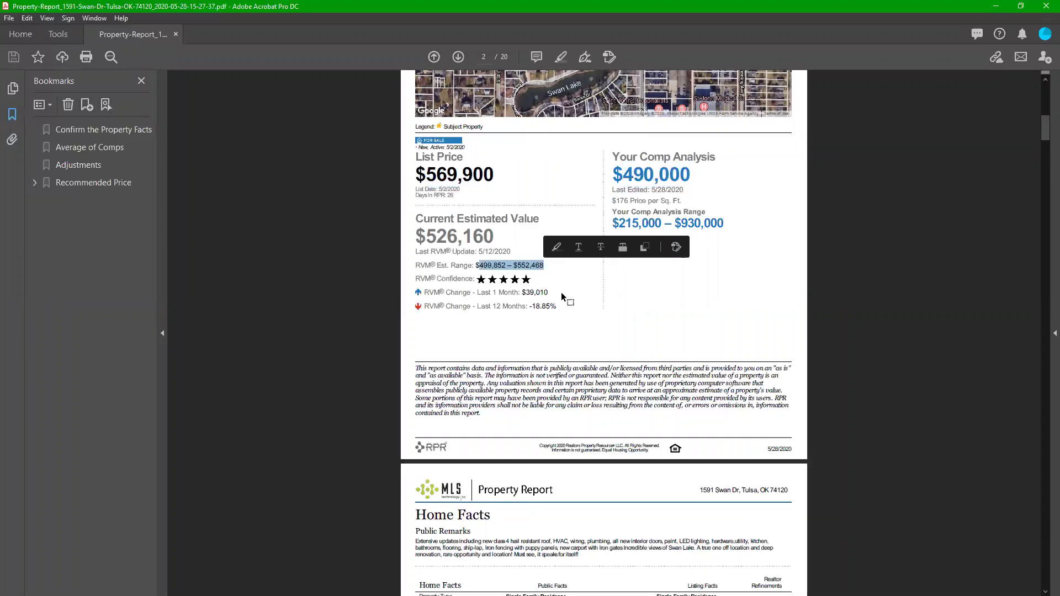
{"action": "left_click", "coordinate": [697, 296]}
Step: Page through the rest of the report to the Flood Zone page 17, then restore the Acrobat window
{"action": "scroll", "coordinate": [697, 296], "scroll_direction": "down", "scroll_amount": 4}
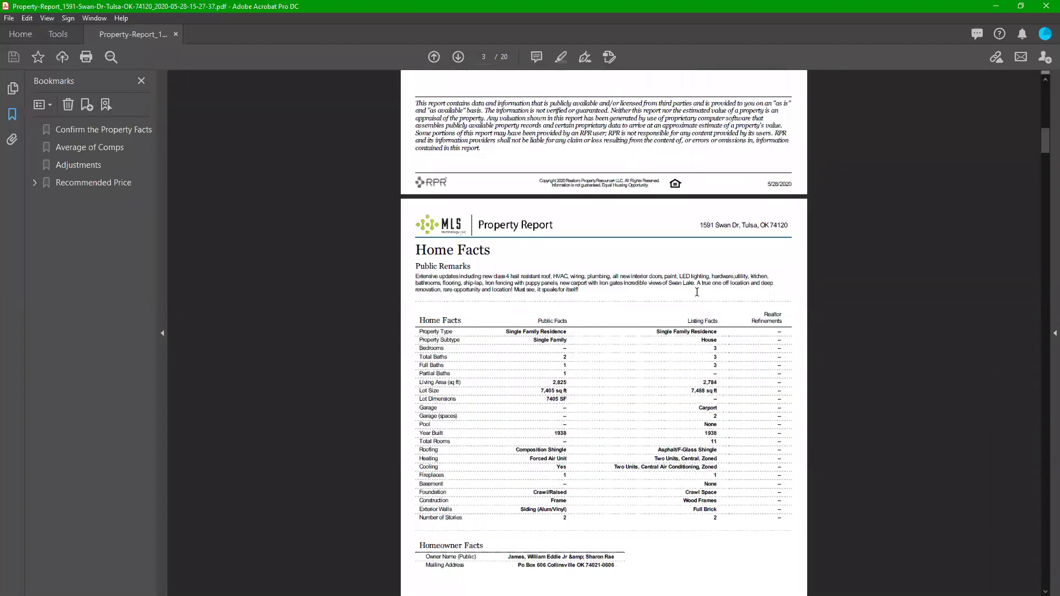
{"action": "scroll", "coordinate": [718, 359], "scroll_direction": "down", "scroll_amount": 7}
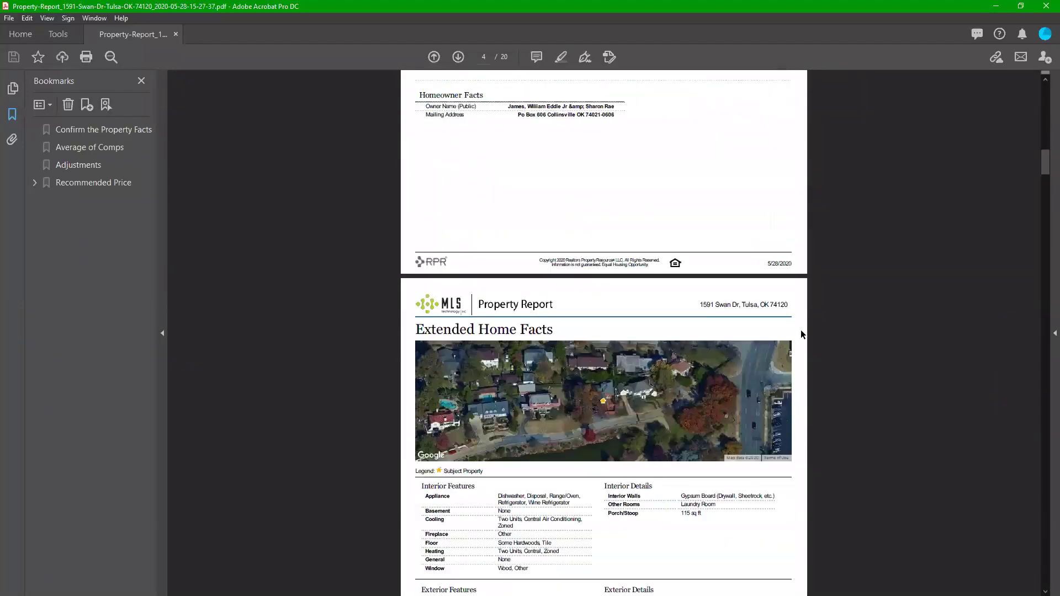
{"action": "left_click_drag", "start_coordinate": [1046, 173], "coordinate": [1046, 225]}
{"action": "left_click_drag", "start_coordinate": [1045, 275], "coordinate": [1033, 369]}
{"action": "scroll", "coordinate": [1034, 341], "scroll_direction": "up", "scroll_amount": 1}
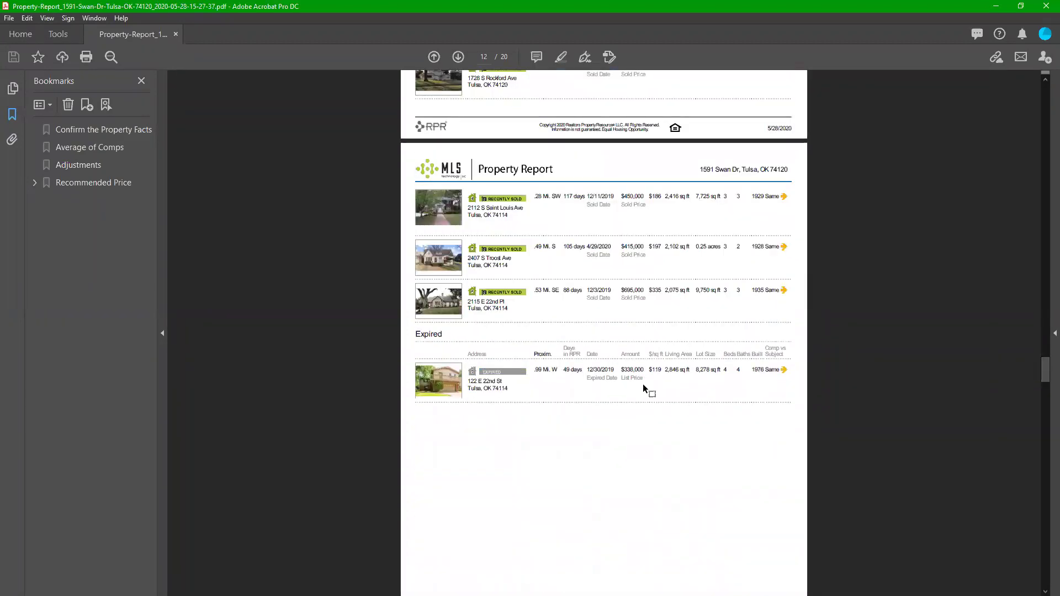
{"action": "left_click_drag", "start_coordinate": [1045, 387], "coordinate": [1045, 476]}
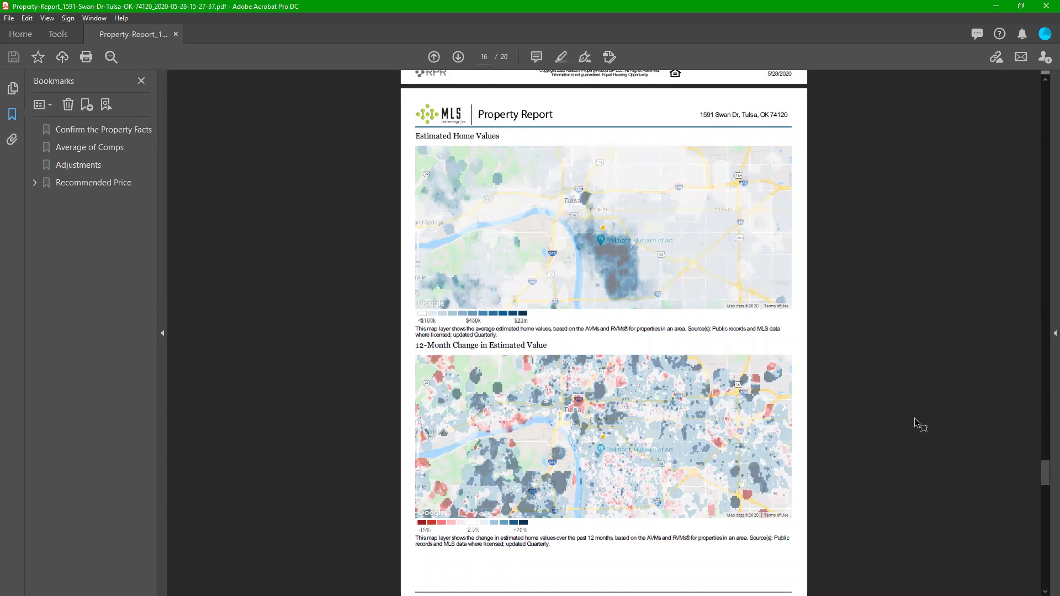
{"action": "left_click_drag", "start_coordinate": [1045, 485], "coordinate": [971, 507]}
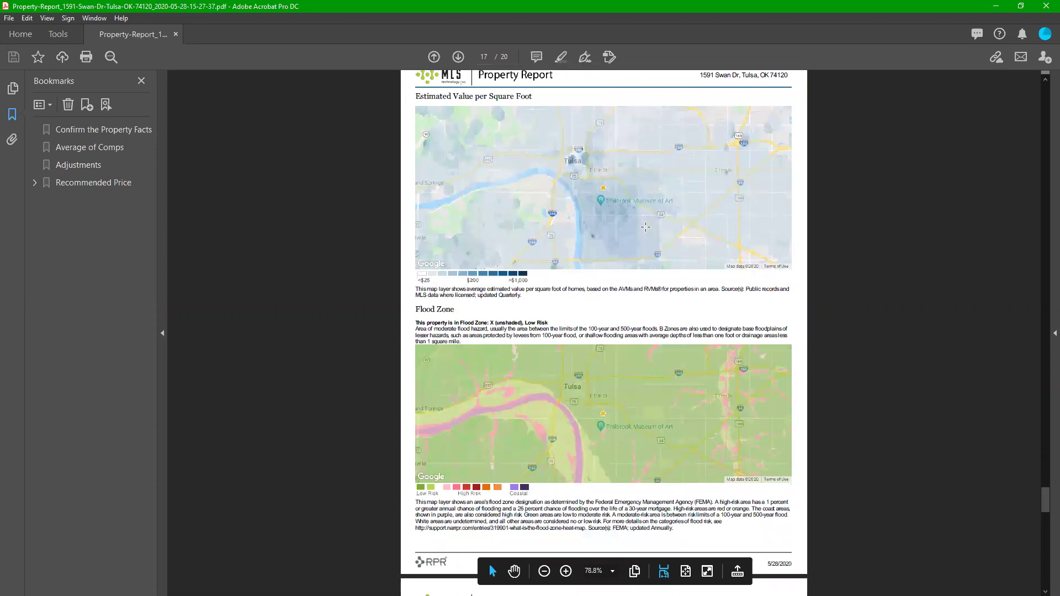
{"action": "double_click", "coordinate": [433, 1]}
Step: Close the report and search RPR for Tulsa, OK 74120 from the home search box
{"action": "left_click", "coordinate": [581, 172]}
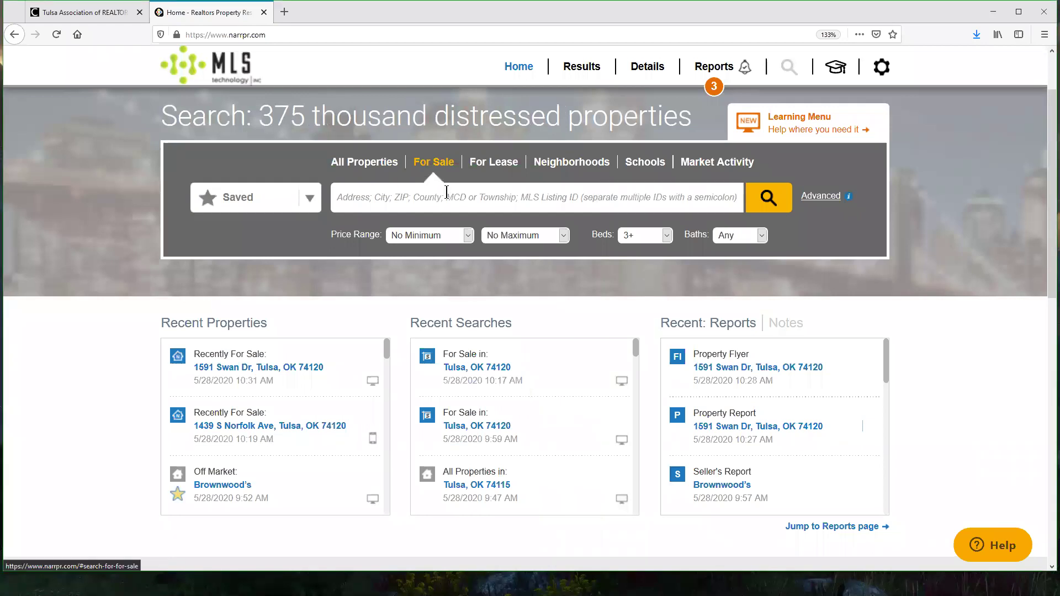
{"action": "left_click", "coordinate": [462, 205]}
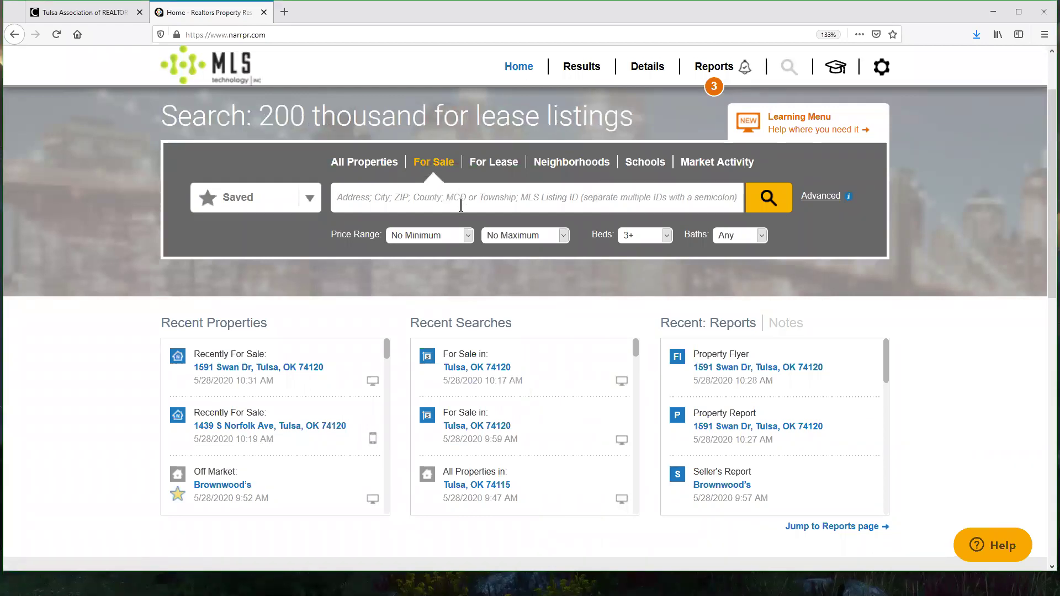
{"action": "type", "text": "Tulsa, OK 74120"}
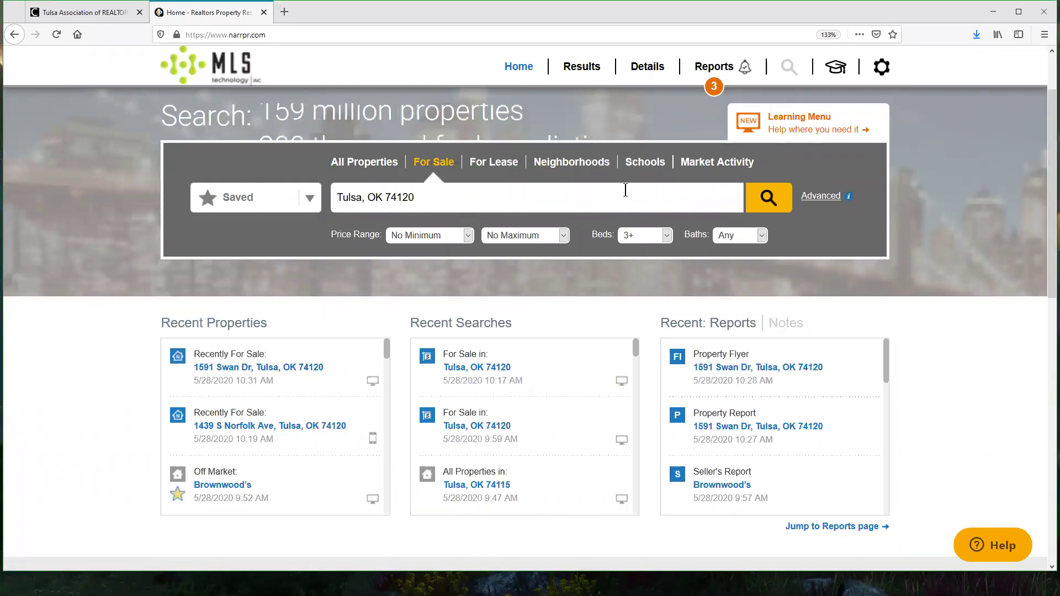
{"action": "left_click", "coordinate": [700, 221]}
{"action": "left_click", "coordinate": [768, 198]}
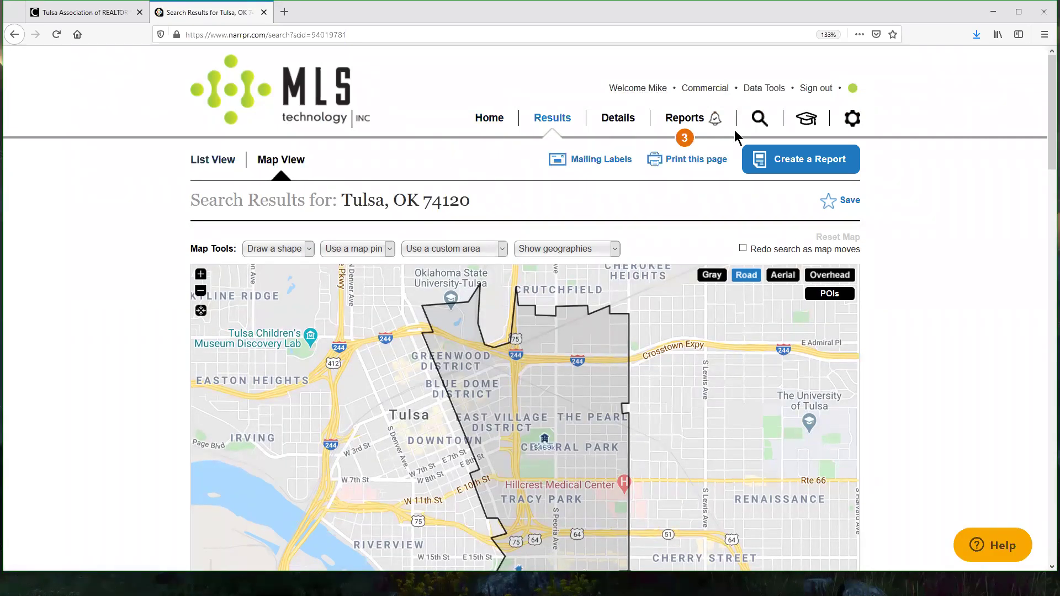
Step: Show the Tulsa 74120 results map in fullscreen browser mode
{"action": "scroll", "coordinate": [955, 327], "scroll_direction": "down", "scroll_amount": 3}
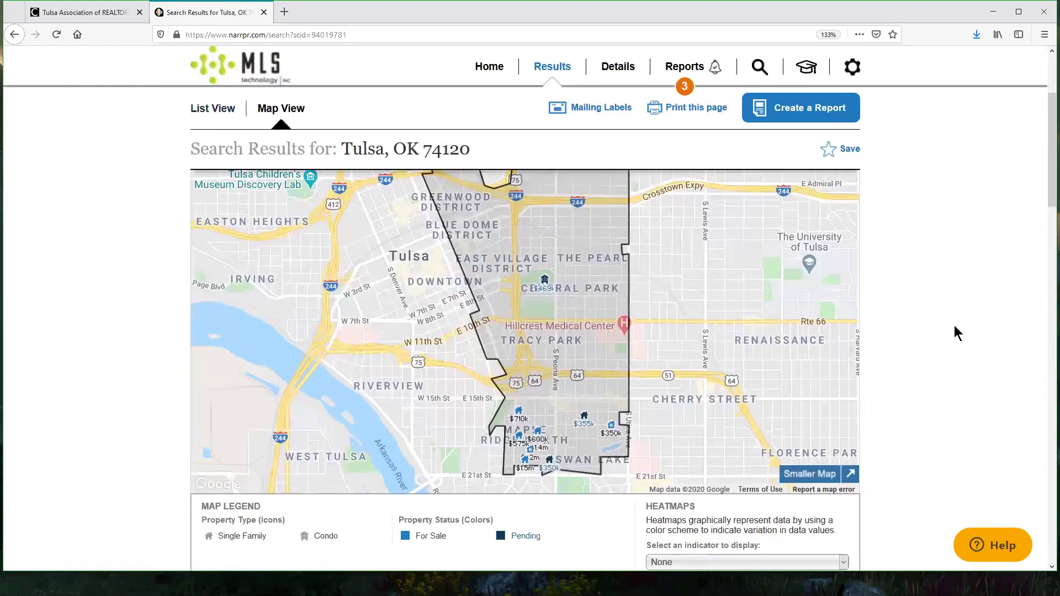
{"action": "scroll", "coordinate": [955, 326], "scroll_direction": "up", "scroll_amount": 2}
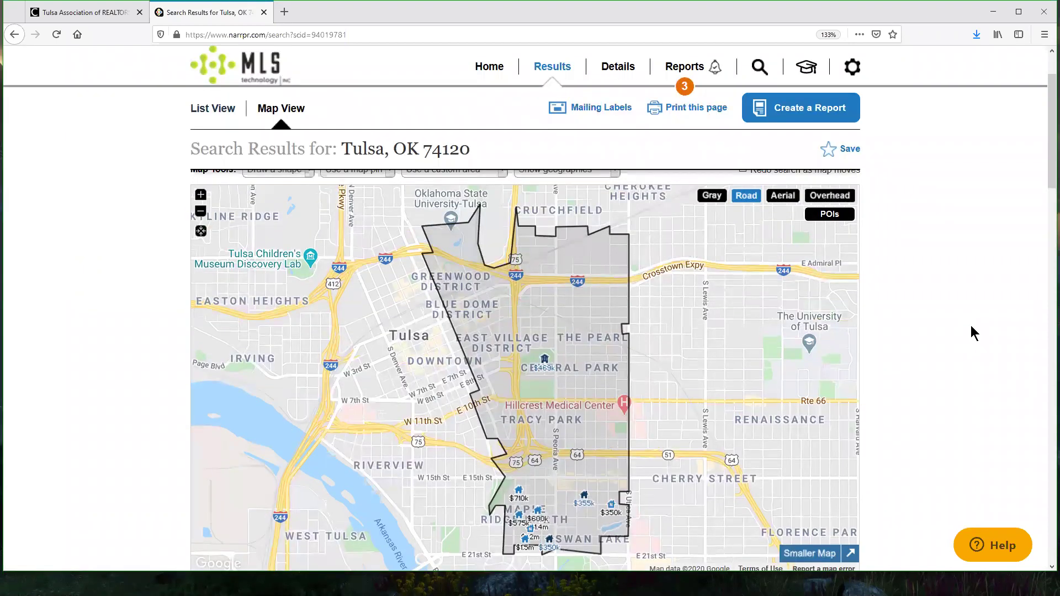
{"action": "key", "text": "F11"}
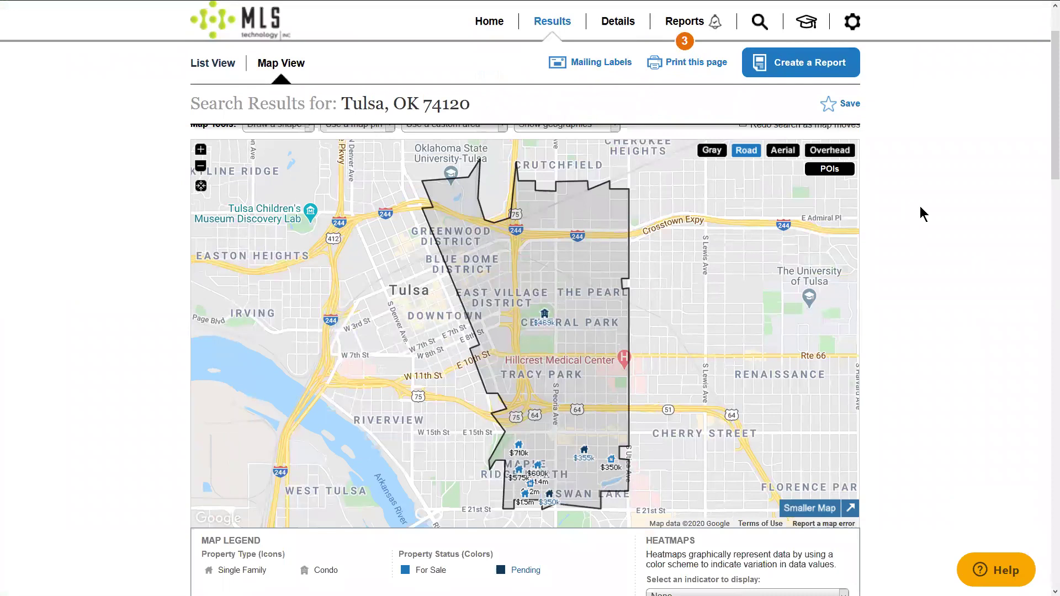
{"action": "scroll", "coordinate": [1047, 162], "scroll_direction": "up", "scroll_amount": 1}
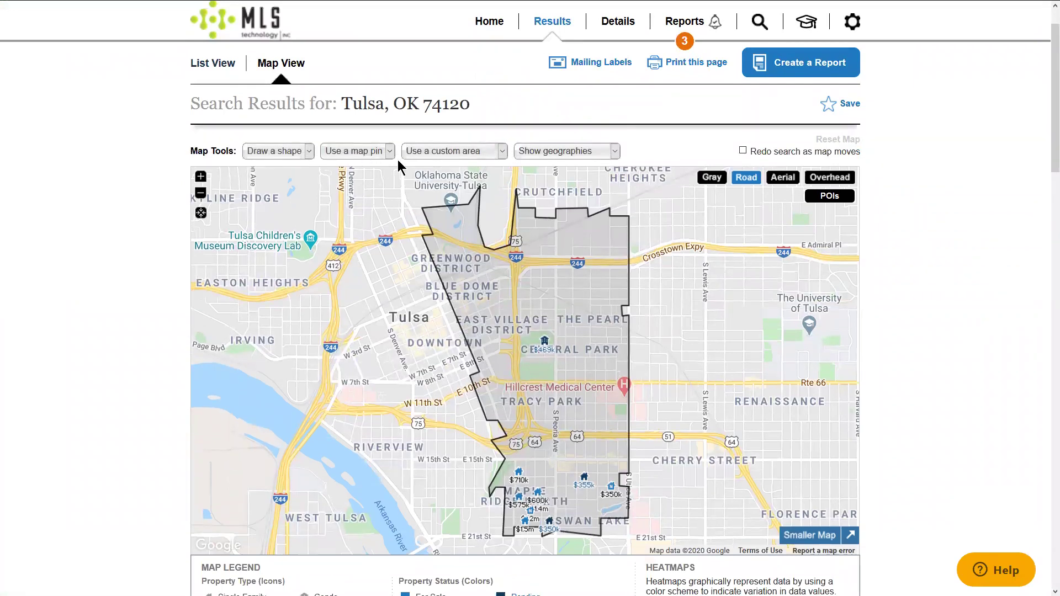
{"action": "left_click", "coordinate": [574, 153]}
{"action": "left_click", "coordinate": [644, 150]}
{"action": "left_click", "coordinate": [461, 157]}
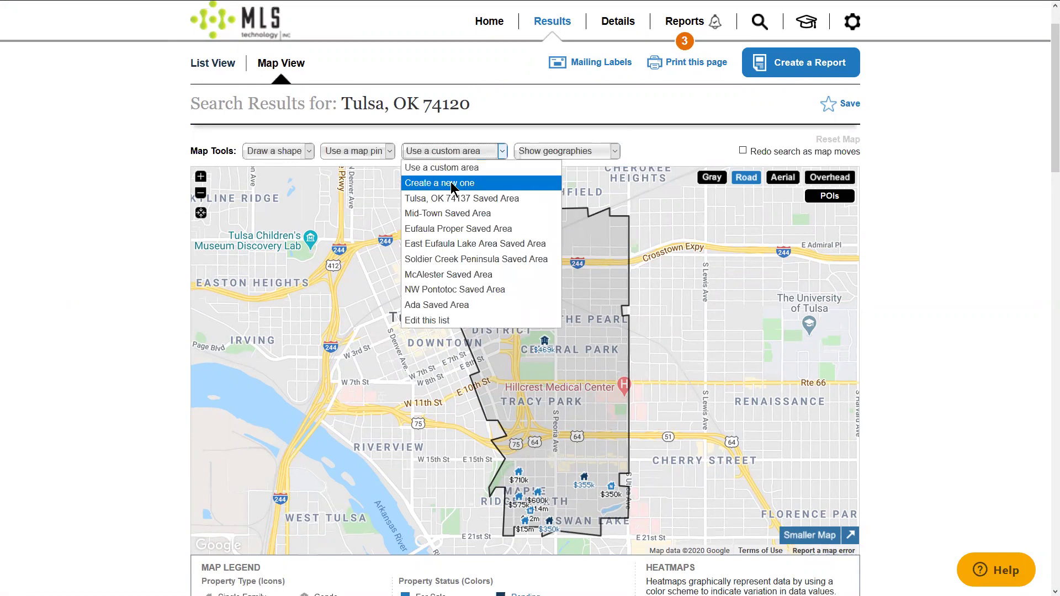
{"action": "left_click", "coordinate": [580, 151]}
{"action": "left_click", "coordinate": [581, 152]}
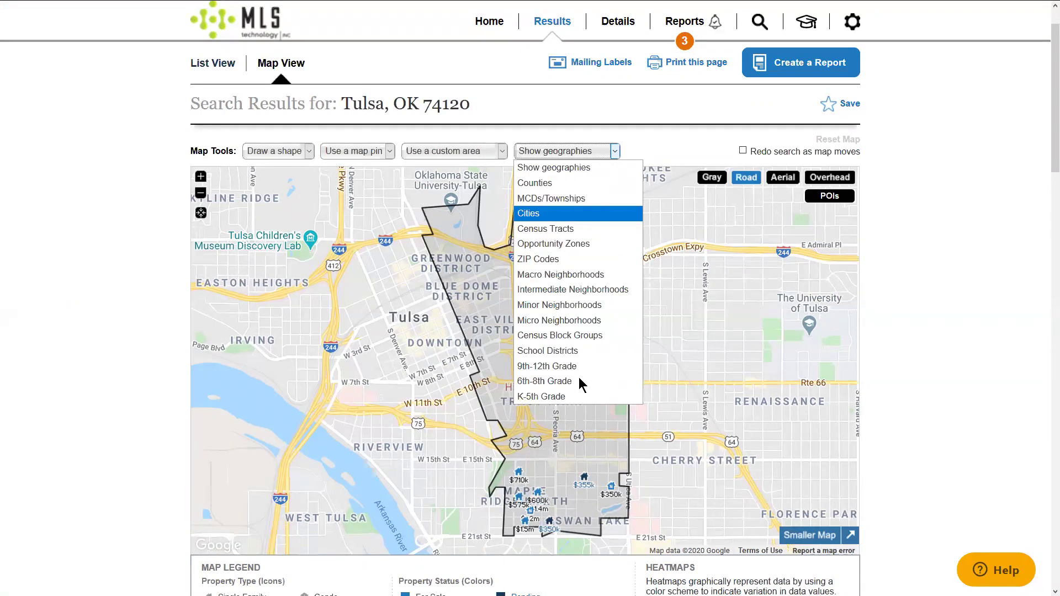
{"action": "left_click", "coordinate": [658, 149]}
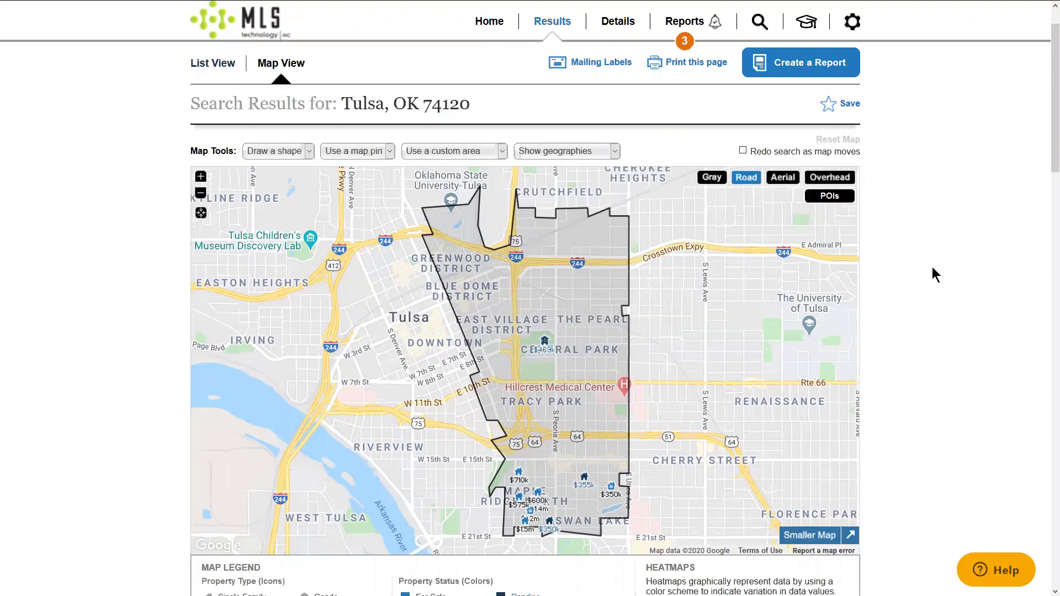
{"action": "scroll", "coordinate": [932, 267], "scroll_direction": "down", "scroll_amount": 2}
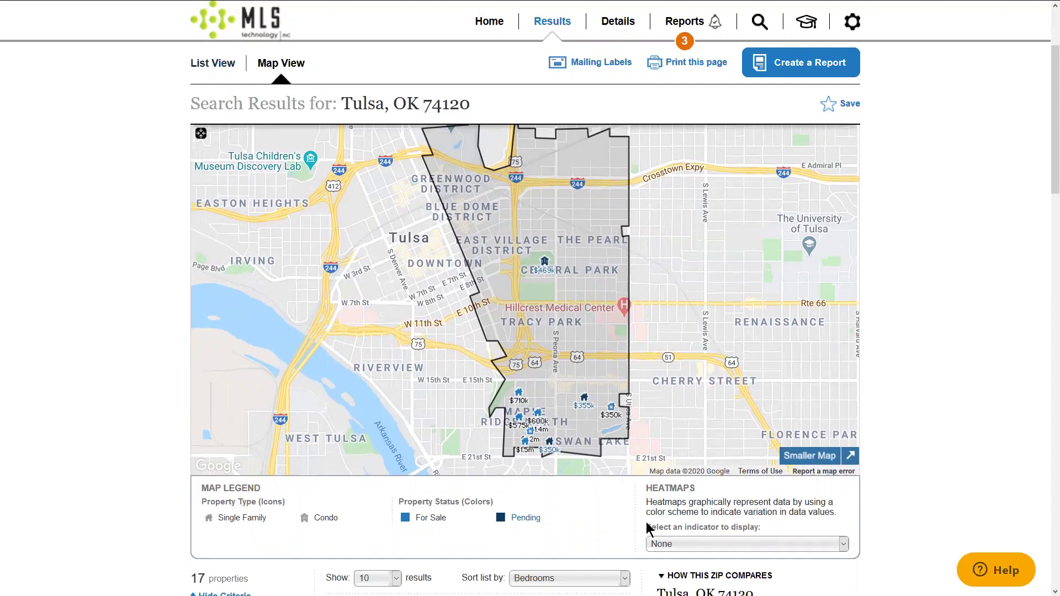
Step: Try the Estimated Home Values heatmap, then switch the map overlay to Flood Zones
{"action": "double_click", "coordinate": [684, 488]}
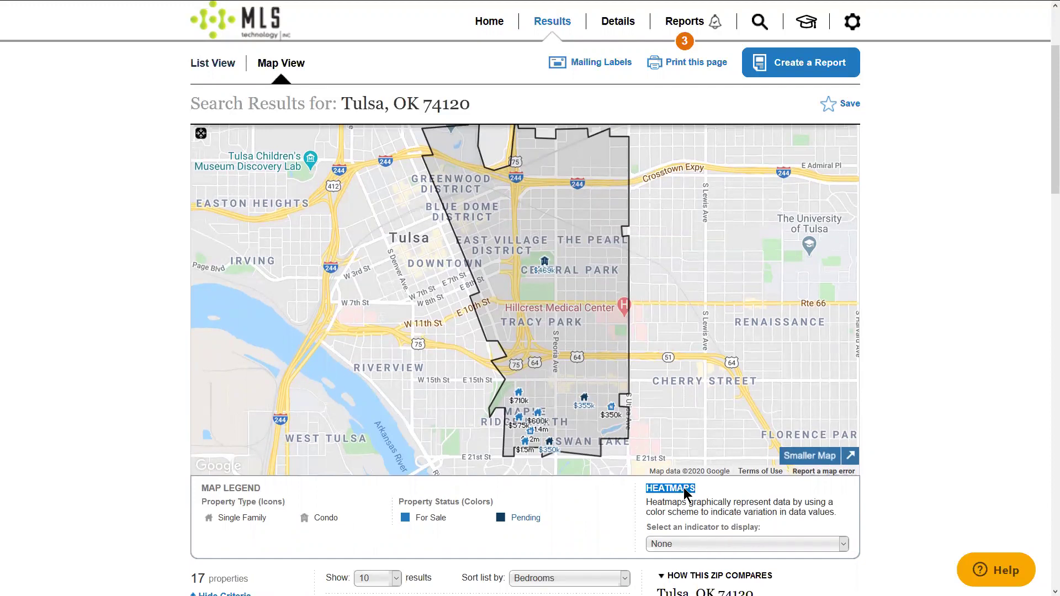
{"action": "left_click", "coordinate": [667, 549]}
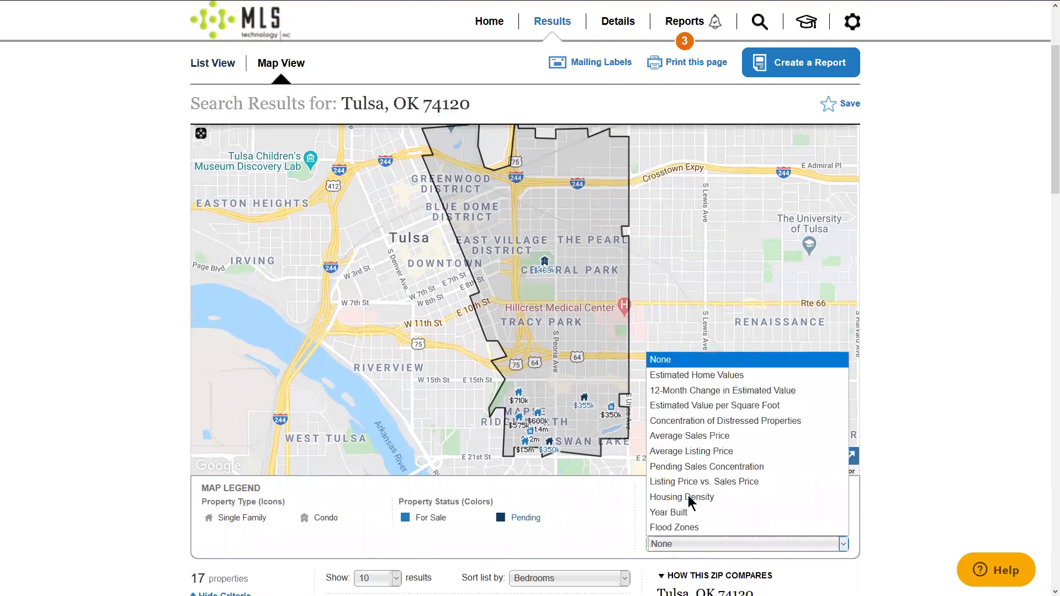
{"action": "left_click", "coordinate": [730, 374]}
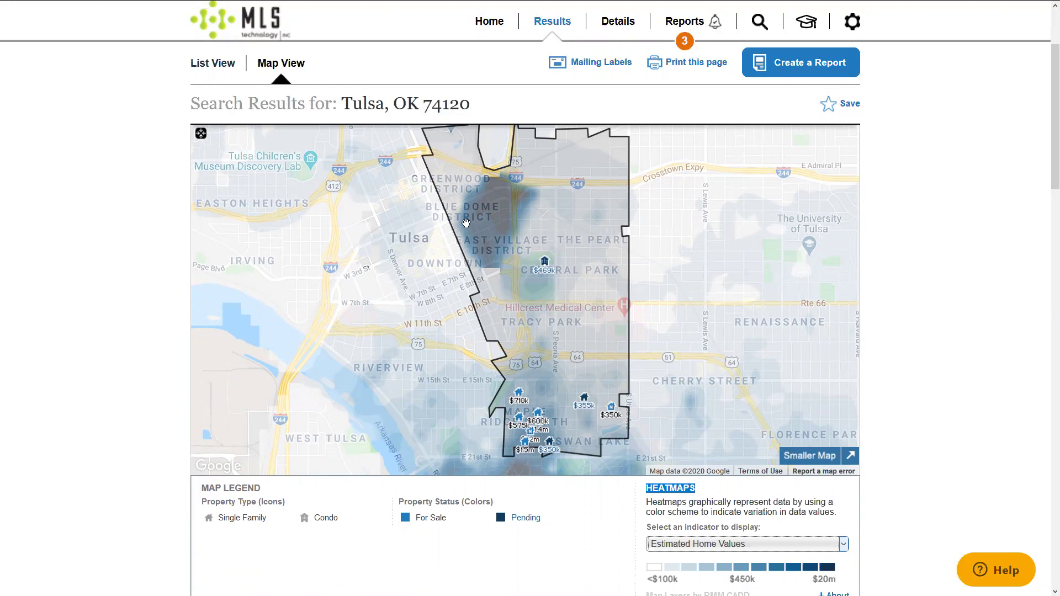
{"action": "left_click", "coordinate": [822, 544]}
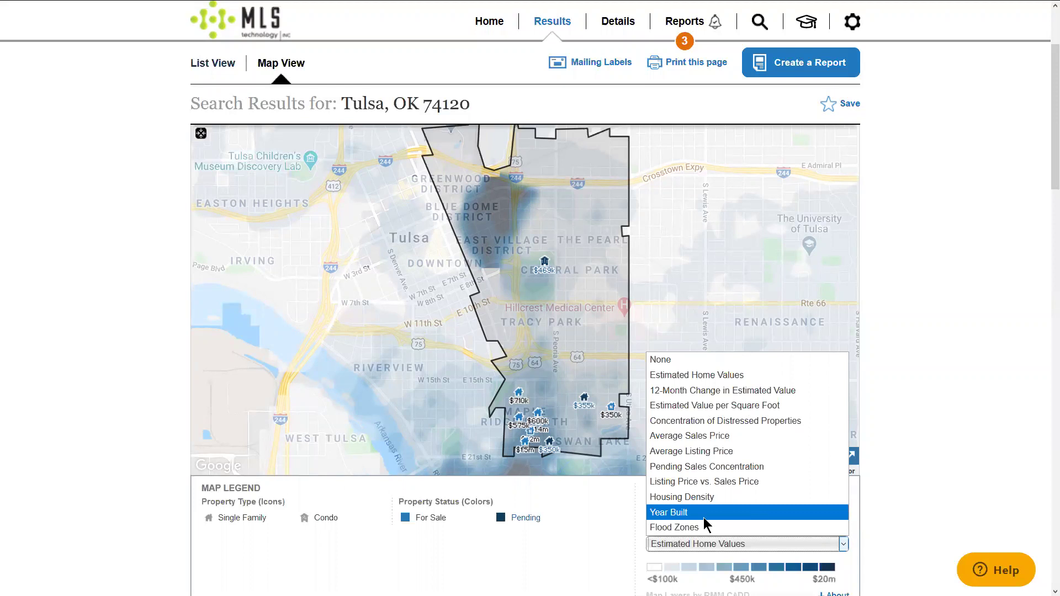
{"action": "left_click", "coordinate": [669, 527]}
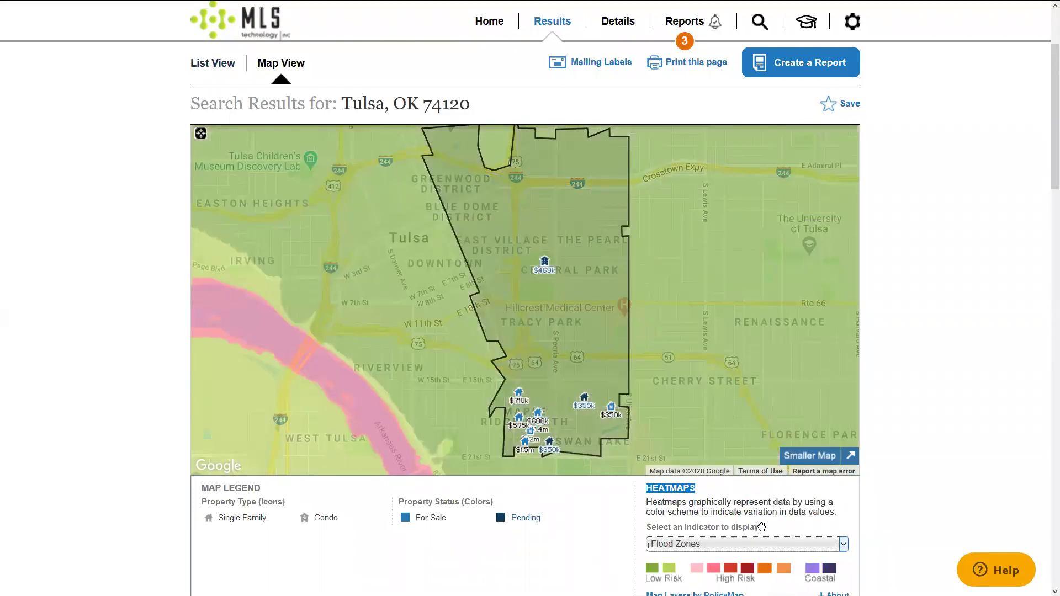
Step: Zoom and pan the flood map to the Arkansas River at Riverside Dr, then exit fullscreen
{"action": "left_click_drag", "start_coordinate": [455, 360], "coordinate": [544, 279]}
{"action": "scroll", "coordinate": [544, 279], "scroll_direction": "up", "scroll_amount": 3}
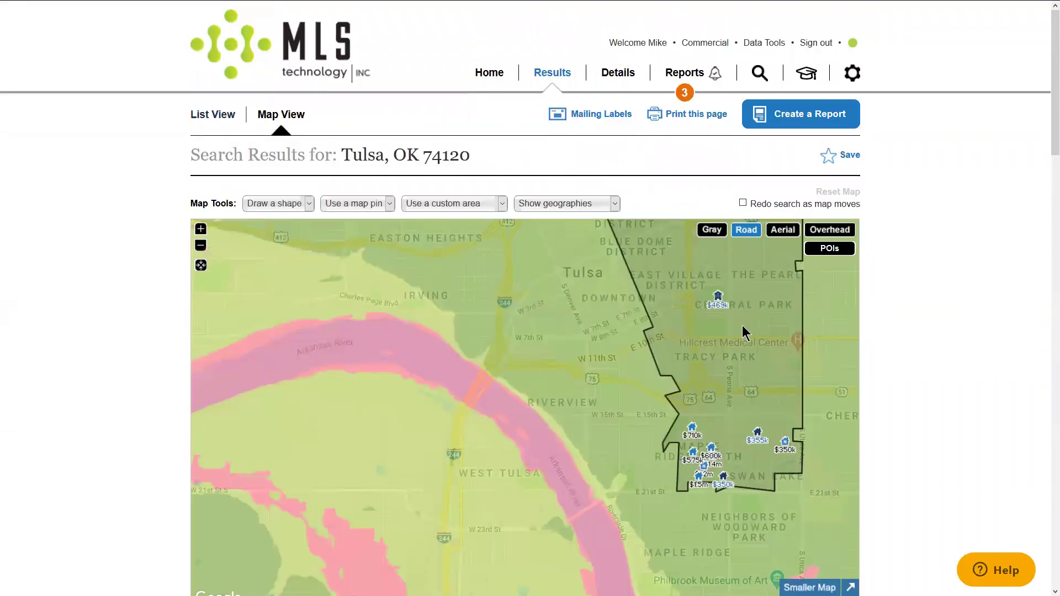
{"action": "scroll", "coordinate": [765, 330], "scroll_direction": "down", "scroll_amount": 3}
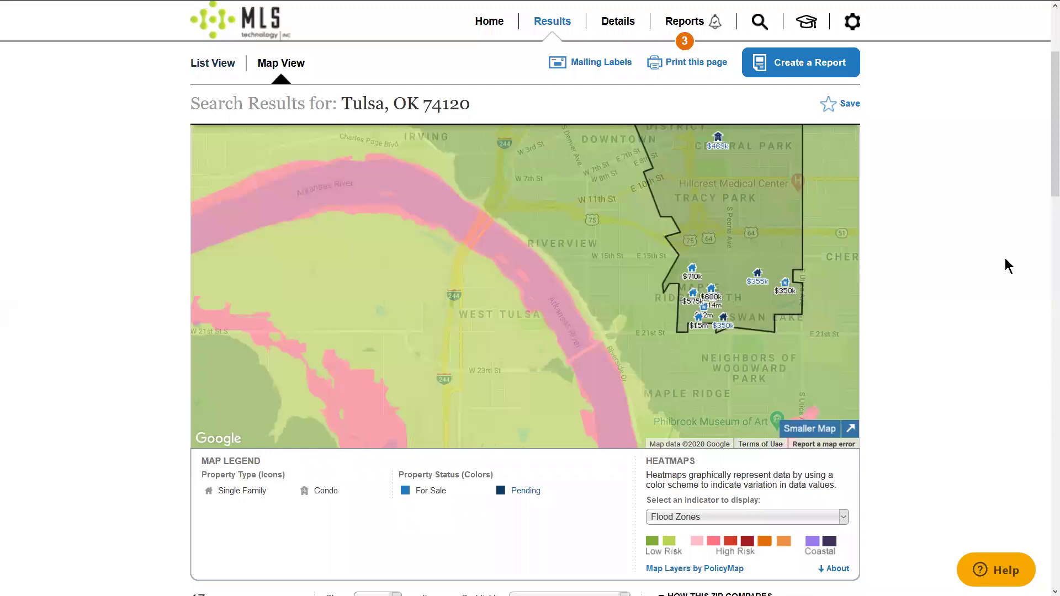
{"action": "scroll", "coordinate": [1005, 258], "scroll_direction": "up", "scroll_amount": 2}
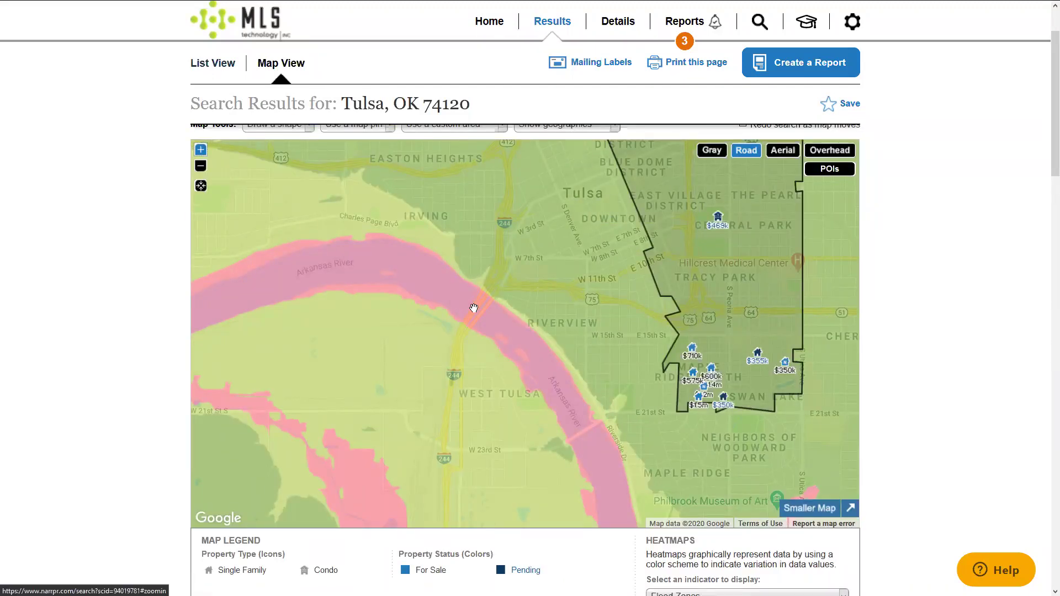
{"action": "scroll", "coordinate": [474, 308], "scroll_direction": "up", "scroll_amount": 4}
{"action": "left_click_drag", "start_coordinate": [504, 350], "coordinate": [501, 347]}
{"action": "left_click_drag", "start_coordinate": [482, 301], "coordinate": [549, 387]}
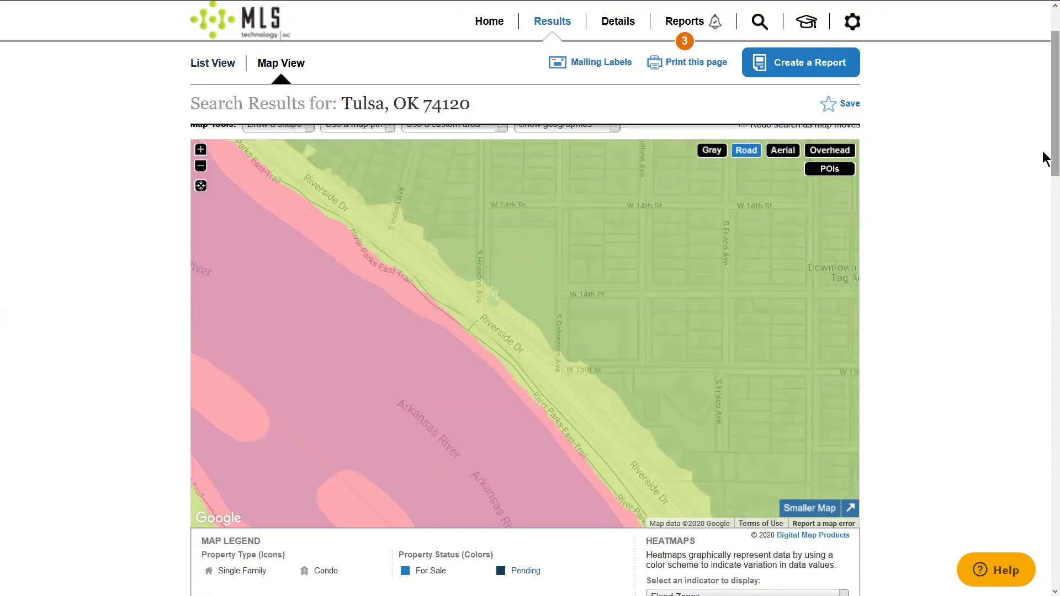
{"action": "scroll", "coordinate": [1045, 168], "scroll_direction": "down", "scroll_amount": 1}
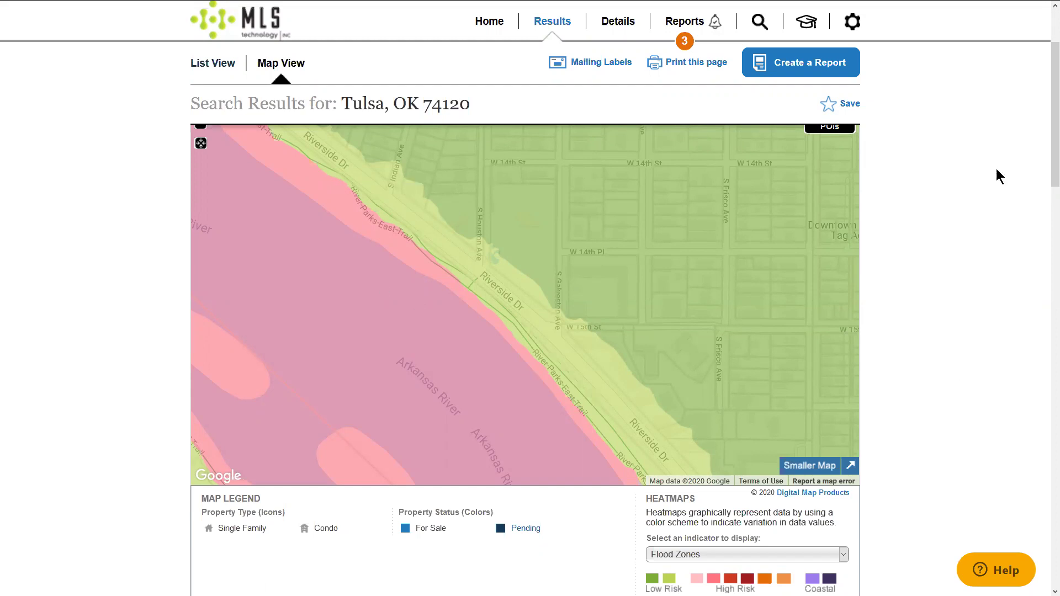
{"action": "scroll", "coordinate": [1045, 106], "scroll_direction": "up", "scroll_amount": 2}
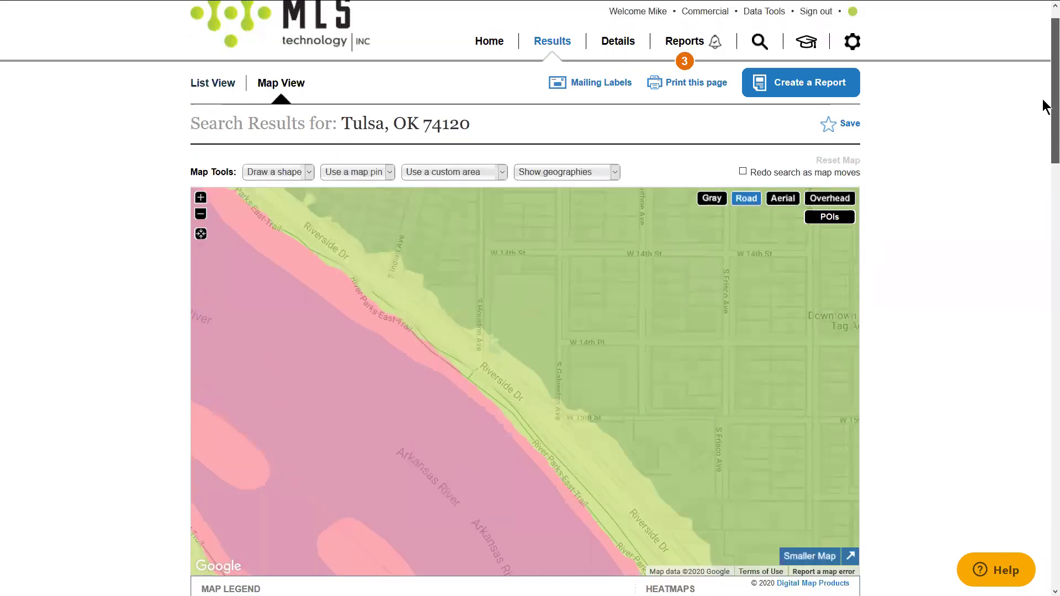
{"action": "scroll", "coordinate": [1046, 106], "scroll_direction": "up", "scroll_amount": 1}
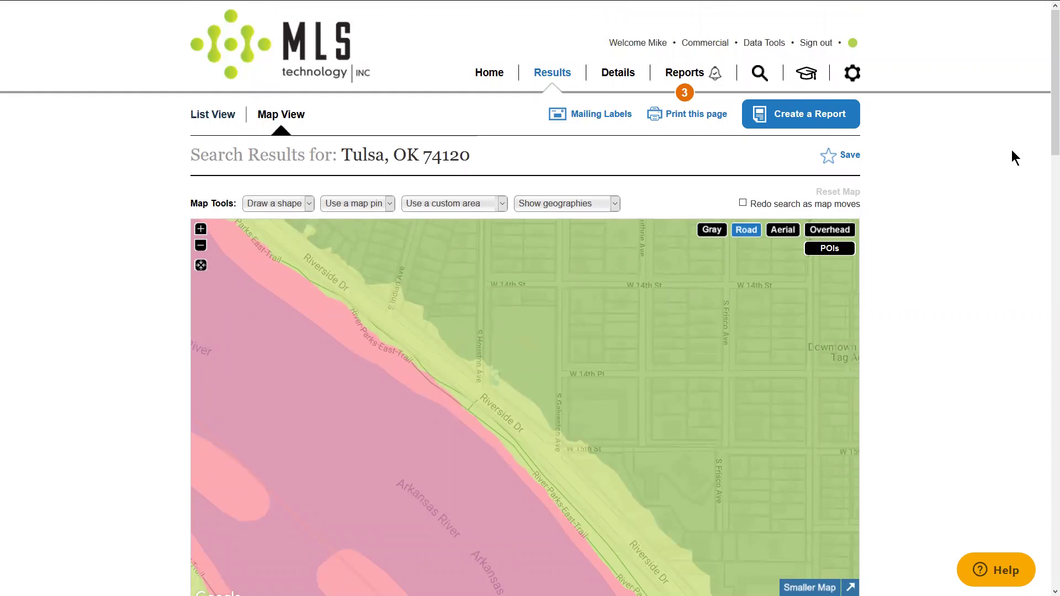
{"action": "key", "text": "F11"}
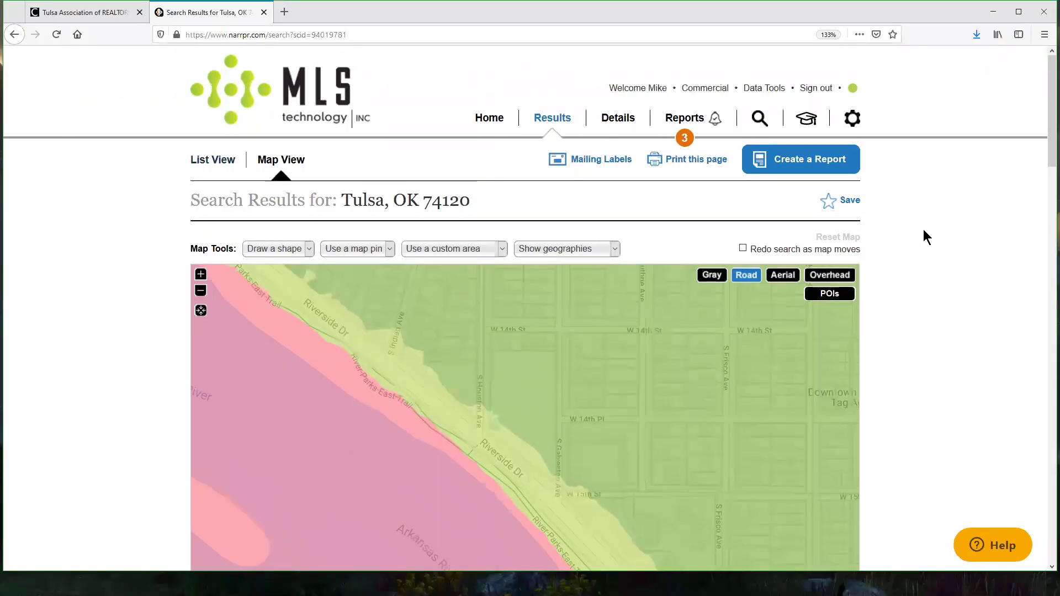
{"action": "left_click", "coordinate": [685, 140]}
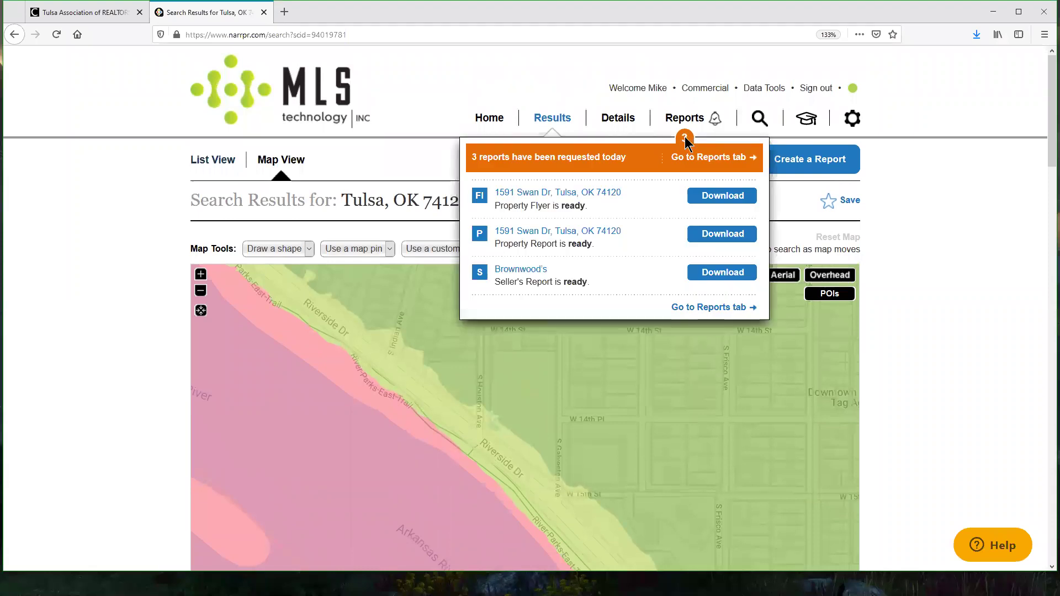
{"action": "left_click", "coordinate": [729, 200]}
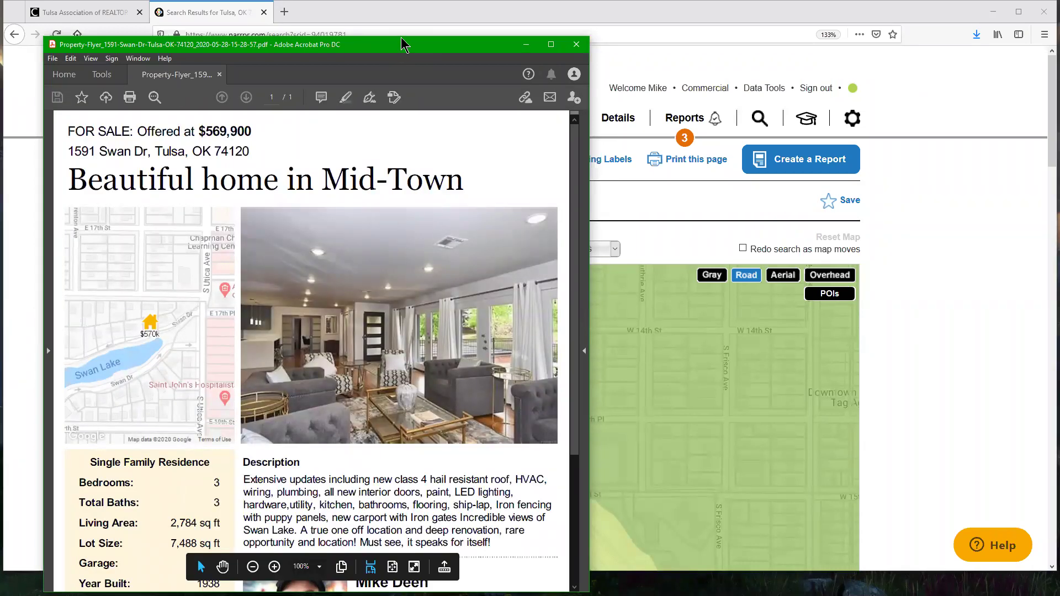
Step: Maximize and fit the 'Beautiful home in Mid-Town' $569,900 flyer, read its description, then close it
{"action": "key", "text": "super+Up"}
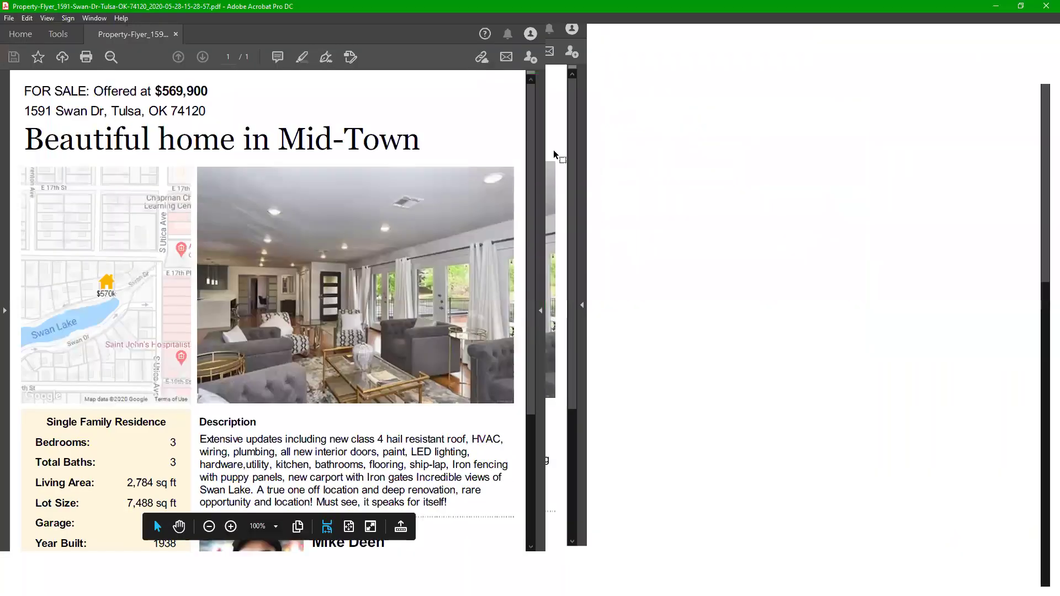
{"action": "key", "text": "ctrl+0"}
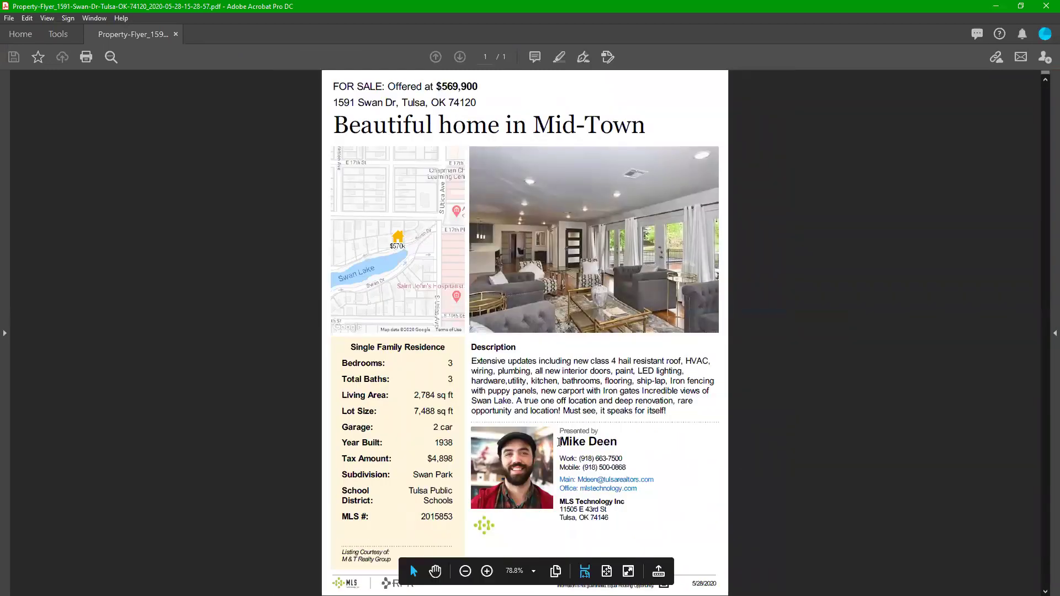
{"action": "left_click_drag", "start_coordinate": [560, 443], "coordinate": [617, 441]}
{"action": "left_click", "coordinate": [669, 503]}
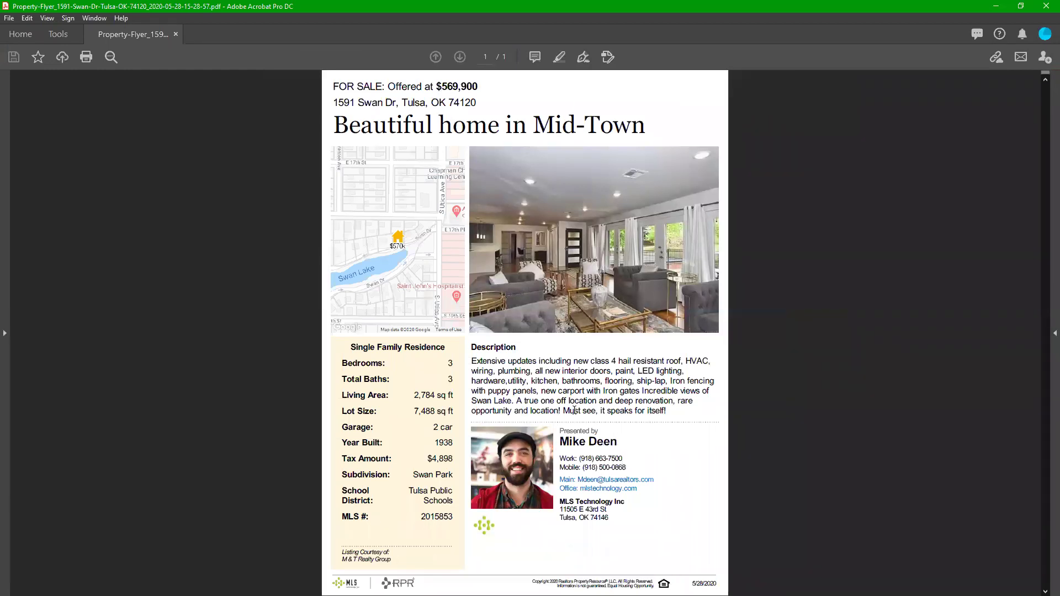
{"action": "left_click_drag", "start_coordinate": [473, 361], "coordinate": [693, 415]}
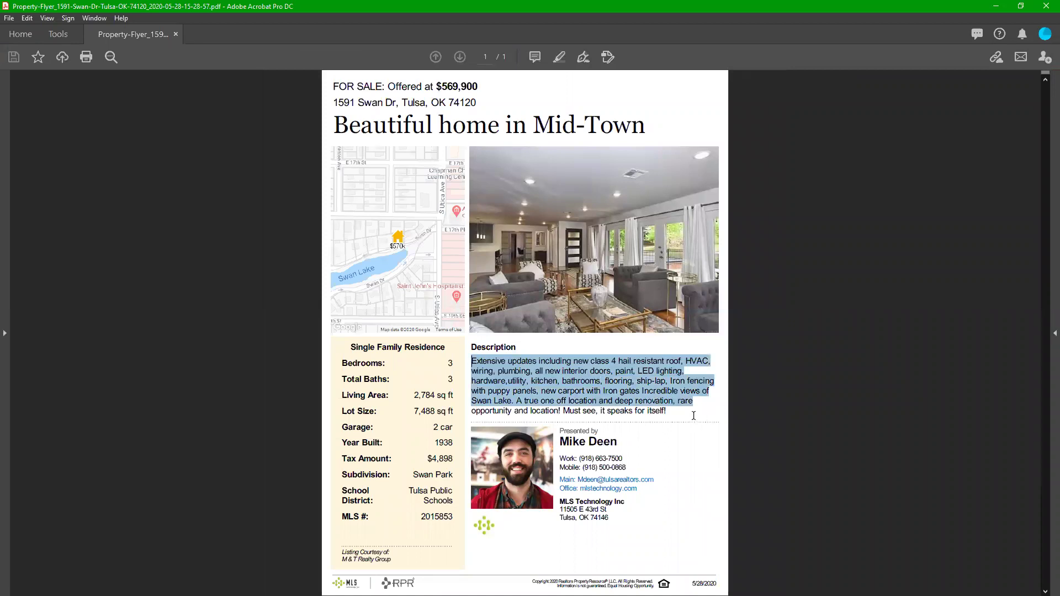
{"action": "left_click", "coordinate": [678, 418]}
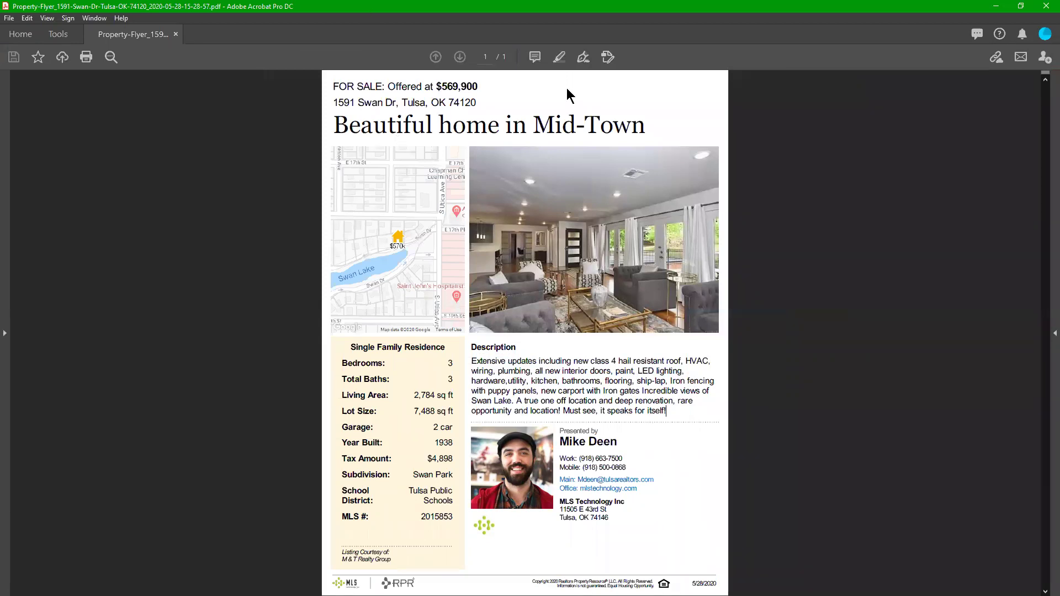
{"action": "key", "text": "super+Down"}
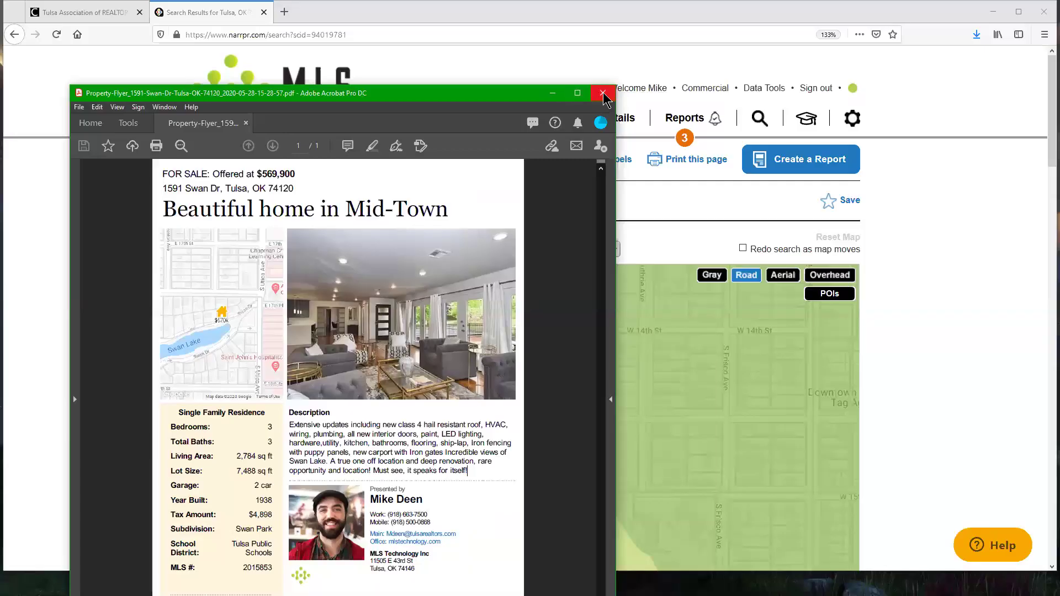
{"action": "left_click", "coordinate": [944, 207]}
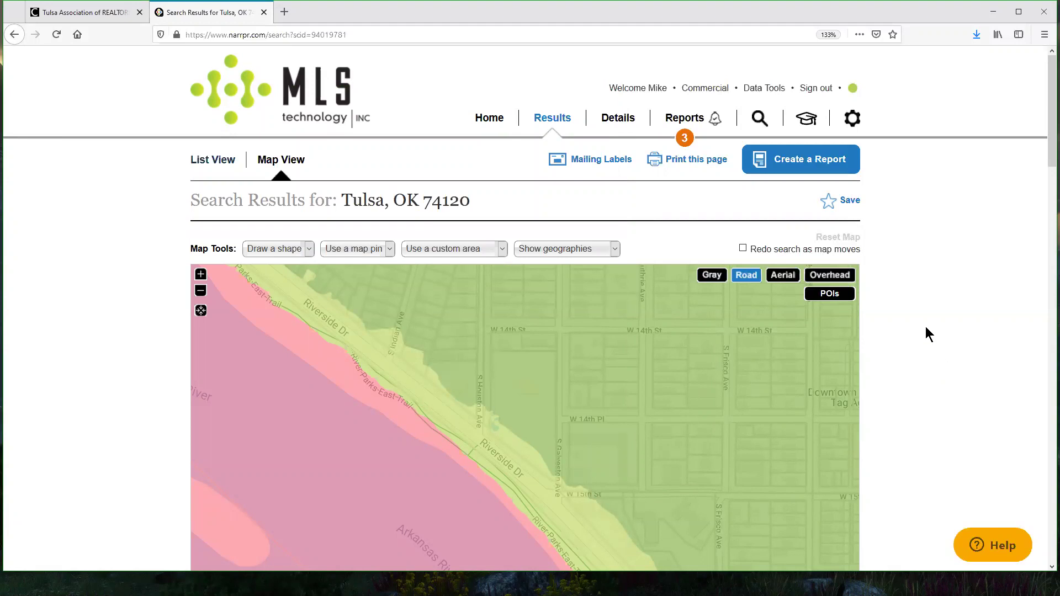
Step: Return to the RPR home page via the Home link in the top navigation bar
{"action": "left_click", "coordinate": [488, 118]}
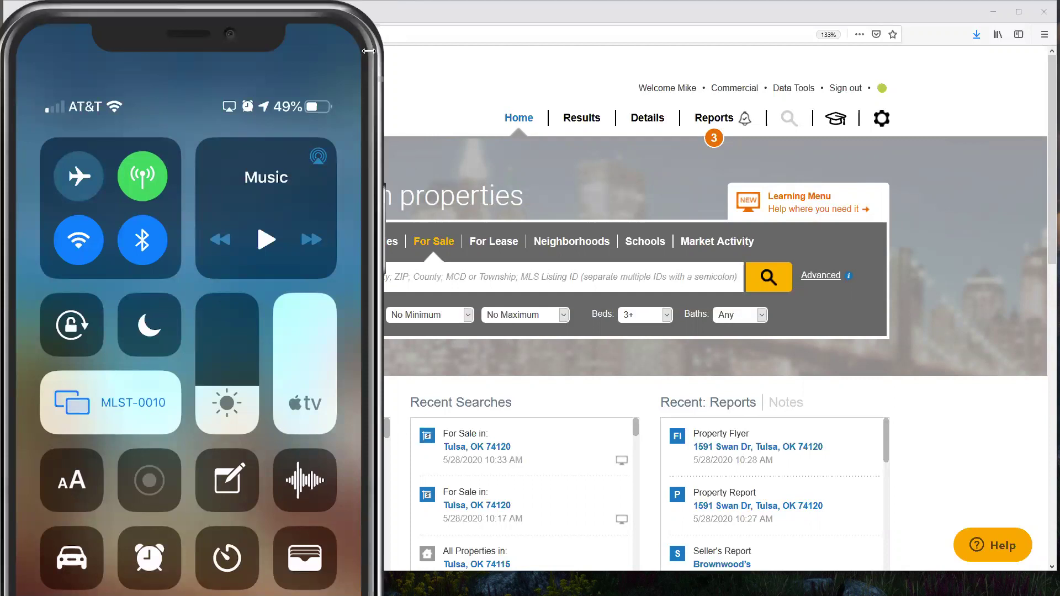
Step: Shrink the phone mirroring window and move and resize Firefox to fill the right side
{"action": "left_click_drag", "start_coordinate": [369, 51], "coordinate": [283, 51]}
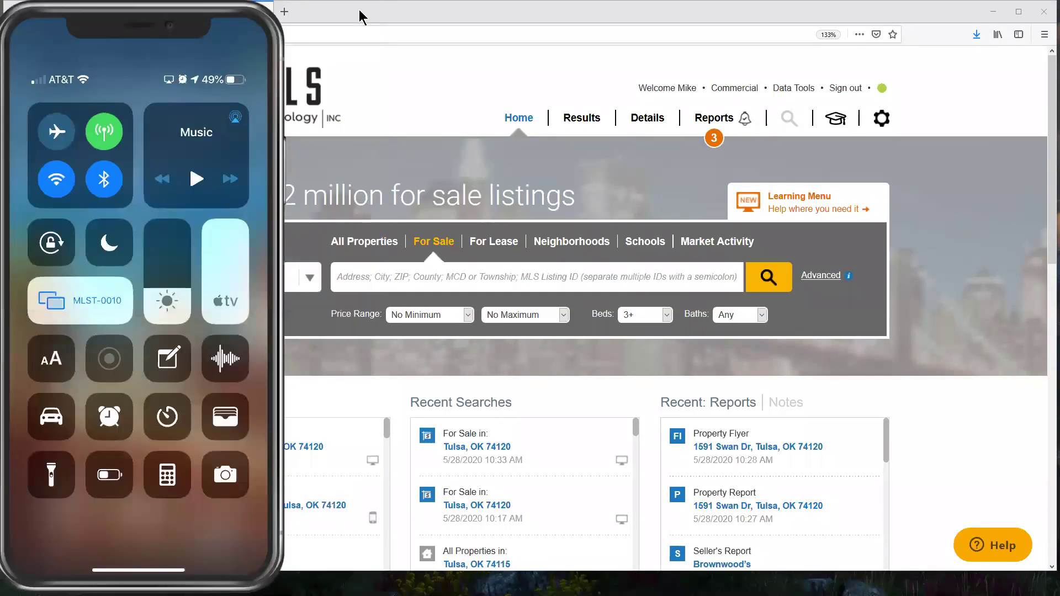
{"action": "left_click_drag", "start_coordinate": [8, 5], "coordinate": [113, 71]}
{"action": "left_click", "coordinate": [105, 65]}
{"action": "left_click", "coordinate": [442, 78]}
{"action": "left_click_drag", "start_coordinate": [105, 64], "coordinate": [461, 148]}
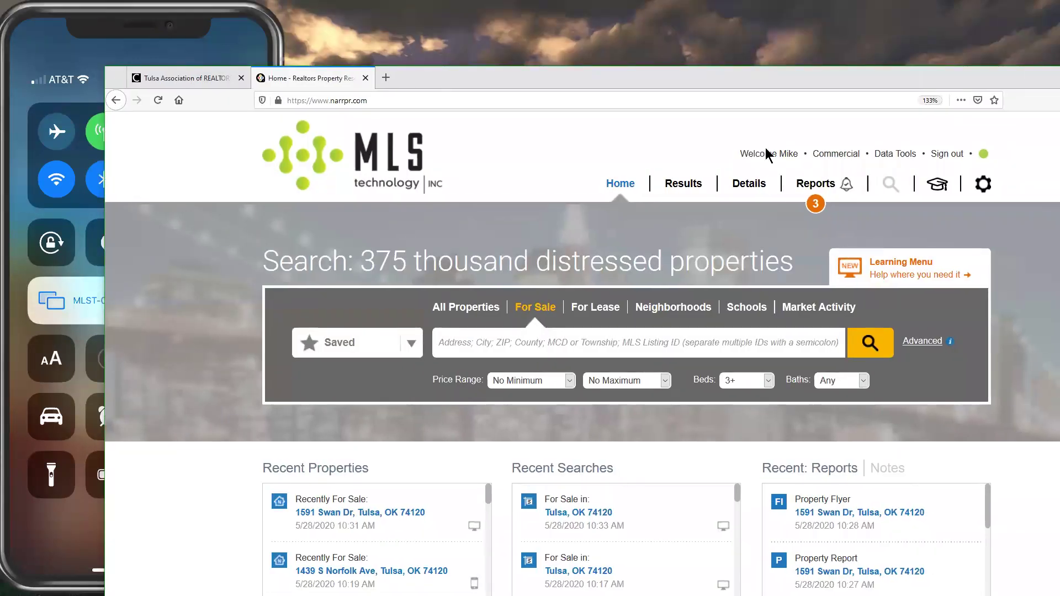
{"action": "left_click_drag", "start_coordinate": [810, 159], "coordinate": [643, 18]}
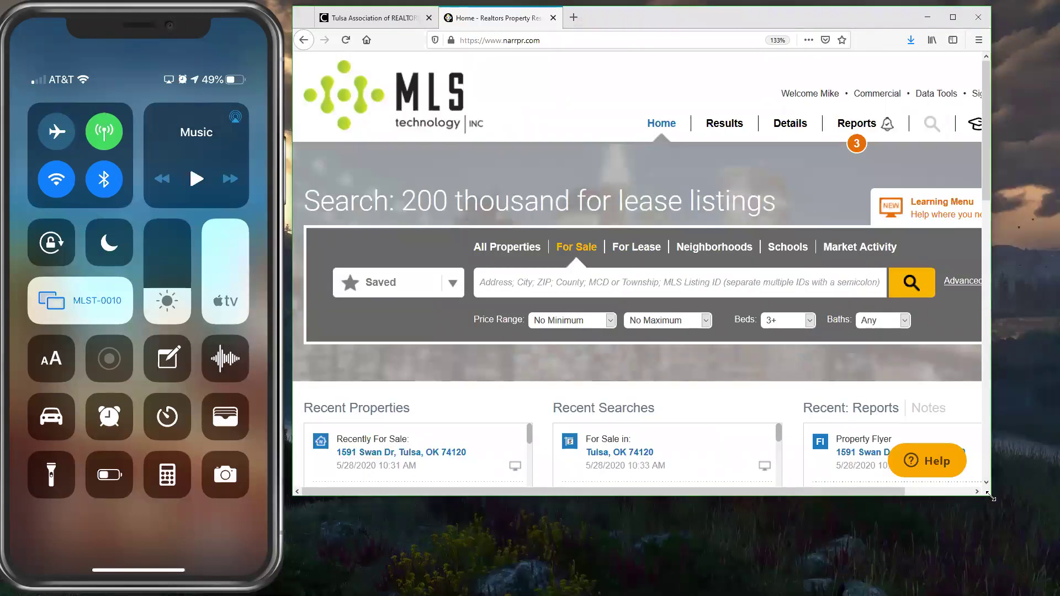
{"action": "left_click_drag", "start_coordinate": [989, 494], "coordinate": [1054, 589]}
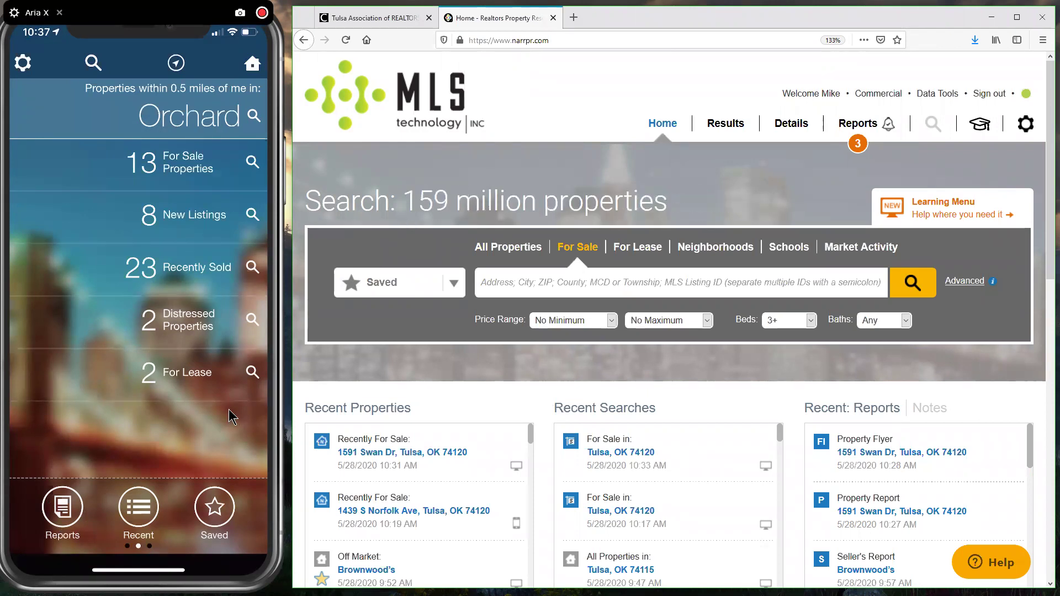
{"action": "left_click", "coordinate": [139, 506]}
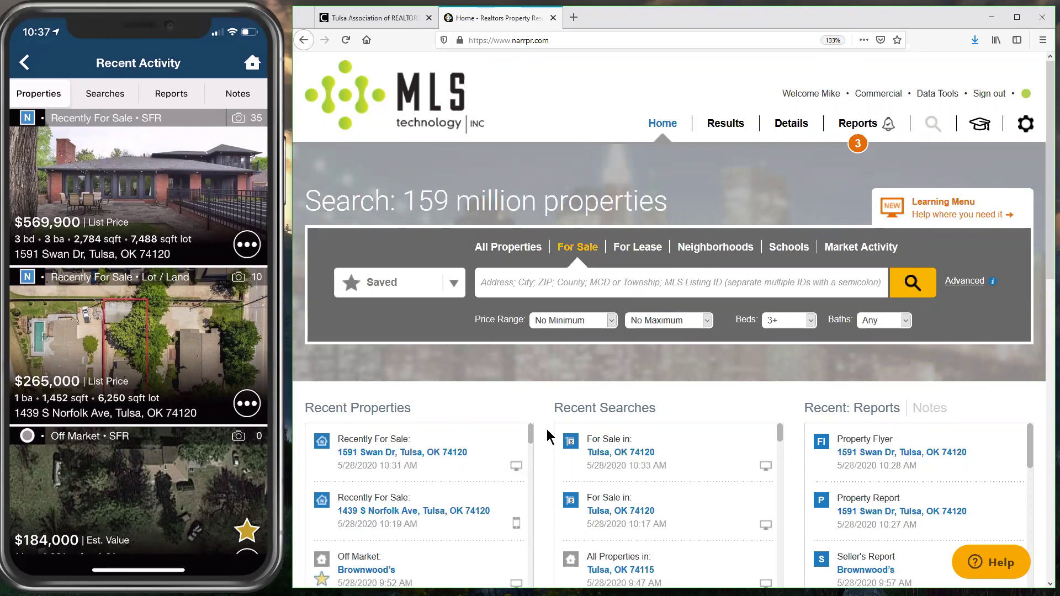
{"action": "scroll", "coordinate": [446, 479], "scroll_direction": "down", "scroll_amount": 1}
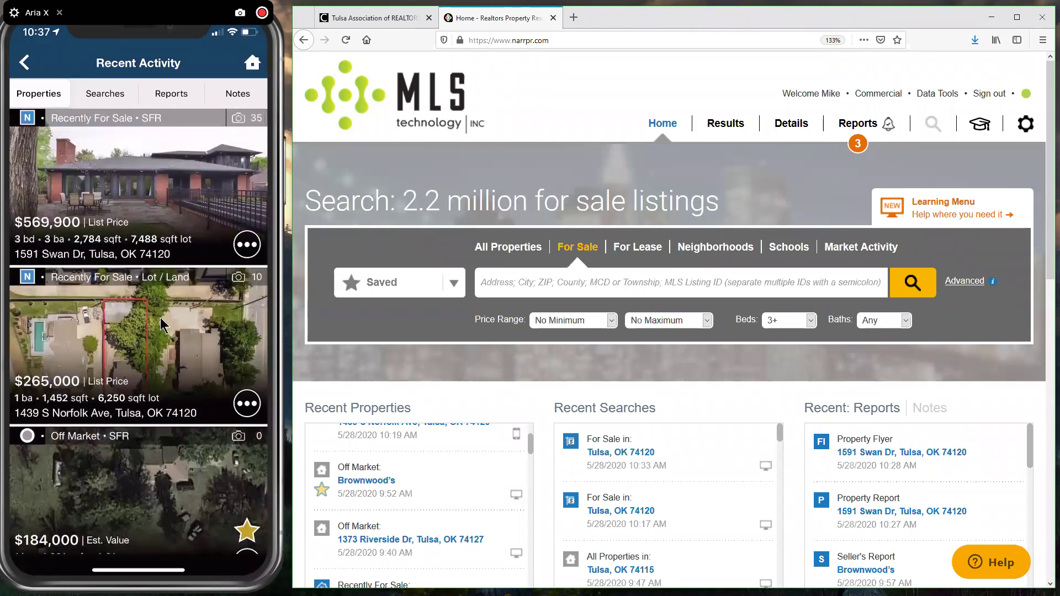
{"action": "scroll", "coordinate": [383, 463], "scroll_direction": "up", "scroll_amount": 2}
{"action": "left_click", "coordinate": [393, 452]}
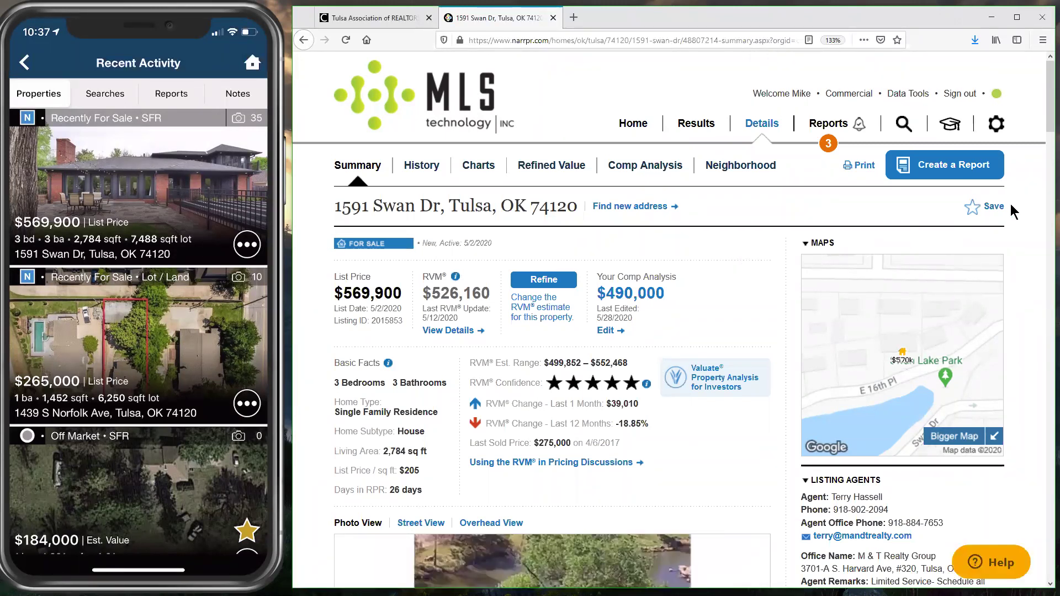
{"action": "left_click", "coordinate": [75, 227]}
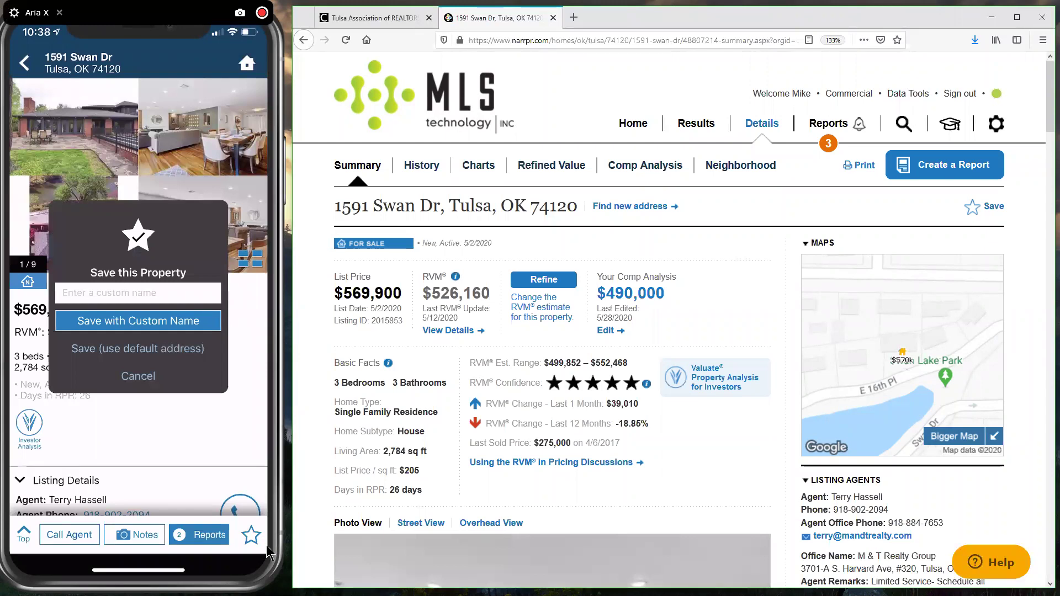
{"action": "type", "text": "Ger"}
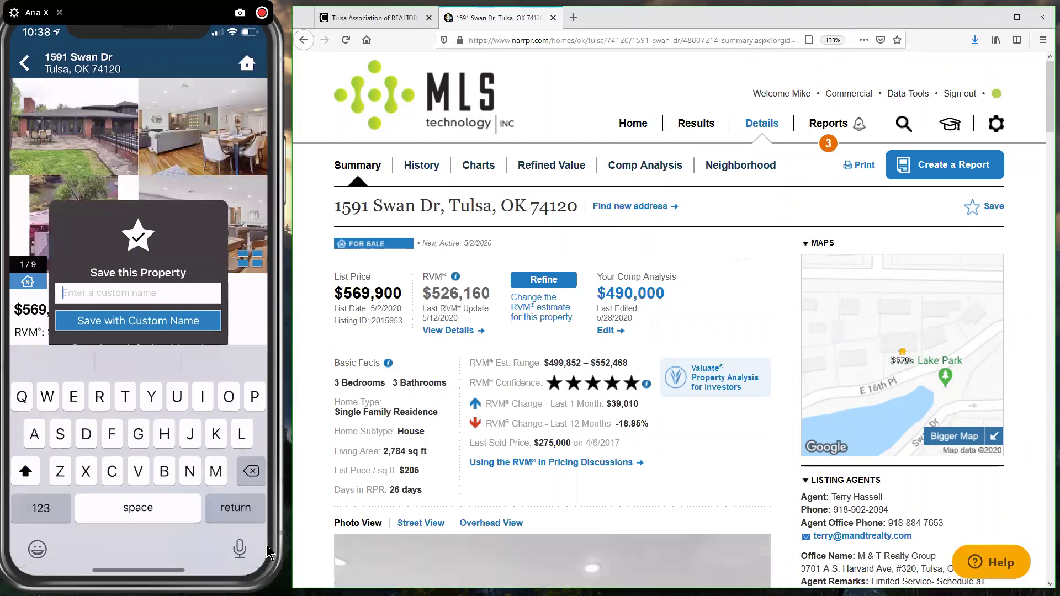
{"action": "type", "text": "ard’s"}
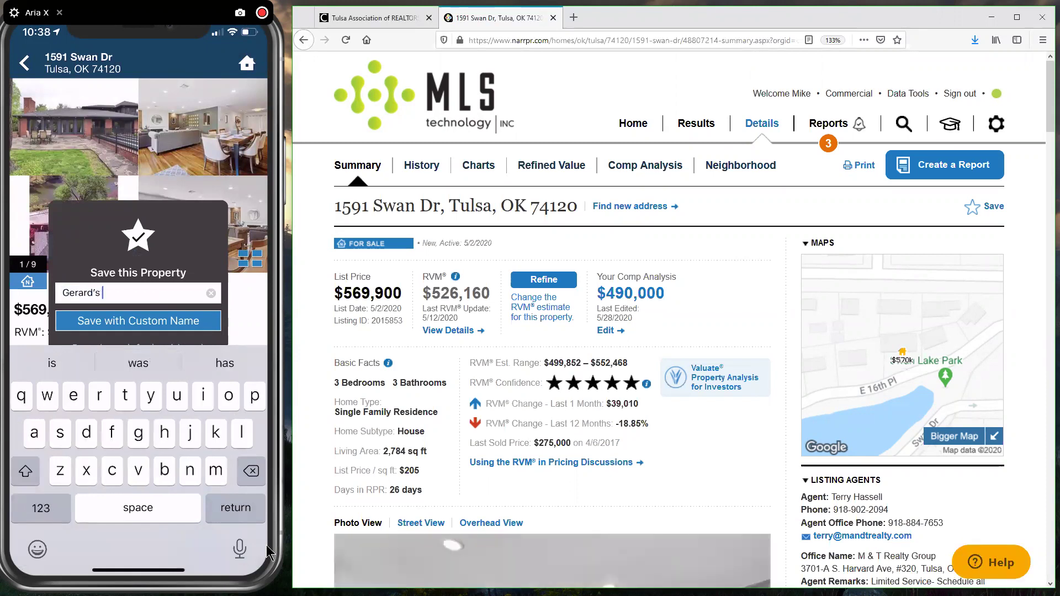
{"action": "type", "text": " Drea"}
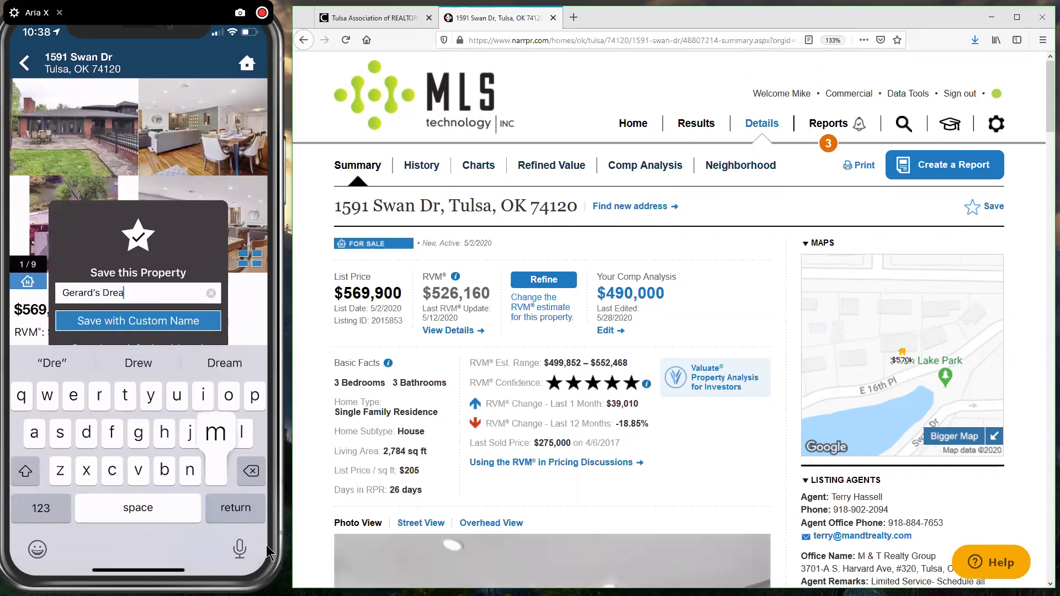
{"action": "type", "text": "m House"}
{"action": "key", "text": "Return"}
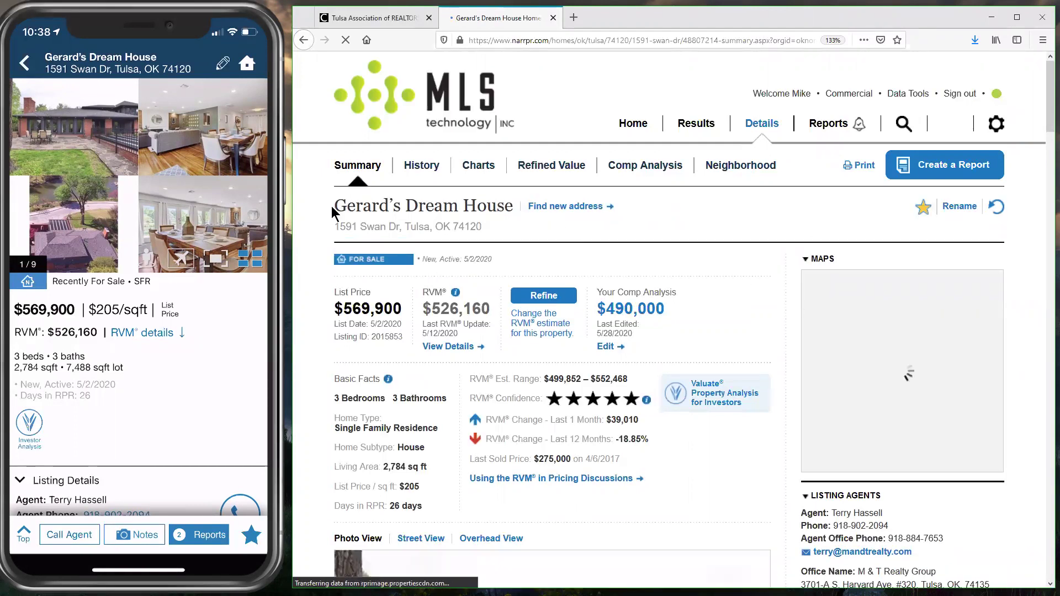
Step: On the website, go Home and open Gerard's Dream House from the Saved properties list
{"action": "left_click_drag", "start_coordinate": [511, 207], "coordinate": [527, 235]}
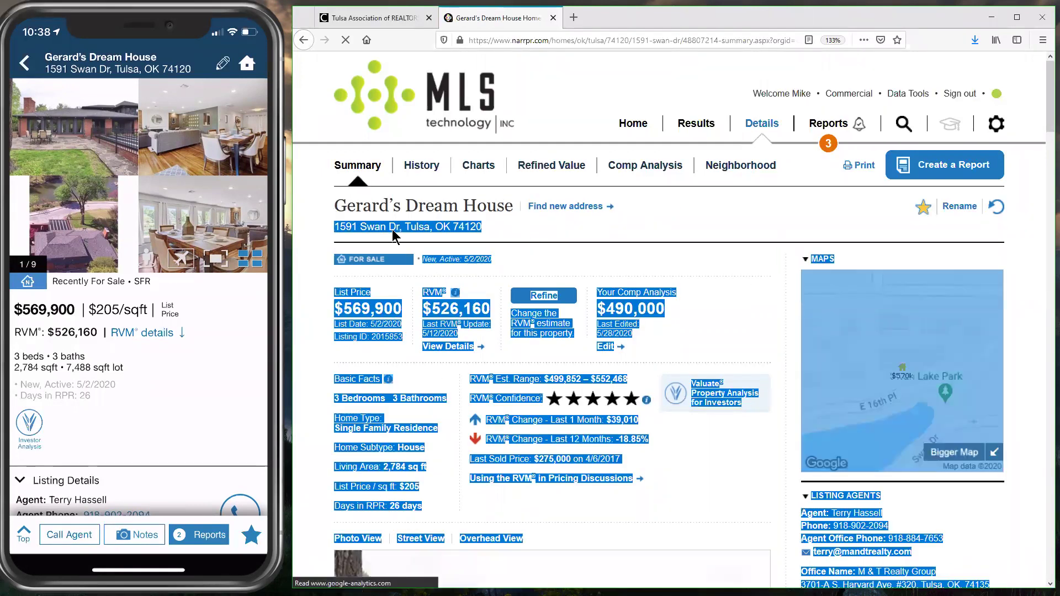
{"action": "left_click", "coordinate": [392, 229]}
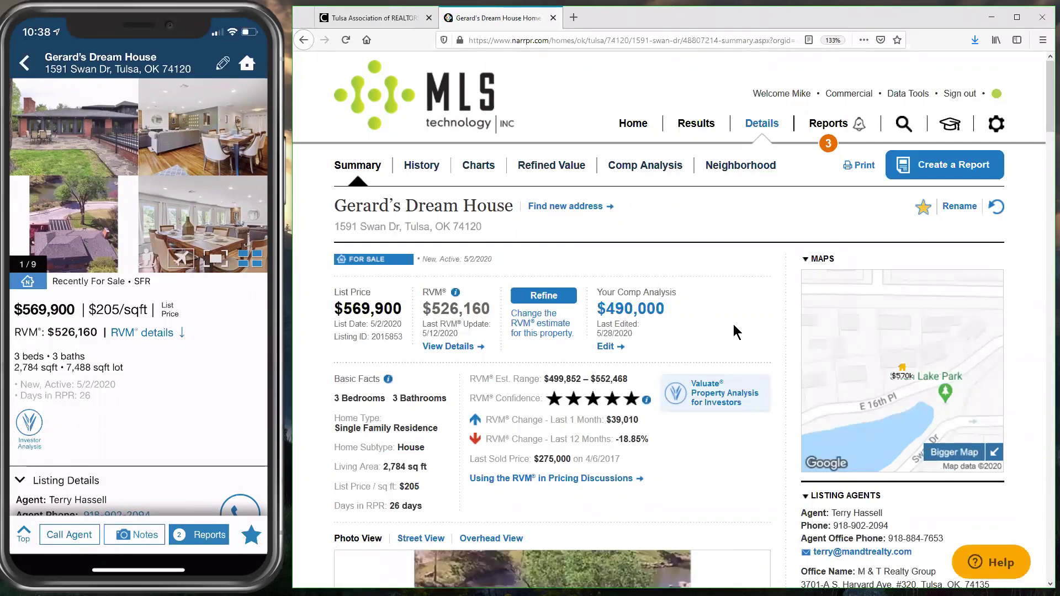
{"action": "left_click", "coordinate": [633, 123]}
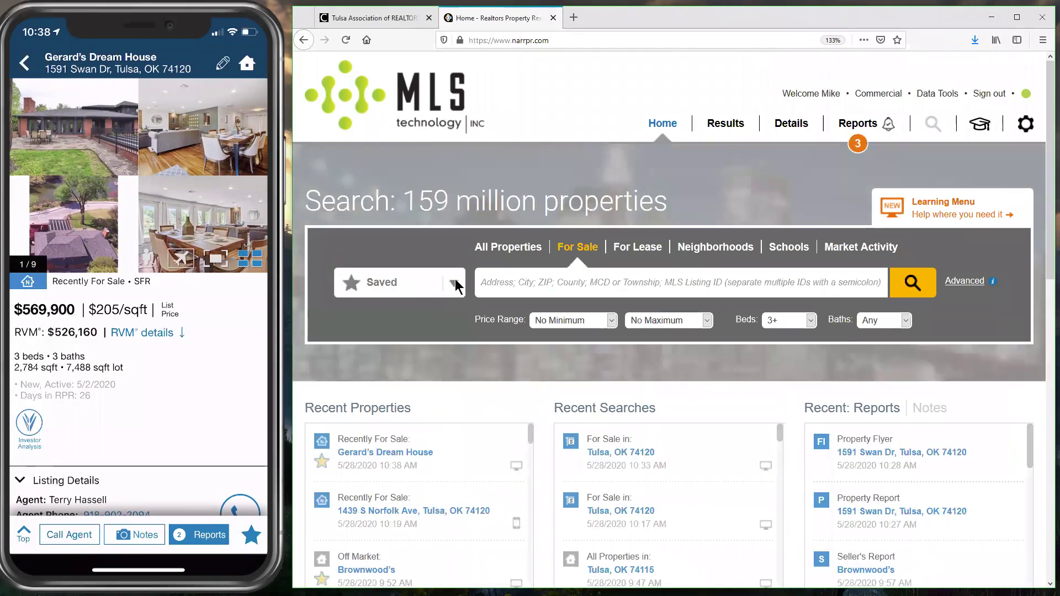
{"action": "left_click", "coordinate": [454, 285]}
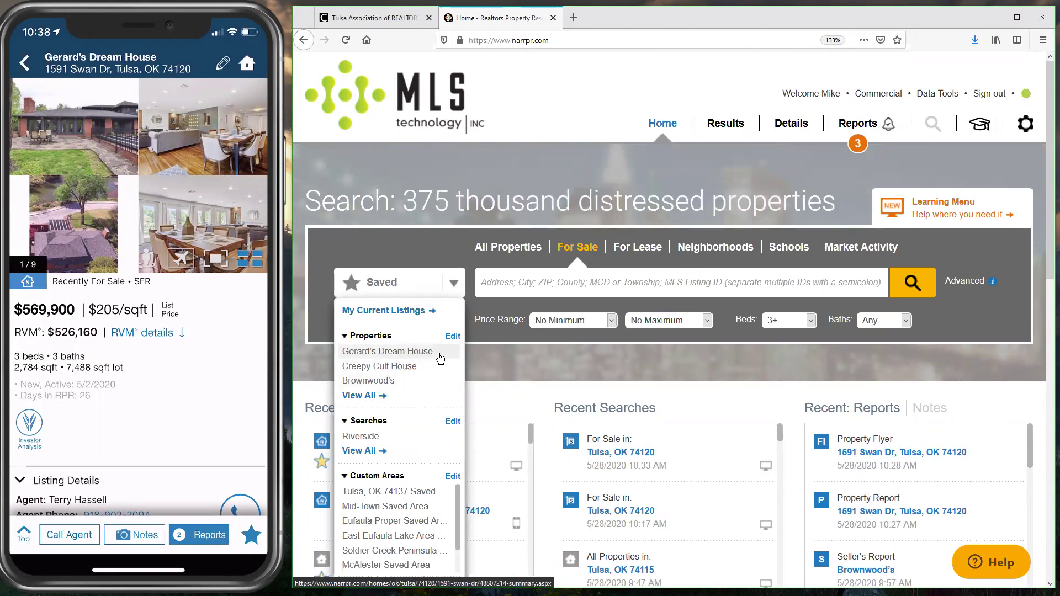
{"action": "left_click", "coordinate": [396, 355]}
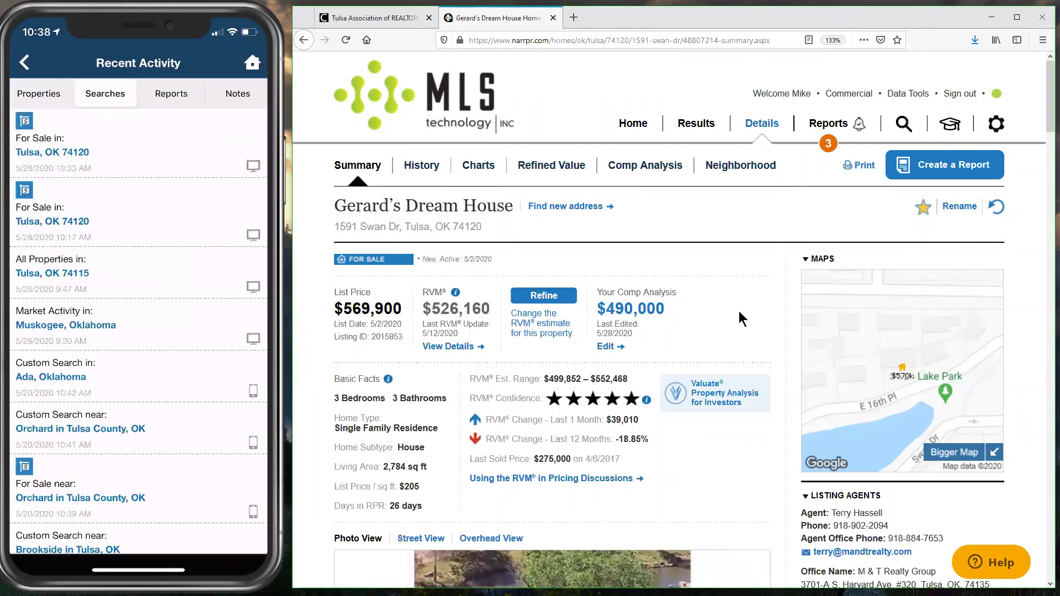
Step: Return the website home and rerun the phone's recent For Sale search in Tulsa, OK 74120
{"action": "left_click", "coordinate": [633, 123]}
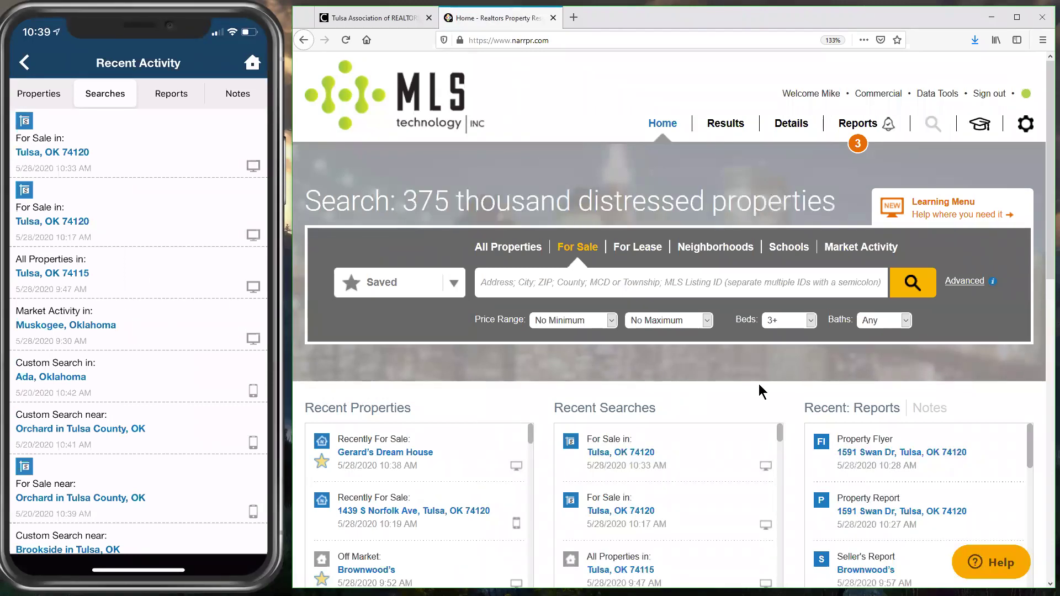
{"action": "mouse_move", "coordinate": [114, 156]}
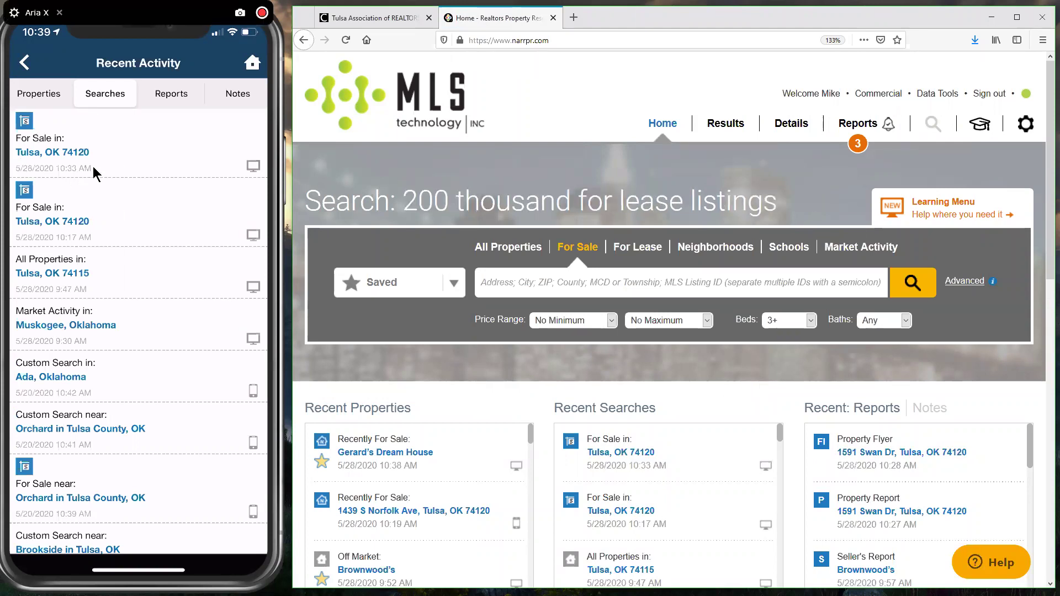
{"action": "left_click", "coordinate": [93, 167]}
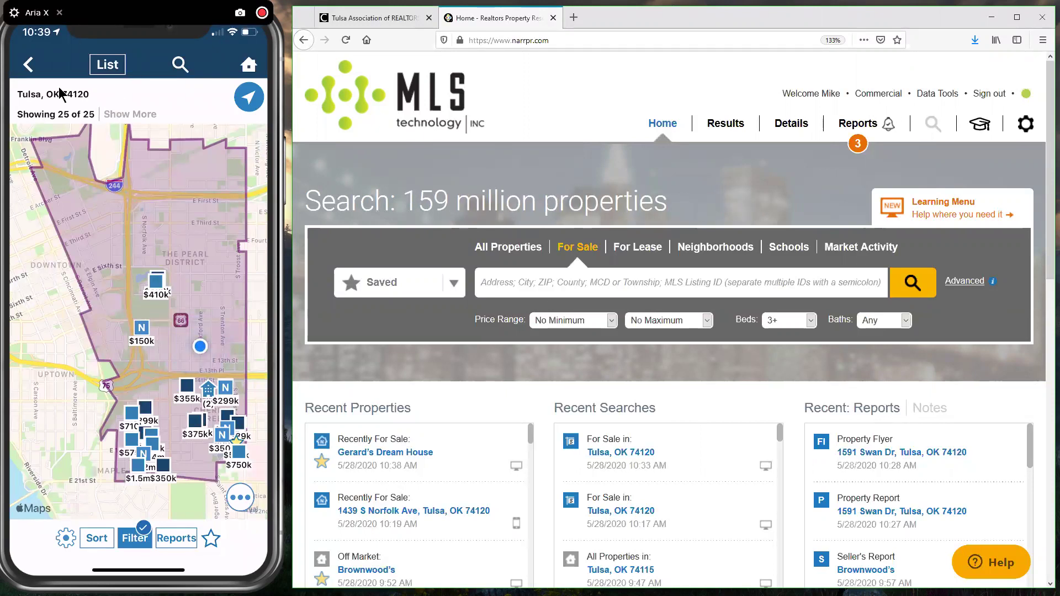
Step: Switch the Tulsa 74120 search results to list view
{"action": "left_click", "coordinate": [101, 64]}
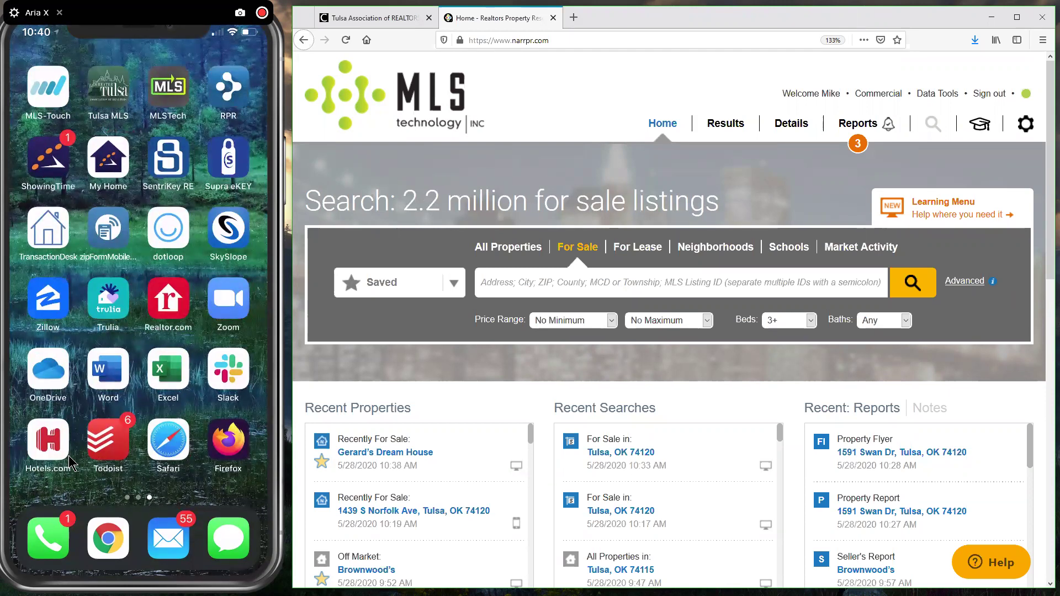
Step: Launch the RPR app and show properties within 0.5 miles in Orchard
{"action": "left_click", "coordinate": [228, 100]}
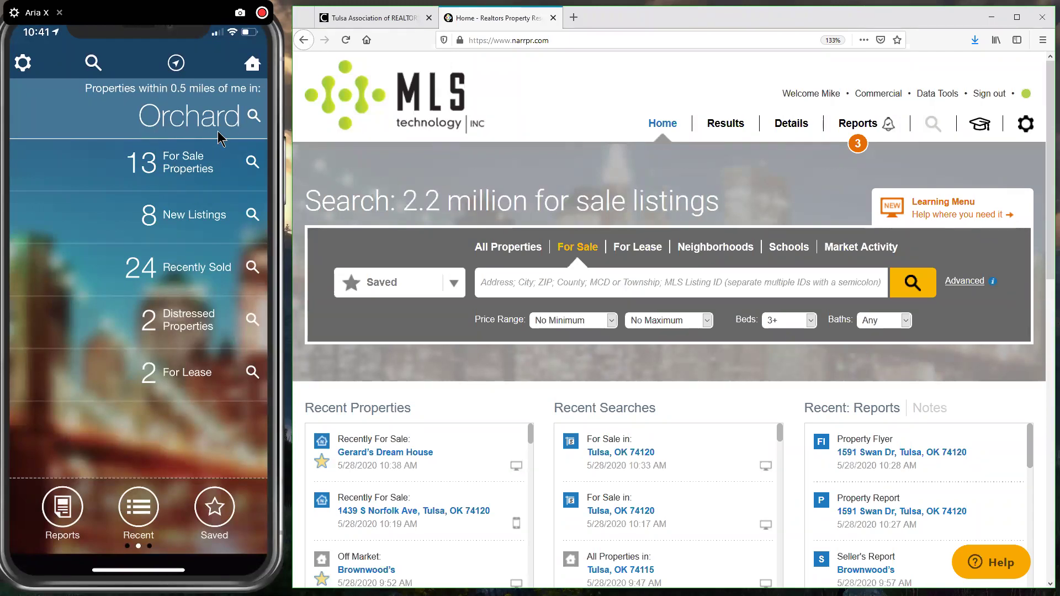
{"action": "left_click", "coordinate": [224, 304]}
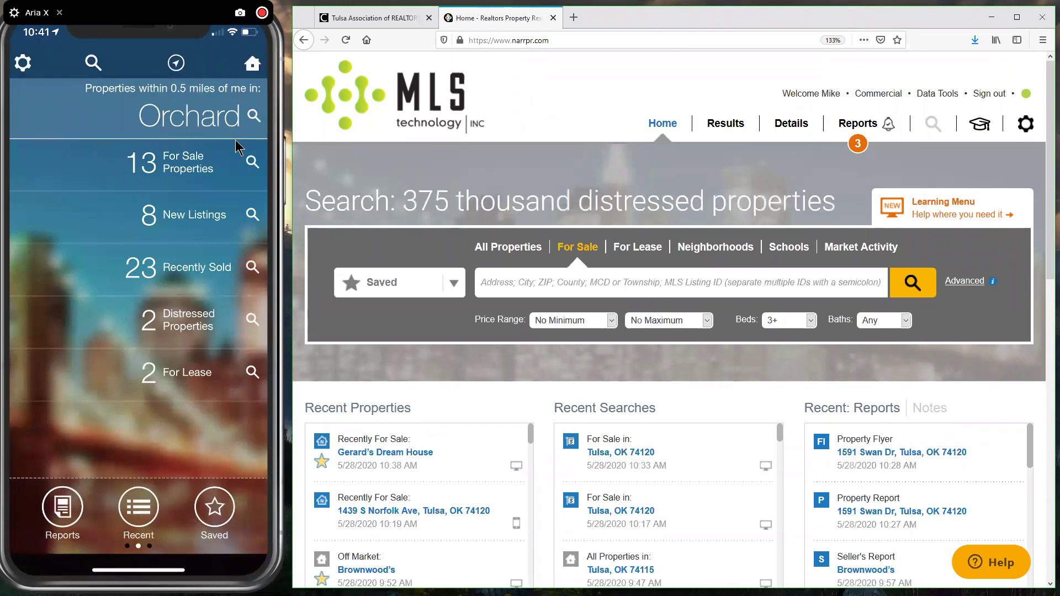
Step: Open the 13 nearby For Sale properties
{"action": "left_click", "coordinate": [161, 185]}
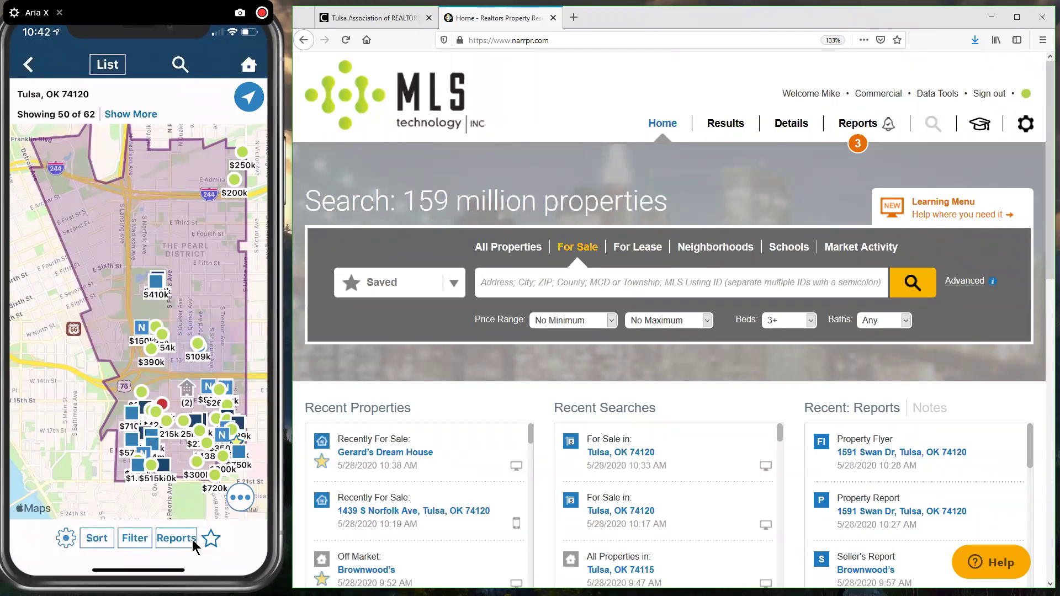
Step: Start a report for the Tulsa 74120 map results and rerun the website's recent Tulsa search
{"action": "left_click", "coordinate": [175, 538]}
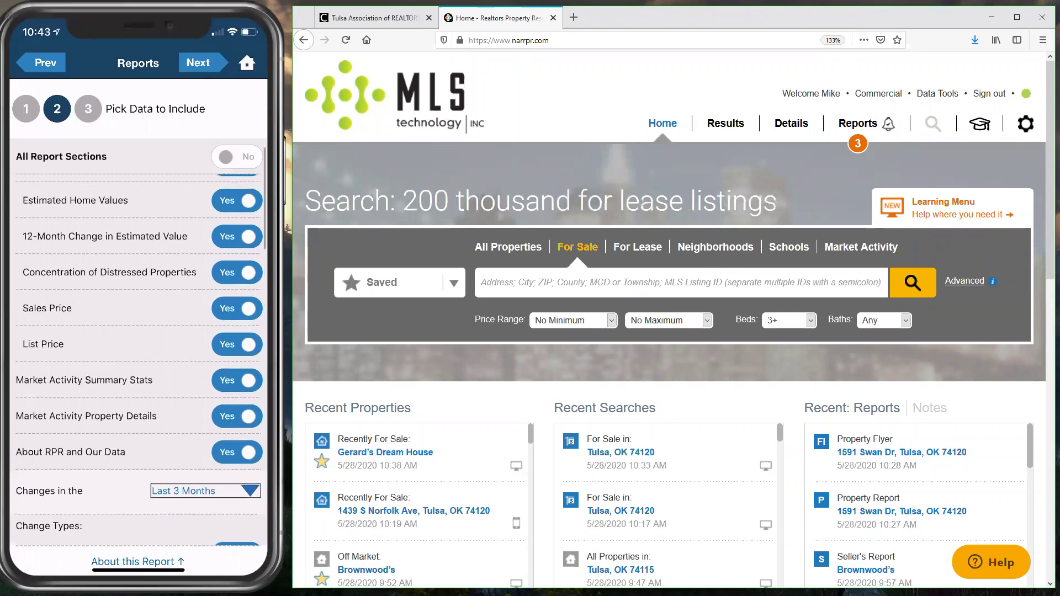
{"action": "left_click", "coordinate": [622, 459]}
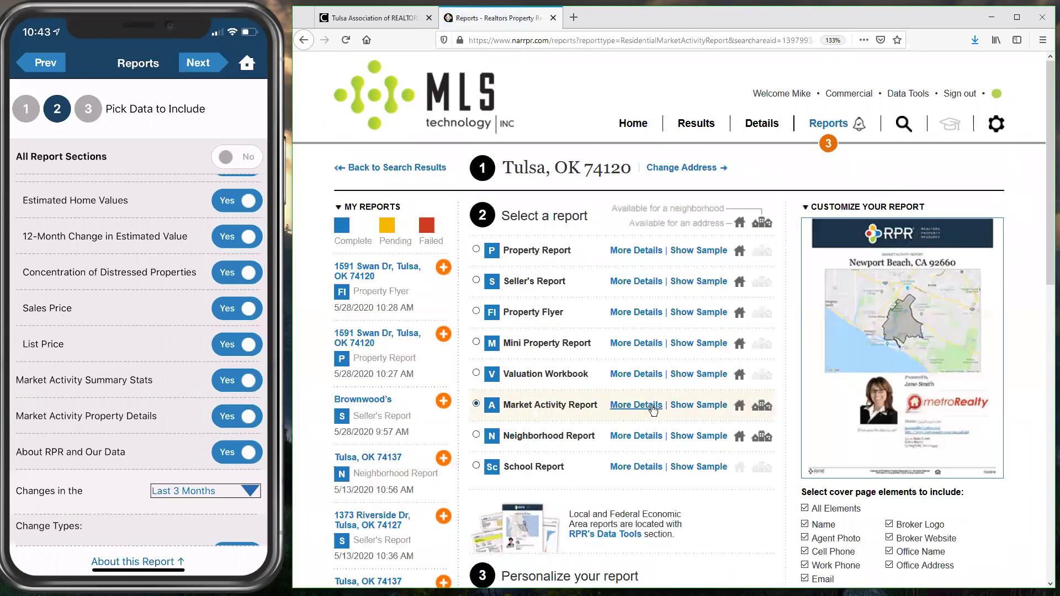
Step: Expand the website's Market Activity Report options to review its included sections
{"action": "left_click", "coordinate": [652, 407]}
{"action": "scroll", "coordinate": [782, 284], "scroll_direction": "down", "scroll_amount": 5}
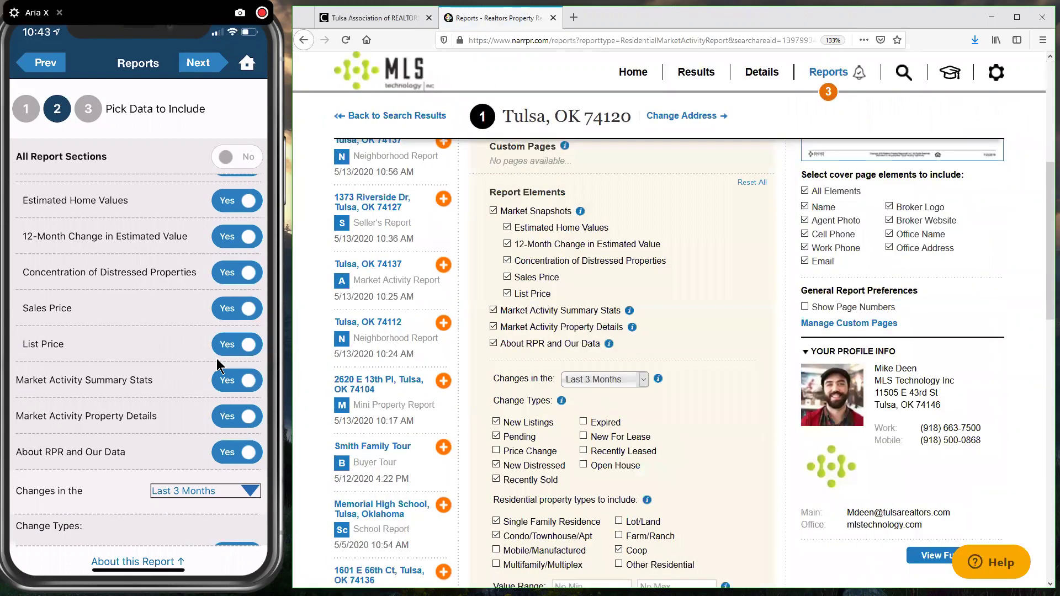
{"action": "scroll", "coordinate": [219, 365], "scroll_direction": "up", "scroll_amount": 2}
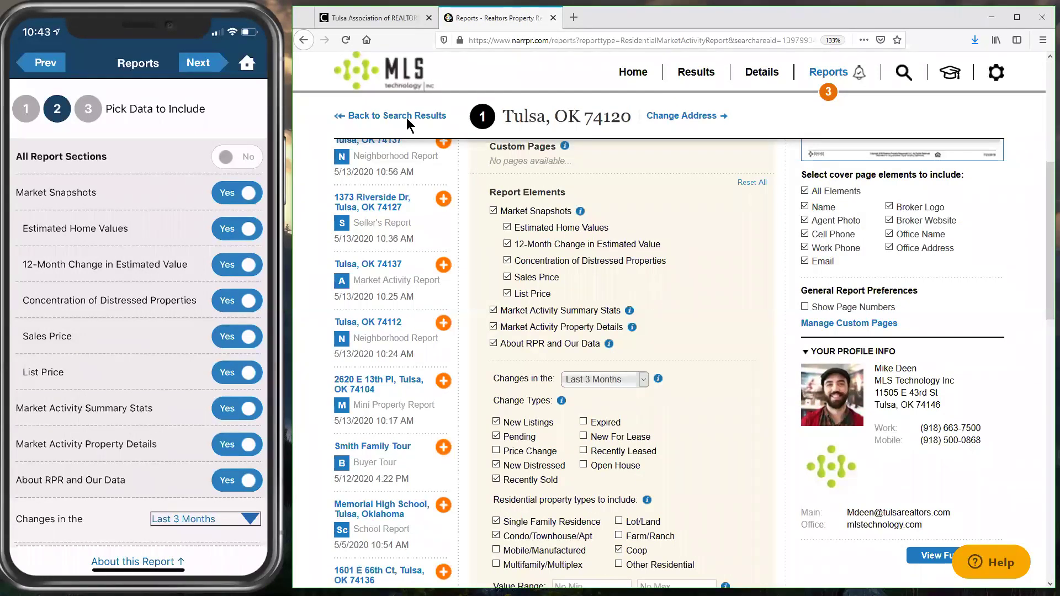
Step: Return the website home; on the phone, enter the recipient's e-mail address and the message 'Market report'
{"action": "left_click", "coordinate": [633, 72]}
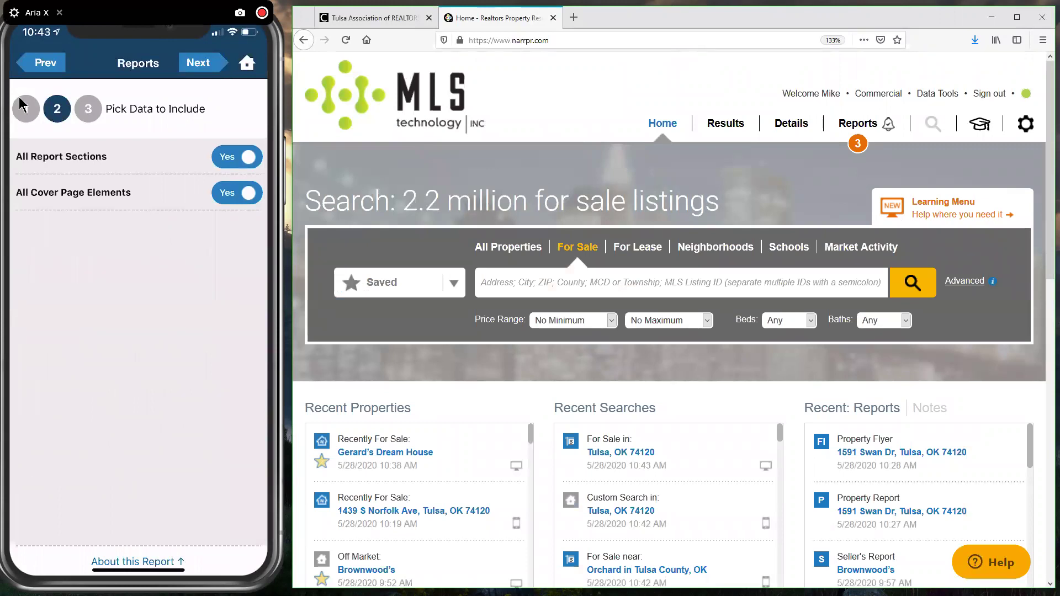
{"action": "left_click", "coordinate": [198, 63]}
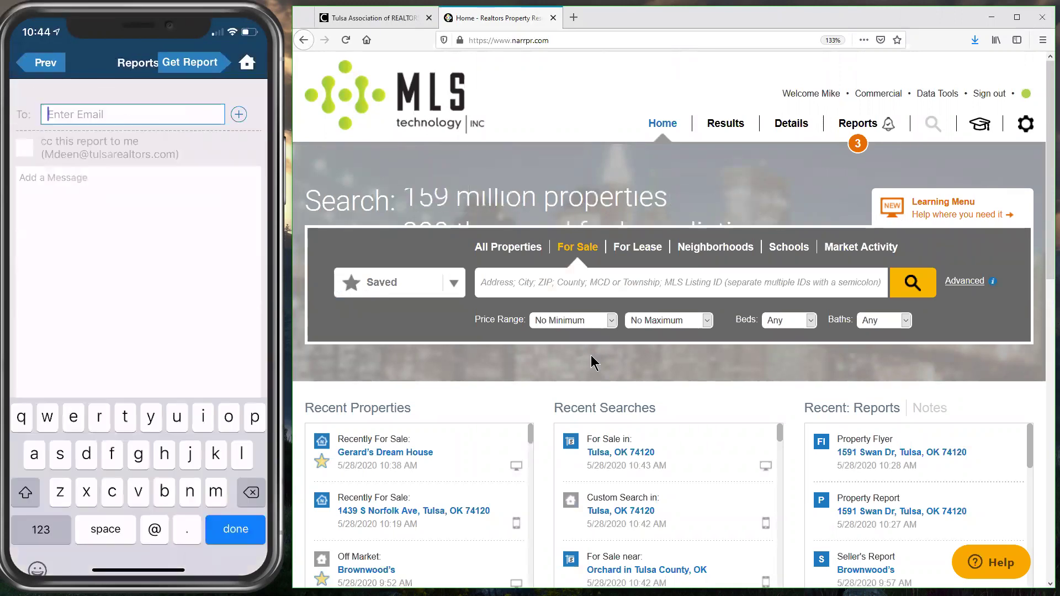
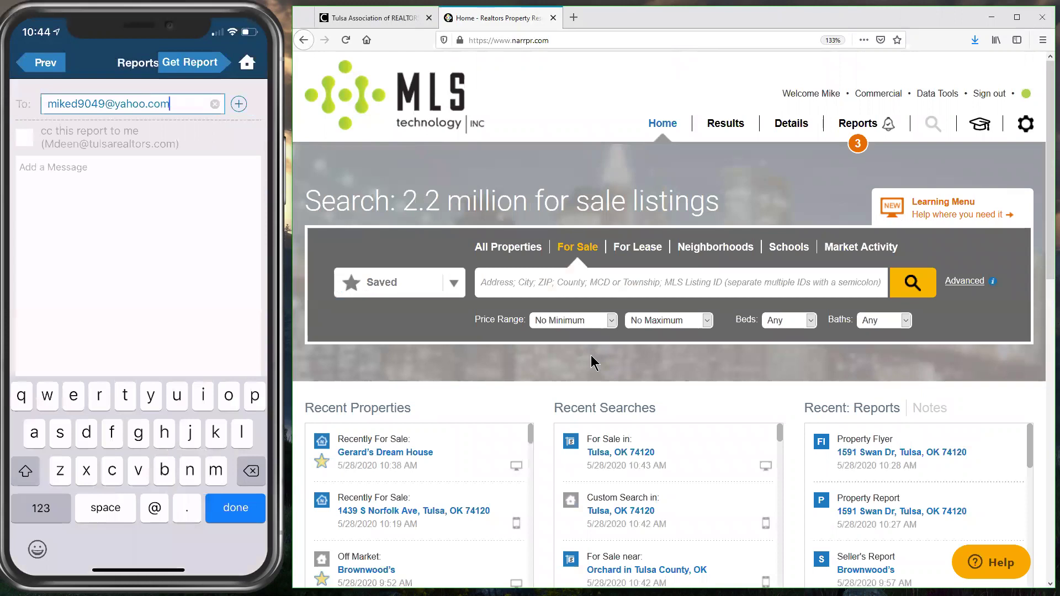
{"action": "key", "text": "Return"}
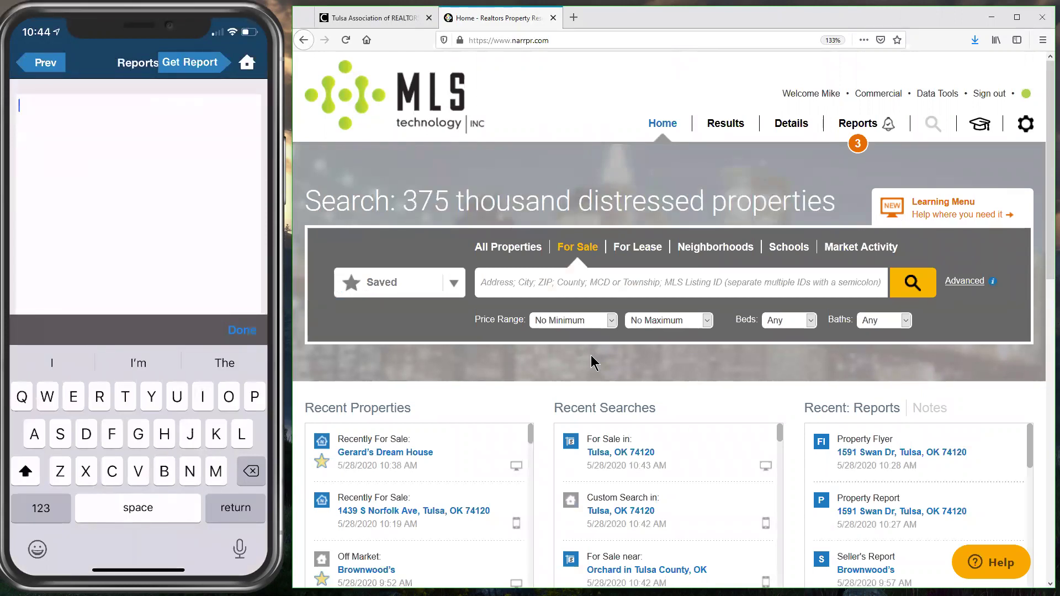
{"action": "type", "text": "Market report"}
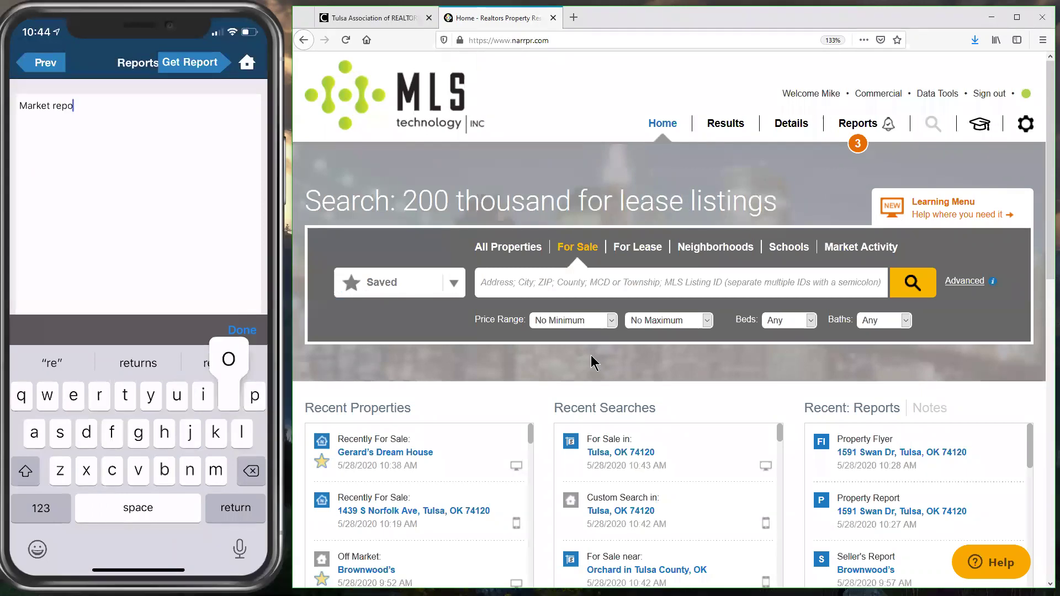
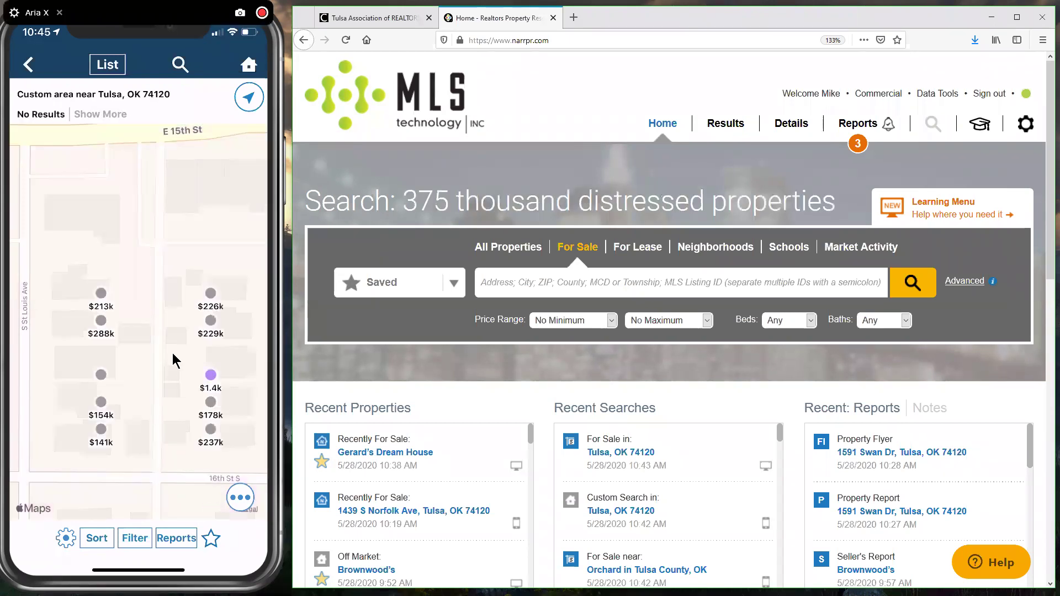
{"action": "left_click", "coordinate": [210, 375]}
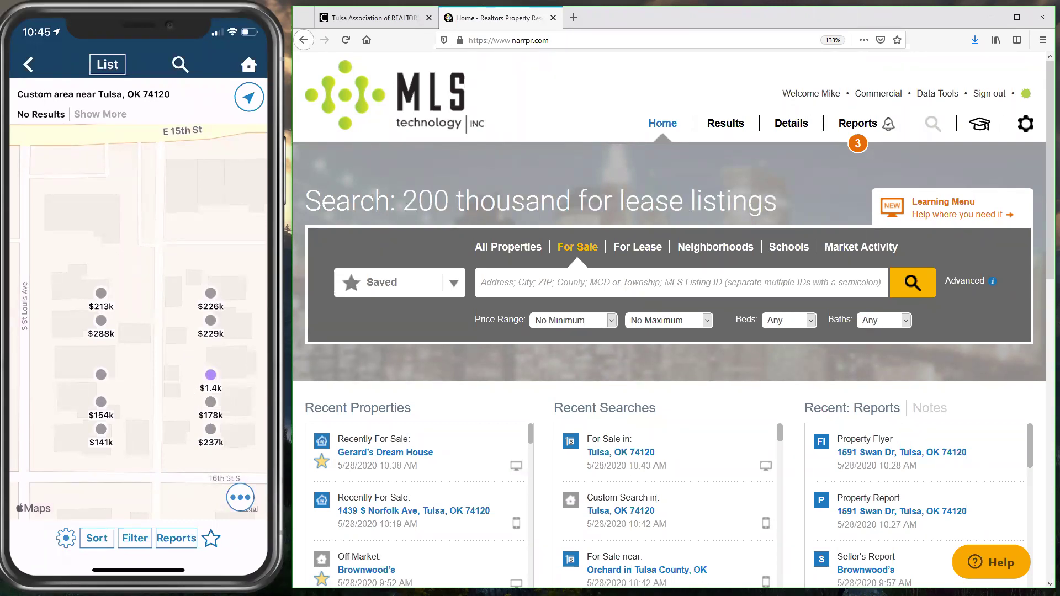
{"action": "left_click", "coordinate": [100, 322]}
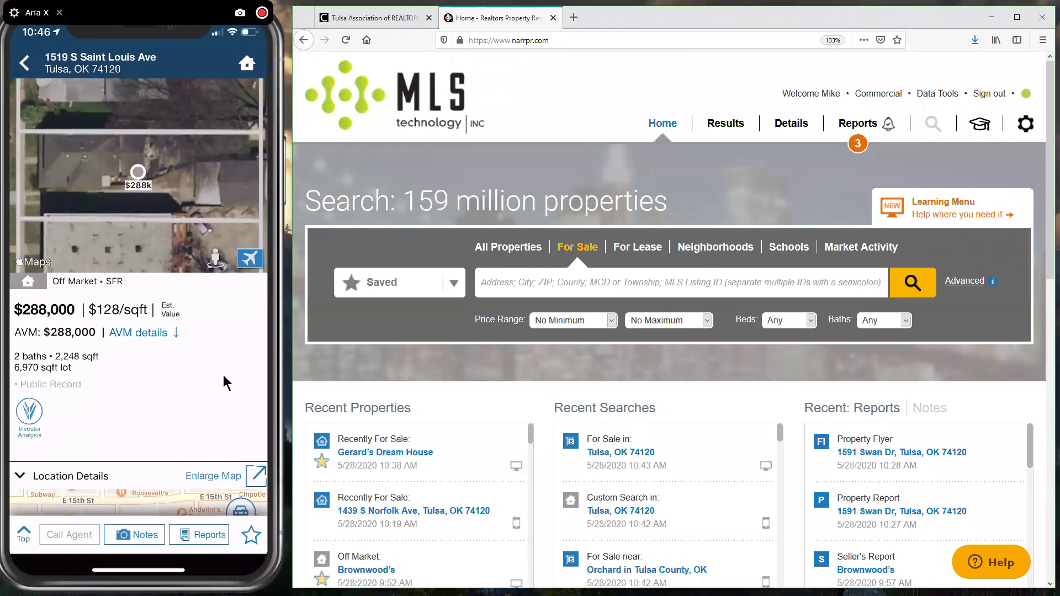
{"action": "scroll", "coordinate": [223, 376], "scroll_direction": "down", "scroll_amount": 3}
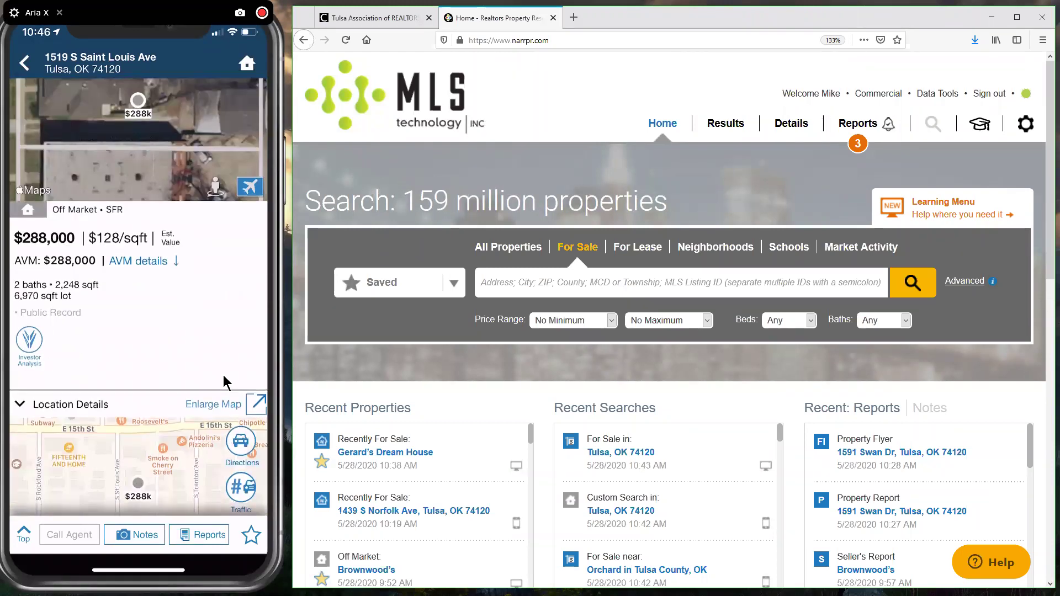
{"action": "scroll", "coordinate": [223, 376], "scroll_direction": "down", "scroll_amount": 5}
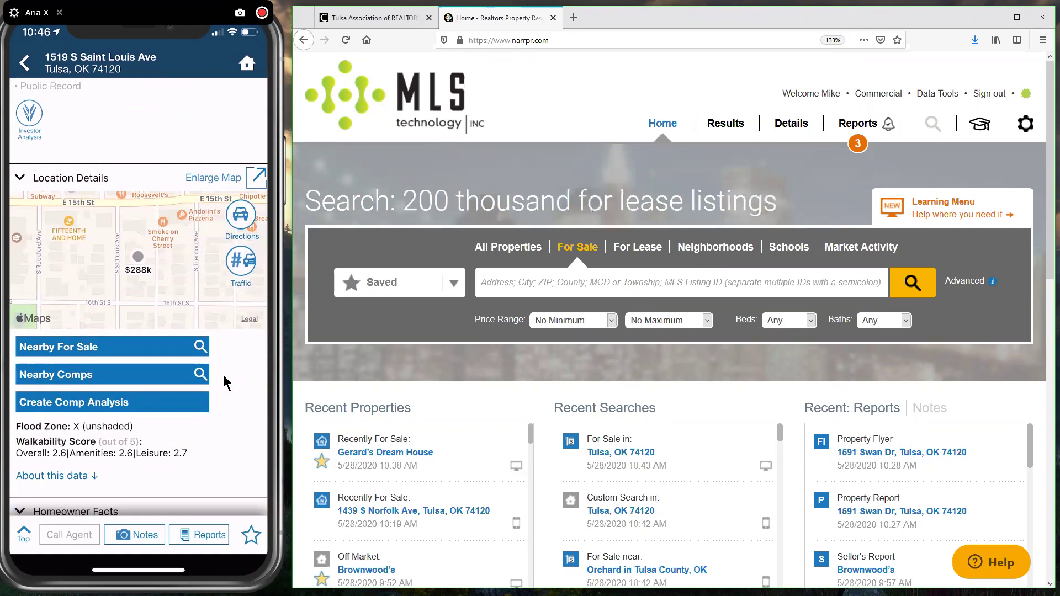
{"action": "scroll", "coordinate": [224, 375], "scroll_direction": "down", "scroll_amount": 3}
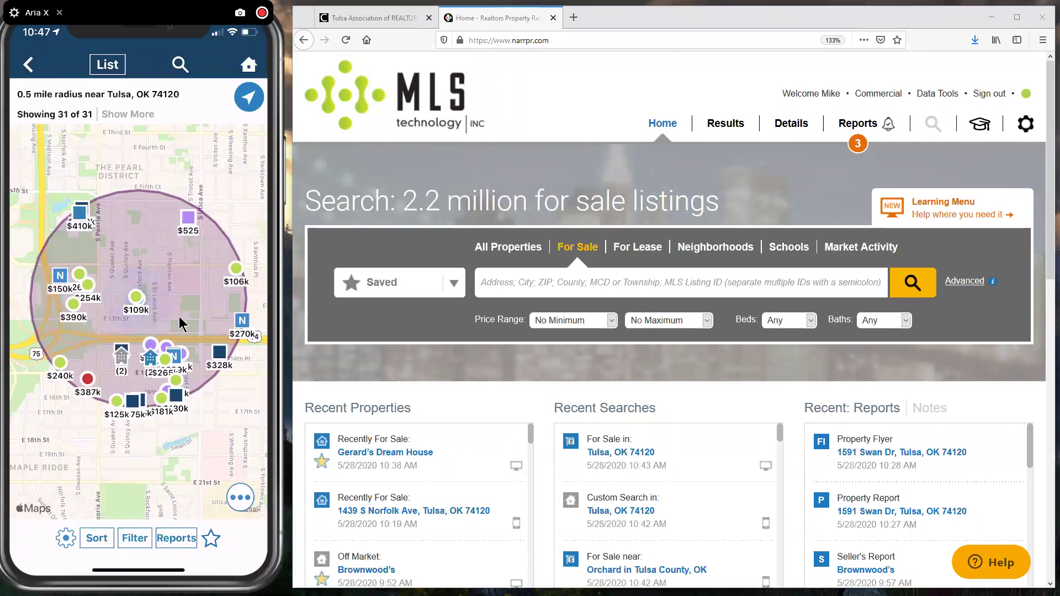
Step: Scroll the 0.5-mile results map to show all 31 properties
{"action": "scroll", "coordinate": [179, 316], "scroll_direction": "up", "scroll_amount": 5}
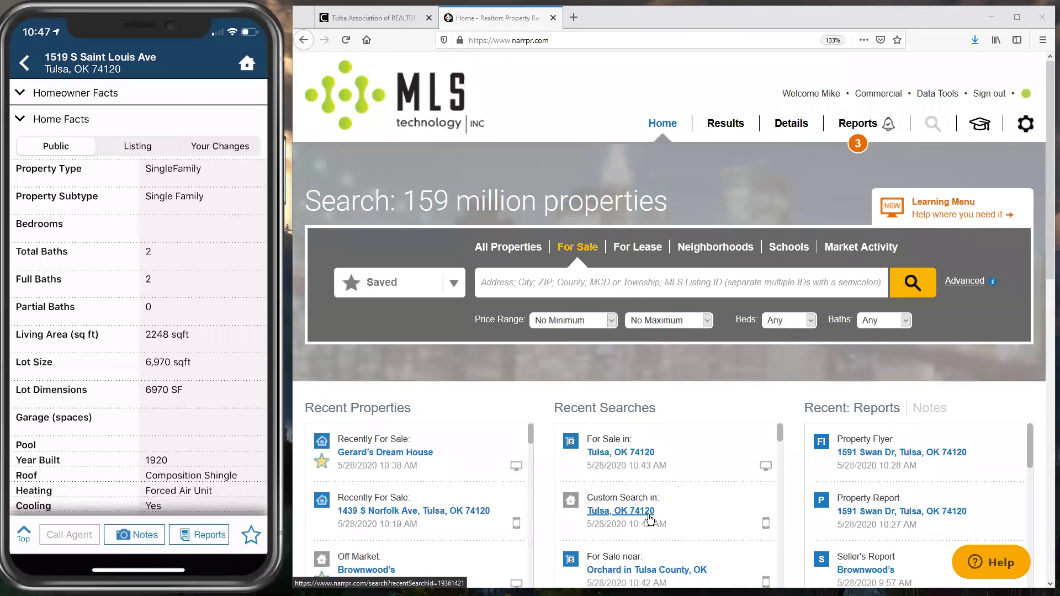
Step: Switch Home Facts to the editable Your Changes tab
{"action": "left_click", "coordinate": [220, 146]}
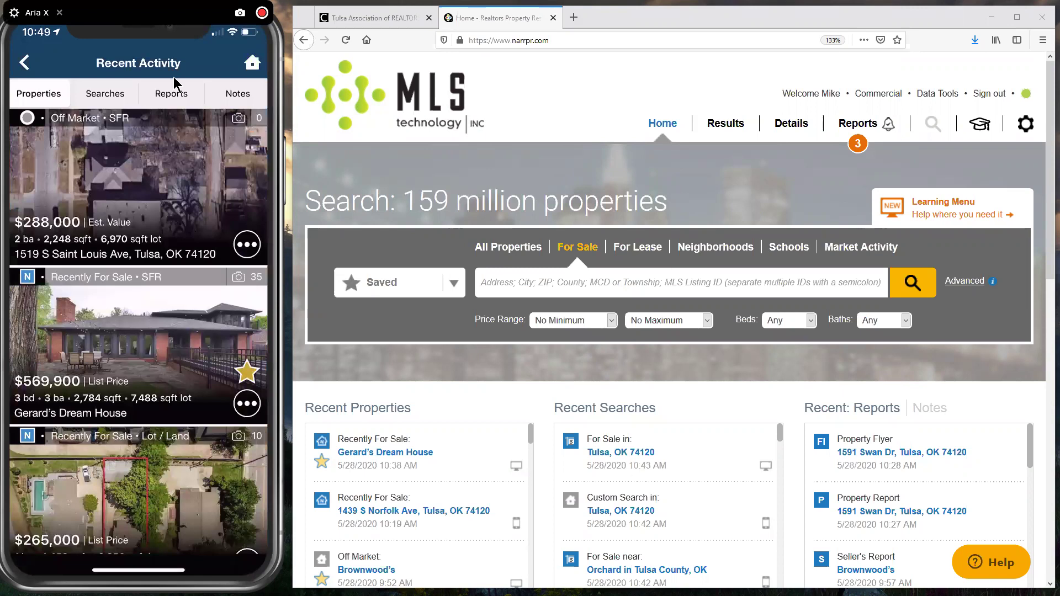
{"action": "left_click", "coordinate": [188, 79]}
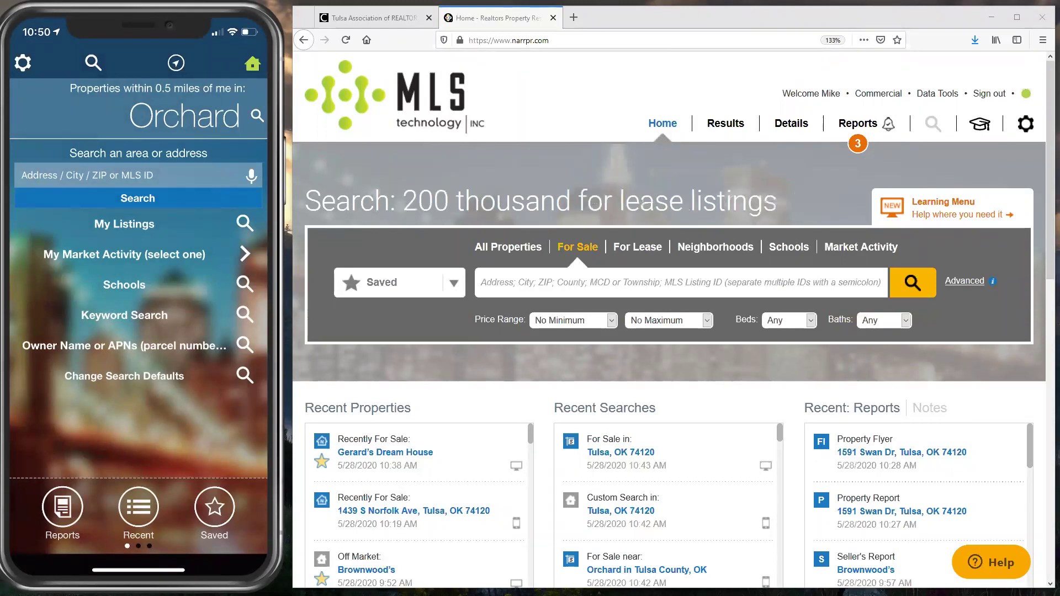
{"action": "left_click", "coordinate": [138, 507]}
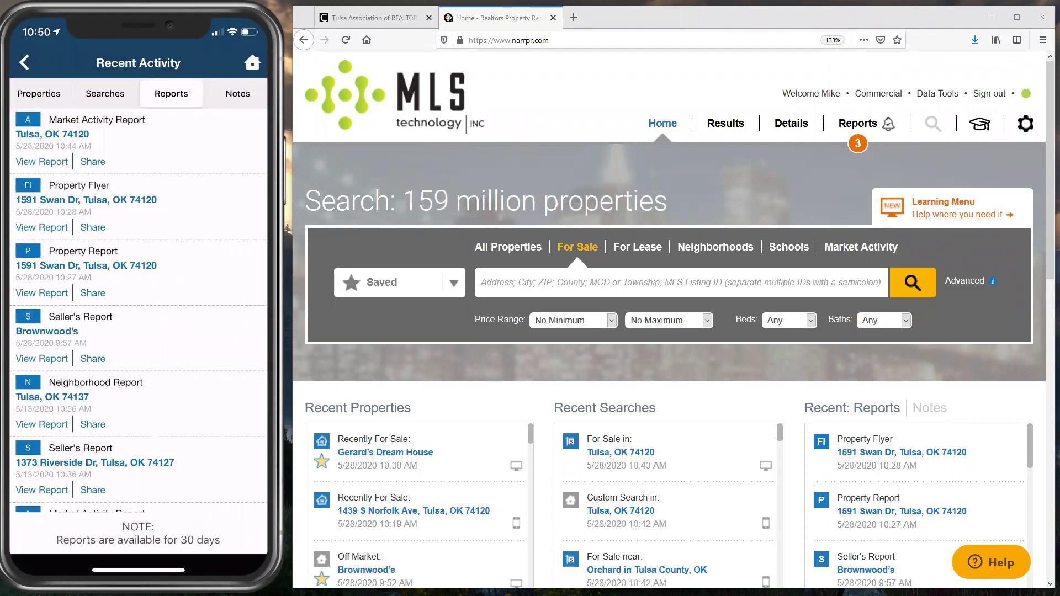
{"action": "left_click", "coordinate": [38, 94]}
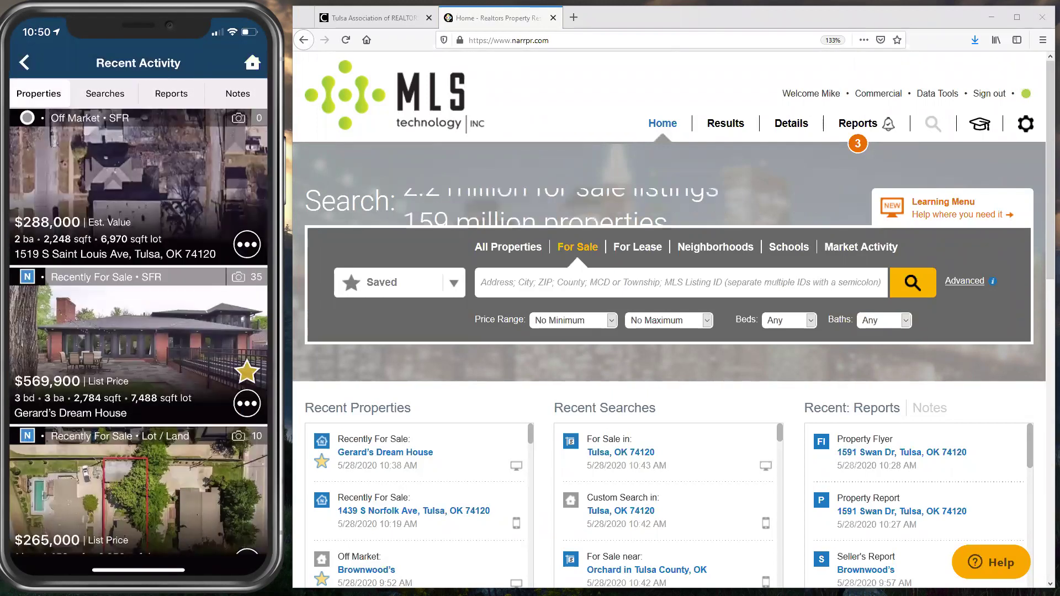
{"action": "left_click", "coordinate": [111, 237]}
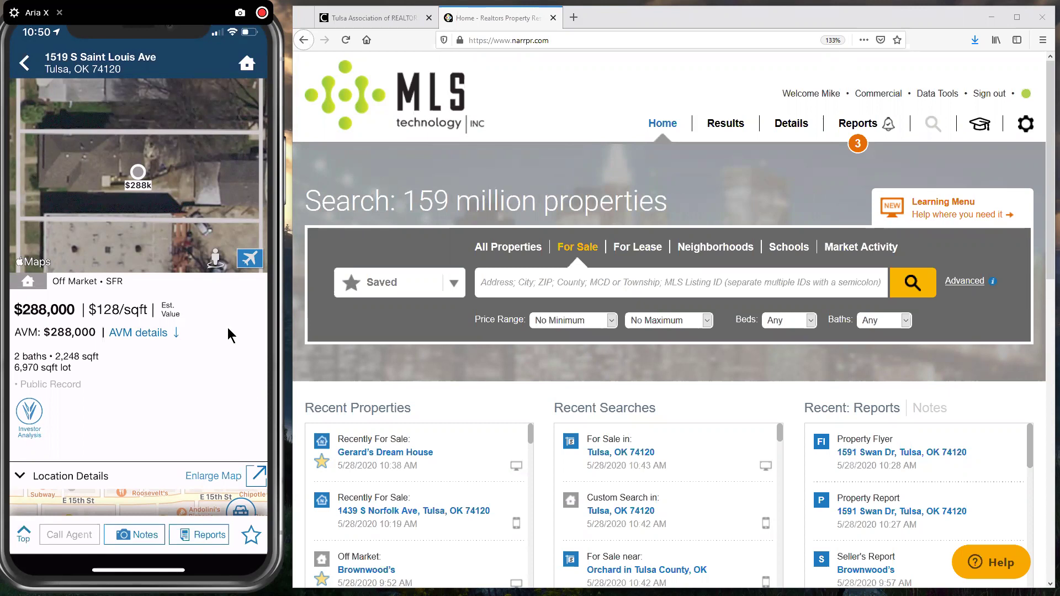
Step: Scroll through Home Facts, Your Changes, the value chart and Prior Sales, then back up
{"action": "scroll", "coordinate": [238, 332], "scroll_direction": "down", "scroll_amount": 10}
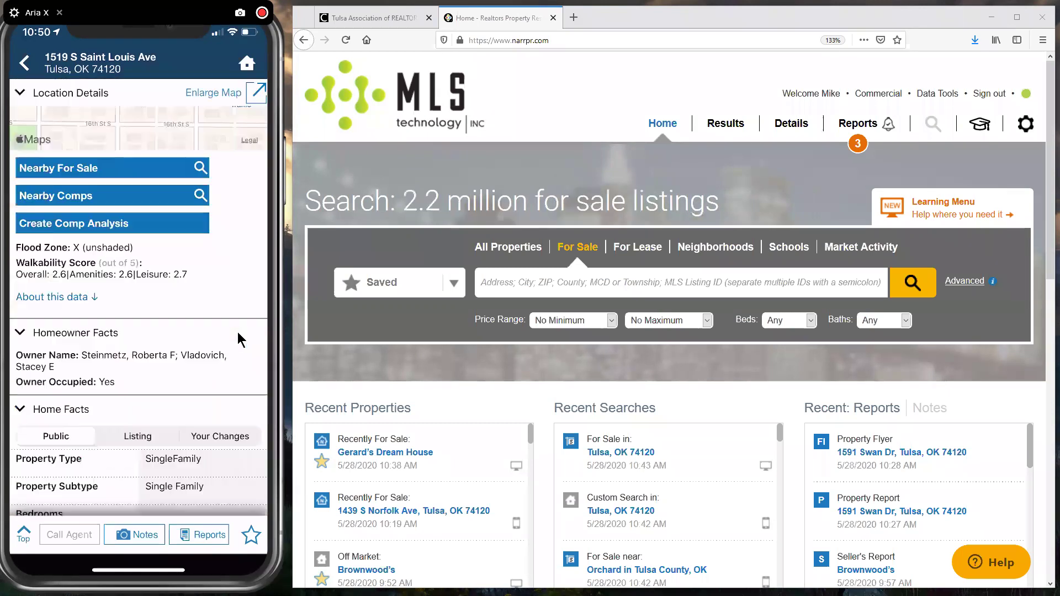
{"action": "scroll", "coordinate": [237, 332], "scroll_direction": "down", "scroll_amount": 3}
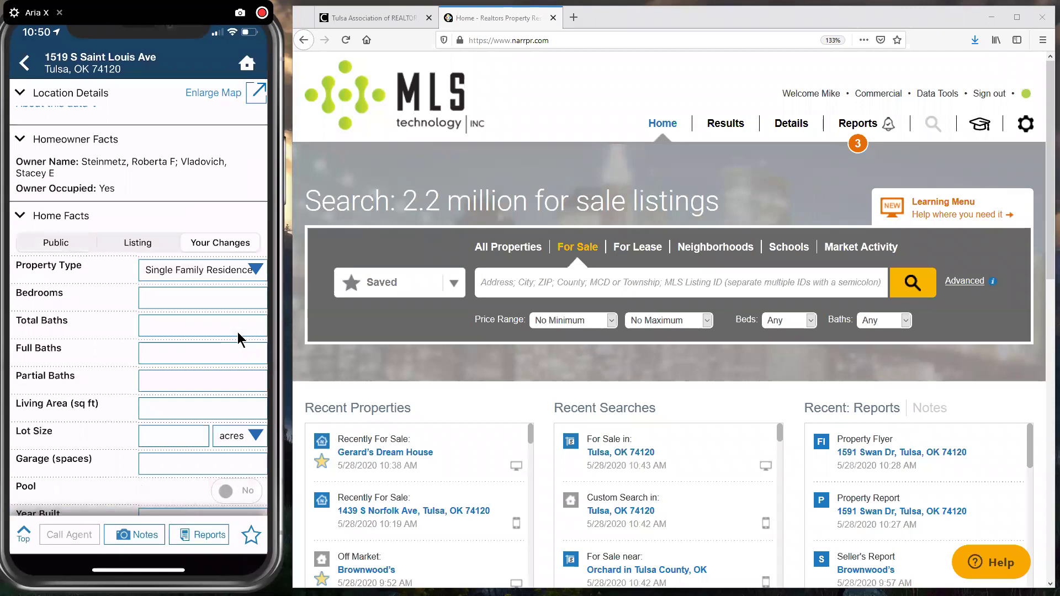
{"action": "scroll", "coordinate": [237, 332], "scroll_direction": "down", "scroll_amount": 7}
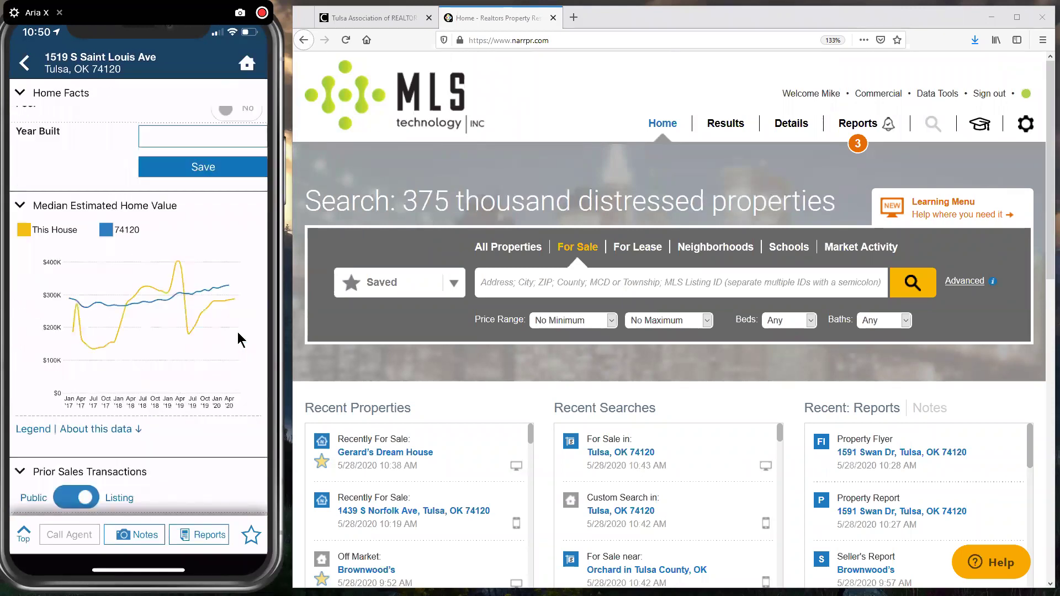
{"action": "scroll", "coordinate": [238, 333], "scroll_direction": "down", "scroll_amount": 5}
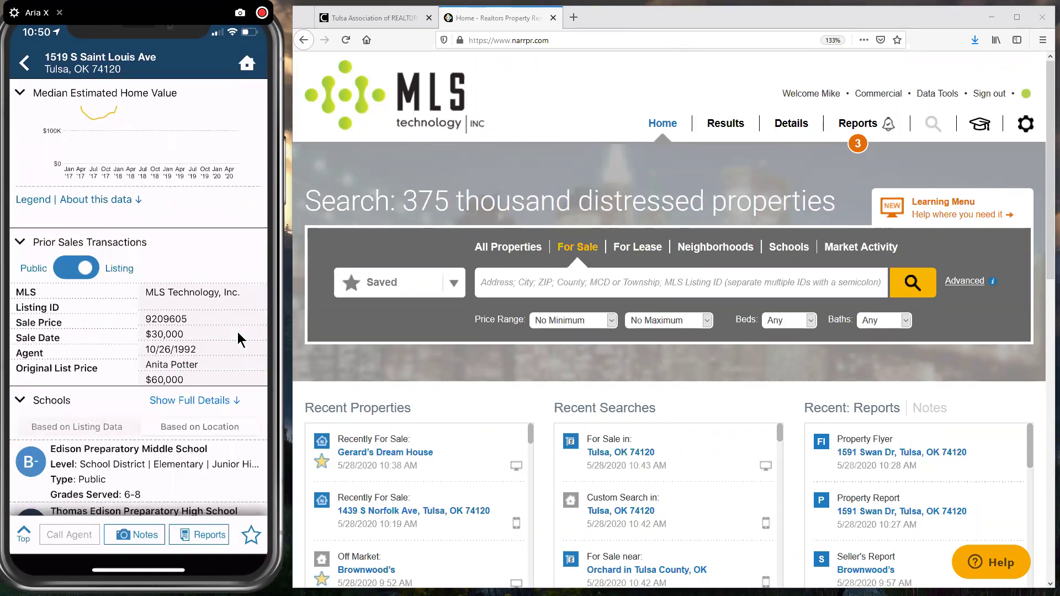
{"action": "scroll", "coordinate": [237, 332], "scroll_direction": "up", "scroll_amount": 8}
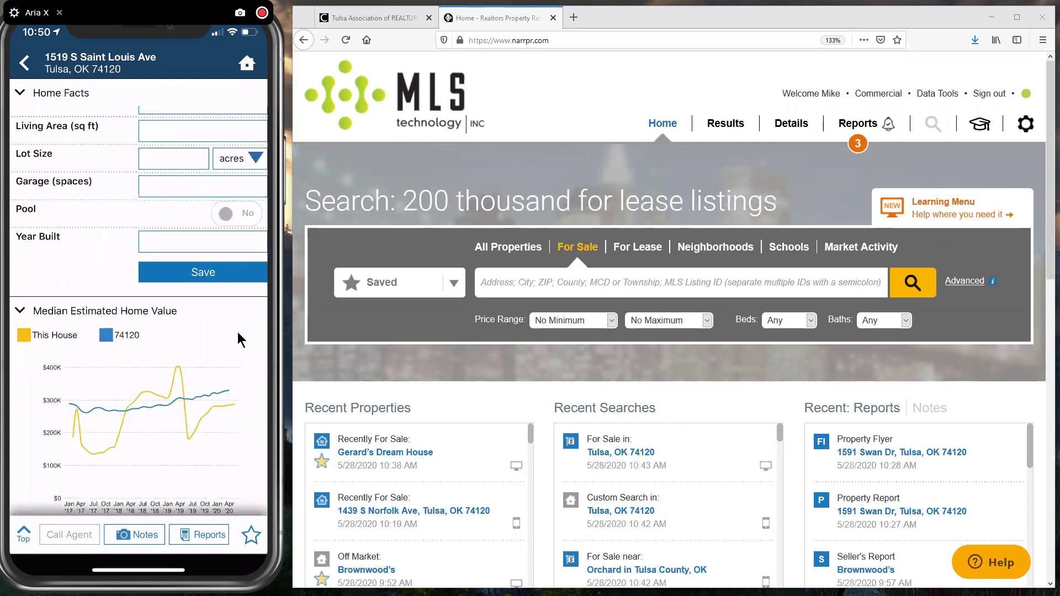
{"action": "scroll", "coordinate": [238, 333], "scroll_direction": "up", "scroll_amount": 5}
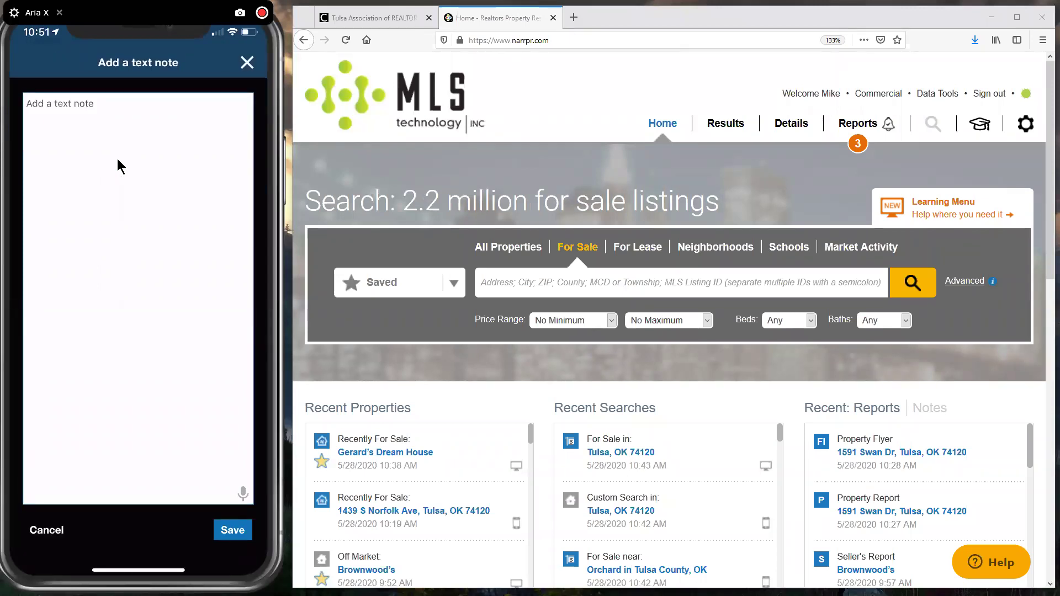
Step: Write 'Foundation needs work' as the property's text note
{"action": "type", "text": "Founda"}
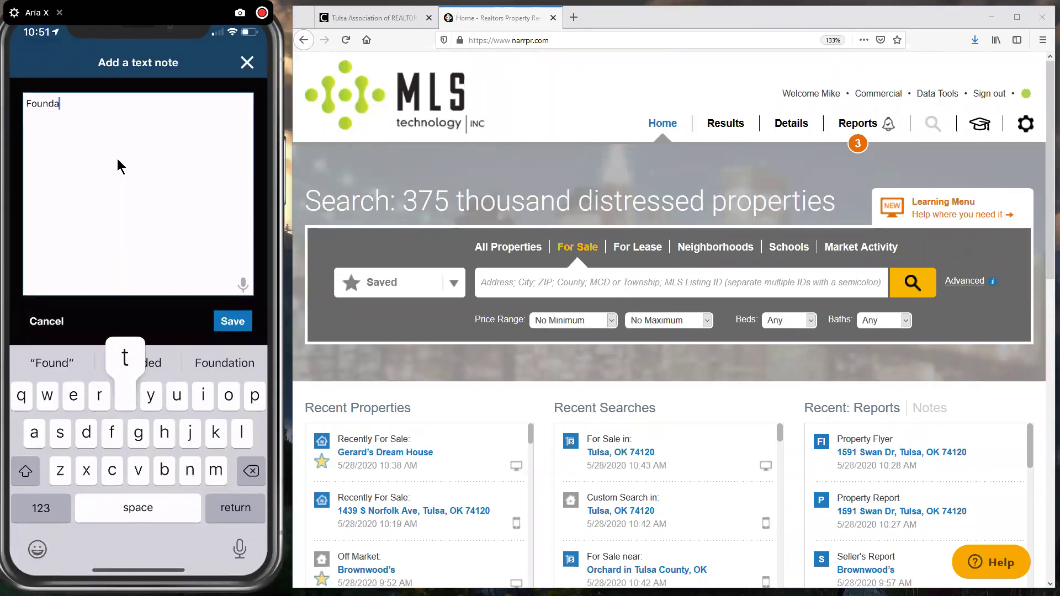
{"action": "type", "text": "tion needs work"}
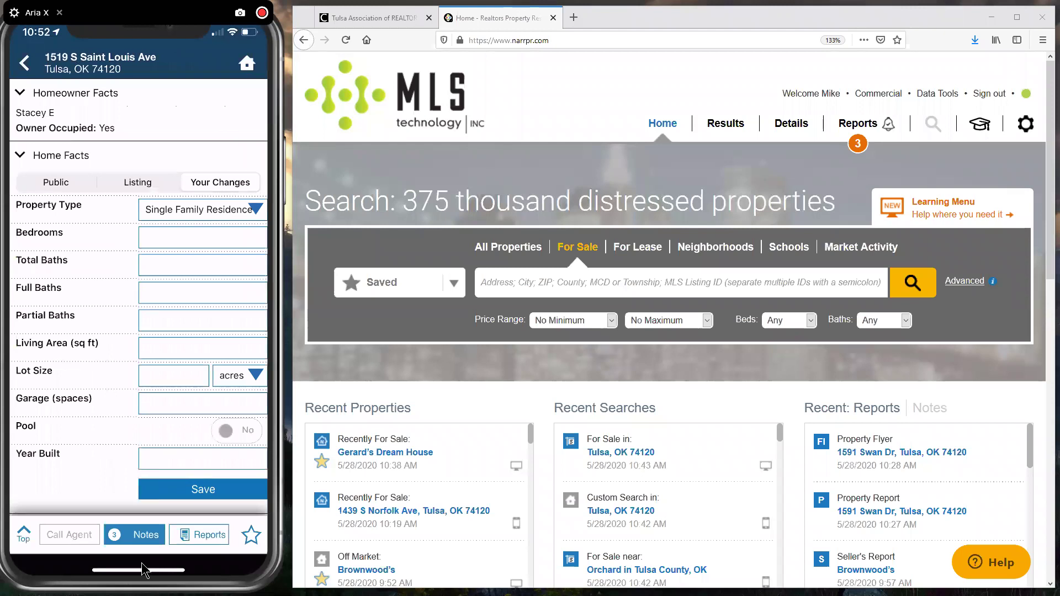
Step: Enter 3 bedrooms, 1 total bath and 1 full bath, then dismiss the number pad
{"action": "left_click", "coordinate": [203, 237]}
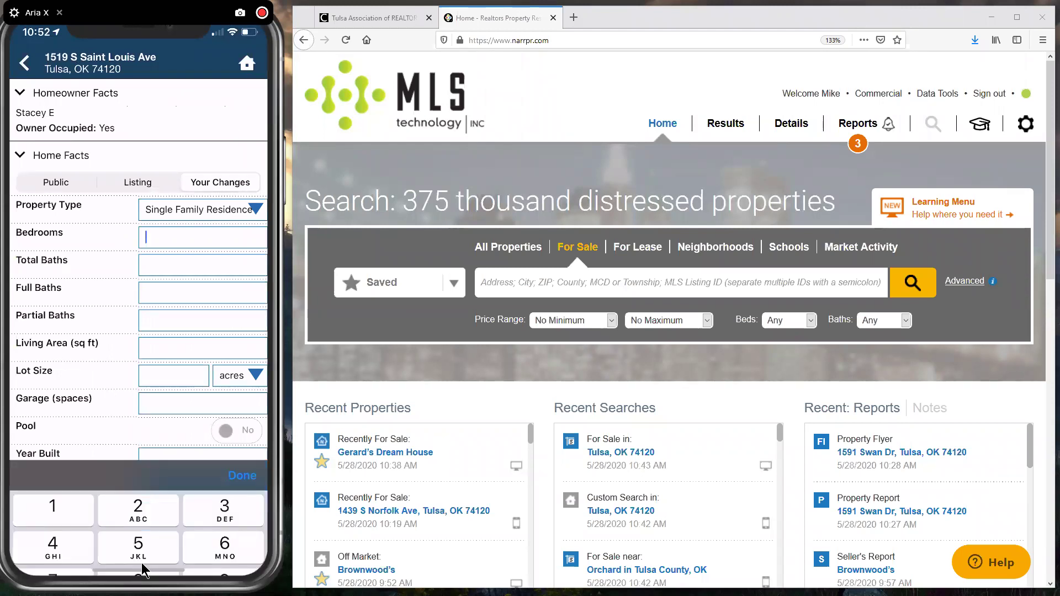
{"action": "type", "text": "3"}
{"action": "left_click", "coordinate": [203, 265]}
{"action": "type", "text": "1"}
{"action": "left_click", "coordinate": [203, 293]}
{"action": "type", "text": "1"}
{"action": "left_click", "coordinate": [242, 361]}
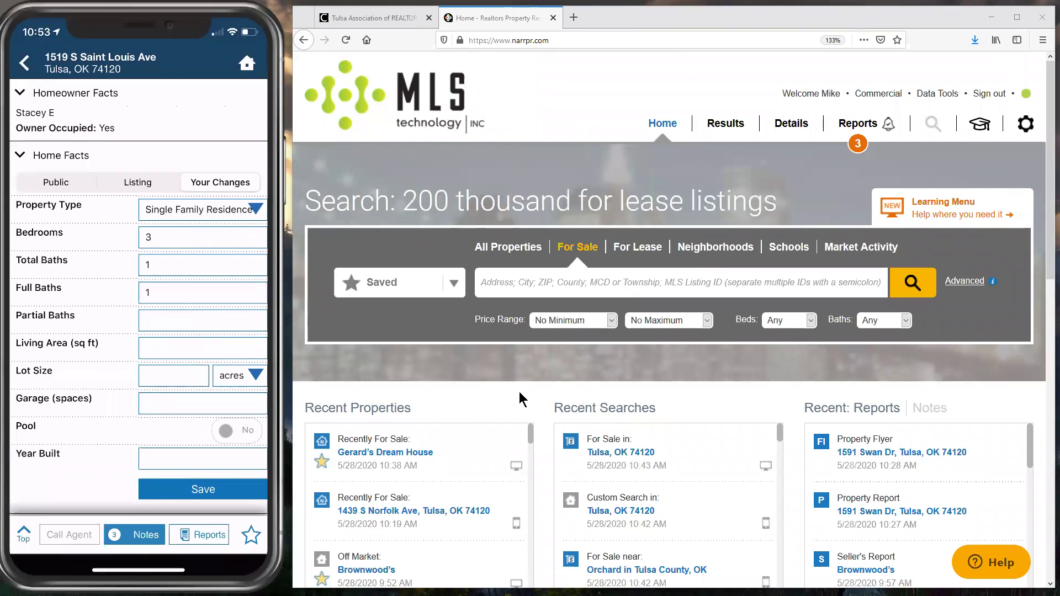
{"action": "key", "text": "F5"}
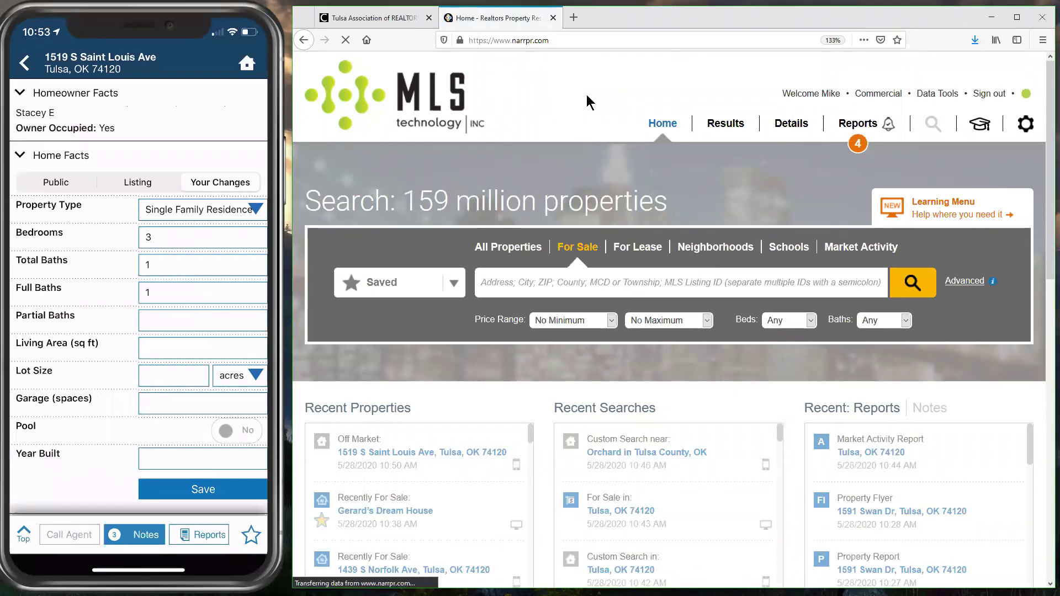
{"action": "scroll", "coordinate": [348, 390], "scroll_direction": "down", "scroll_amount": 2}
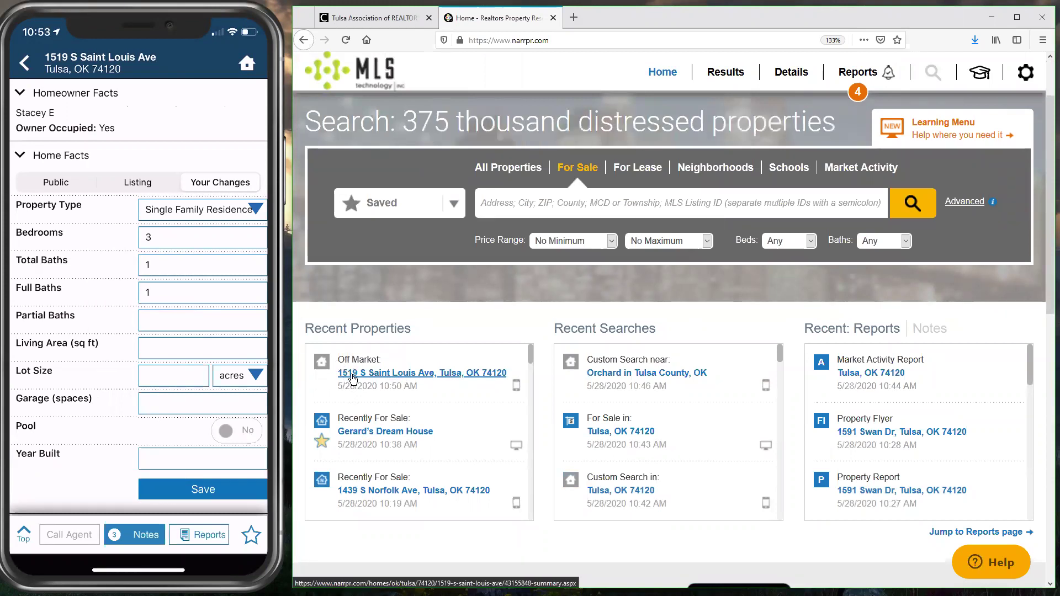
{"action": "left_click", "coordinate": [379, 380]}
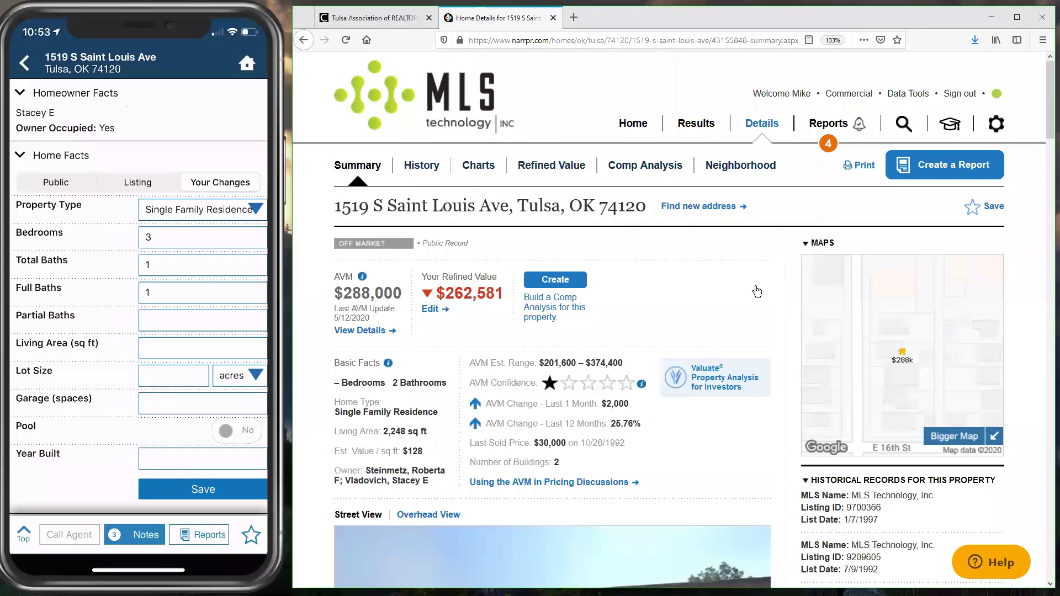
{"action": "scroll", "coordinate": [781, 334], "scroll_direction": "down", "scroll_amount": 8}
{"action": "scroll", "coordinate": [774, 298], "scroll_direction": "up", "scroll_amount": 5}
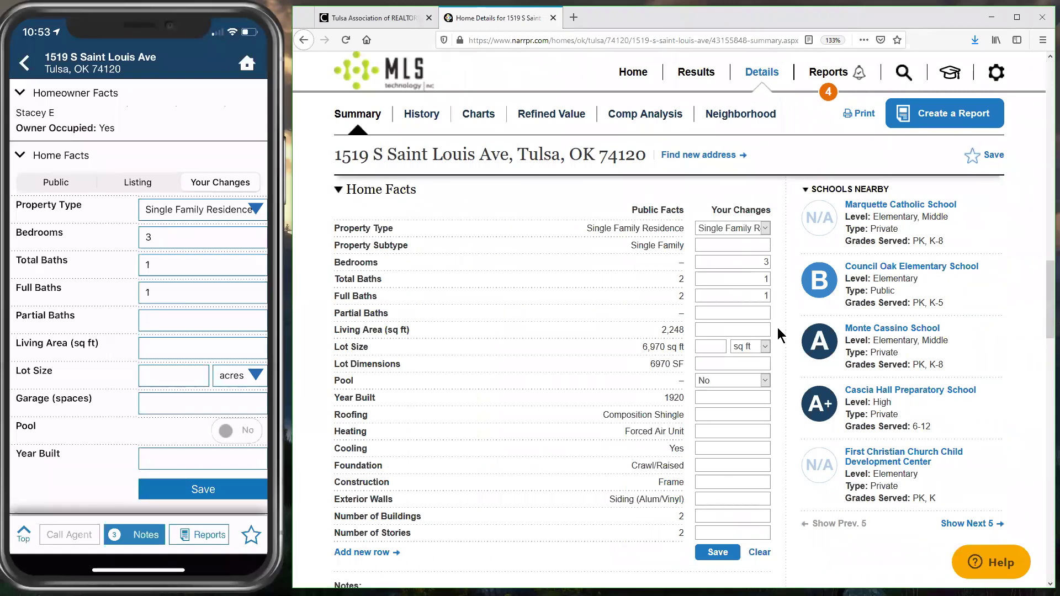
{"action": "scroll", "coordinate": [777, 327], "scroll_direction": "down", "scroll_amount": 3}
{"action": "scroll", "coordinate": [778, 327], "scroll_direction": "up", "scroll_amount": 11}
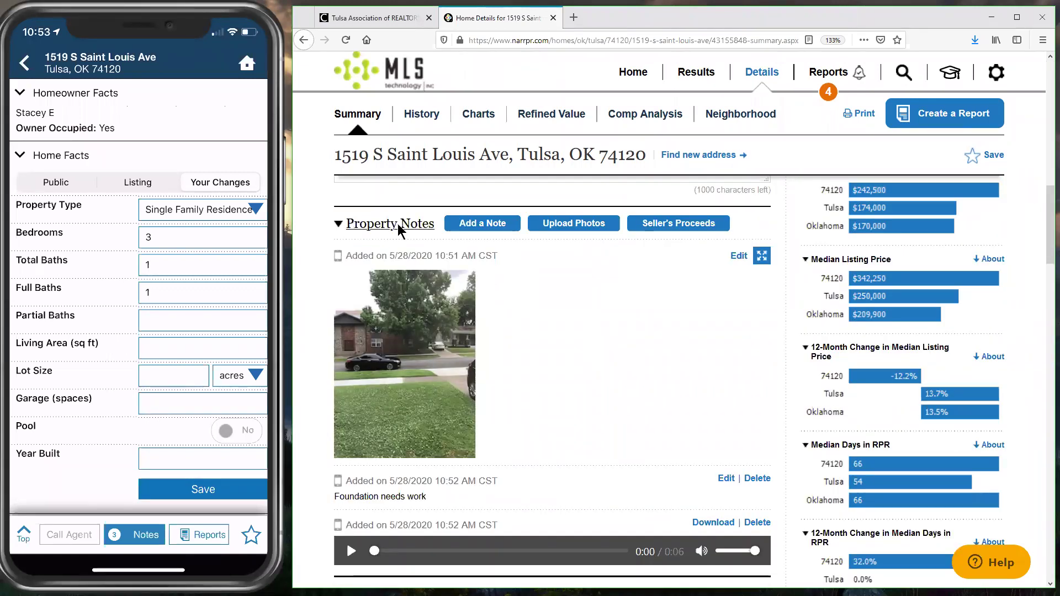
{"action": "left_click_drag", "start_coordinate": [348, 503], "coordinate": [624, 495]}
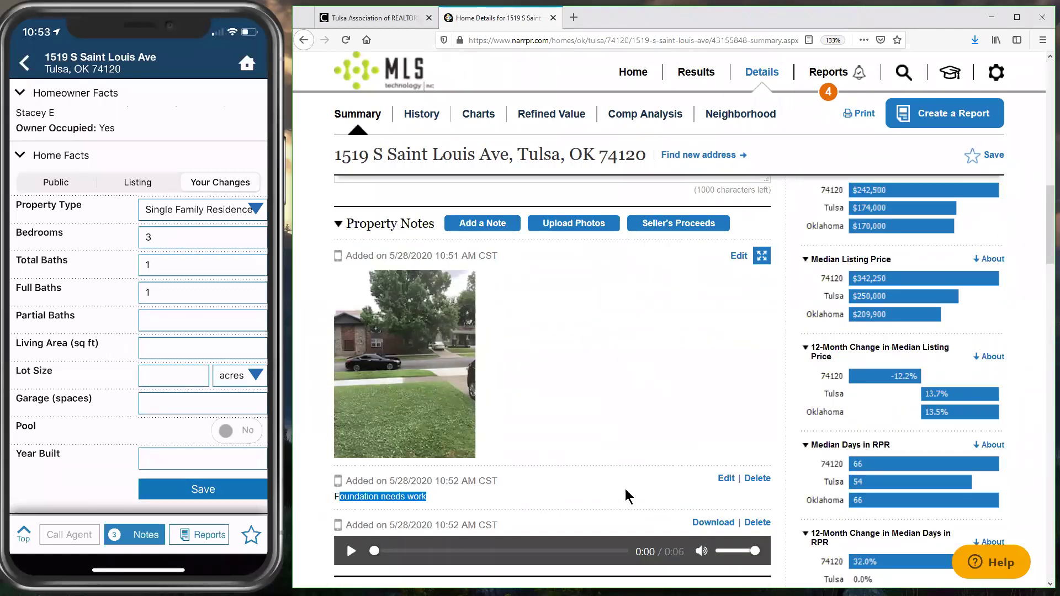
{"action": "left_click", "coordinate": [624, 495]}
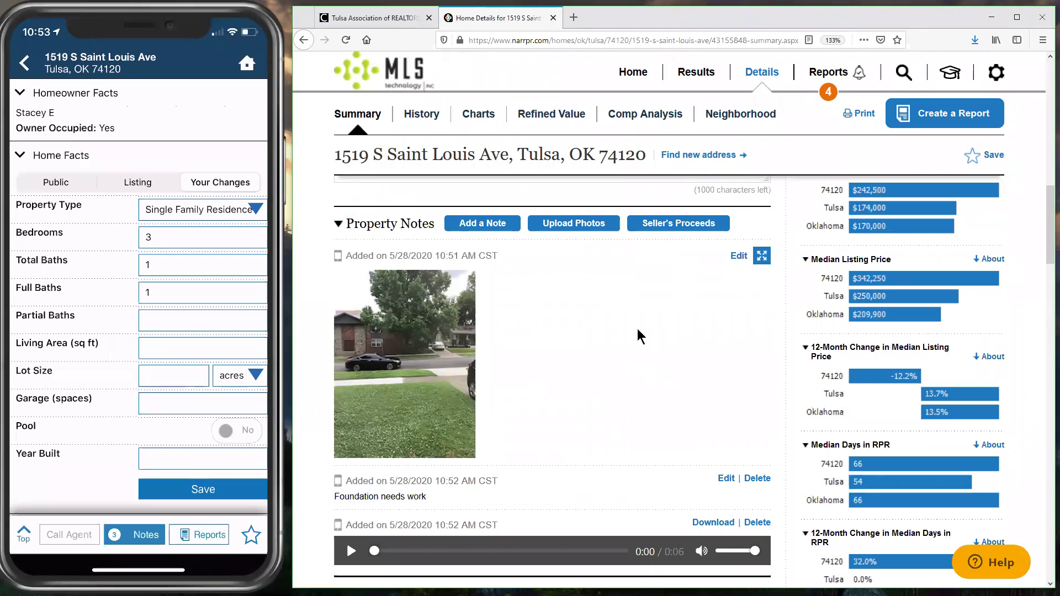
{"action": "scroll", "coordinate": [639, 306], "scroll_direction": "down", "scroll_amount": 2}
{"action": "scroll", "coordinate": [483, 442], "scroll_direction": "down", "scroll_amount": 1}
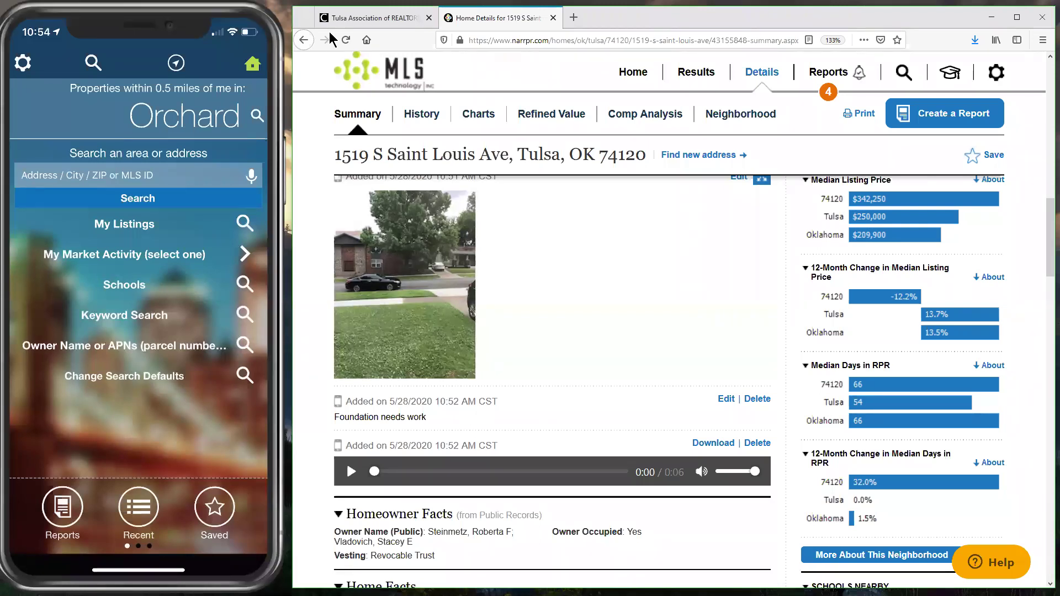
{"action": "left_click", "coordinate": [472, 122]}
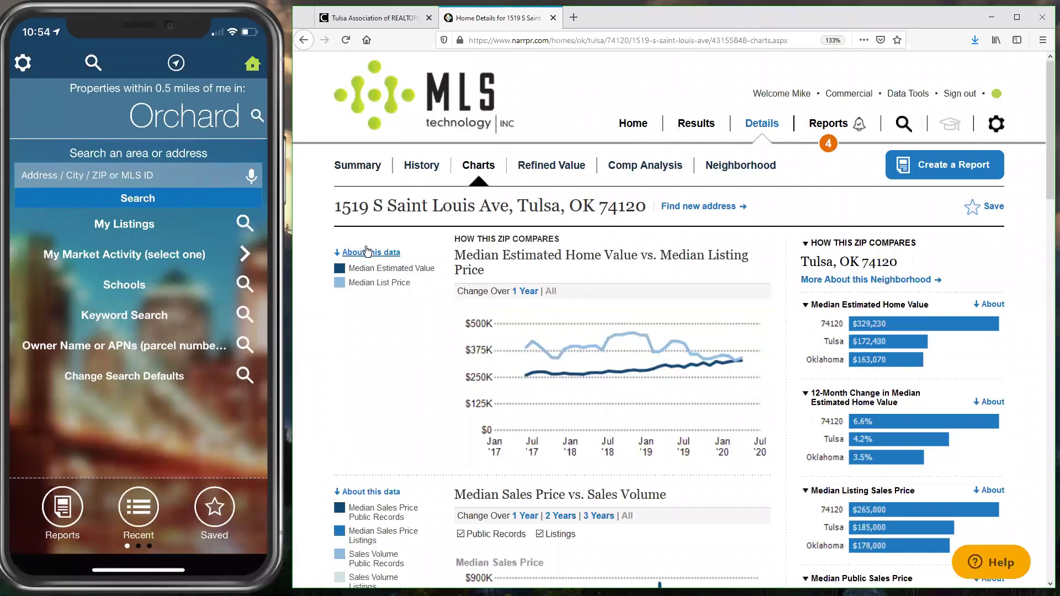
Step: Expand the chart's About this data, review sales History, then go back via Summary to Home
{"action": "left_click", "coordinate": [350, 254]}
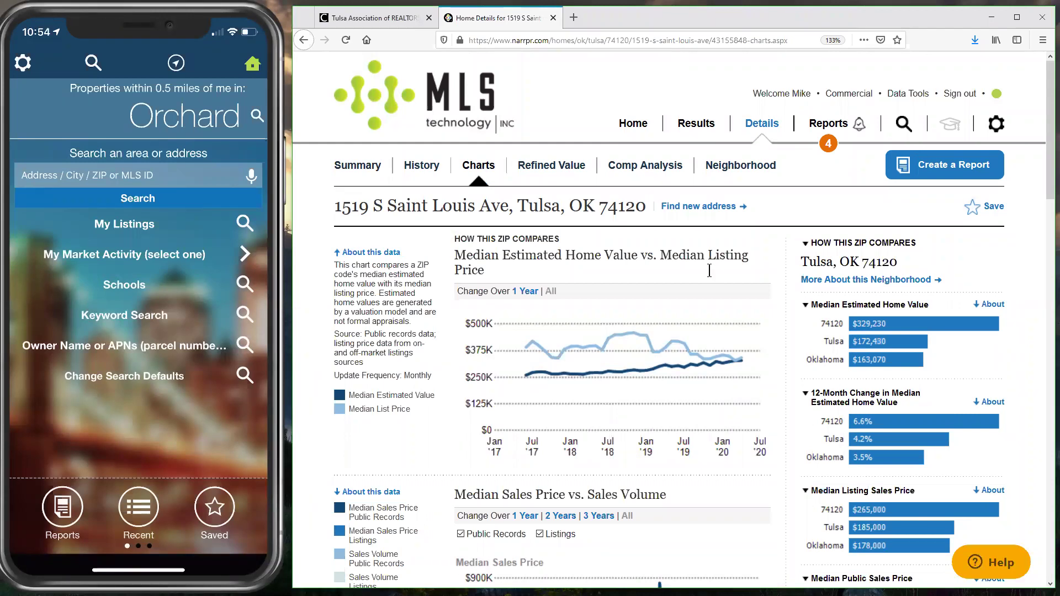
{"action": "left_click", "coordinate": [423, 167]}
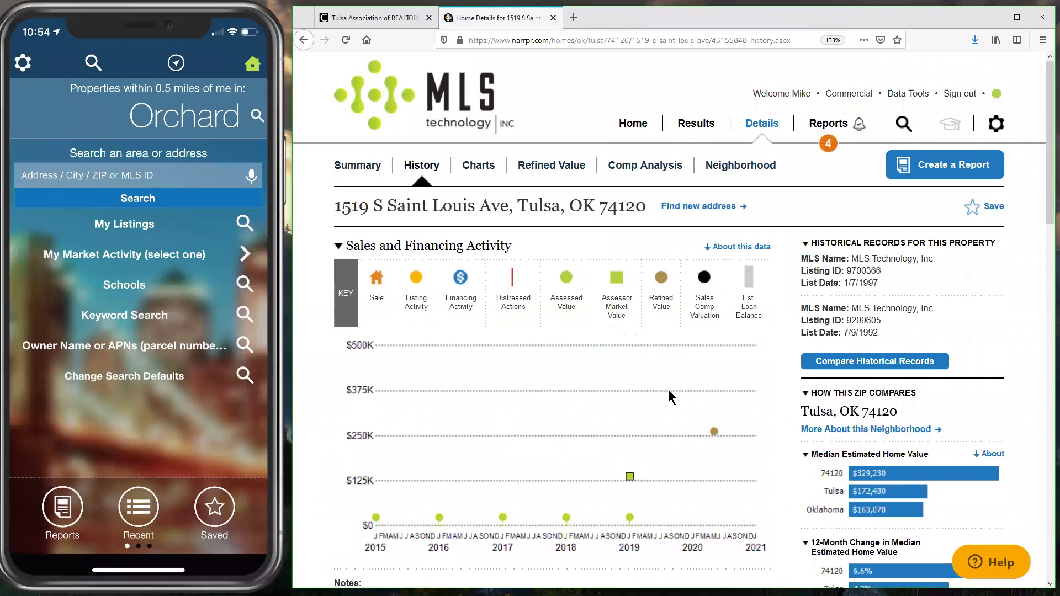
{"action": "scroll", "coordinate": [674, 400], "scroll_direction": "down", "scroll_amount": 8}
{"action": "scroll", "coordinate": [675, 420], "scroll_direction": "up", "scroll_amount": 8}
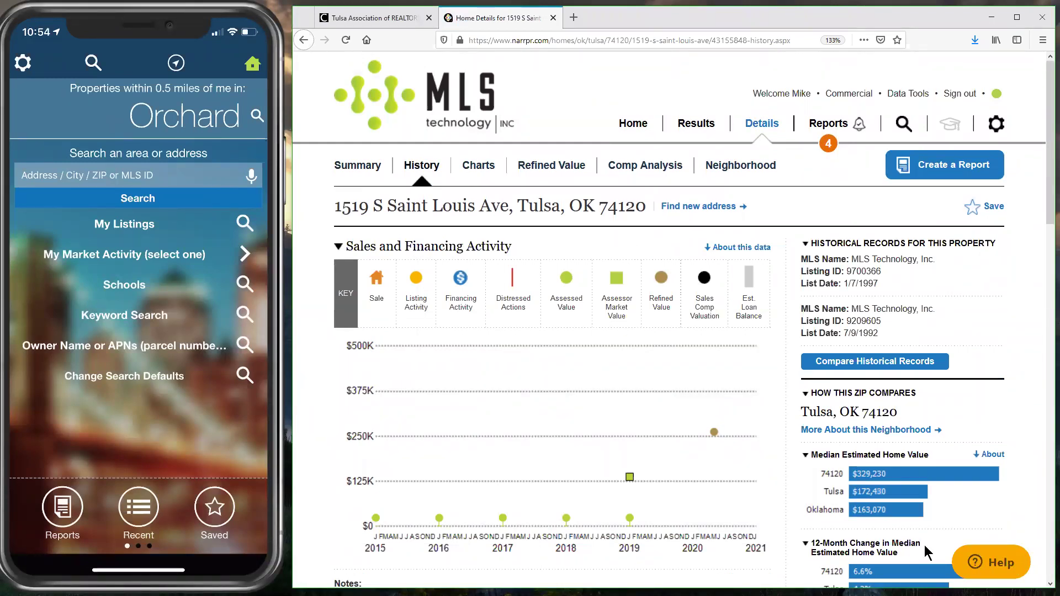
{"action": "left_click", "coordinate": [366, 174]}
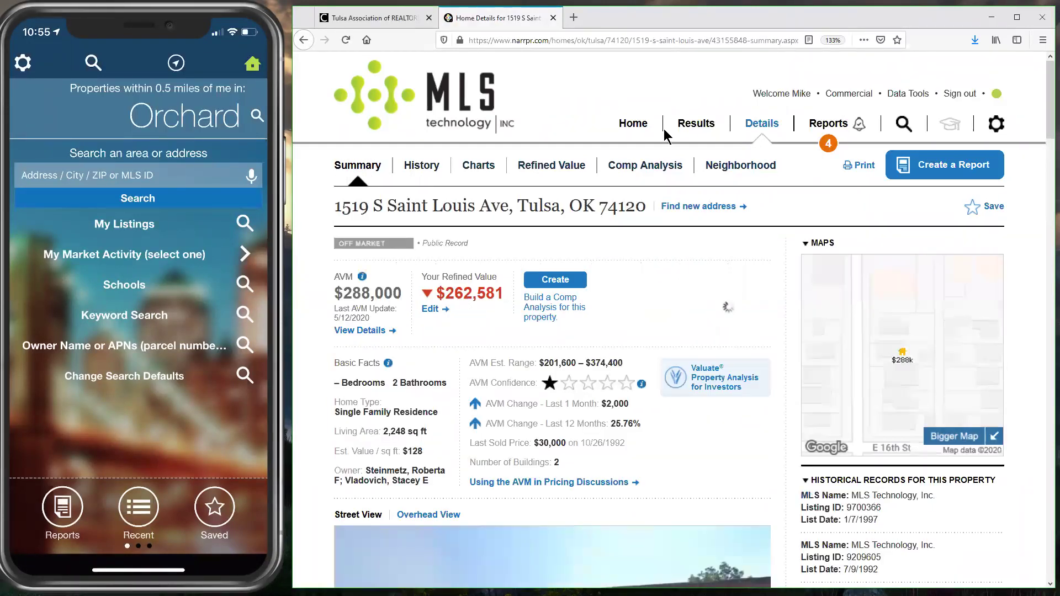
{"action": "left_click", "coordinate": [634, 125]}
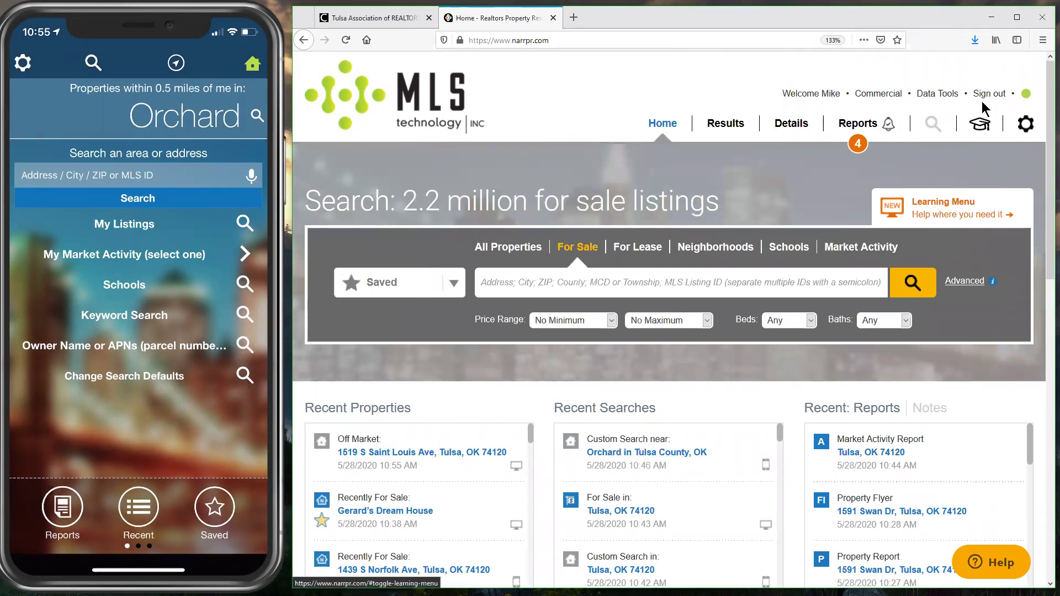
{"action": "left_click", "coordinate": [986, 131]}
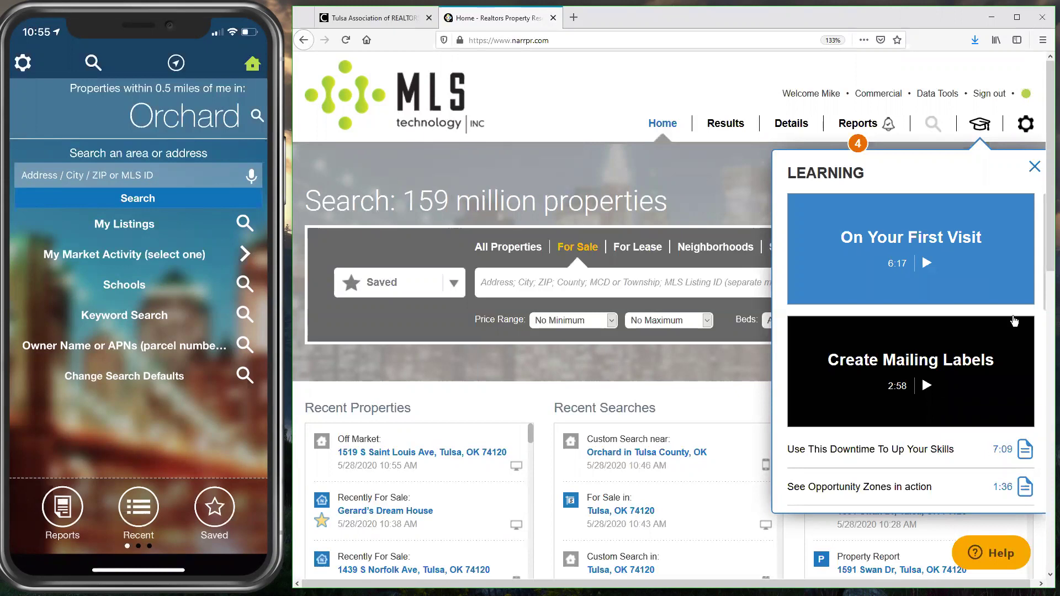
{"action": "scroll", "coordinate": [1014, 321], "scroll_direction": "down", "scroll_amount": 3}
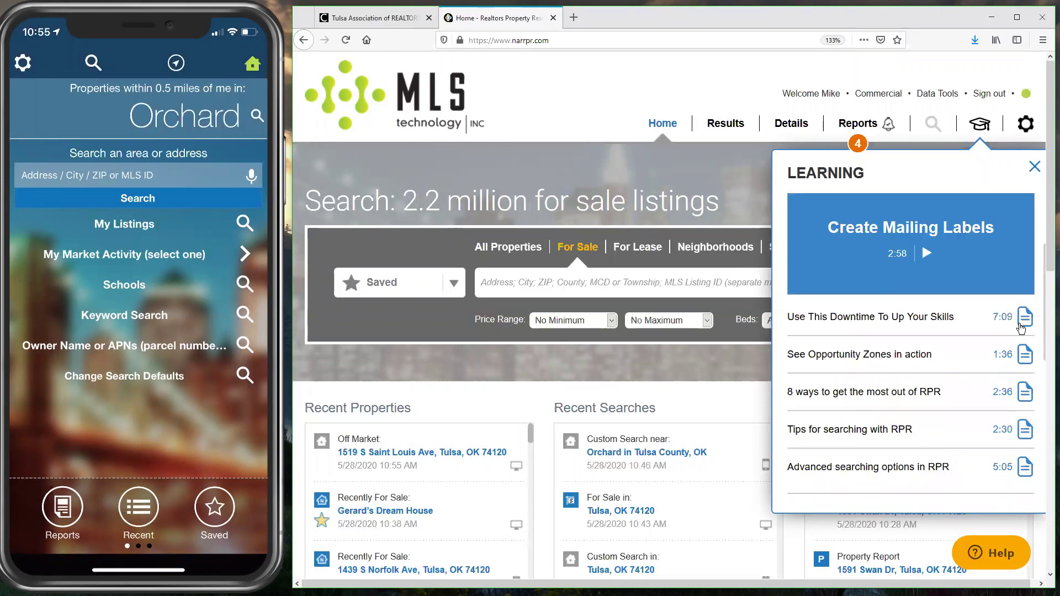
{"action": "scroll", "coordinate": [983, 336], "scroll_direction": "down", "scroll_amount": 2}
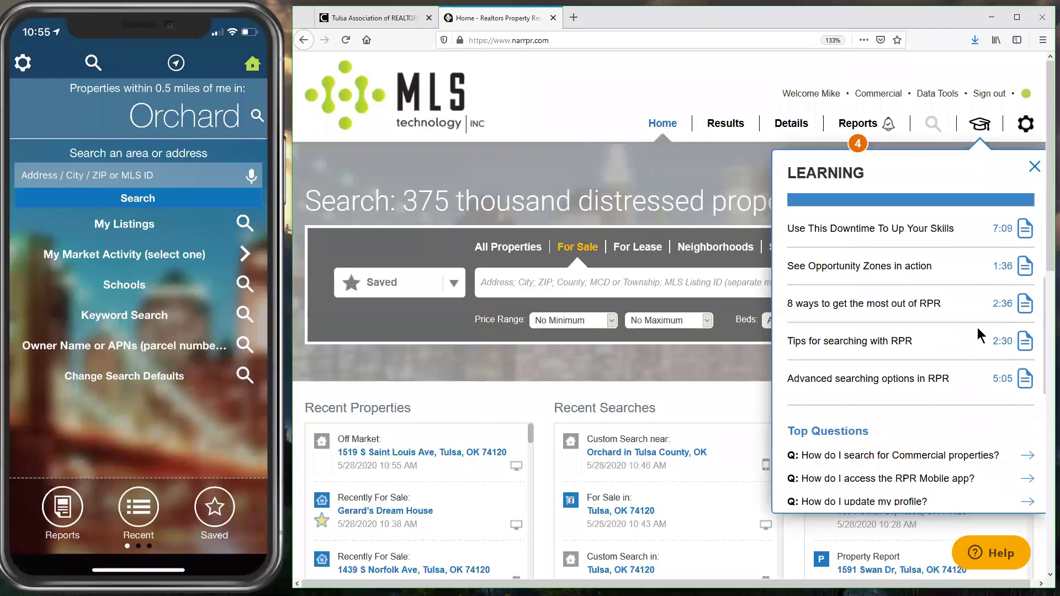
{"action": "scroll", "coordinate": [933, 417], "scroll_direction": "down", "scroll_amount": 1}
{"action": "scroll", "coordinate": [938, 388], "scroll_direction": "down", "scroll_amount": 5}
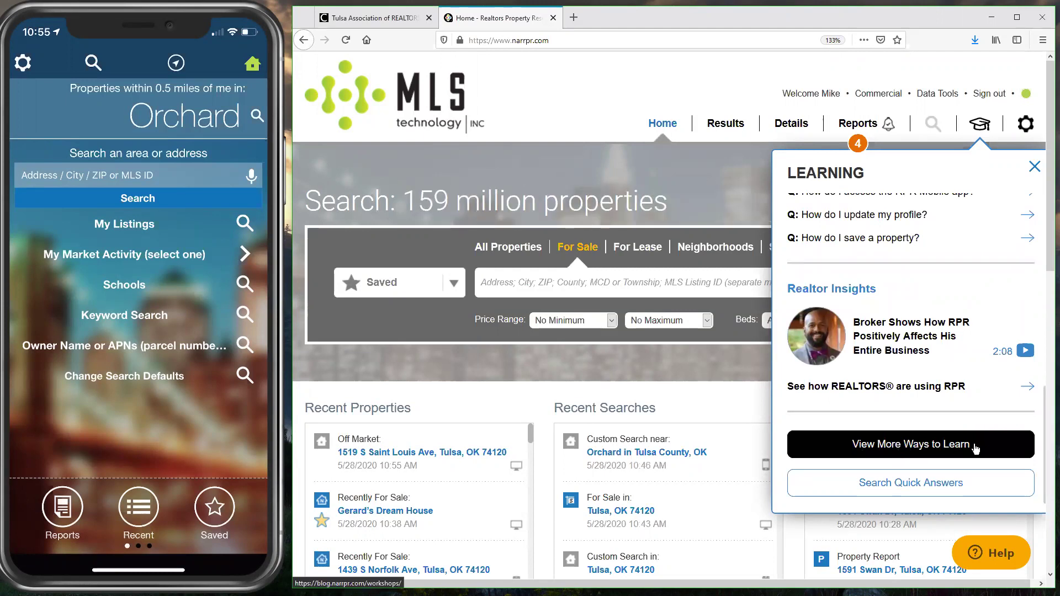
{"action": "left_click", "coordinate": [427, 485]}
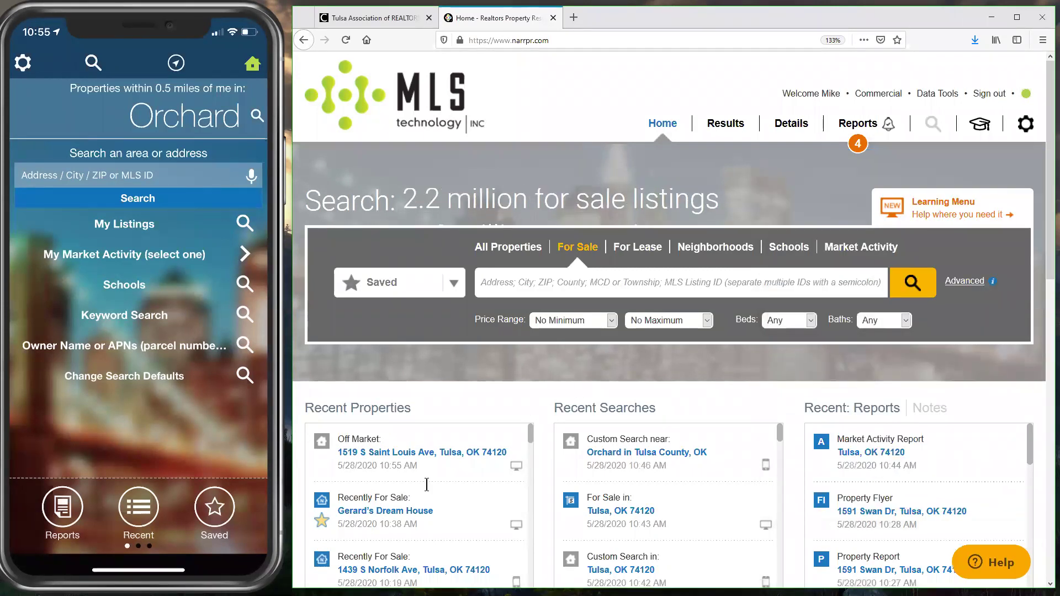
{"action": "left_click", "coordinate": [408, 512]}
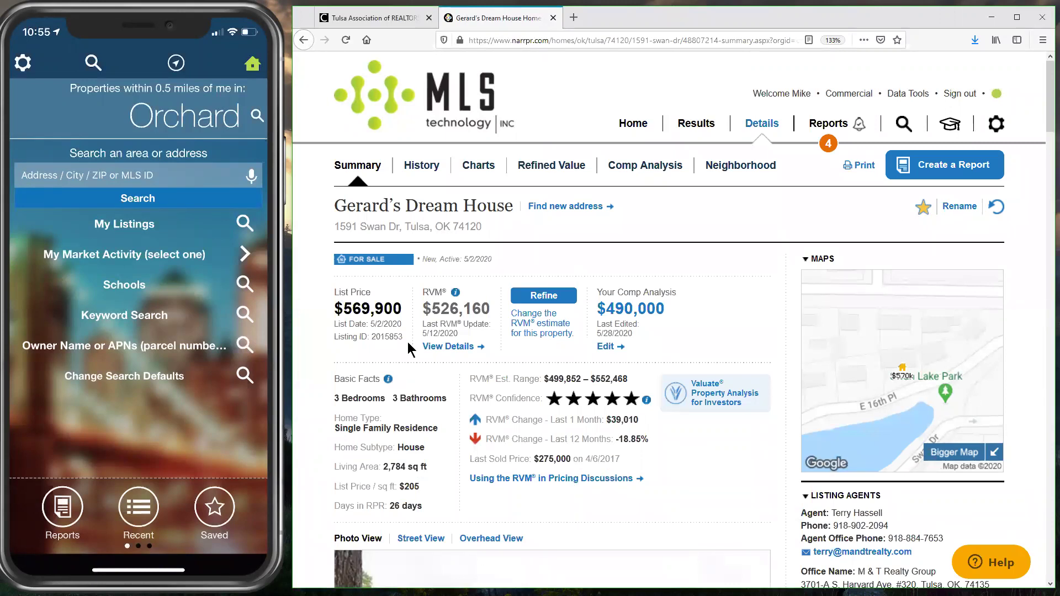
{"action": "left_click", "coordinate": [949, 130]}
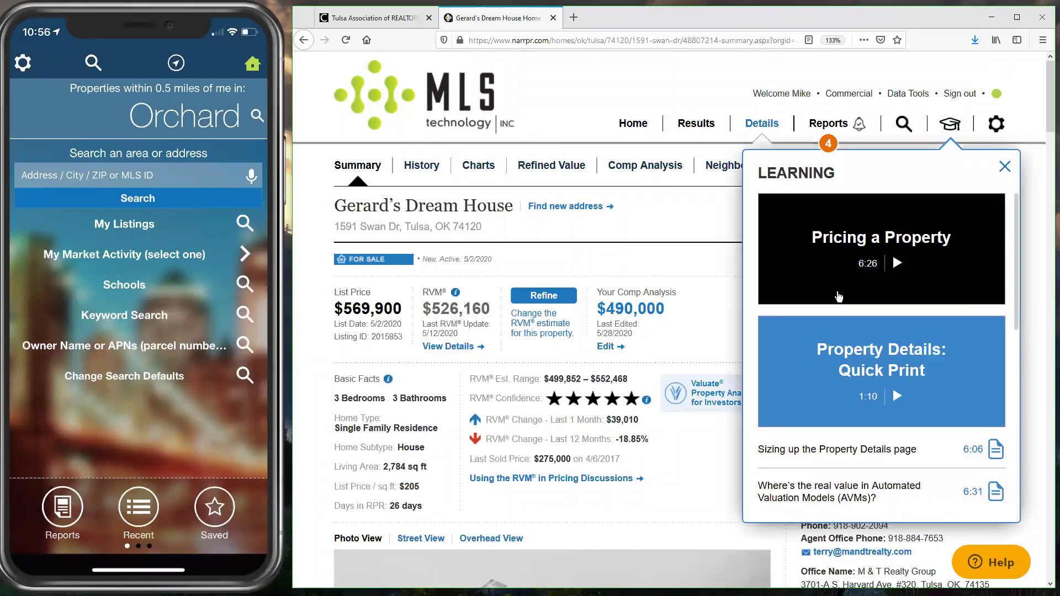
{"action": "scroll", "coordinate": [911, 387], "scroll_direction": "down", "scroll_amount": 1}
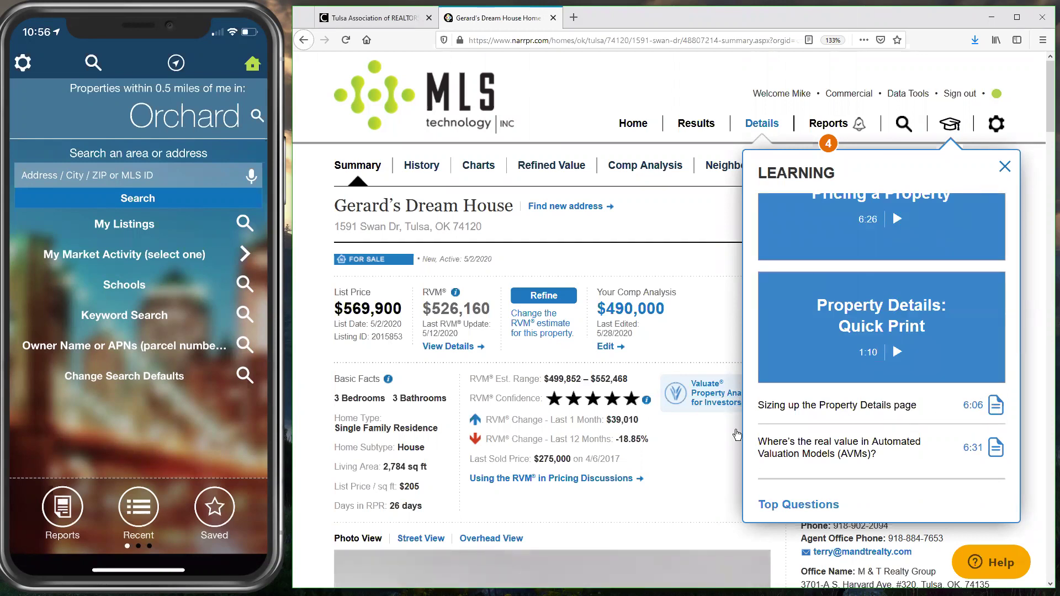
{"action": "left_click", "coordinate": [541, 165]}
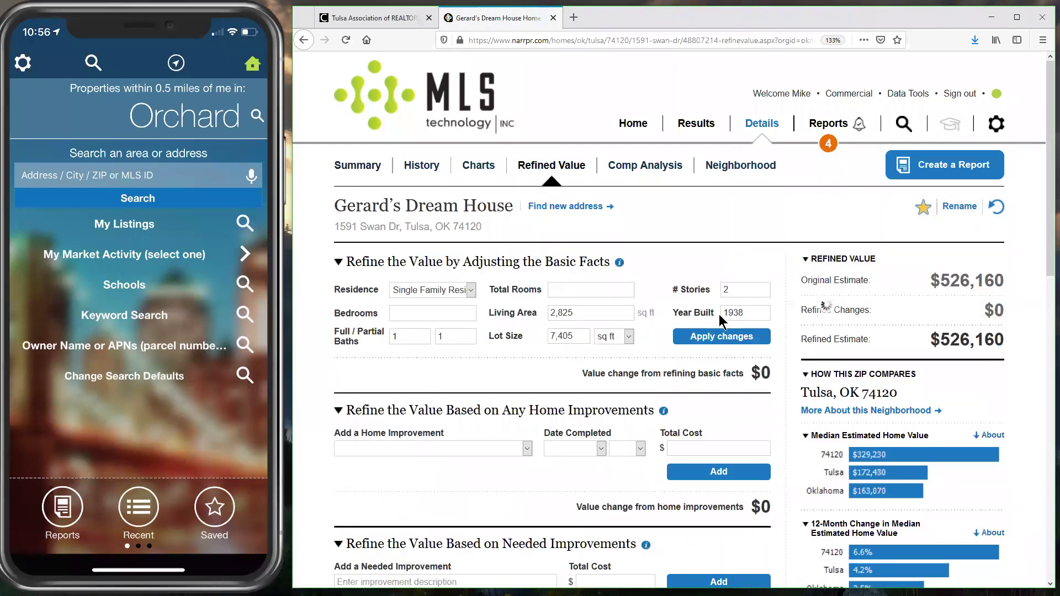
{"action": "left_click", "coordinate": [950, 128]}
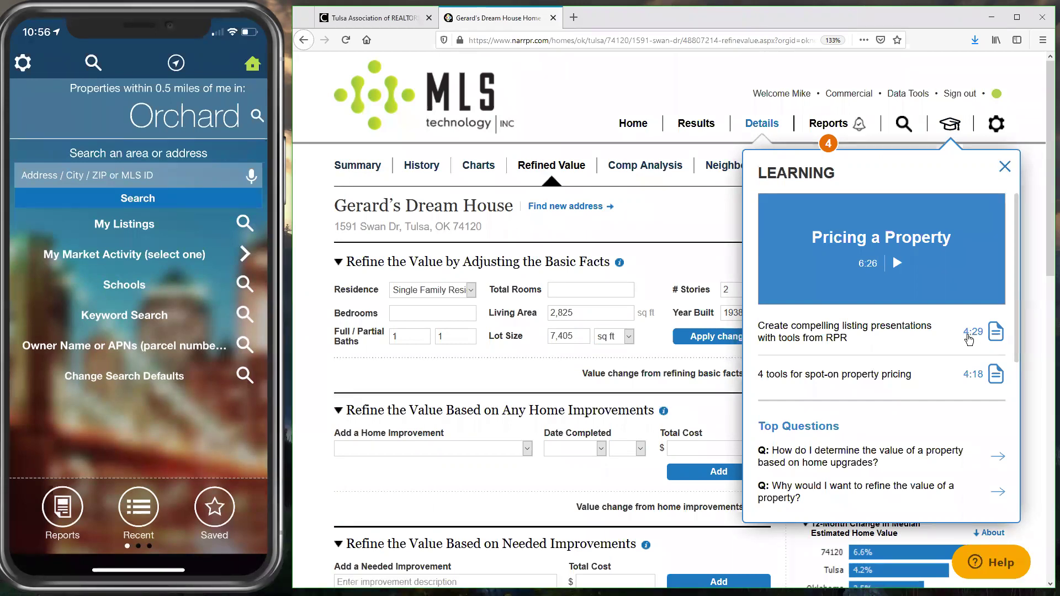
{"action": "left_click", "coordinate": [660, 232]}
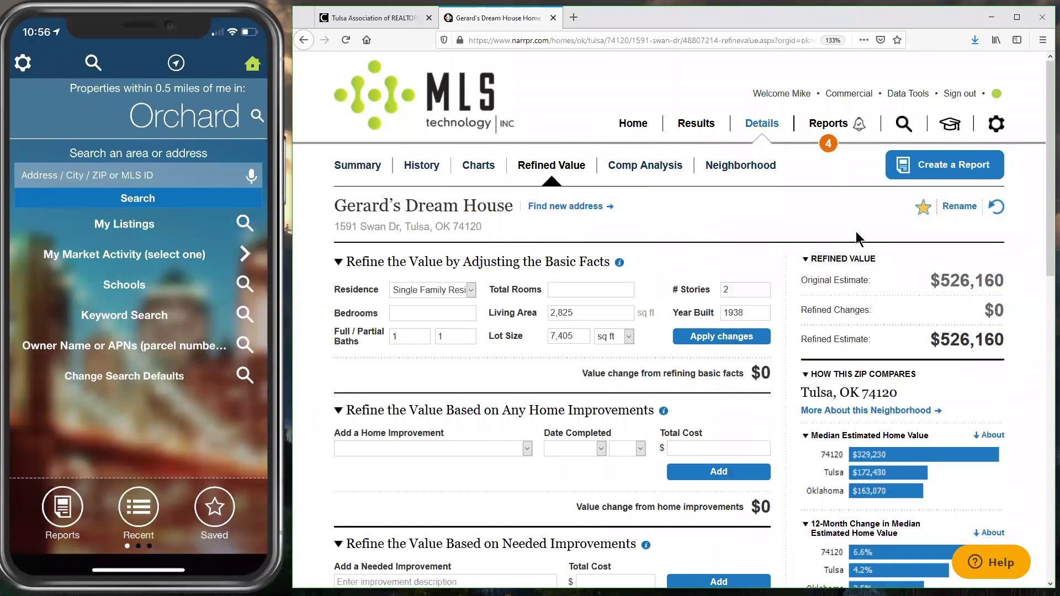
Step: Scroll to the footer's support phone number, then go back to the RPR Home page
{"action": "scroll", "coordinate": [589, 486], "scroll_direction": "down", "scroll_amount": 7}
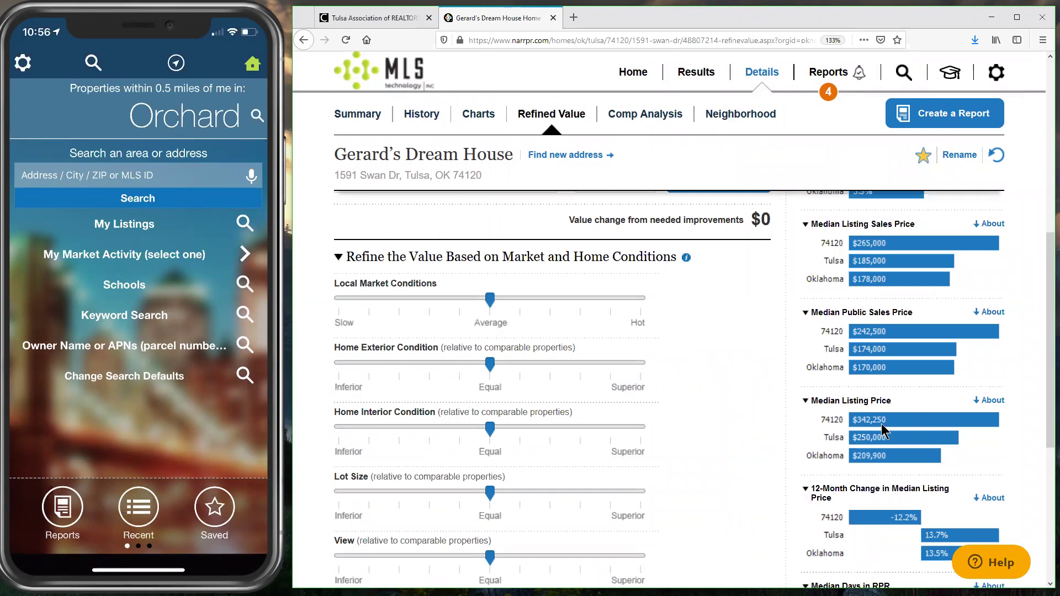
{"action": "mouse_move", "coordinate": [25, 77]}
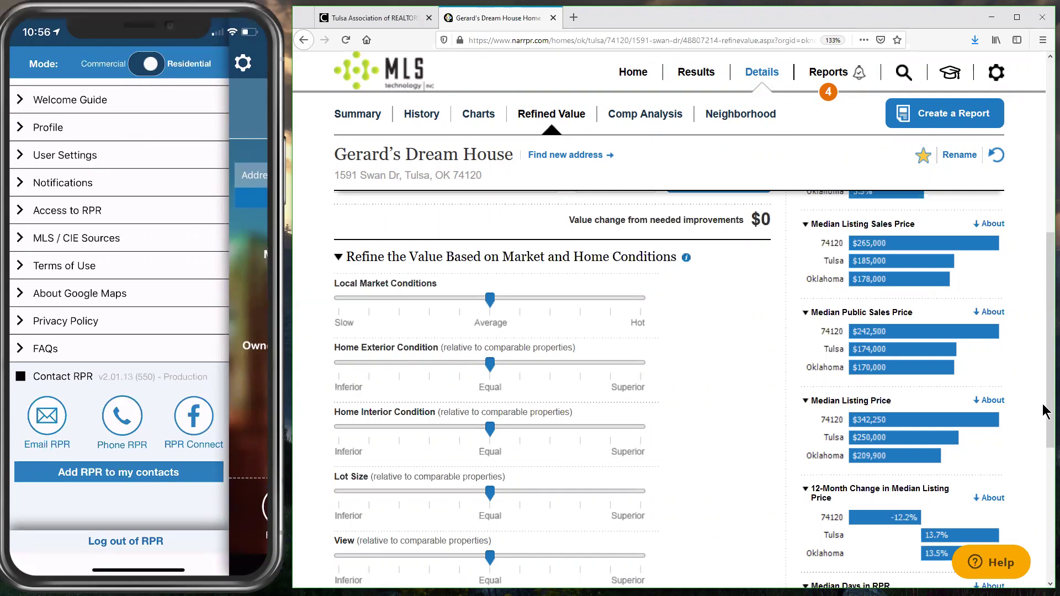
{"action": "scroll", "coordinate": [1044, 513], "scroll_direction": "down", "scroll_amount": 1}
{"action": "scroll", "coordinate": [1044, 515], "scroll_direction": "down", "scroll_amount": 5}
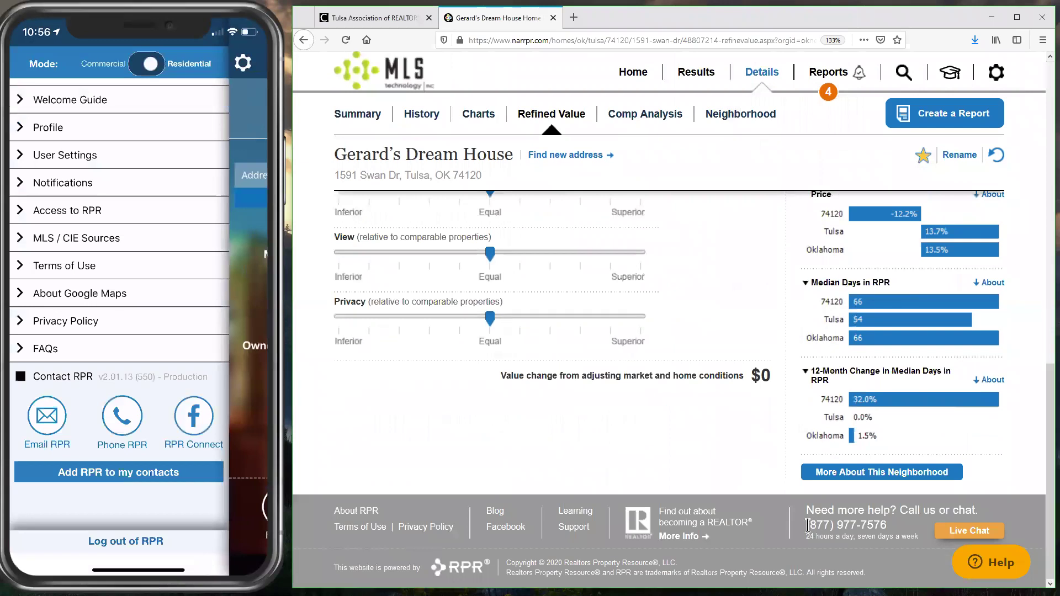
{"action": "left_click", "coordinate": [860, 529]}
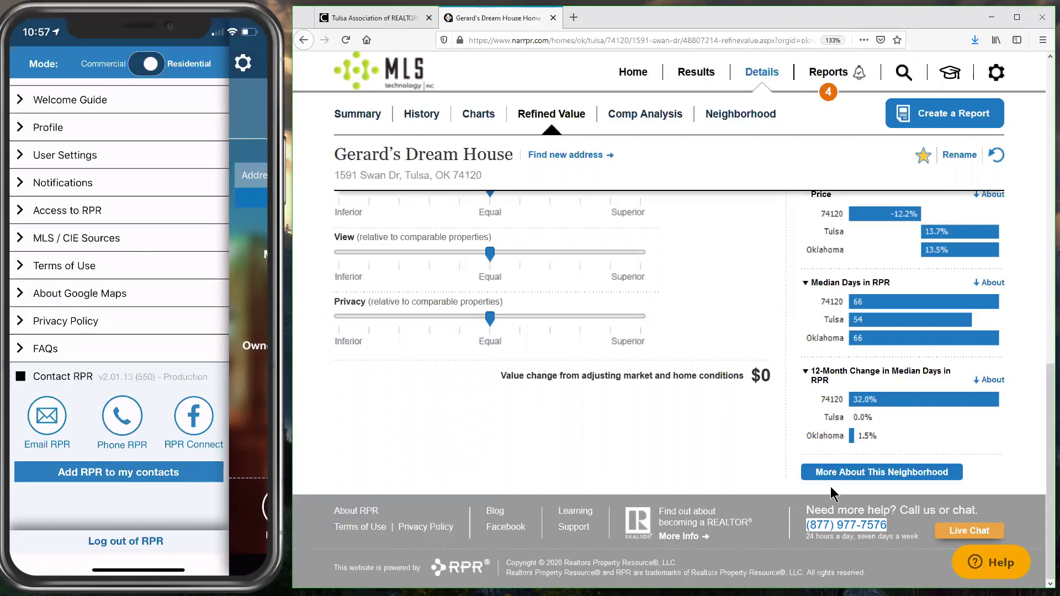
{"action": "left_click", "coordinate": [894, 535]}
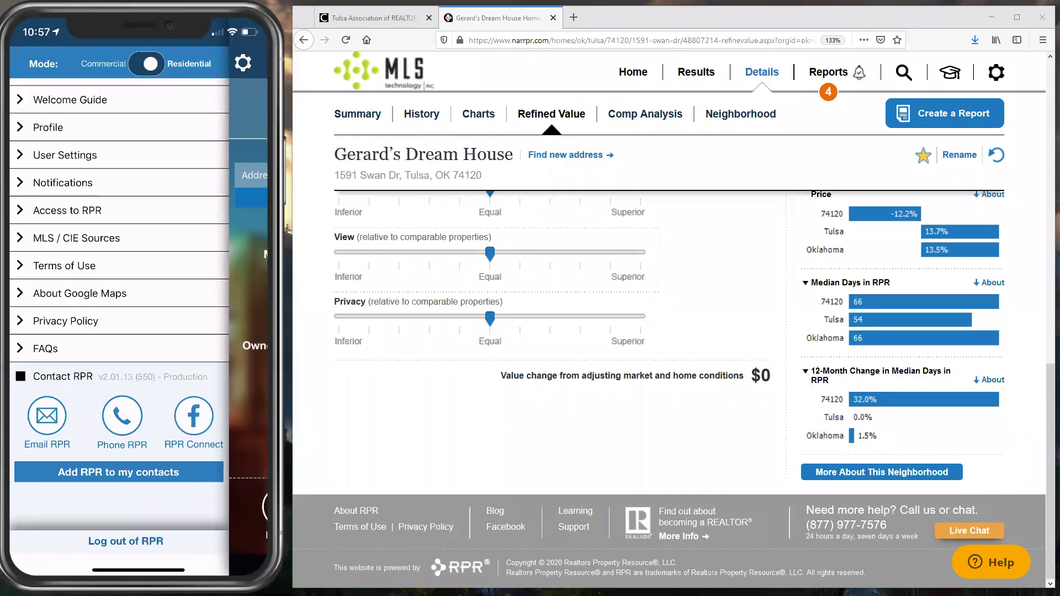
{"action": "left_click", "coordinate": [635, 73]}
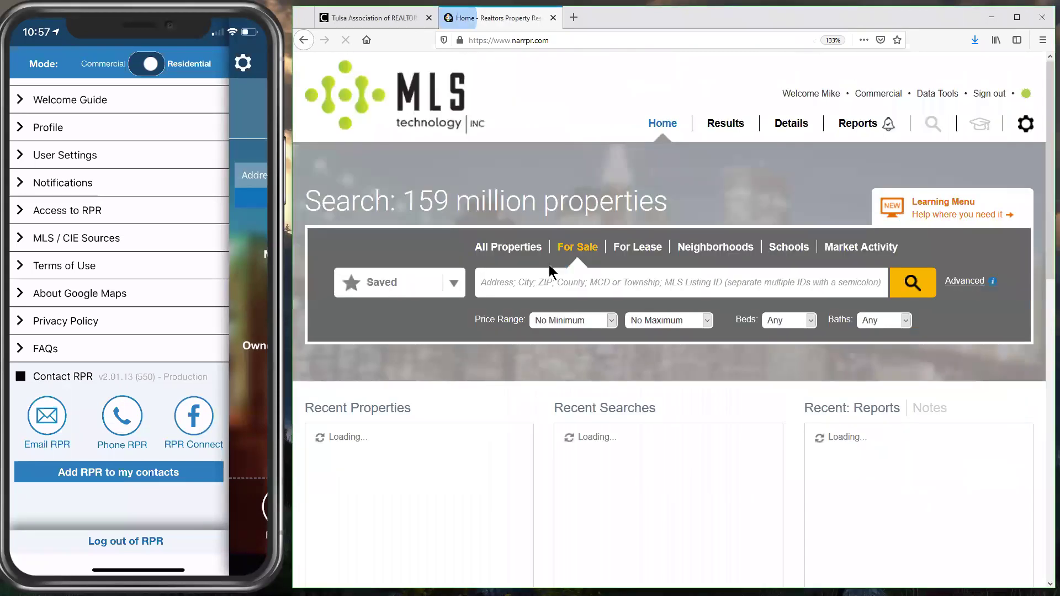
Step: Search for-sale listings in Tulsa, OK 74120 and show the results in Map View
{"action": "left_click", "coordinate": [587, 238]}
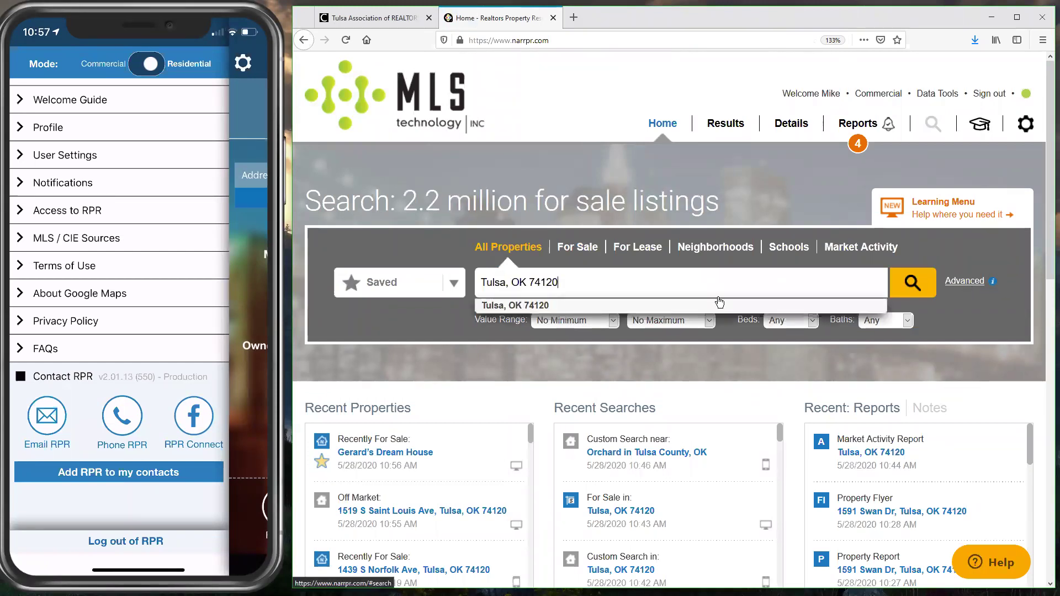
{"action": "left_click", "coordinate": [720, 302]}
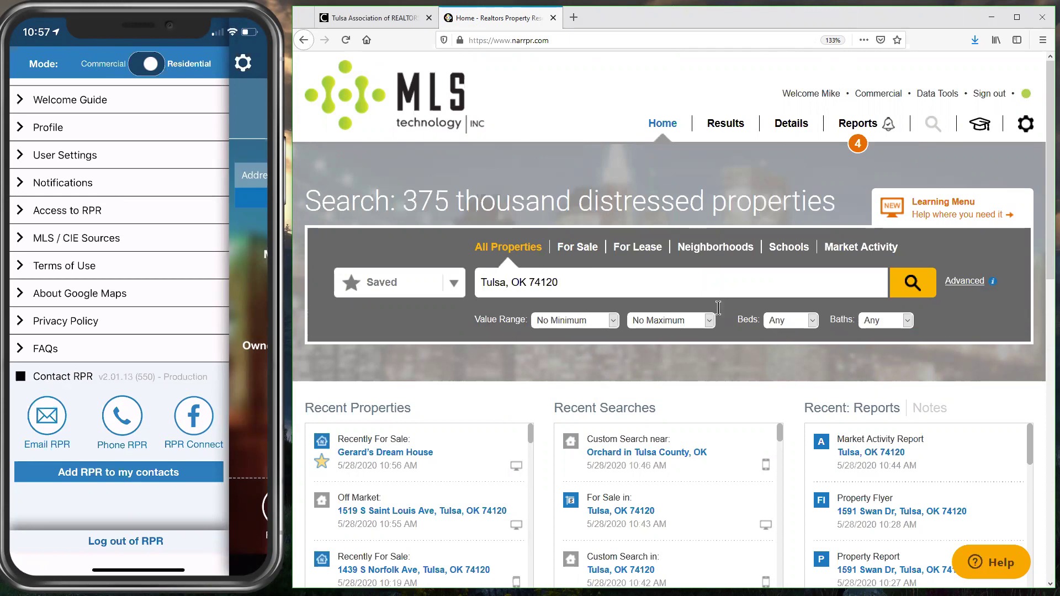
{"action": "left_click", "coordinate": [915, 283]}
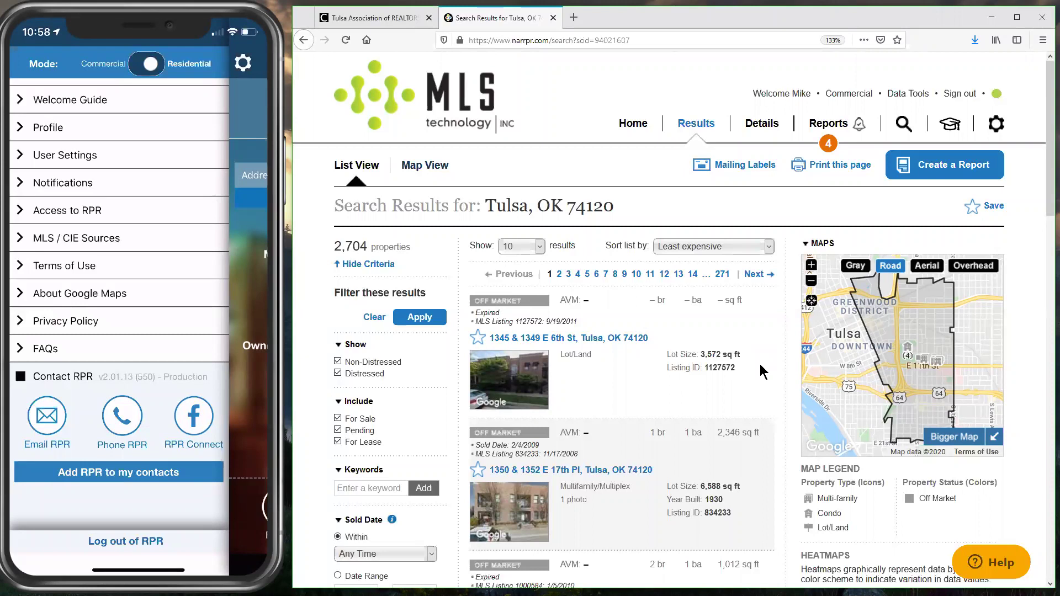
{"action": "scroll", "coordinate": [709, 367], "scroll_direction": "down", "scroll_amount": 6}
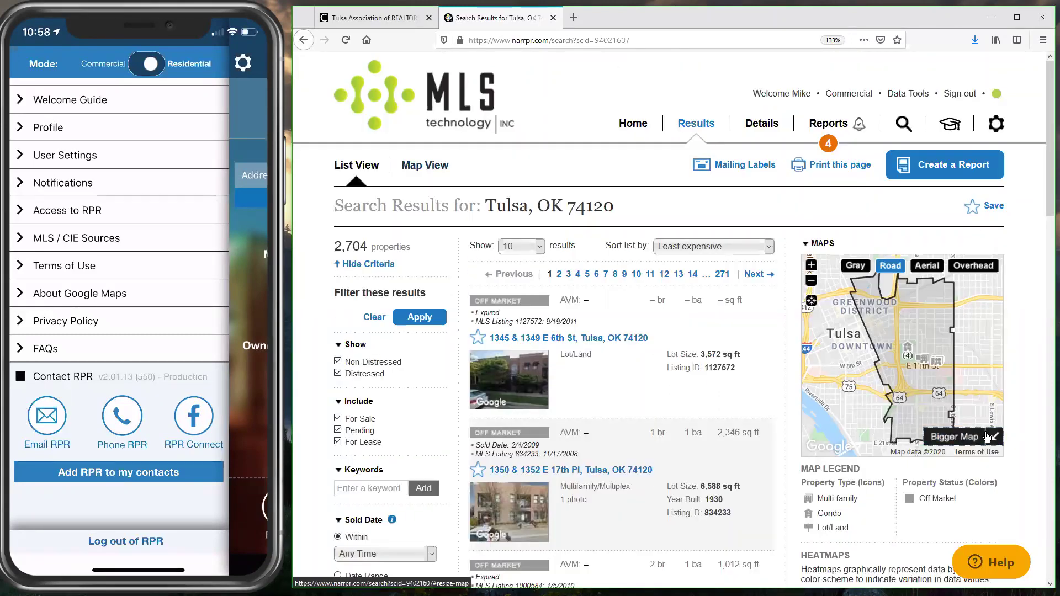
{"action": "left_click", "coordinate": [987, 436]}
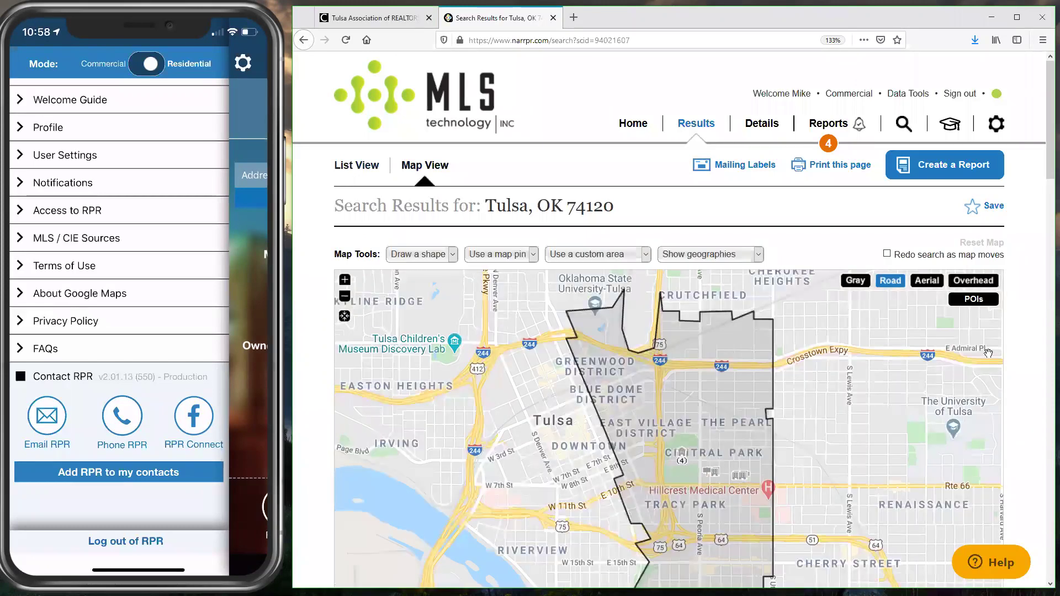
Step: Zoom and pan the results map to focus on E 8th St near S Rockford Ave
{"action": "left_click", "coordinate": [345, 281]}
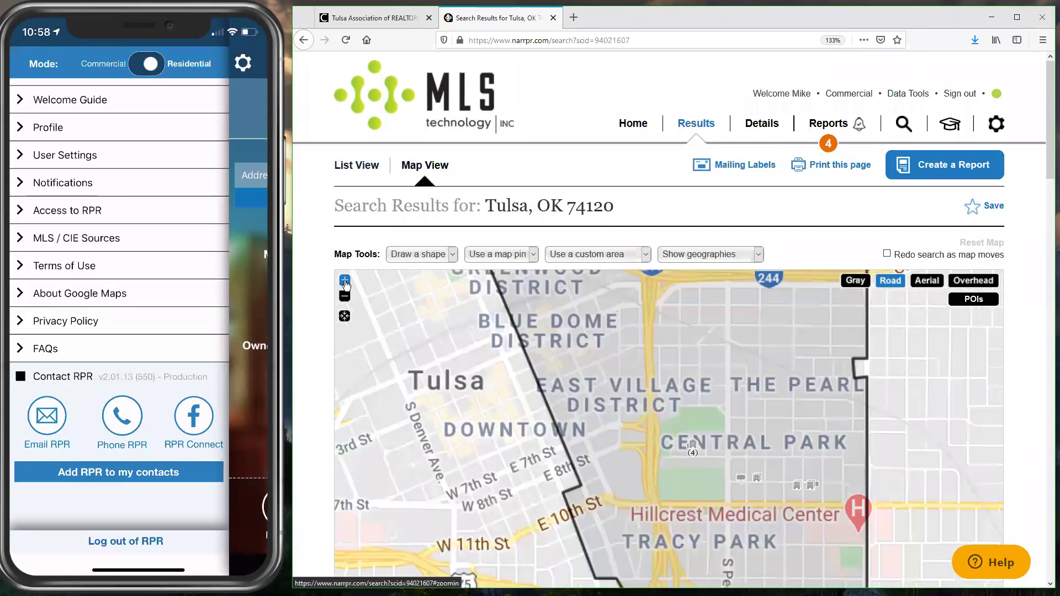
{"action": "left_click", "coordinate": [345, 281]}
{"action": "left_click", "coordinate": [345, 281]}
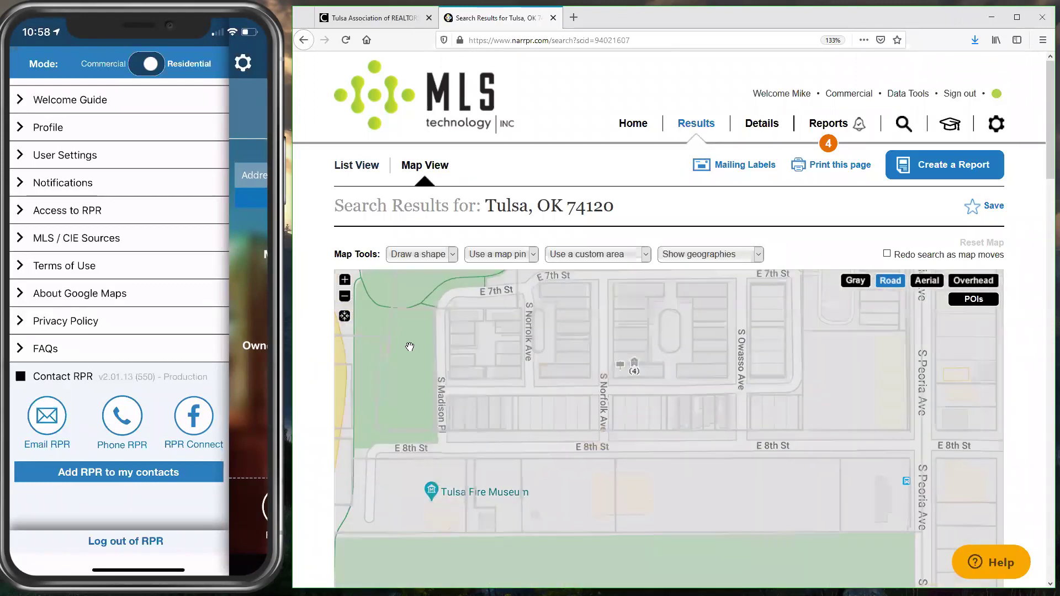
{"action": "left_click", "coordinate": [345, 281]}
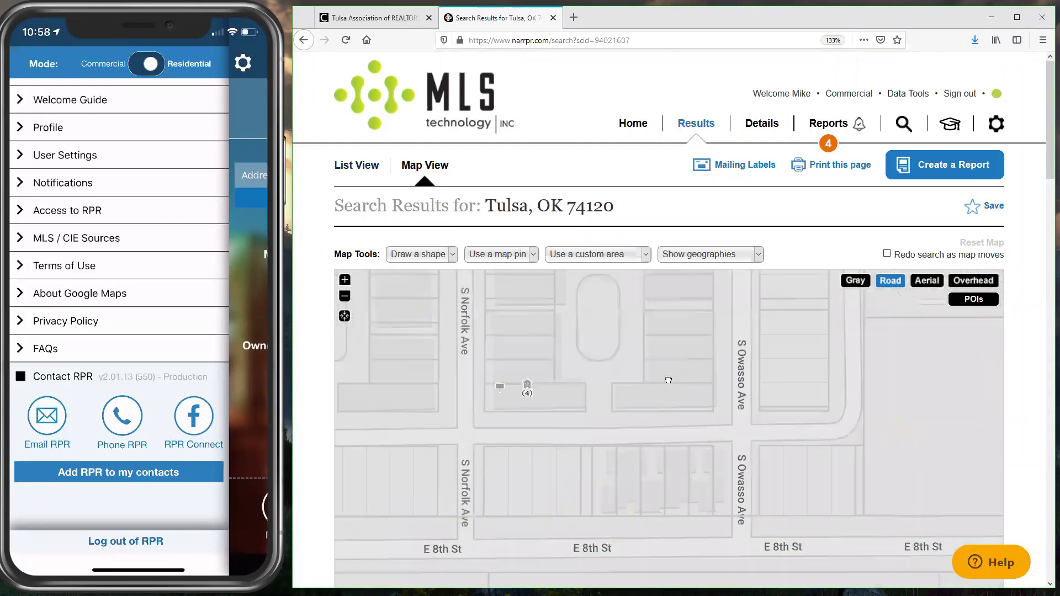
{"action": "left_click", "coordinate": [344, 297]}
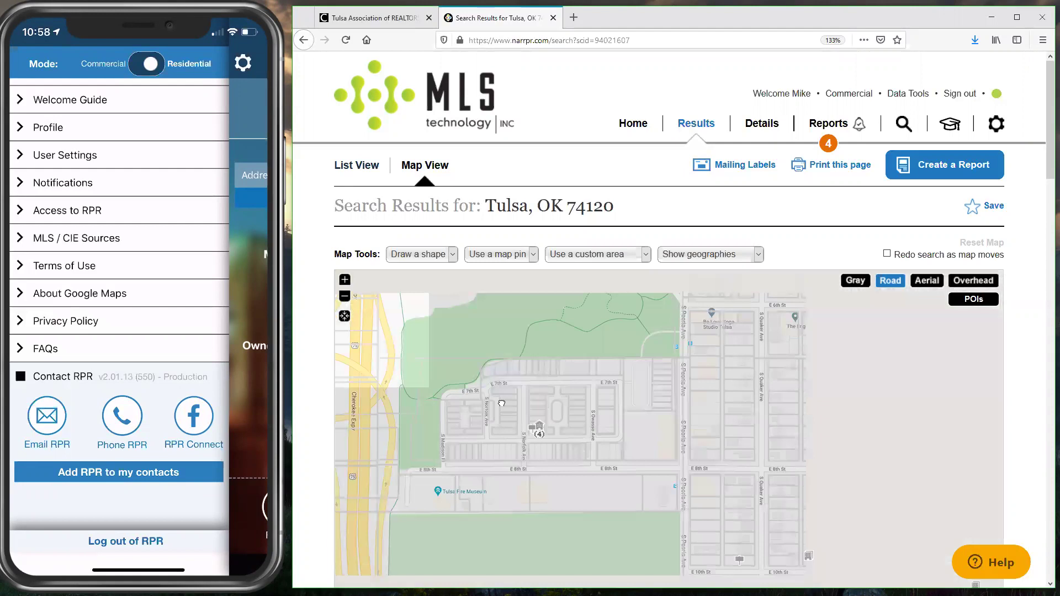
{"action": "left_click_drag", "start_coordinate": [565, 402], "coordinate": [369, 421]}
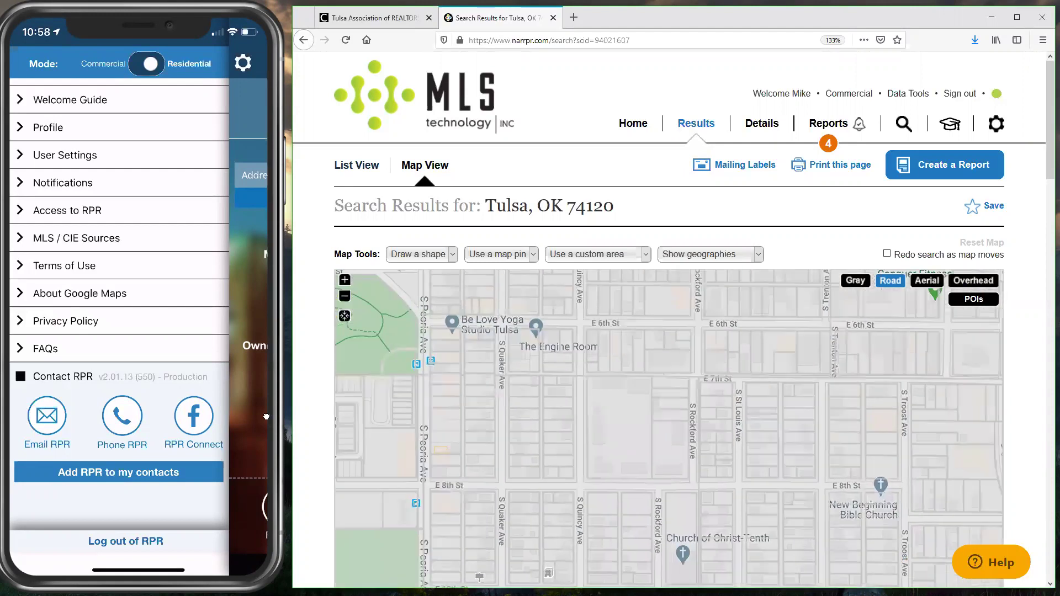
{"action": "left_click", "coordinate": [342, 284]}
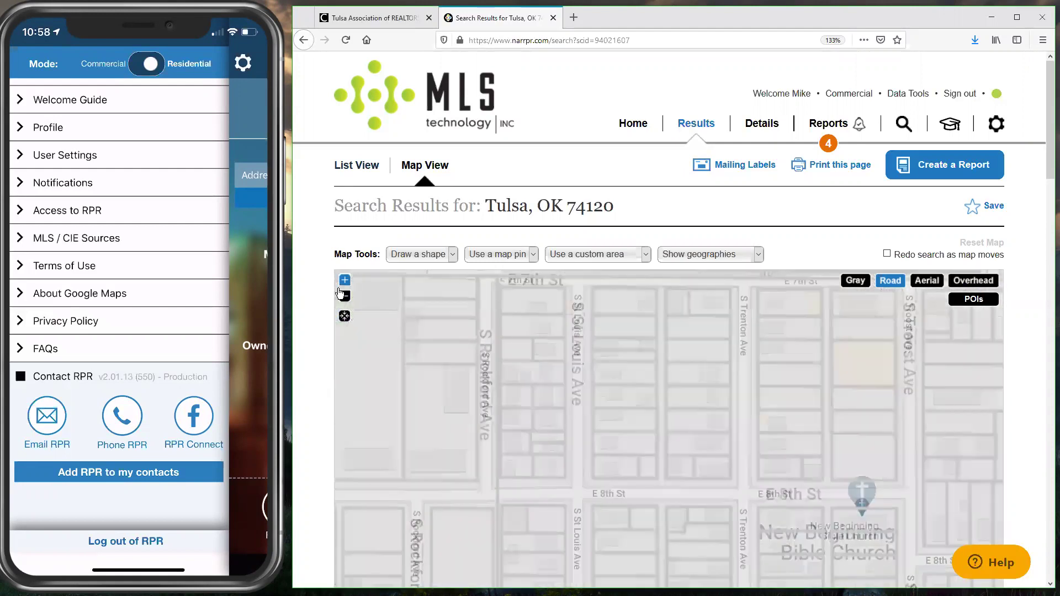
{"action": "scroll", "coordinate": [686, 379], "scroll_direction": "up", "scroll_amount": 3}
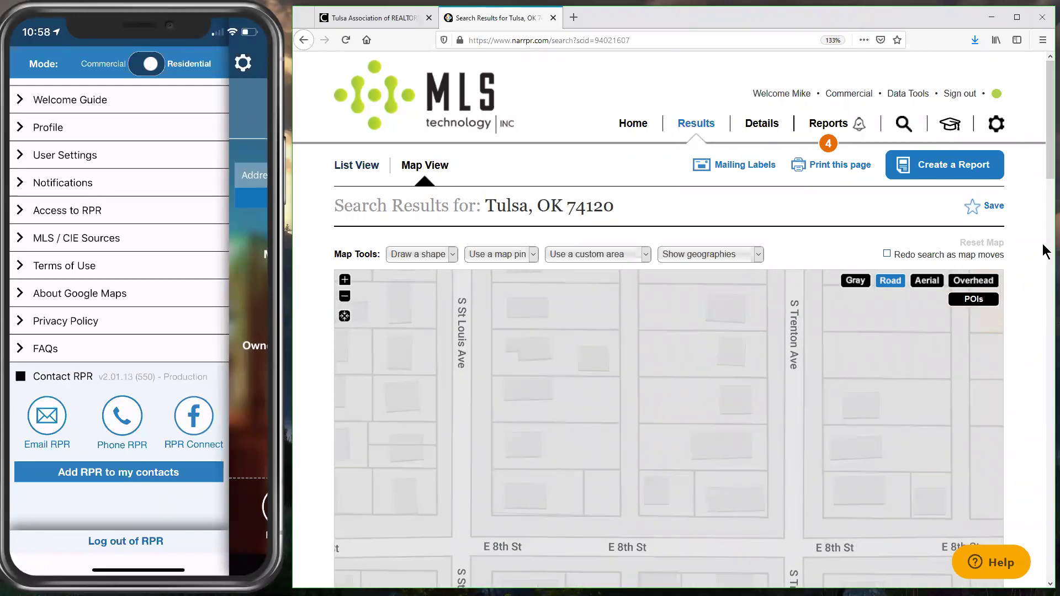
{"action": "scroll", "coordinate": [1041, 173], "scroll_direction": "down", "scroll_amount": 2}
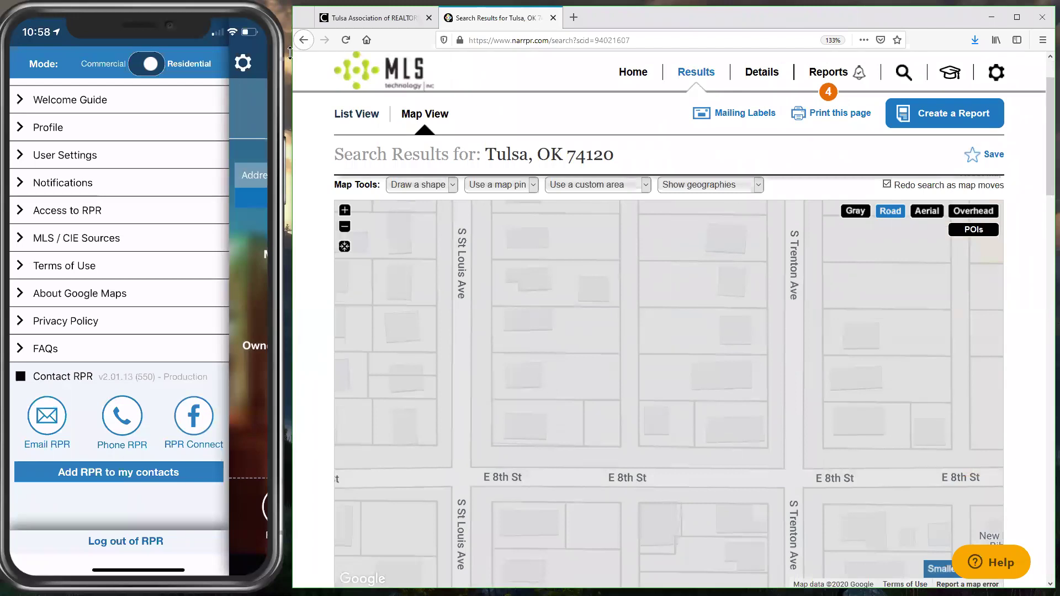
{"action": "mouse_move", "coordinate": [220, 31]}
{"action": "left_click_drag", "start_coordinate": [83, 15], "coordinate": [355, 595]}
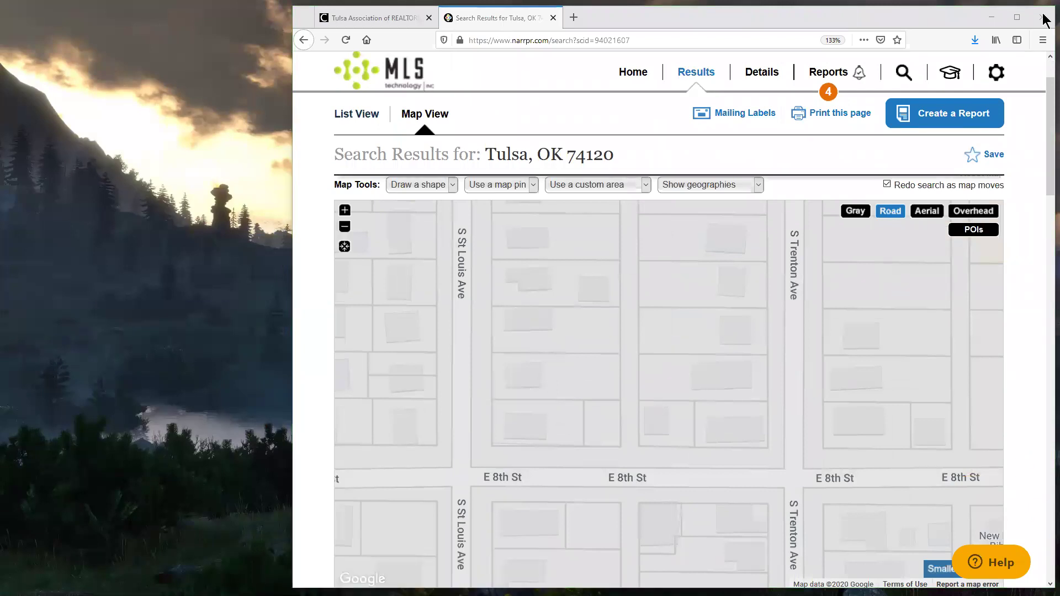
Step: Maximize the browser and review the Tulsa, OK 74120 map results along E 8th St
{"action": "left_click", "coordinate": [1018, 17]}
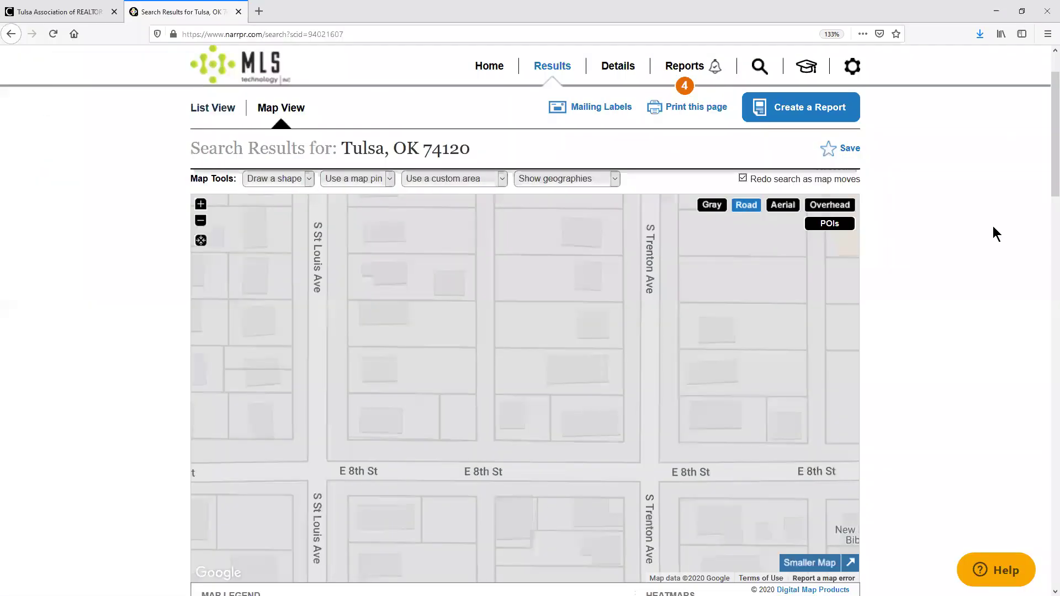
{"action": "scroll", "coordinate": [1046, 177], "scroll_direction": "down", "scroll_amount": 2}
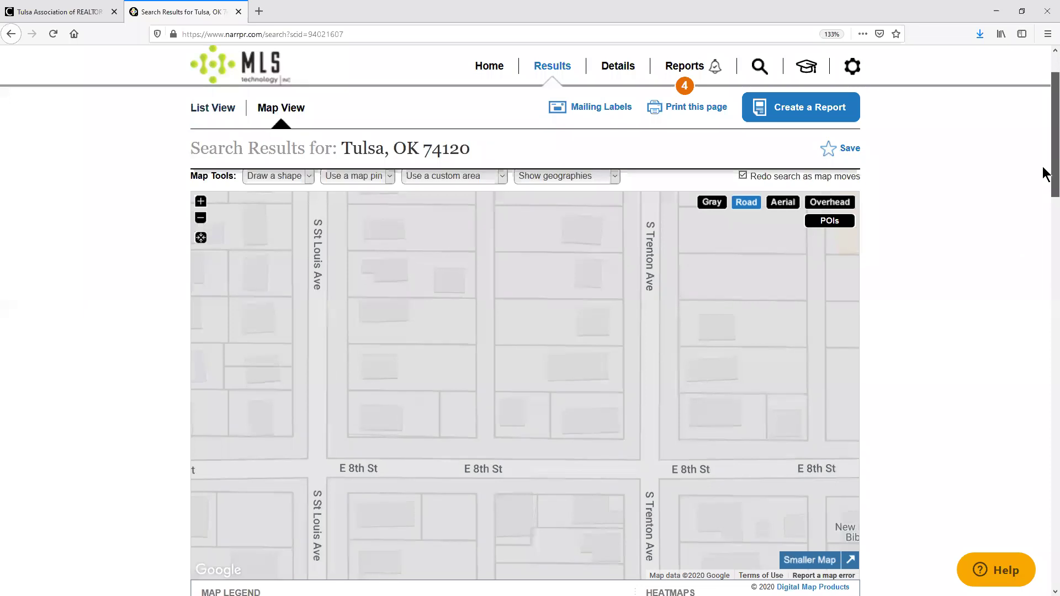
{"action": "scroll", "coordinate": [1045, 190], "scroll_direction": "down", "scroll_amount": 7}
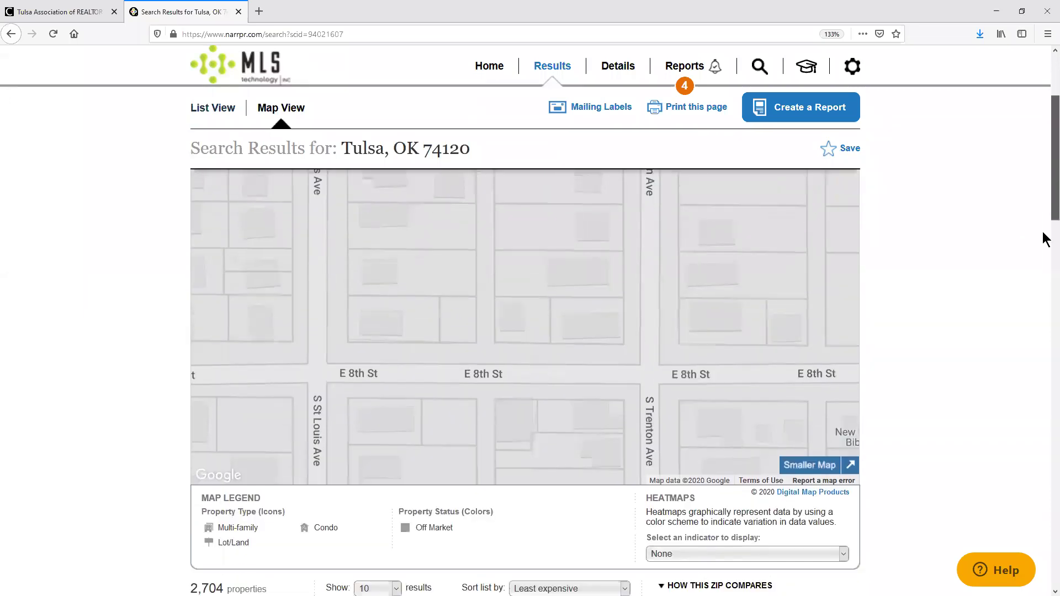
{"action": "scroll", "coordinate": [415, 405], "scroll_direction": "down", "scroll_amount": 1}
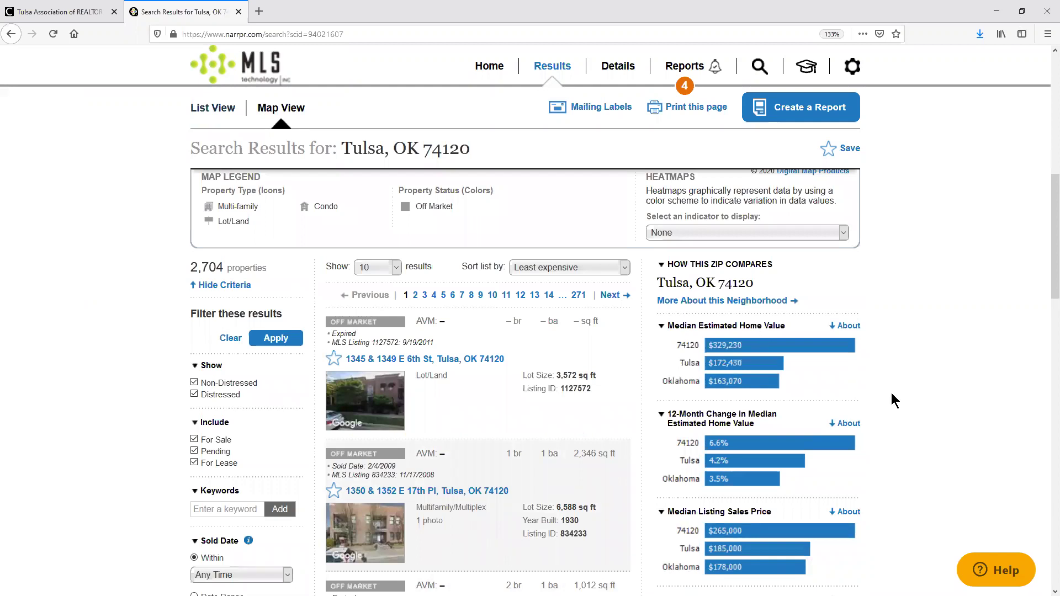
{"action": "scroll", "coordinate": [891, 393], "scroll_direction": "up", "scroll_amount": 9}
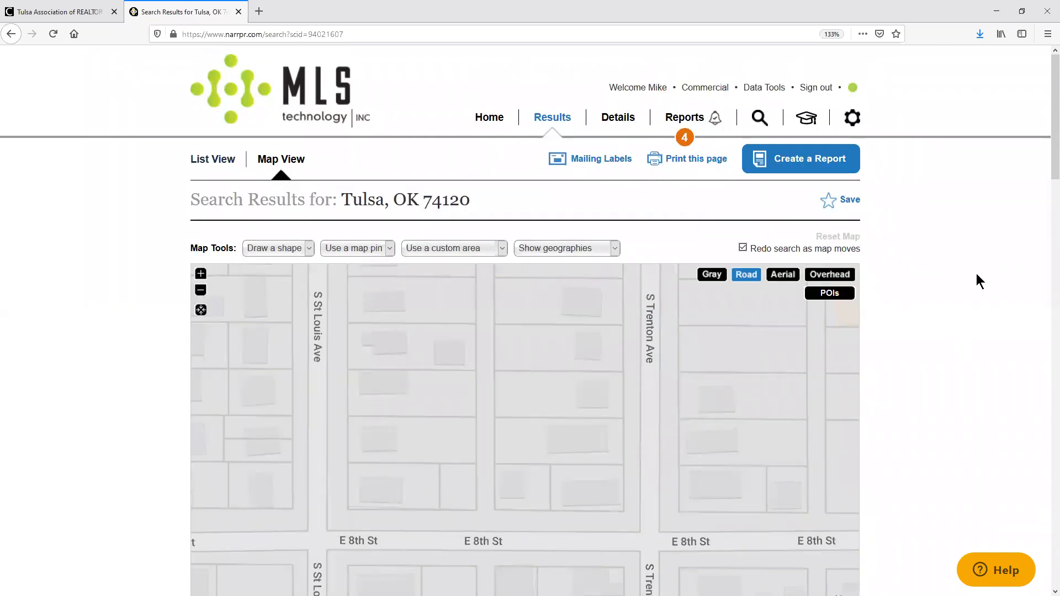
{"action": "scroll", "coordinate": [1044, 157], "scroll_direction": "down", "scroll_amount": 1}
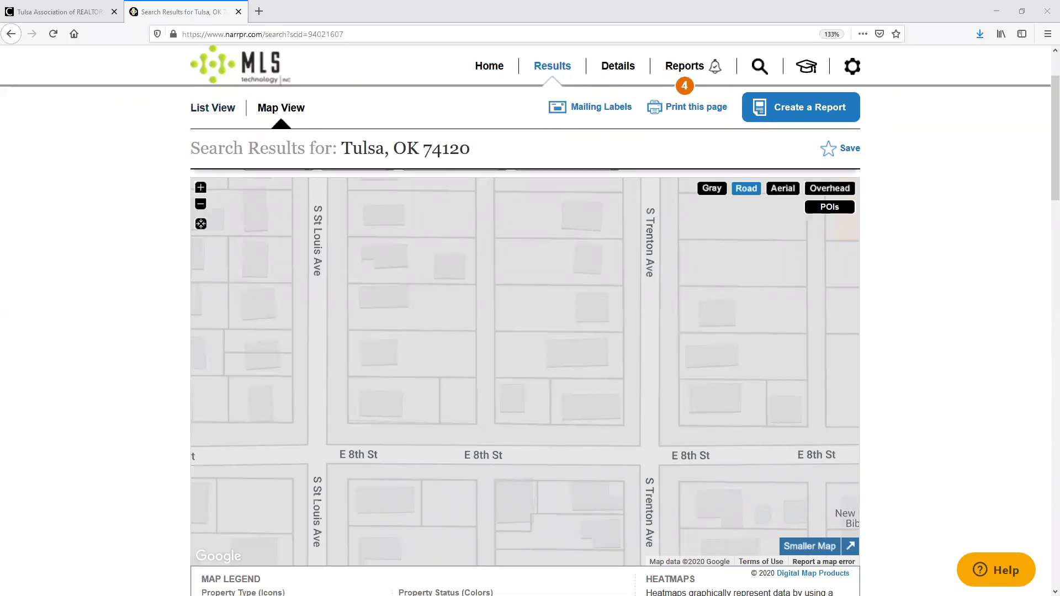
{"action": "key", "text": "alt+Tab"}
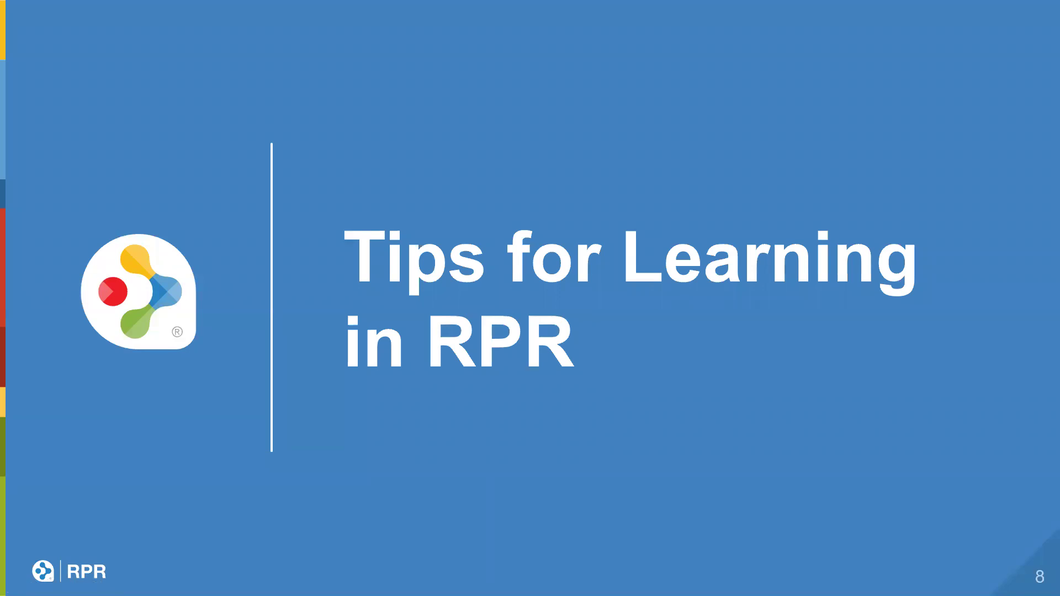
Step: Advance the slides through Learning Menu, Let's get started! and RPR Mobile to slide 15, 'Video Tutorials'
{"action": "key", "text": "Right"}
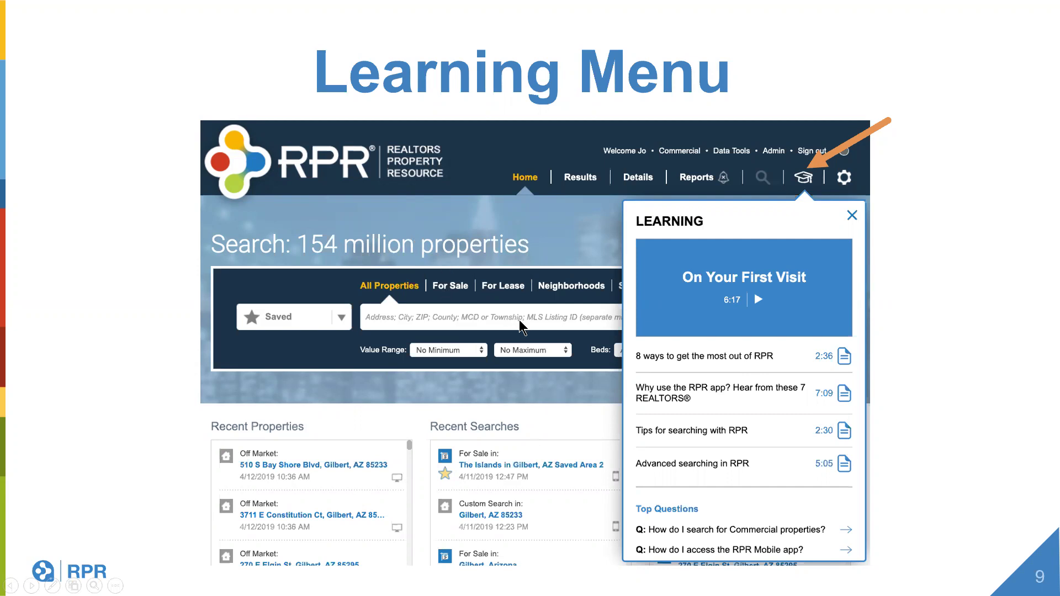
{"action": "key", "text": "Right"}
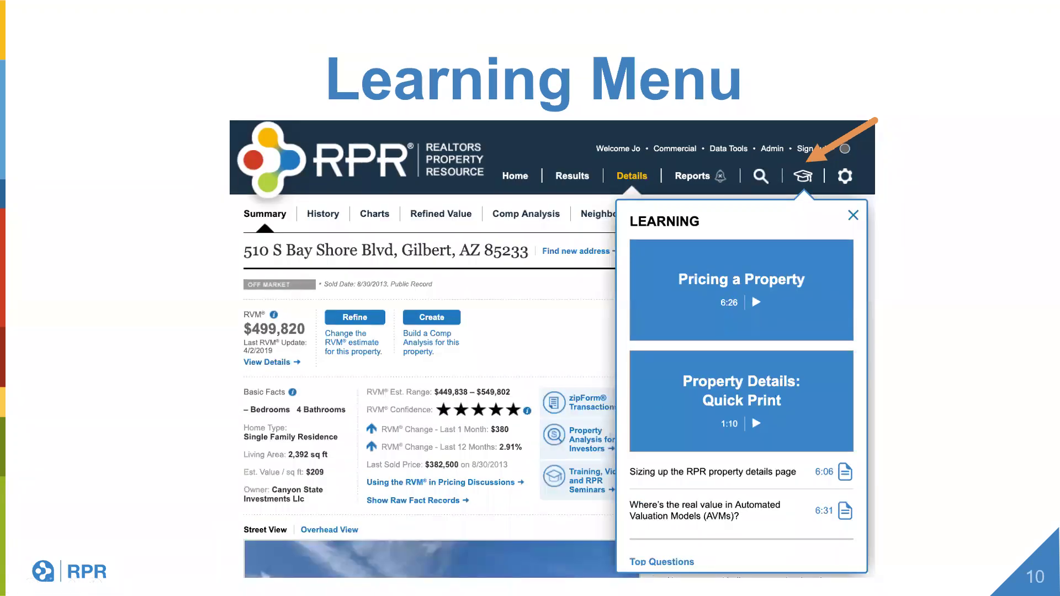
{"action": "key", "text": "Right"}
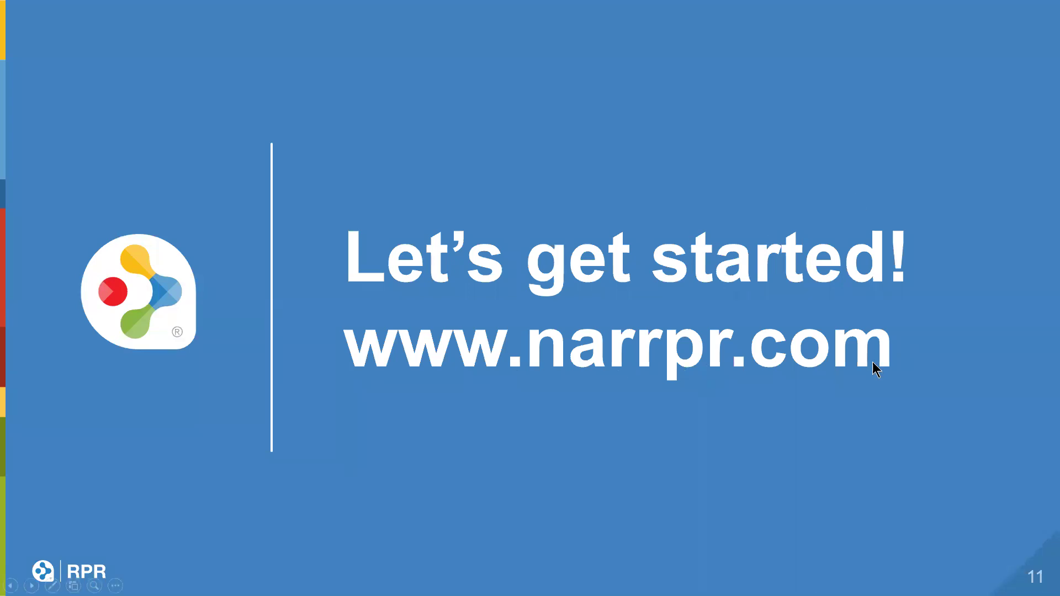
{"action": "left_click", "coordinate": [865, 402]}
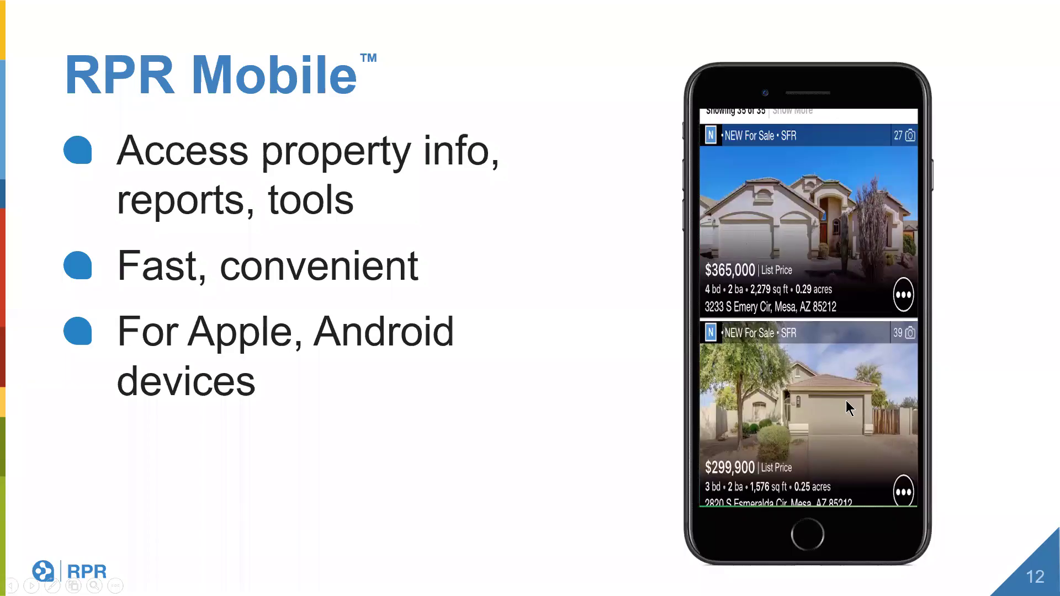
{"action": "key", "text": "alt+Tab"}
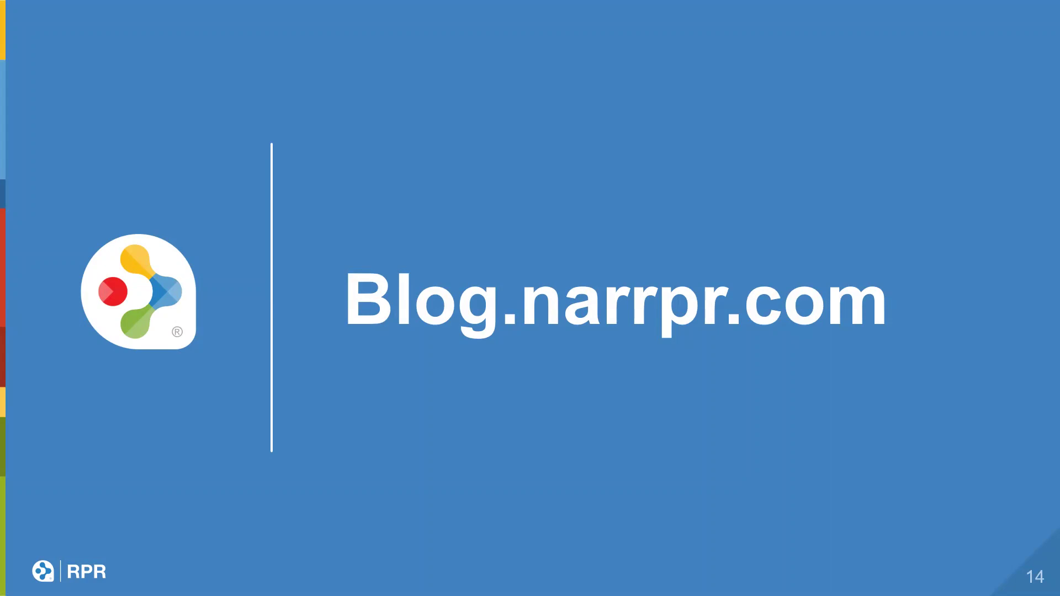
{"action": "key", "text": "Right"}
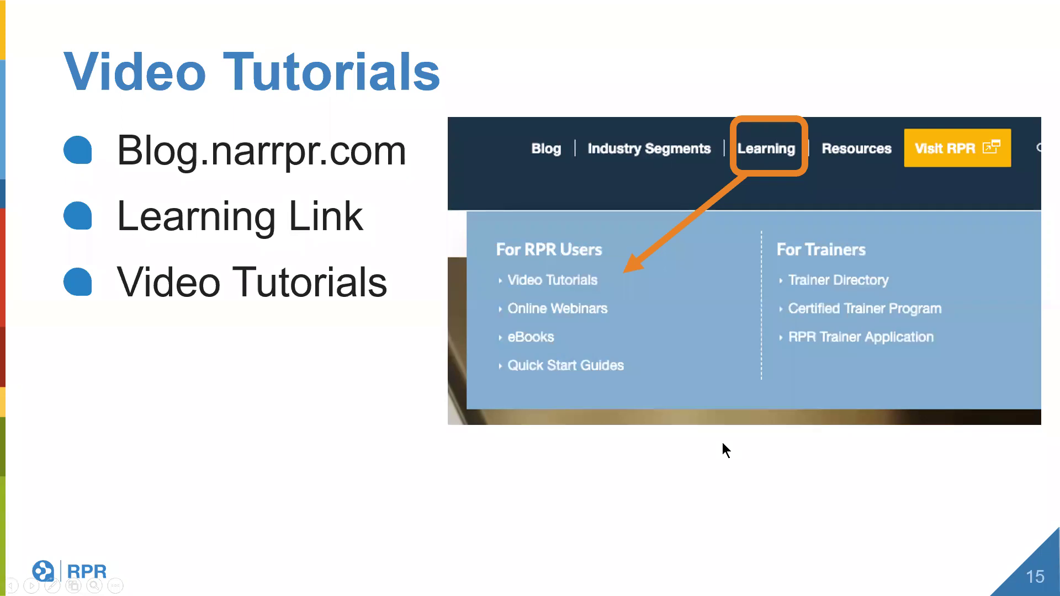
Step: Advance past the tutorials page screenshot slide to slide 19, 'Go For it!'
{"action": "key", "text": "Right"}
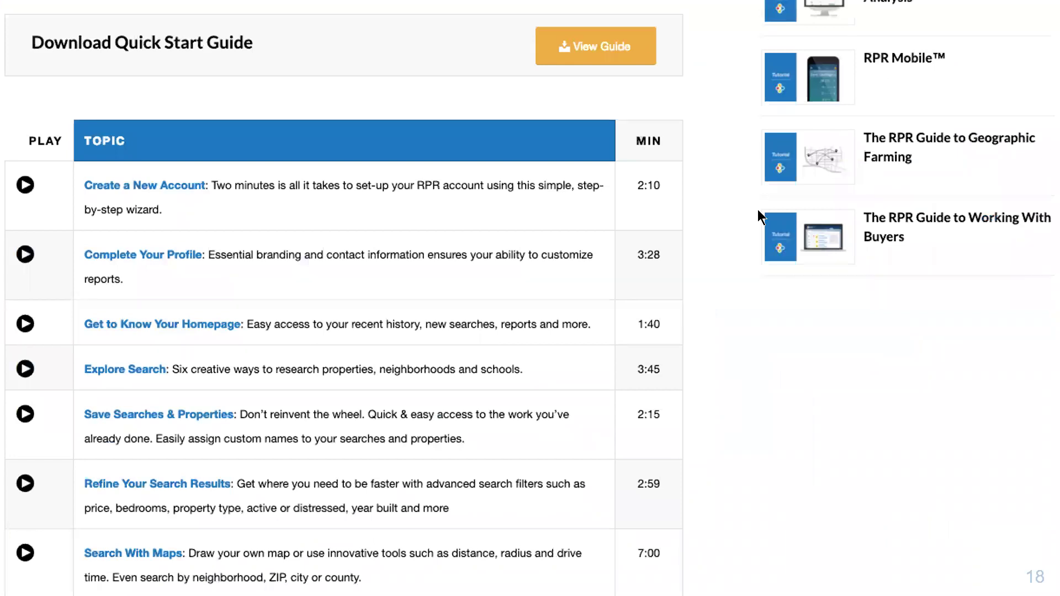
{"action": "left_click", "coordinate": [688, 535]}
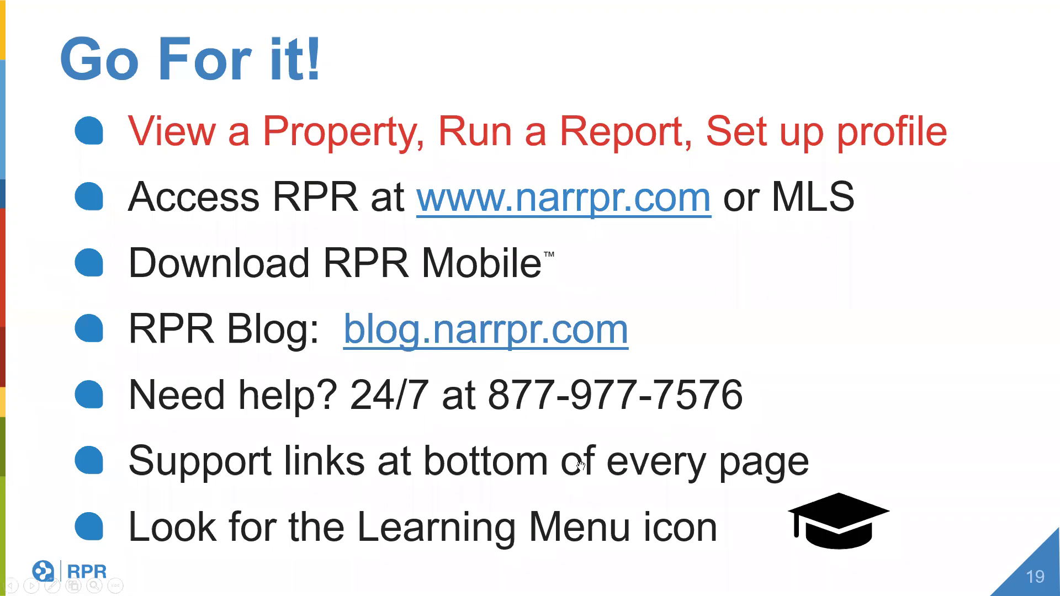
{"action": "key", "text": "alt+Tab"}
Step: Launch Matrix from the MLS portal applications page and bring up its Recent Searches list
{"action": "left_click", "coordinate": [72, 16]}
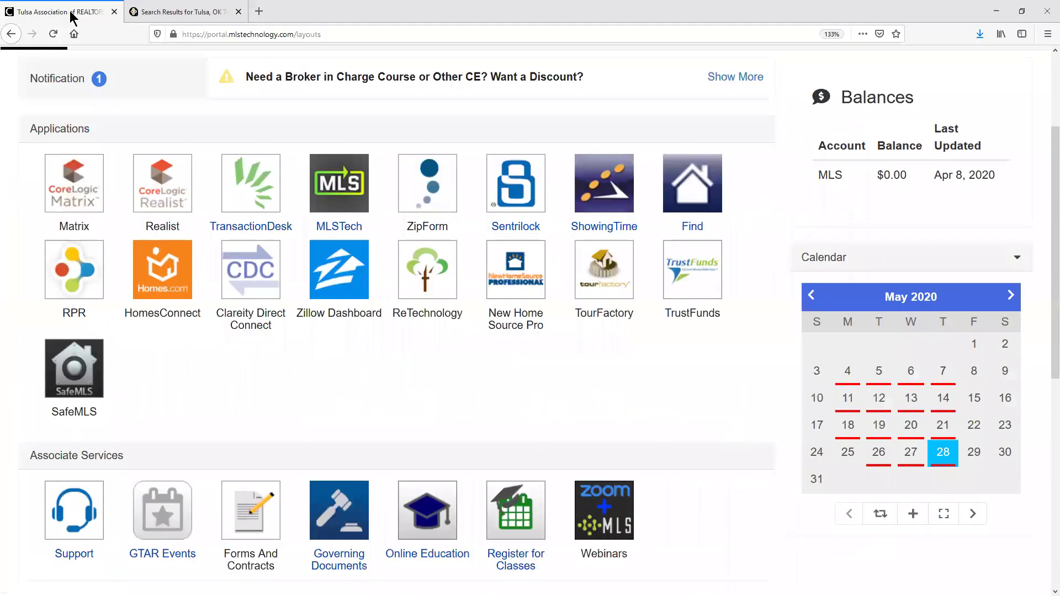
{"action": "left_click", "coordinate": [267, 277]}
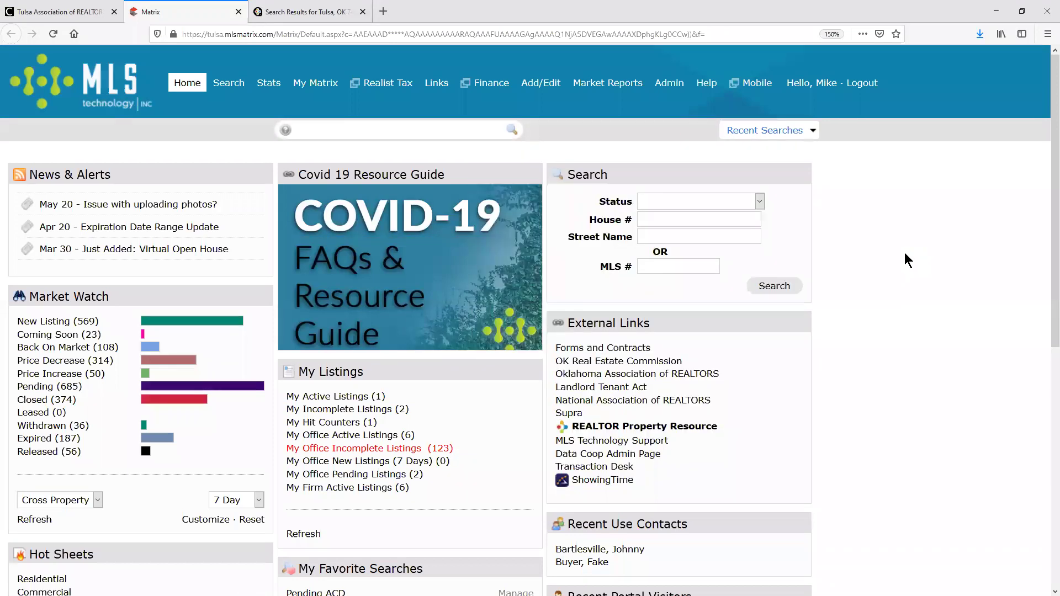
{"action": "left_click", "coordinate": [812, 132]}
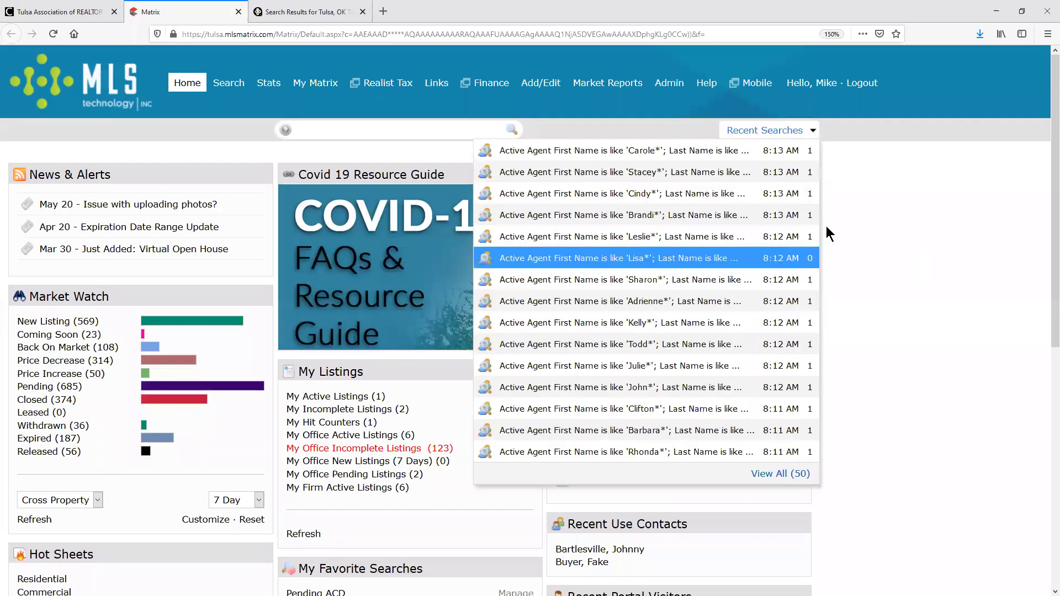
{"action": "scroll", "coordinate": [828, 232], "scroll_direction": "down", "scroll_amount": 8}
{"action": "scroll", "coordinate": [904, 251], "scroll_direction": "up", "scroll_amount": 6}
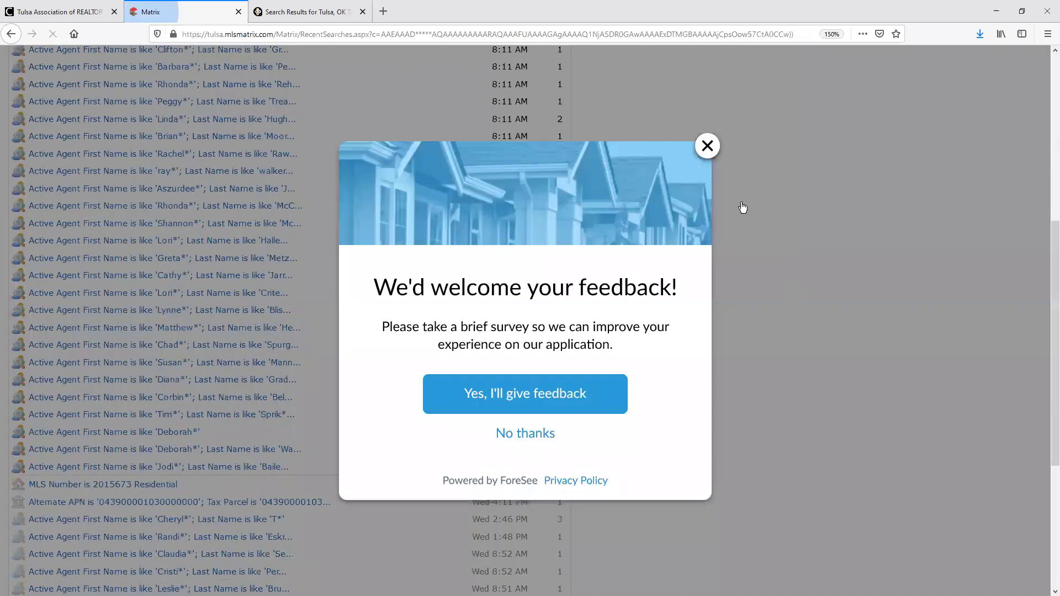
Step: Dismiss the feedback survey and rerun the 'MLS Number is 2015673 Residential' search
{"action": "left_click", "coordinate": [745, 208]}
{"action": "scroll", "coordinate": [772, 205], "scroll_direction": "down", "scroll_amount": 10}
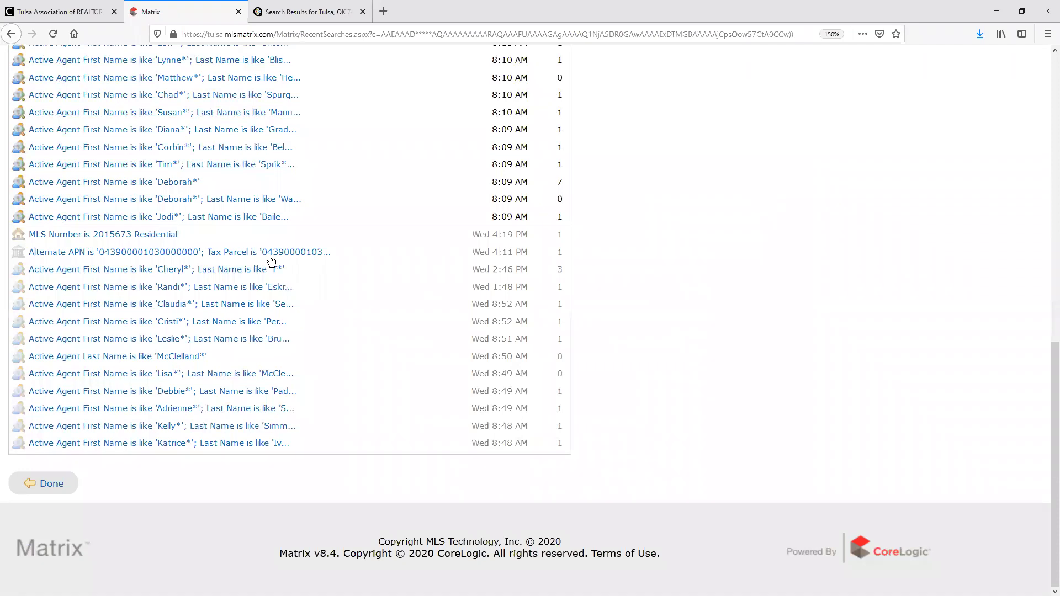
{"action": "scroll", "coordinate": [862, 331], "scroll_direction": "up", "scroll_amount": 3}
{"action": "left_click", "coordinate": [135, 407]}
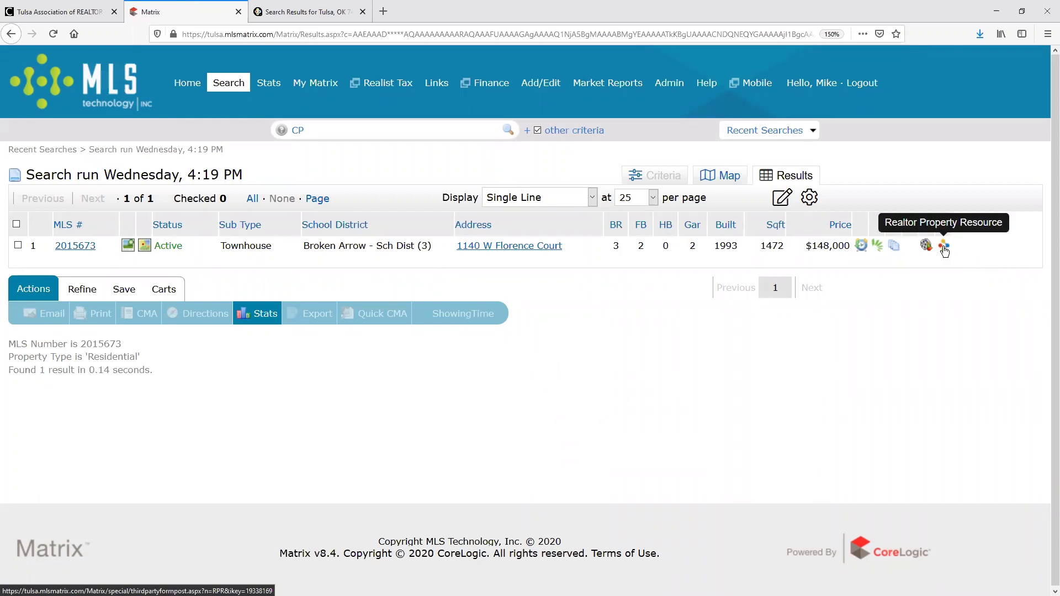
{"action": "left_click", "coordinate": [944, 246]}
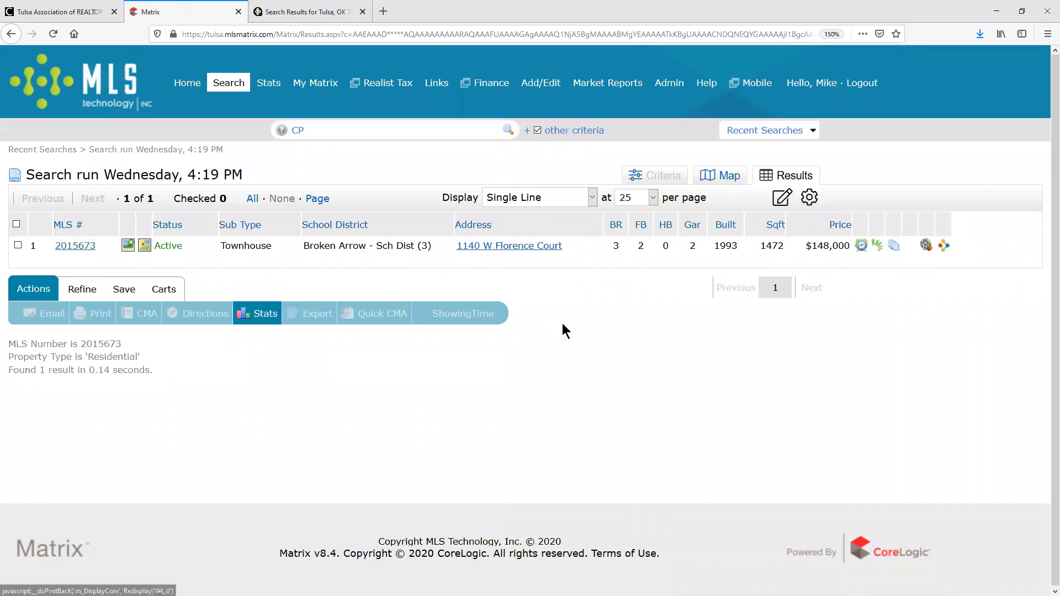
{"action": "scroll", "coordinate": [589, 277], "scroll_direction": "down", "scroll_amount": 3}
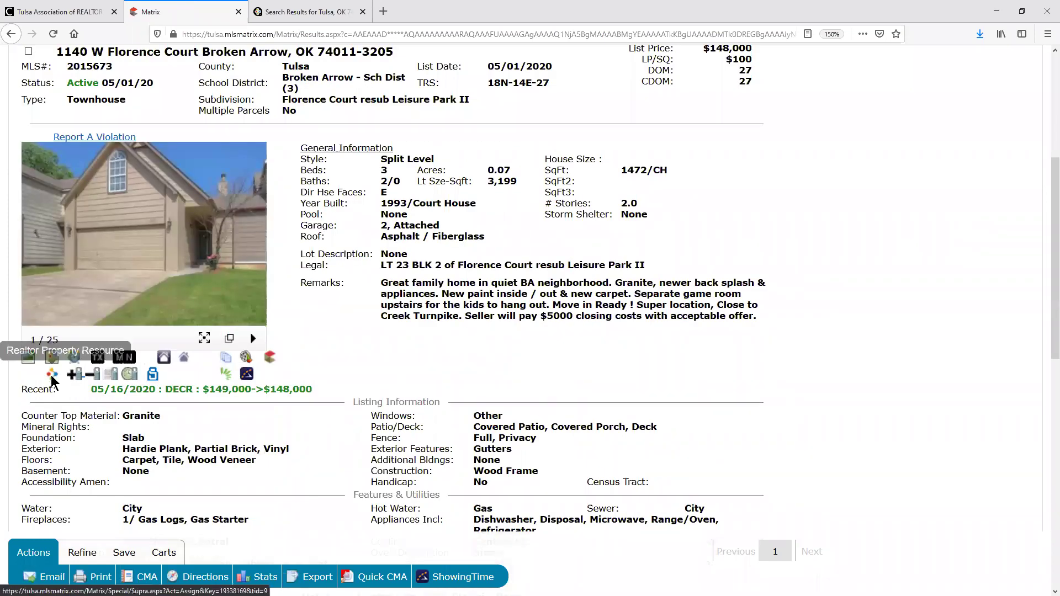
{"action": "scroll", "coordinate": [65, 198], "scroll_direction": "up", "scroll_amount": 2}
{"action": "double_click", "coordinate": [133, 137]}
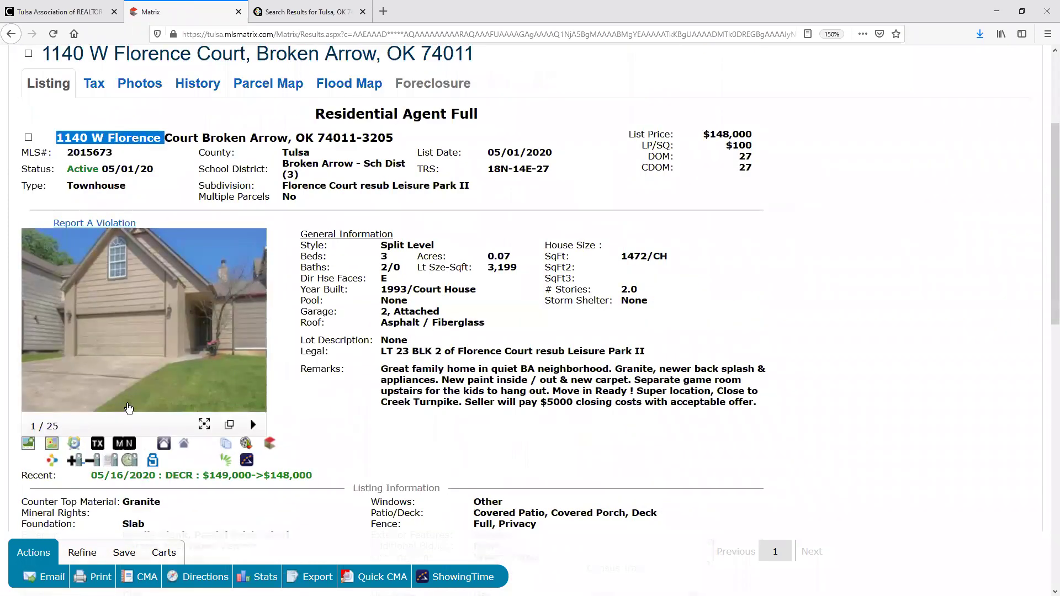
{"action": "left_click", "coordinate": [52, 460]}
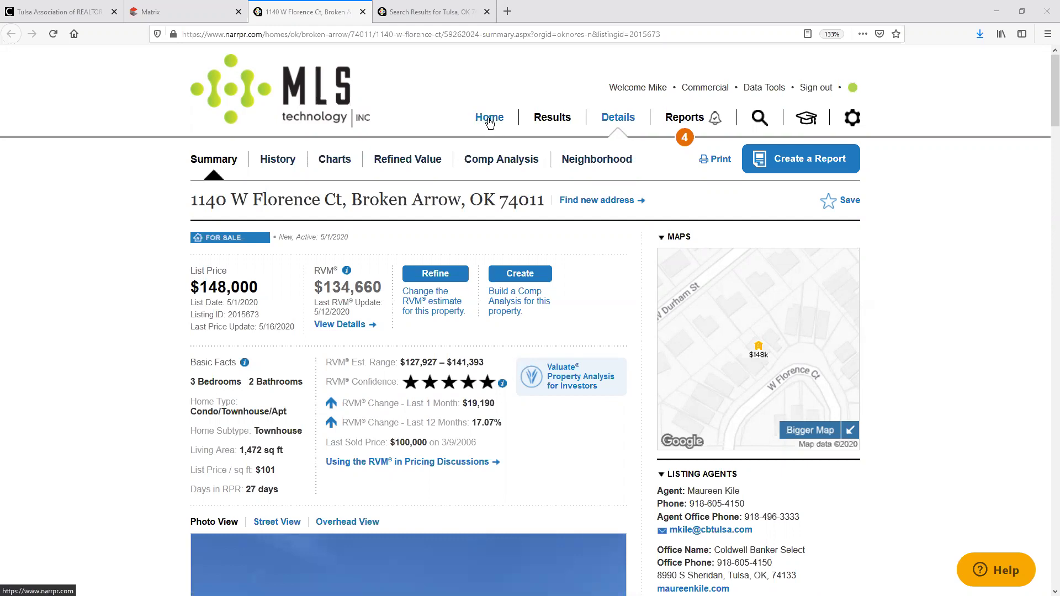
Step: Open the Broken Arrow, OK 74011 neighborhood summary and highlight 74011 in its heading
{"action": "left_click", "coordinate": [596, 165]}
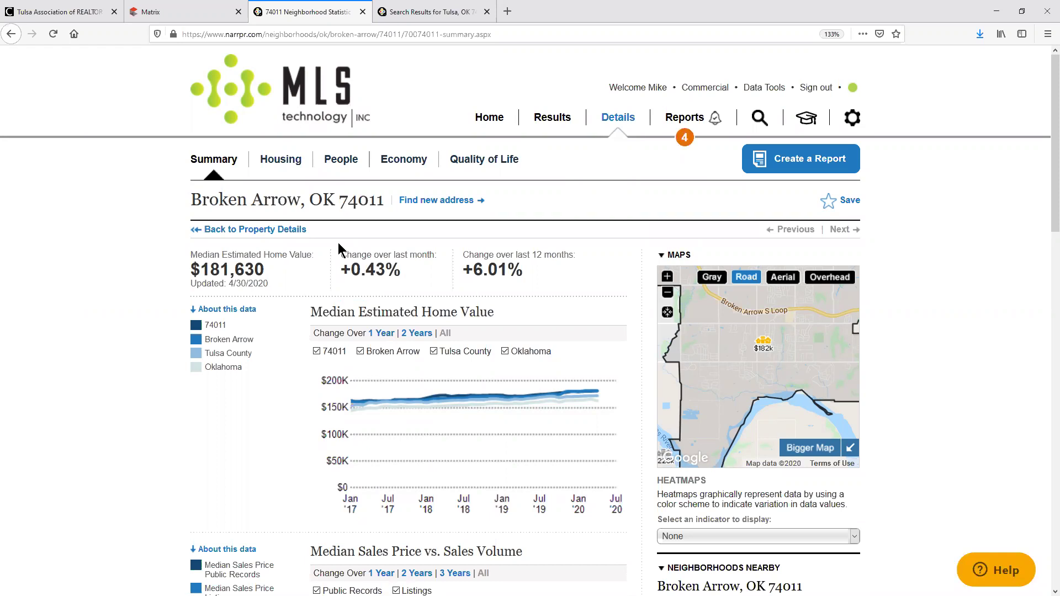
{"action": "left_click_drag", "start_coordinate": [348, 200], "coordinate": [385, 209]}
{"action": "double_click", "coordinate": [360, 204]}
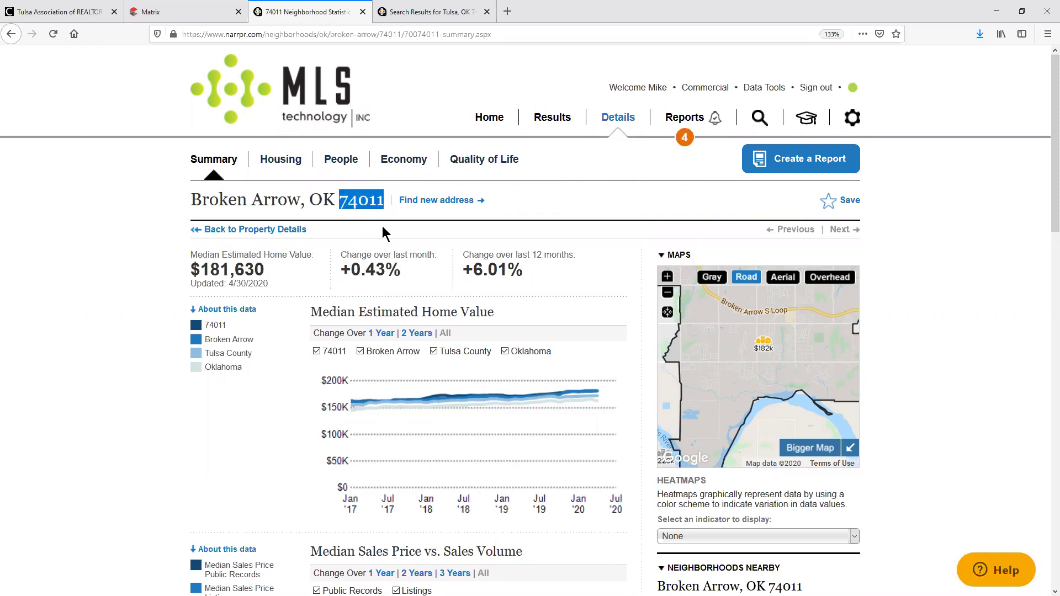
{"action": "left_click", "coordinate": [360, 202]}
{"action": "double_click", "coordinate": [360, 201]}
Step: Run a neighborhood search for Tulsa, OK 74120 from the RPR home page
{"action": "left_click", "coordinate": [489, 117]}
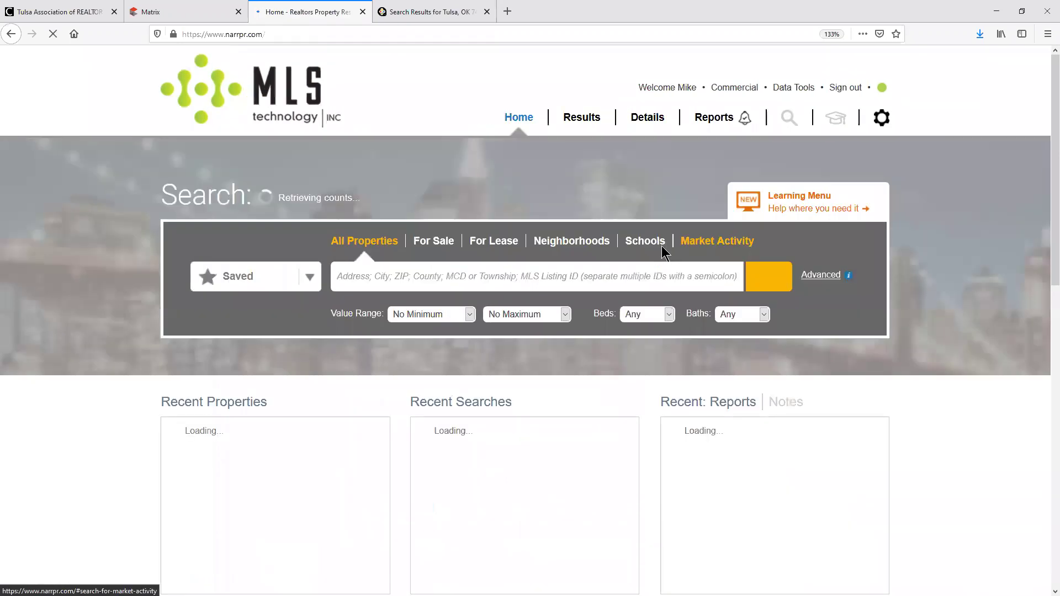
{"action": "left_click", "coordinate": [605, 243]}
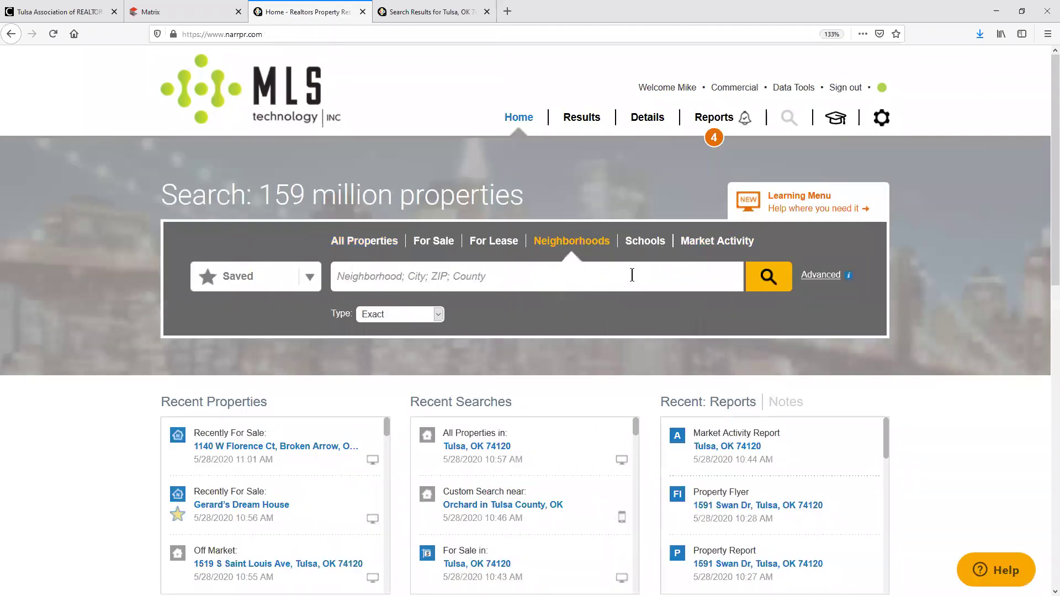
{"action": "type", "text": "Tulsa, OK 74120"}
{"action": "left_click", "coordinate": [768, 276]}
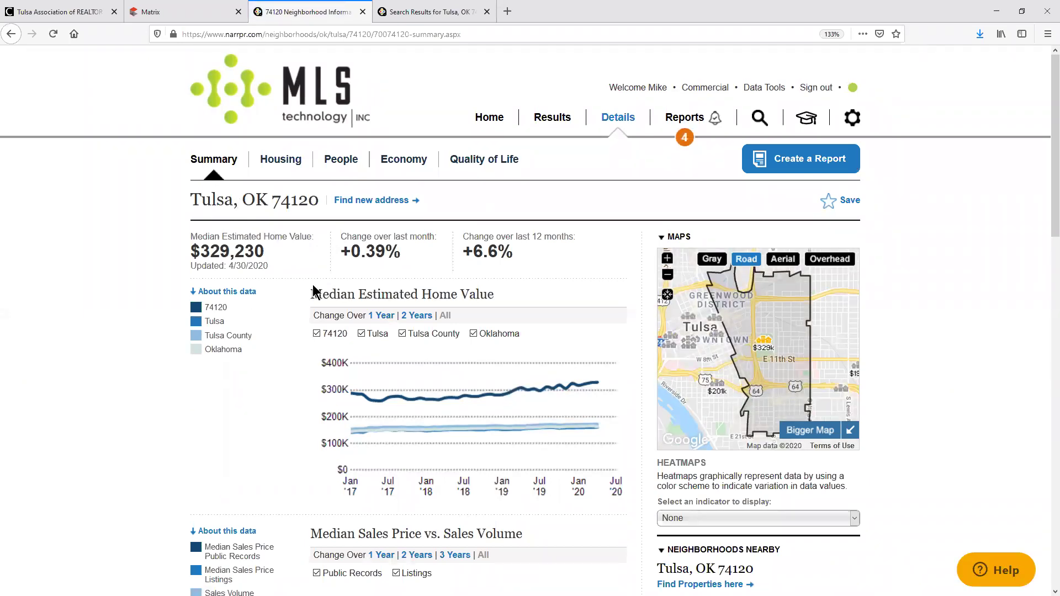
{"action": "scroll", "coordinate": [574, 271], "scroll_direction": "down", "scroll_amount": 3}
{"action": "scroll", "coordinate": [570, 280], "scroll_direction": "up", "scroll_amount": 3}
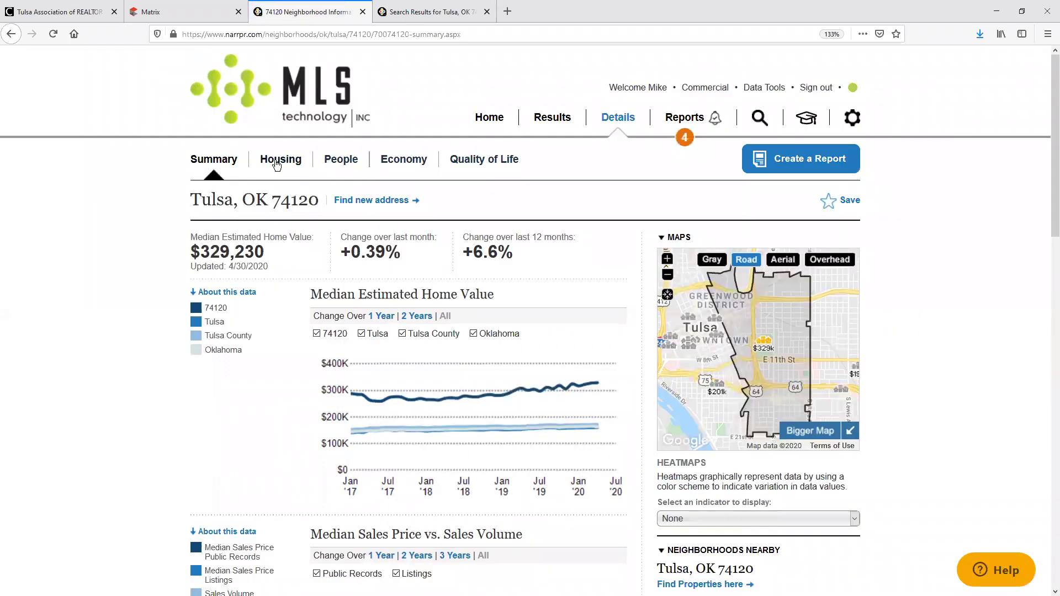
Step: Go through Housing to the People section and scroll its population, education and household charts
{"action": "left_click", "coordinate": [276, 165]}
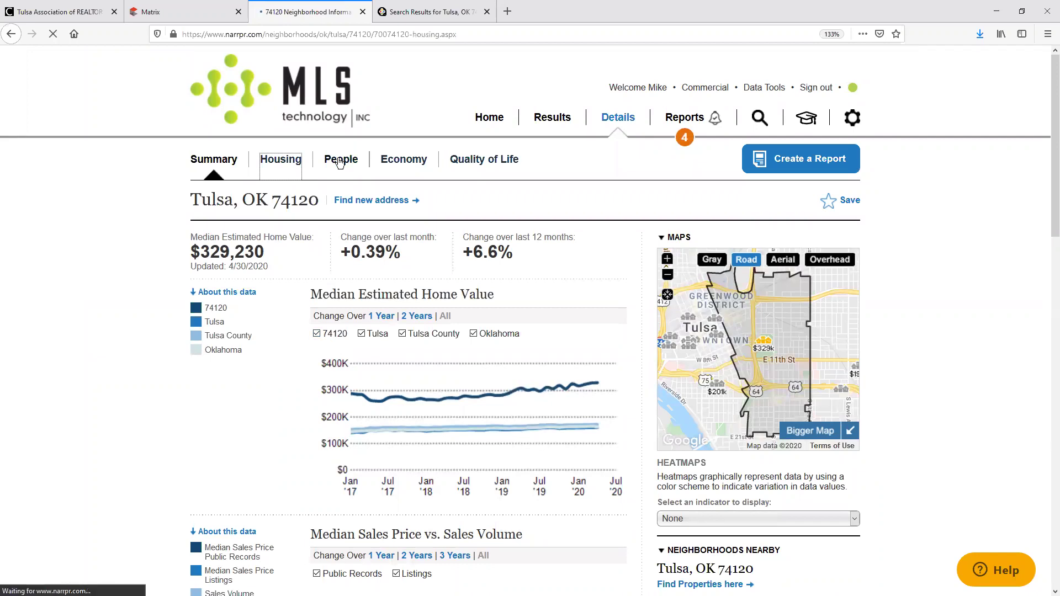
{"action": "left_click", "coordinate": [343, 164]}
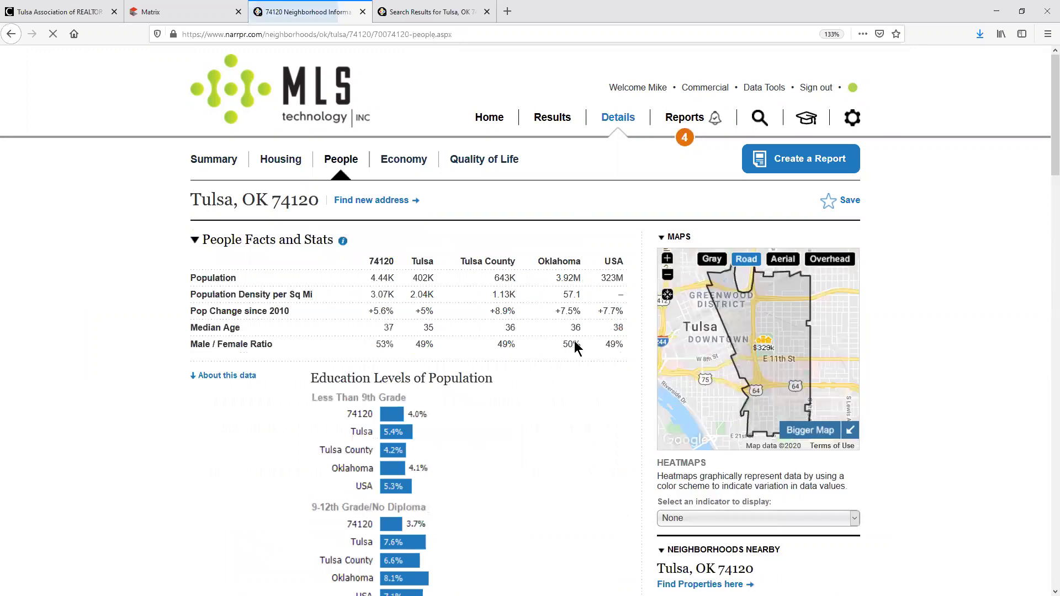
{"action": "scroll", "coordinate": [580, 338], "scroll_direction": "down", "scroll_amount": 8}
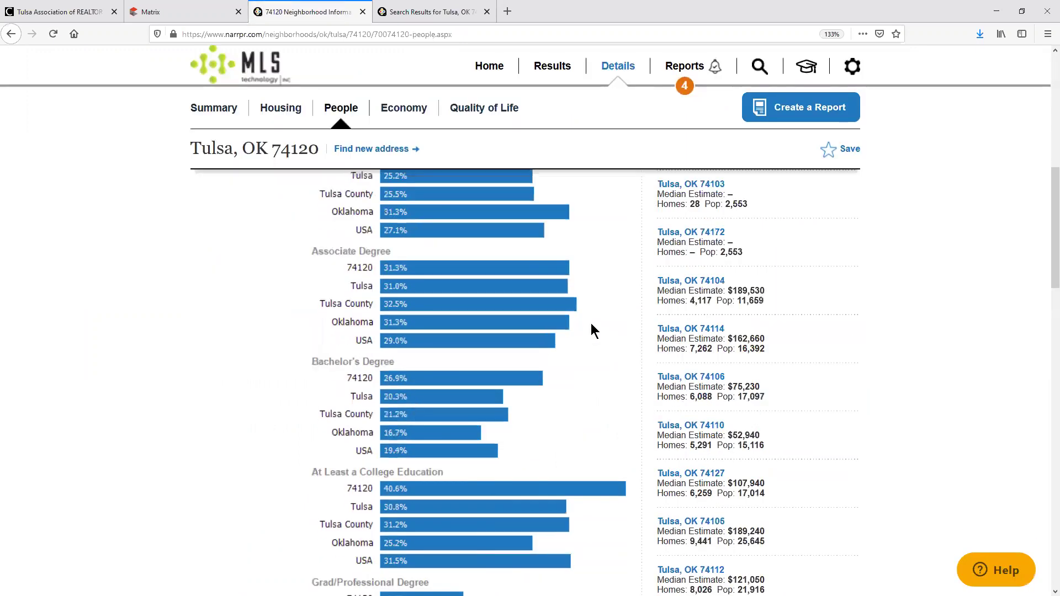
{"action": "scroll", "coordinate": [591, 329], "scroll_direction": "down", "scroll_amount": 5}
{"action": "scroll", "coordinate": [607, 312], "scroll_direction": "down", "scroll_amount": 5}
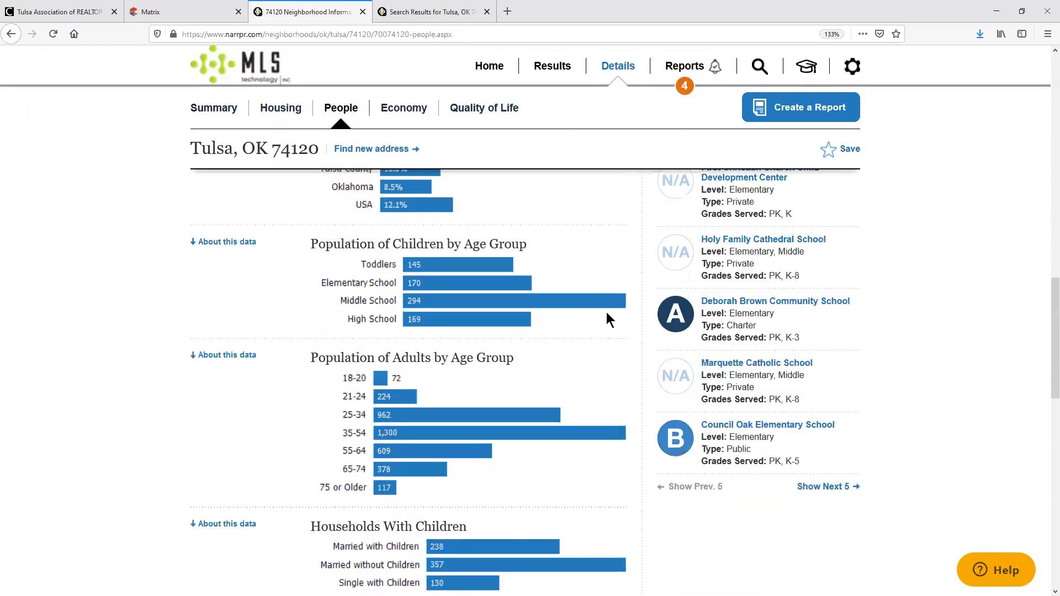
{"action": "scroll", "coordinate": [608, 318], "scroll_direction": "down", "scroll_amount": 5}
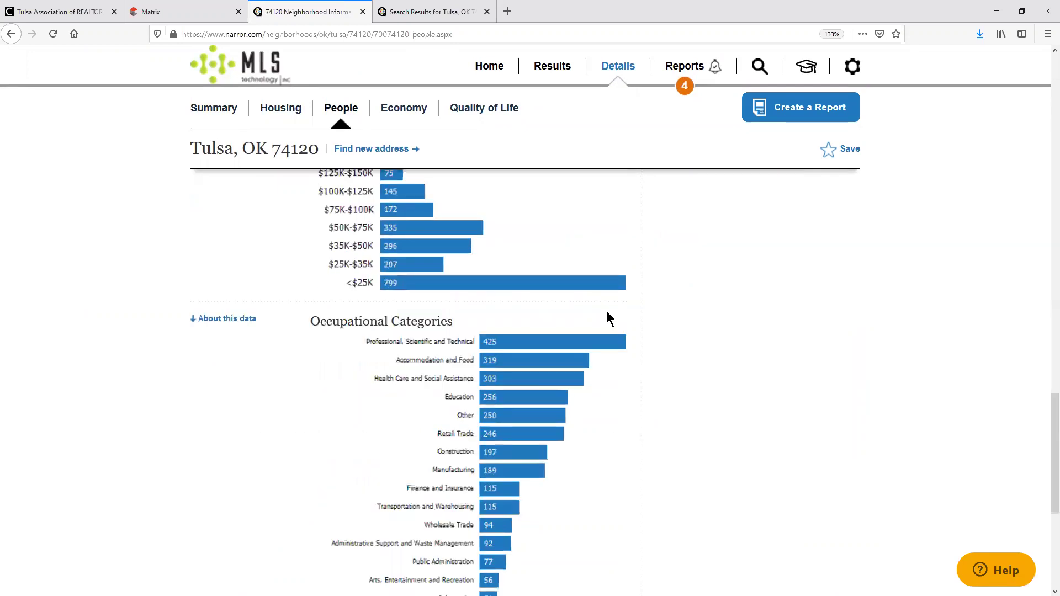
{"action": "scroll", "coordinate": [608, 314], "scroll_direction": "down", "scroll_amount": 5}
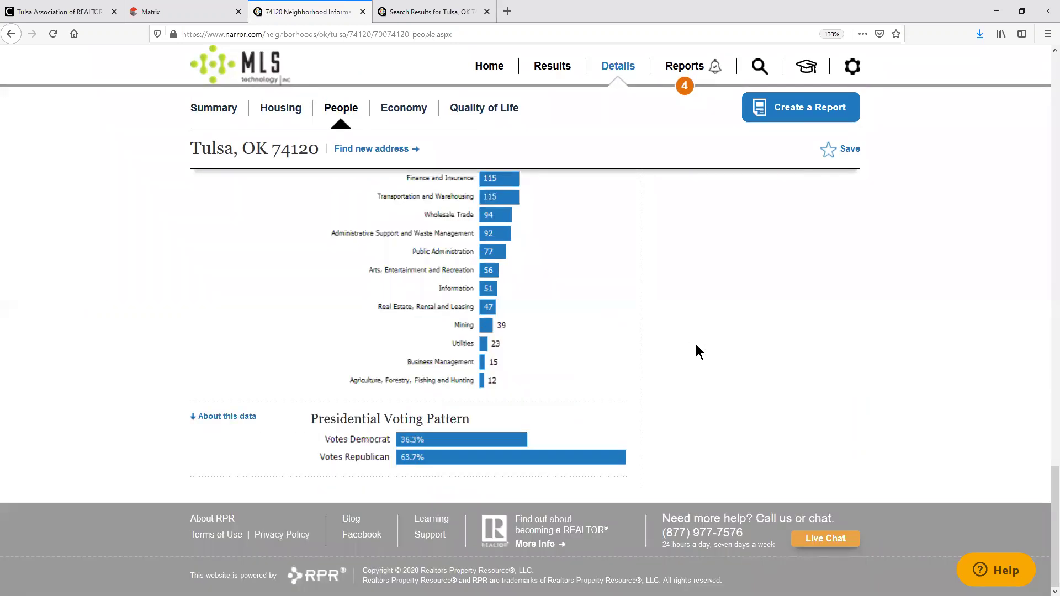
{"action": "scroll", "coordinate": [610, 362], "scroll_direction": "up", "scroll_amount": 9}
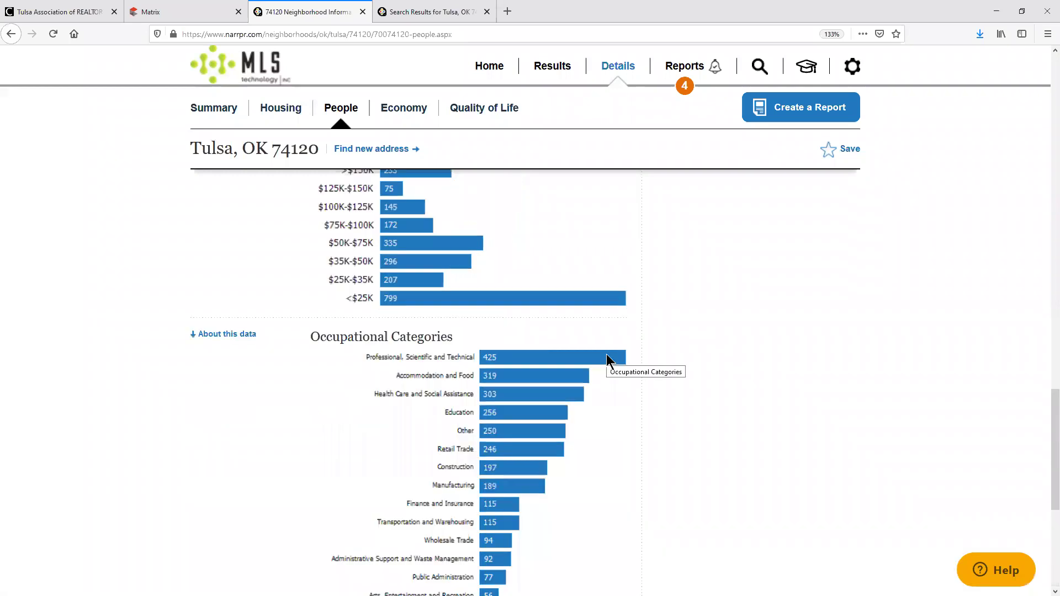
{"action": "scroll", "coordinate": [610, 361], "scroll_direction": "up", "scroll_amount": 15}
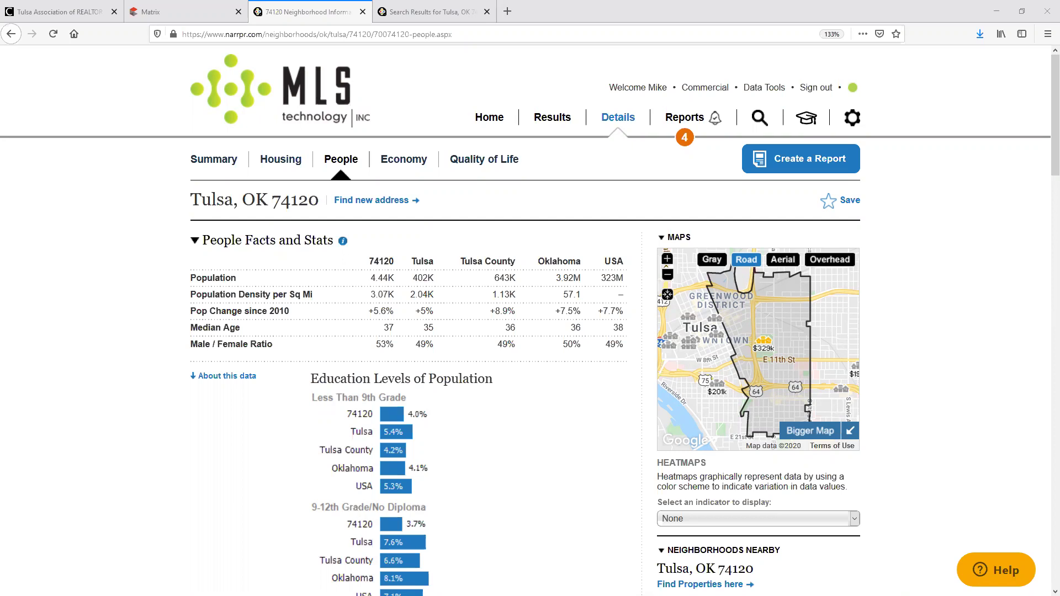
Step: Open a new private Firefox window and load the portal.mlstechnology.com login page
{"action": "left_click", "coordinate": [1048, 34]}
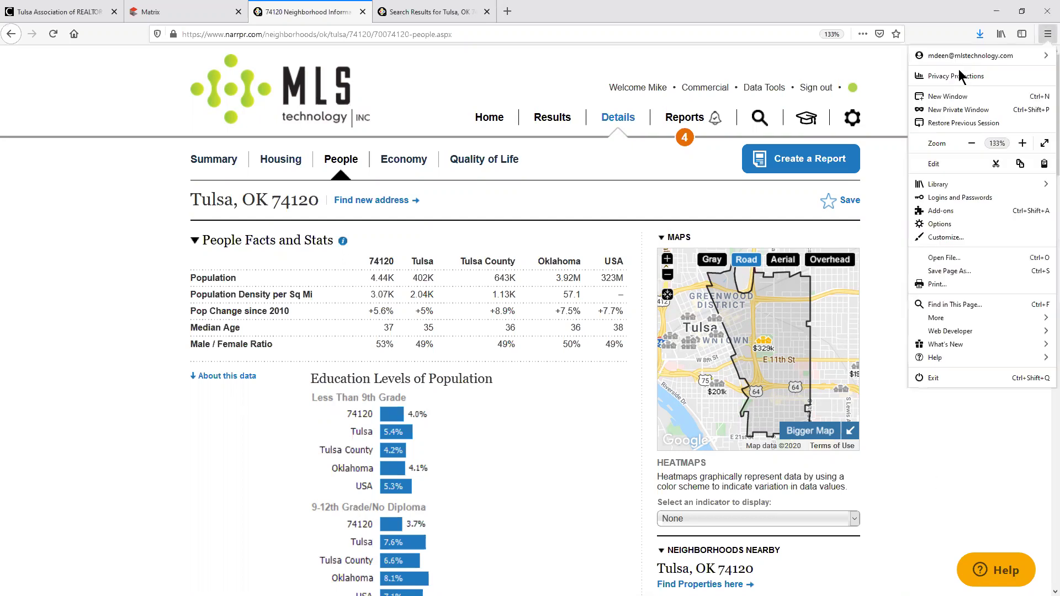
{"action": "left_click", "coordinate": [763, 154]}
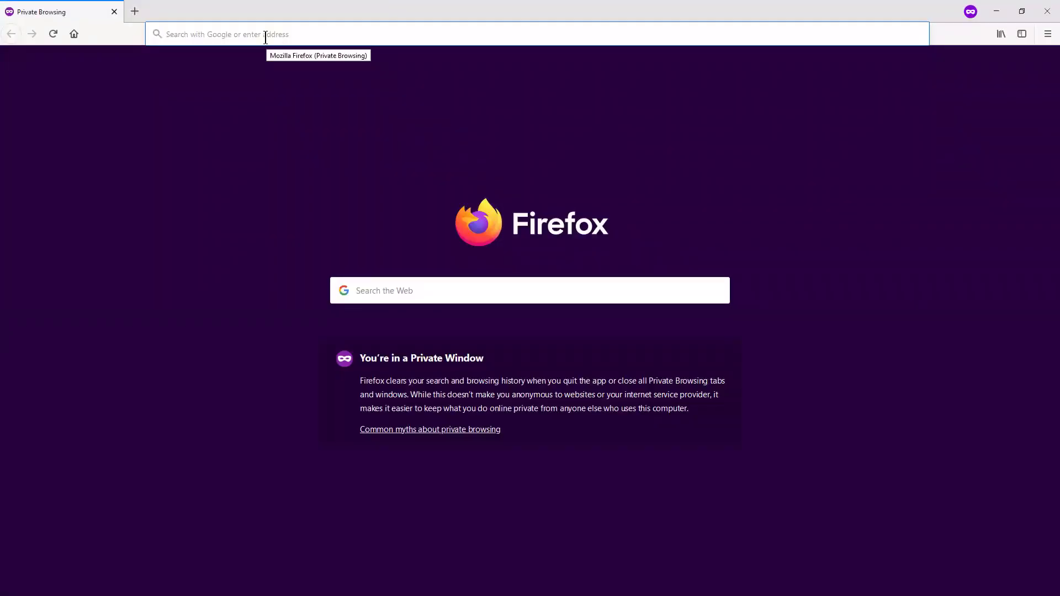
{"action": "type", "text": "https://mlstechnology.clareityiam.net"}
{"action": "key", "text": "Return"}
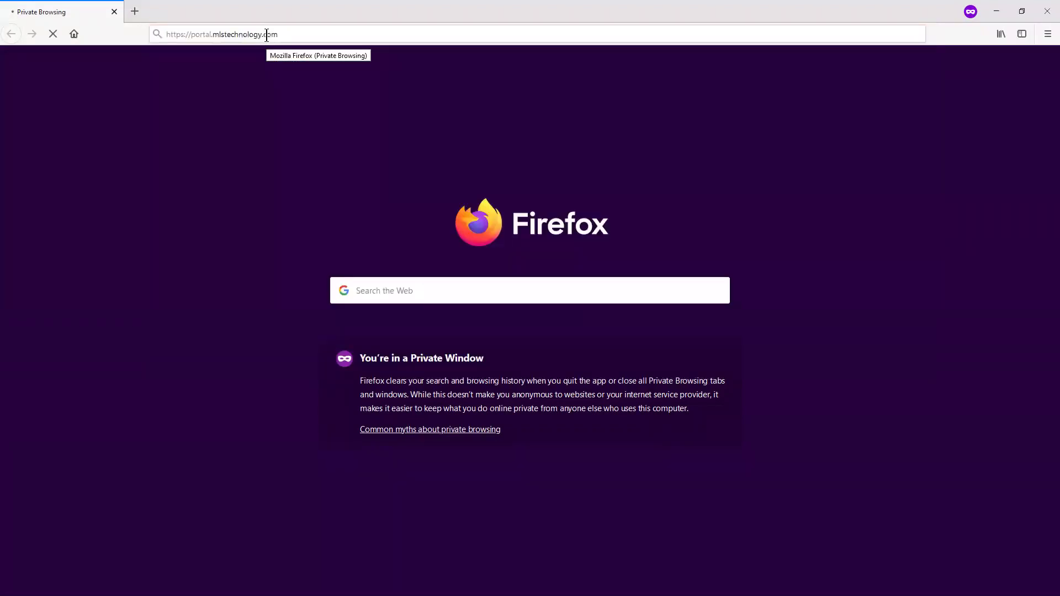
Step: Log in with the account username and password, then dismiss the Live Webinars announcement
{"action": "left_click", "coordinate": [533, 177]}
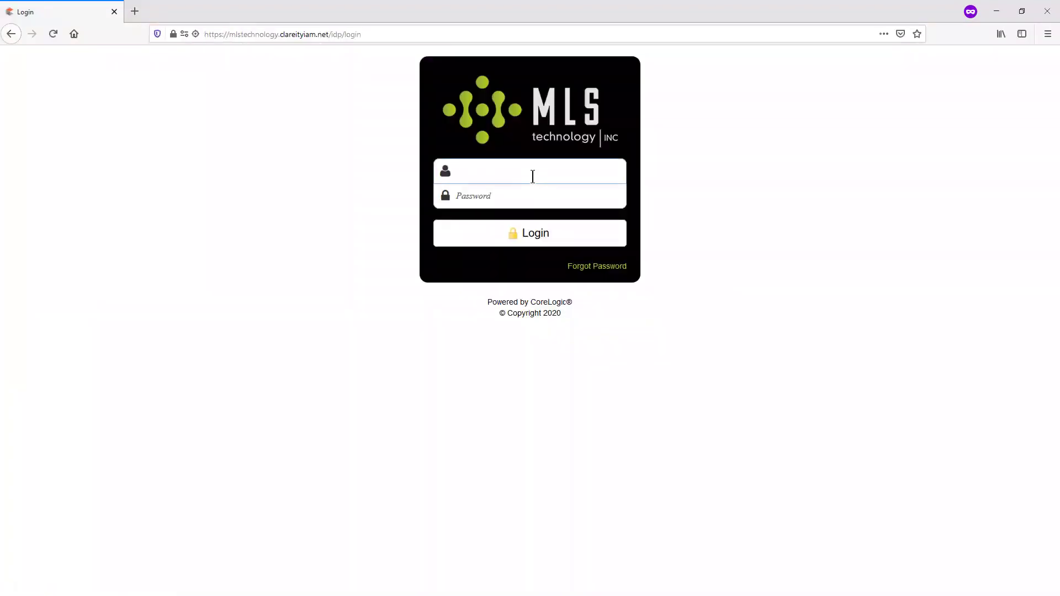
{"action": "type", "text": "27430"}
{"action": "key", "text": "Tab"}
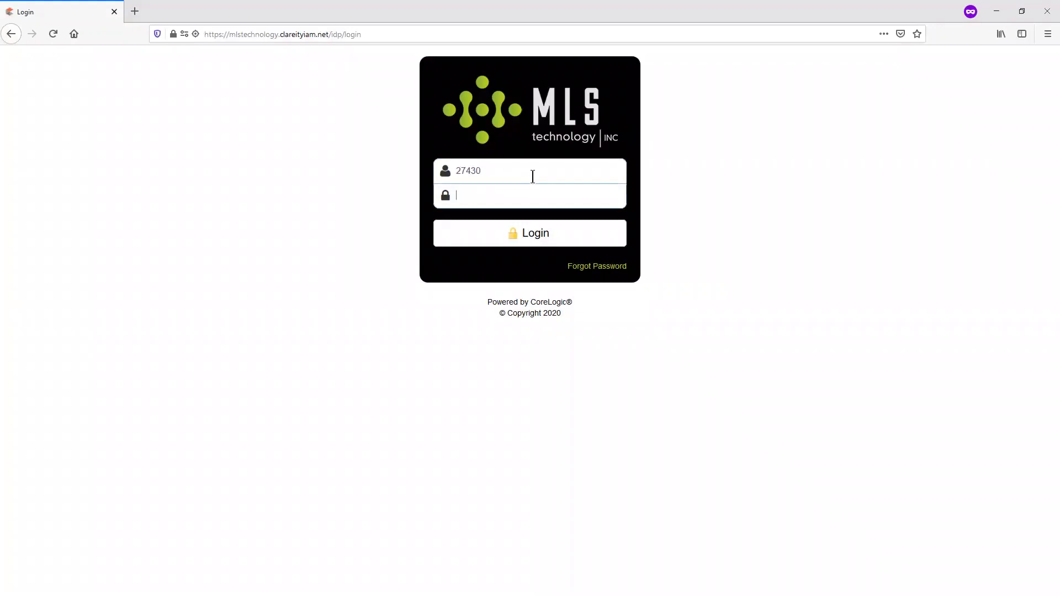
{"action": "type", "text": "••••••••"}
{"action": "key", "text": "Return"}
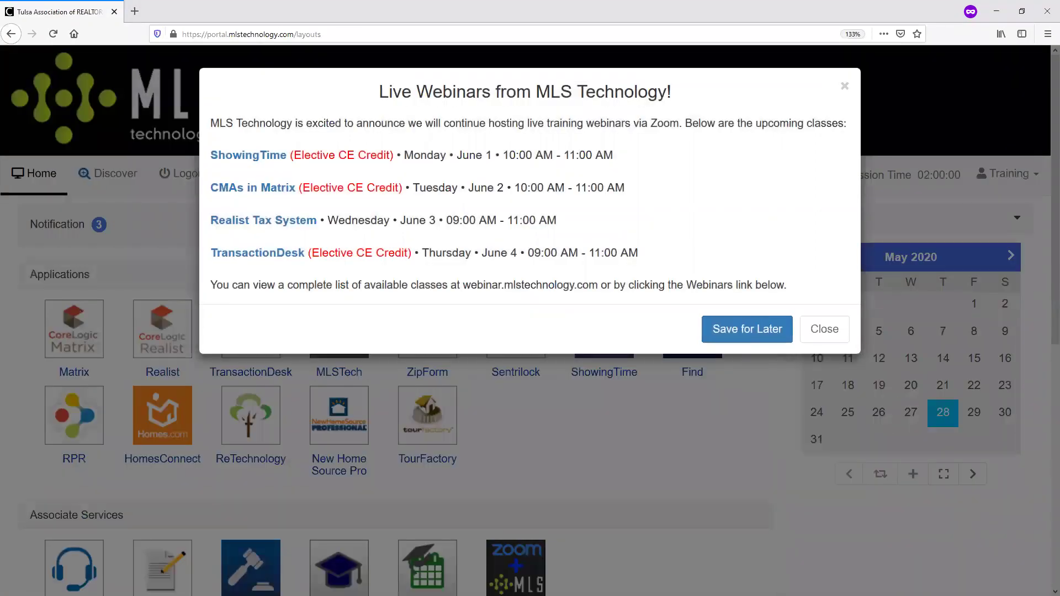
{"action": "left_click", "coordinate": [825, 337]}
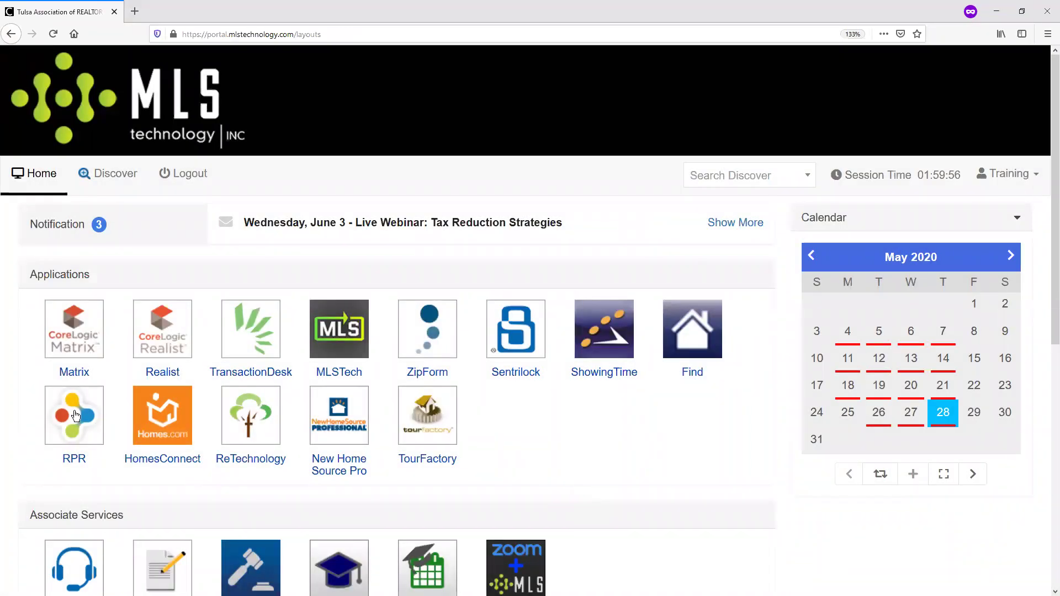
Step: Launch RPR from the portal applications and start a new account identified by NRDS ID
{"action": "left_click", "coordinate": [72, 437]}
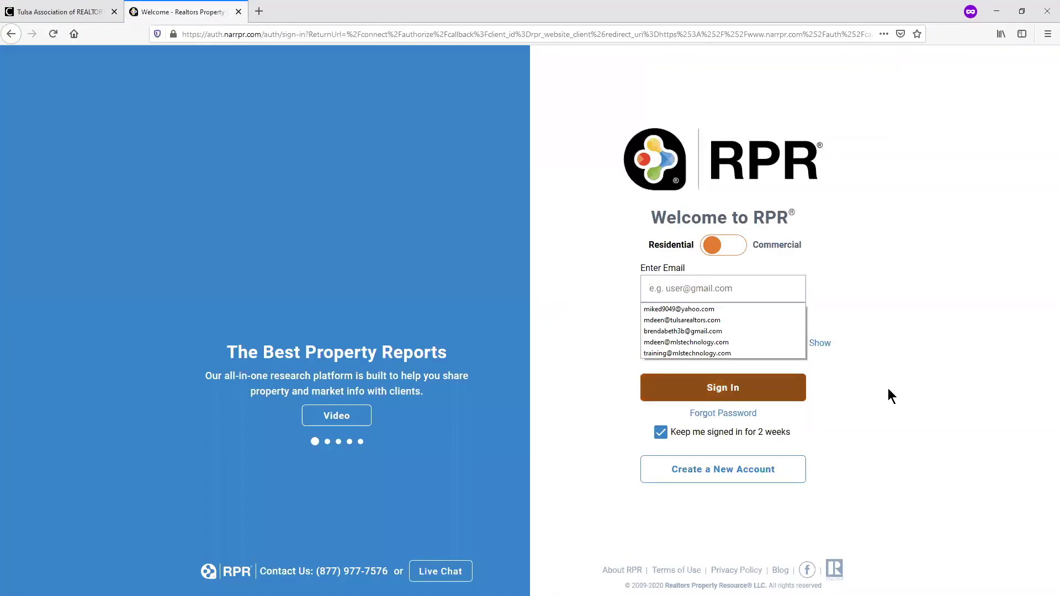
{"action": "left_click", "coordinate": [712, 472]}
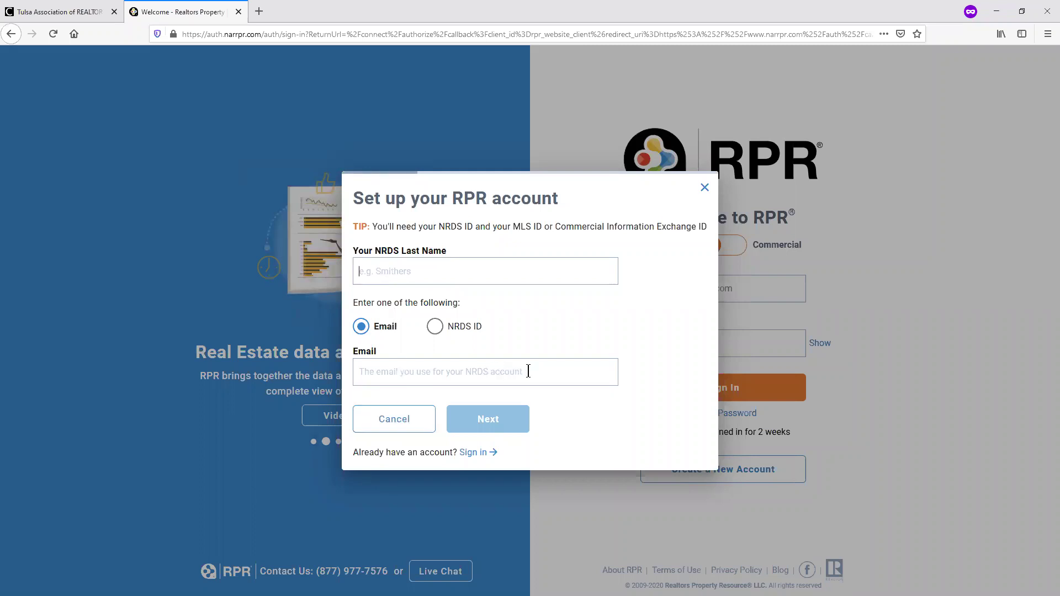
{"action": "left_click", "coordinate": [434, 326]}
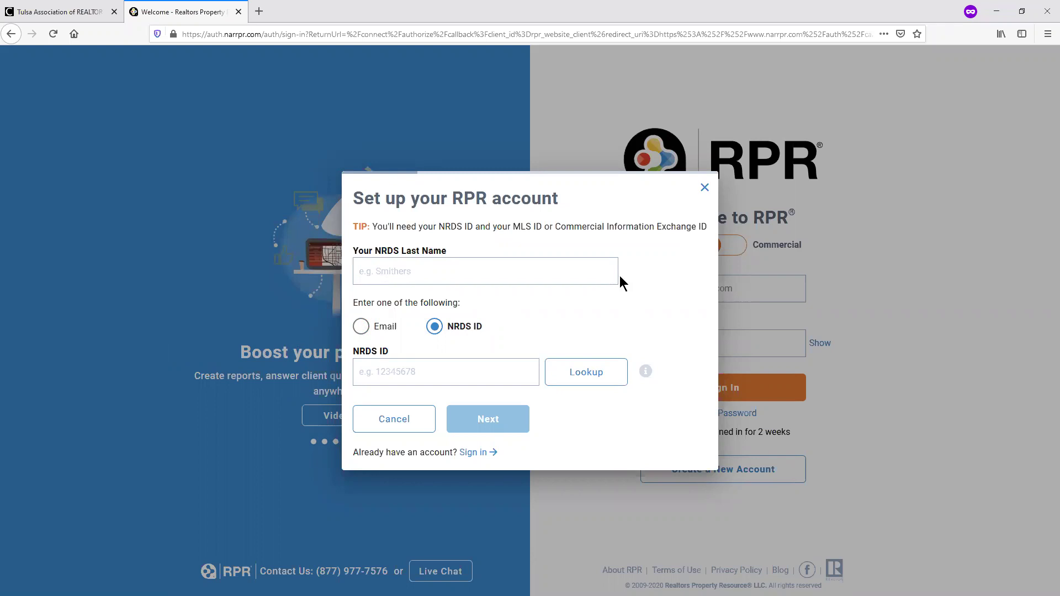
Step: Close the account setup form, reopen it, then cancel back to the RPR sign-in page
{"action": "left_click", "coordinate": [705, 189]}
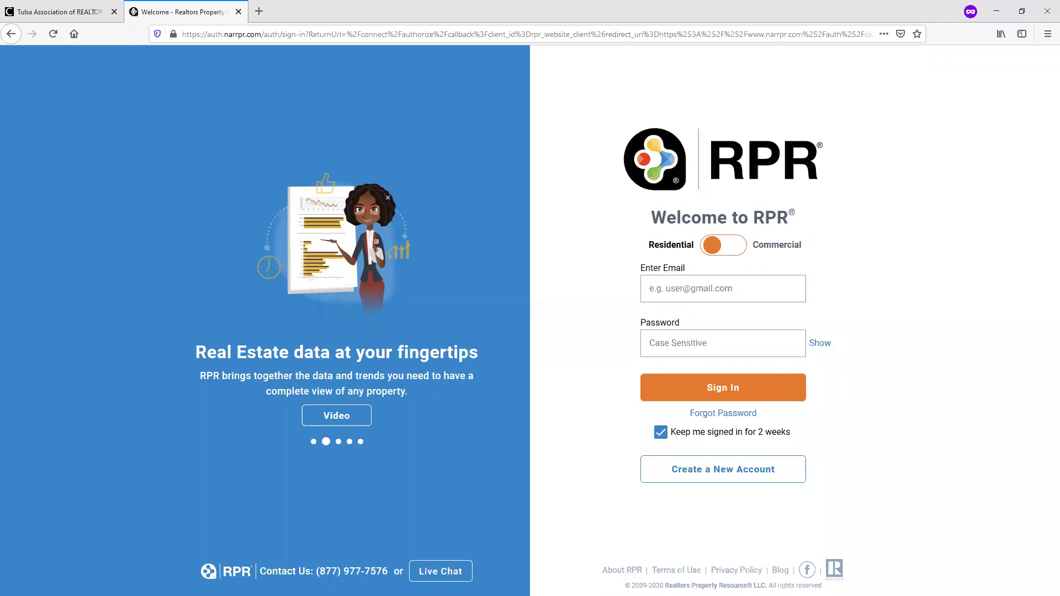
{"action": "left_click", "coordinate": [736, 469]}
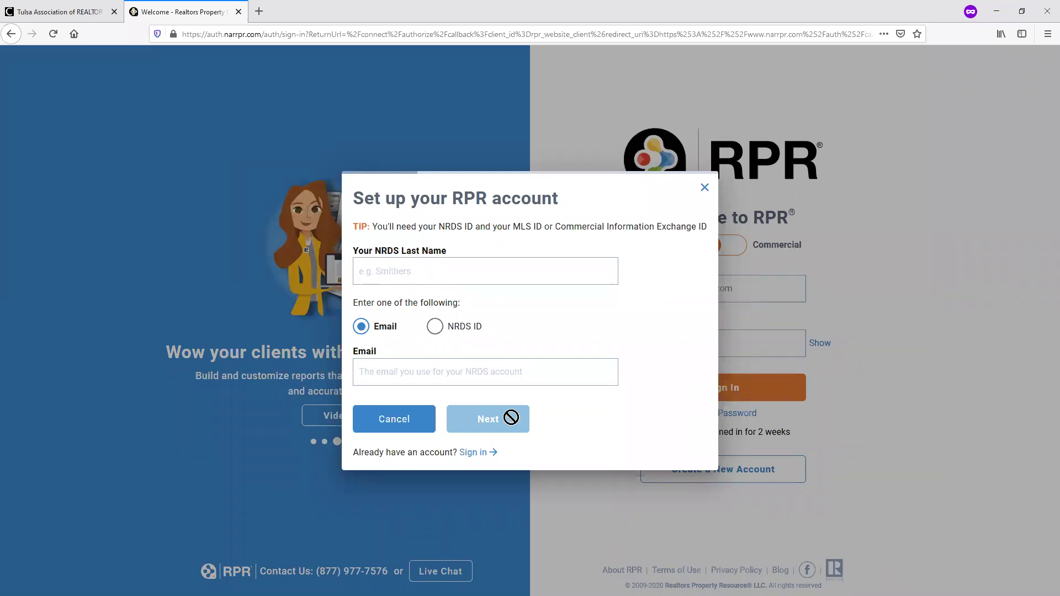
{"action": "left_click", "coordinate": [617, 539]}
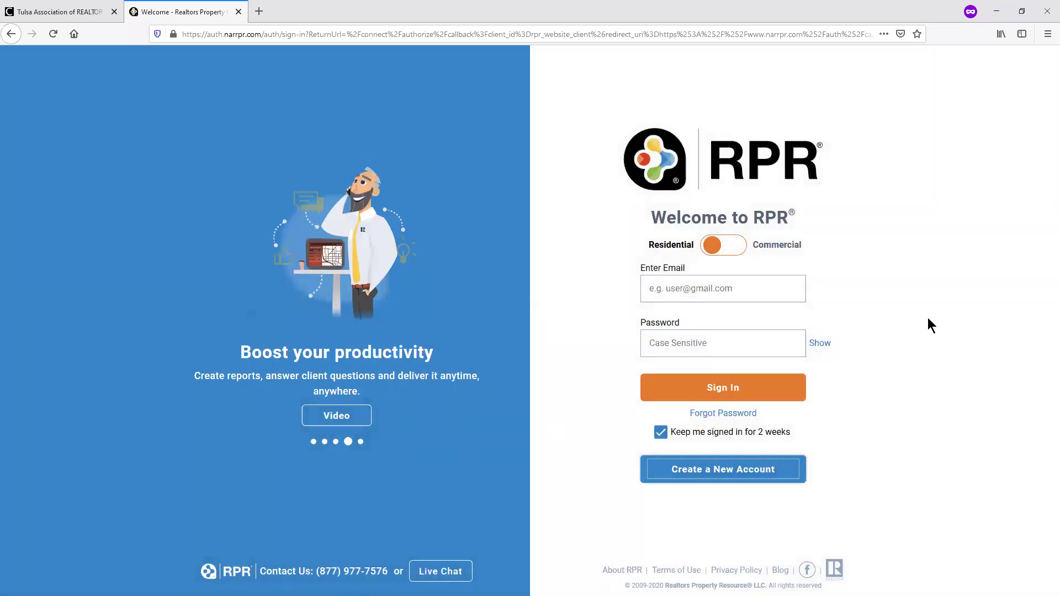